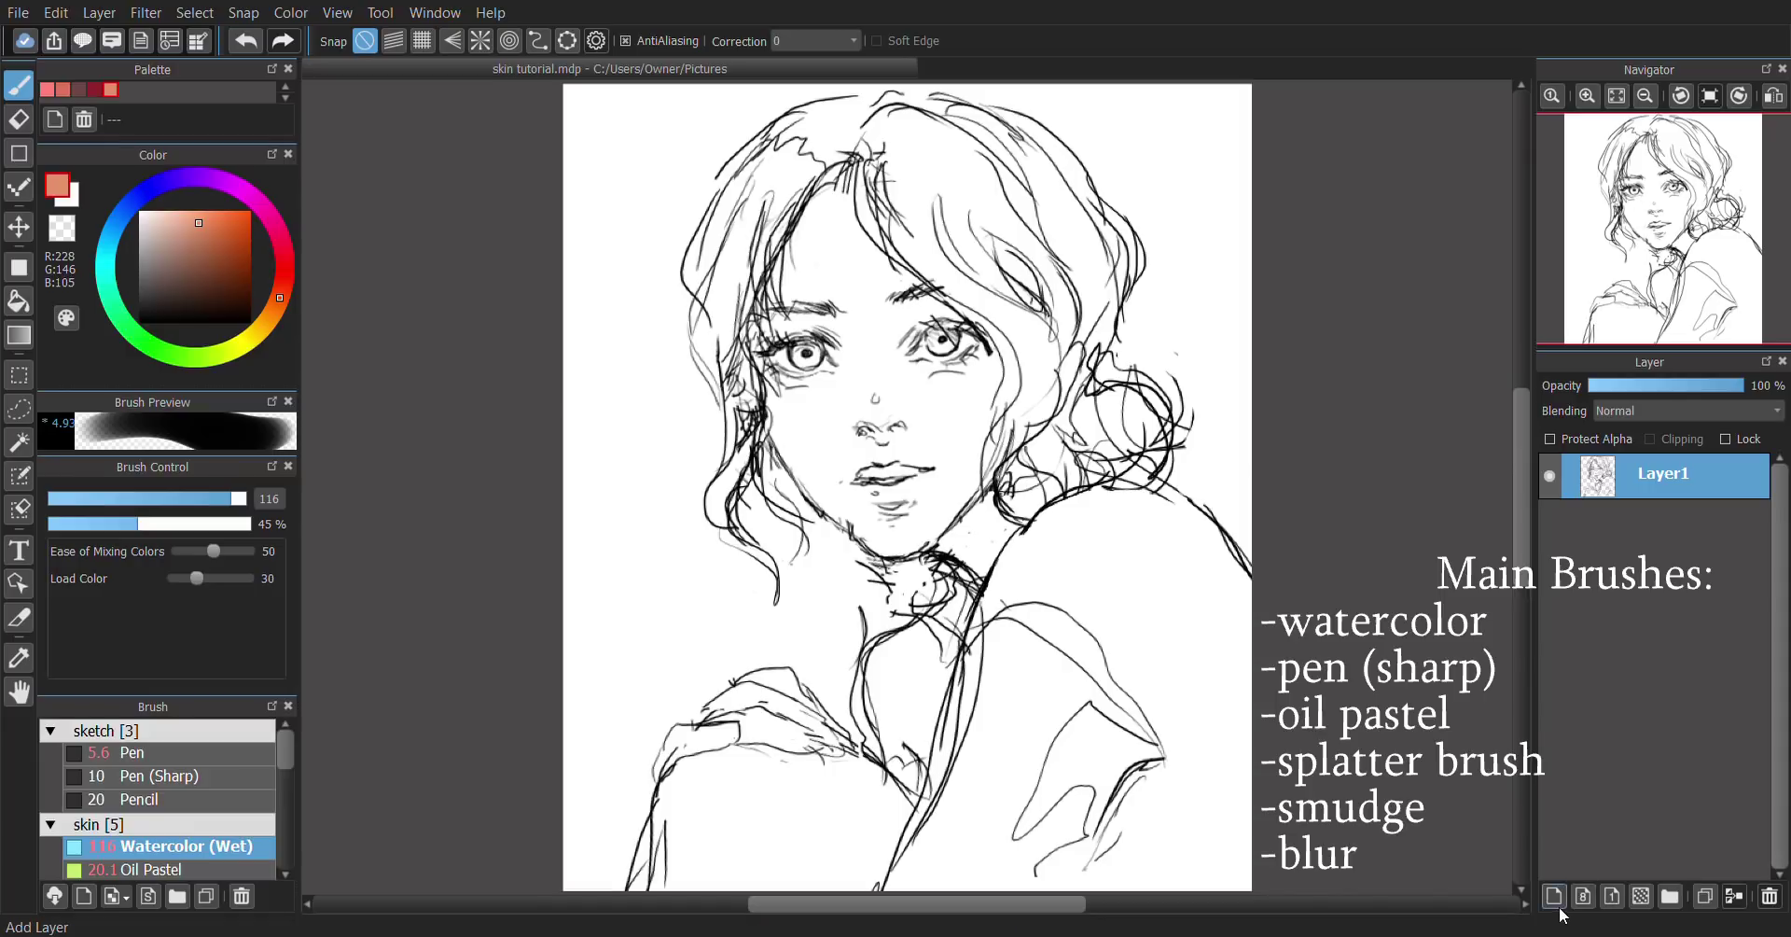
# Step: Add a layer beneath the sketch and cover the whole canvas in dark reddish brown using Watercolor (Wet) at size 287 and 100% opacity
pyautogui.click(1554, 897)
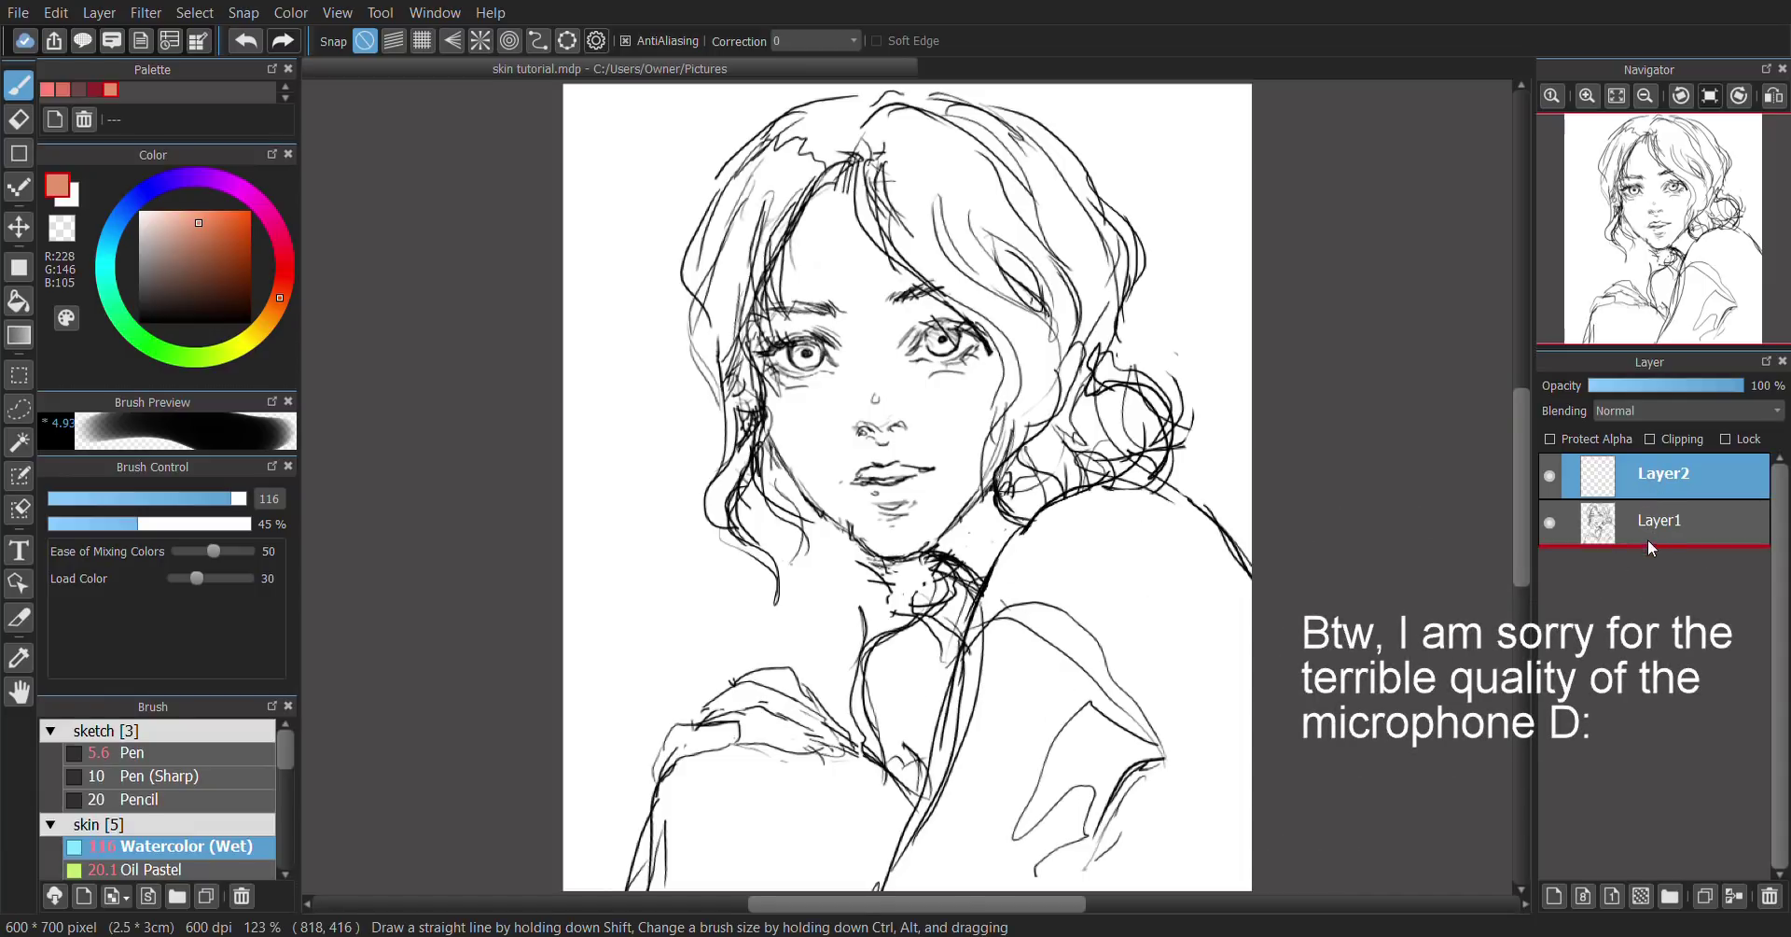
pyautogui.moveTo(1647, 540); pyautogui.dragTo(1665, 538)
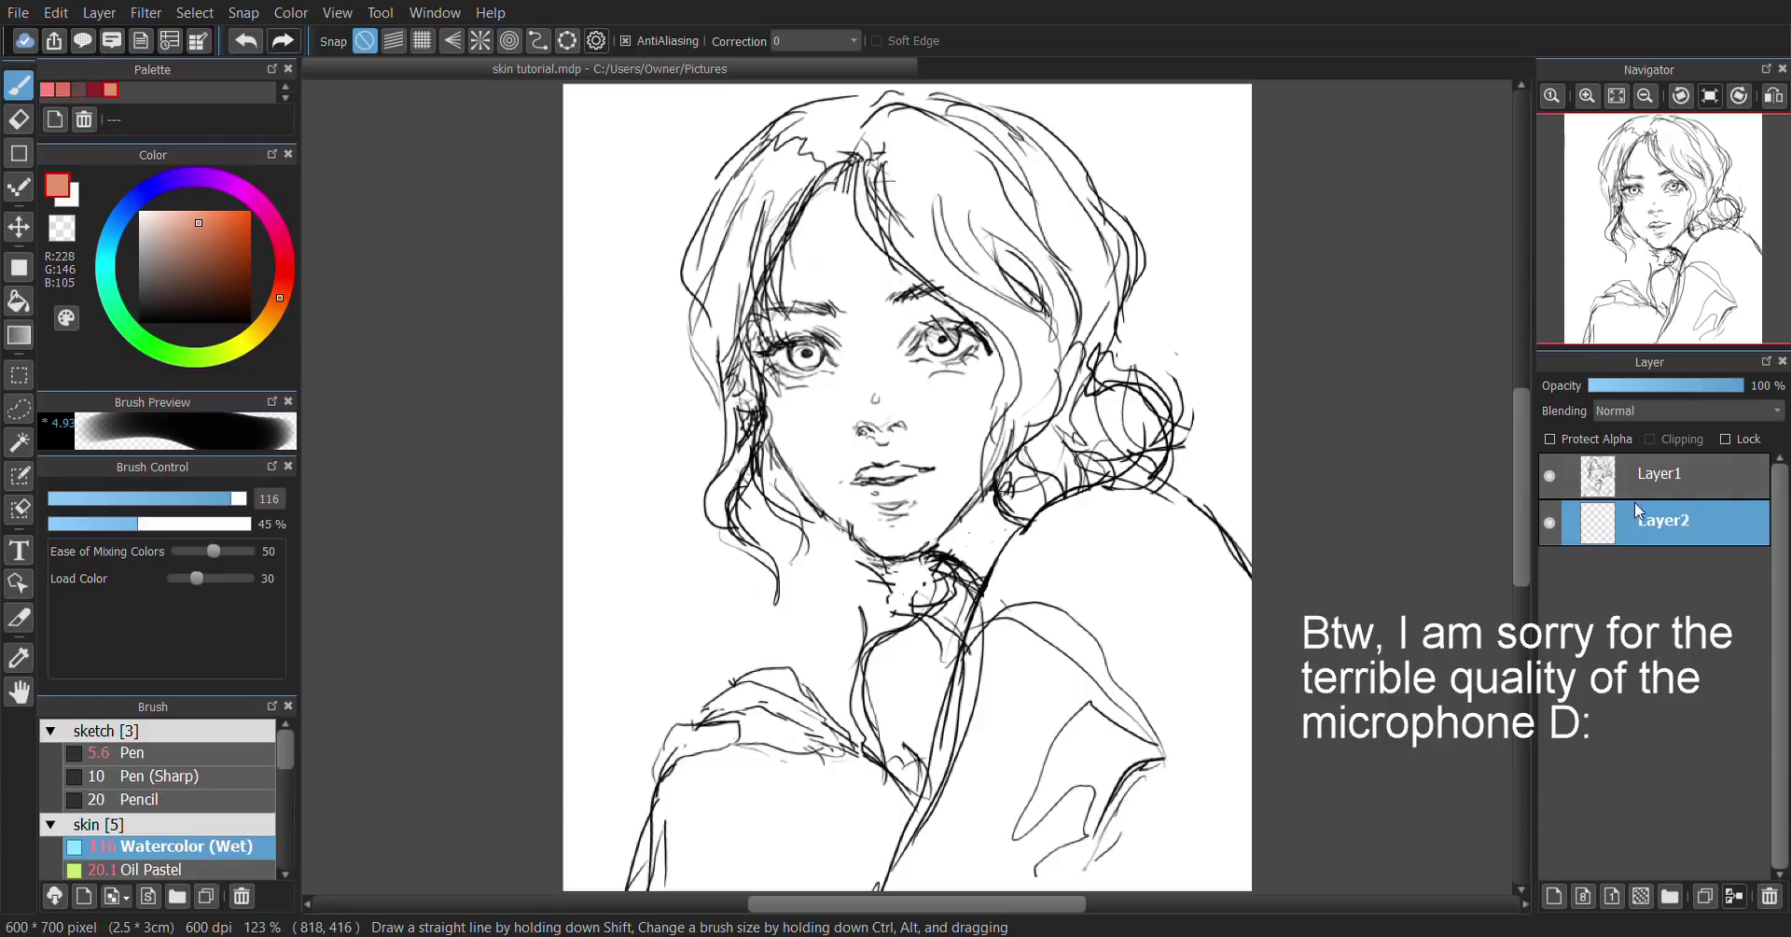
pyautogui.click(79, 89)
pyautogui.click(246, 499)
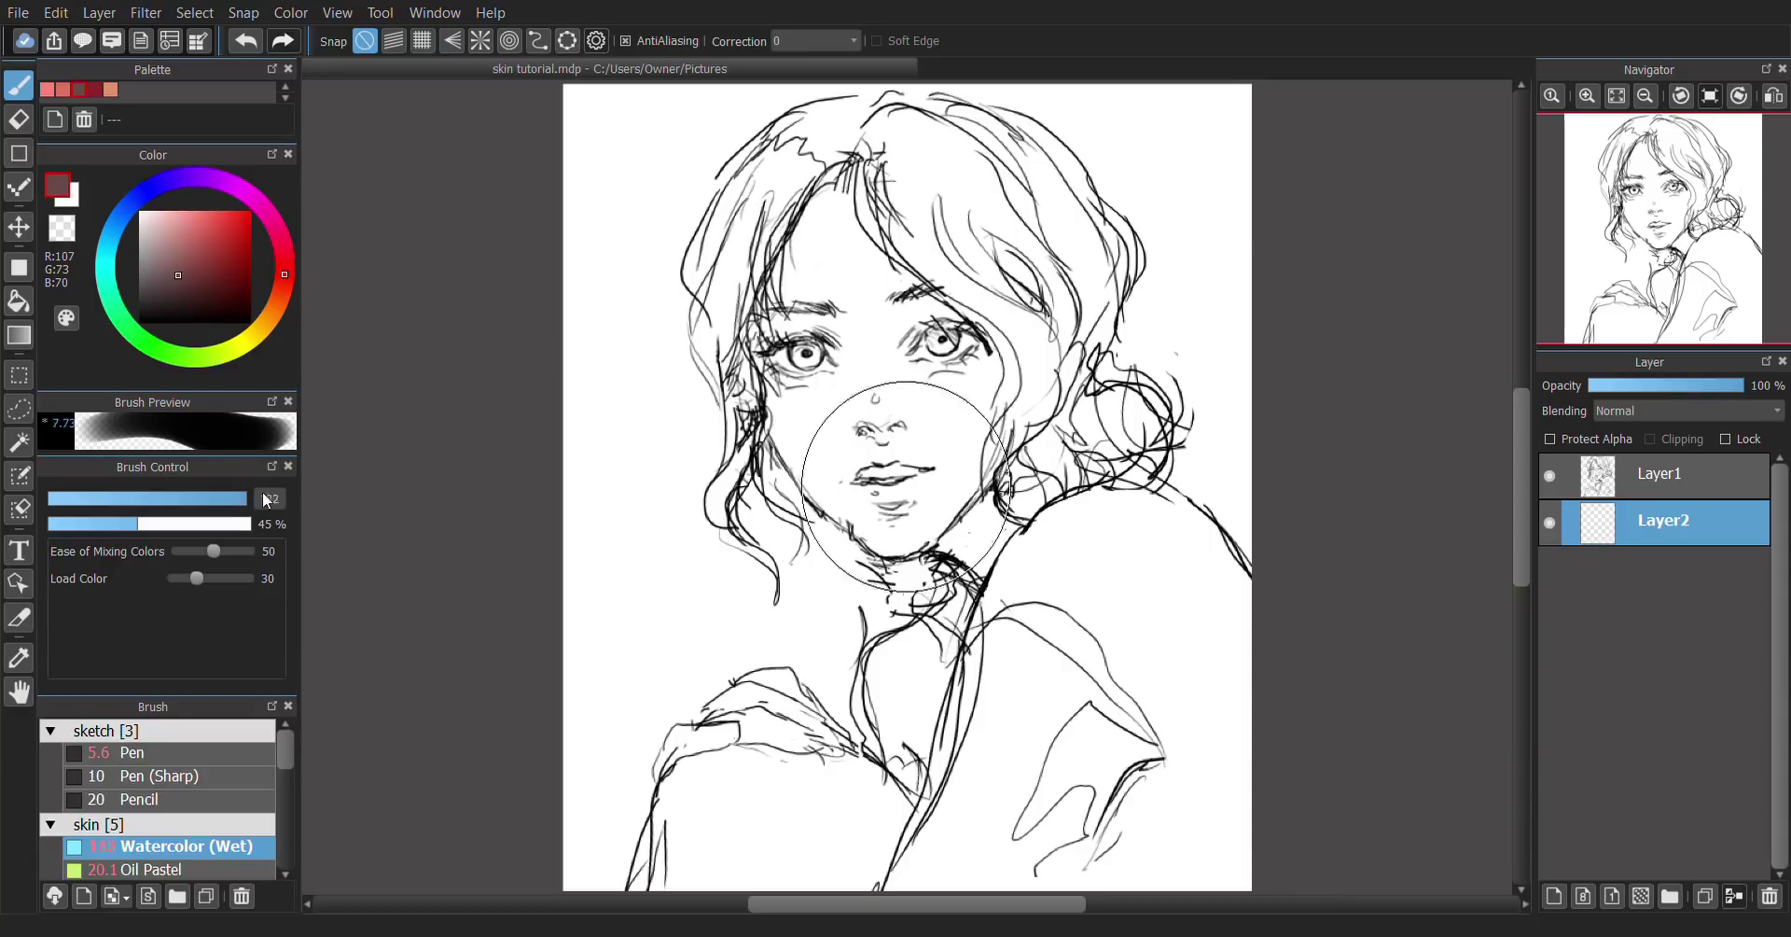
pyautogui.click(247, 524)
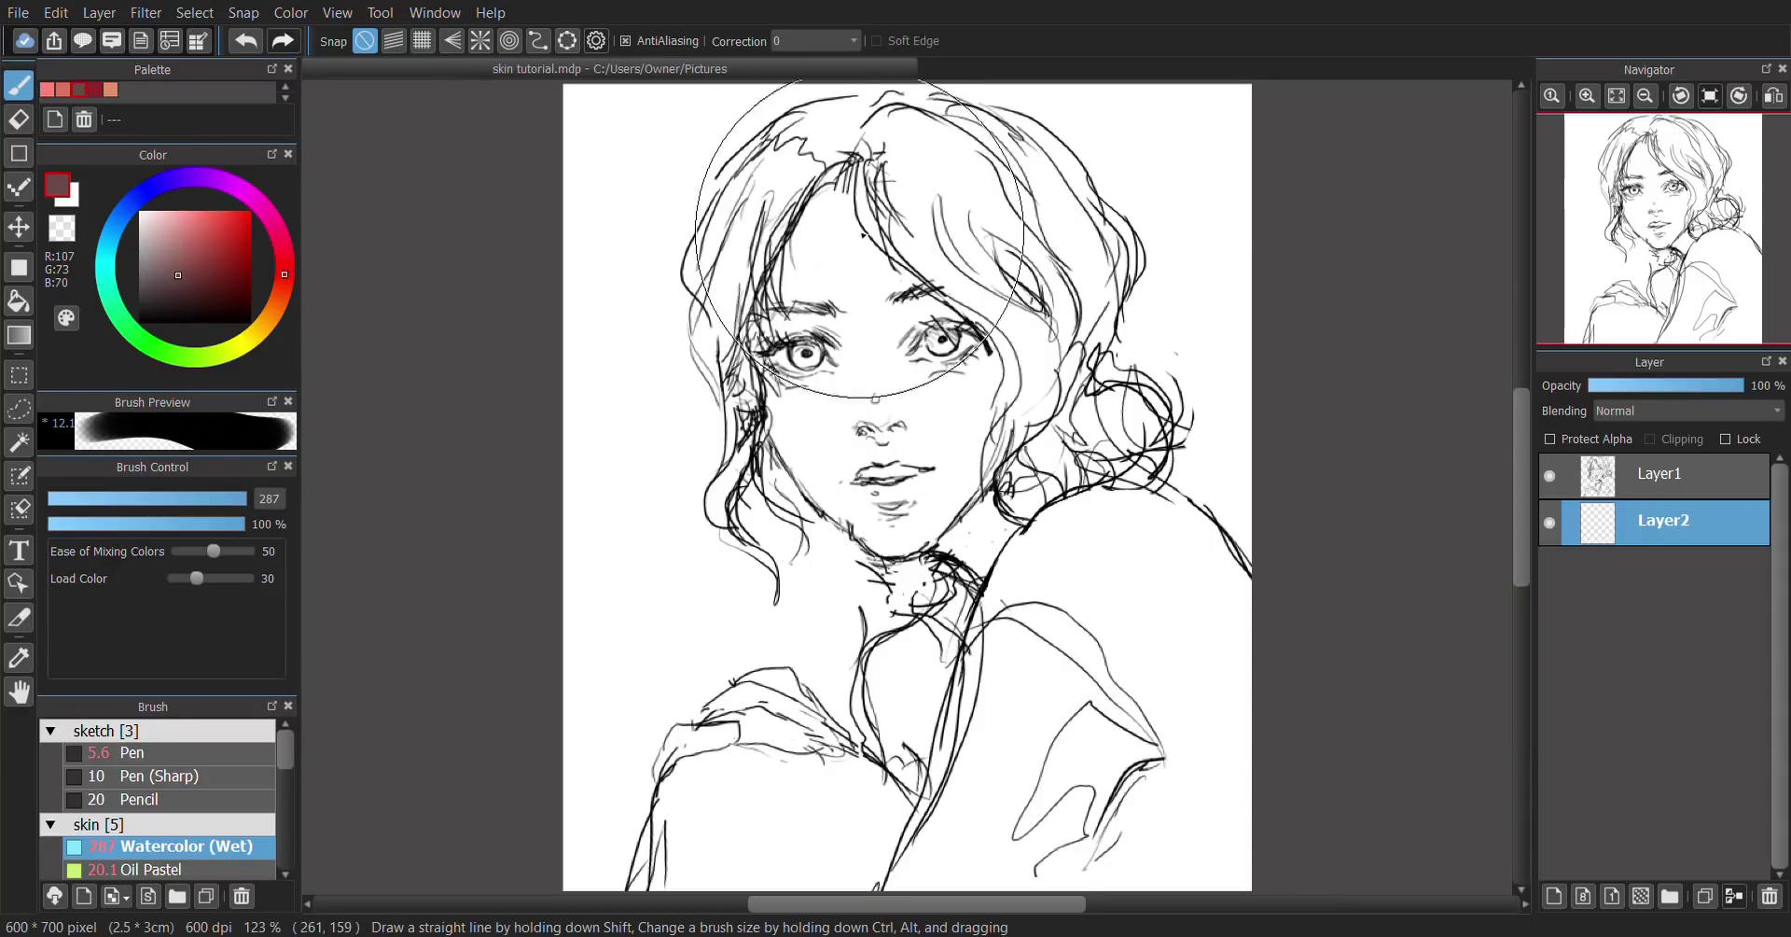
pyautogui.moveTo(733, 205)
pyautogui.mouseDown()
pyautogui.moveTo(702, 239)
pyautogui.moveTo(821, 228)
pyautogui.moveTo(783, 308)
pyautogui.moveTo(849, 321)
pyautogui.mouseUp()
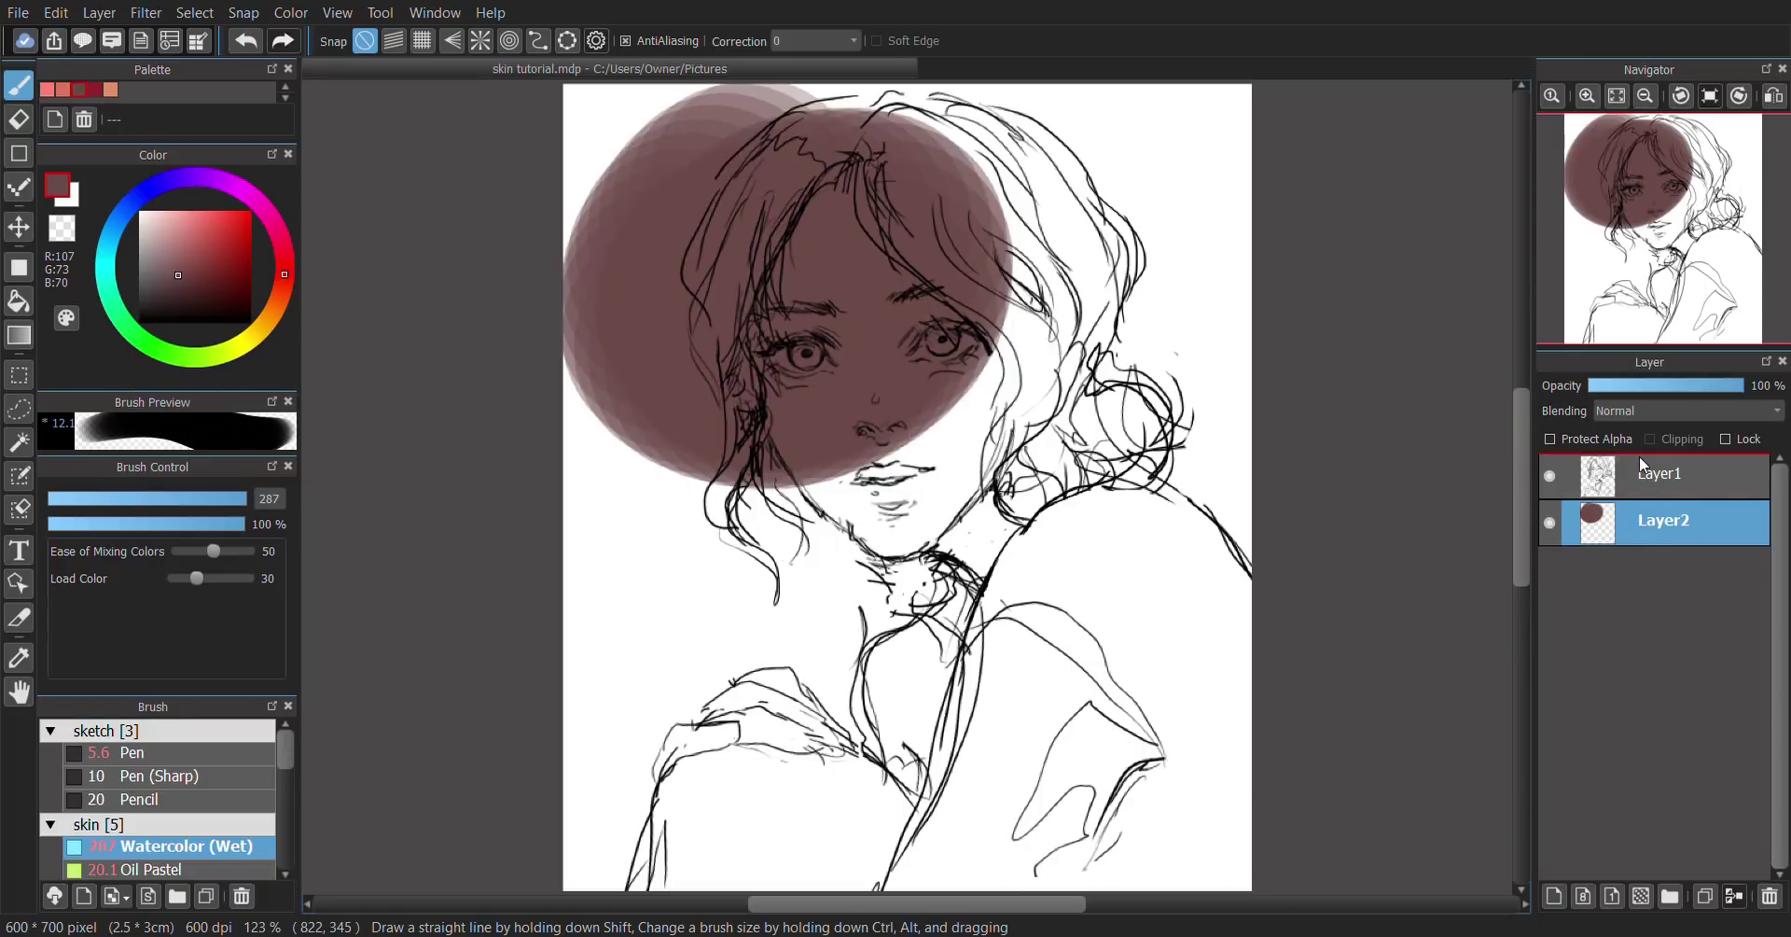
pyautogui.moveTo(1641, 463)
pyautogui.mouseDown()
pyautogui.moveTo(1577, 490)
pyautogui.moveTo(1644, 459)
pyautogui.moveTo(1637, 523)
pyautogui.mouseUp()
pyautogui.moveTo(709, 107)
pyautogui.mouseDown()
pyautogui.moveTo(965, 129)
pyautogui.moveTo(706, 107)
pyautogui.moveTo(628, 312)
pyautogui.moveTo(646, 134)
pyautogui.moveTo(935, 95)
pyautogui.moveTo(1276, 126)
pyautogui.moveTo(1069, 159)
pyautogui.moveTo(1167, 262)
pyautogui.moveTo(1032, 386)
pyautogui.moveTo(950, 512)
pyautogui.moveTo(1232, 558)
pyautogui.moveTo(706, 747)
pyautogui.moveTo(1299, 737)
pyautogui.moveTo(697, 895)
pyautogui.moveTo(1288, 870)
pyautogui.moveTo(618, 902)
pyautogui.moveTo(659, 339)
pyautogui.mouseUp()
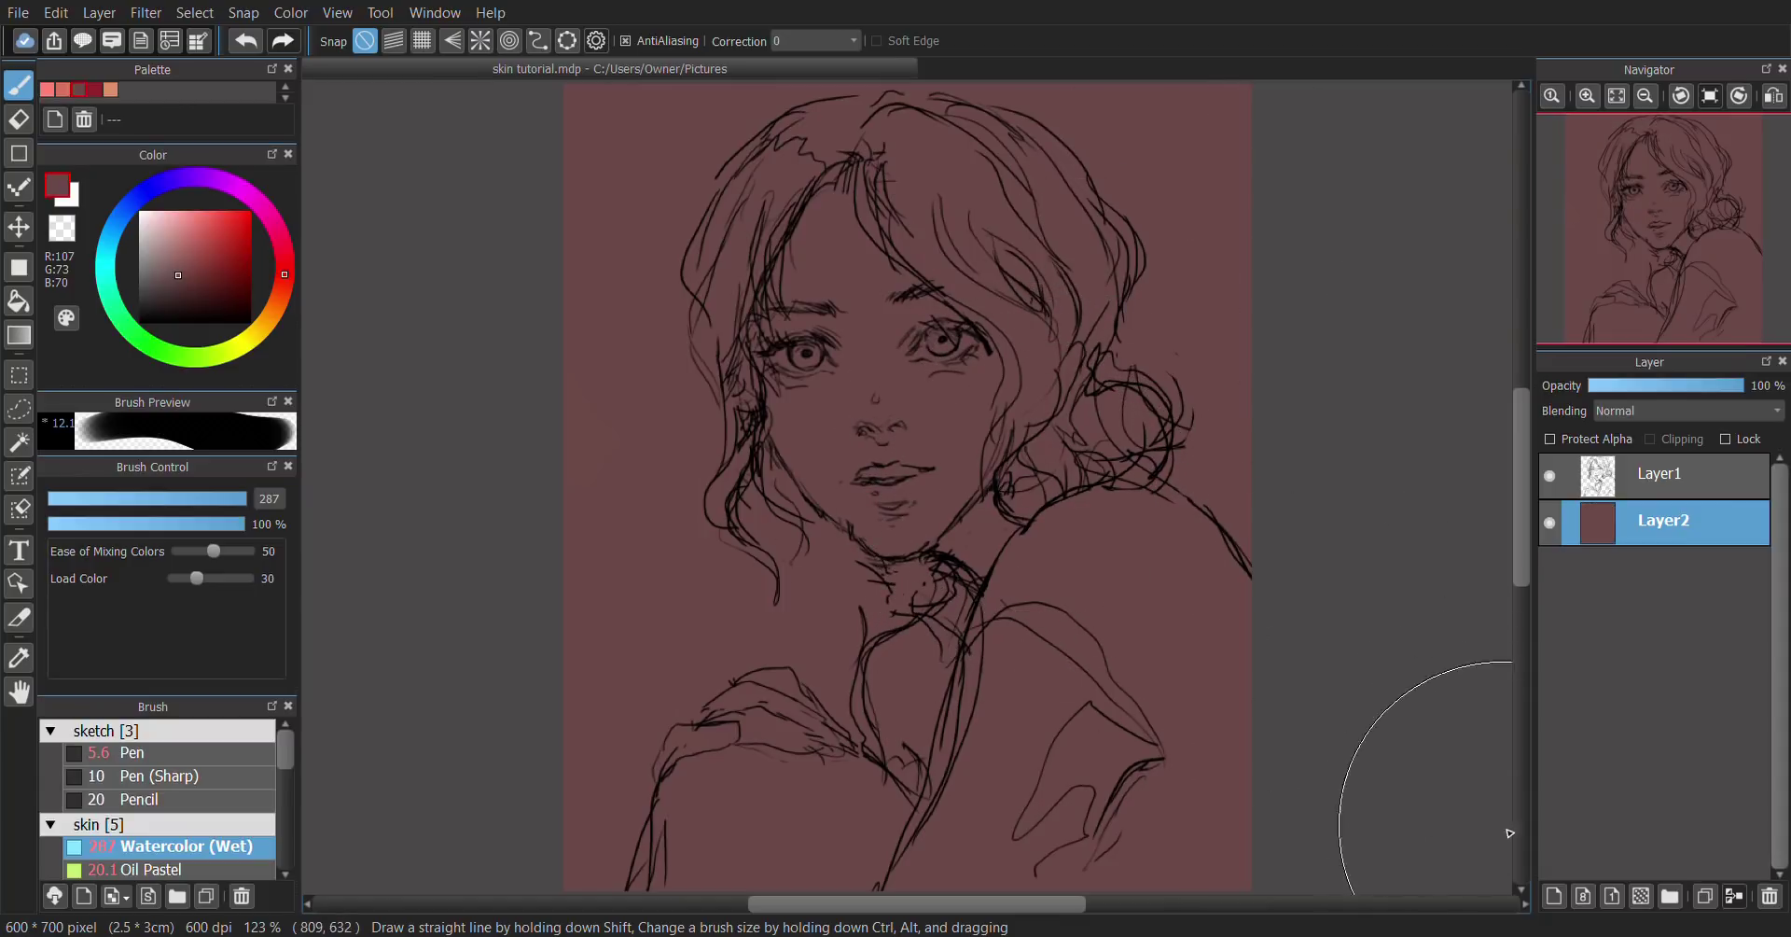
# Step: Add a layer above the brown base and set the Watercolor (Wet) brush to size 169 and 43% opacity
pyautogui.click(1554, 896)
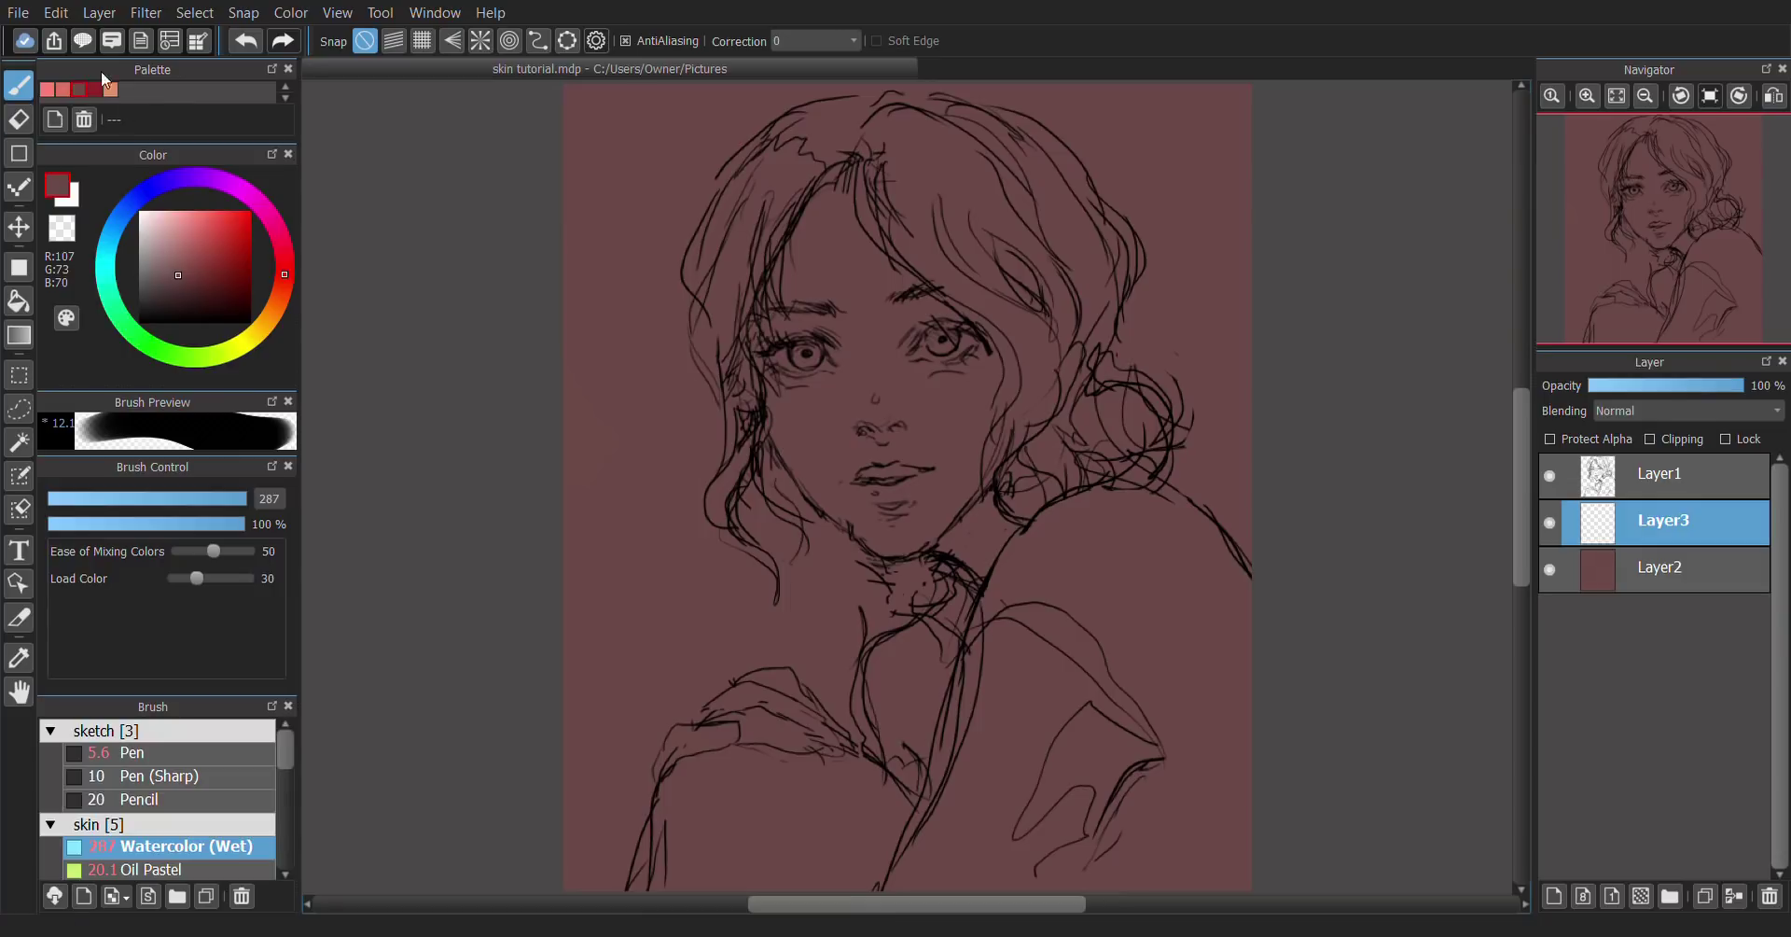
pyautogui.click(45, 90)
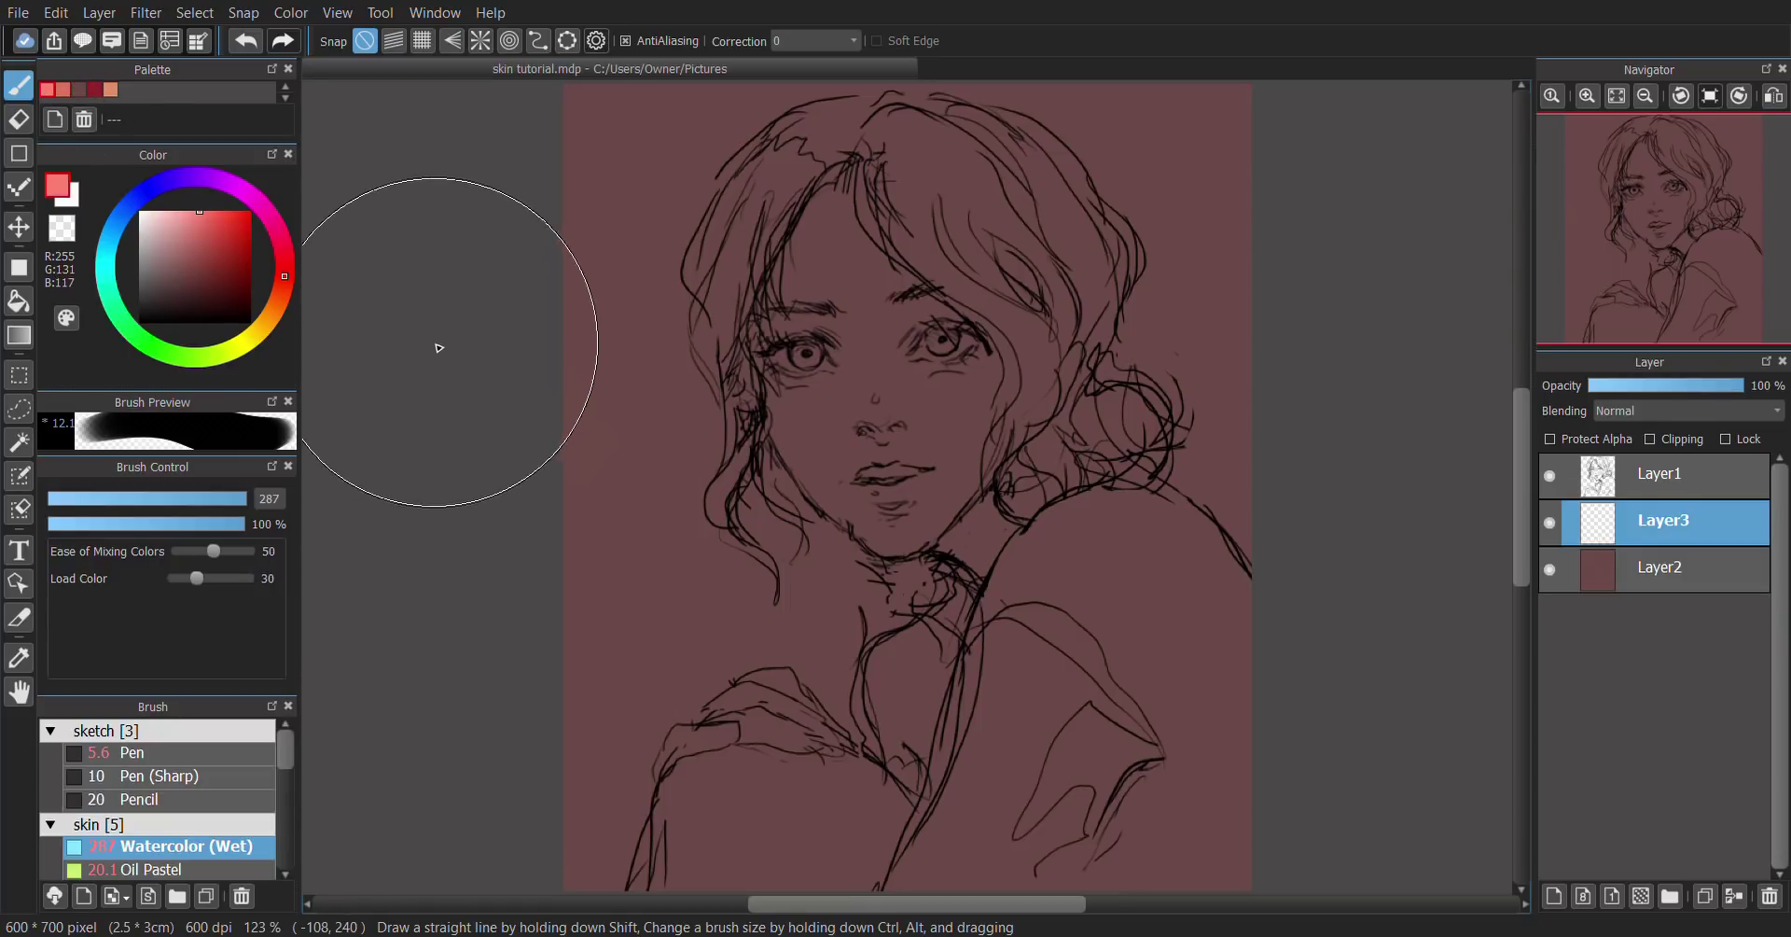
pyautogui.click(158, 525)
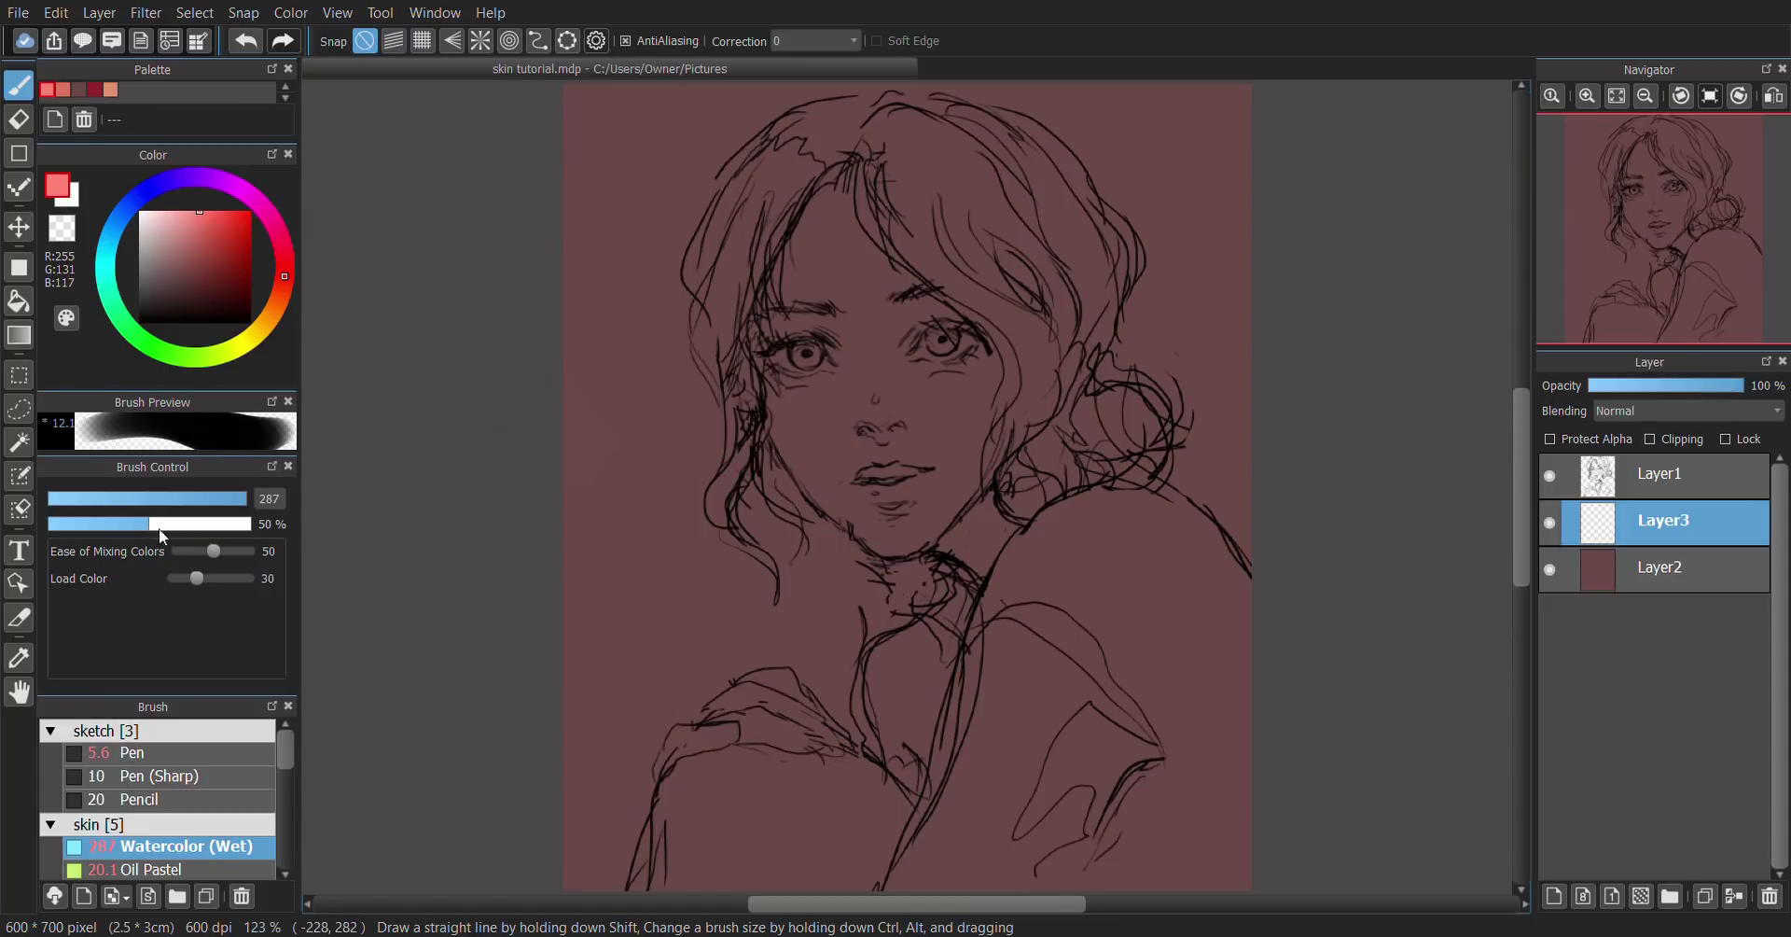
pyautogui.click(237, 500)
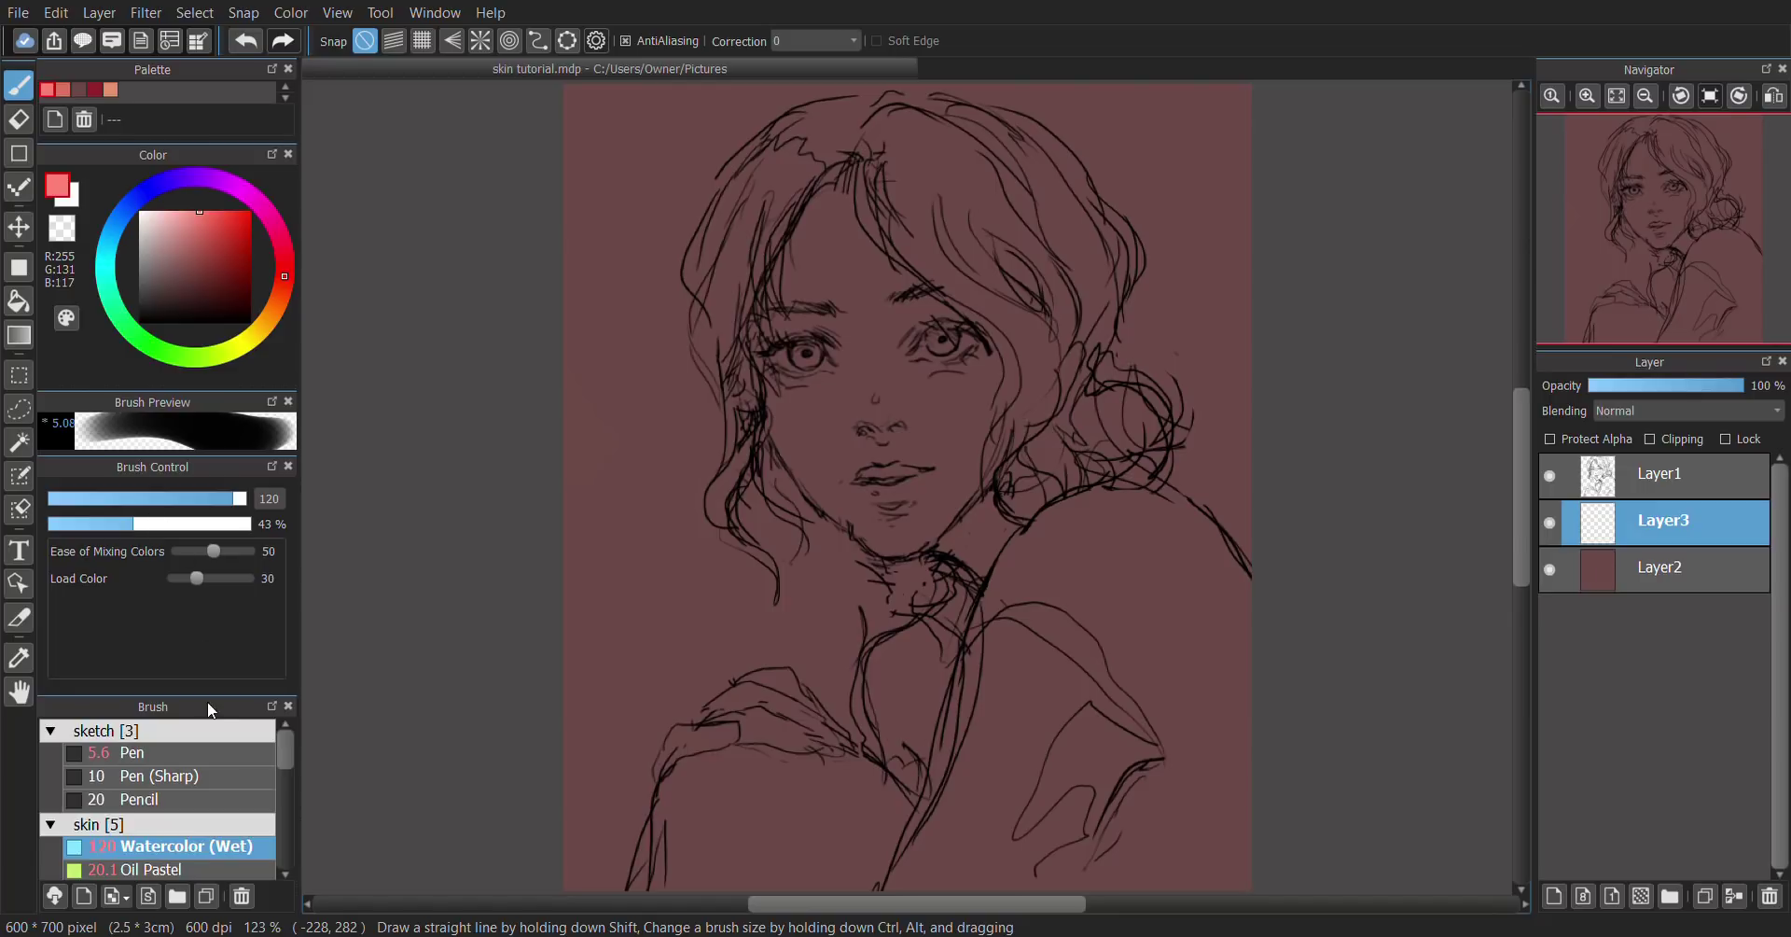
pyautogui.moveTo(284, 746); pyautogui.dragTo(293, 770)
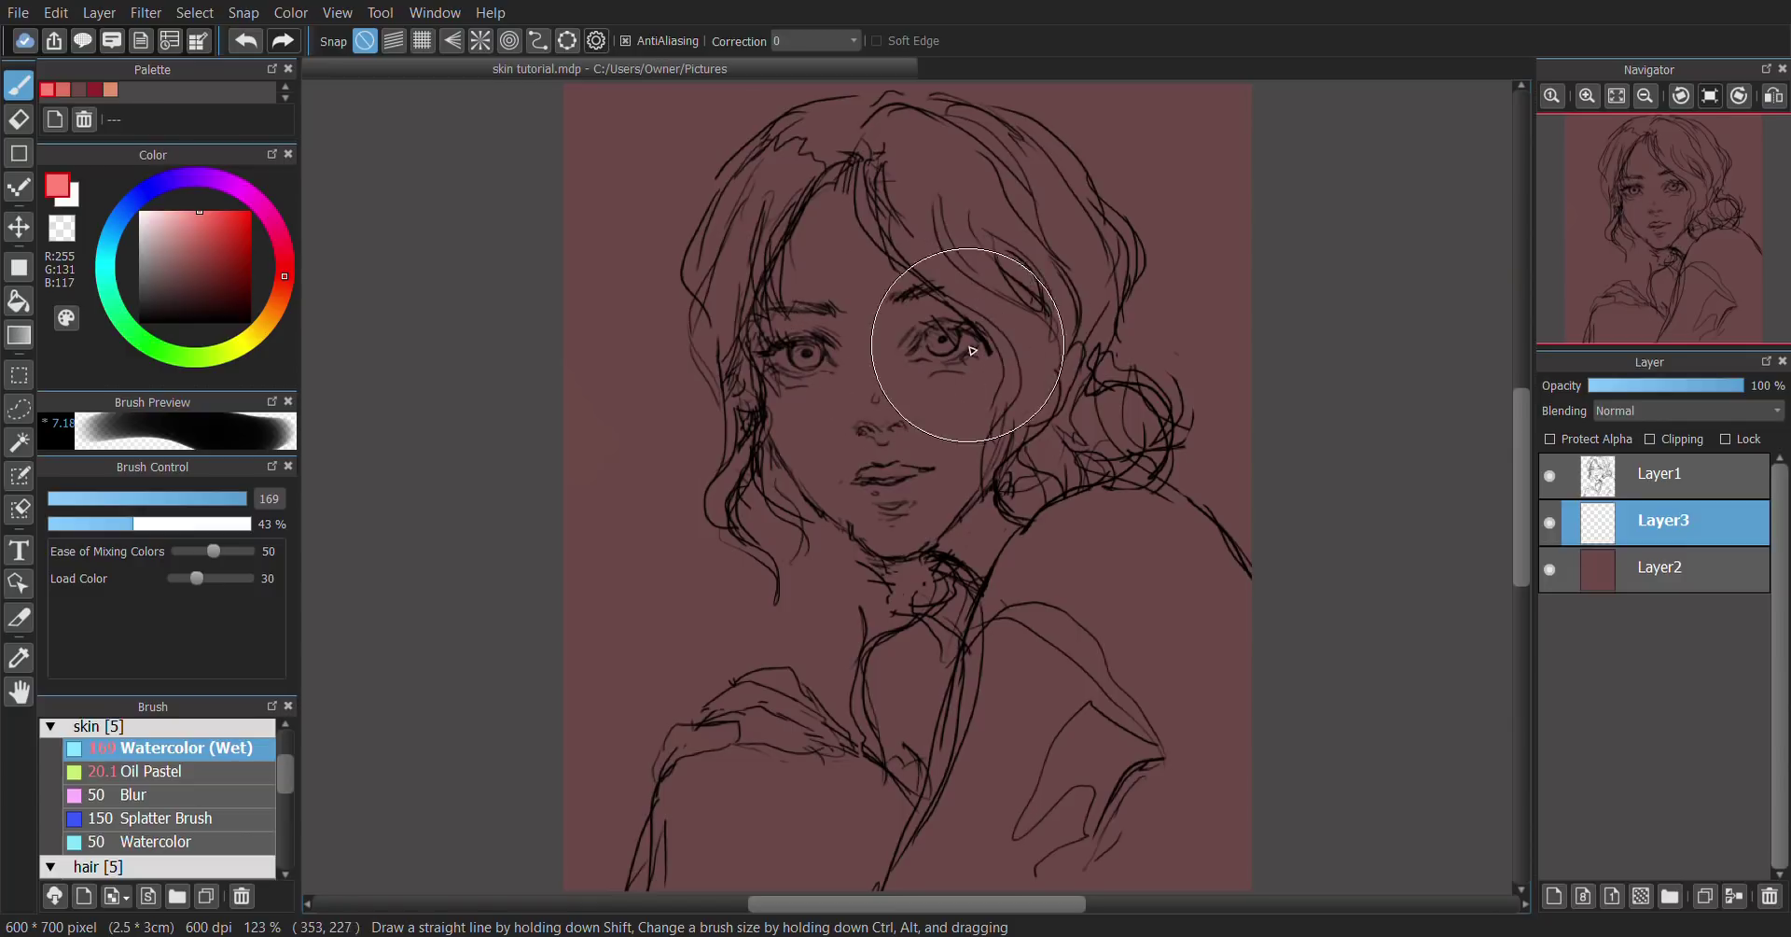
# Step: Paint a soft salmon skin base (RGB 222, 116, 95) over the forehead and face, blending it into the brown
pyautogui.moveTo(972, 351)
pyautogui.mouseDown()
pyautogui.moveTo(932, 371)
pyautogui.moveTo(1008, 373)
pyautogui.moveTo(980, 261)
pyautogui.mouseUp()
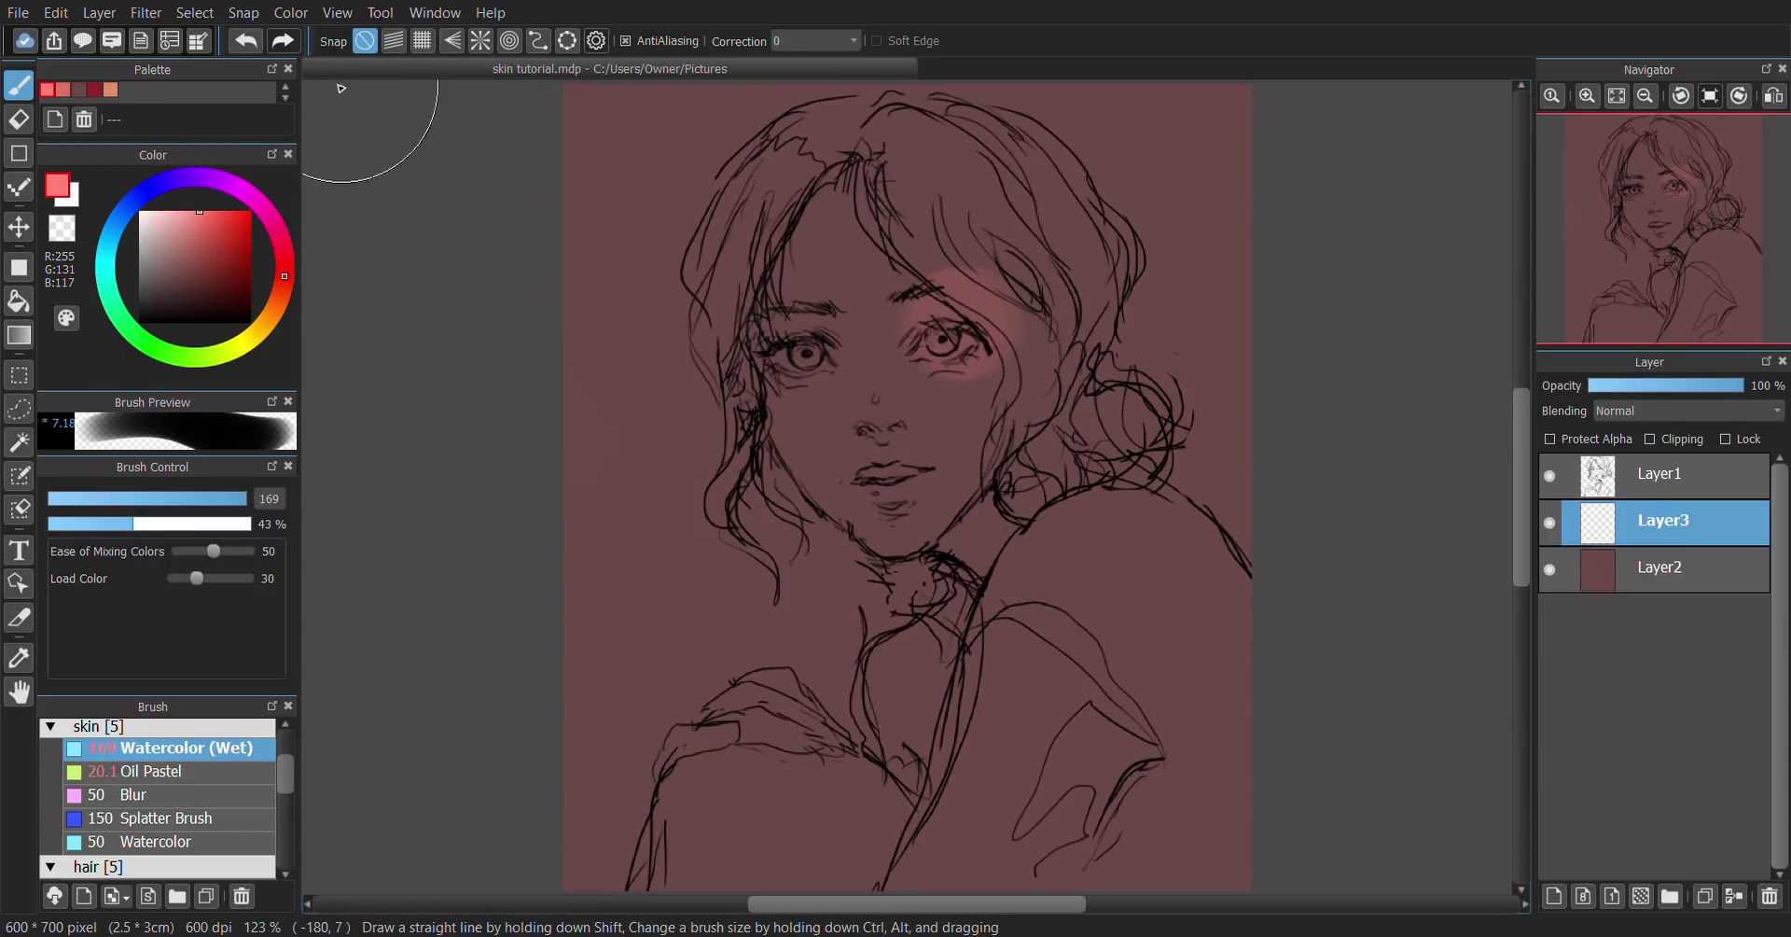
pyautogui.click(246, 40)
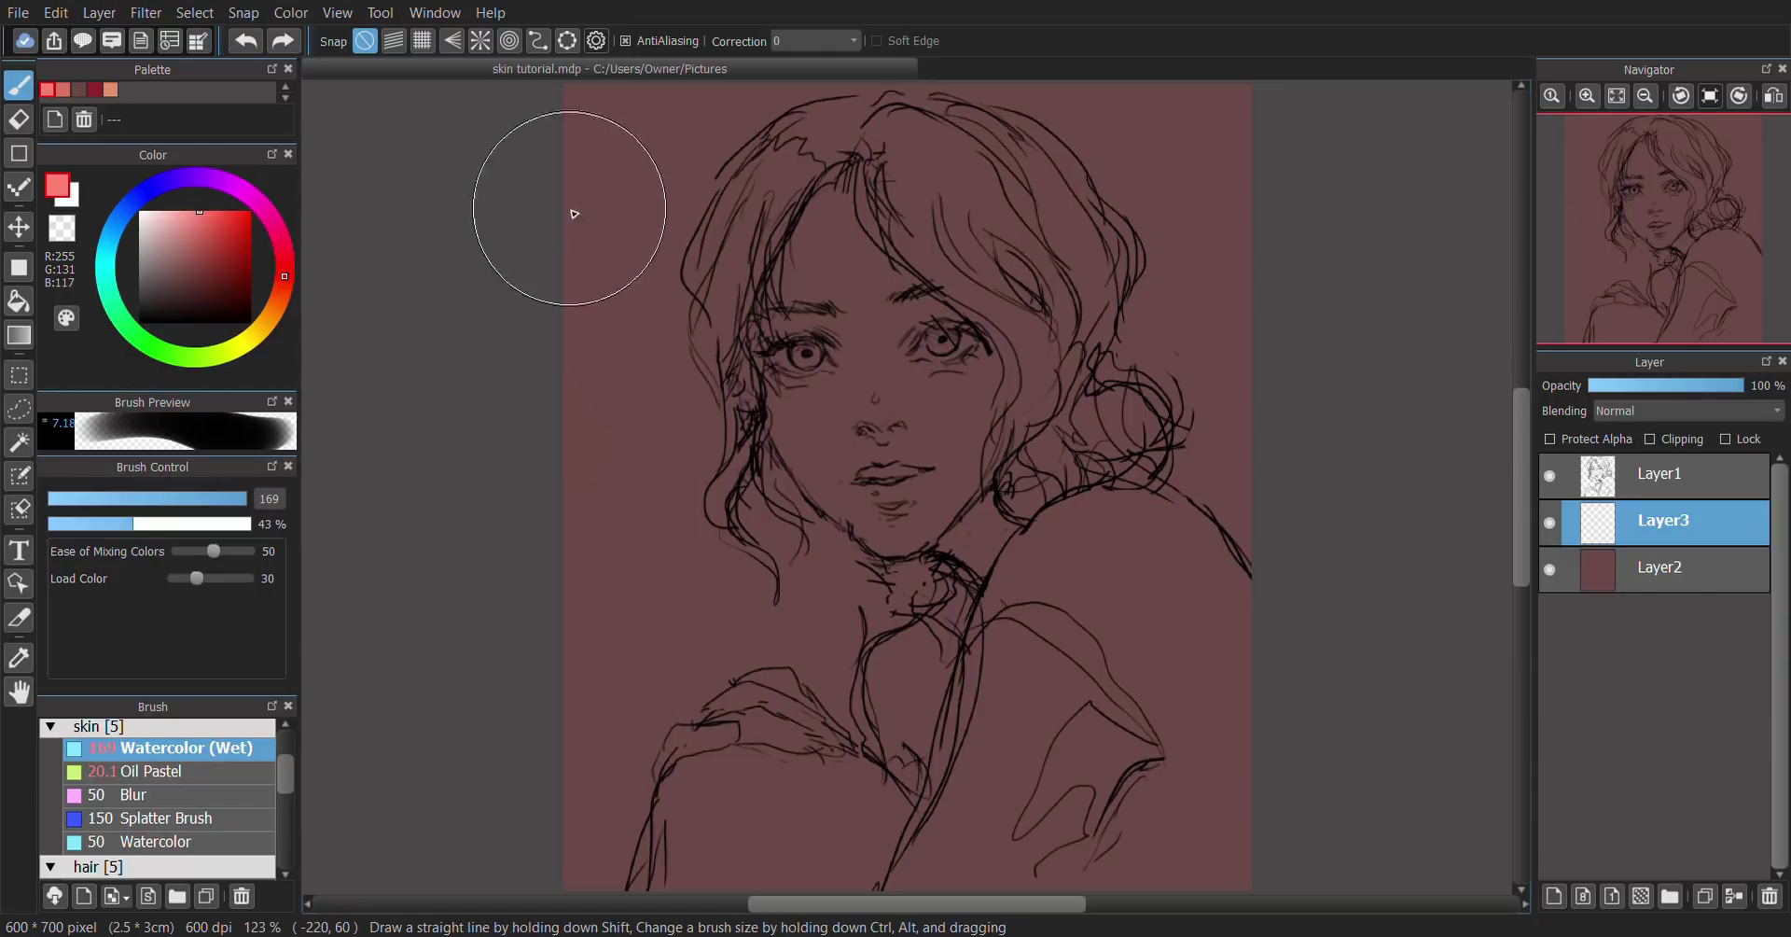
pyautogui.click(63, 90)
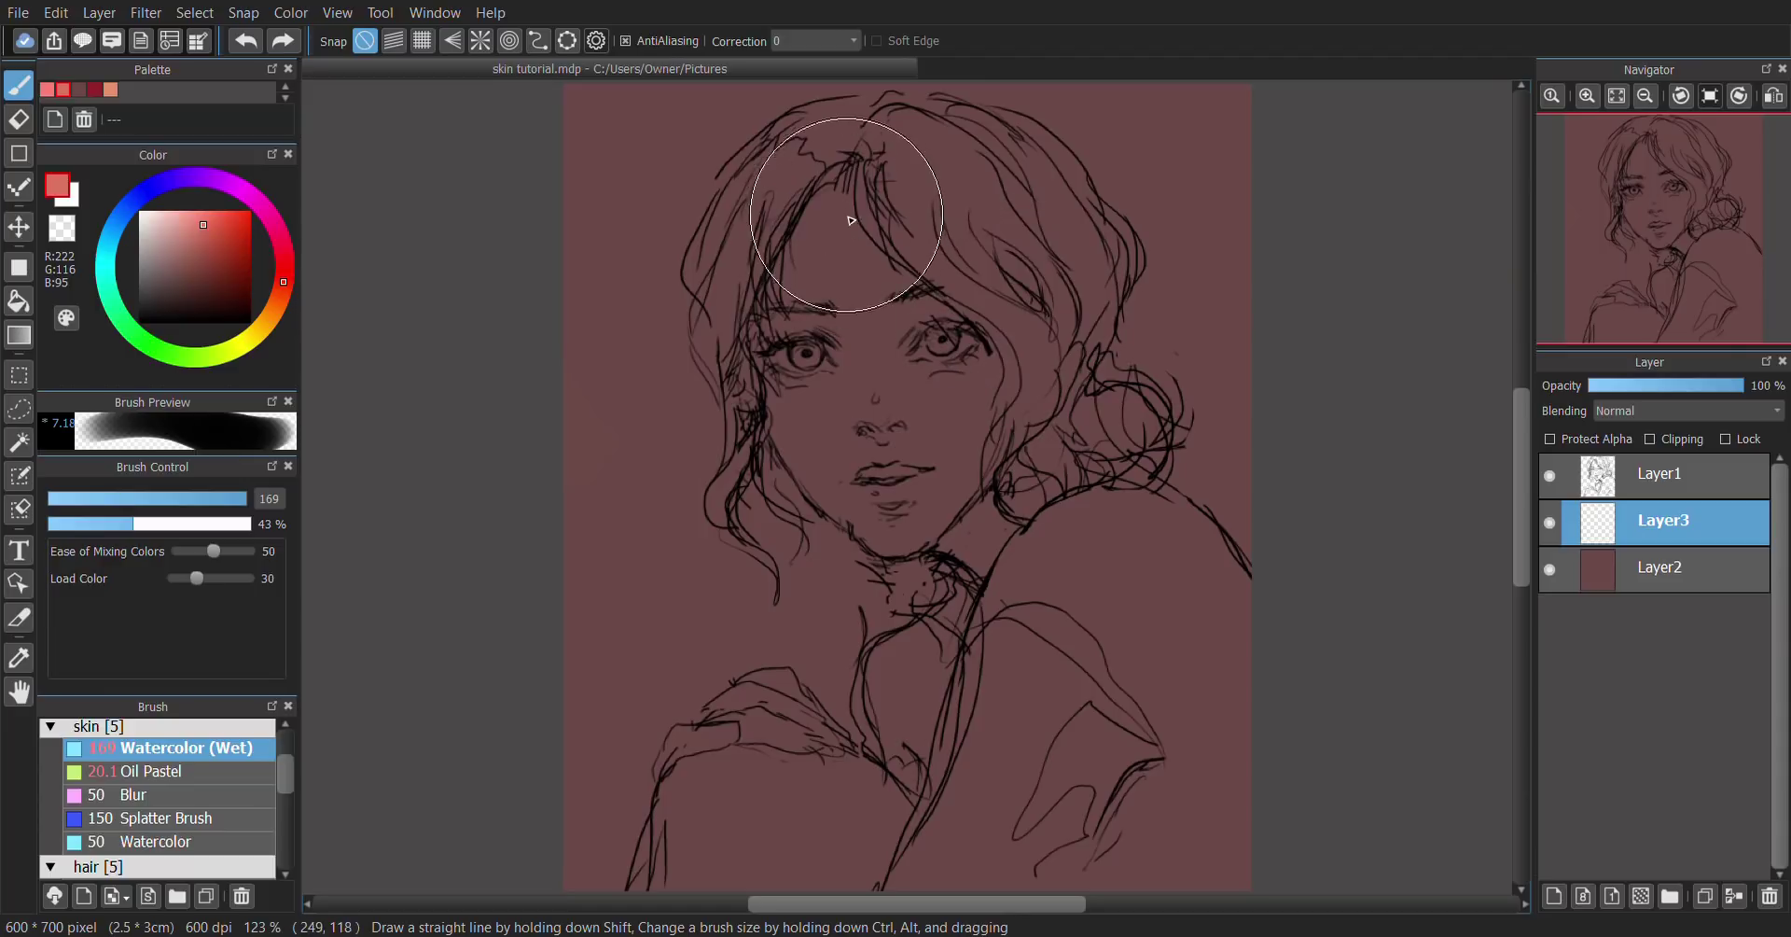
pyautogui.moveTo(821, 191)
pyautogui.mouseDown()
pyautogui.moveTo(851, 288)
pyautogui.moveTo(863, 252)
pyautogui.mouseUp()
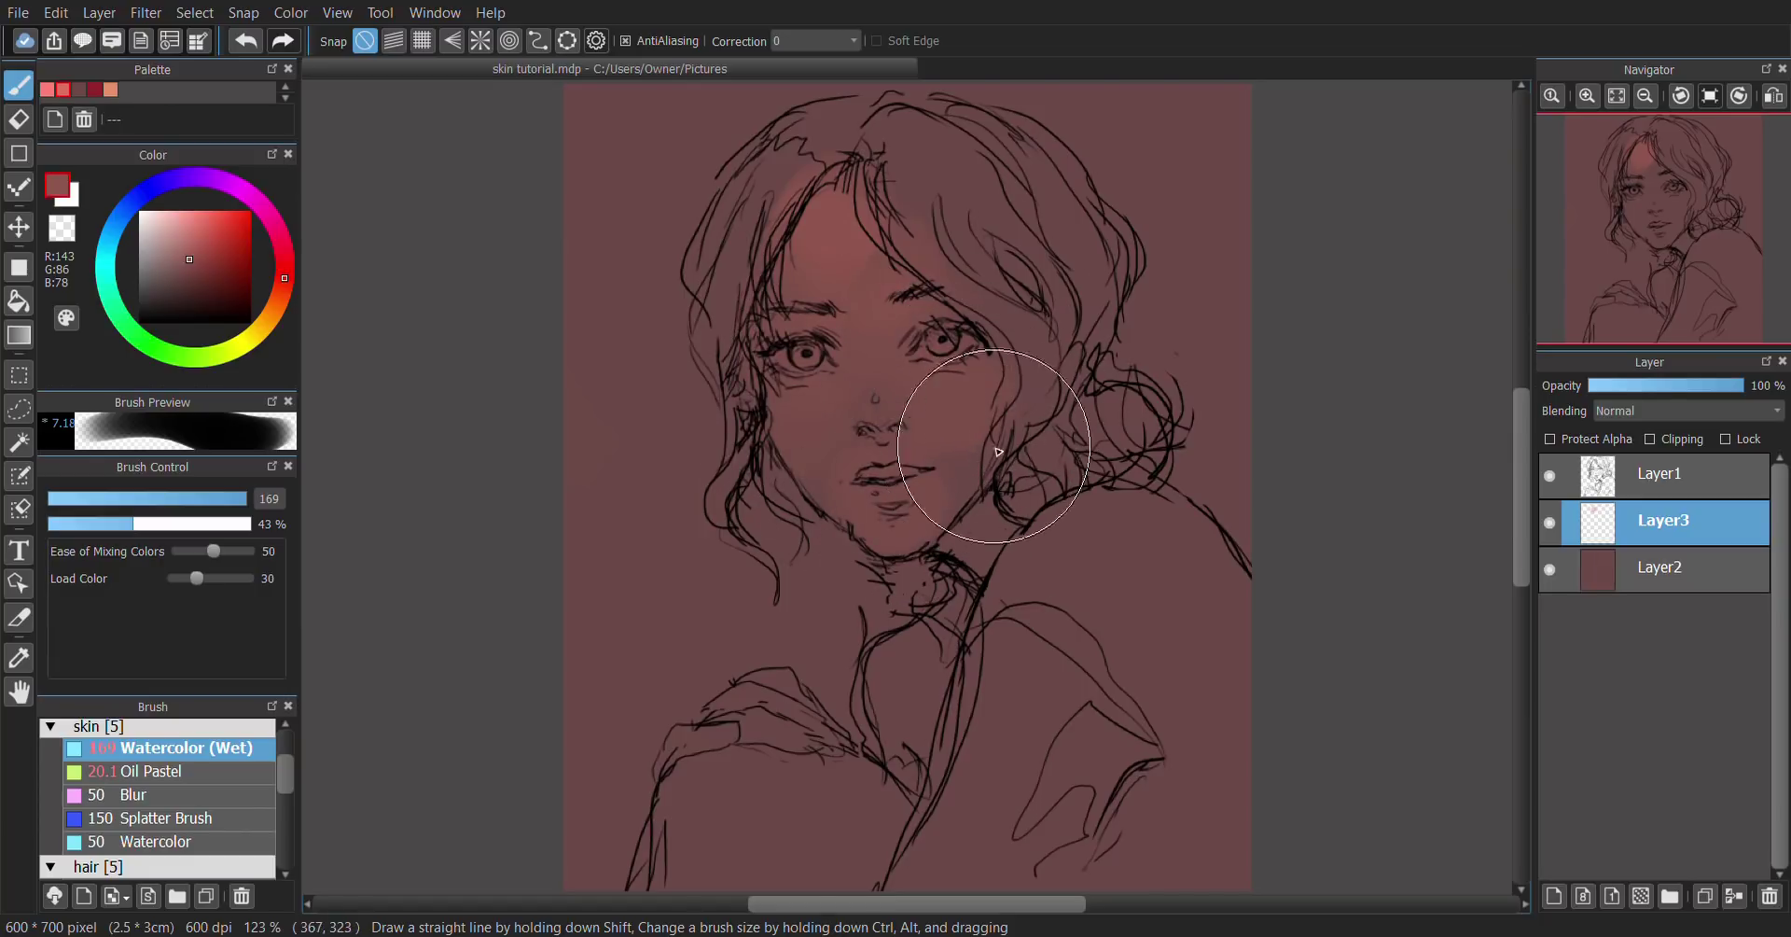
pyautogui.click(283, 41)
pyautogui.click(284, 41)
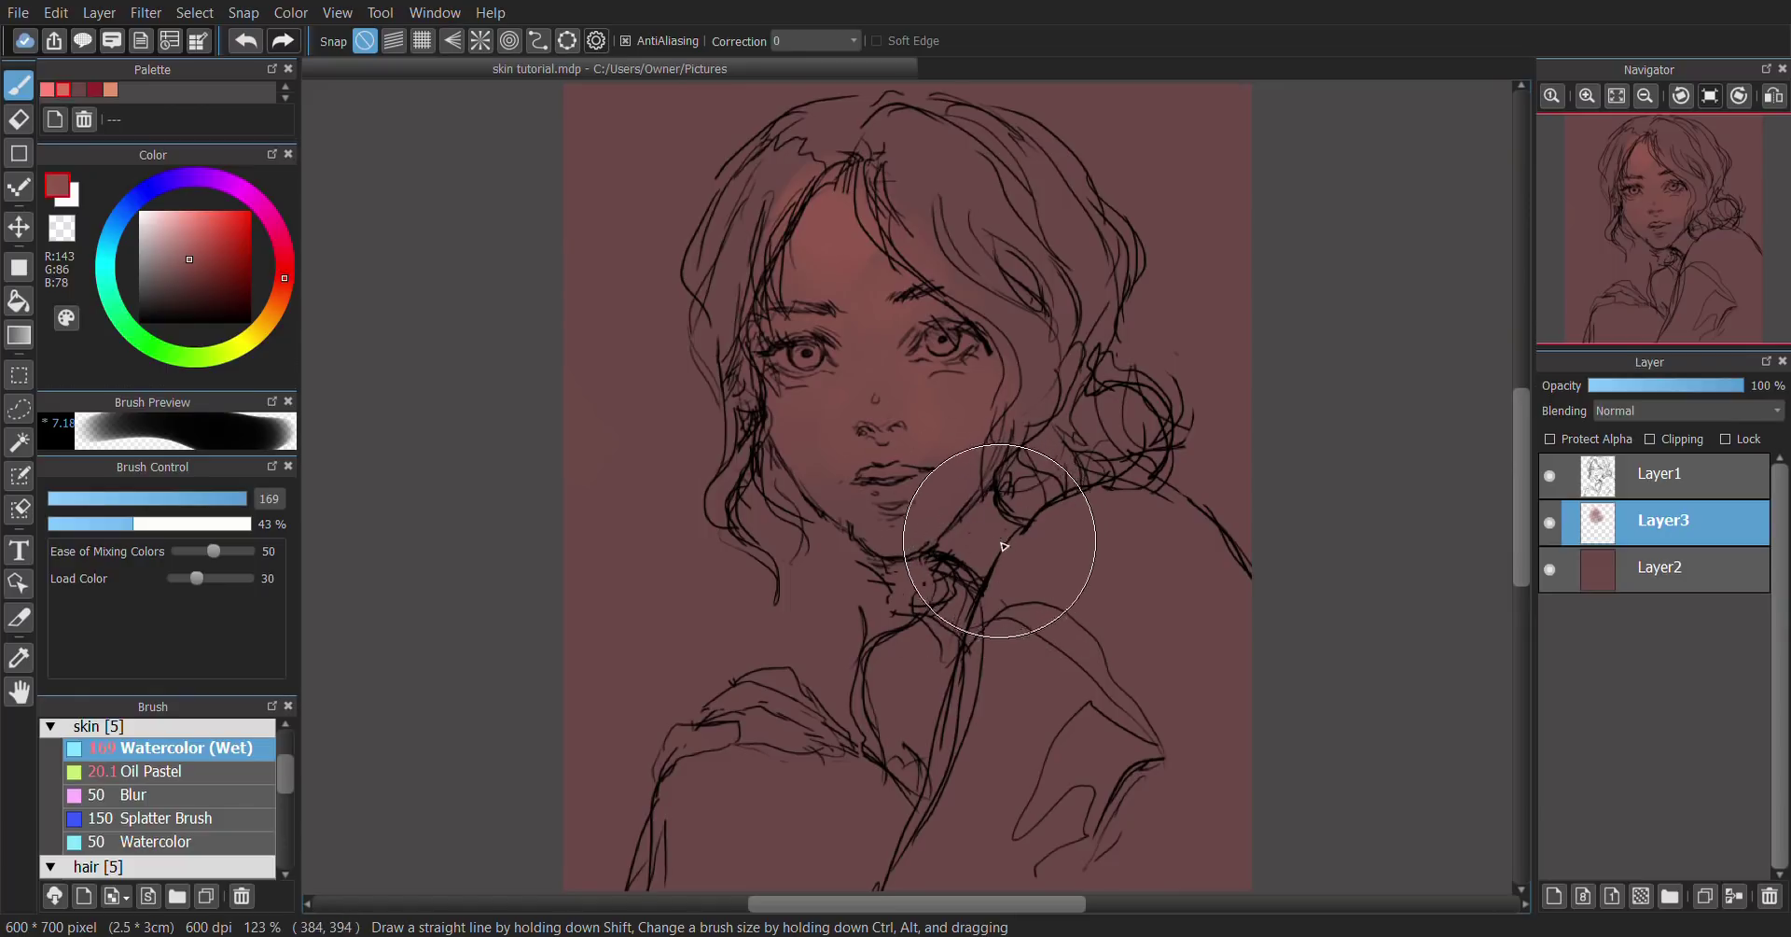
# Step: Reduce the brush to size 56, paint the skin base on the hand, and touch up the forehead
pyautogui.click(214, 499)
pyautogui.moveTo(831, 712)
pyautogui.mouseDown()
pyautogui.moveTo(786, 687)
pyautogui.moveTo(828, 724)
pyautogui.moveTo(762, 692)
pyautogui.moveTo(834, 741)
pyautogui.moveTo(772, 719)
pyautogui.moveTo(829, 746)
pyautogui.moveTo(757, 734)
pyautogui.moveTo(846, 749)
pyautogui.mouseUp()
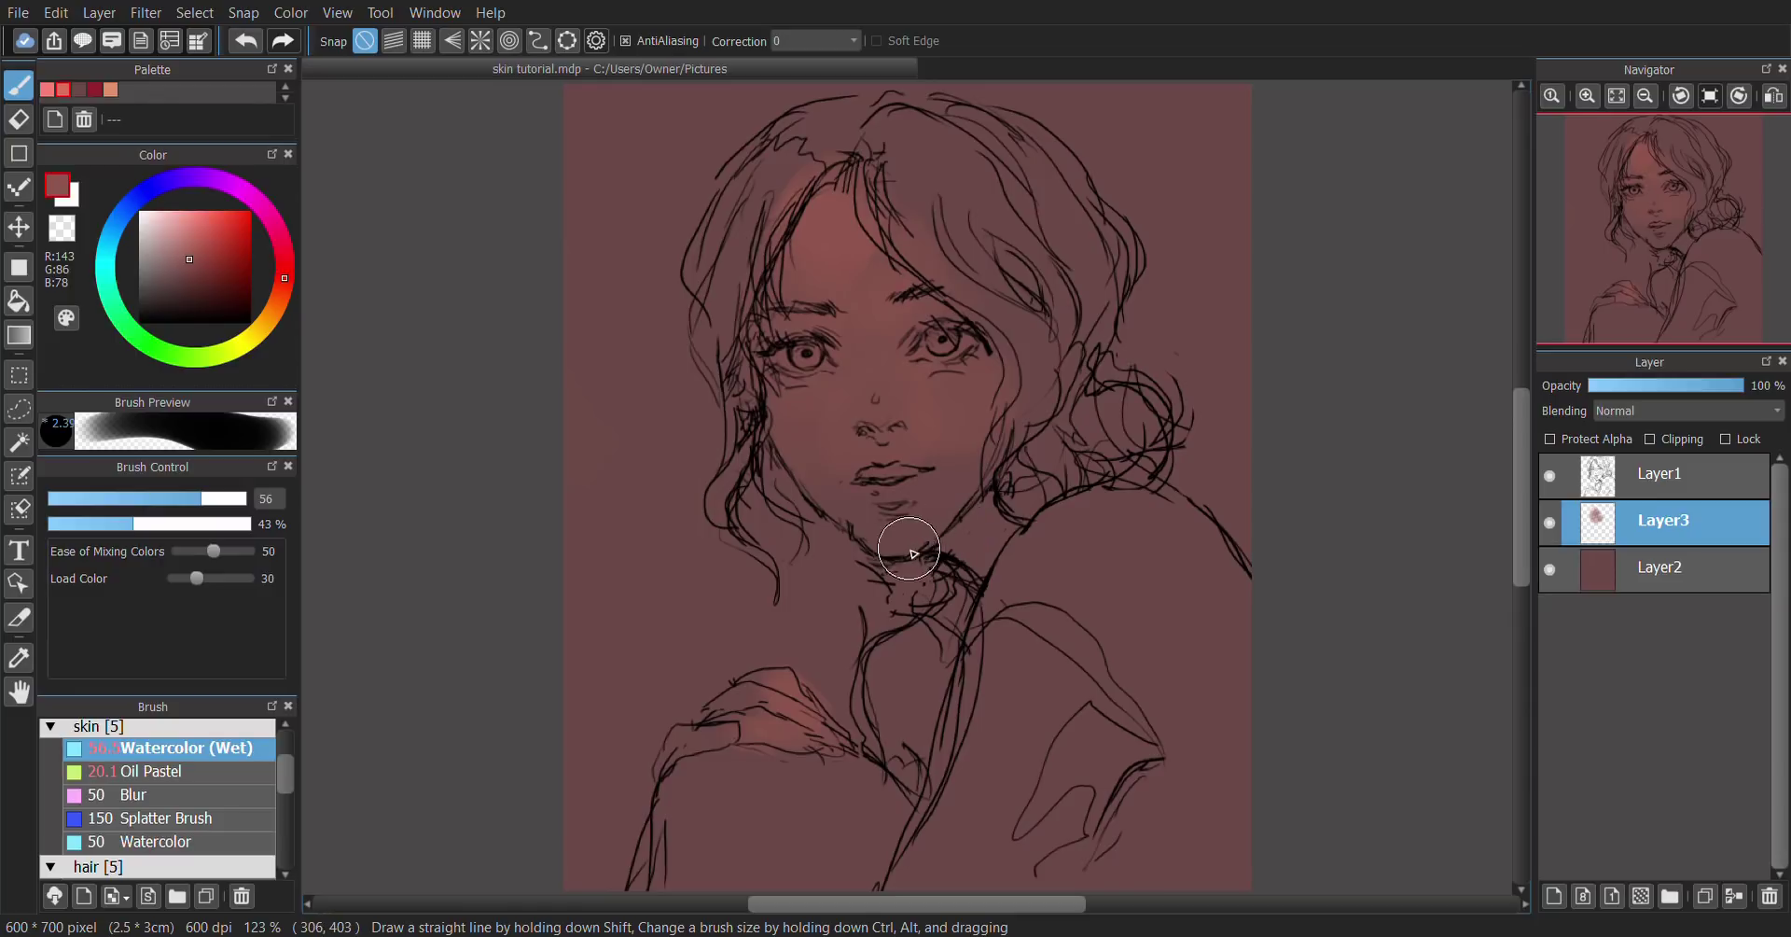
pyautogui.moveTo(744, 683)
pyautogui.mouseDown()
pyautogui.moveTo(758, 677)
pyautogui.moveTo(709, 727)
pyautogui.mouseUp()
pyautogui.moveTo(862, 252)
pyautogui.mouseDown()
pyautogui.moveTo(860, 236)
pyautogui.moveTo(907, 254)
pyautogui.mouseUp()
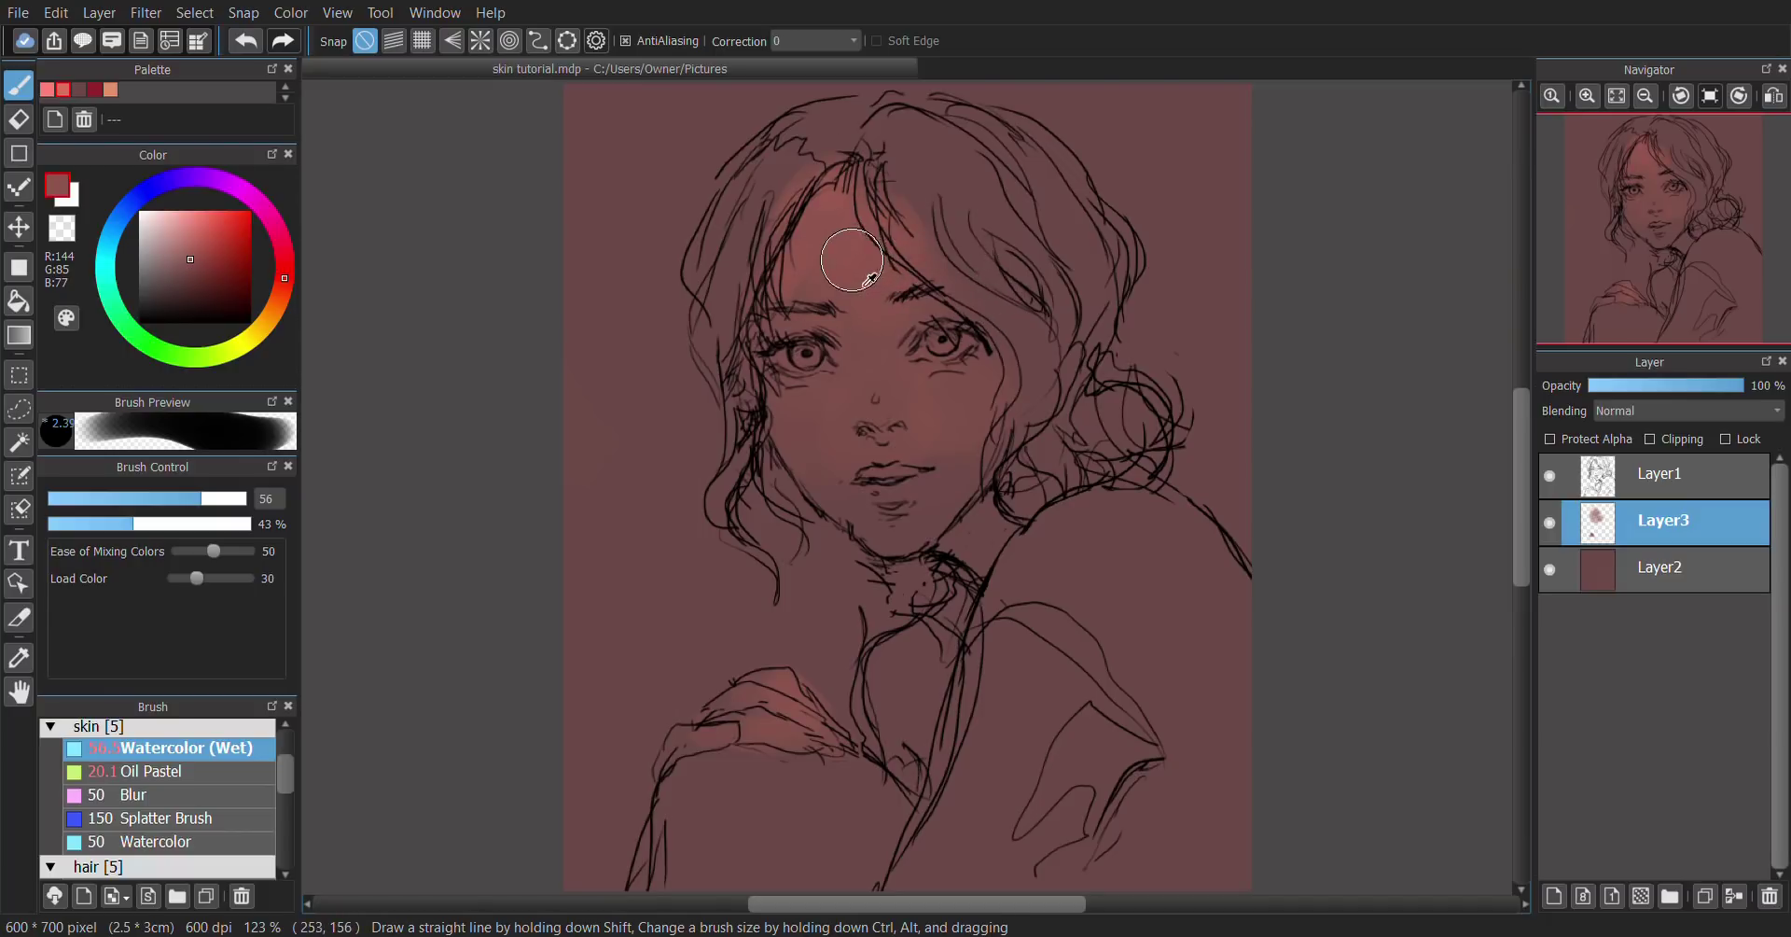
pyautogui.moveTo(860, 260)
pyautogui.mouseDown()
pyautogui.moveTo(849, 277)
pyautogui.moveTo(852, 249)
pyautogui.mouseUp()
# Step: Outline the highlight areas of the face and hand with a white Pen on a temporary layer, and delete that layer
pyautogui.click(1553, 895)
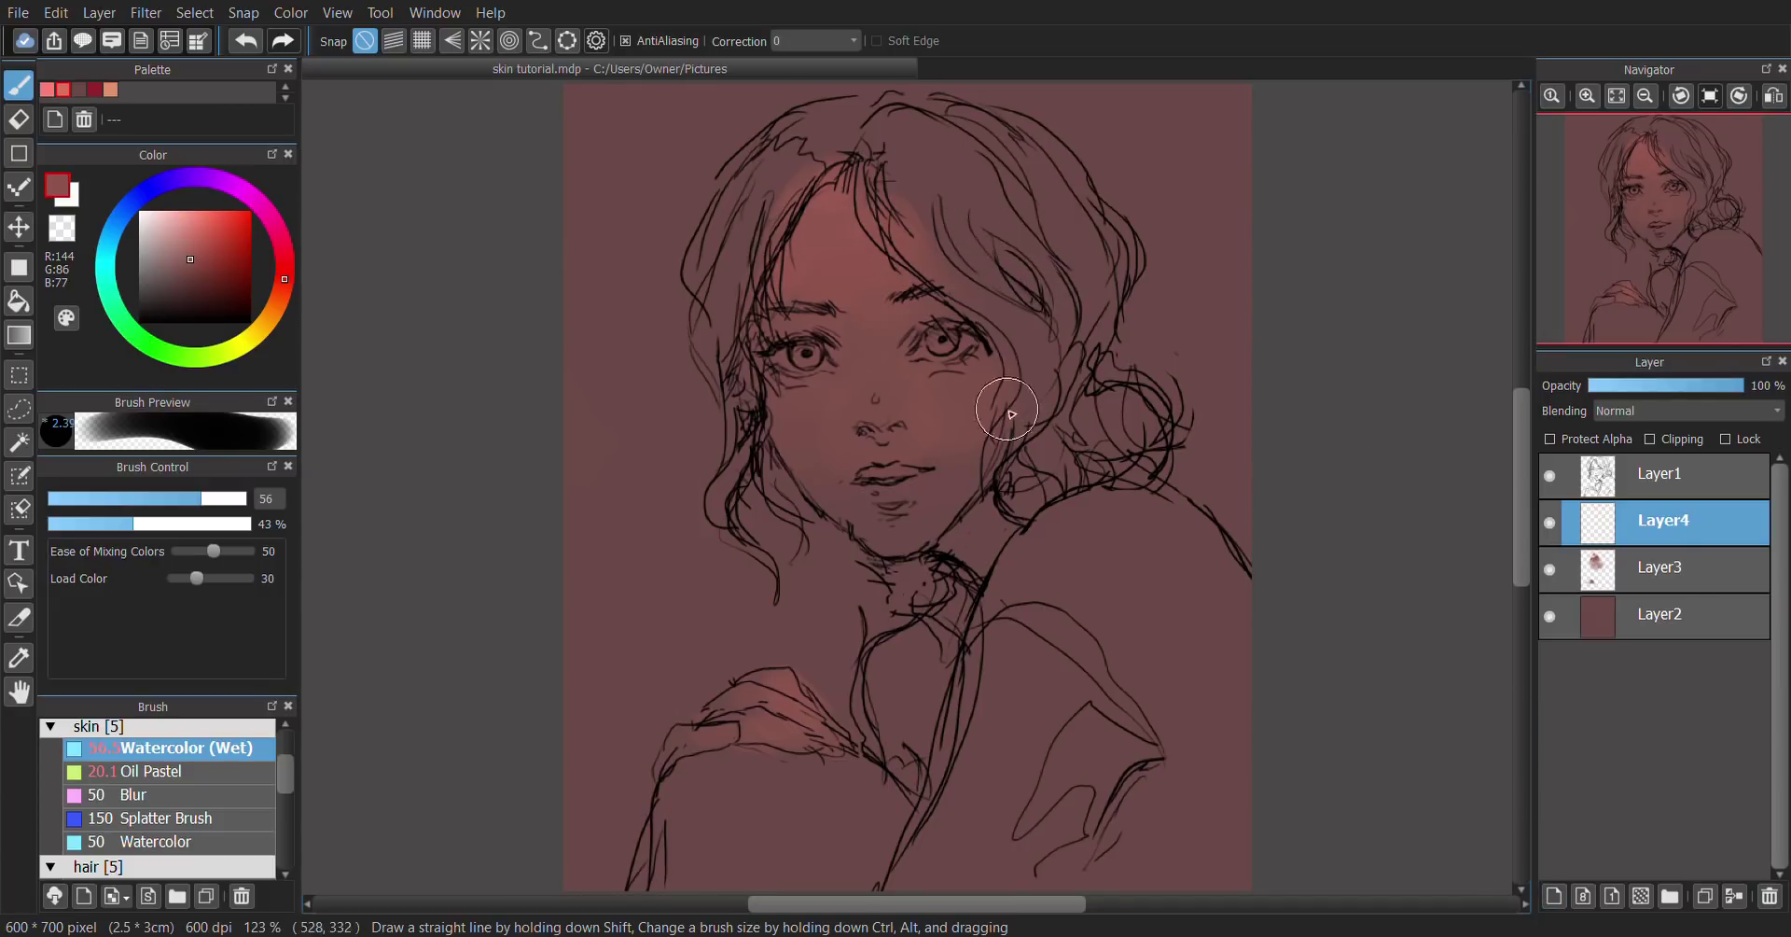
pyautogui.click(140, 323)
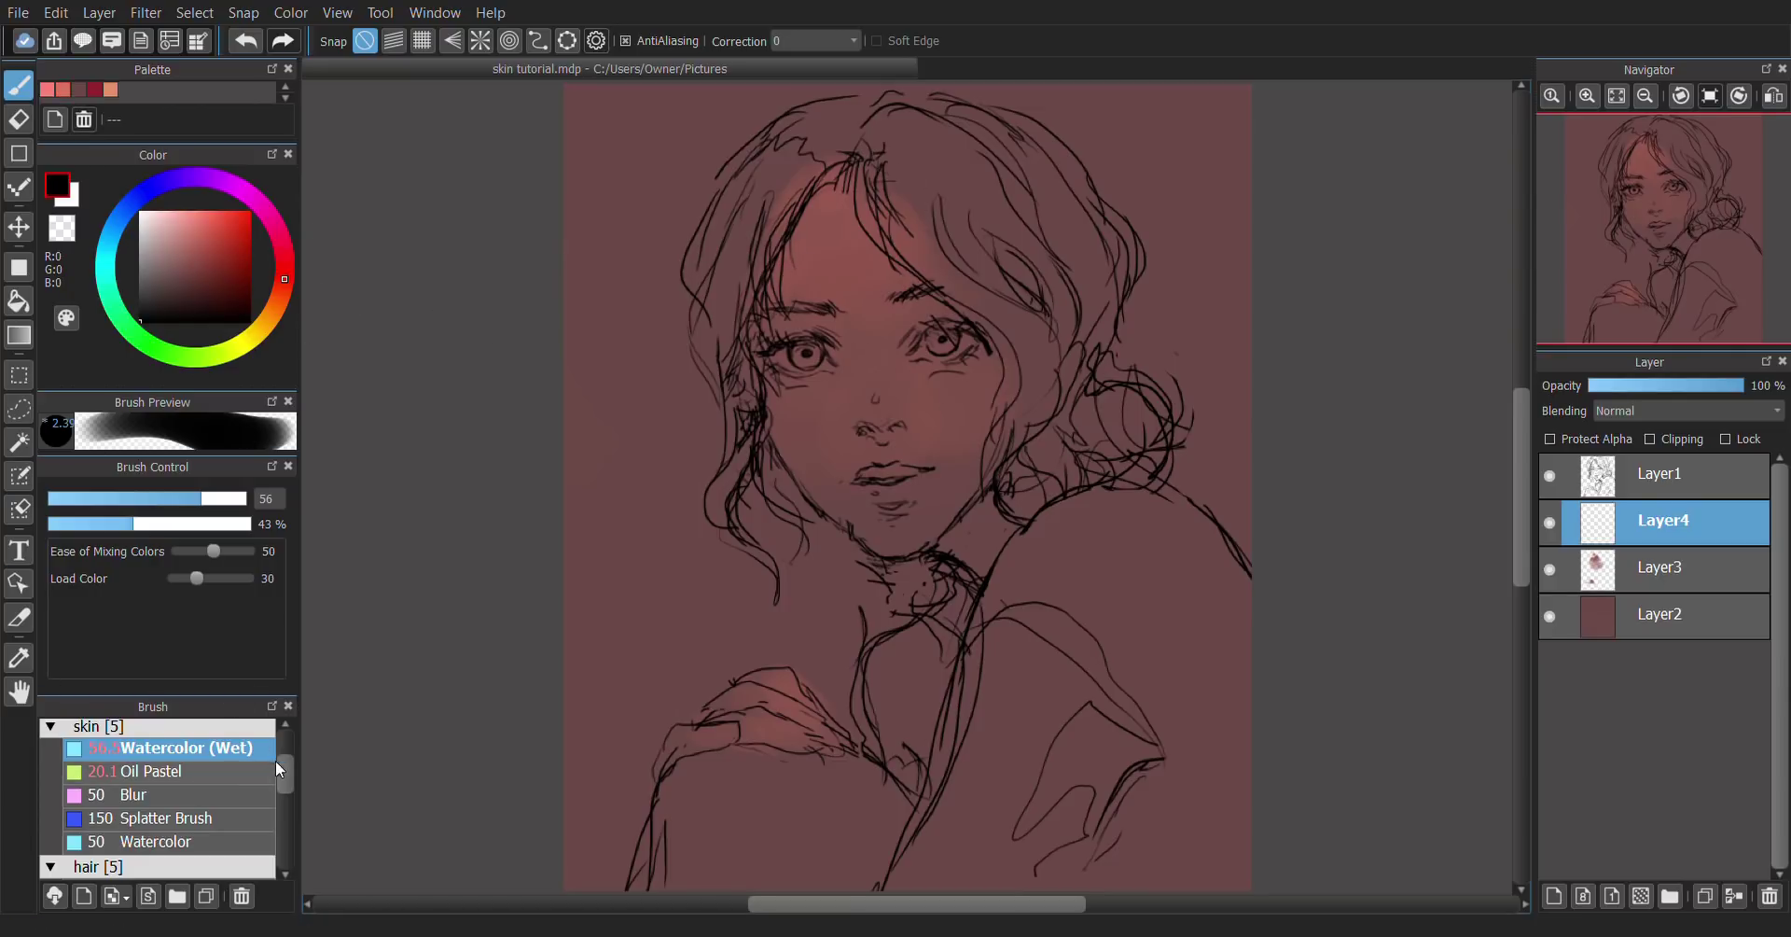
pyautogui.scroll(2, 276, 759)
pyautogui.click(131, 751)
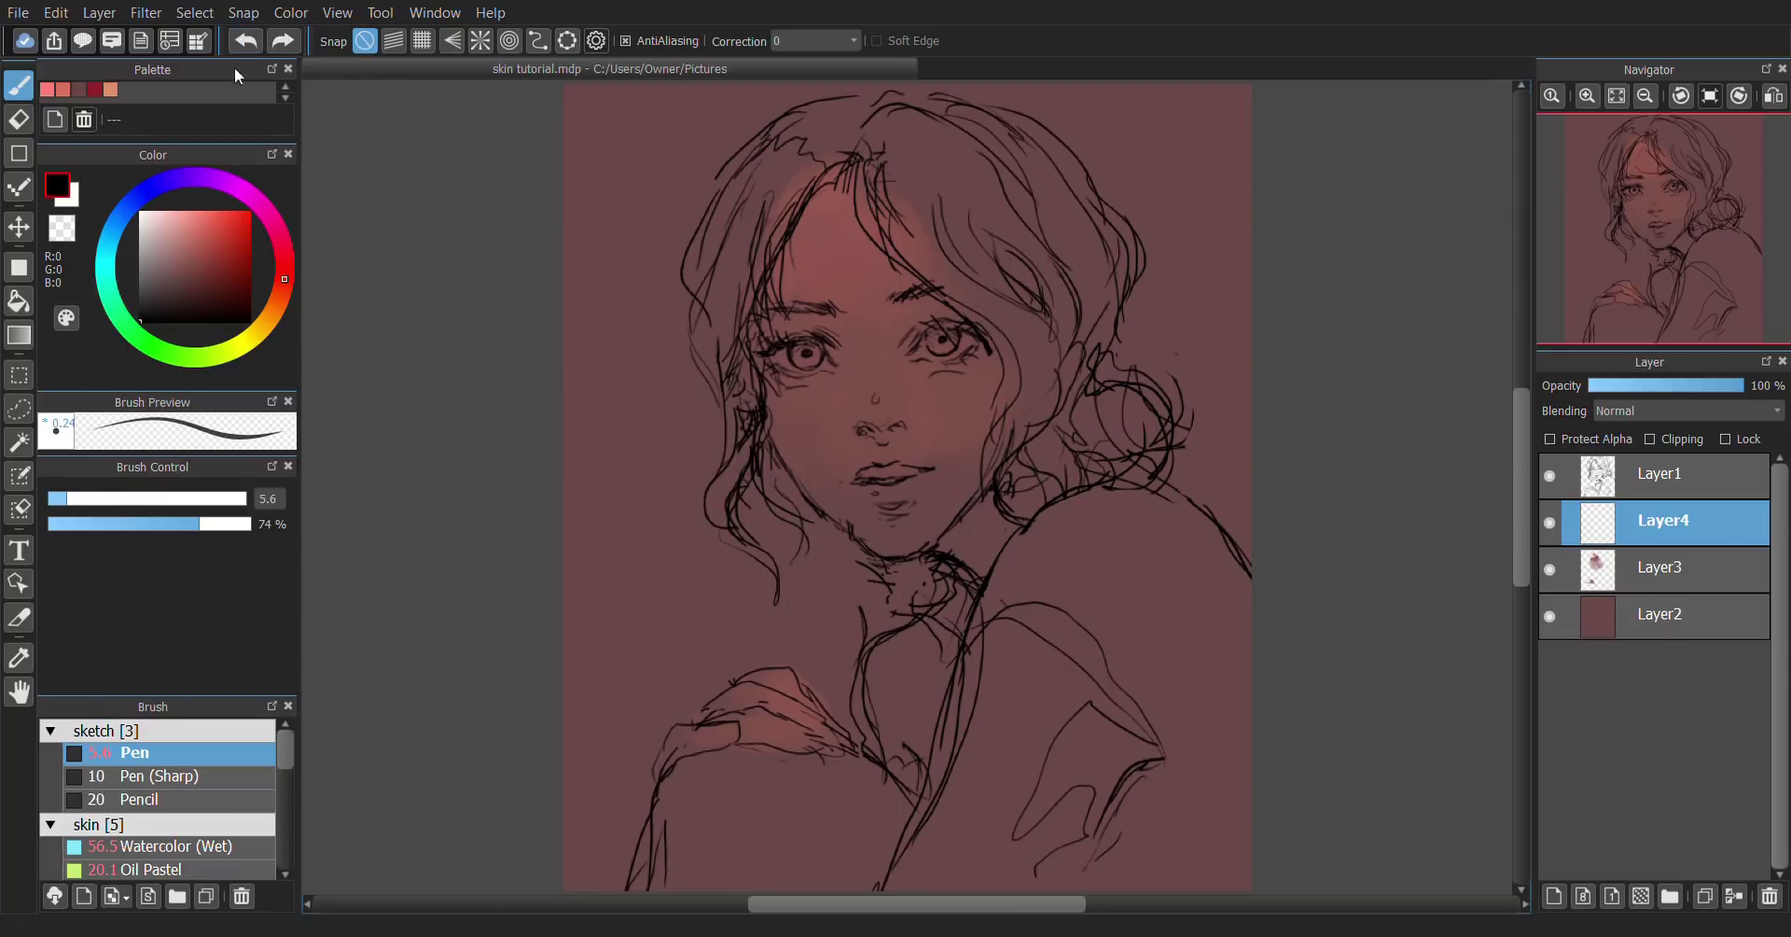
pyautogui.click(248, 213)
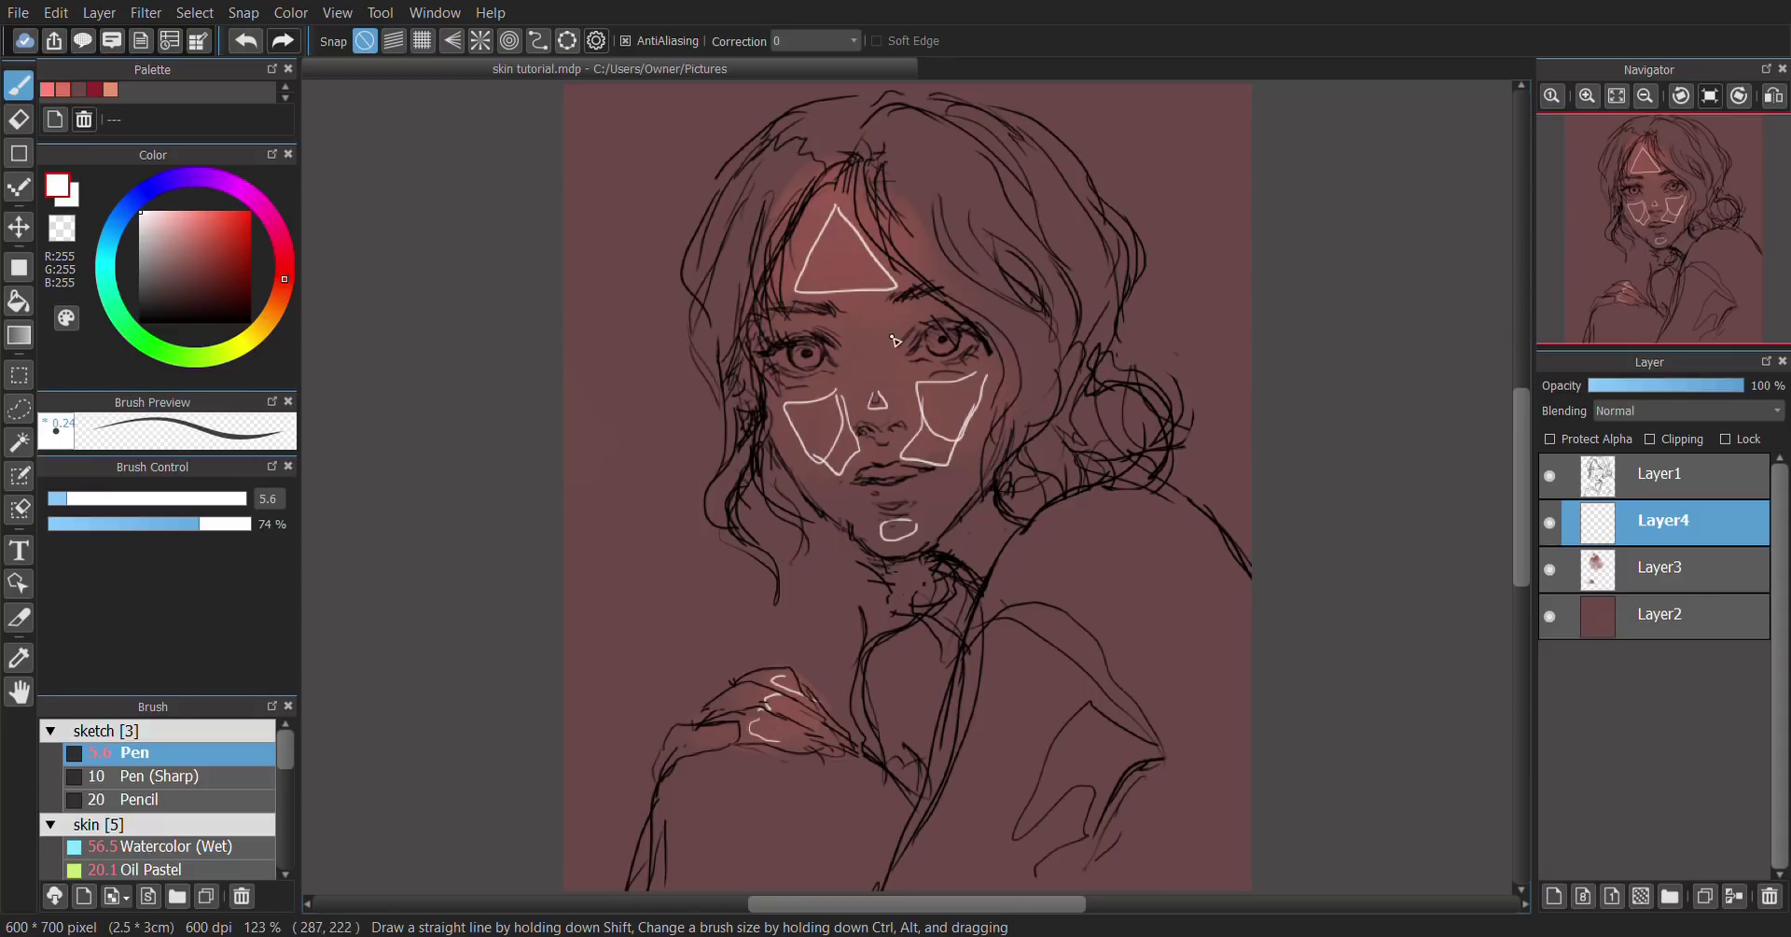
pyautogui.click(1771, 897)
pyautogui.click(1659, 525)
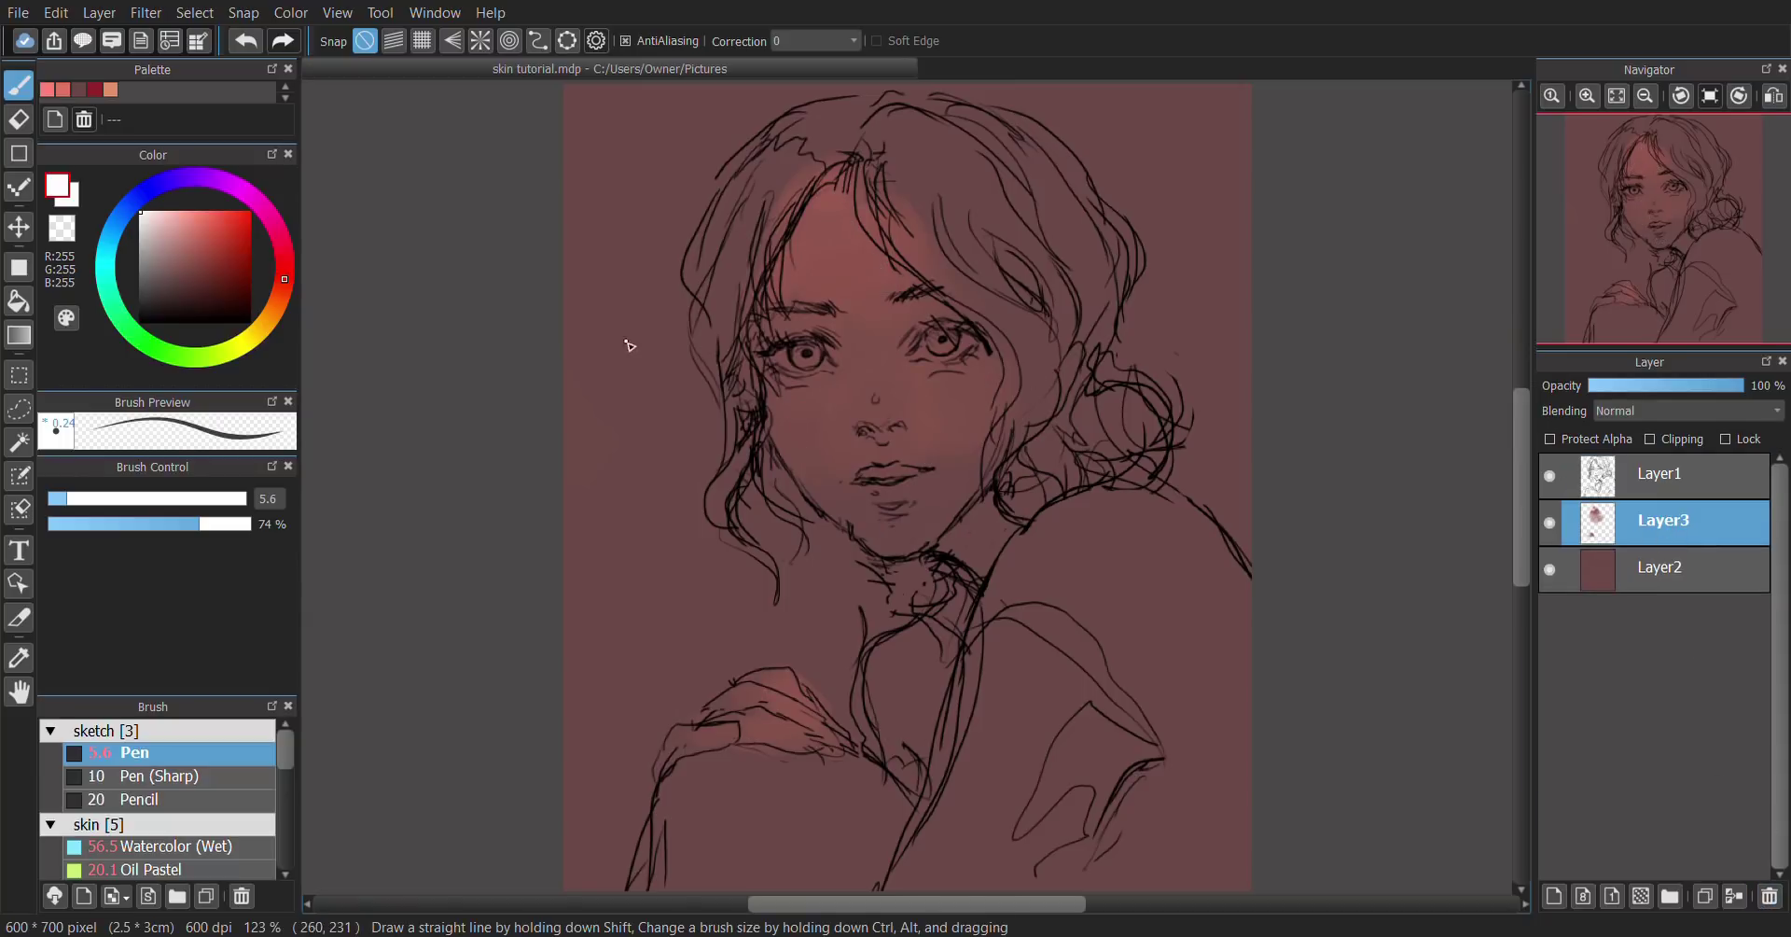
# Step: Paint and blend a light pink (RGB 255, 131, 117) highlight on the central forehead with Watercolor (Wet) at size 48
pyautogui.click(50, 89)
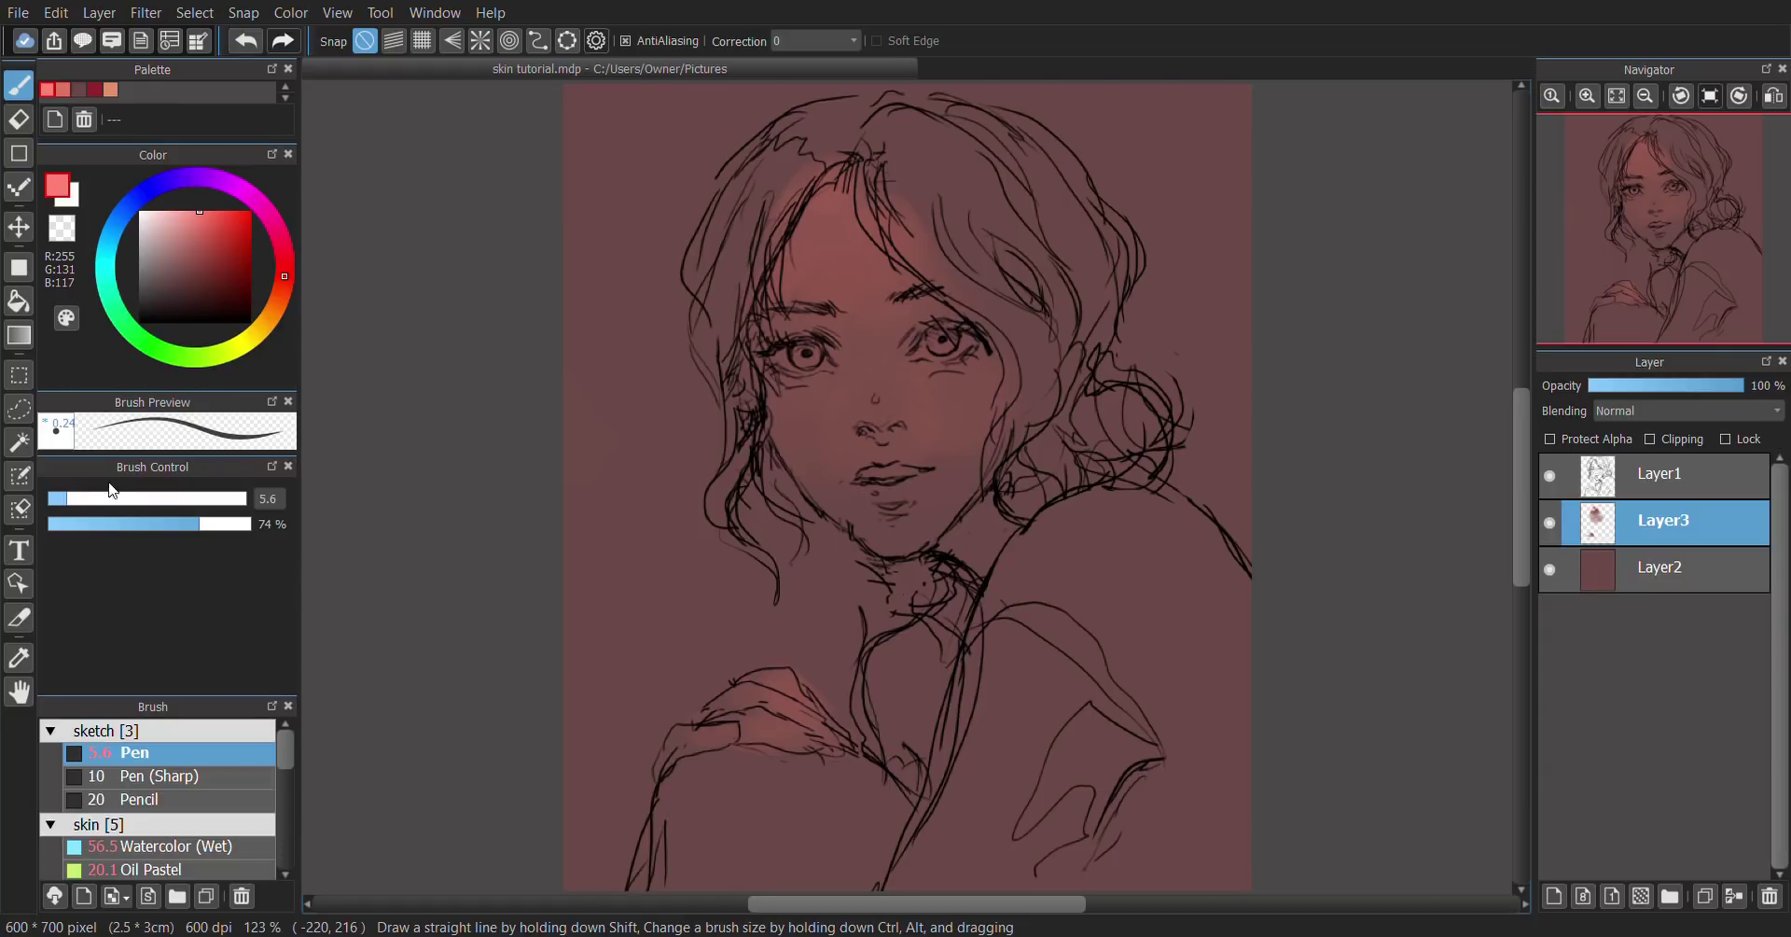
pyautogui.click(289, 780)
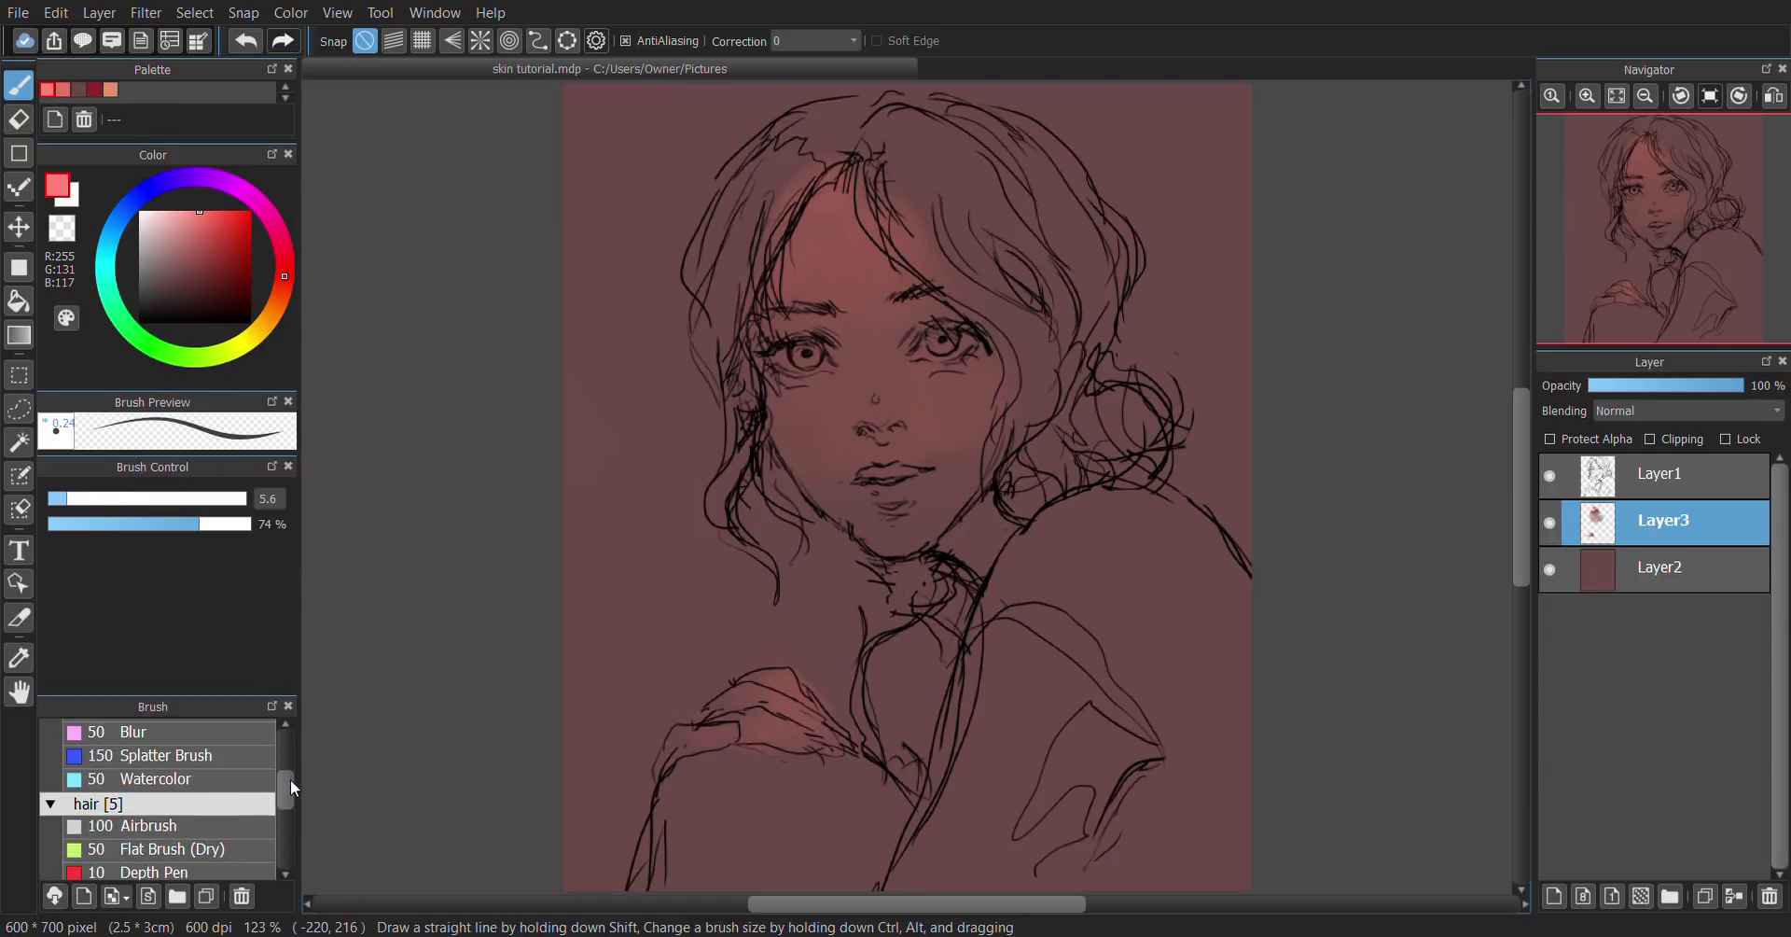
pyautogui.moveTo(287, 789); pyautogui.dragTo(284, 768)
pyautogui.click(266, 766)
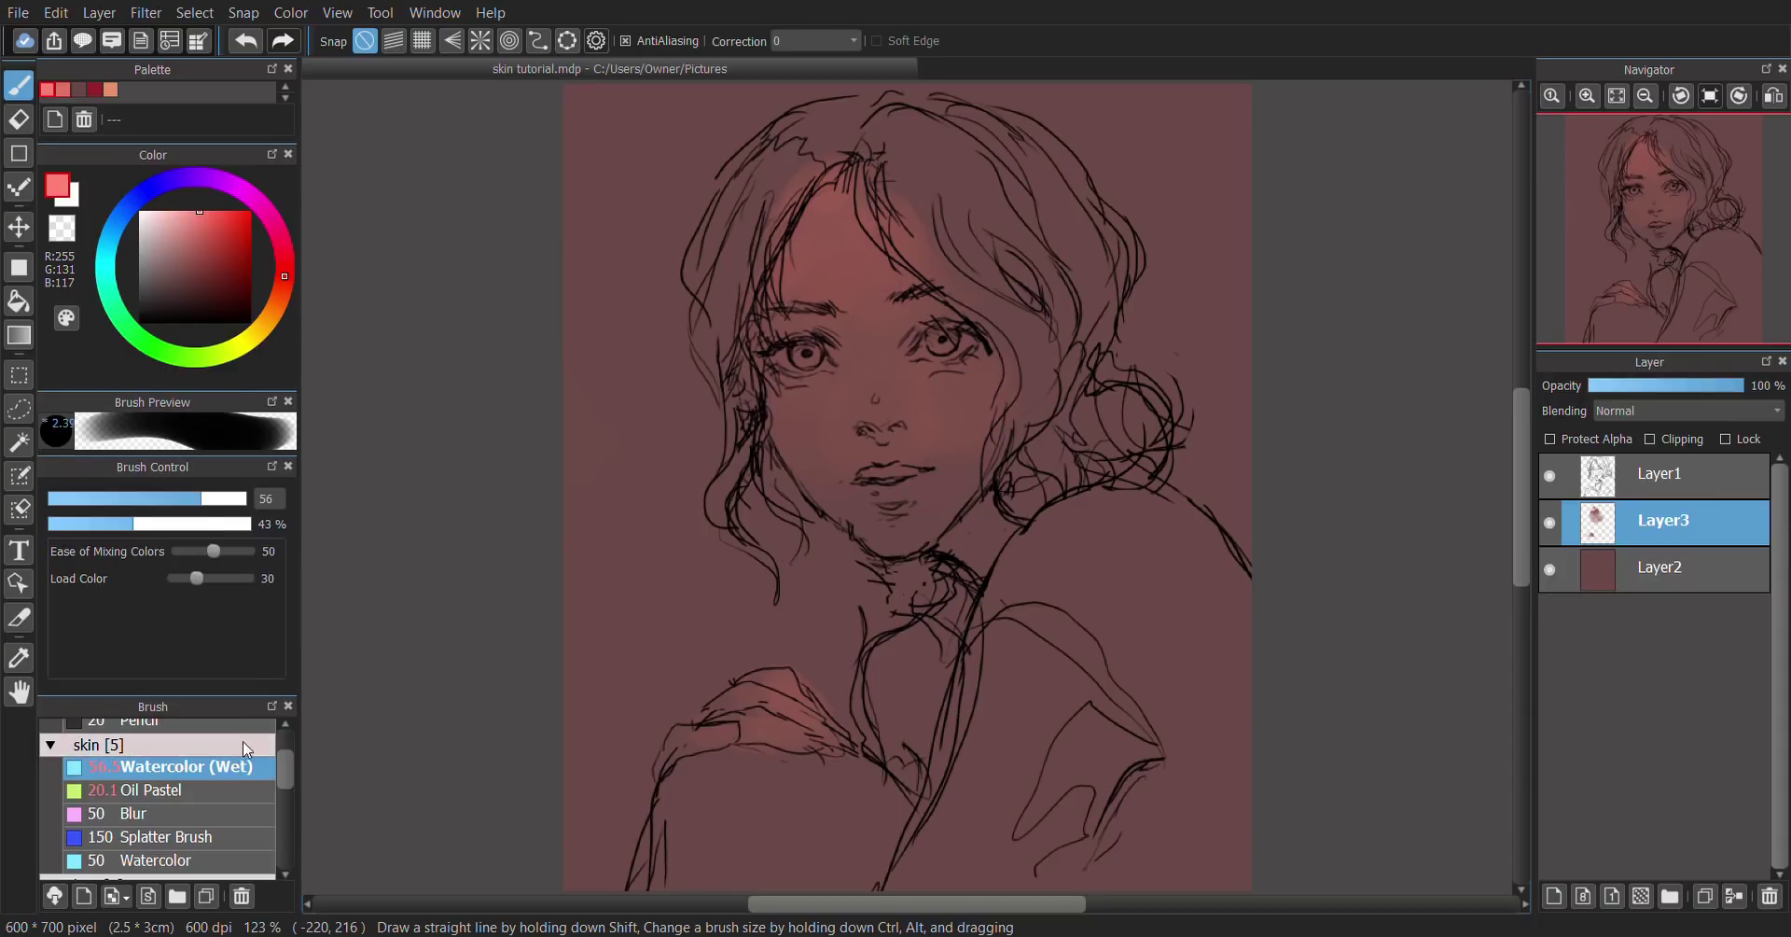
pyautogui.moveTo(140, 496); pyautogui.dragTo(131, 497)
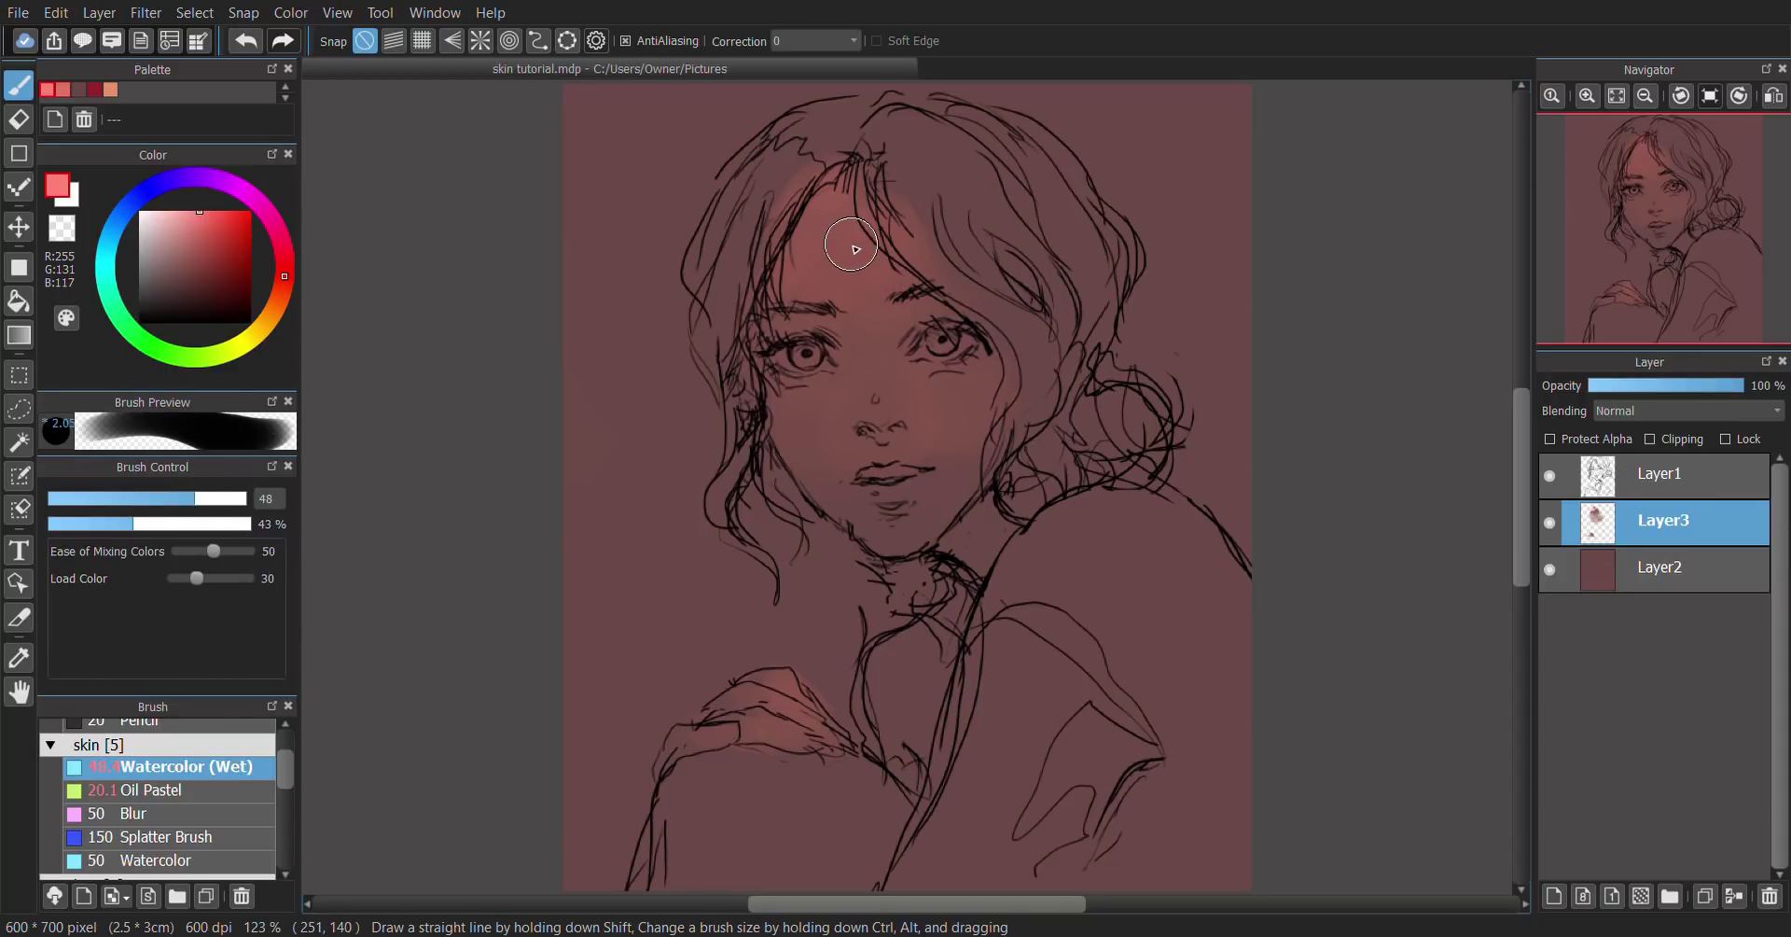
pyautogui.moveTo(855, 249)
pyautogui.mouseDown()
pyautogui.moveTo(835, 280)
pyautogui.moveTo(881, 289)
pyautogui.moveTo(907, 271)
pyautogui.mouseUp()
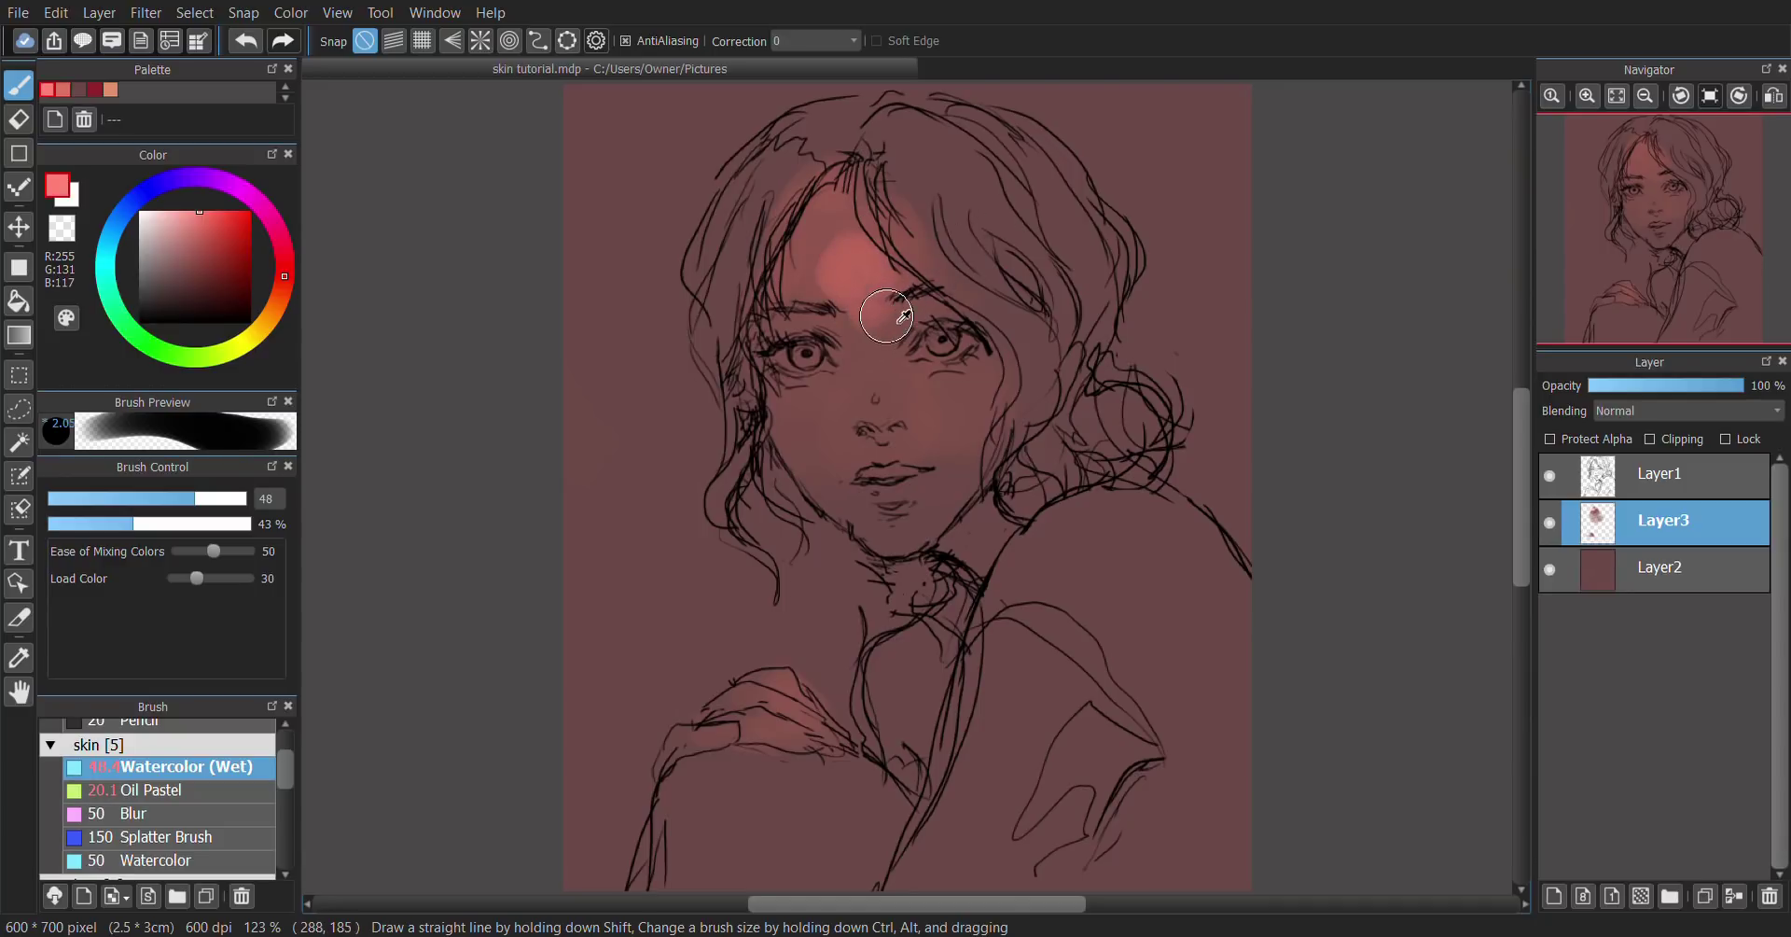
pyautogui.keyDown('alt'); pyautogui.click(890, 326); pyautogui.keyUp('alt')
pyautogui.moveTo(851, 318)
pyautogui.mouseDown()
pyautogui.moveTo(897, 319)
pyautogui.moveTo(849, 230)
pyautogui.mouseUp()
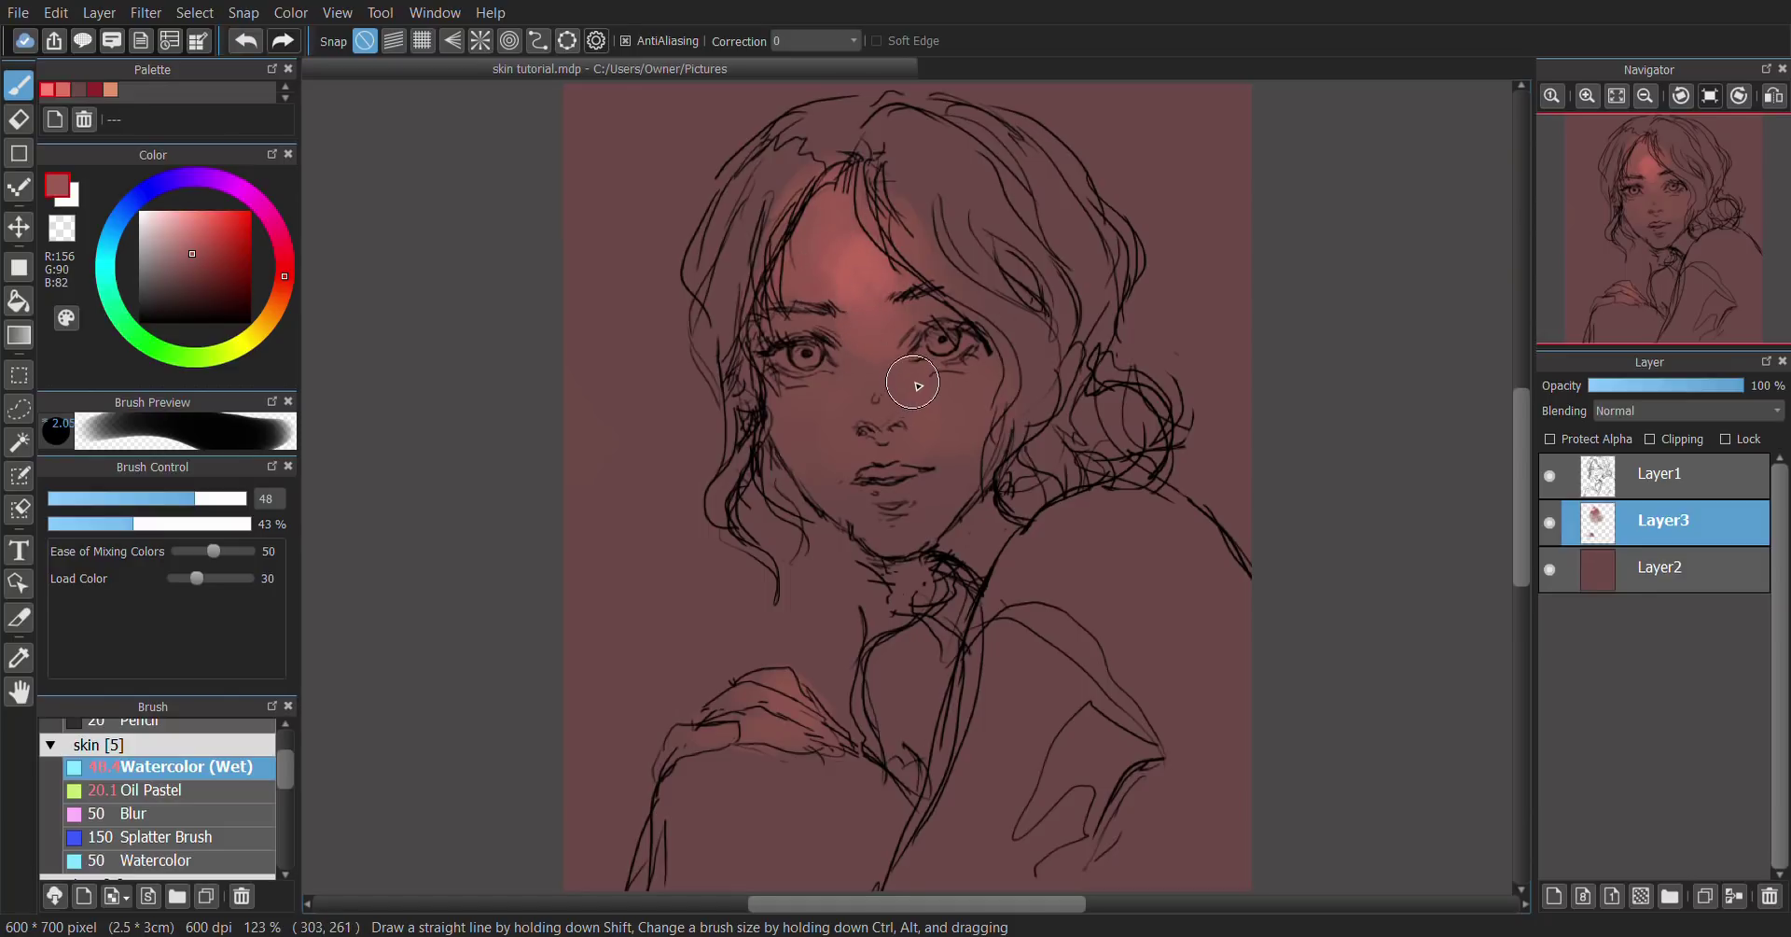
# Step: Paint the right cheek highlight with the pink sampled from the forehead, then try the left cheek and undo it
pyautogui.keyDown('alt'); pyautogui.click(866, 292); pyautogui.keyUp('alt')
pyautogui.moveTo(924, 393)
pyautogui.mouseDown()
pyautogui.moveTo(974, 385)
pyautogui.moveTo(962, 414)
pyautogui.moveTo(920, 403)
pyautogui.moveTo(915, 448)
pyautogui.moveTo(939, 448)
pyautogui.moveTo(976, 378)
pyautogui.moveTo(957, 429)
pyautogui.moveTo(905, 434)
pyautogui.mouseUp()
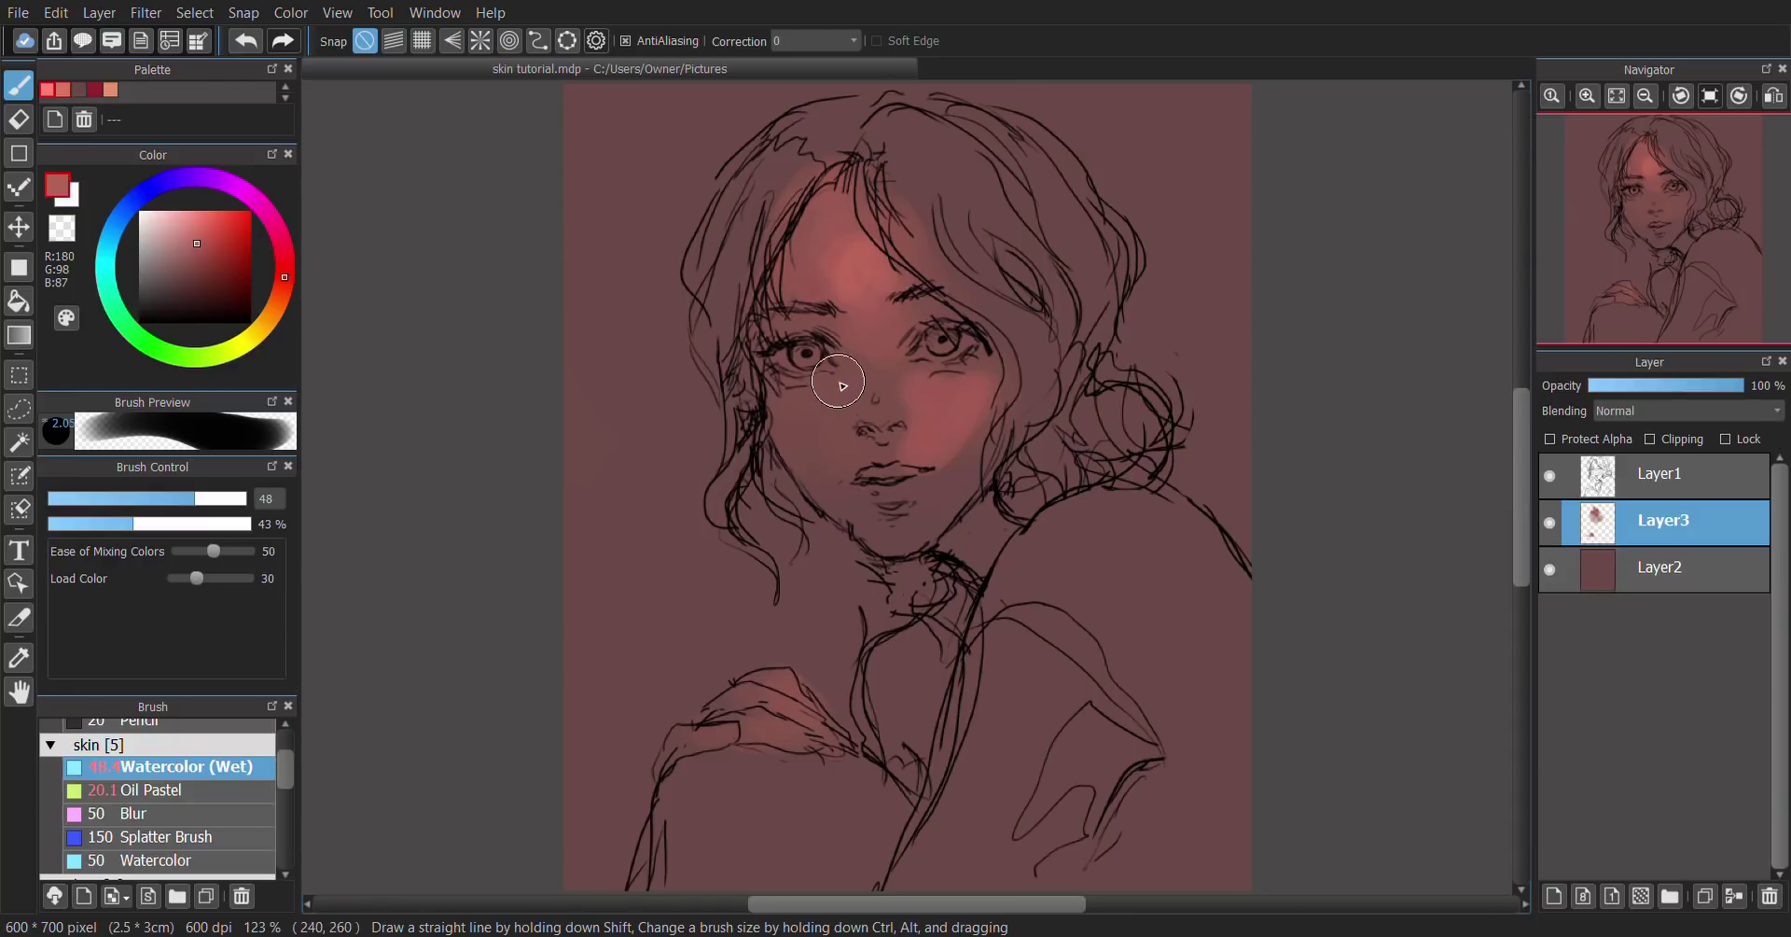
pyautogui.moveTo(842, 385)
pyautogui.mouseDown()
pyautogui.moveTo(794, 408)
pyautogui.moveTo(844, 457)
pyautogui.moveTo(836, 405)
pyautogui.moveTo(825, 458)
pyautogui.mouseUp()
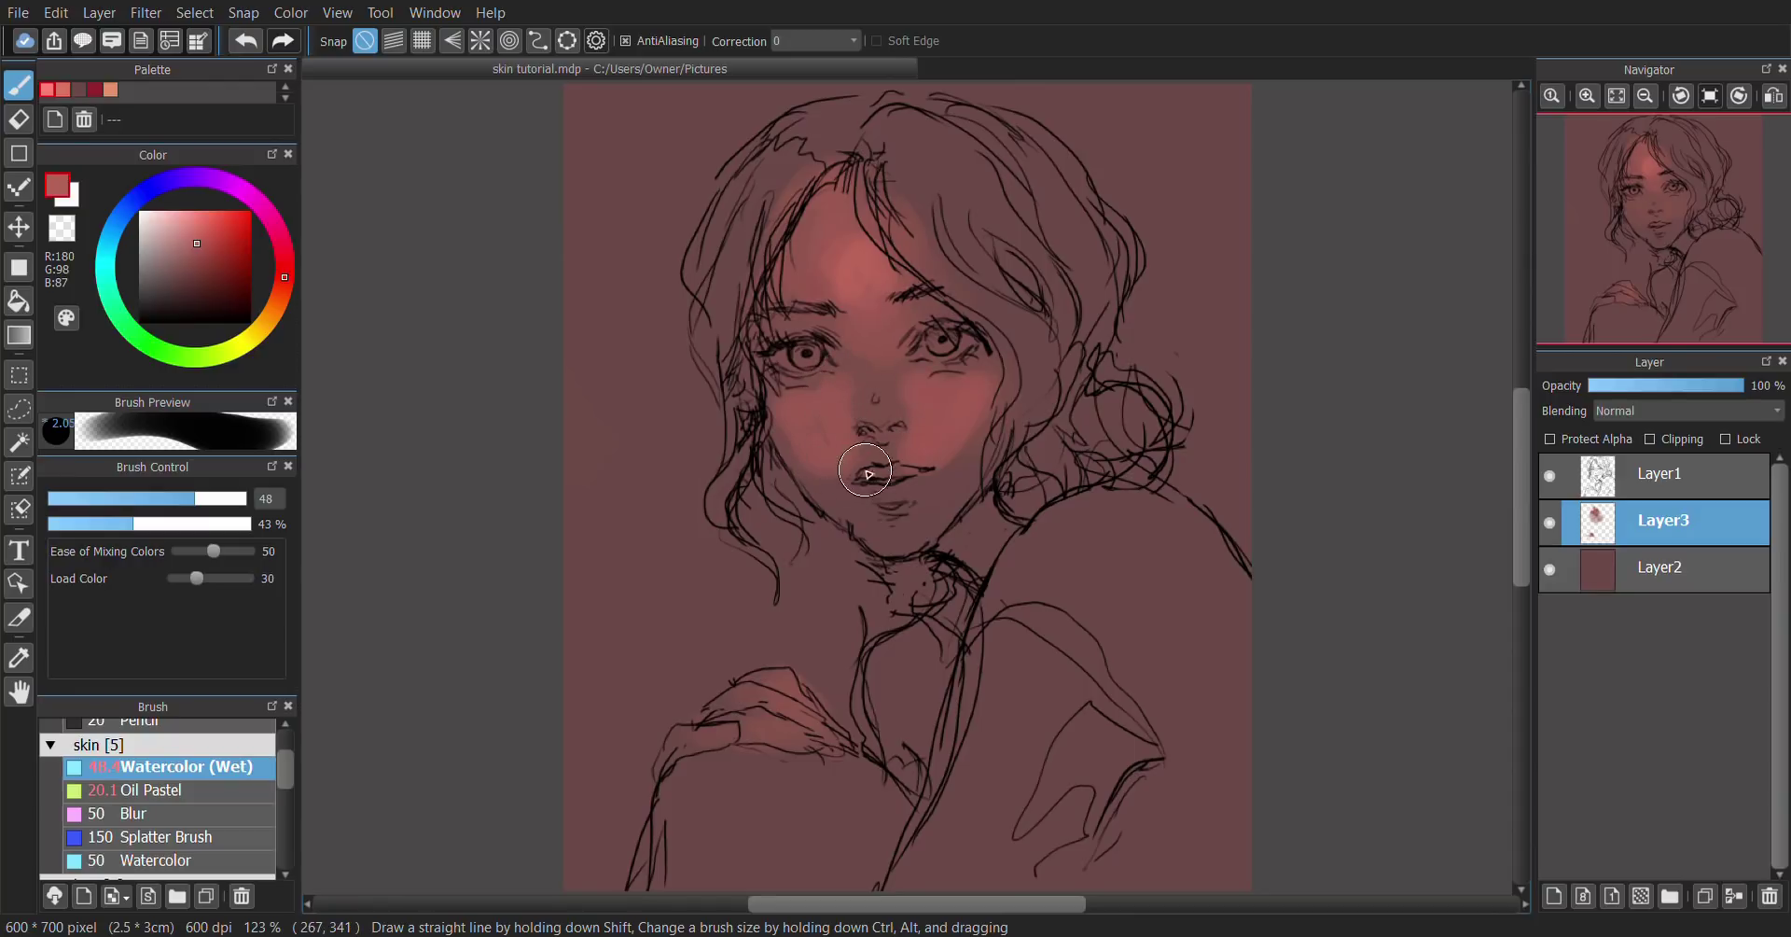
pyautogui.moveTo(945, 476); pyautogui.dragTo(939, 461)
pyautogui.click(249, 43)
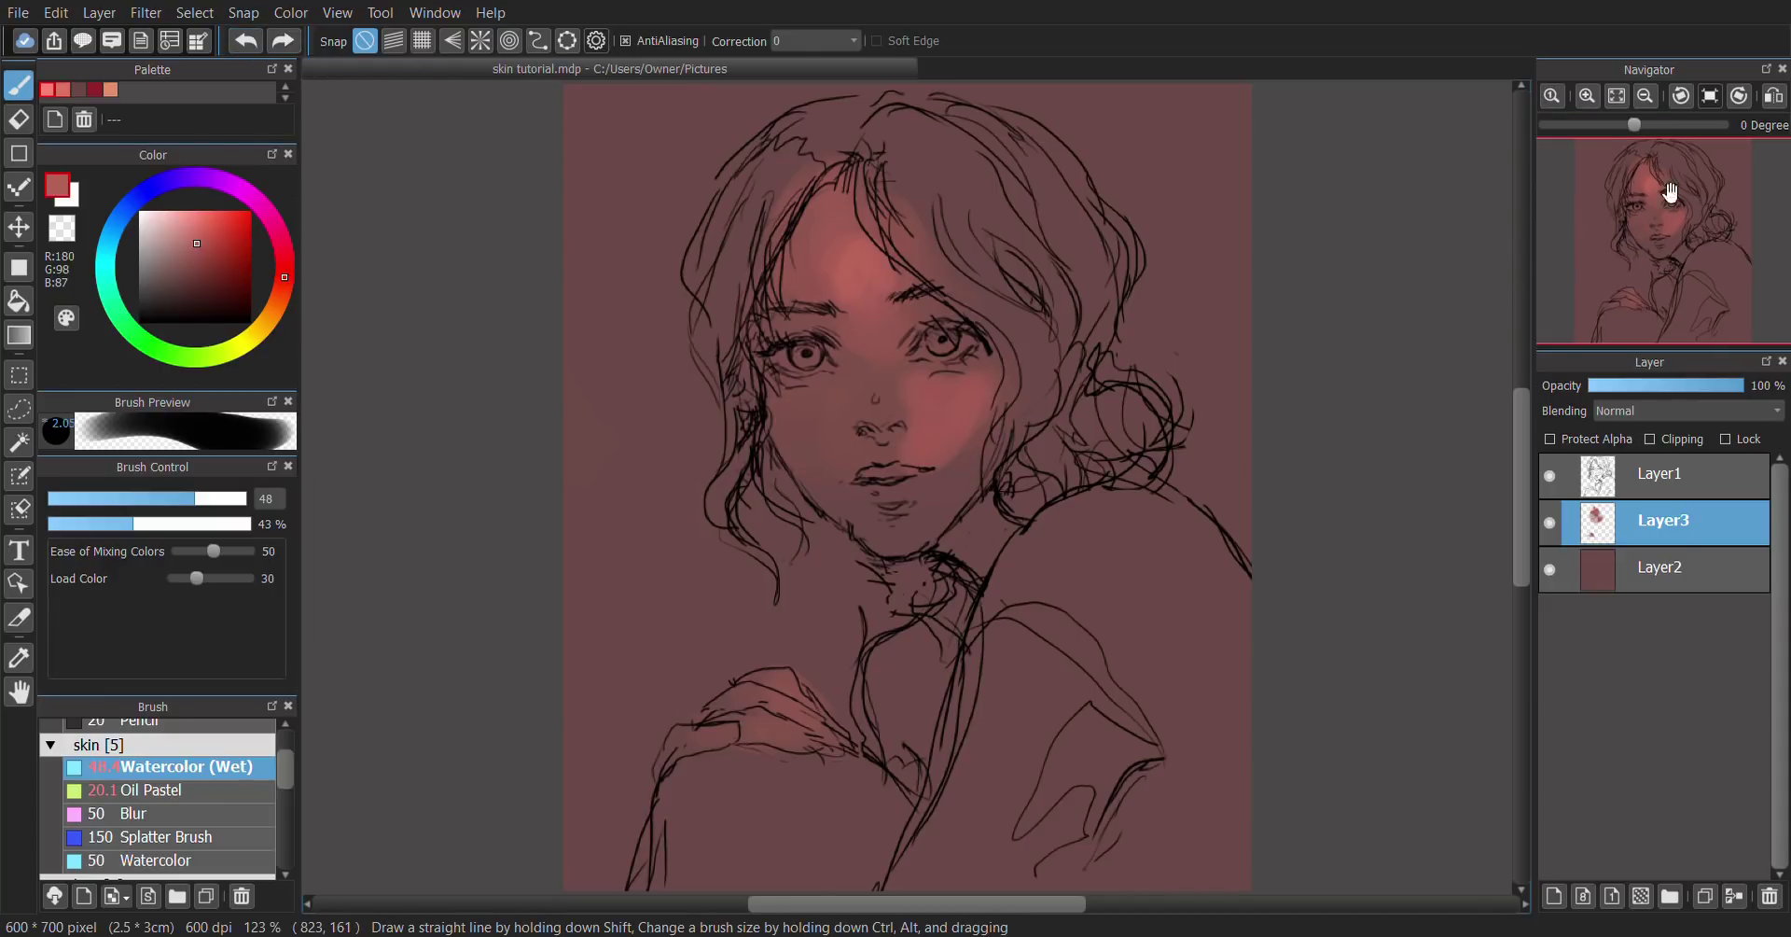
# Step: Paint a pink highlight on the chin and blend it toward the right jaw with tones sampled from the face
pyautogui.moveTo(924, 511)
pyautogui.mouseDown()
pyautogui.moveTo(877, 521)
pyautogui.moveTo(903, 535)
pyautogui.moveTo(961, 488)
pyautogui.mouseUp()
pyautogui.keyDown('alt'); pyautogui.click(974, 410); pyautogui.keyUp('alt')
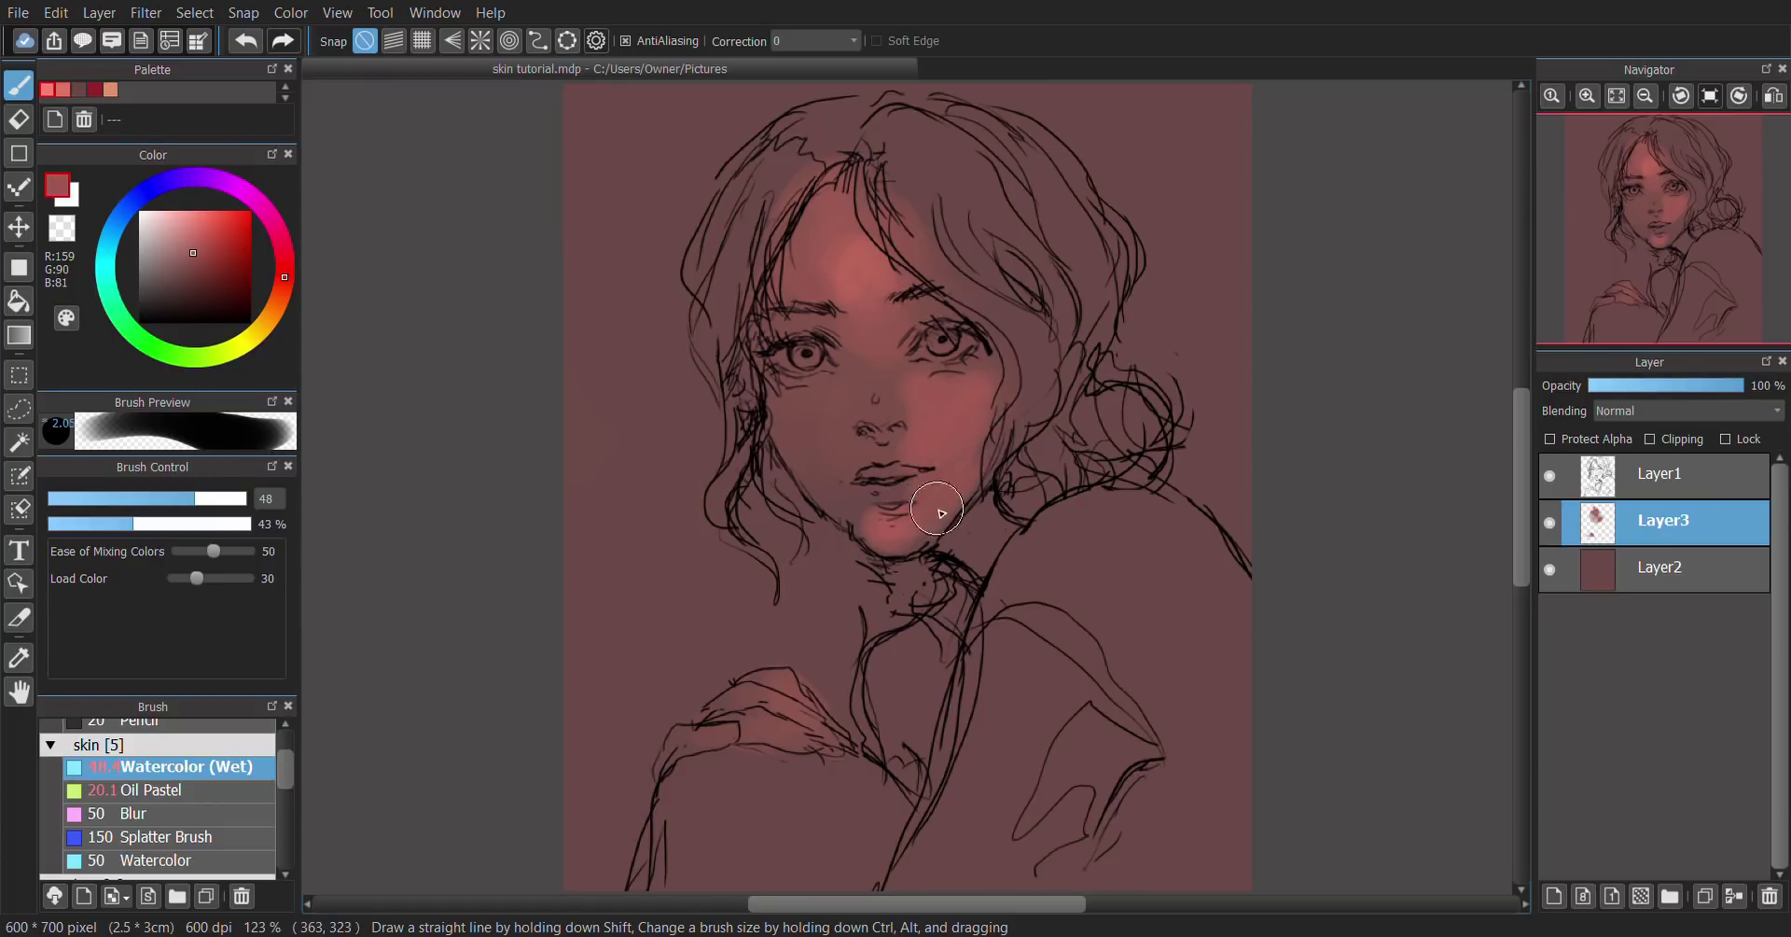
pyautogui.click(244, 41)
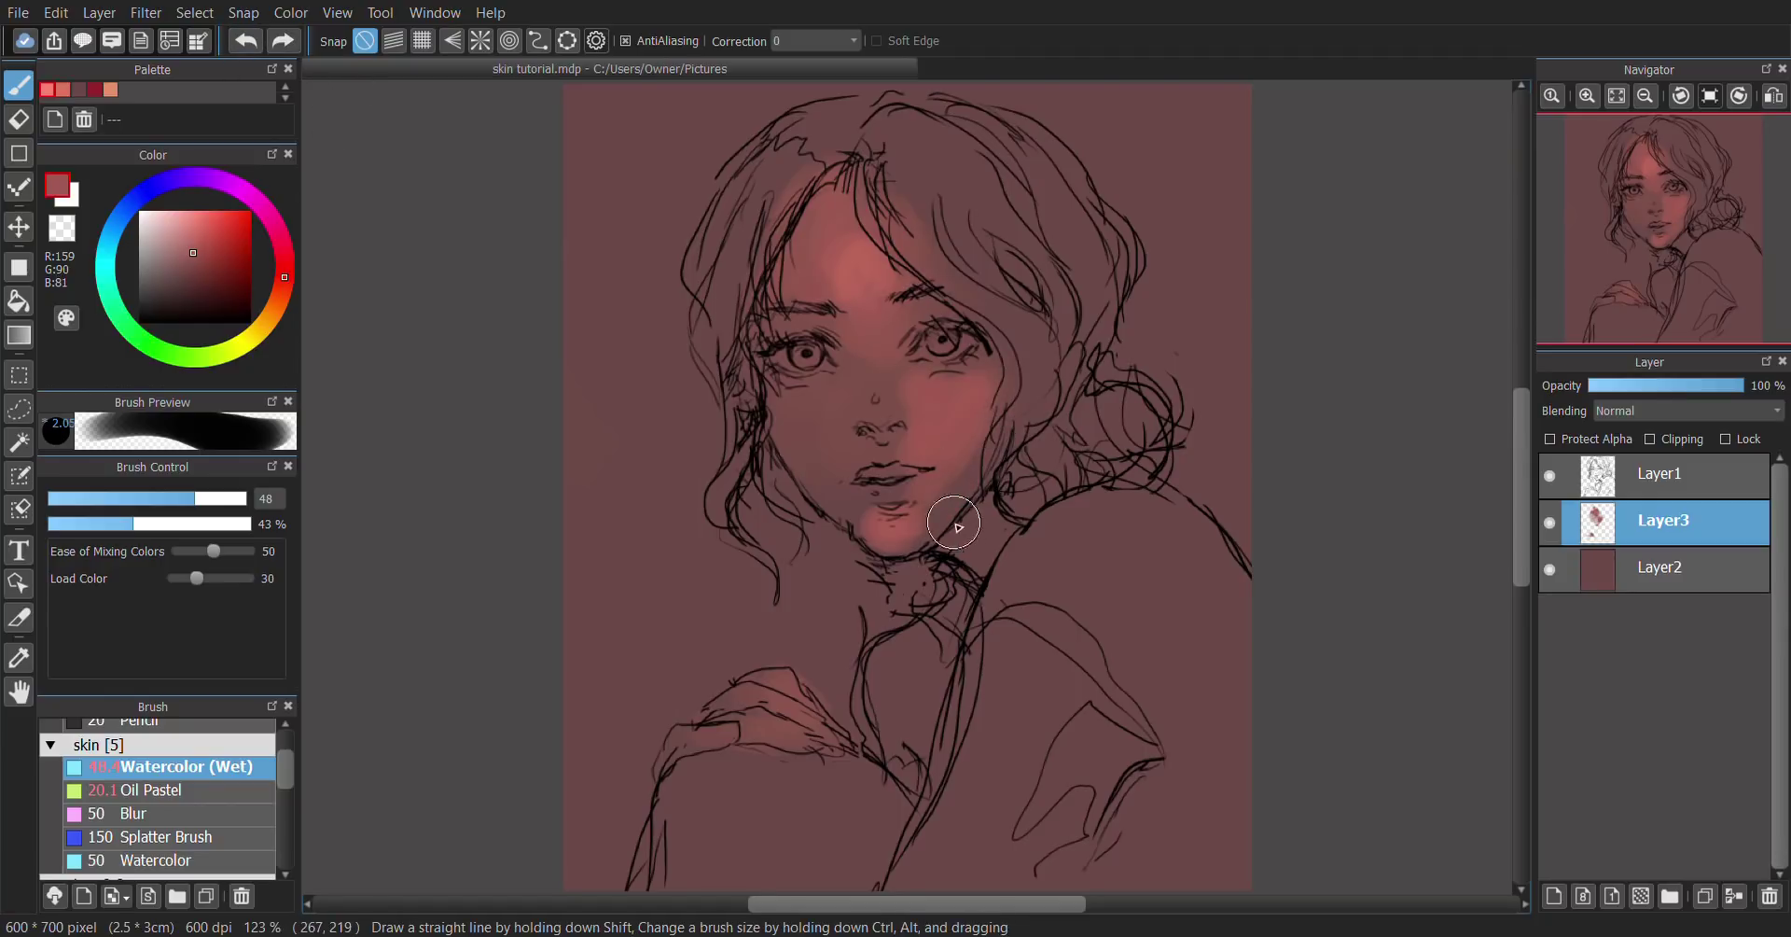
pyautogui.keyDown('alt'); pyautogui.click(941, 506); pyautogui.keyUp('alt')
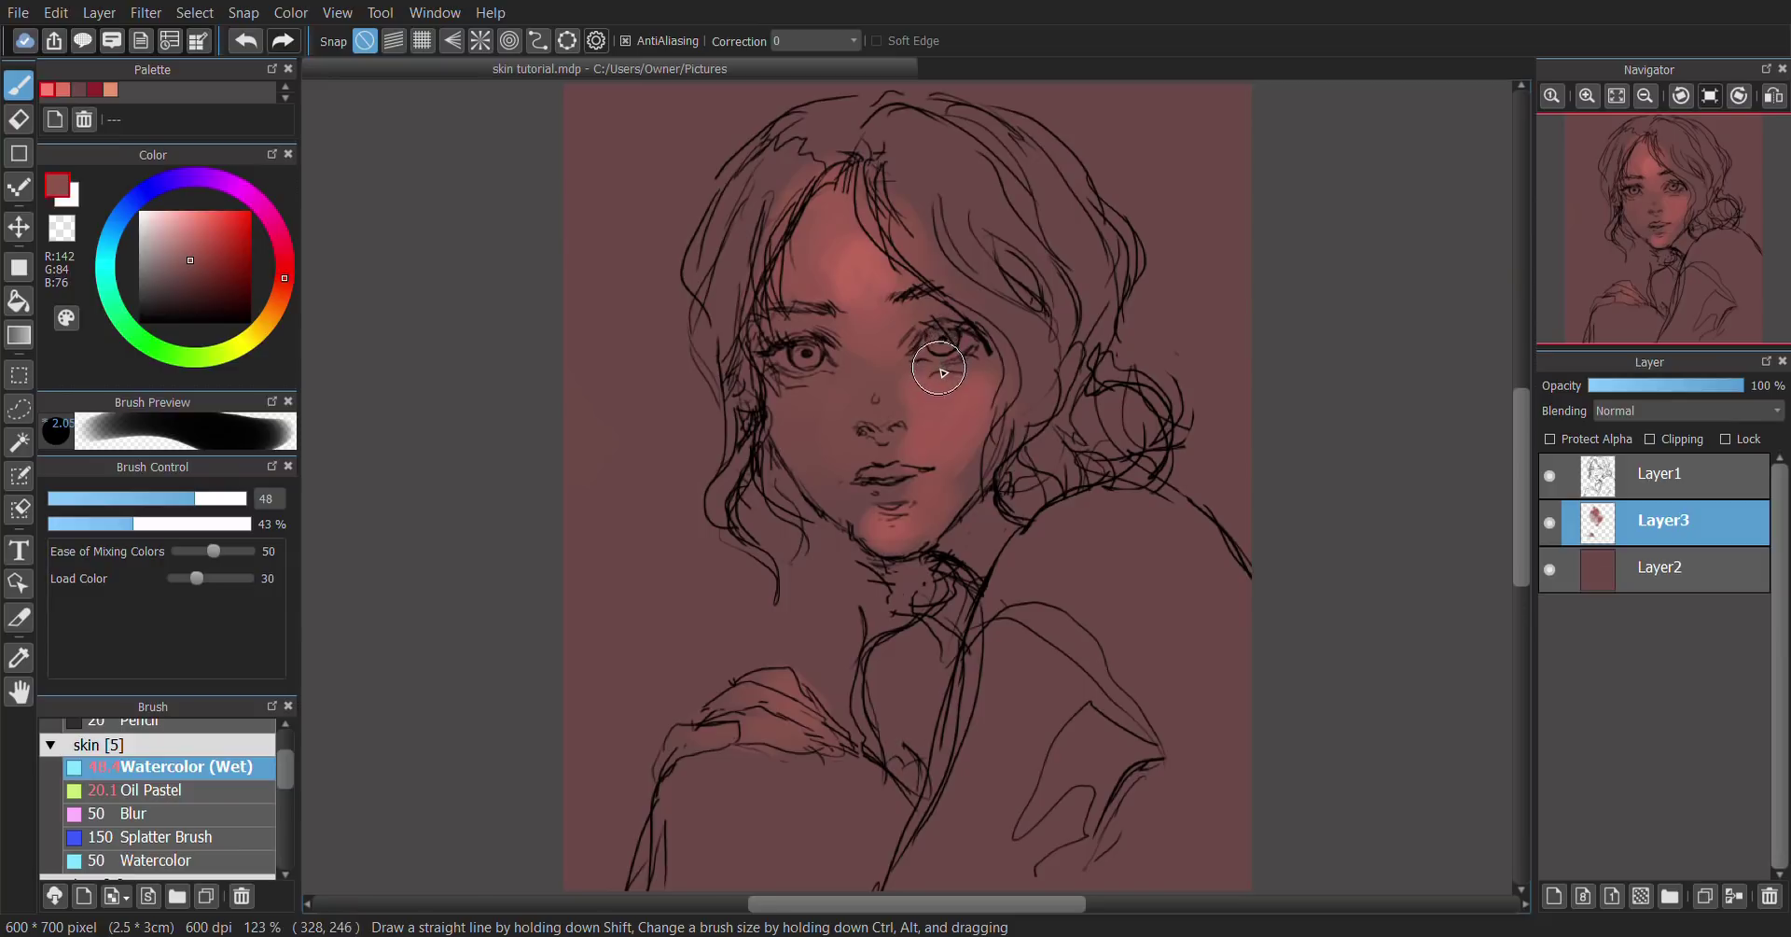
# Step: Mirror the canvas and blend the cheeks and sides of the nose with skin tones sampled from the face
pyautogui.press('h')
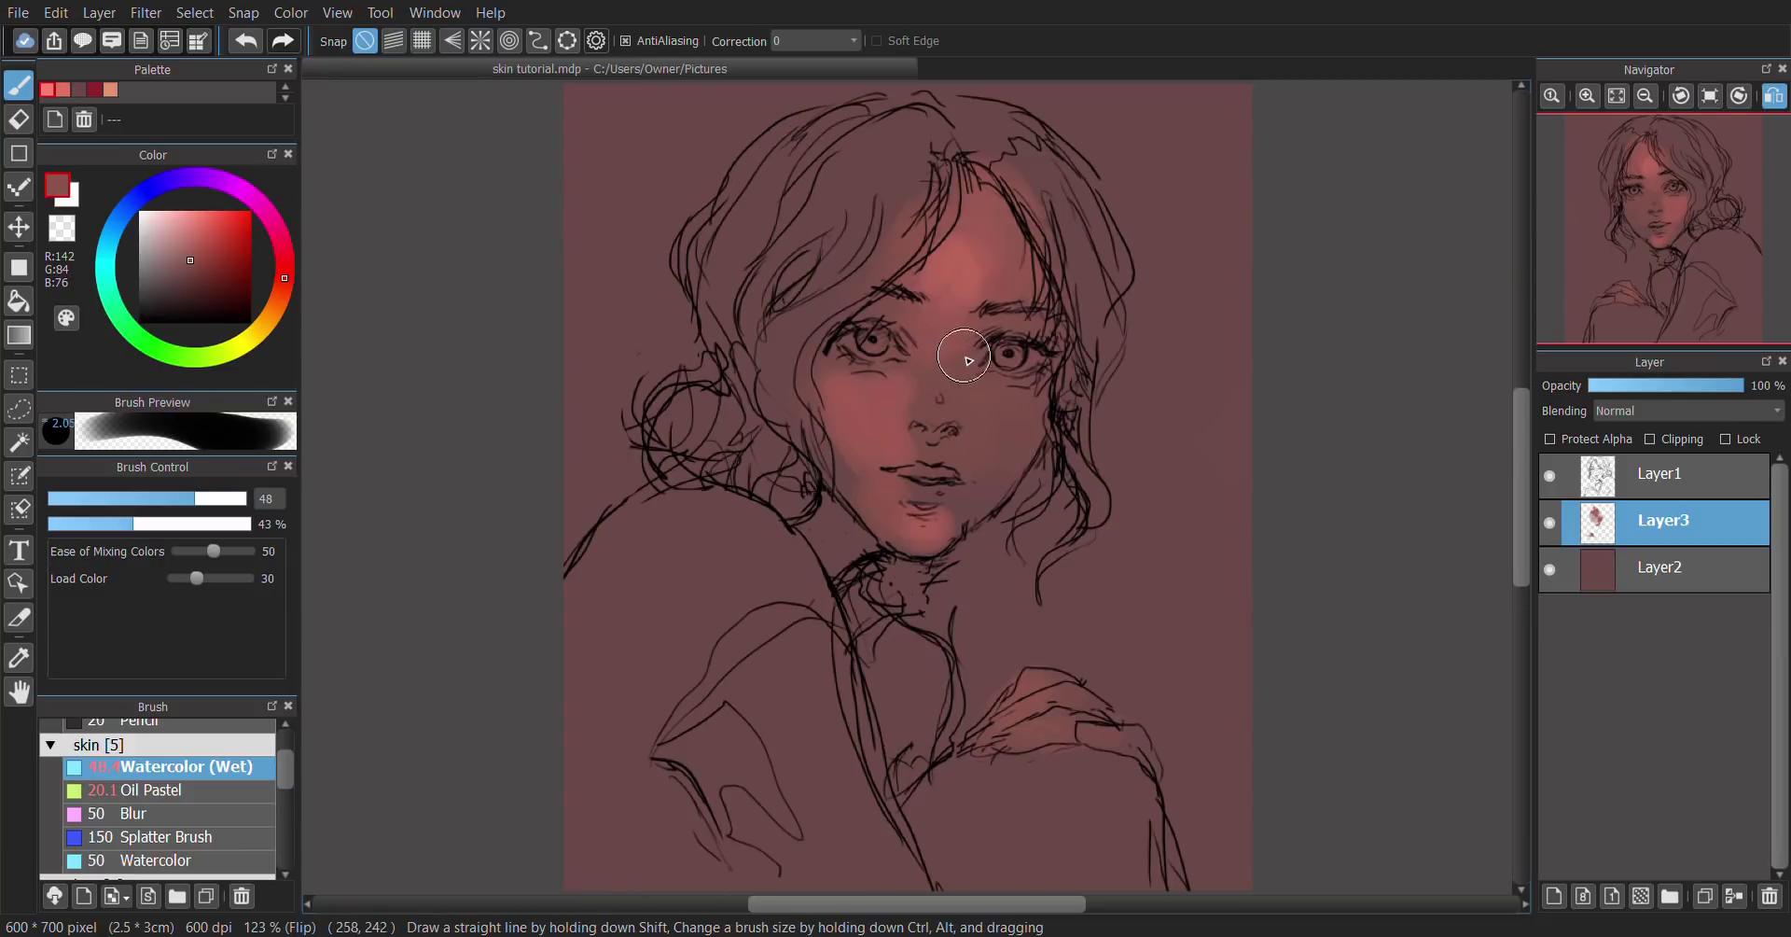
pyautogui.keyDown('alt'); pyautogui.click(965, 291); pyautogui.keyUp('alt')
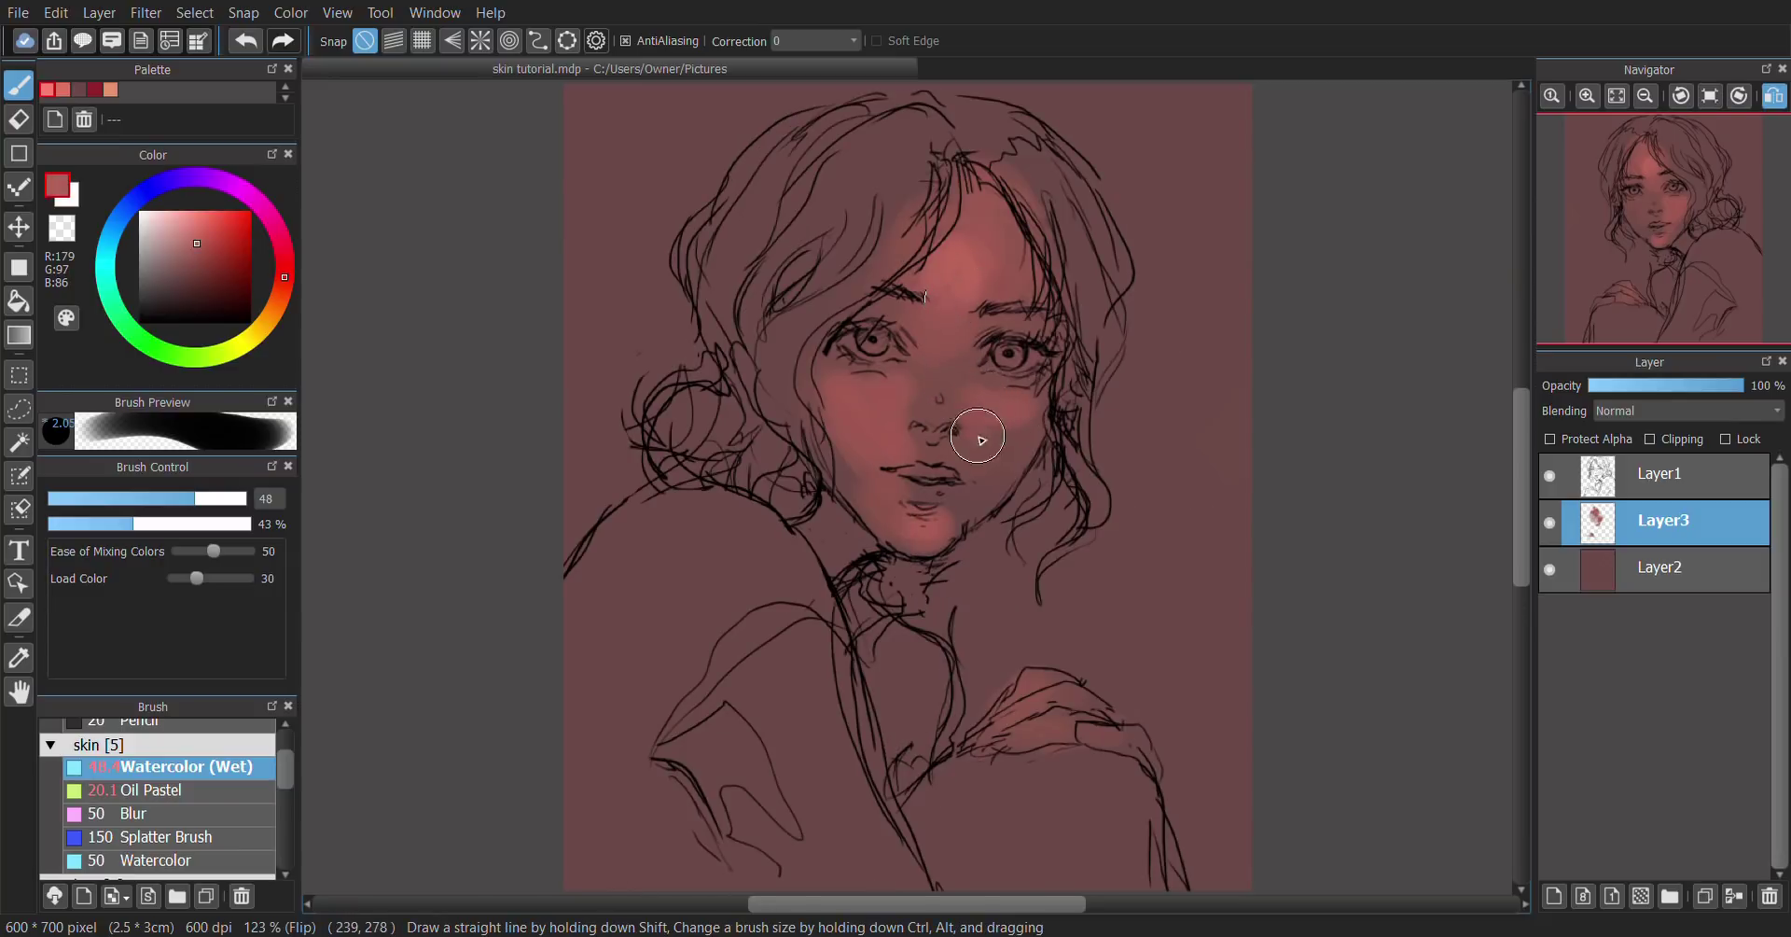
pyautogui.keyDown('alt'); pyautogui.click(1008, 445); pyautogui.keyUp('alt')
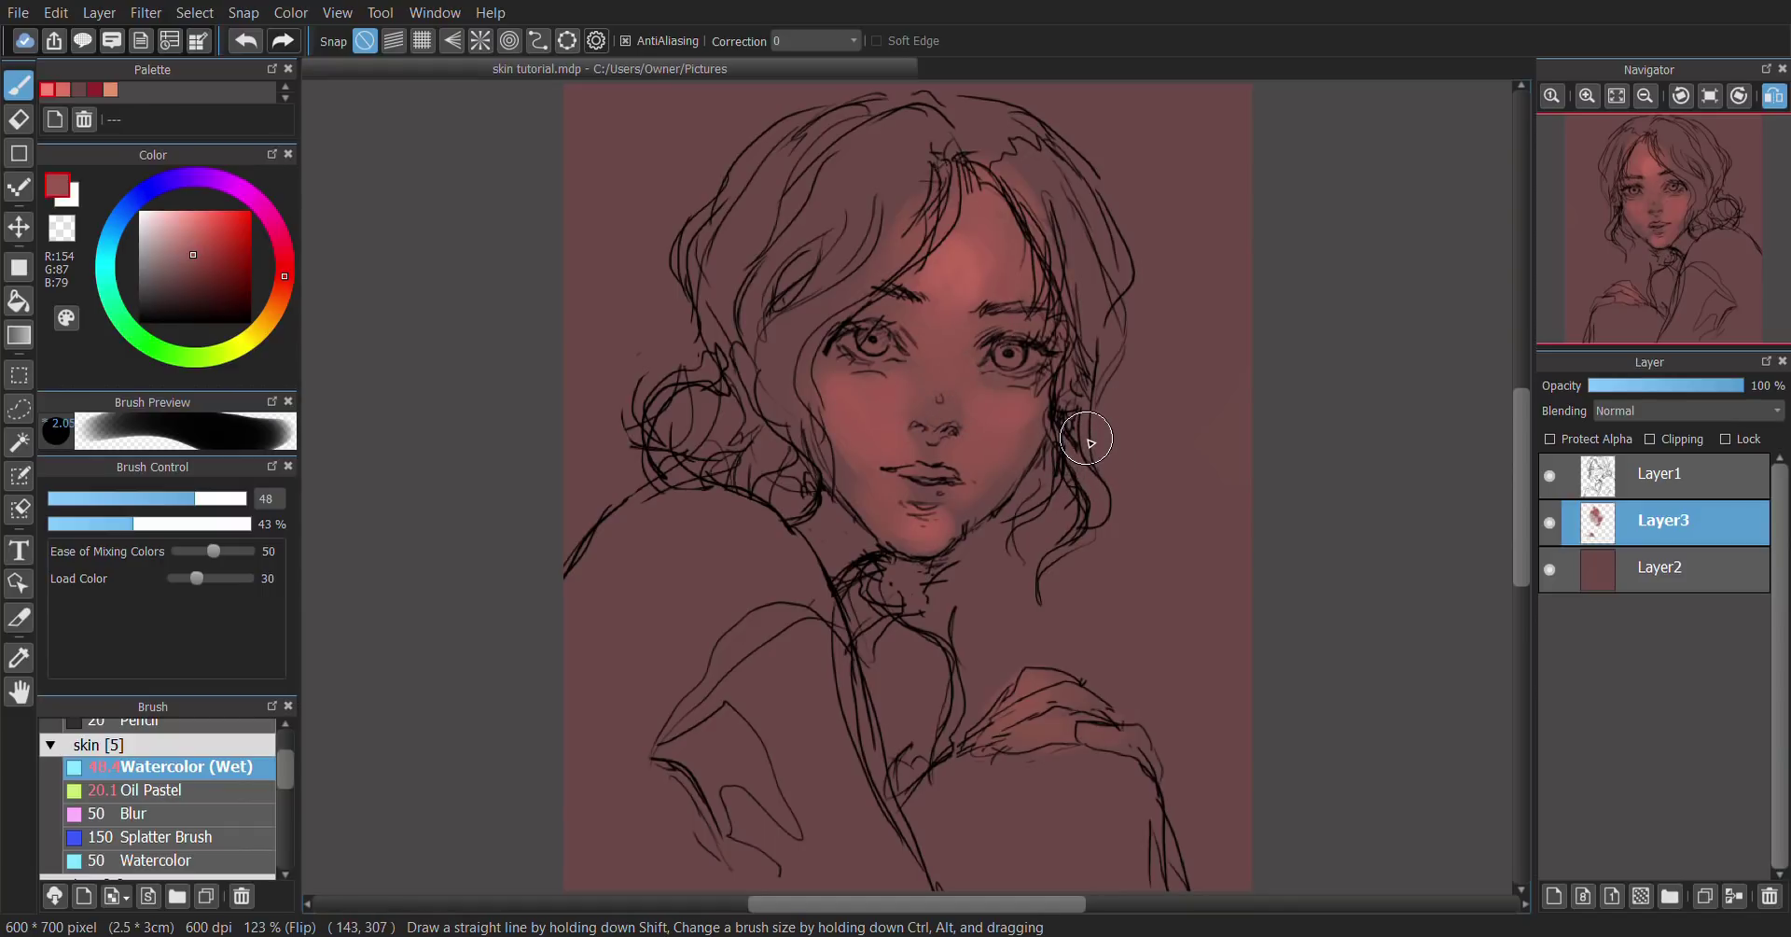
pyautogui.keyDown('alt'); pyautogui.click(1035, 449); pyautogui.keyUp('alt')
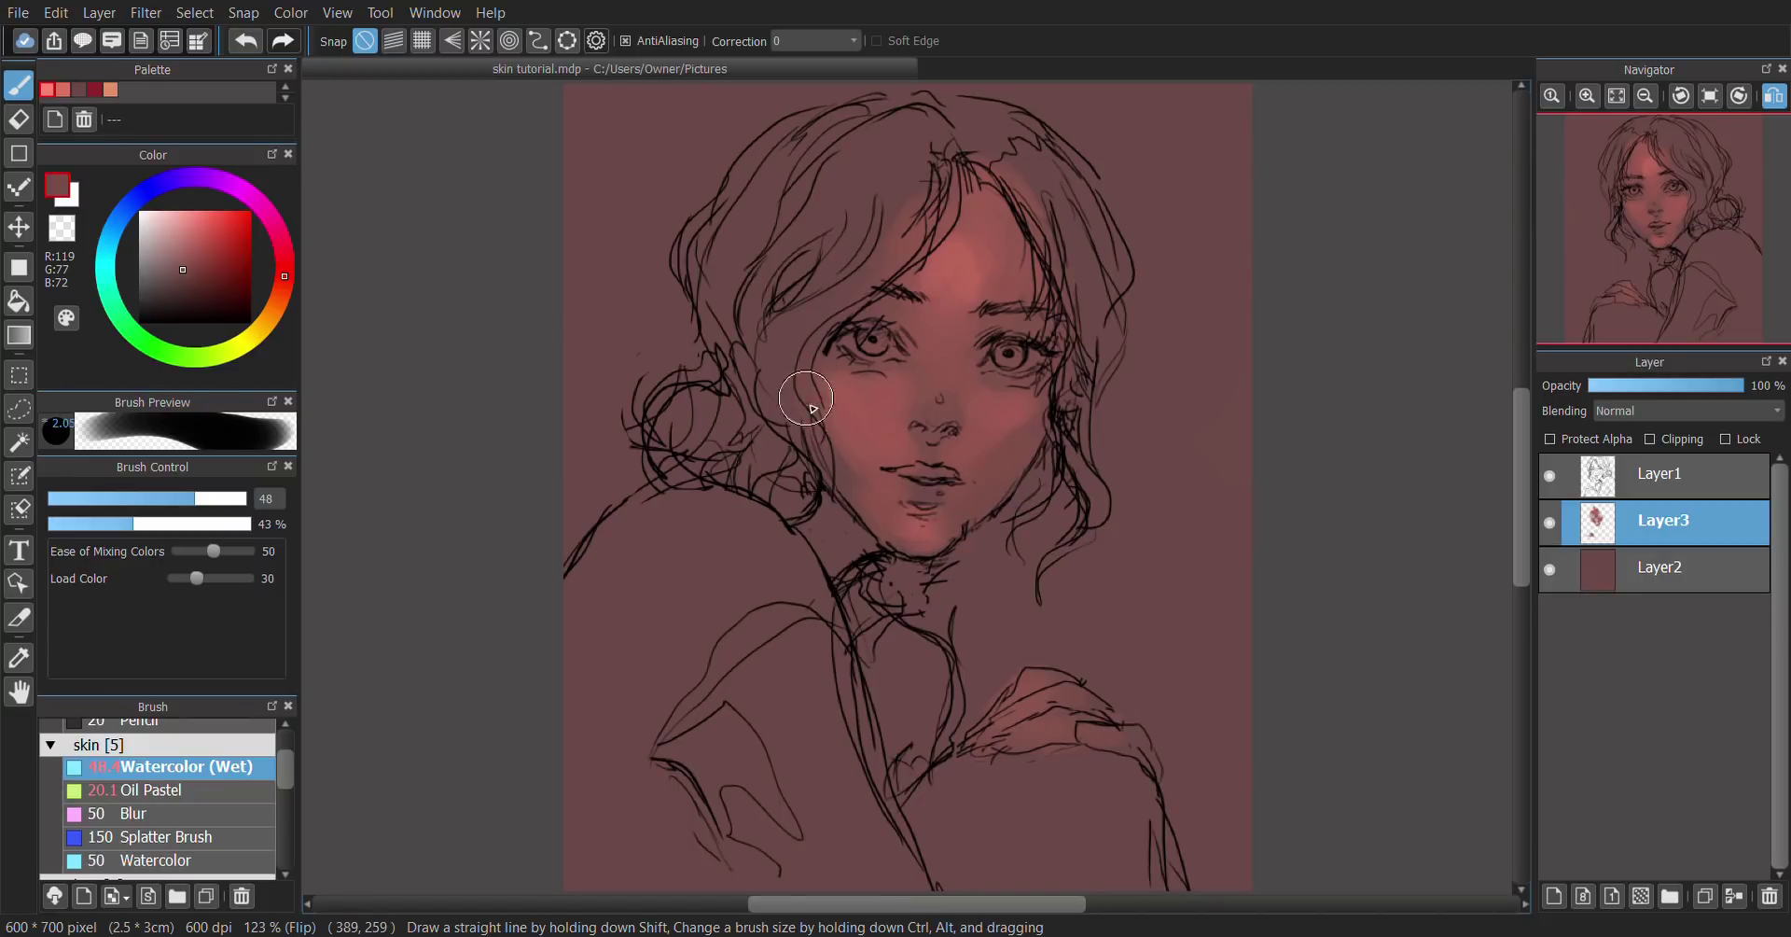
pyautogui.moveTo(828, 398)
pyautogui.mouseDown()
pyautogui.moveTo(840, 447)
pyautogui.moveTo(828, 430)
pyautogui.moveTo(841, 509)
pyautogui.moveTo(825, 373)
pyautogui.mouseUp()
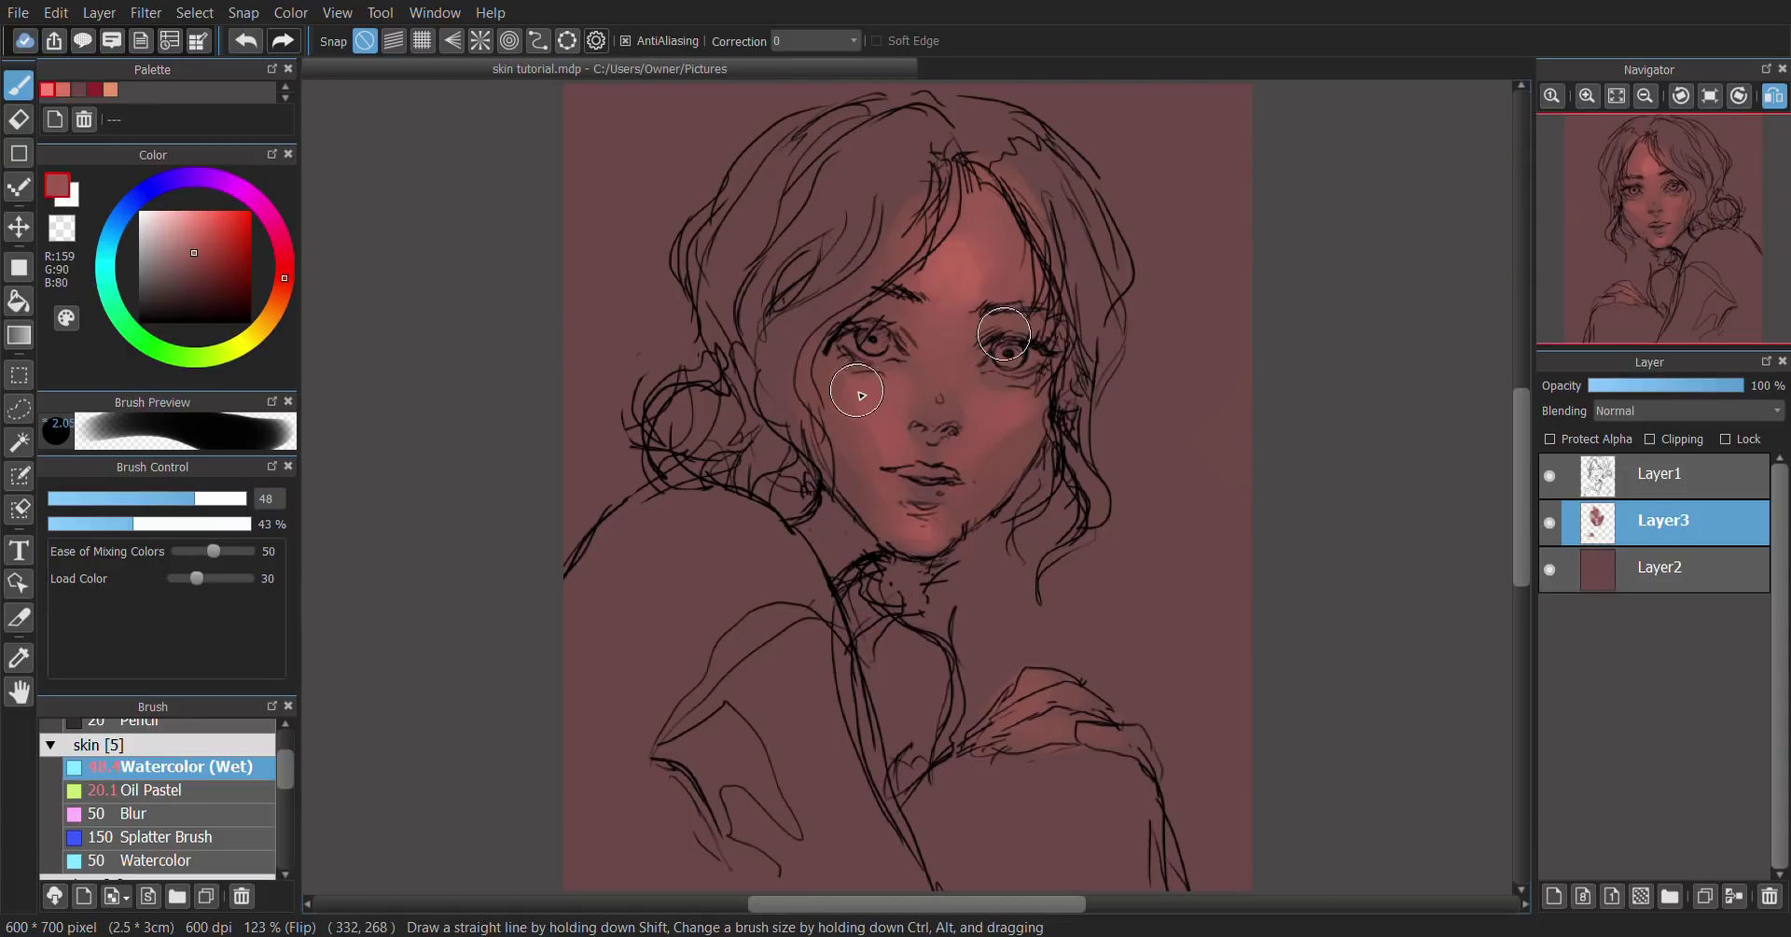
# Step: Brighten the back of the hand with the pink sampled from the forehead (RGB 188, 101, 90), and unflip the canvas
pyautogui.keyDown('alt'); pyautogui.click(962, 267); pyautogui.keyUp('alt')
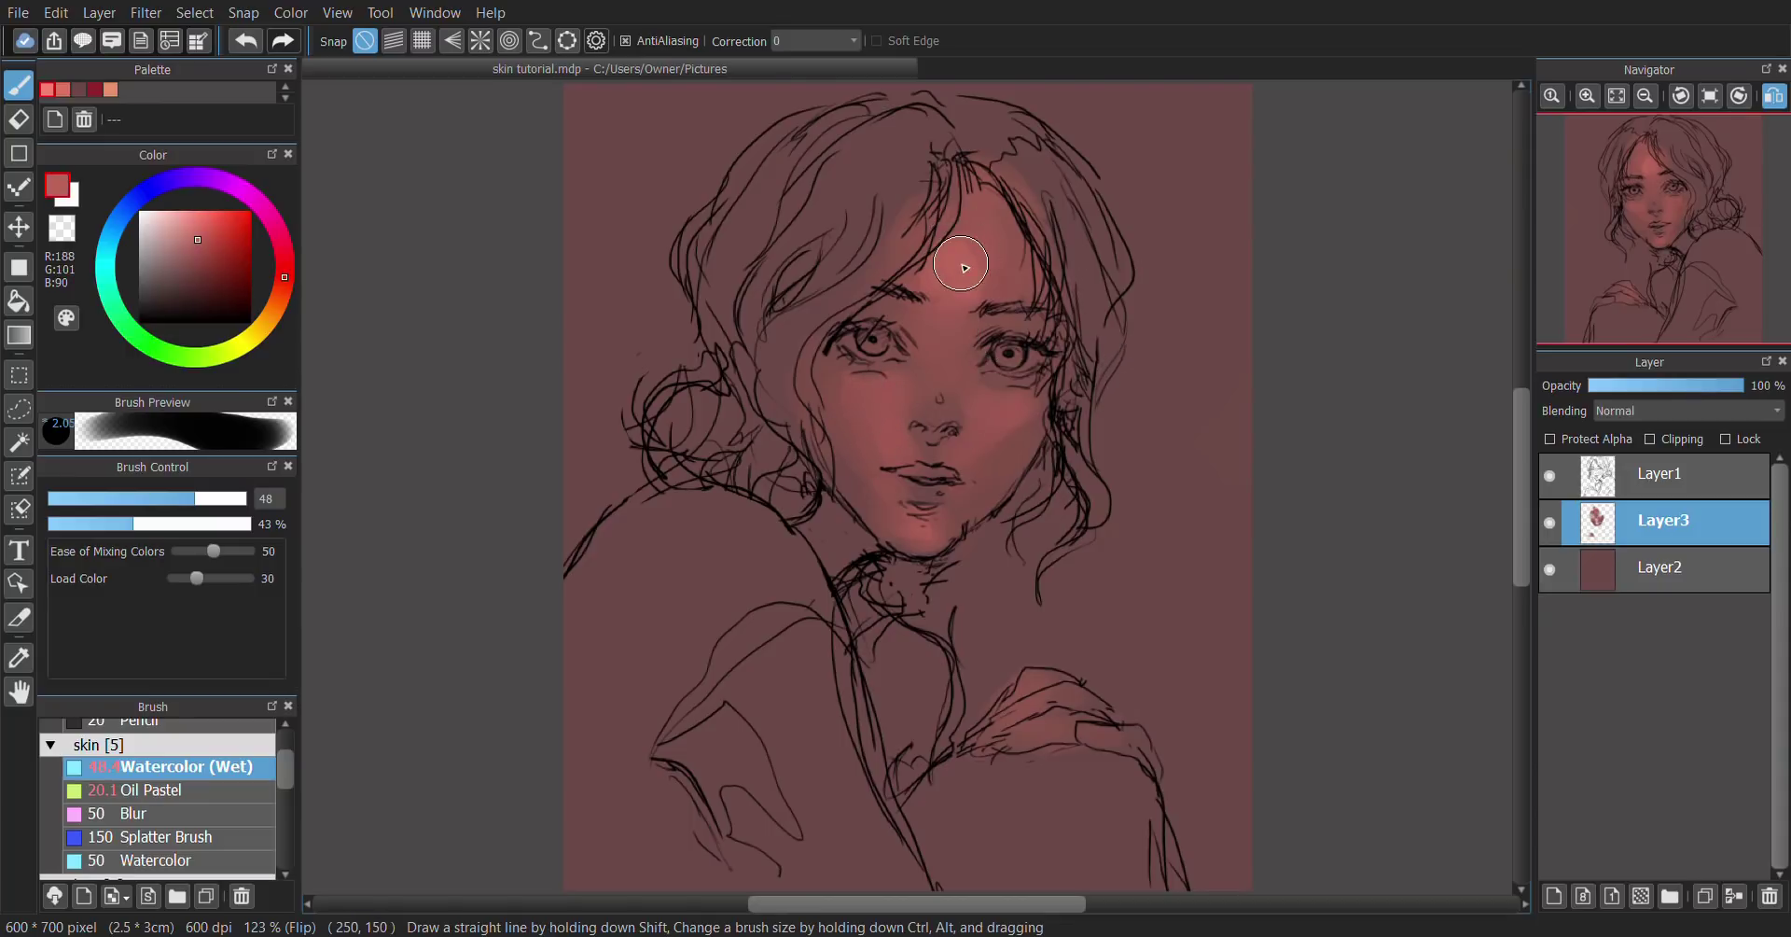
pyautogui.moveTo(1021, 726)
pyautogui.mouseDown()
pyautogui.moveTo(1083, 712)
pyautogui.moveTo(1078, 734)
pyautogui.mouseUp()
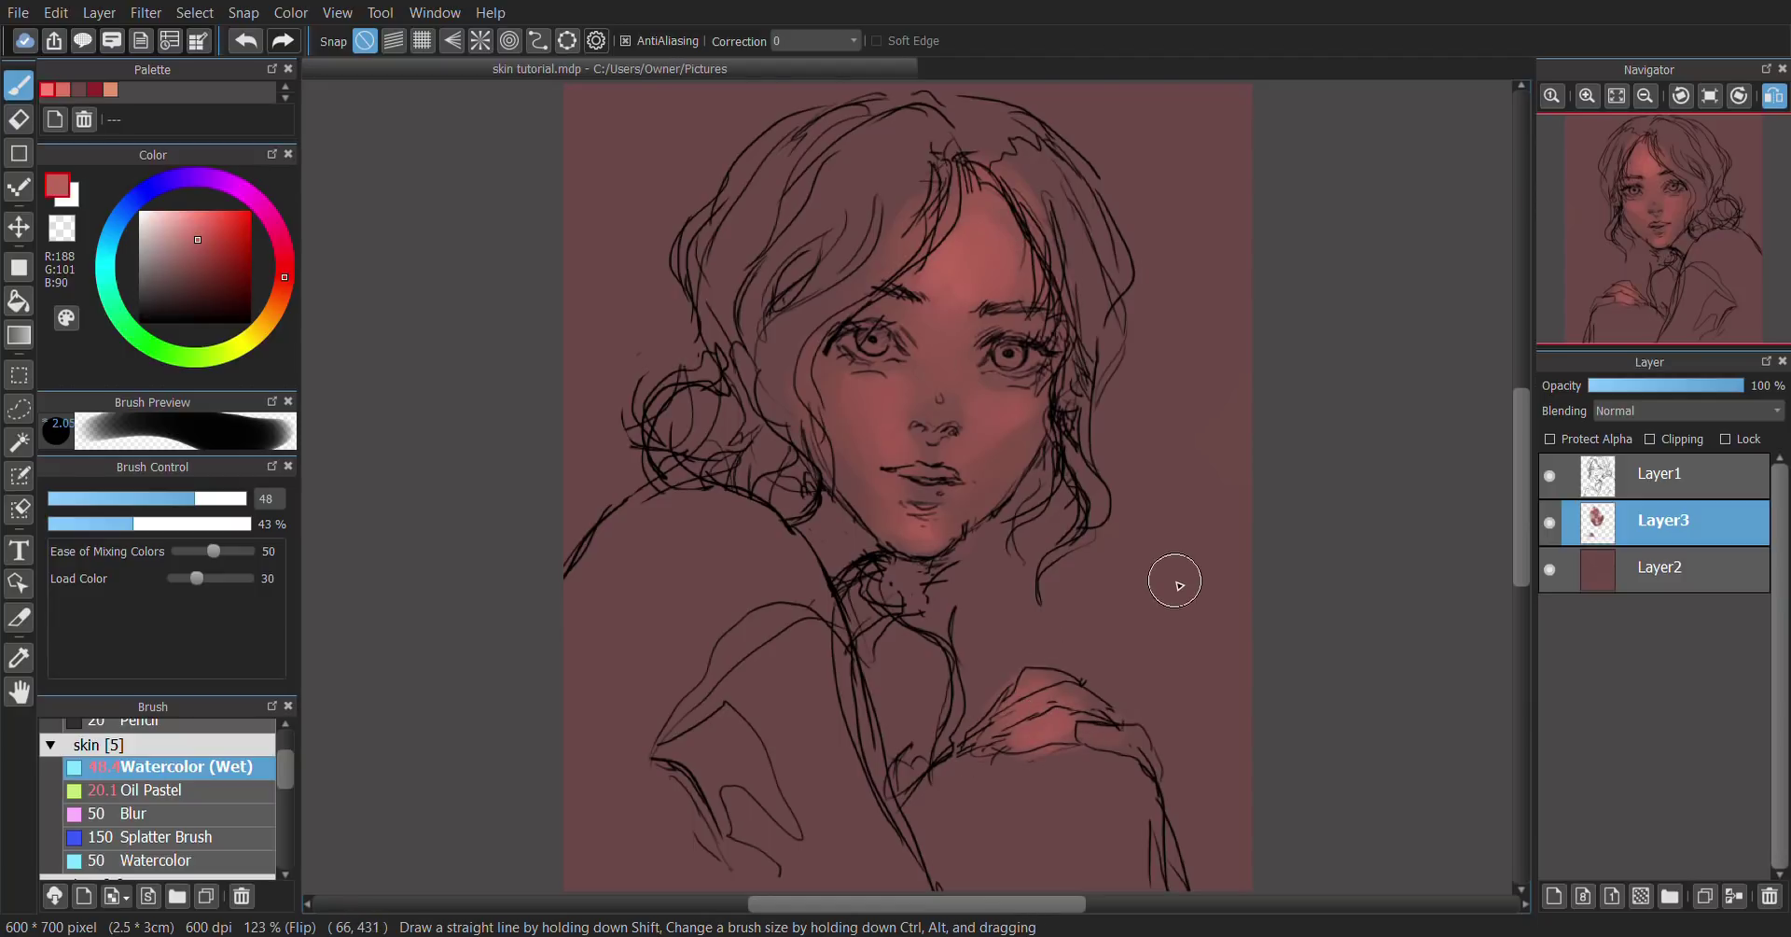
pyautogui.press('h')
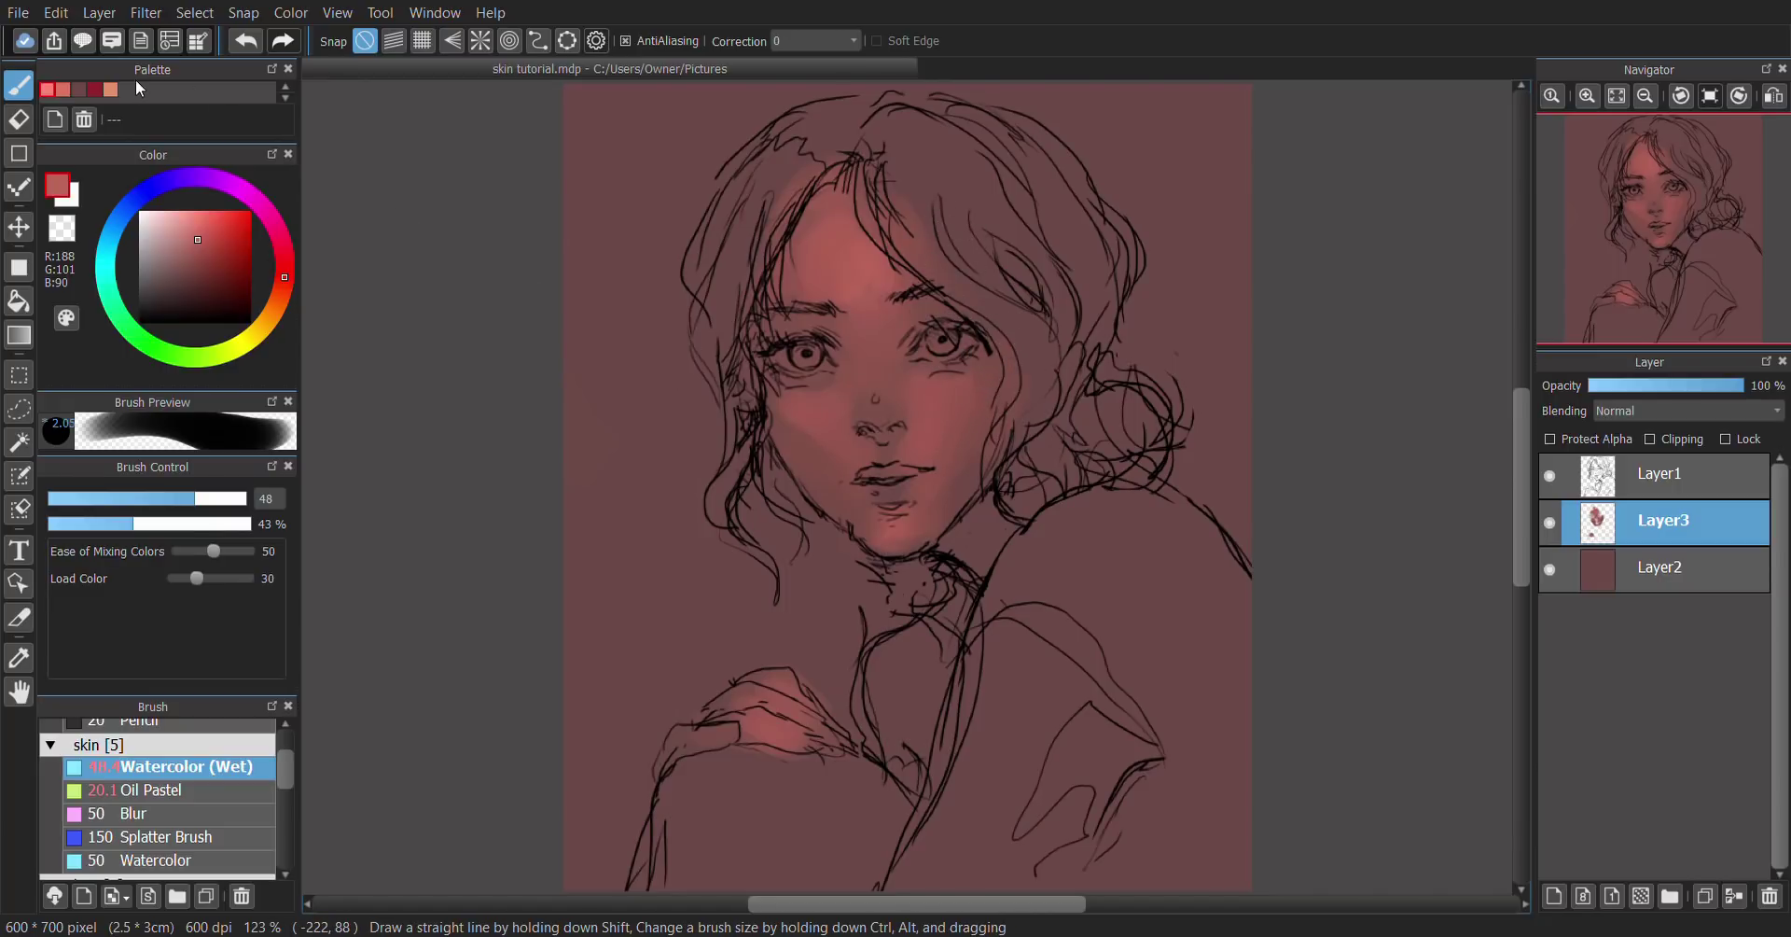
# Step: Tint the skin around both eyes with the palette's dark red (RGB 145, 36, 39) at brush size 49 and 26% opacity
pyautogui.click(93, 88)
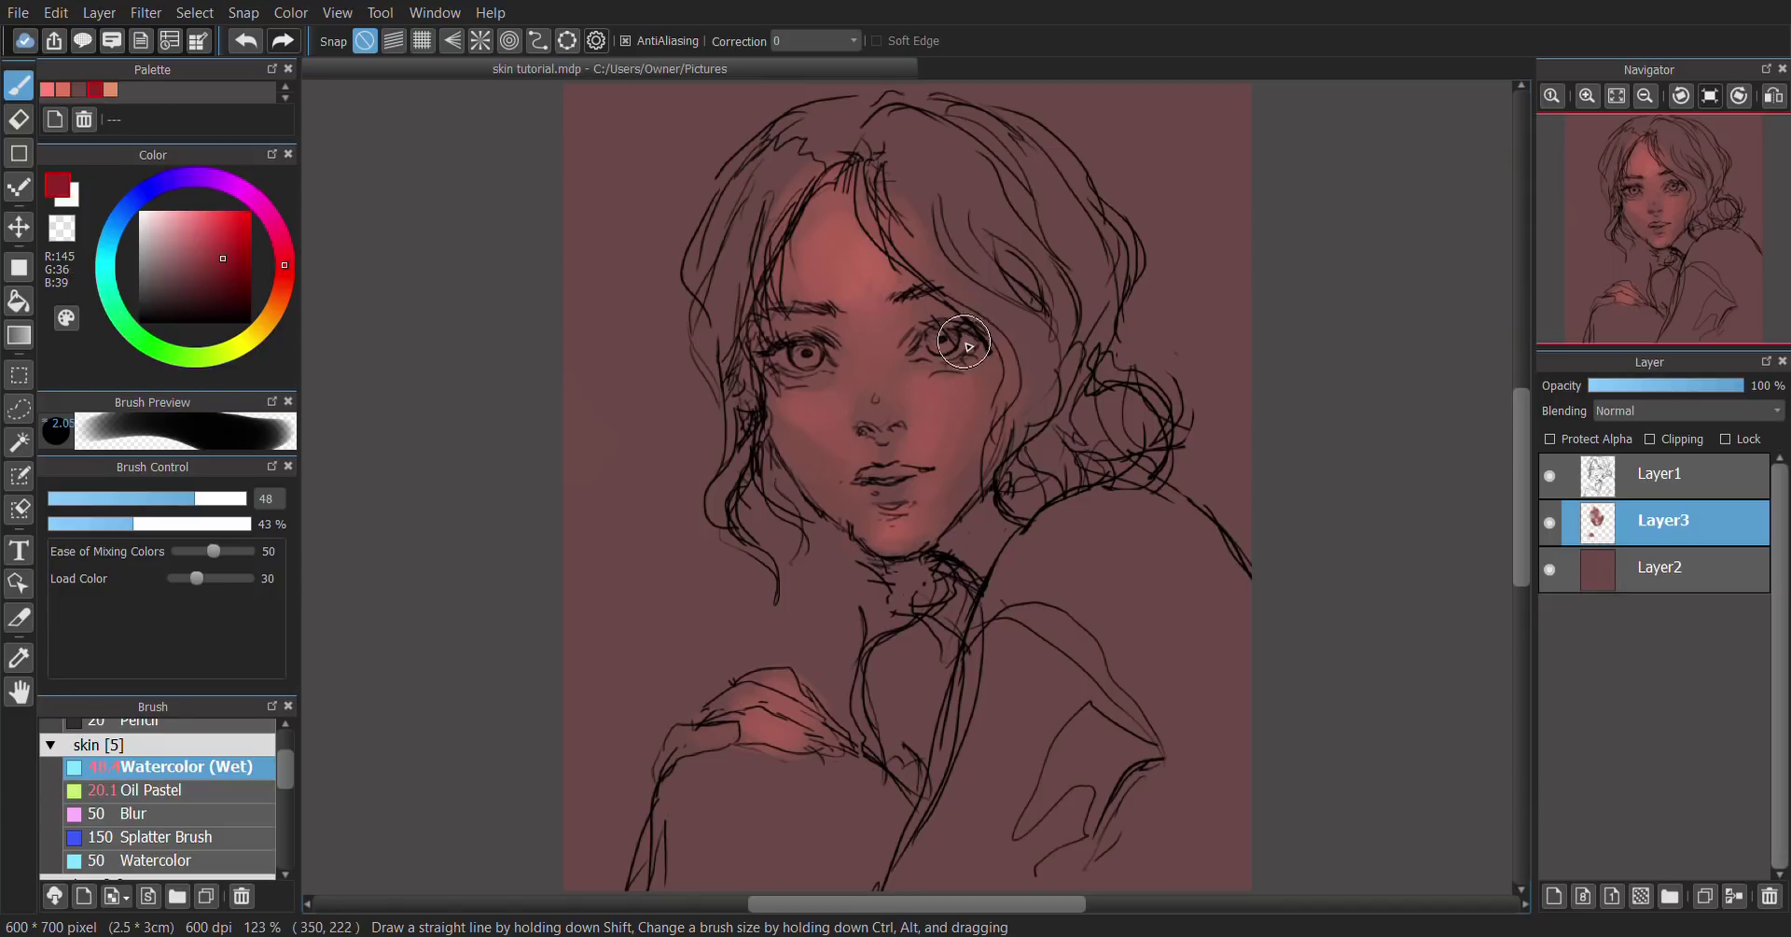
pyautogui.click(227, 499)
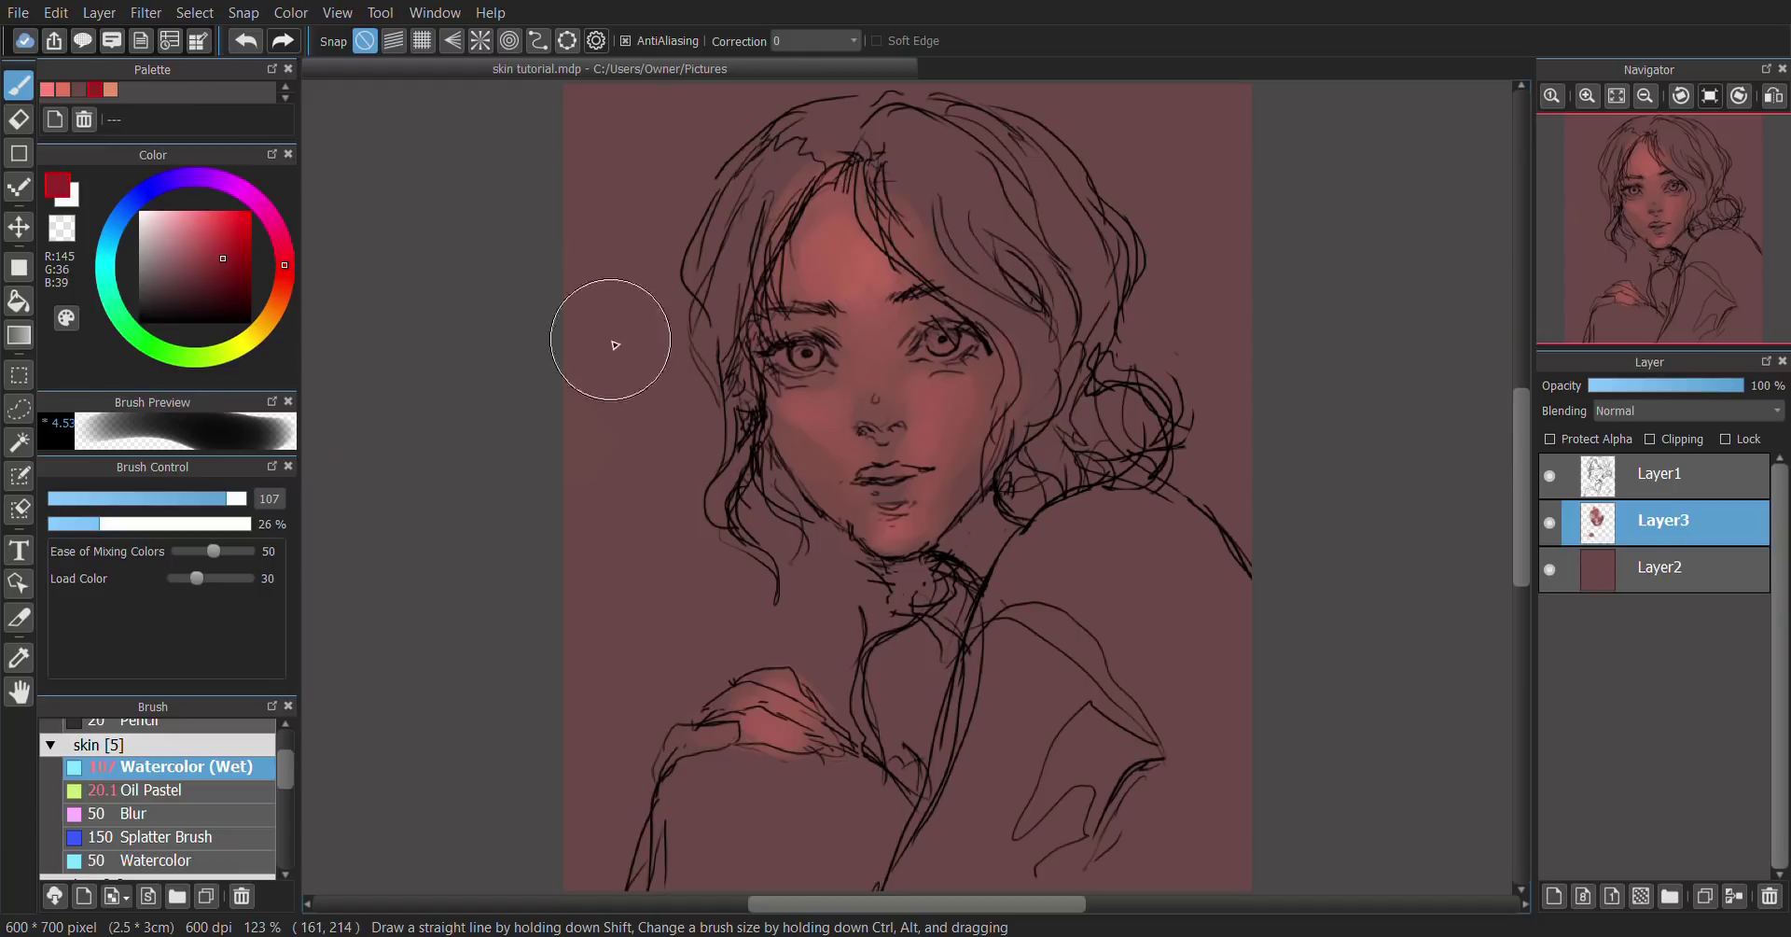
pyautogui.click(196, 499)
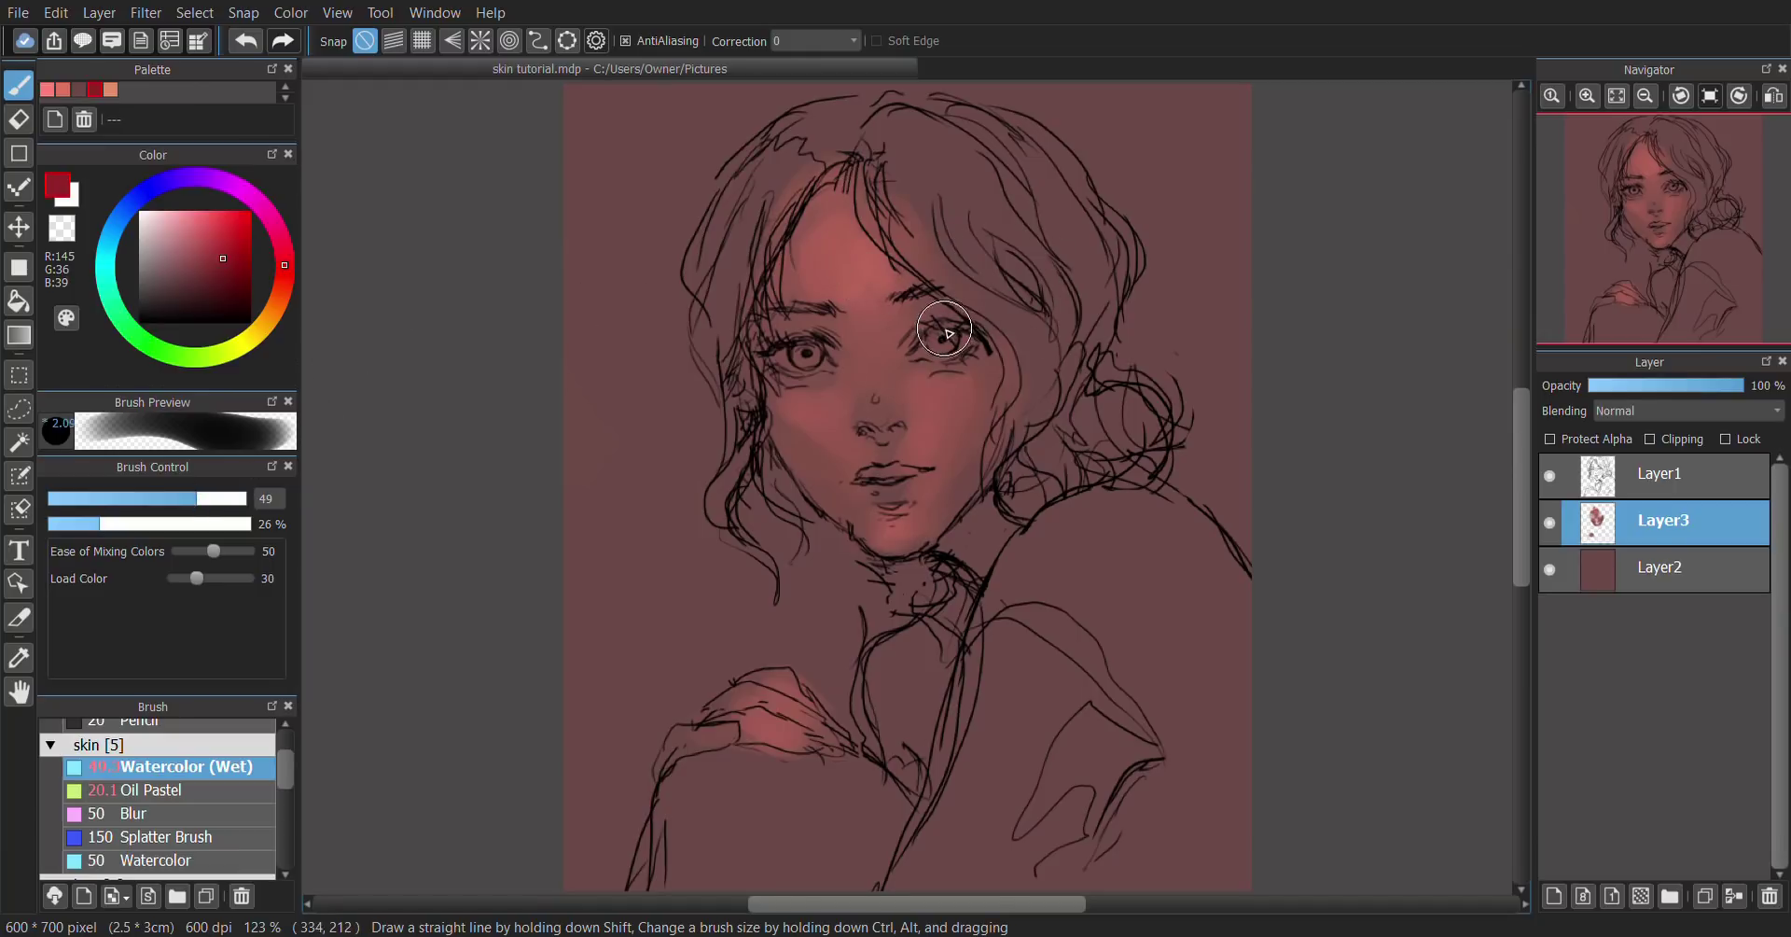
pyautogui.moveTo(991, 353)
pyautogui.mouseDown()
pyautogui.moveTo(940, 318)
pyautogui.moveTo(978, 323)
pyautogui.moveTo(906, 345)
pyautogui.moveTo(950, 315)
pyautogui.moveTo(904, 348)
pyautogui.moveTo(946, 308)
pyautogui.moveTo(895, 360)
pyautogui.moveTo(1004, 338)
pyautogui.mouseUp()
pyautogui.moveTo(821, 340)
pyautogui.mouseDown()
pyautogui.moveTo(764, 356)
pyautogui.moveTo(824, 338)
pyautogui.moveTo(797, 388)
pyautogui.moveTo(766, 389)
pyautogui.moveTo(771, 374)
pyautogui.moveTo(835, 389)
pyautogui.mouseUp()
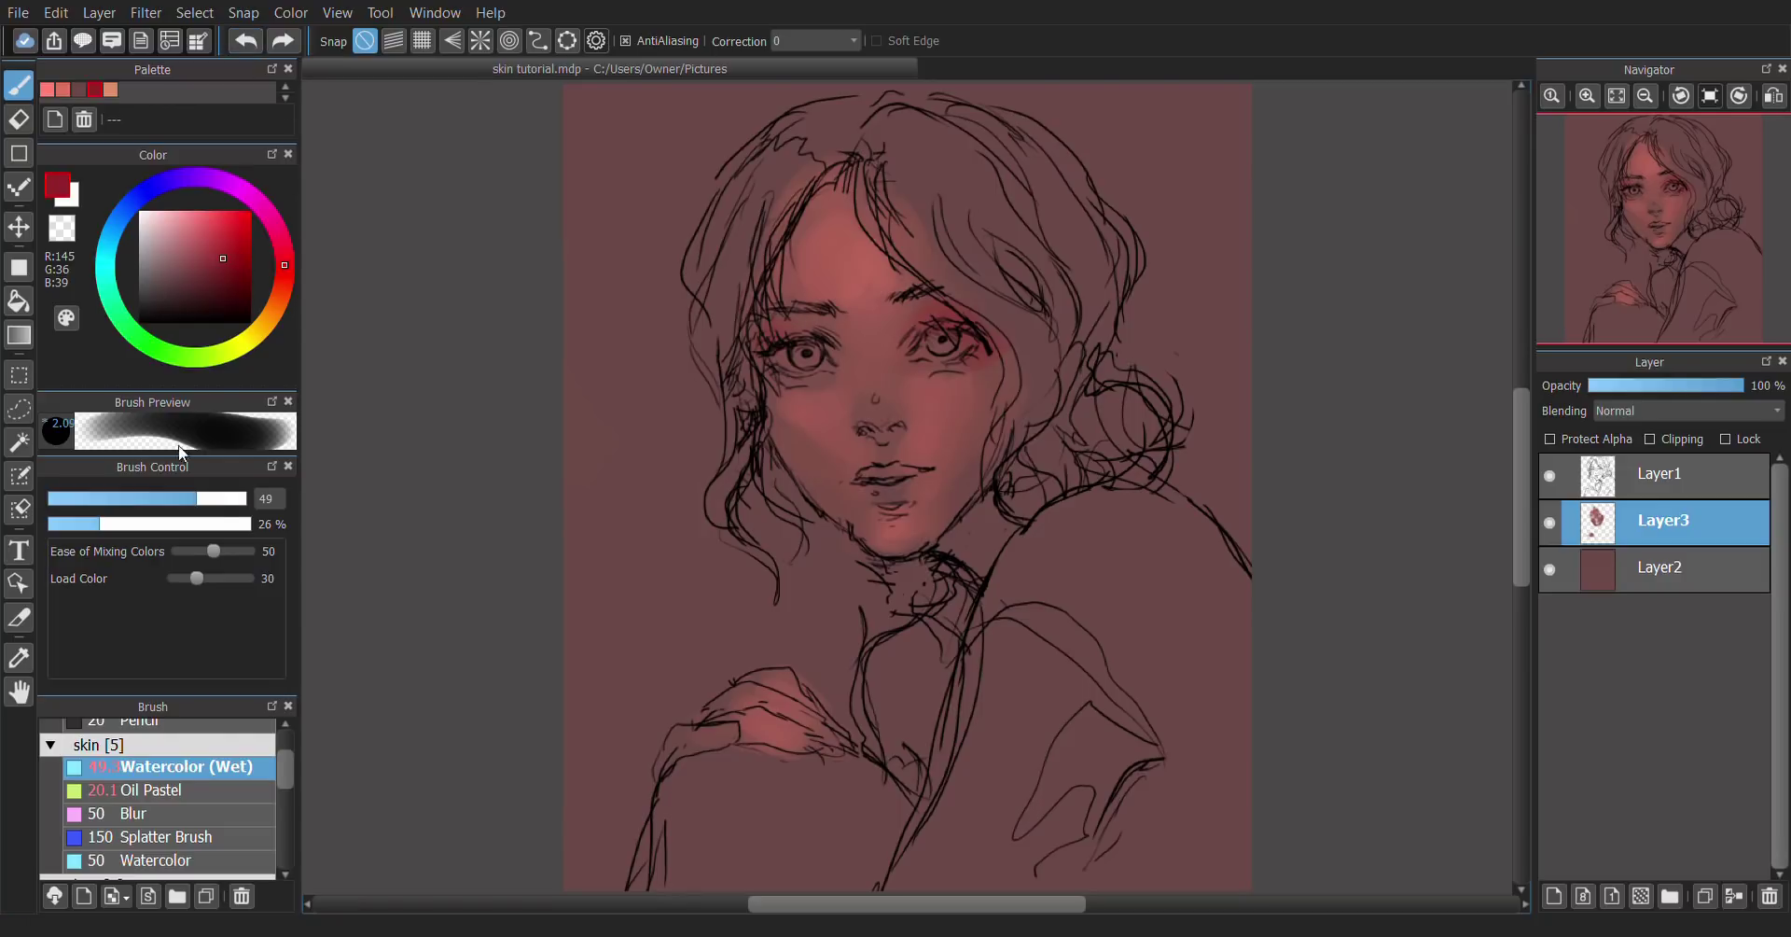
# Step: Tint the right edge of the face with the dark red at size 101, and sample the cheek tone for brush size 44
pyautogui.click(224, 499)
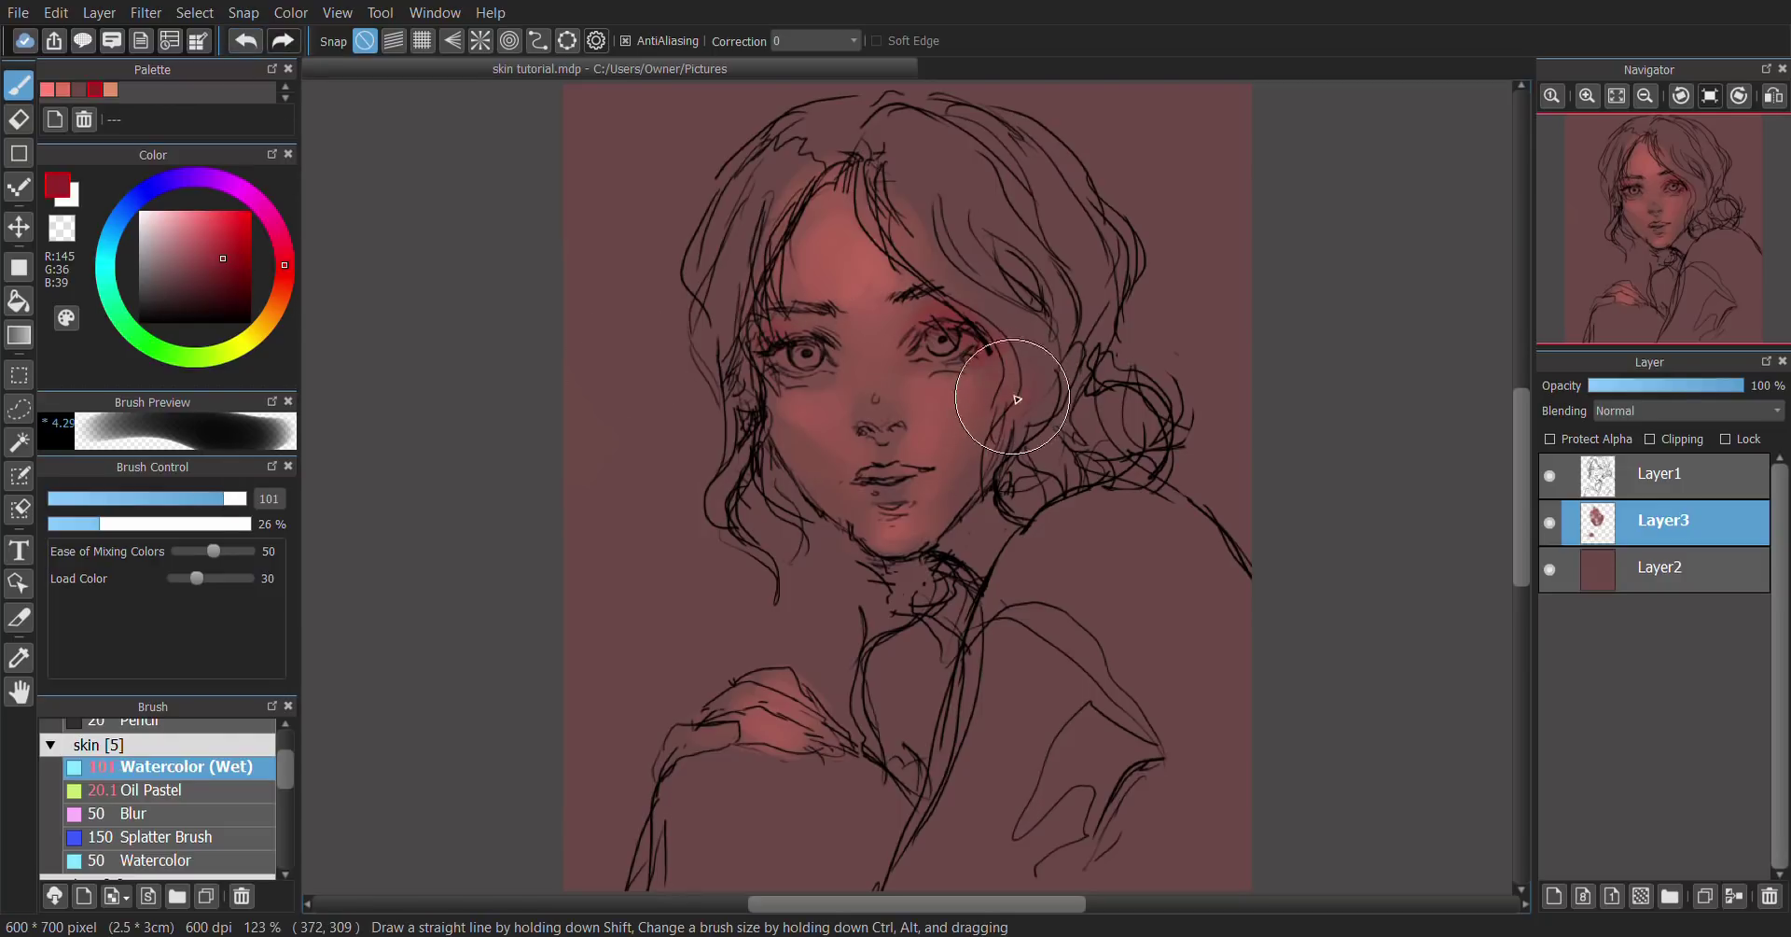
pyautogui.moveTo(1016, 399)
pyautogui.mouseDown()
pyautogui.moveTo(989, 448)
pyautogui.moveTo(998, 513)
pyautogui.mouseUp()
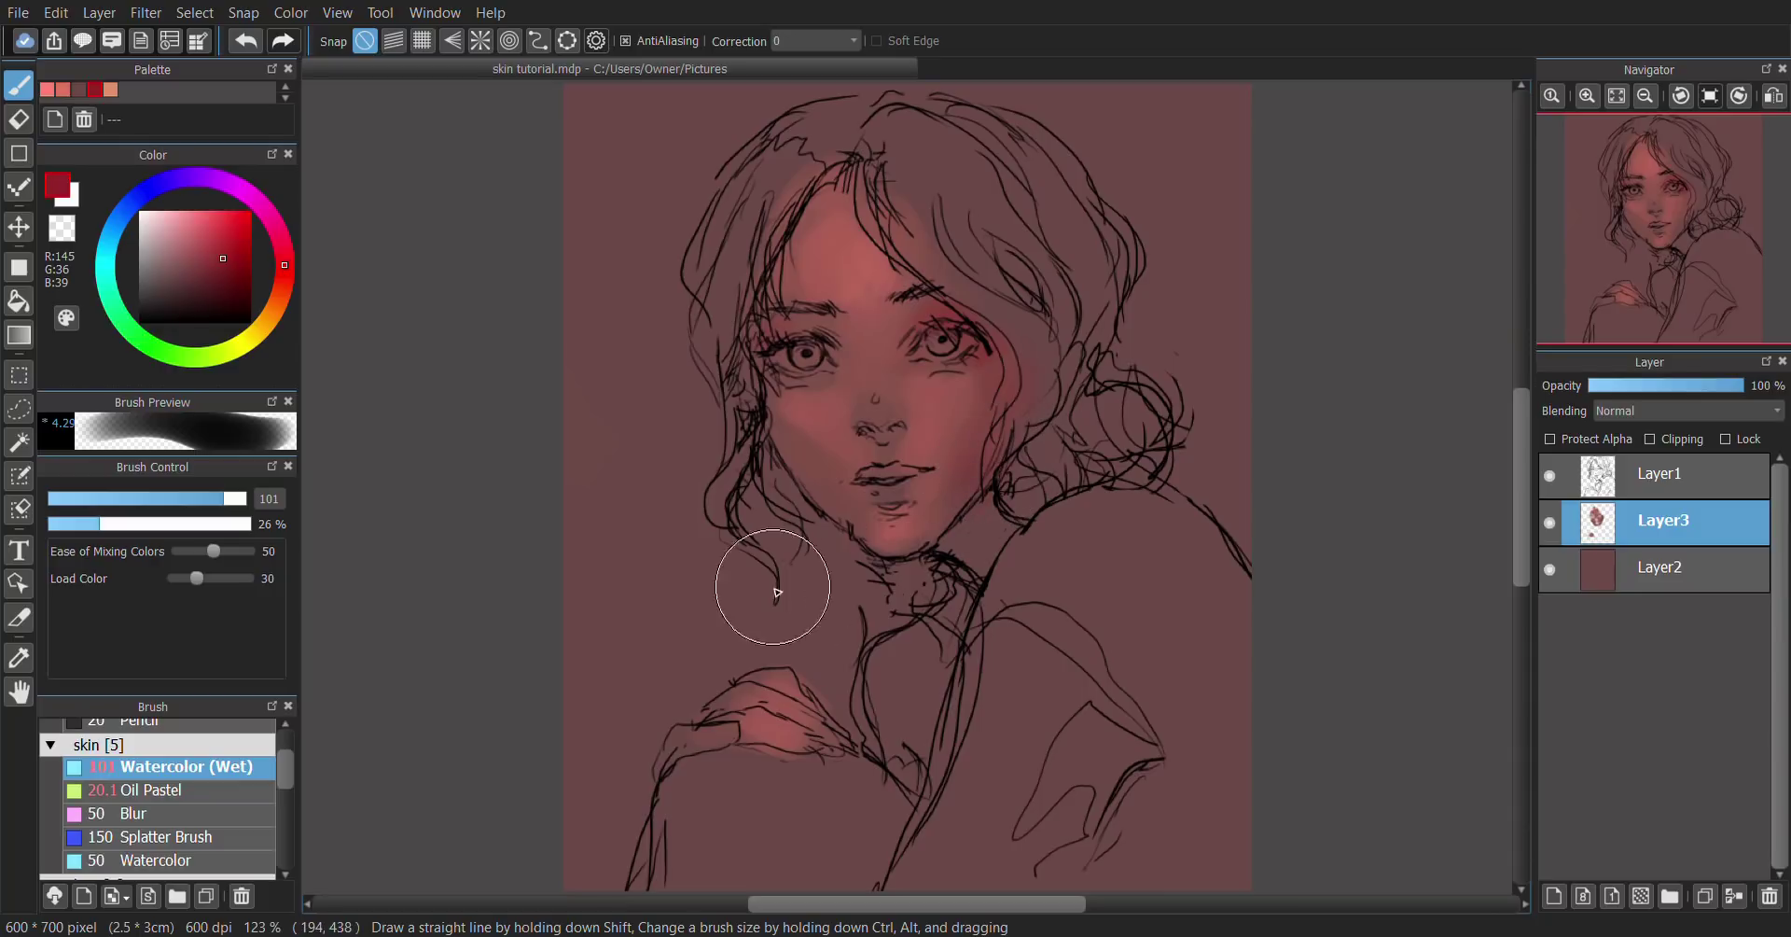
pyautogui.click(191, 502)
pyautogui.keyDown('alt'); pyautogui.click(962, 414); pyautogui.keyUp('alt')
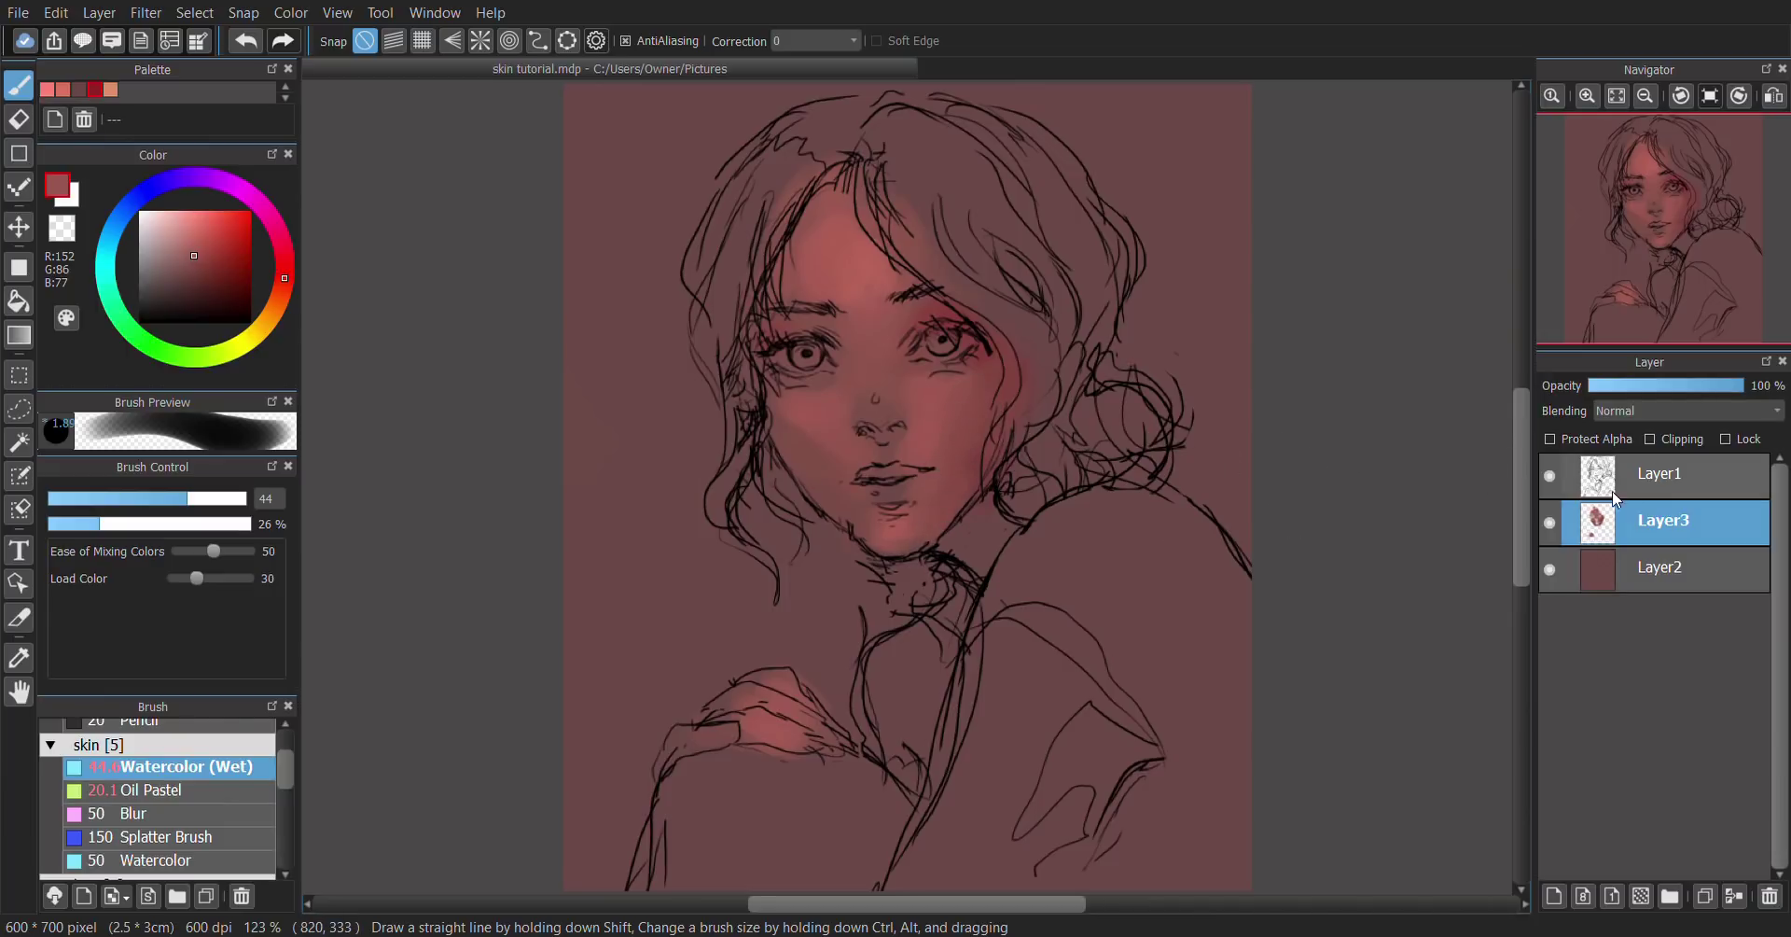
# Step: Lower the opacity of the sketch on Layer1 to 50% and make Layer3 the active layer
pyautogui.click(1650, 478)
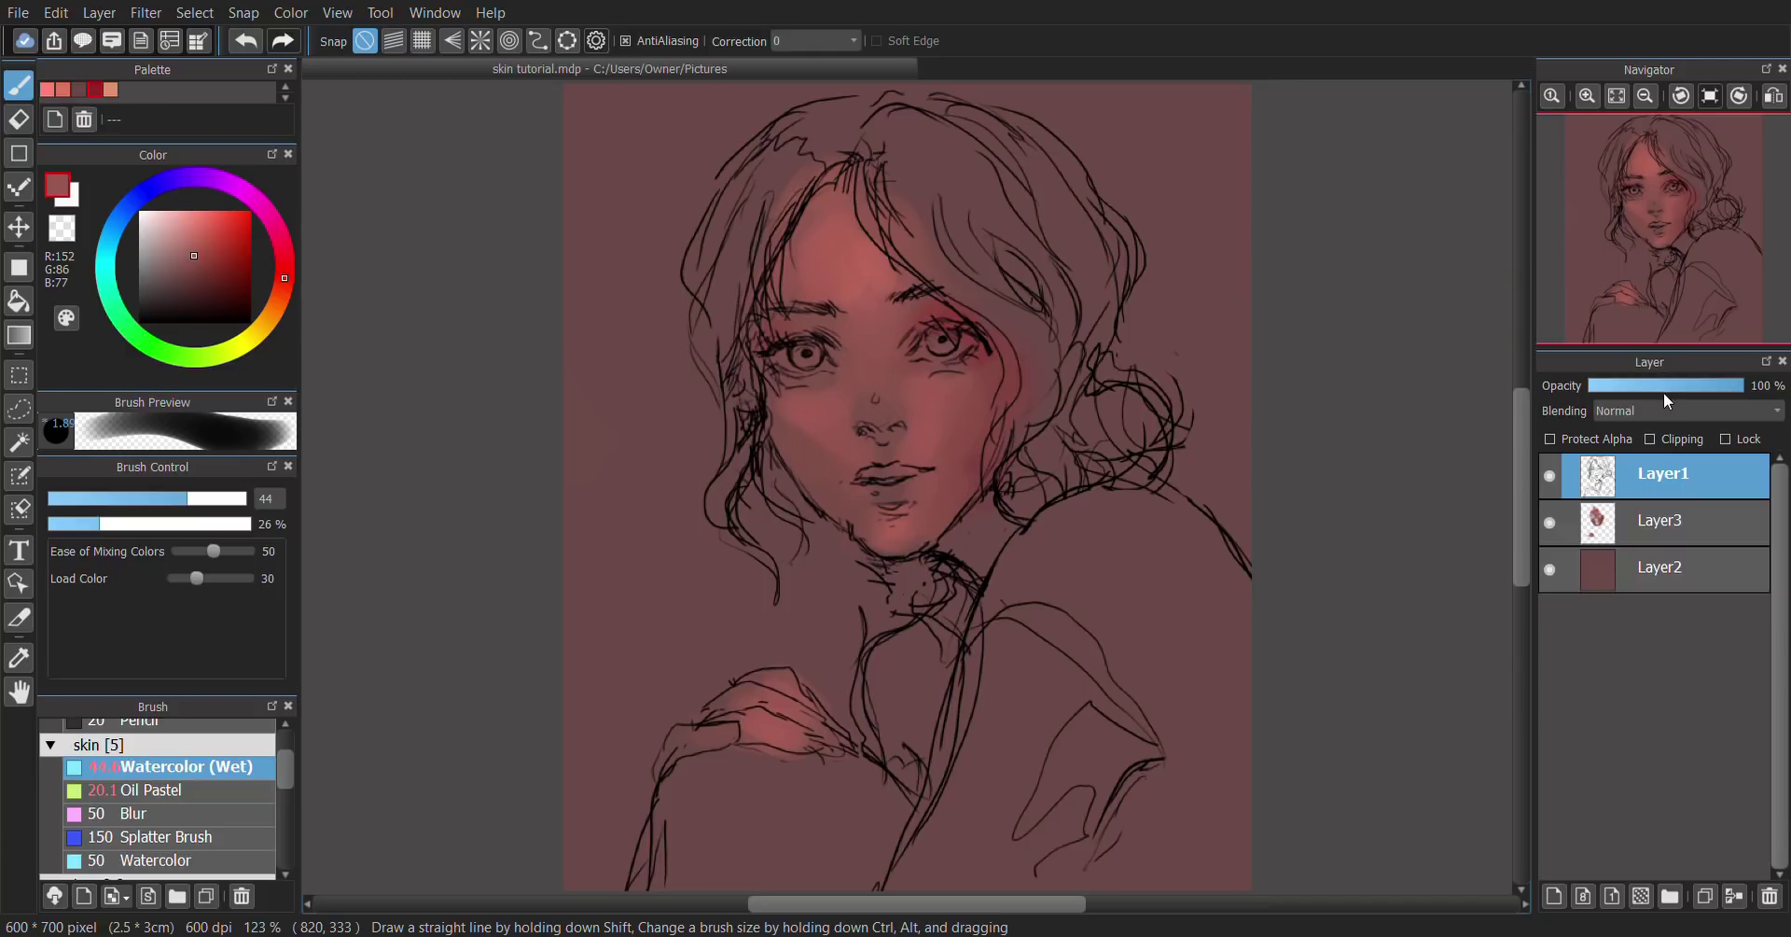
pyautogui.click(1668, 390)
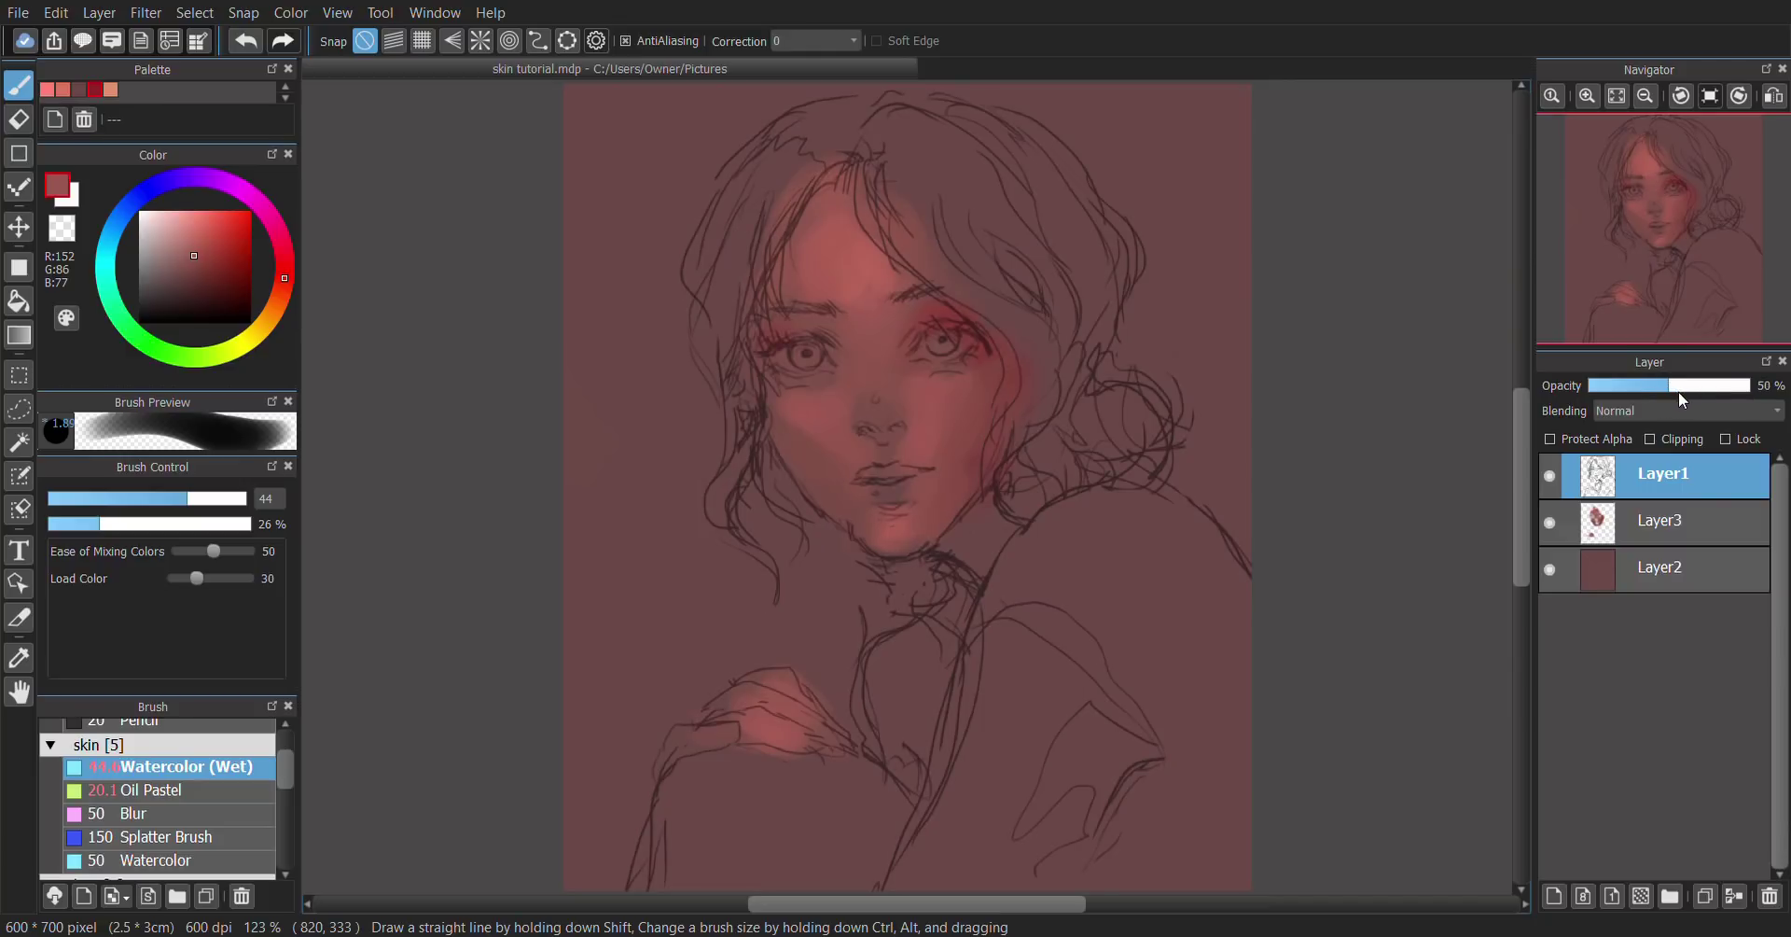
pyautogui.click(1668, 524)
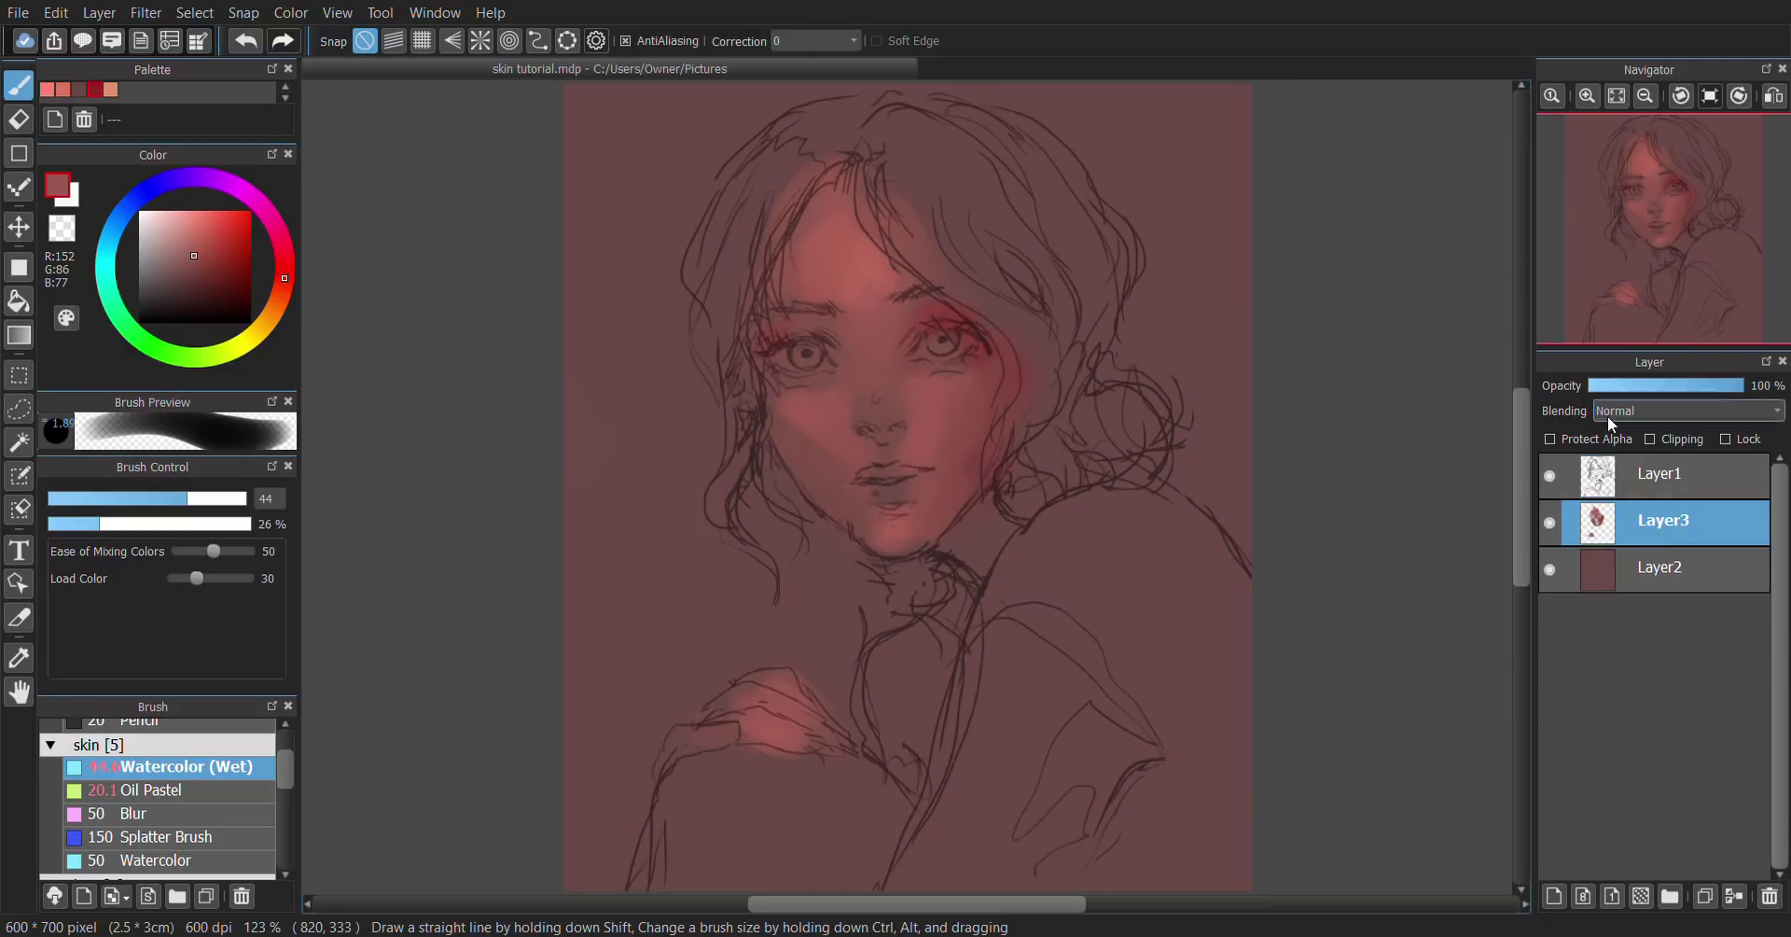
# Step: Shade around the left eye and nose with a sampled reddish brown (RGB 126, 68, 64), and block in the neck beneath the right jaw
pyautogui.keyDown('alt'); pyautogui.click(1008, 383); pyautogui.keyUp('alt')
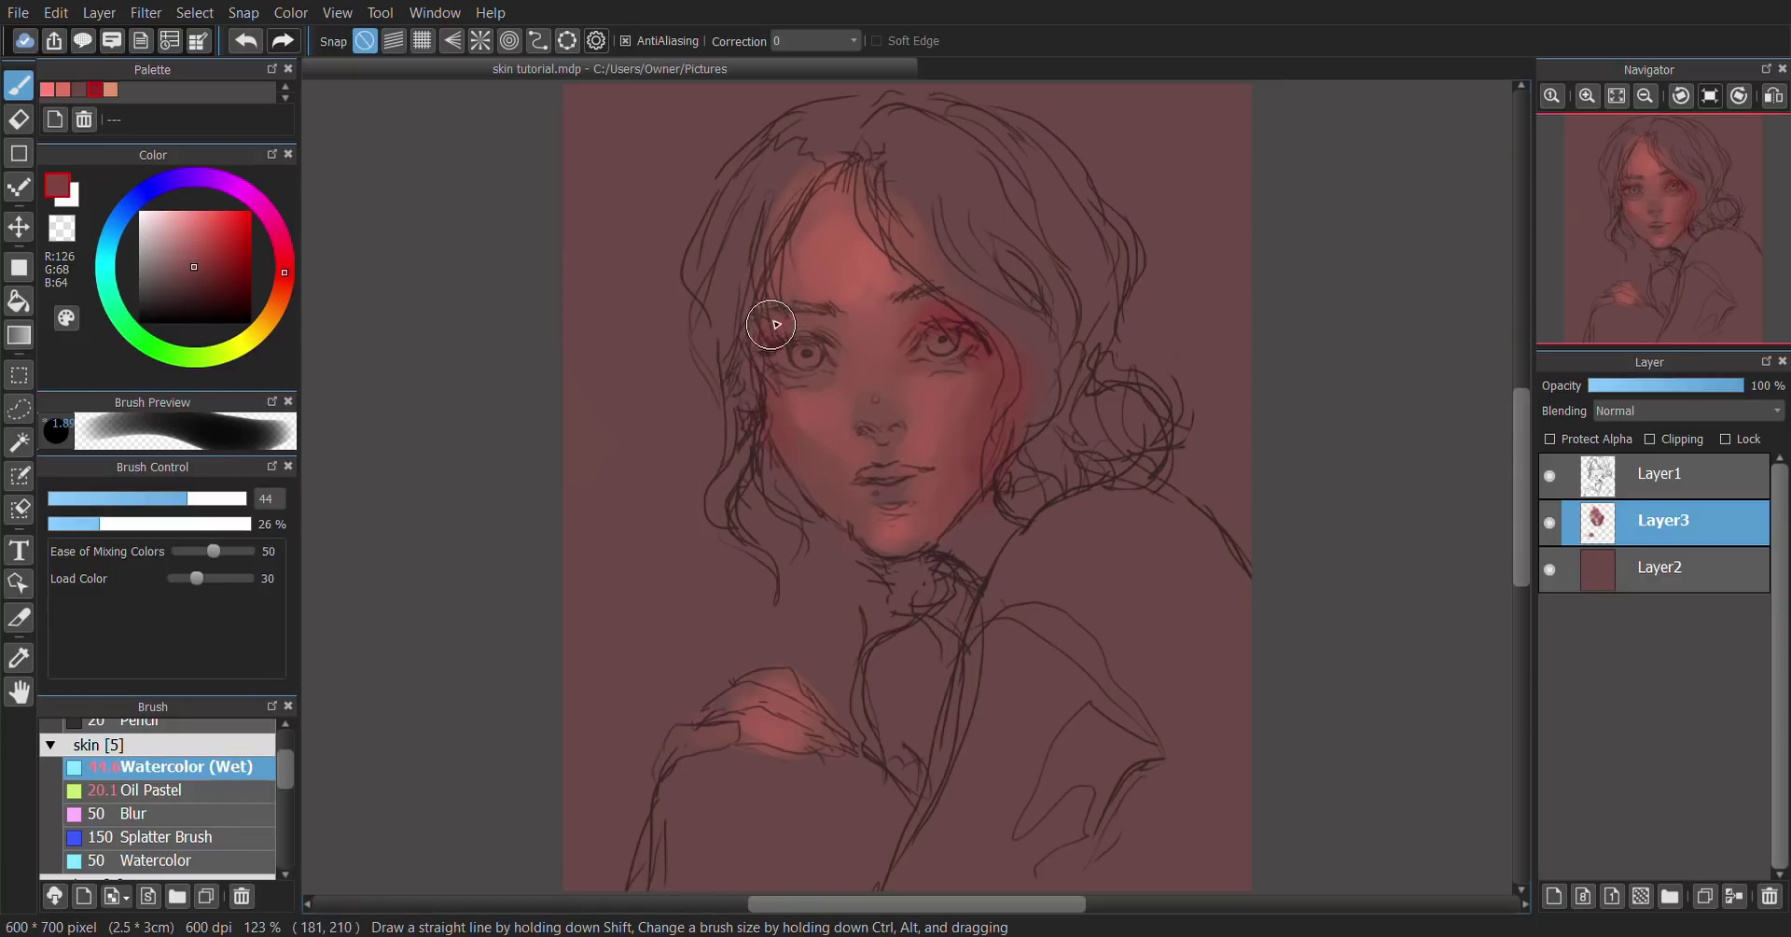
pyautogui.moveTo(784, 341); pyautogui.dragTo(839, 350)
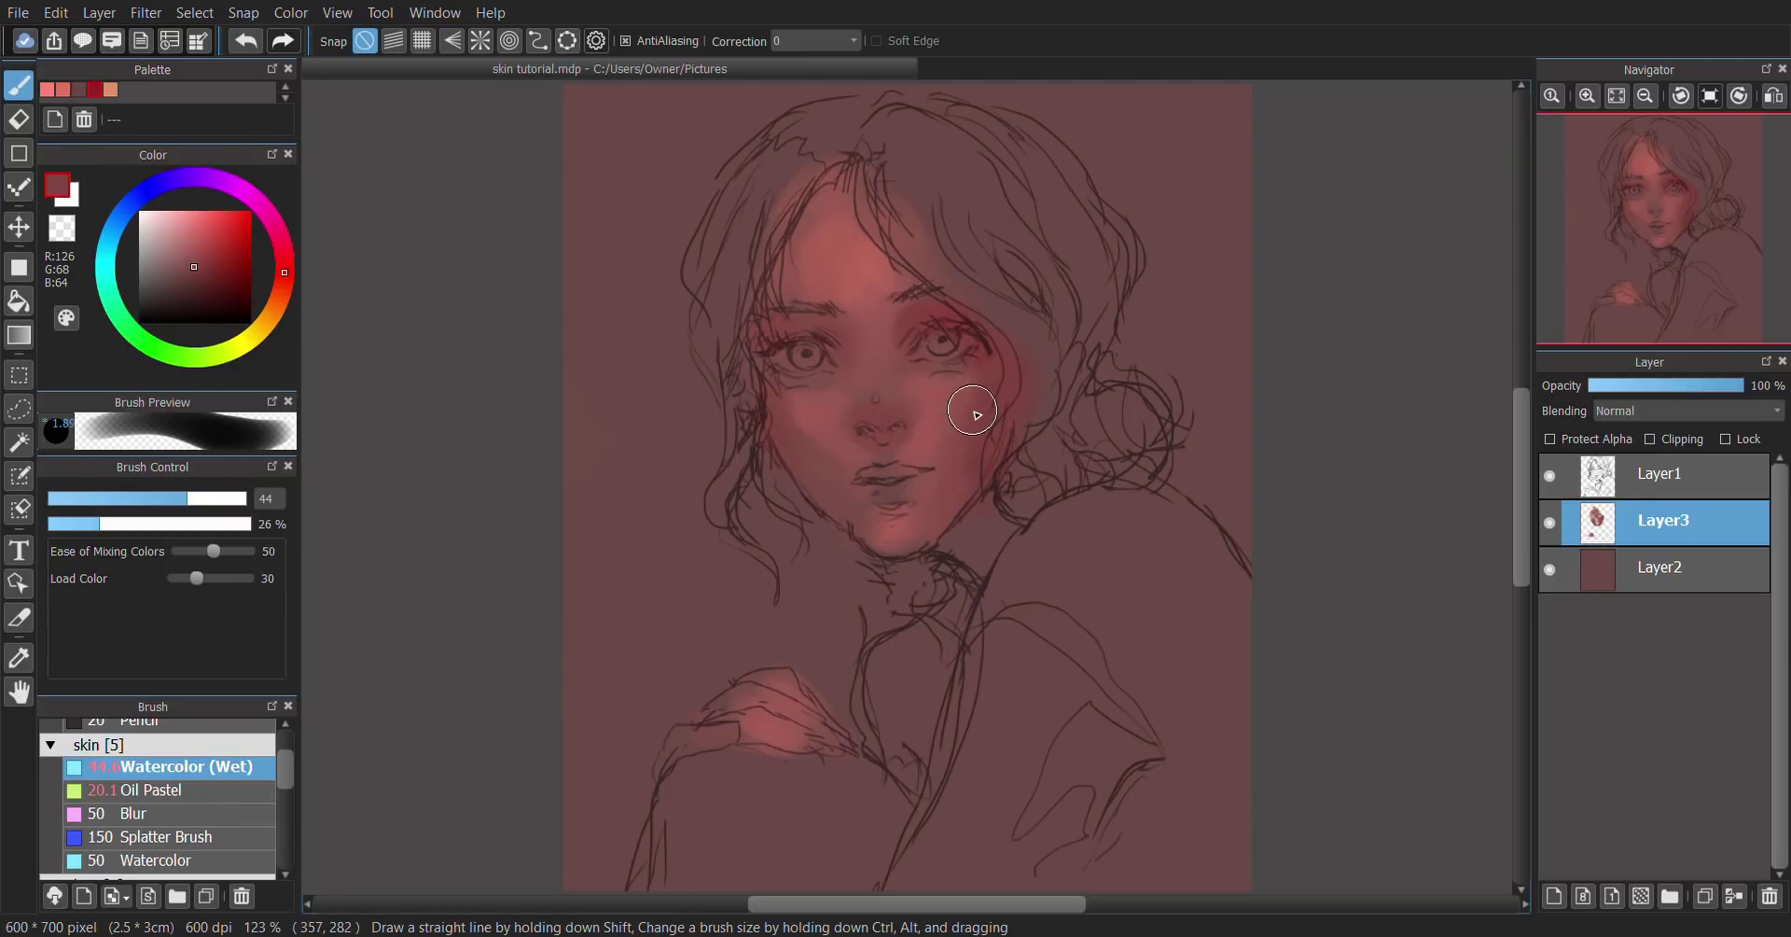
pyautogui.moveTo(898, 431)
pyautogui.mouseDown()
pyautogui.moveTo(871, 428)
pyautogui.moveTo(894, 423)
pyautogui.mouseUp()
pyautogui.moveTo(937, 500)
pyautogui.mouseDown()
pyautogui.moveTo(878, 581)
pyautogui.moveTo(953, 453)
pyautogui.moveTo(1011, 500)
pyautogui.moveTo(983, 508)
pyautogui.moveTo(1026, 461)
pyautogui.moveTo(1005, 511)
pyautogui.moveTo(1051, 488)
pyautogui.moveTo(1009, 502)
pyautogui.mouseUp()
pyautogui.keyDown('alt'); pyautogui.click(986, 543); pyautogui.keyUp('alt')
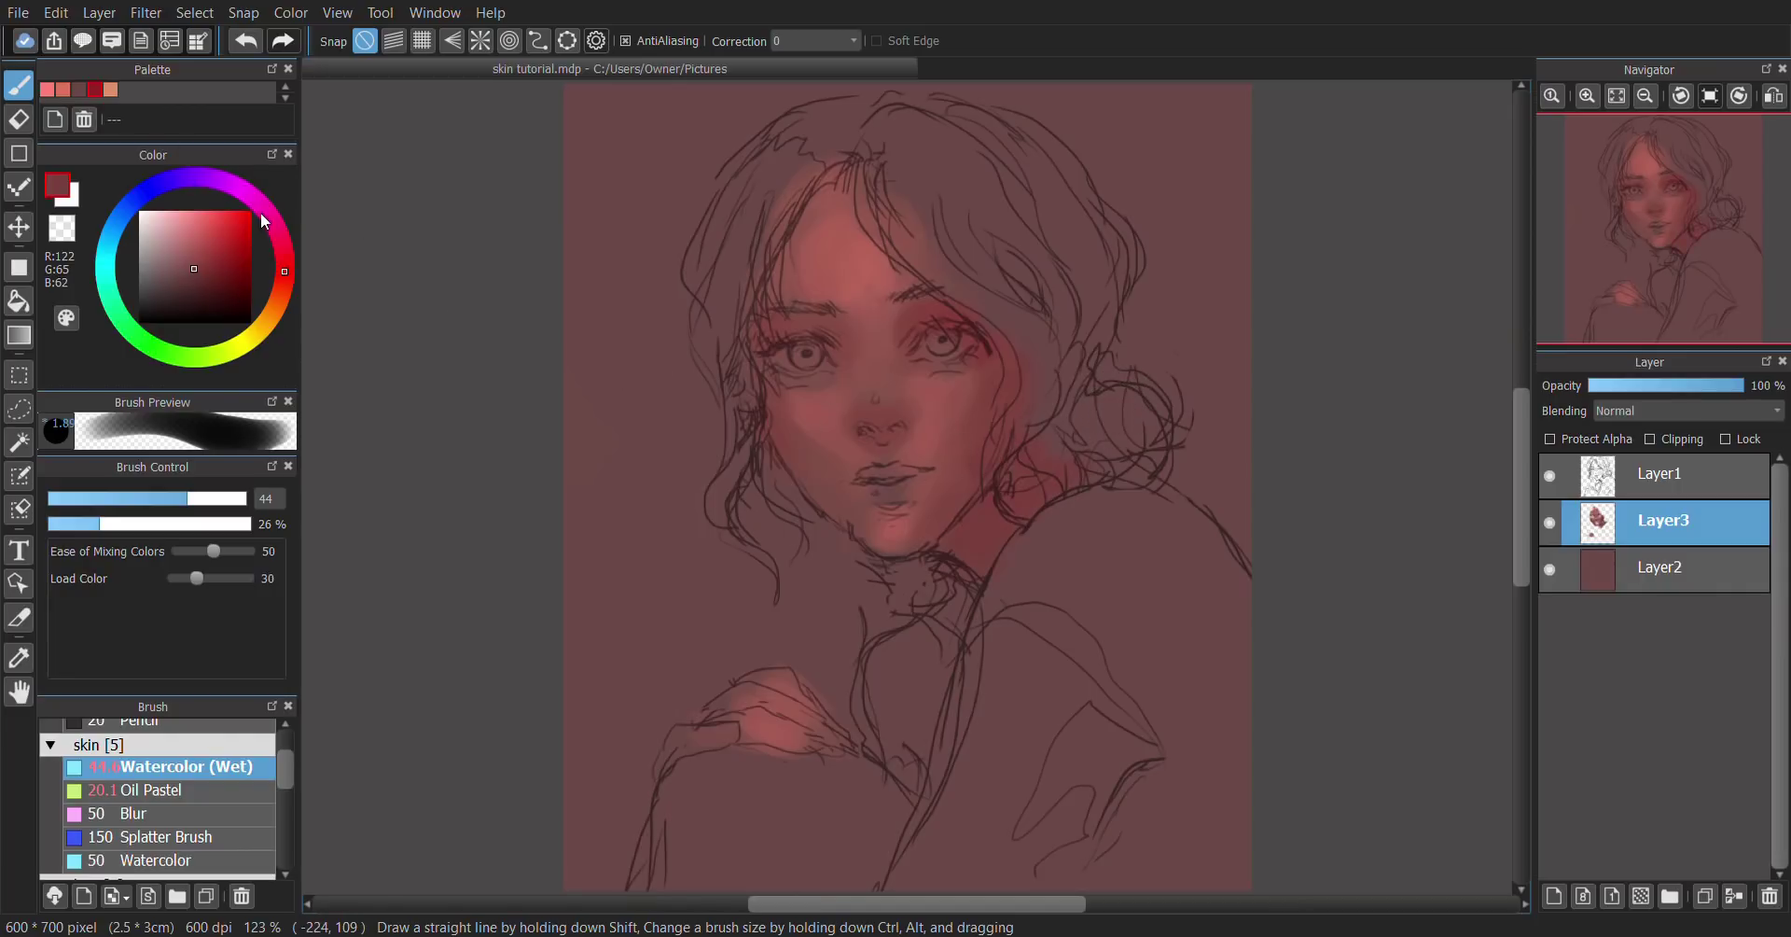
# Step: Paint a dark purplish-red shadow on the neck beneath the right jaw and ear, using brush sizes 25 and 43
pyautogui.click(206, 285)
pyautogui.moveTo(268, 241); pyautogui.dragTo(275, 222)
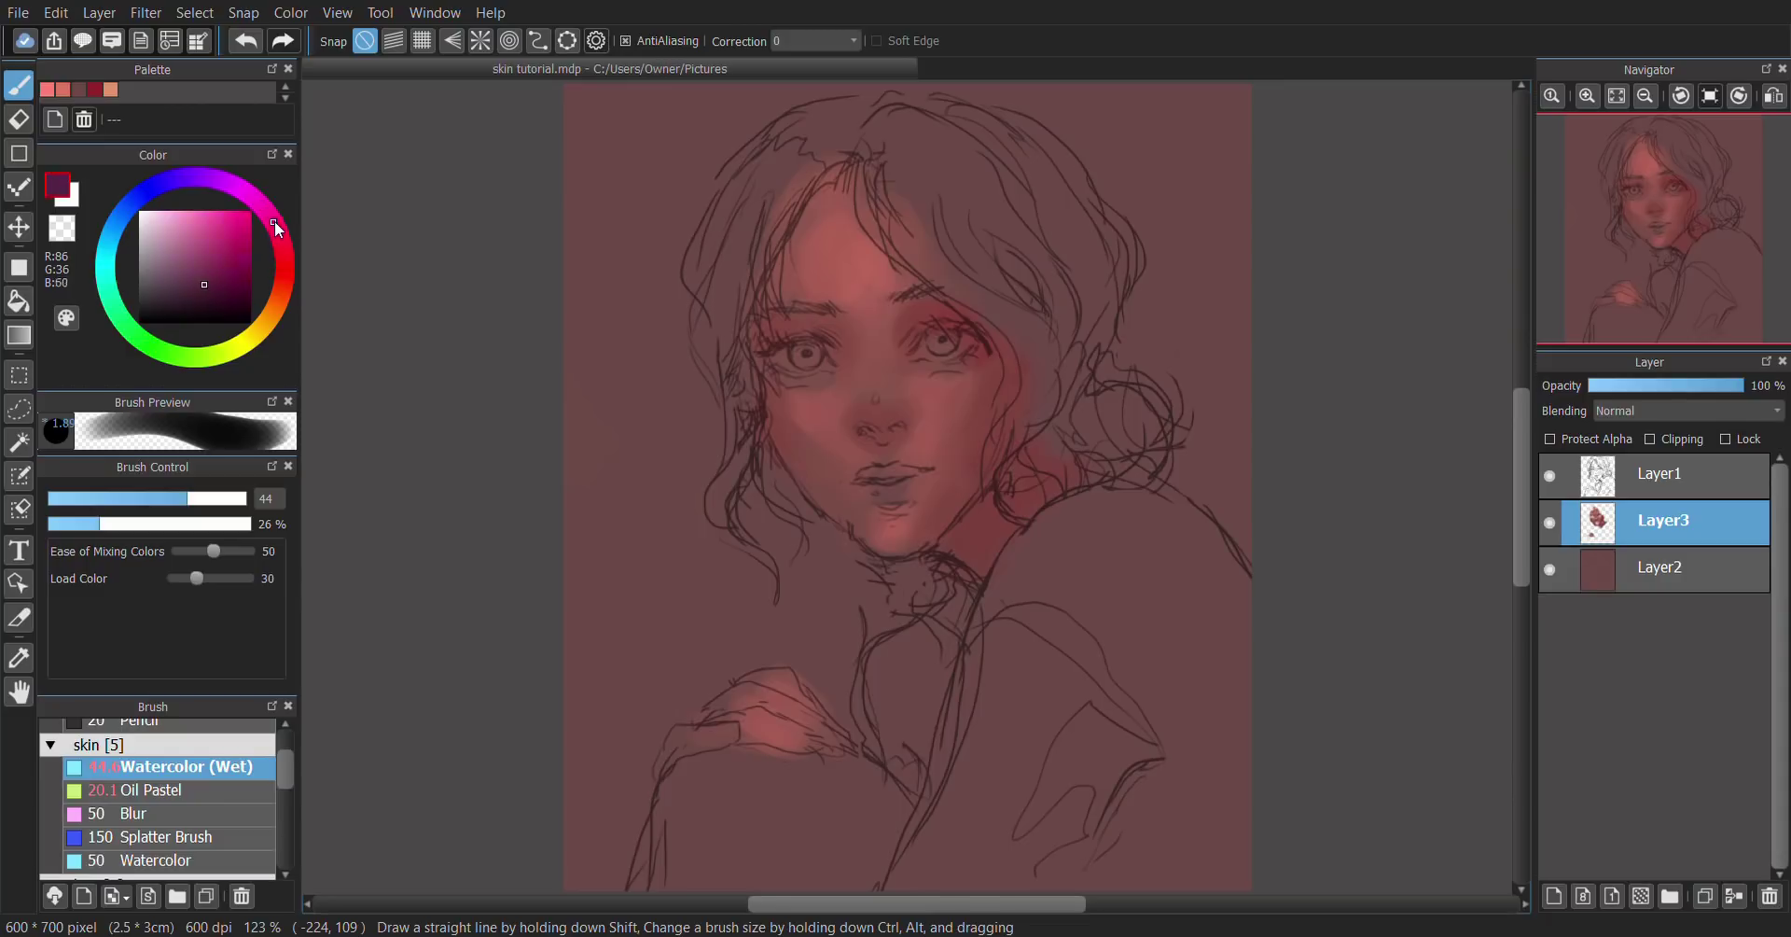
pyautogui.click(146, 504)
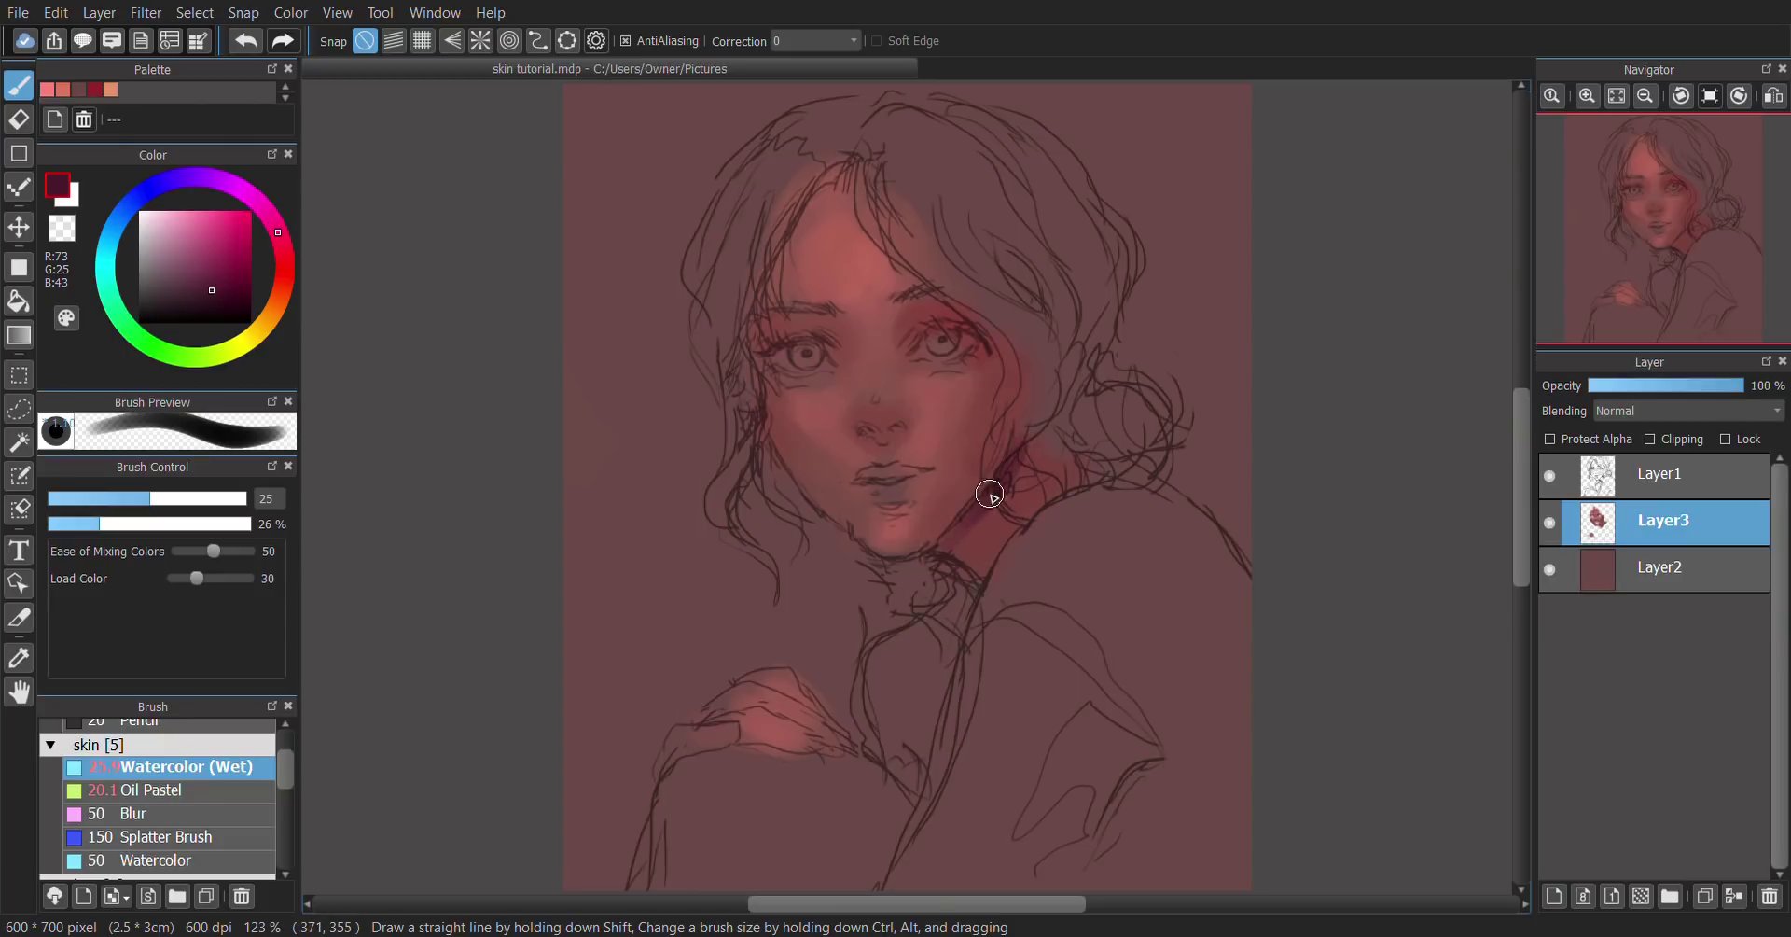
pyautogui.click(204, 297)
pyautogui.click(183, 501)
pyautogui.moveTo(185, 511); pyautogui.dragTo(186, 511)
pyautogui.moveTo(1040, 448)
pyautogui.mouseDown()
pyautogui.moveTo(1007, 500)
pyautogui.moveTo(1051, 469)
pyautogui.moveTo(1011, 513)
pyautogui.moveTo(1076, 460)
pyautogui.moveTo(1044, 500)
pyautogui.moveTo(1051, 461)
pyautogui.moveTo(1034, 449)
pyautogui.moveTo(1009, 506)
pyautogui.moveTo(1029, 517)
pyautogui.moveTo(989, 516)
pyautogui.moveTo(967, 567)
pyautogui.moveTo(1003, 502)
pyautogui.moveTo(960, 544)
pyautogui.moveTo(985, 517)
pyautogui.moveTo(1019, 495)
pyautogui.moveTo(970, 534)
pyautogui.moveTo(1016, 536)
pyautogui.moveTo(1043, 487)
pyautogui.moveTo(1051, 430)
pyautogui.mouseUp()
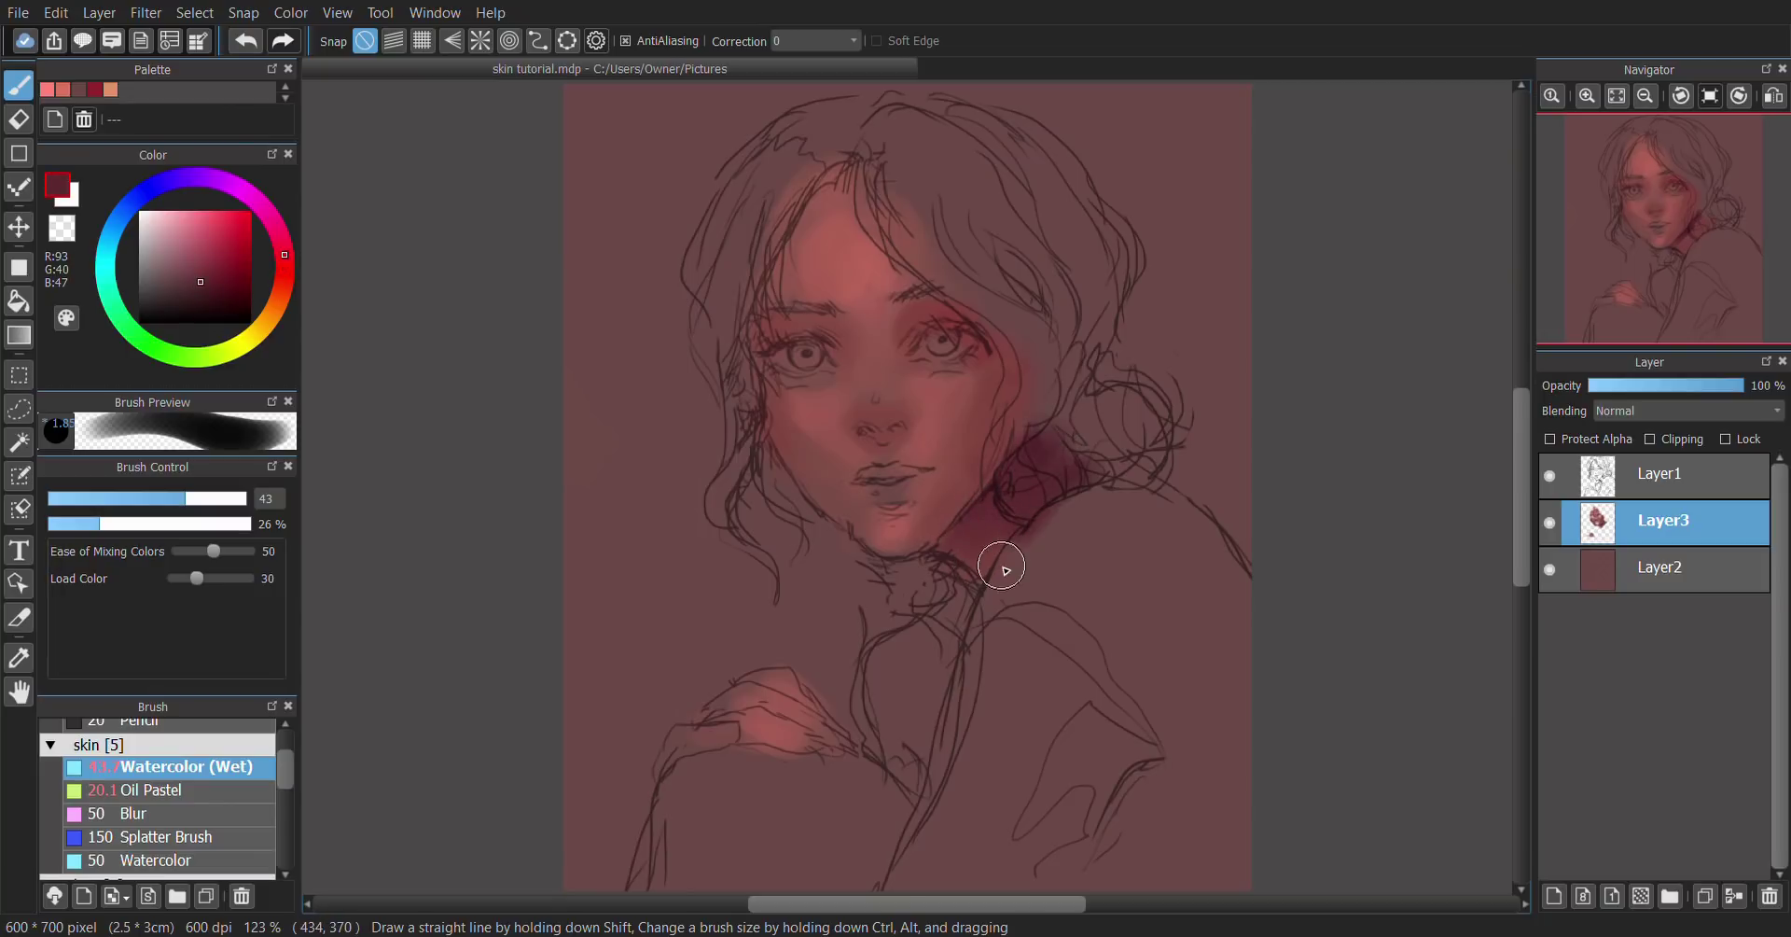
pyautogui.moveTo(1020, 550); pyautogui.dragTo(1032, 412)
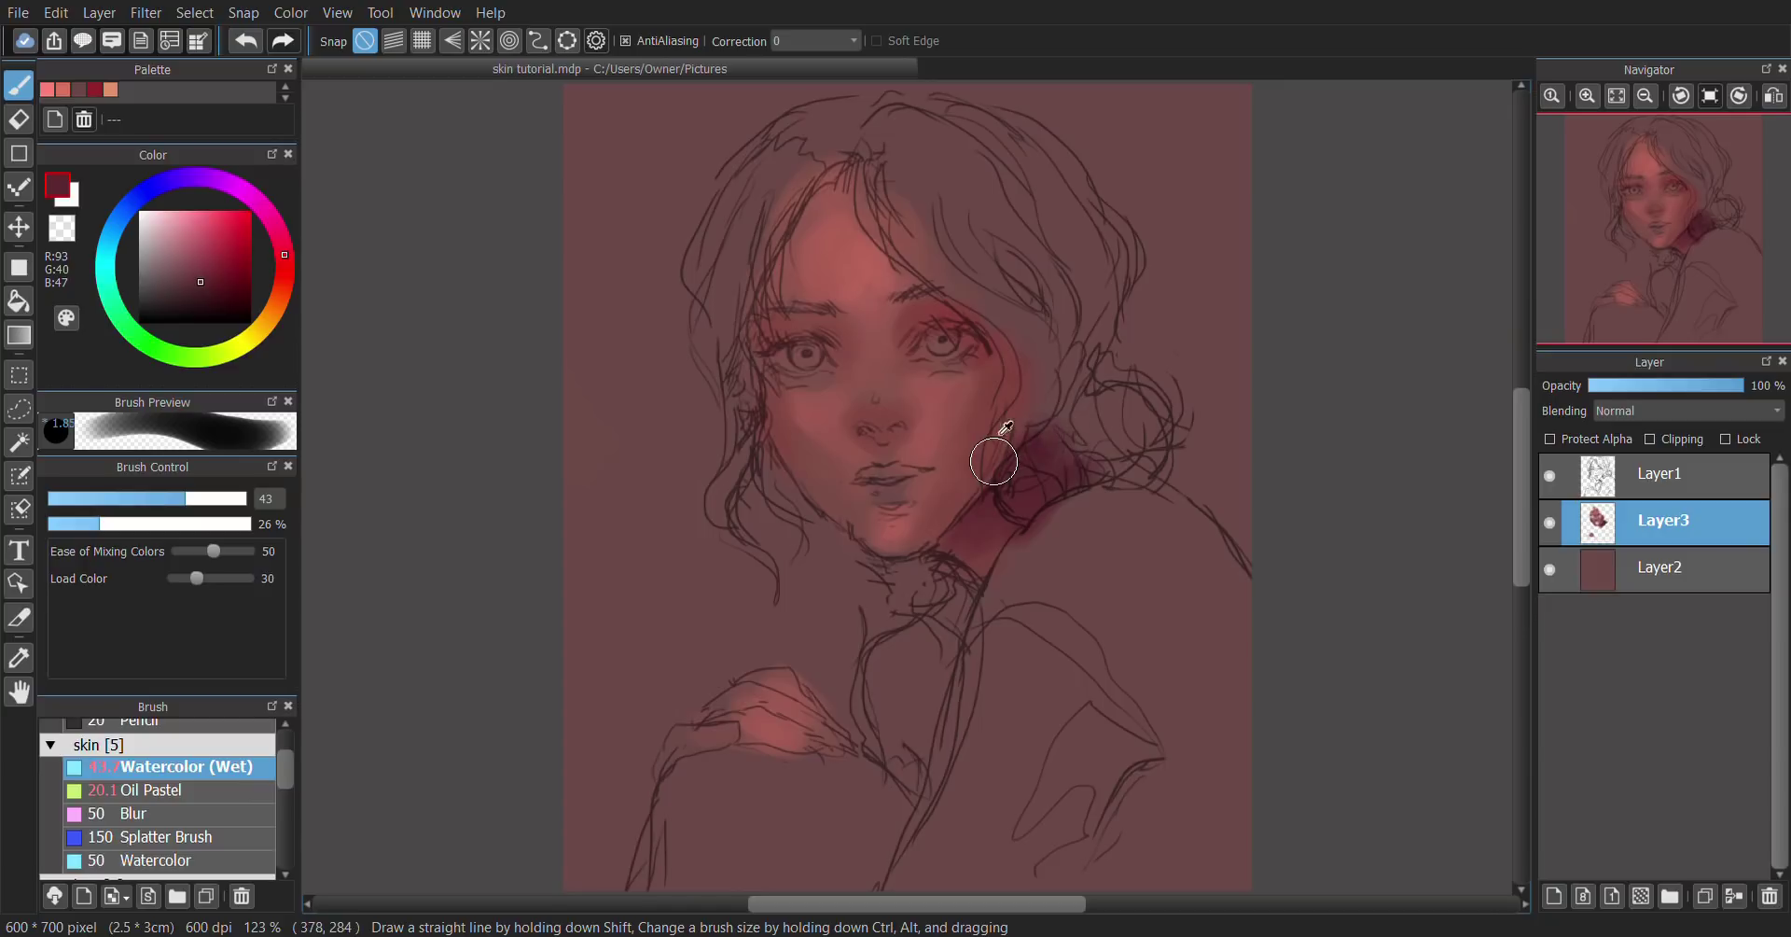
# Step: Warm the neck shadow with a dark red (RGB 120, 41, 40) and extend it down toward the collar
pyautogui.click(213, 274)
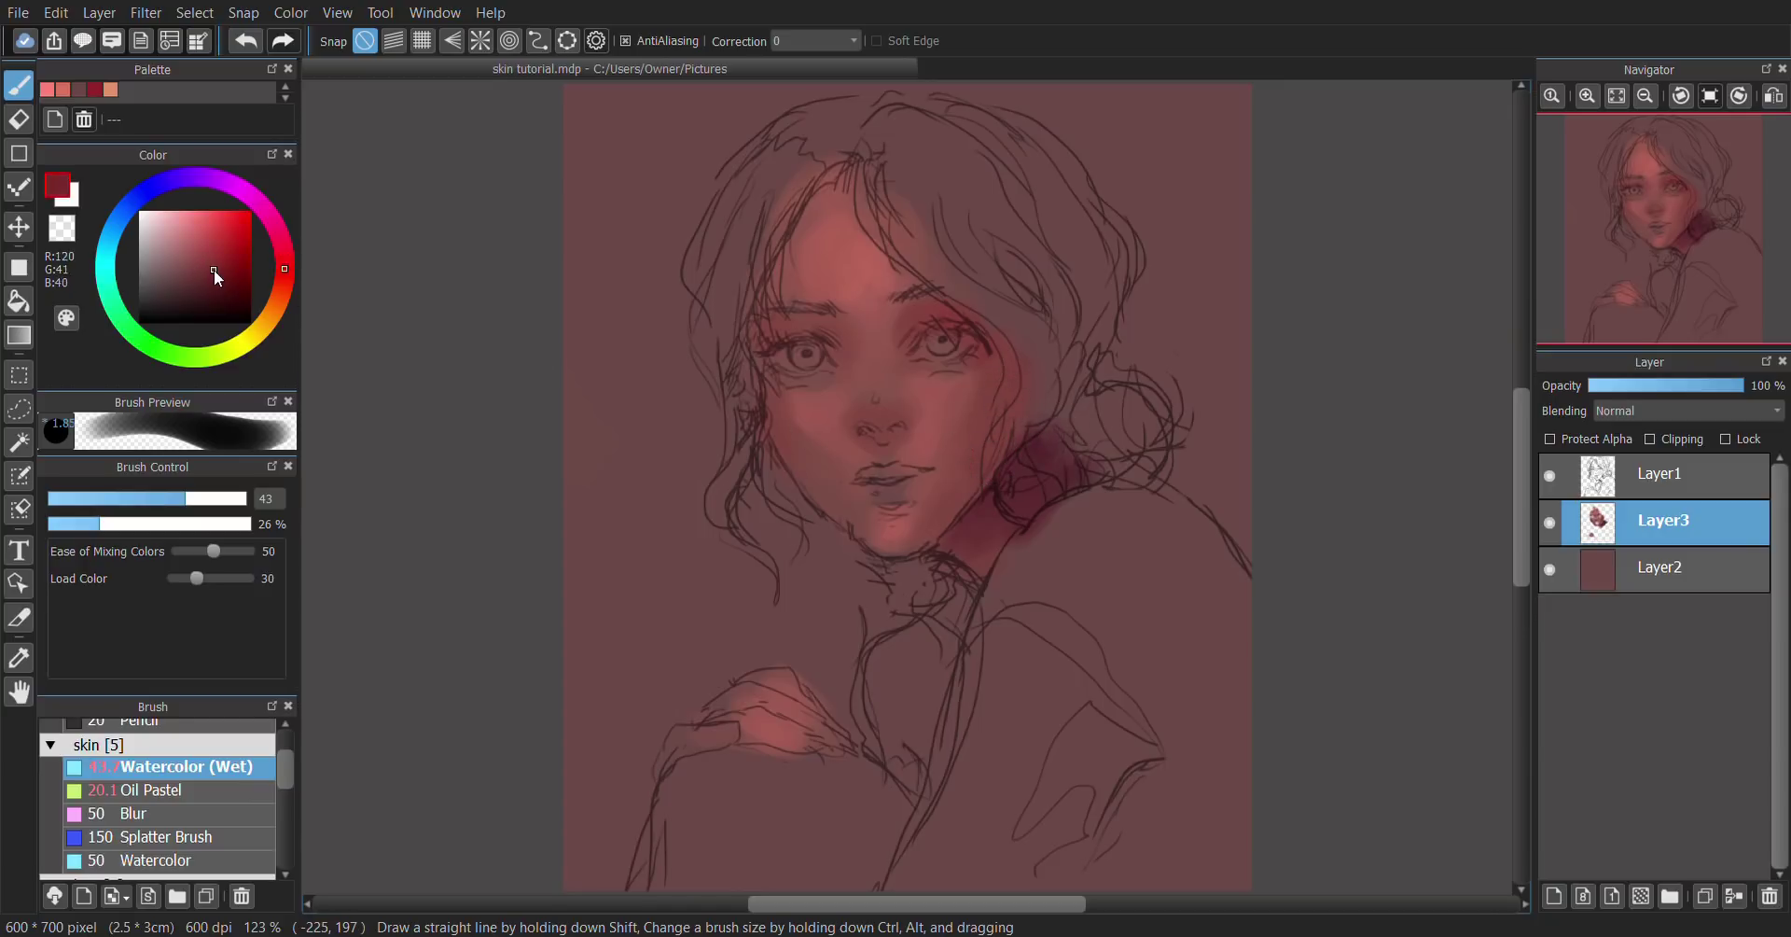
pyautogui.moveTo(1013, 502)
pyautogui.mouseDown()
pyautogui.moveTo(953, 546)
pyautogui.moveTo(1014, 530)
pyautogui.mouseUp()
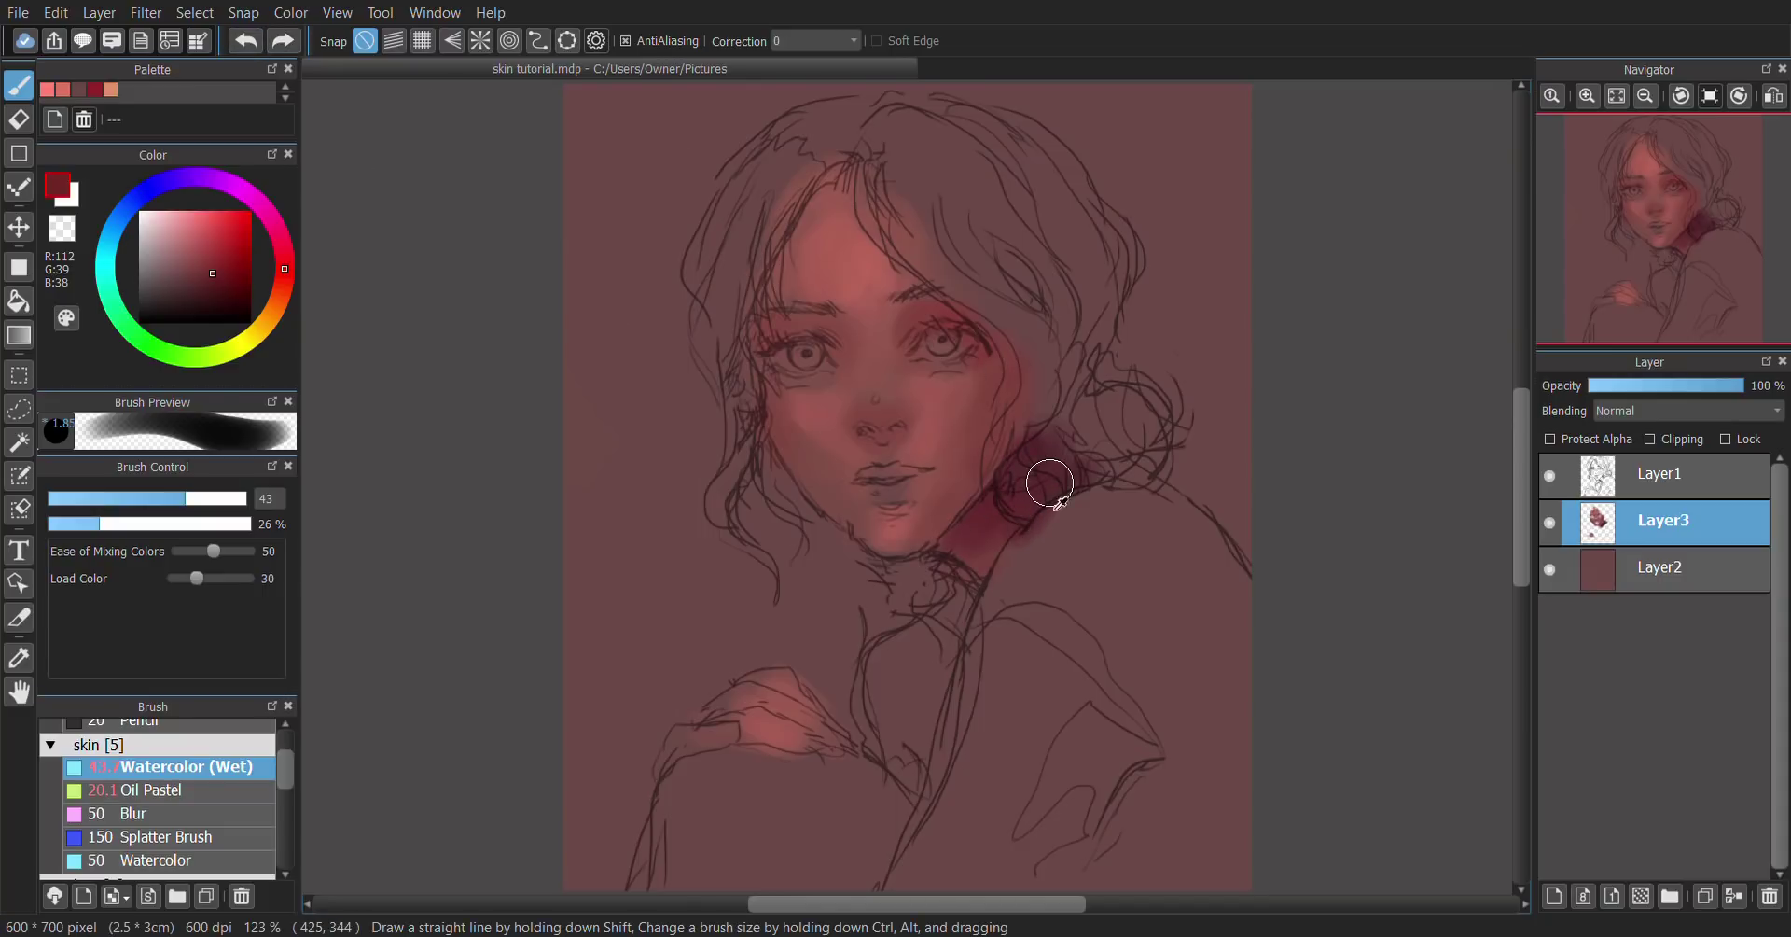
pyautogui.moveTo(993, 539)
pyautogui.mouseDown()
pyautogui.moveTo(1013, 498)
pyautogui.moveTo(926, 545)
pyautogui.moveTo(955, 537)
pyautogui.moveTo(954, 557)
pyautogui.moveTo(982, 562)
pyautogui.moveTo(1035, 526)
pyautogui.moveTo(971, 591)
pyautogui.mouseUp()
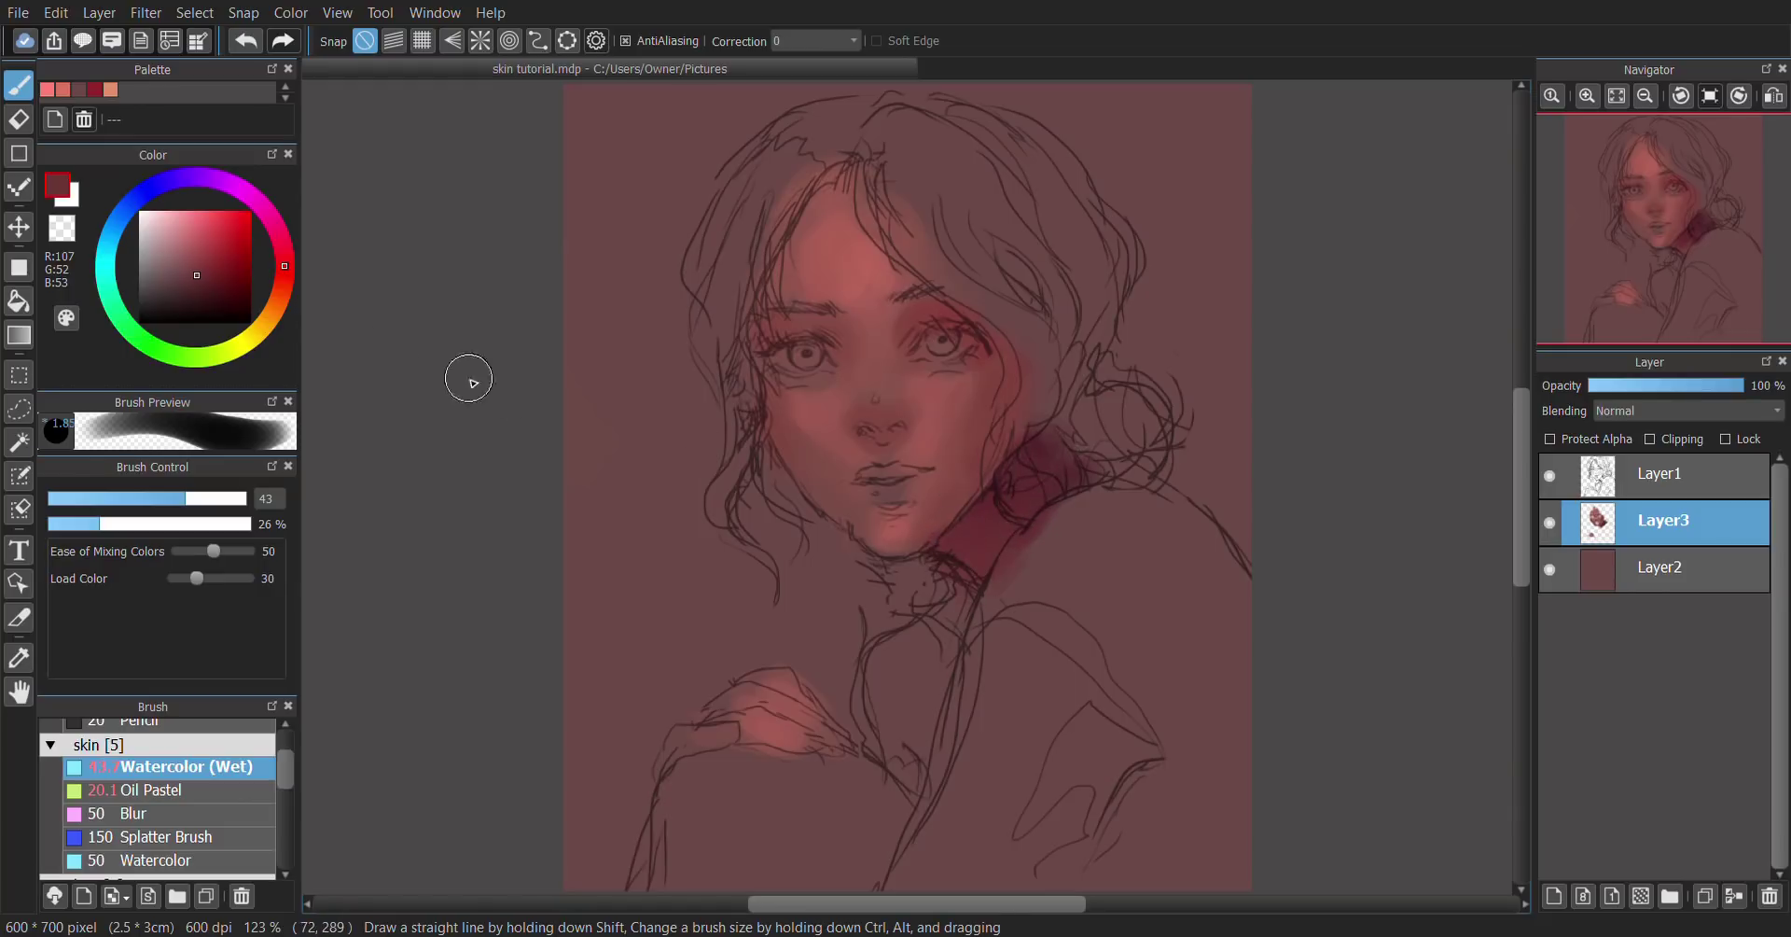
# Step: Redden the tip of the nose with the palette's dark red (RGB 145, 36, 39) at brush size 23
pyautogui.moveTo(135, 507); pyautogui.dragTo(126, 504)
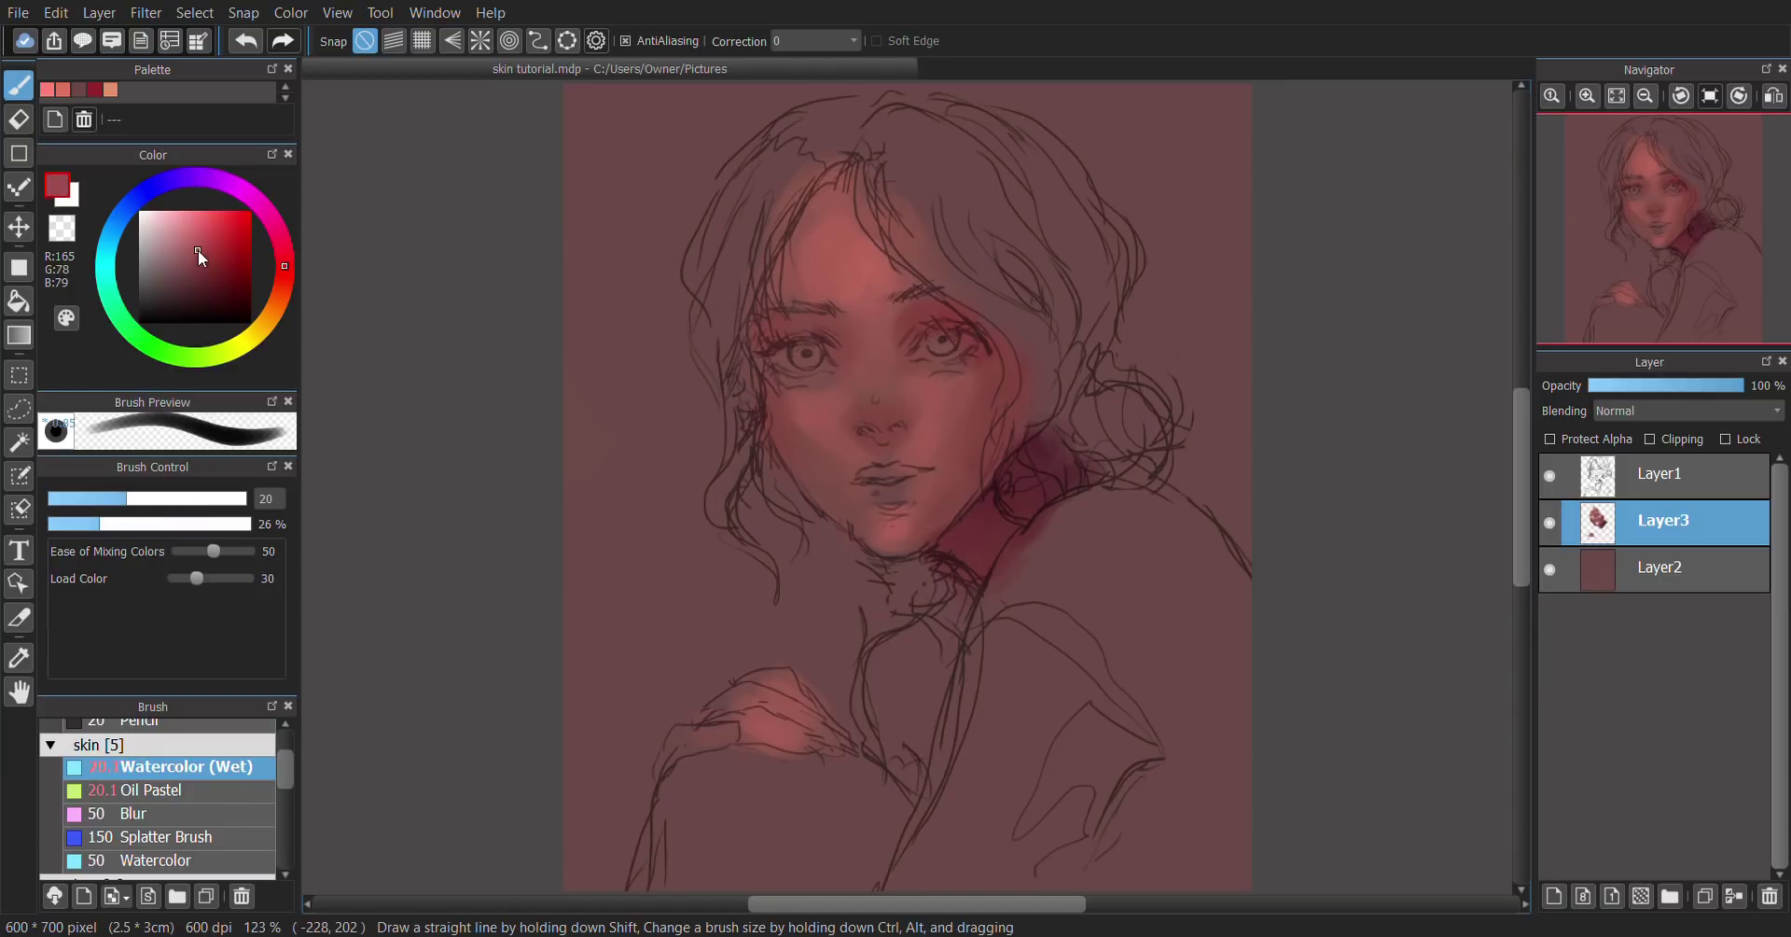
pyautogui.click(94, 88)
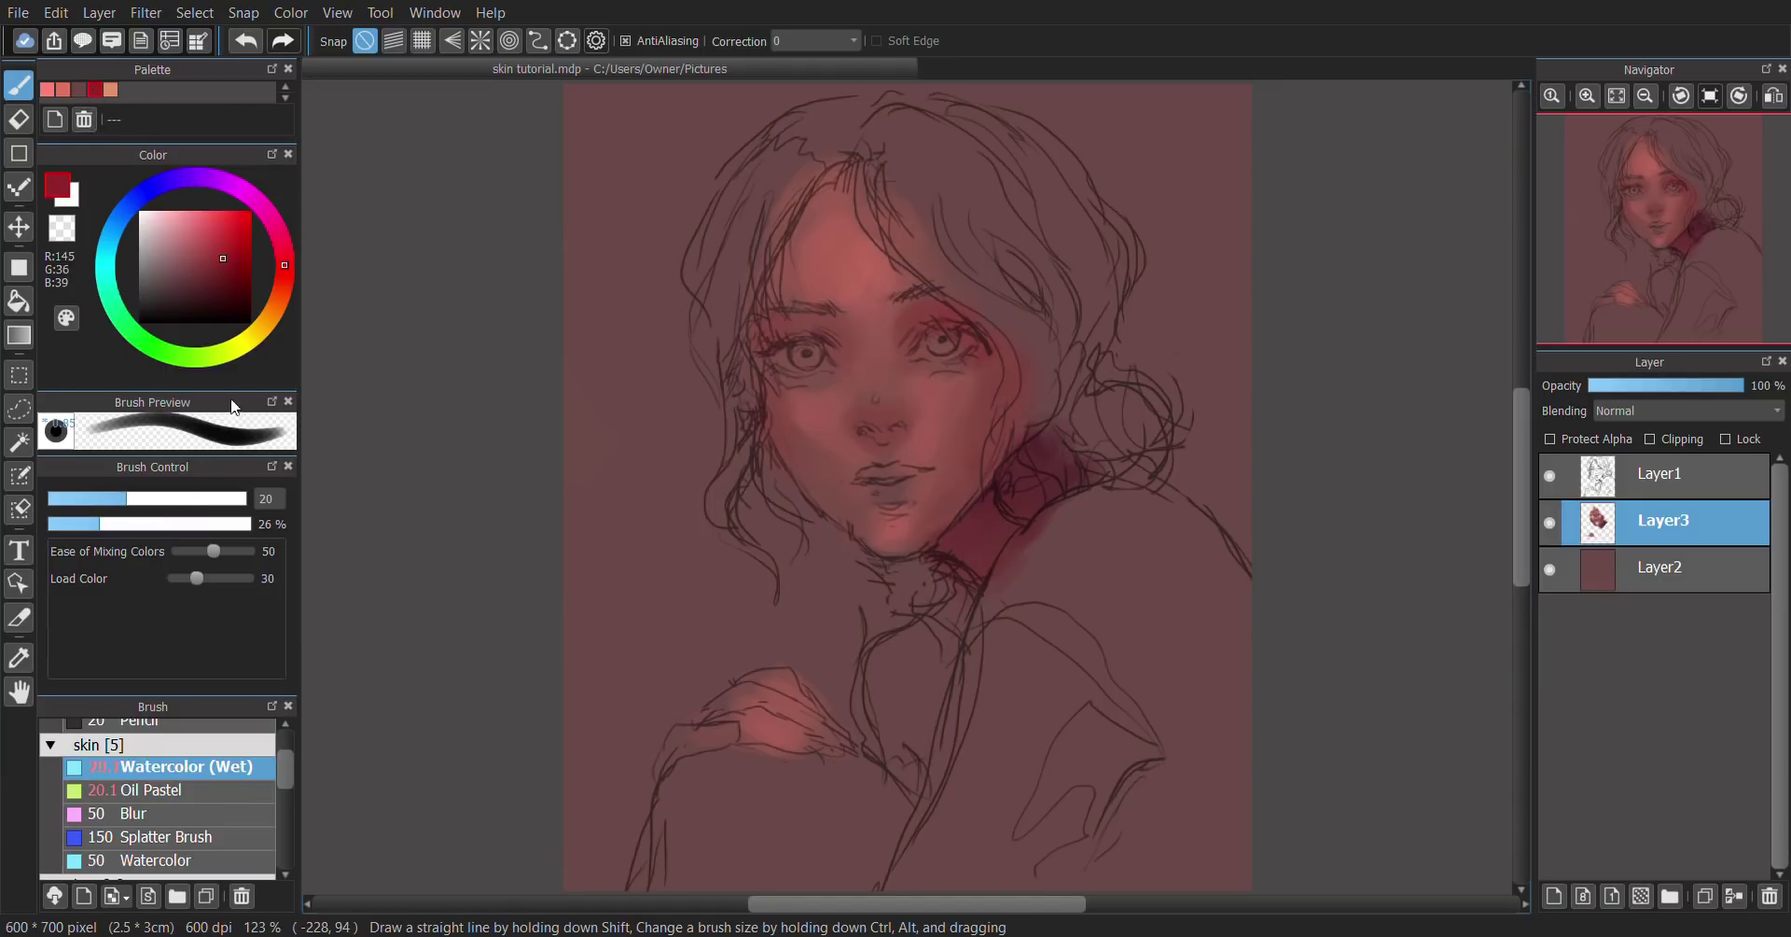
pyautogui.click(147, 505)
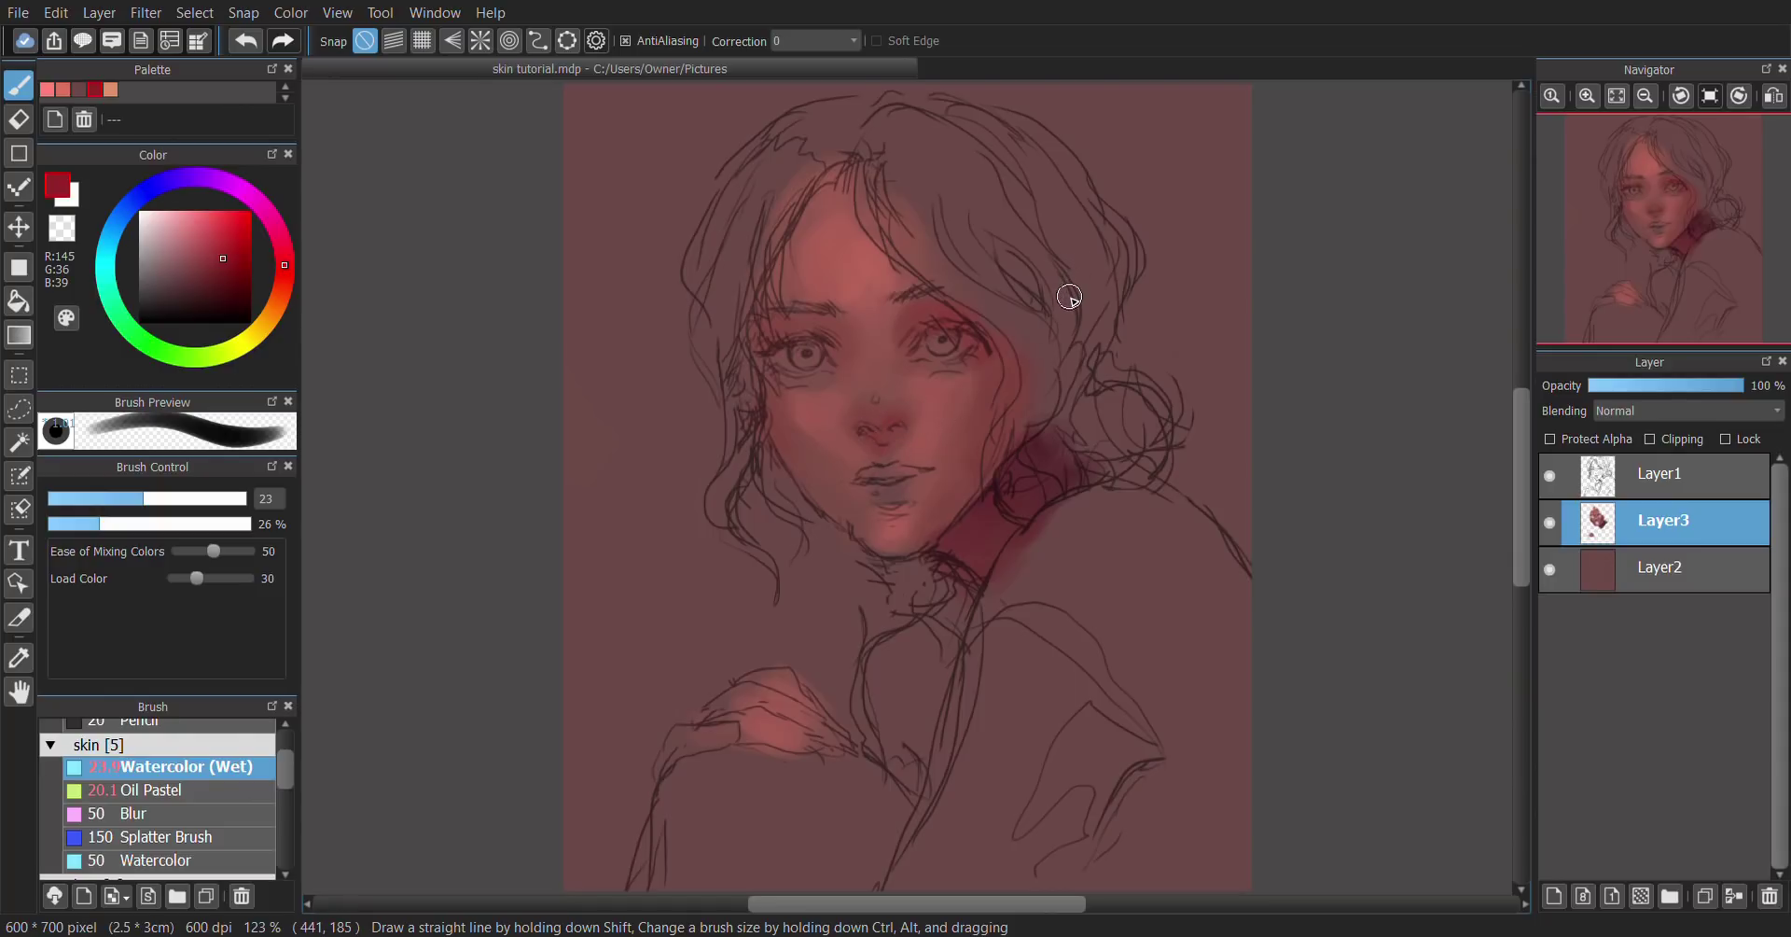
pyautogui.moveTo(584, 435); pyautogui.dragTo(615, 436)
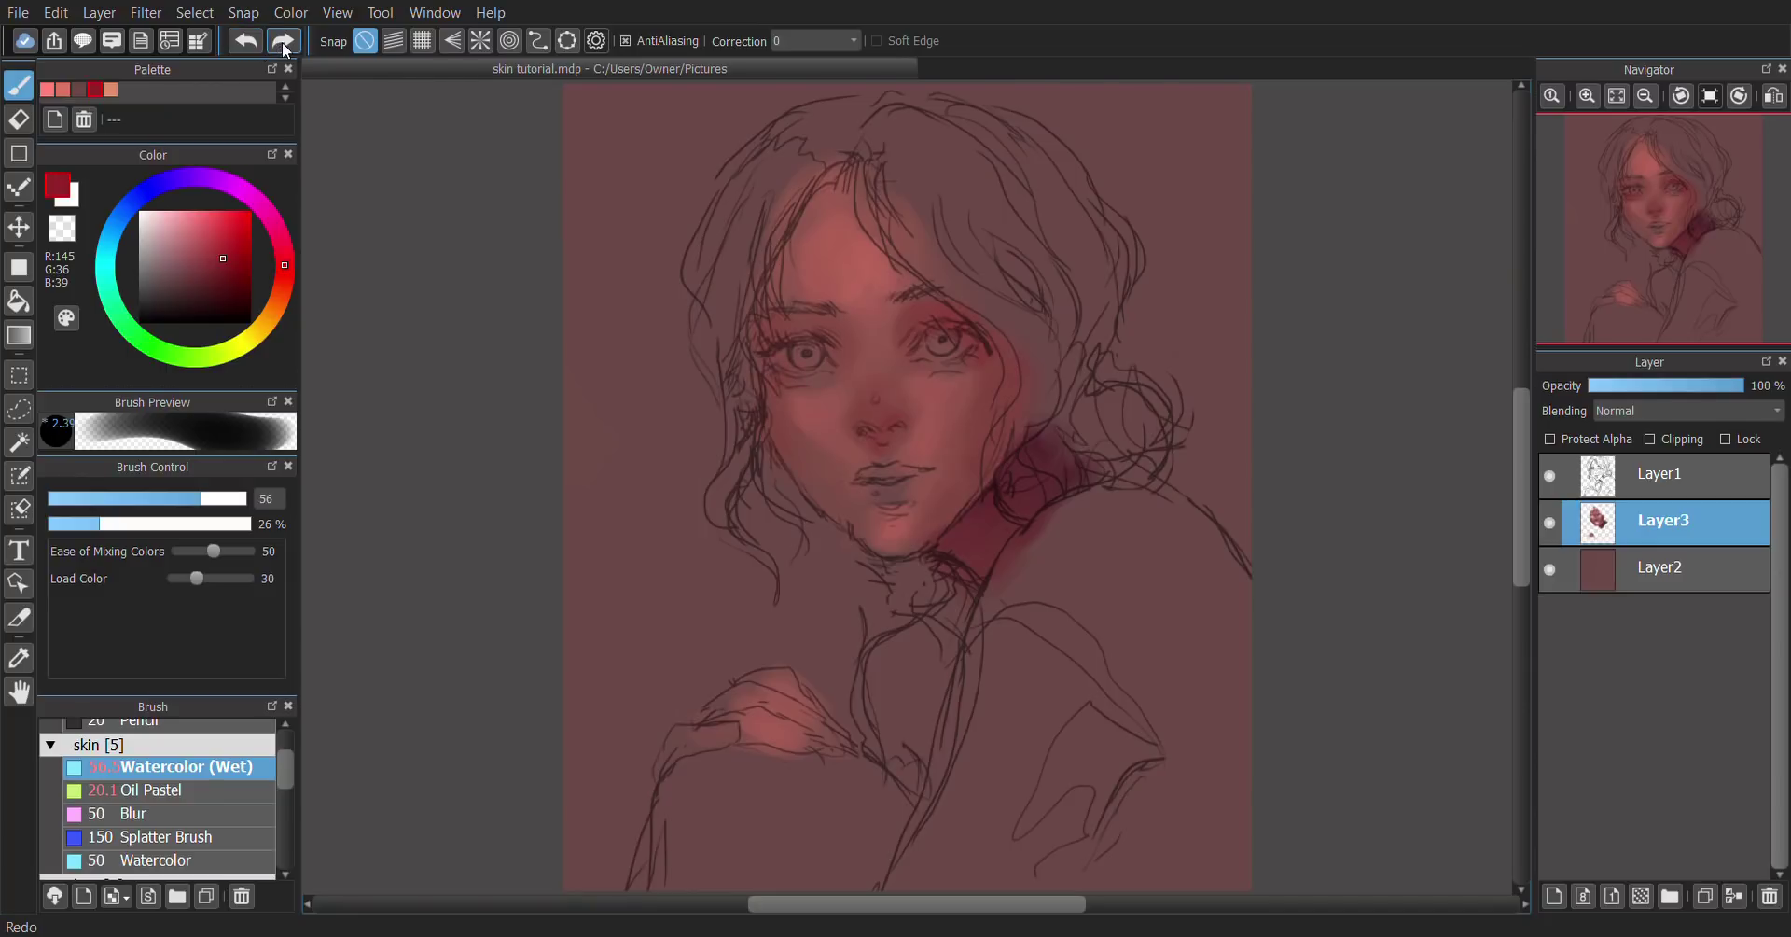
# Step: Tint the knuckles and edges of the hand with the dark red at size 56 and blend with a tone sampled from the hand
pyautogui.moveTo(775, 695)
pyautogui.mouseDown()
pyautogui.moveTo(702, 737)
pyautogui.moveTo(734, 726)
pyautogui.moveTo(655, 759)
pyautogui.moveTo(774, 683)
pyautogui.moveTo(767, 708)
pyautogui.moveTo(766, 678)
pyautogui.moveTo(732, 740)
pyautogui.moveTo(670, 761)
pyautogui.moveTo(774, 664)
pyautogui.moveTo(802, 680)
pyautogui.mouseUp()
pyautogui.keyDown('alt'); pyautogui.click(771, 715); pyautogui.keyUp('alt')
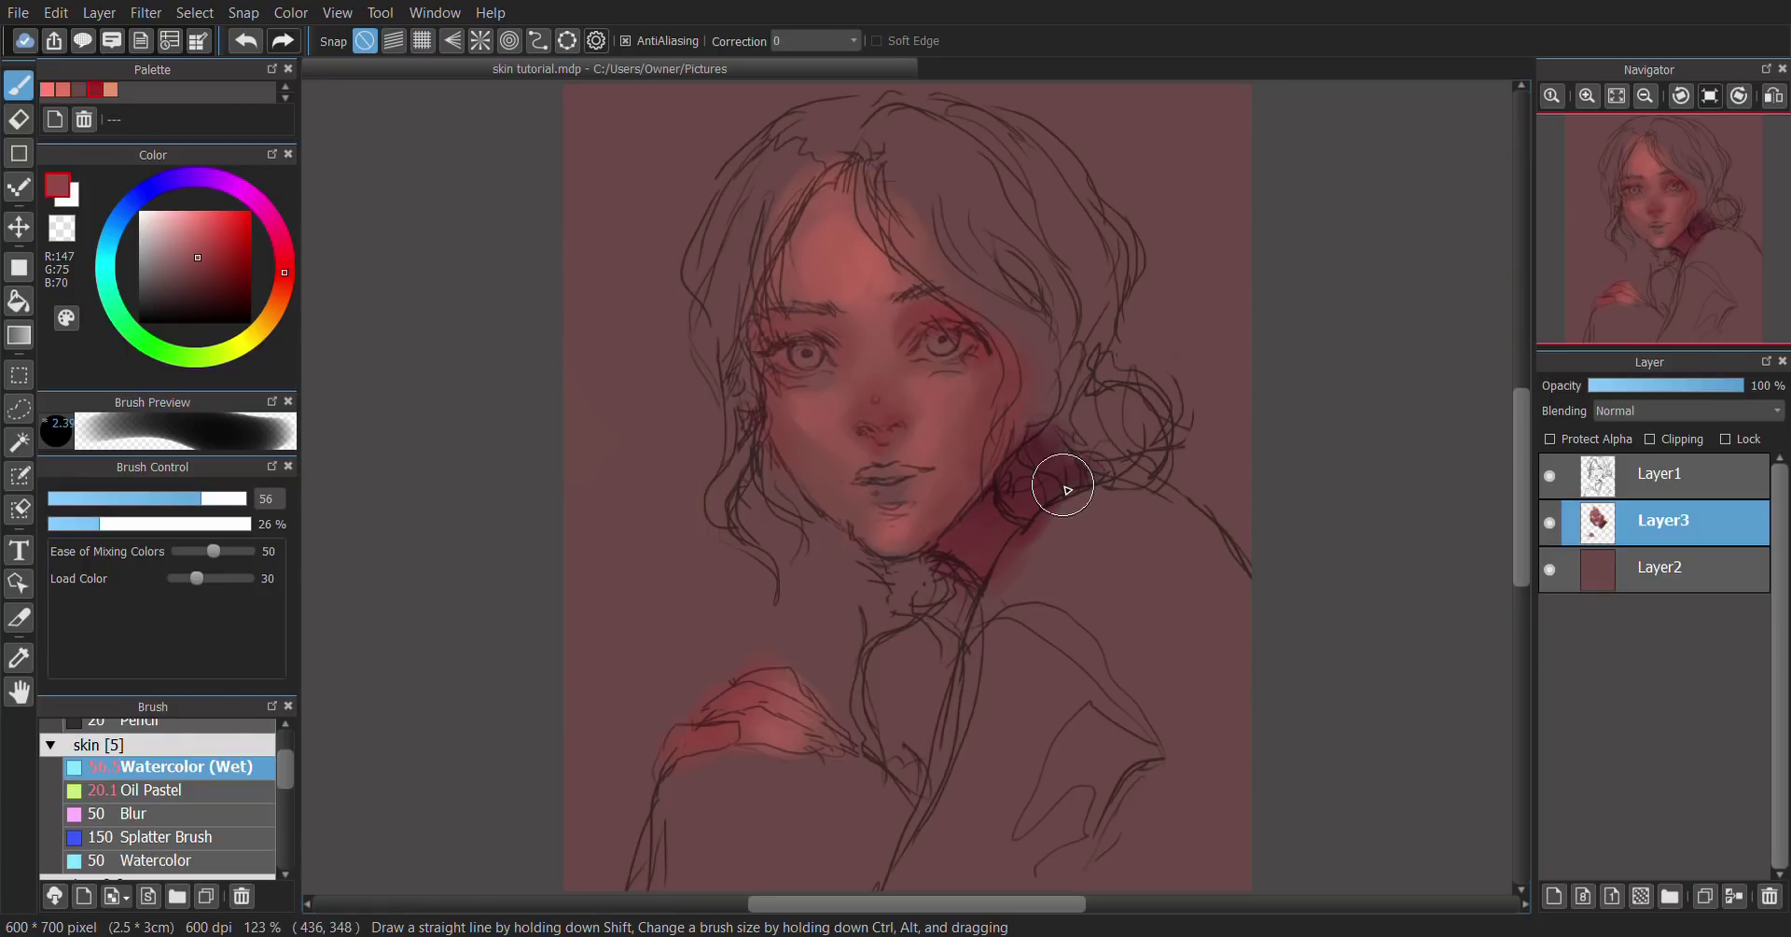
# Step: Paint peach highlights (palette colour RGB 228, 146, 105) on the right cheek and between the eyebrows at brush size 36, 32% opacity
pyautogui.scroll(3, 1064, 486)
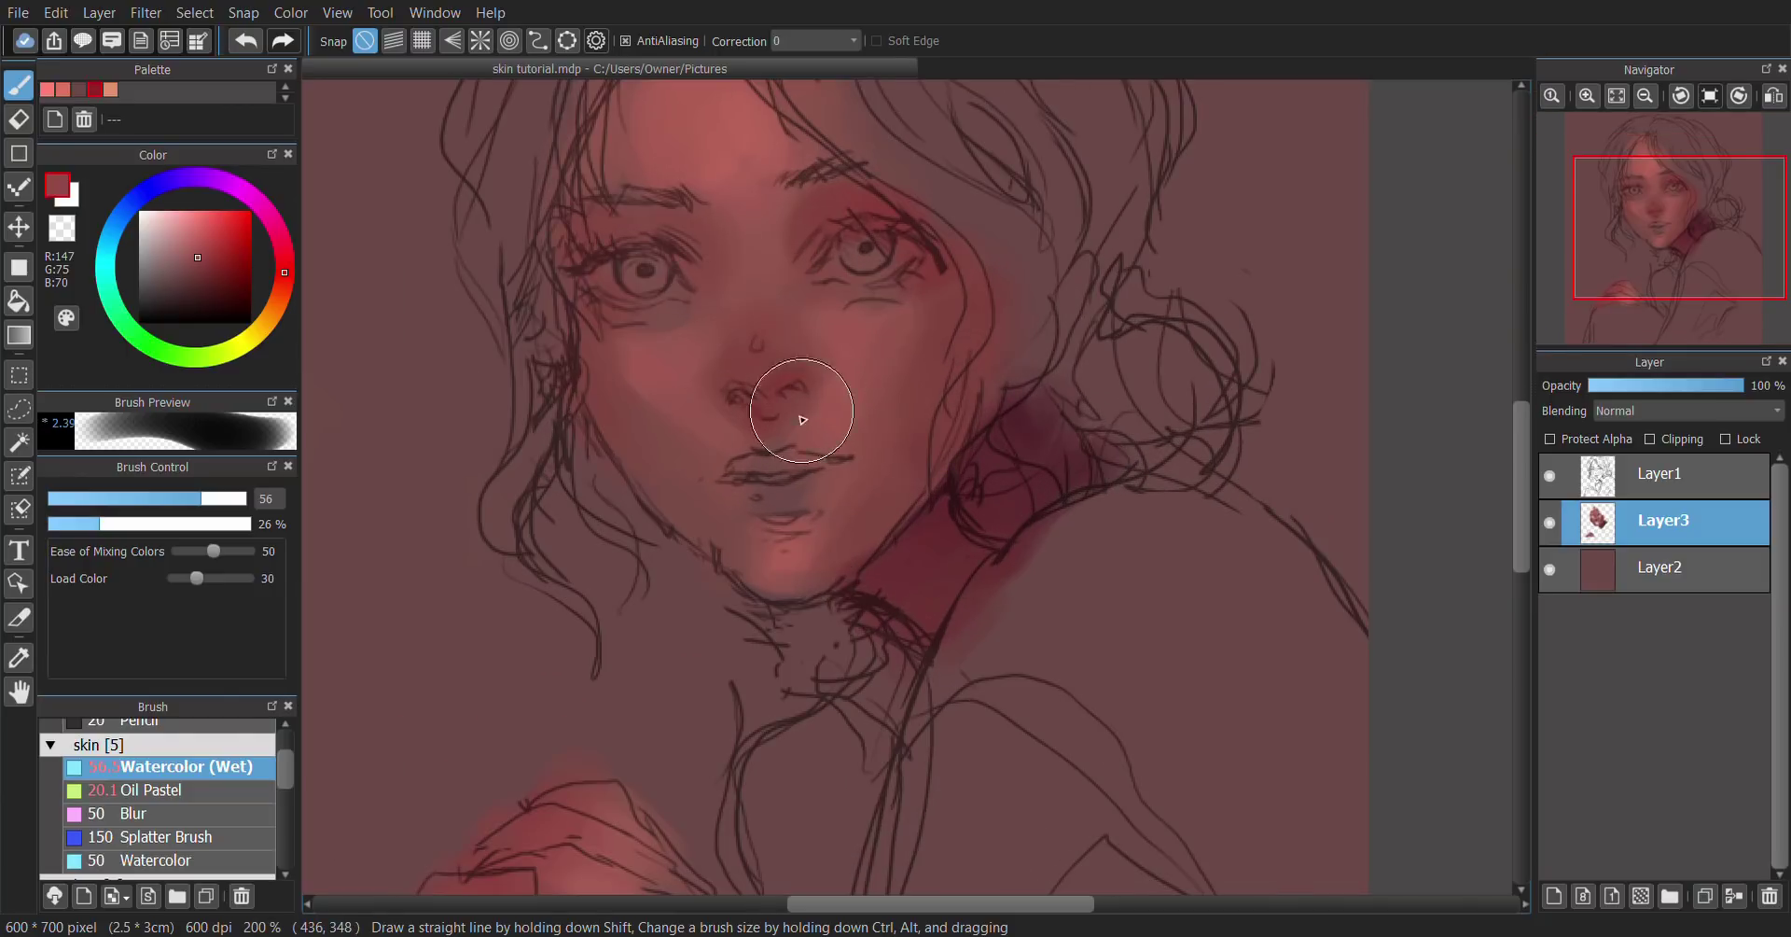
pyautogui.moveTo(867, 399); pyautogui.dragTo(876, 416)
pyautogui.moveTo(968, 502)
pyautogui.mouseDown()
pyautogui.moveTo(995, 513)
pyautogui.moveTo(1027, 352)
pyautogui.mouseUp()
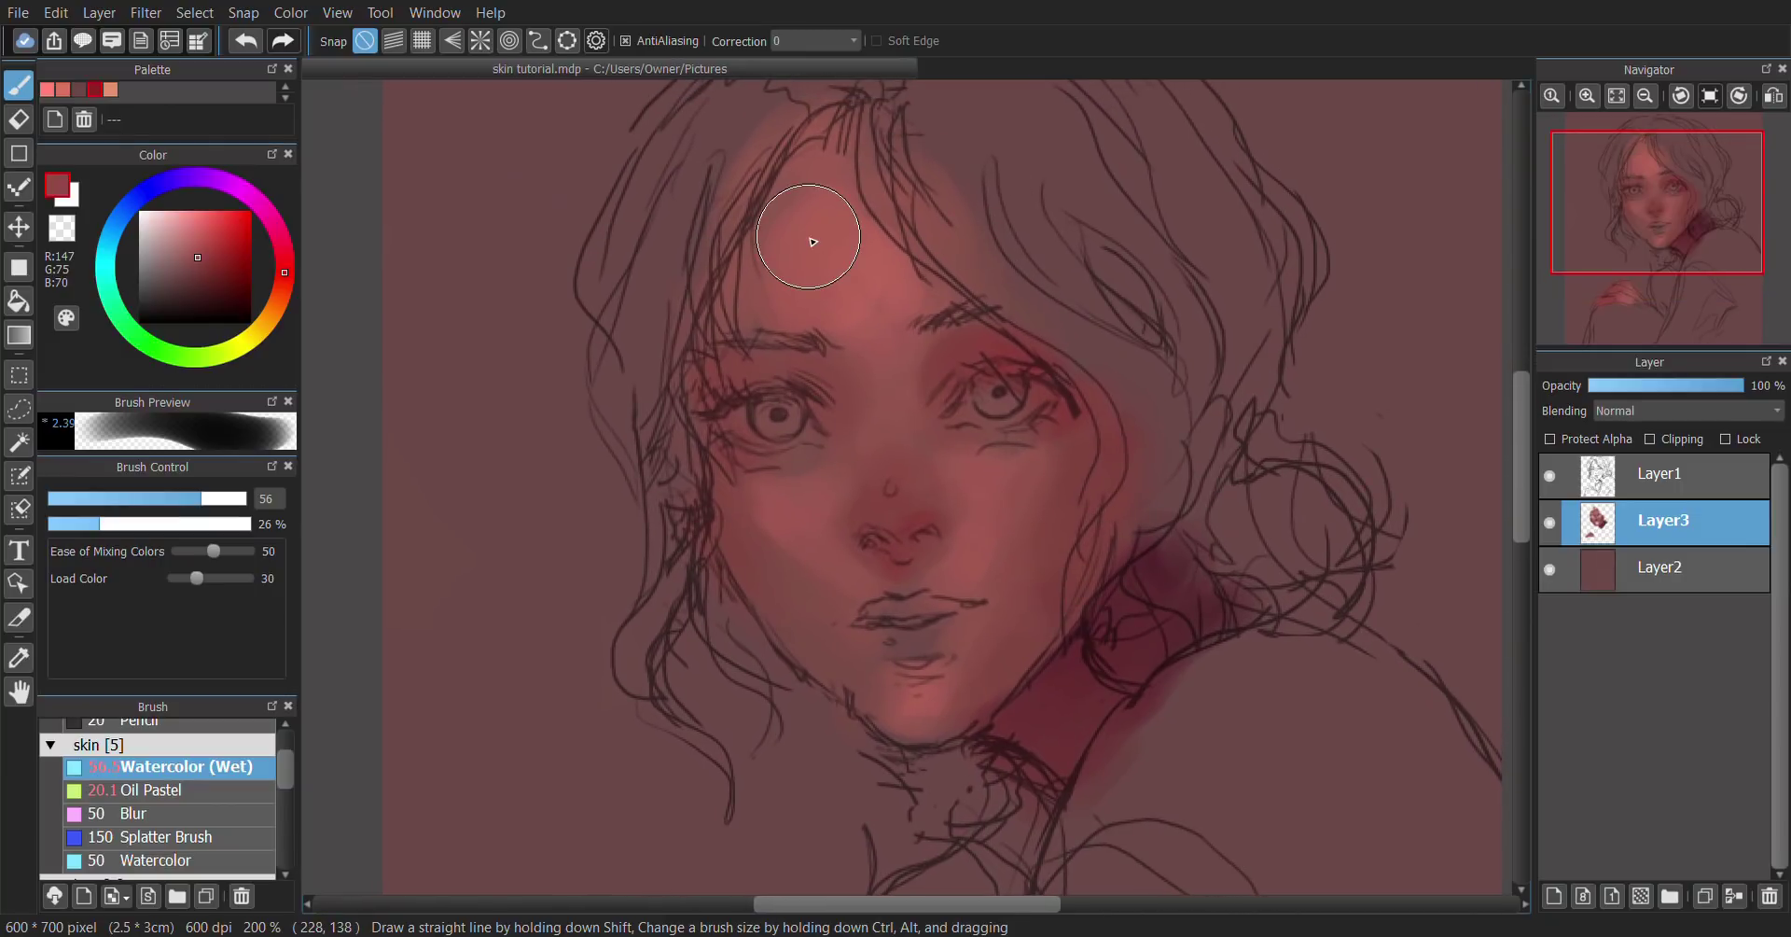
pyautogui.keyDown('alt'); pyautogui.click(900, 289); pyautogui.keyUp('alt')
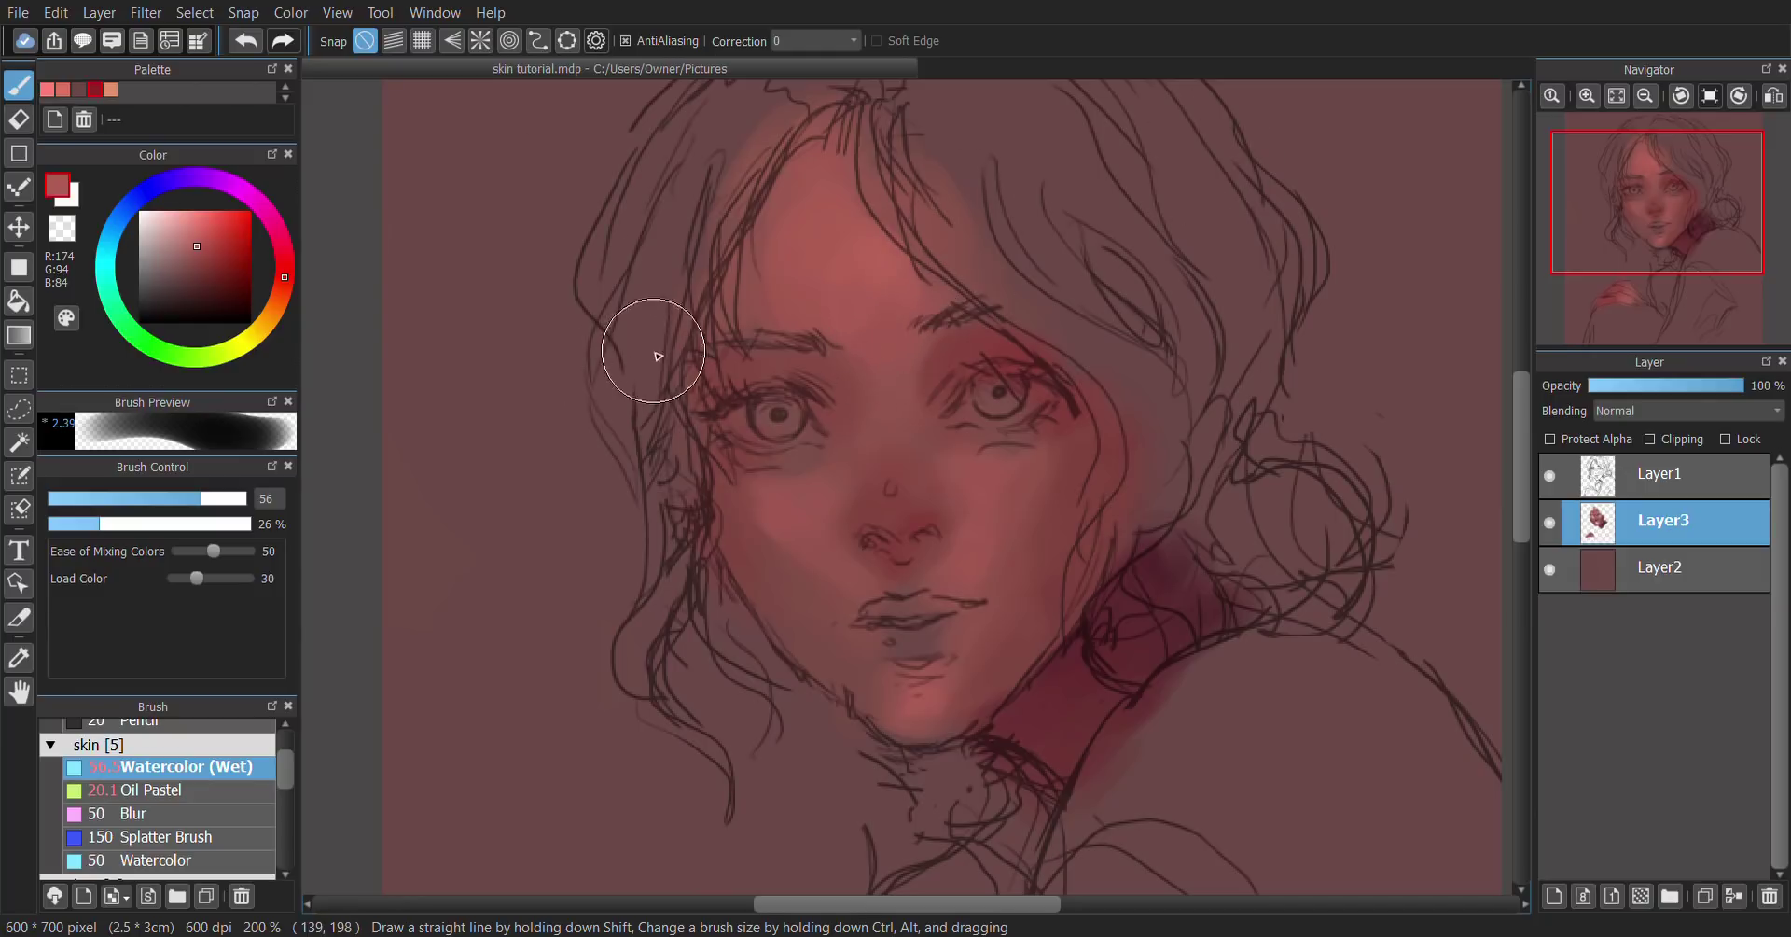
pyautogui.click(109, 88)
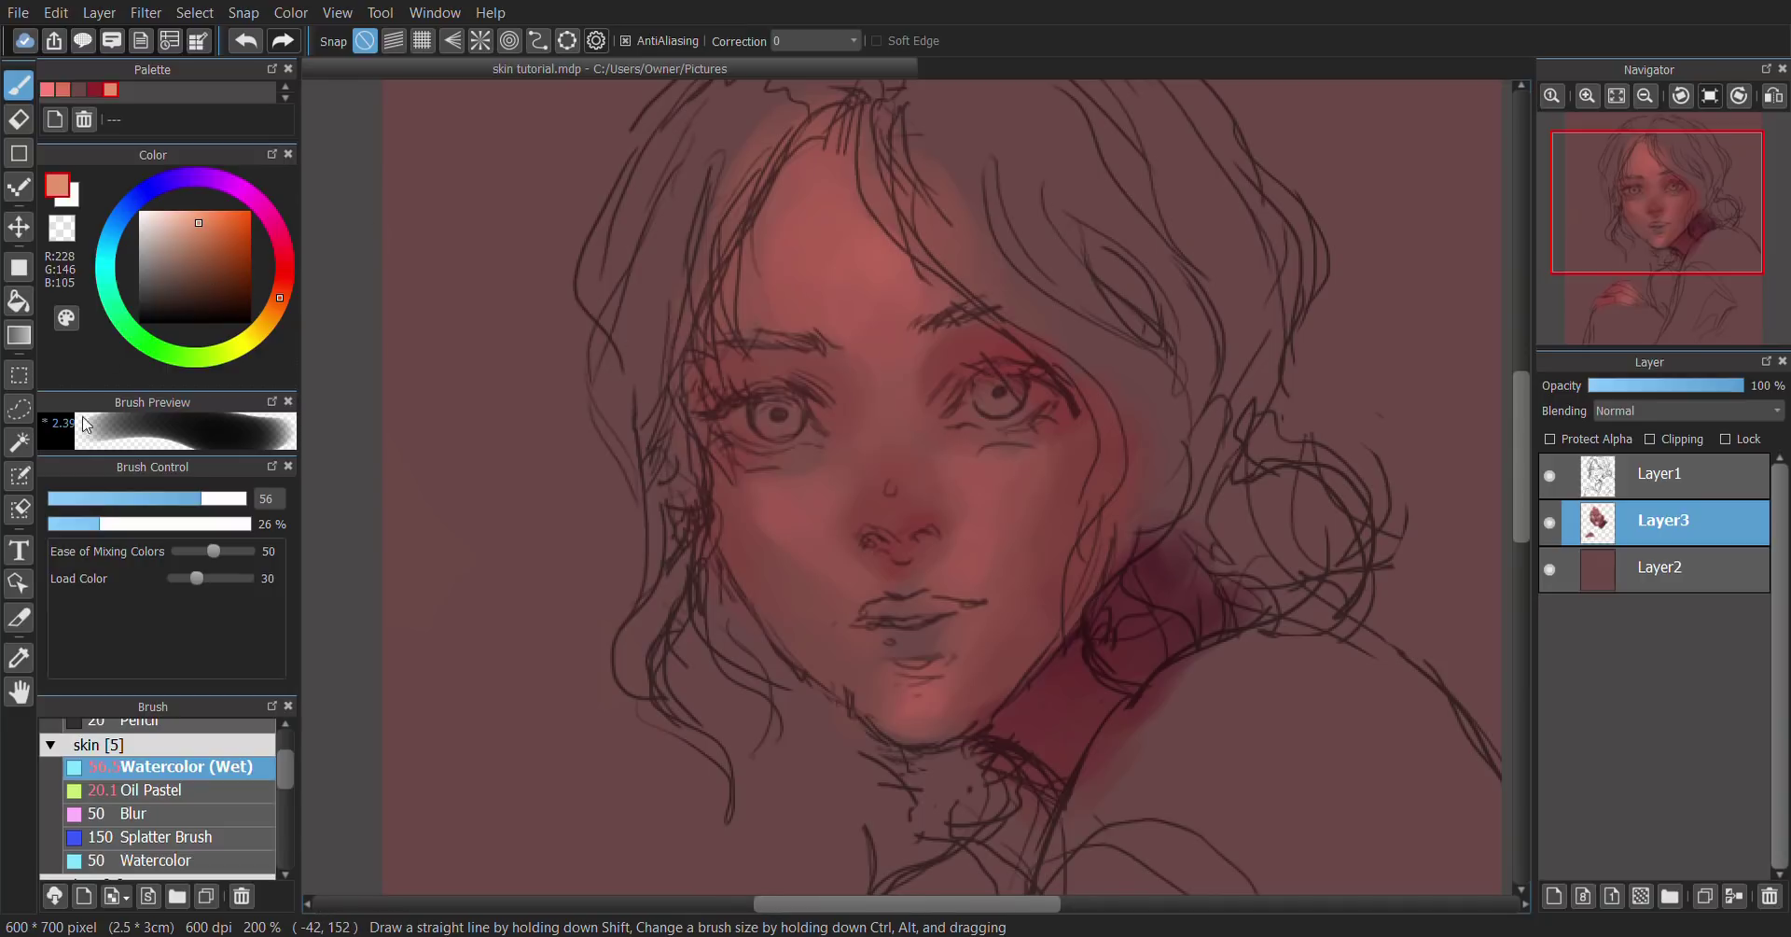
pyautogui.moveTo(114, 498); pyautogui.dragTo(135, 498)
pyautogui.click(150, 524)
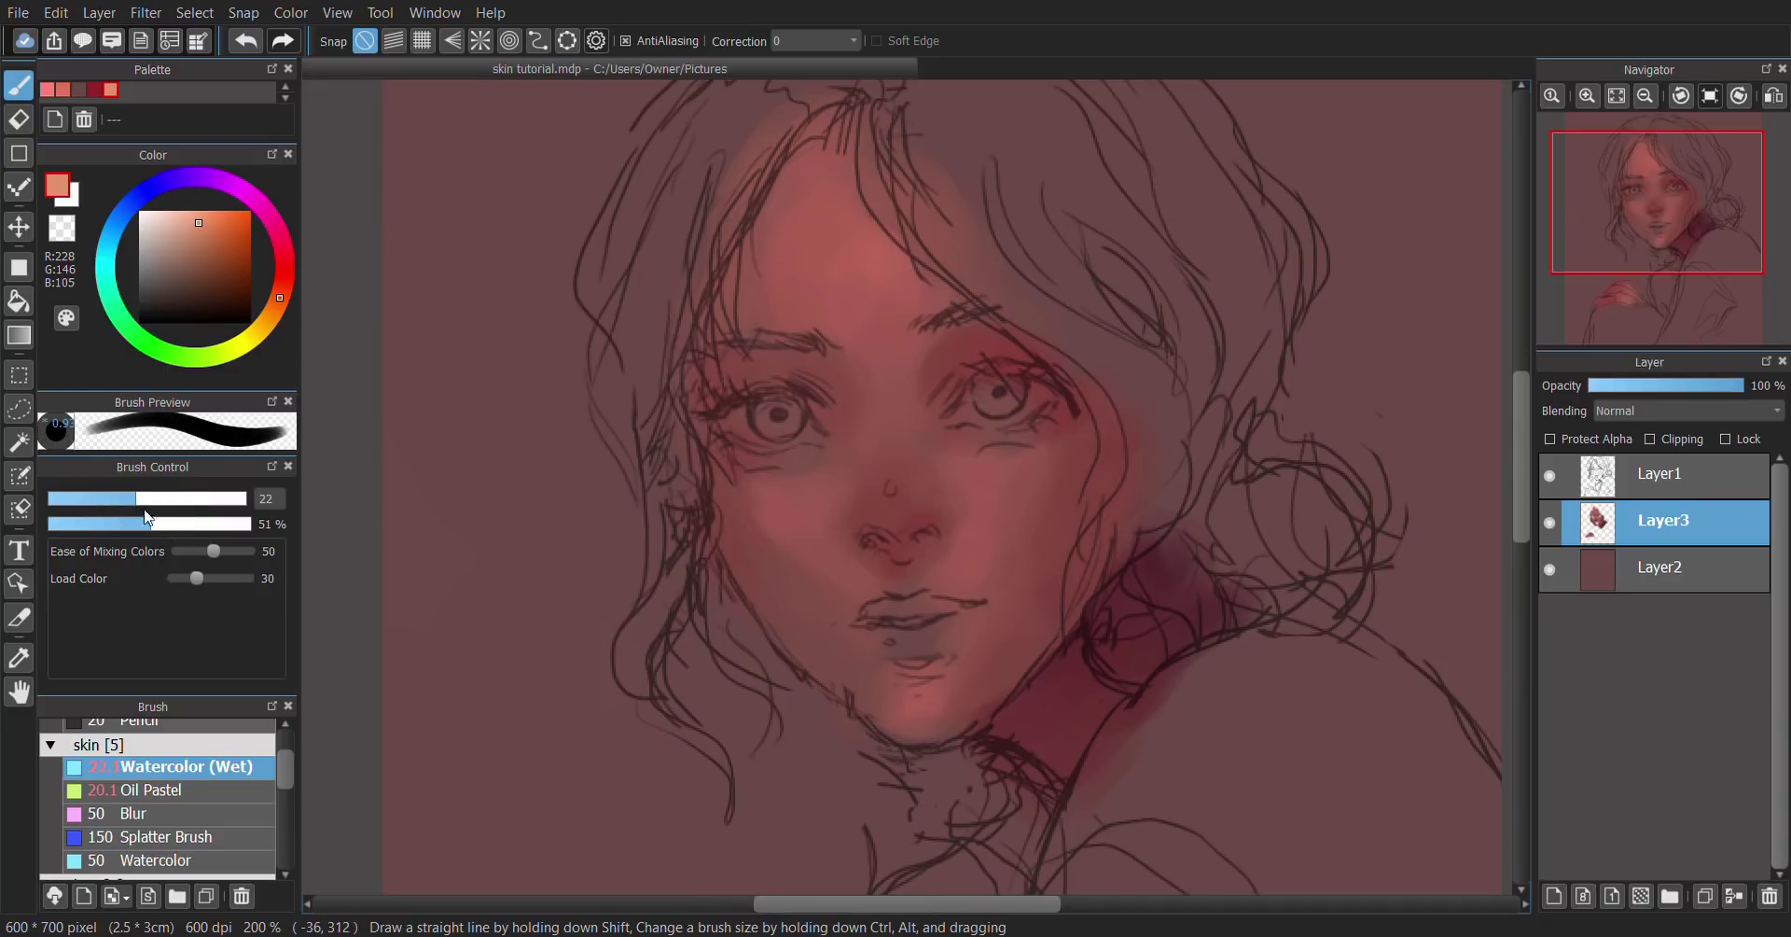
pyautogui.moveTo(136, 523); pyautogui.dragTo(127, 524)
pyautogui.click(165, 507)
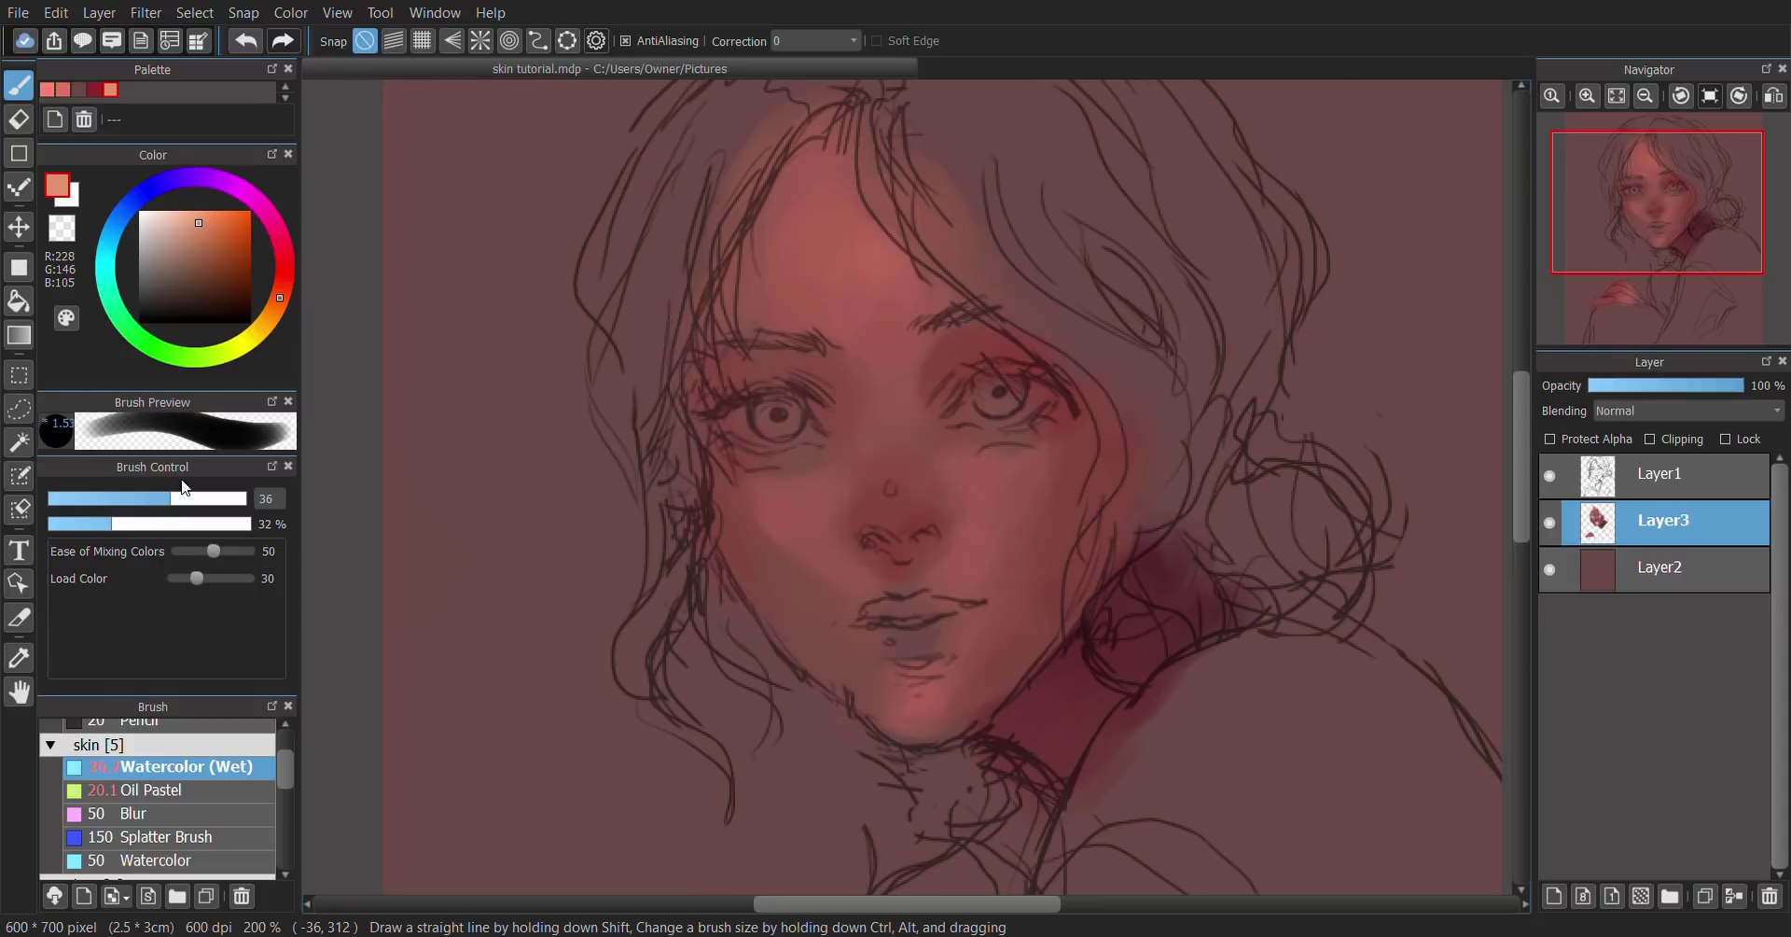
pyautogui.moveTo(1022, 475)
pyautogui.mouseDown()
pyautogui.moveTo(973, 471)
pyautogui.moveTo(1031, 459)
pyautogui.moveTo(1023, 486)
pyautogui.moveTo(974, 490)
pyautogui.moveTo(981, 507)
pyautogui.moveTo(1034, 466)
pyautogui.moveTo(1010, 511)
pyautogui.moveTo(1051, 452)
pyautogui.moveTo(984, 536)
pyautogui.mouseUp()
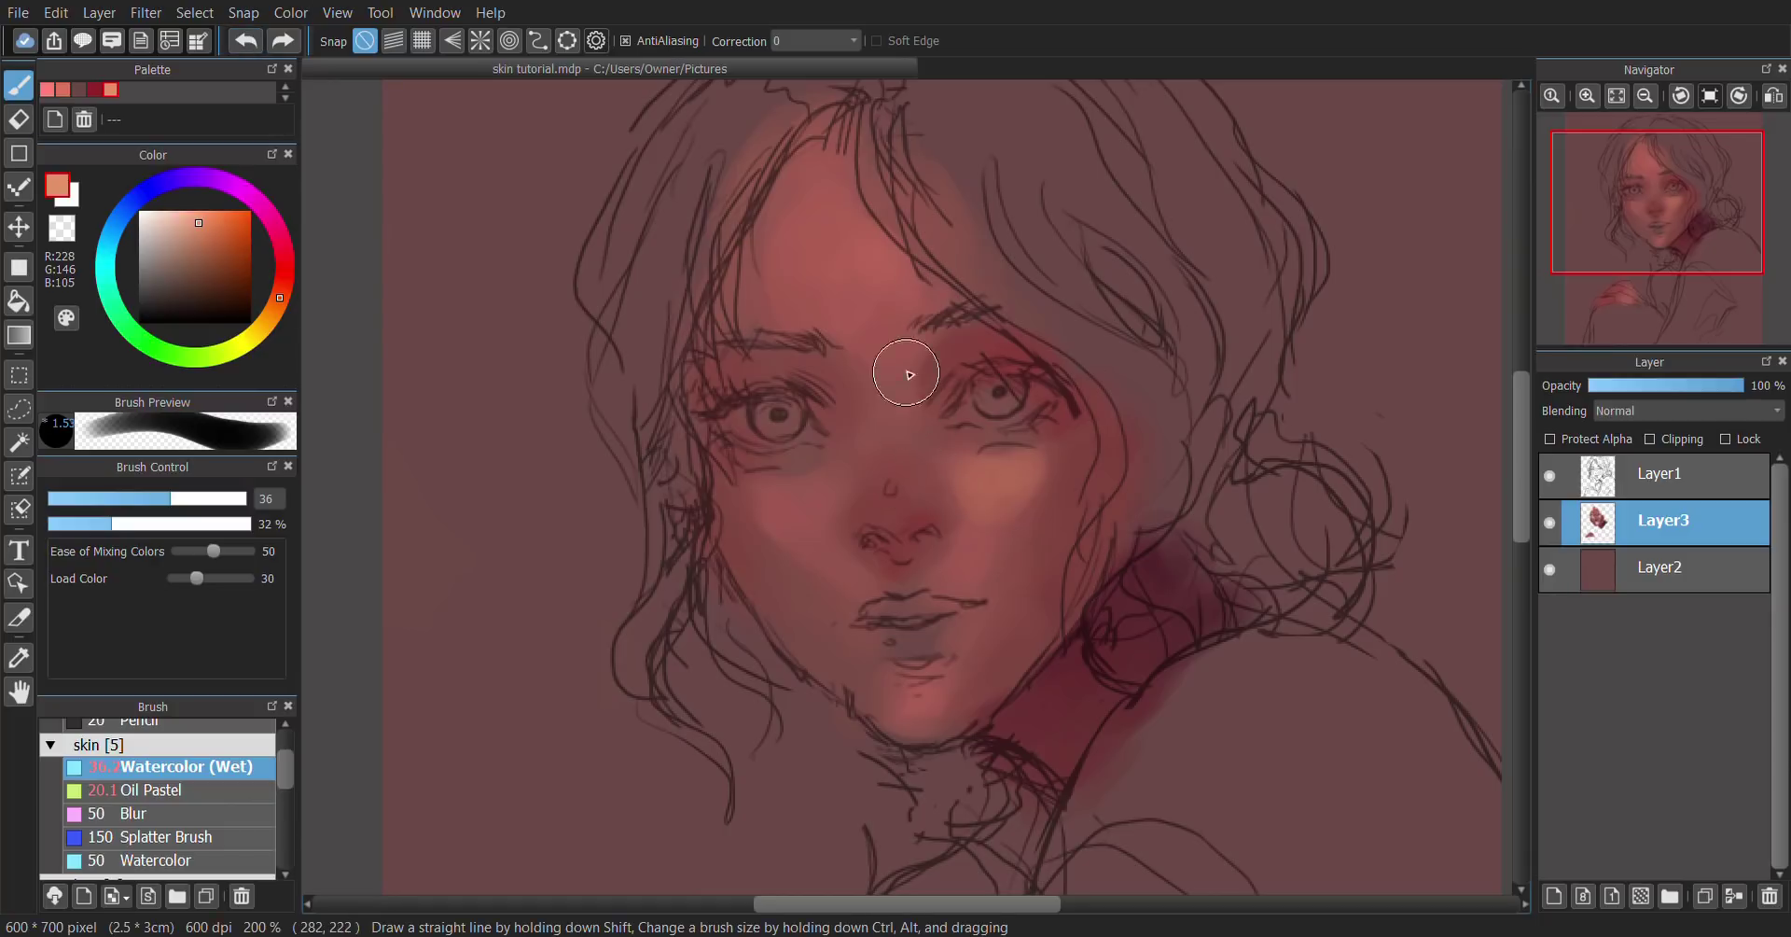
pyautogui.moveTo(886, 299)
pyautogui.mouseDown()
pyautogui.moveTo(852, 280)
pyautogui.moveTo(866, 319)
pyautogui.moveTo(879, 269)
pyautogui.moveTo(851, 338)
pyautogui.mouseUp()
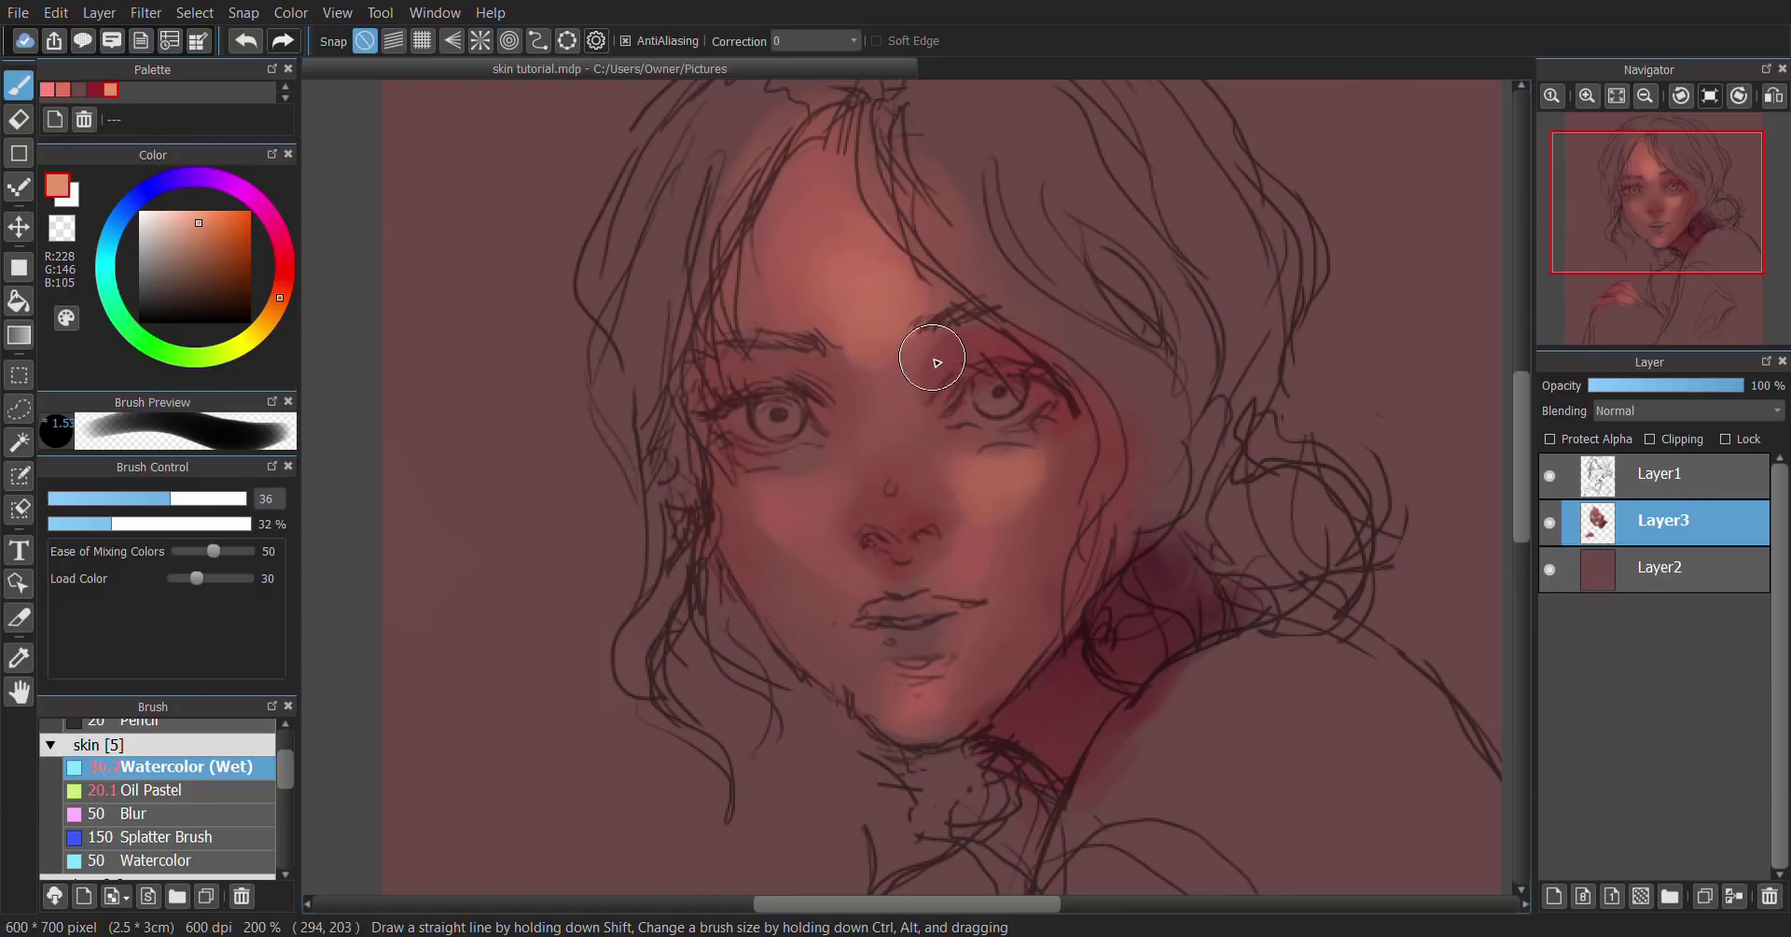
# Step: Add a small peach highlight at the right eye's inner corner and soften it at size 14.9, 14% opacity, with a tone sampled from the cheek
pyautogui.click(78, 501)
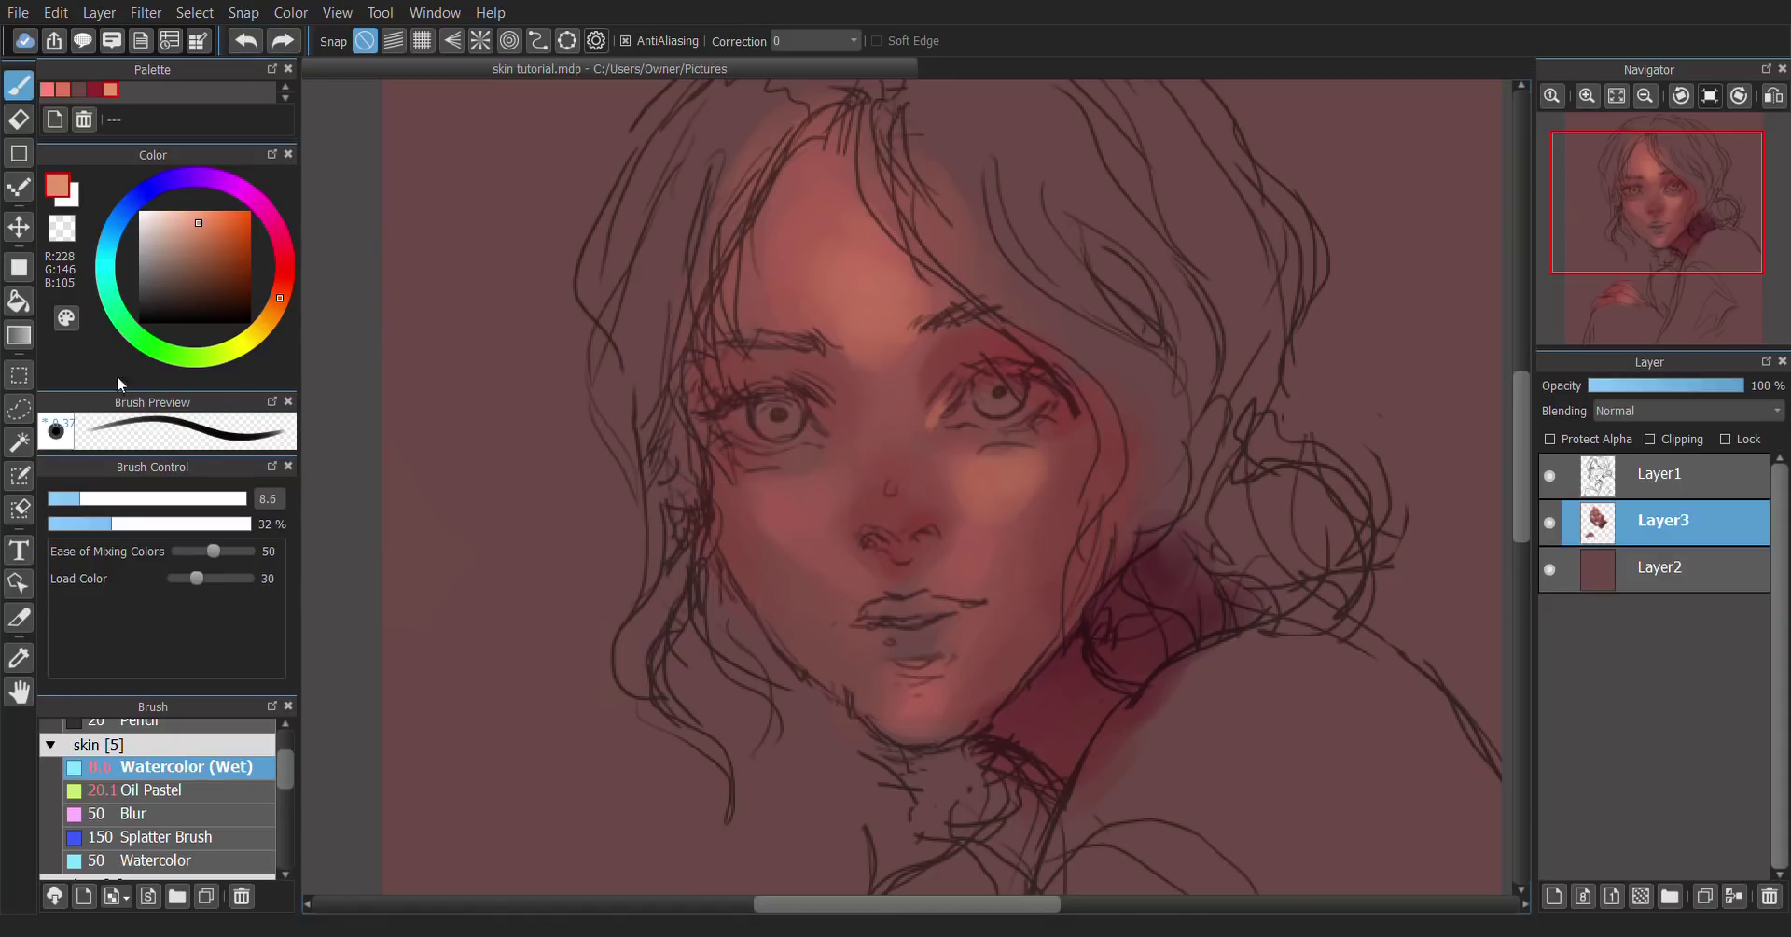
pyautogui.click(79, 528)
pyautogui.click(105, 498)
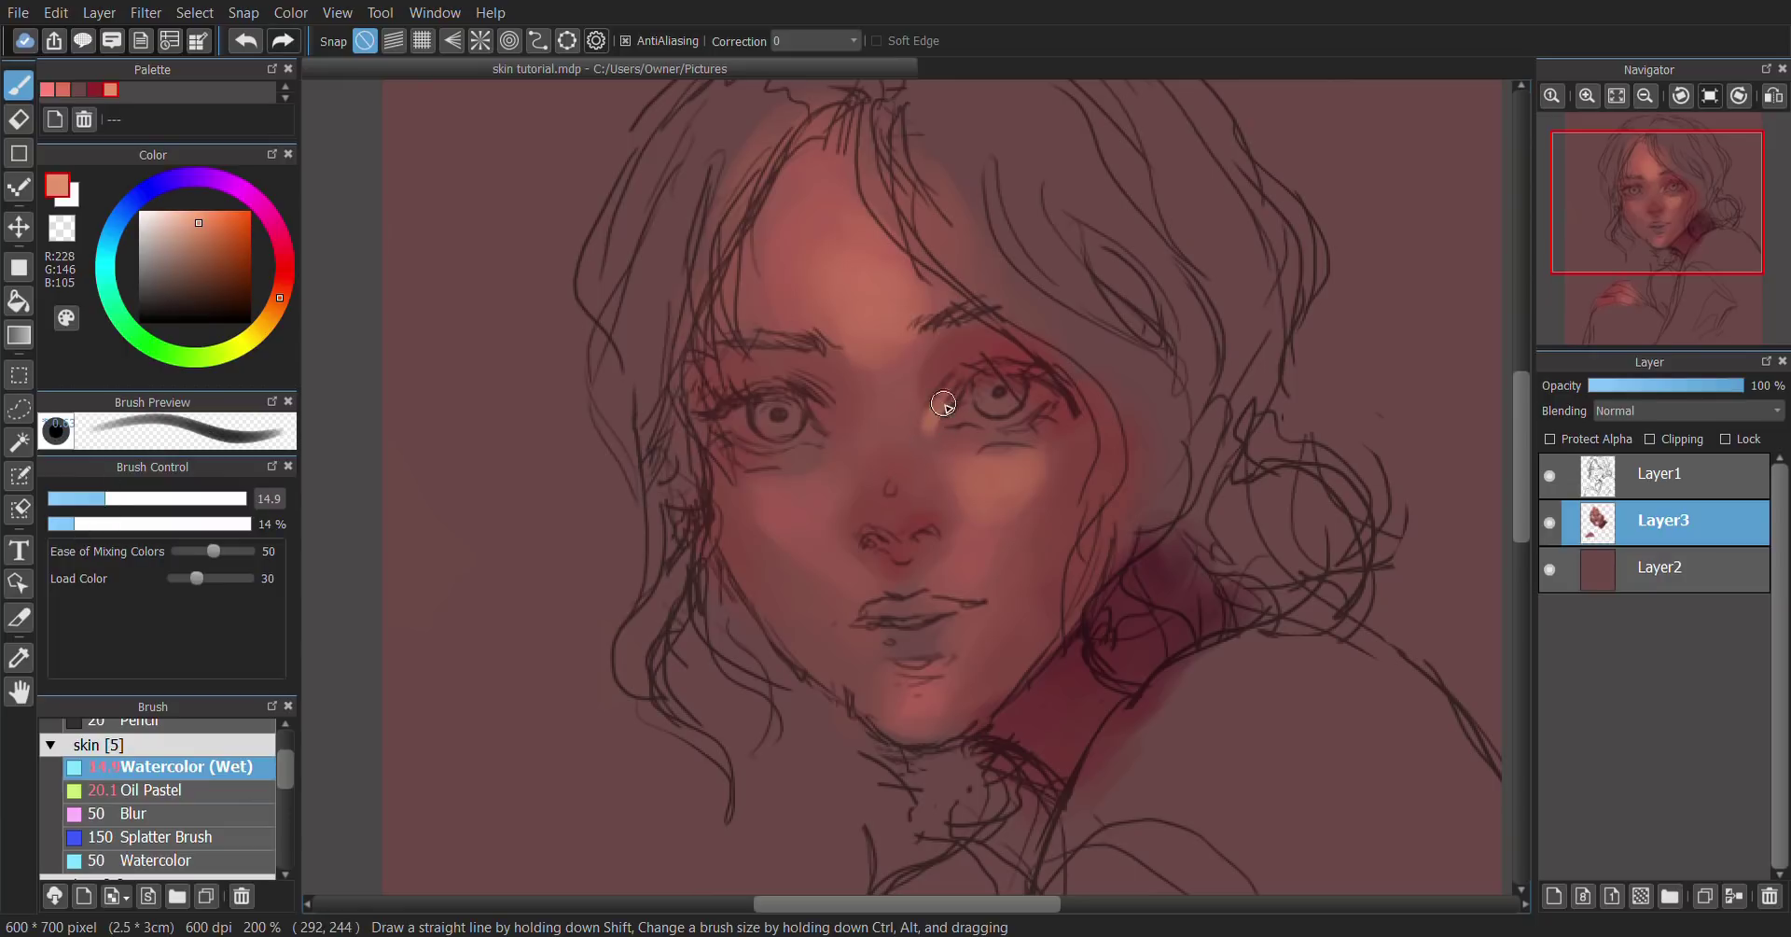
pyautogui.keyDown('alt'); pyautogui.click(985, 477); pyautogui.keyUp('alt')
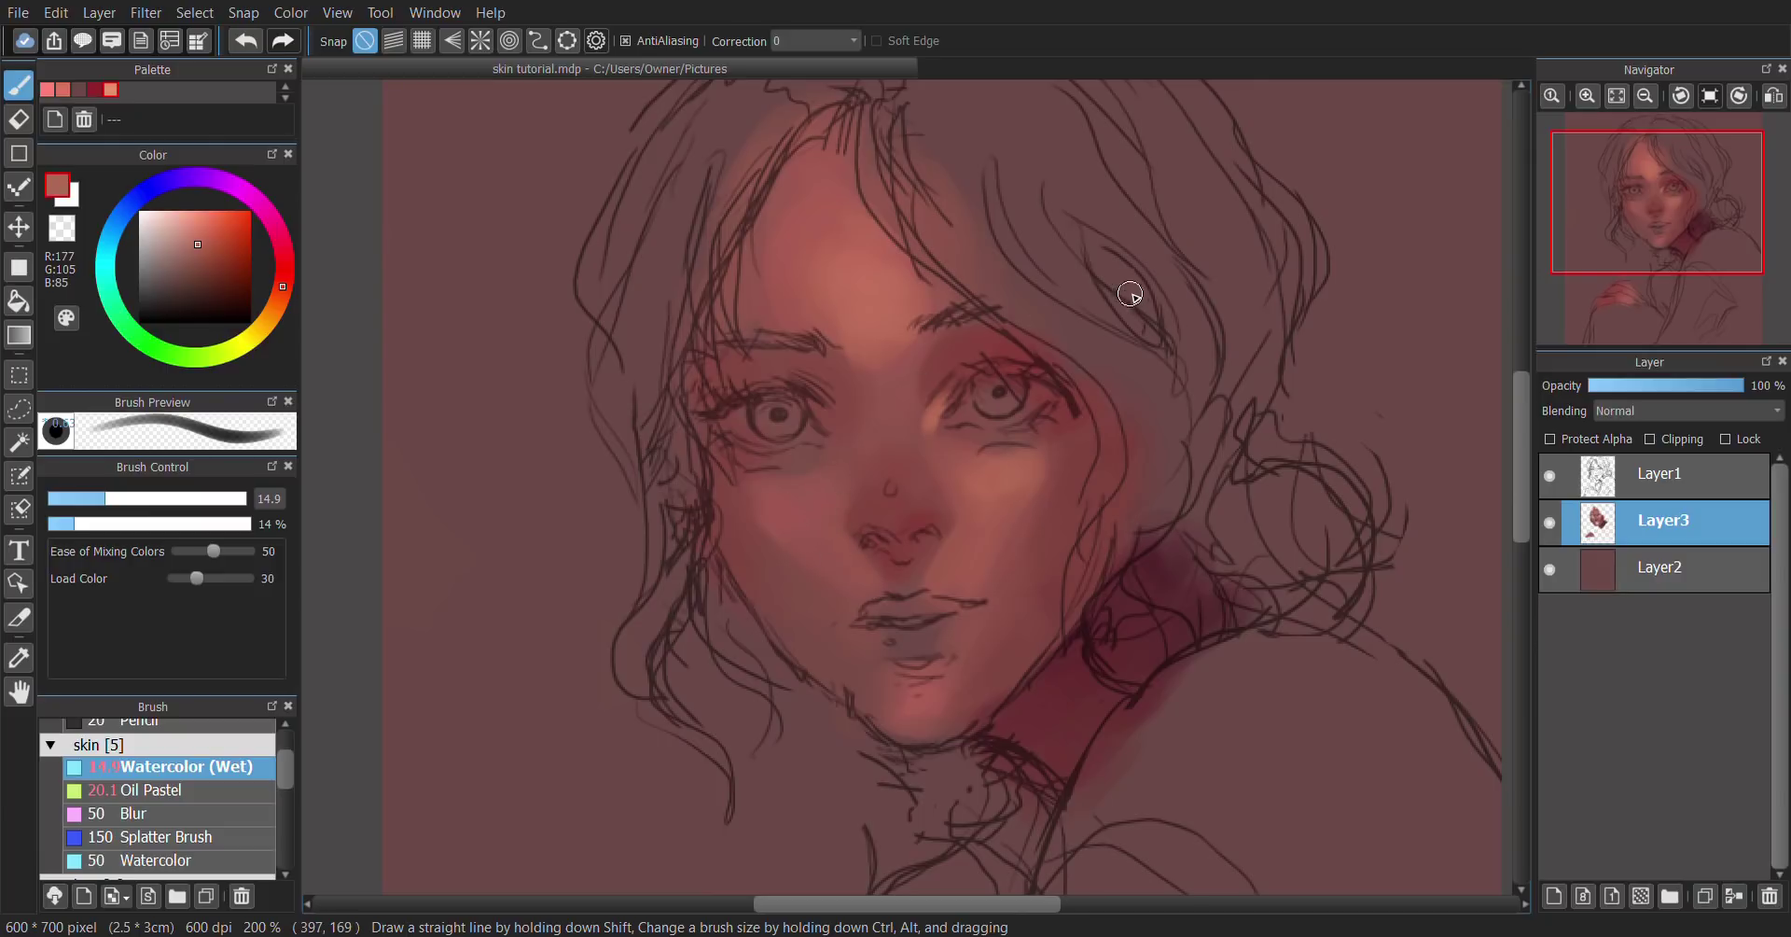
# Step: Mirror the canvas view and refine the nose and adjacent cheek with tones sampled from the face and the palette's peach
pyautogui.press('h')
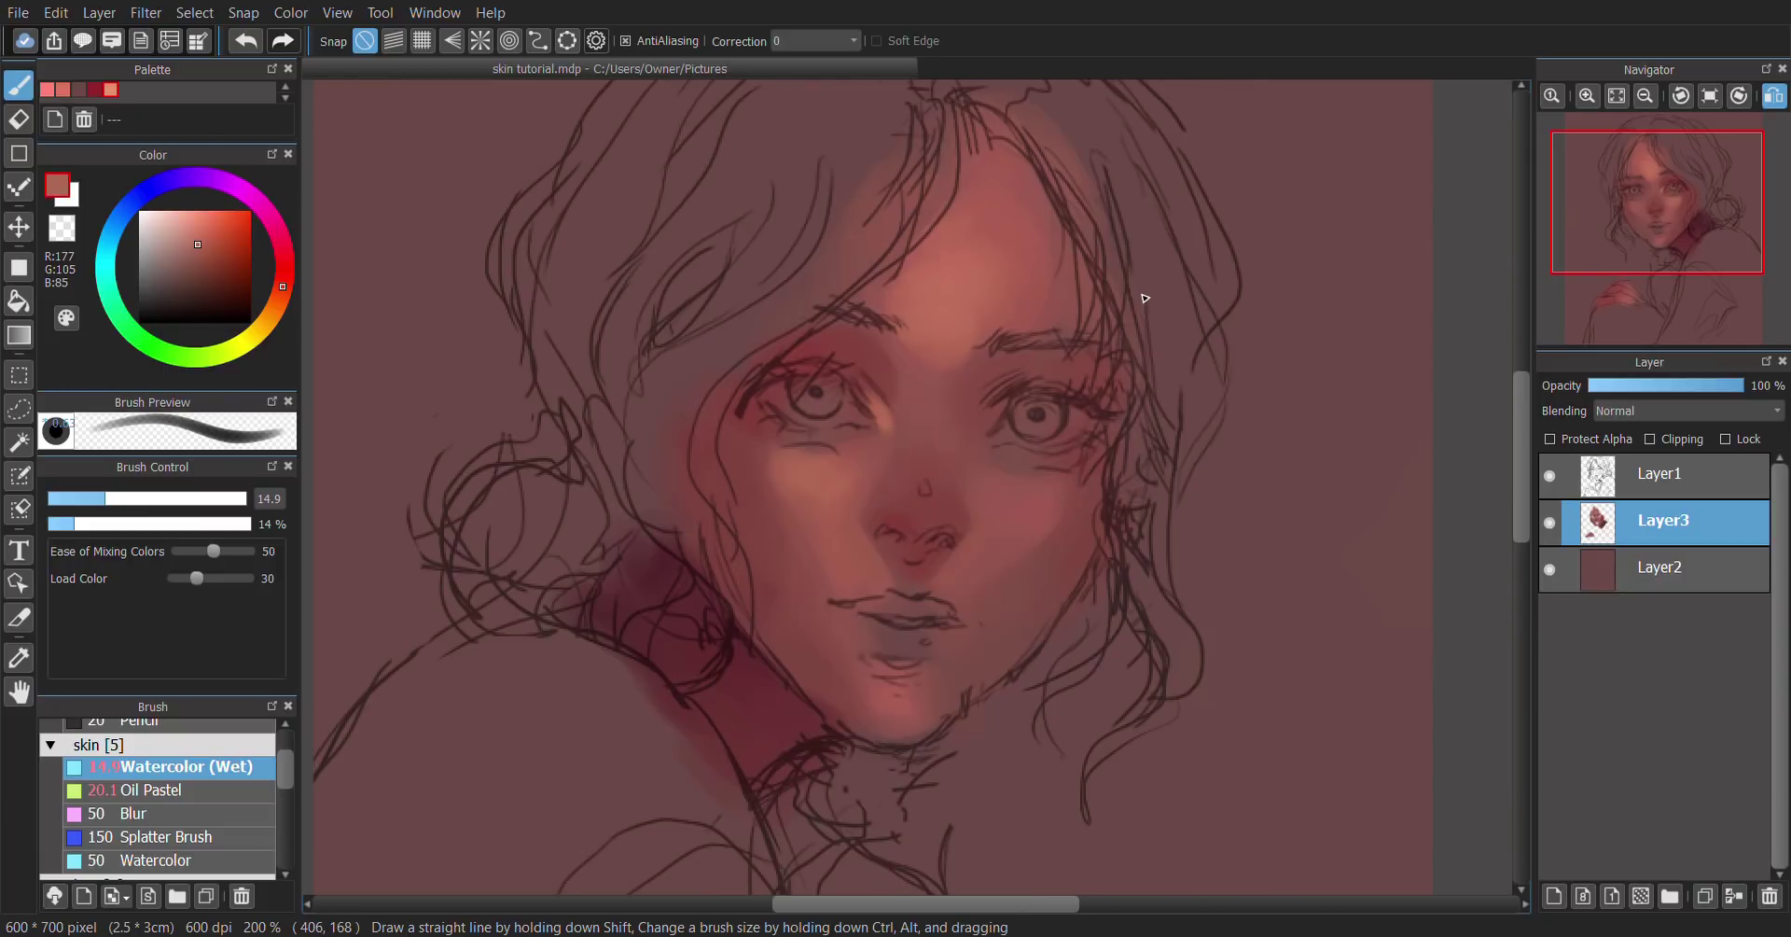
pyautogui.keyDown('alt'); pyautogui.click(1002, 505); pyautogui.keyUp('alt')
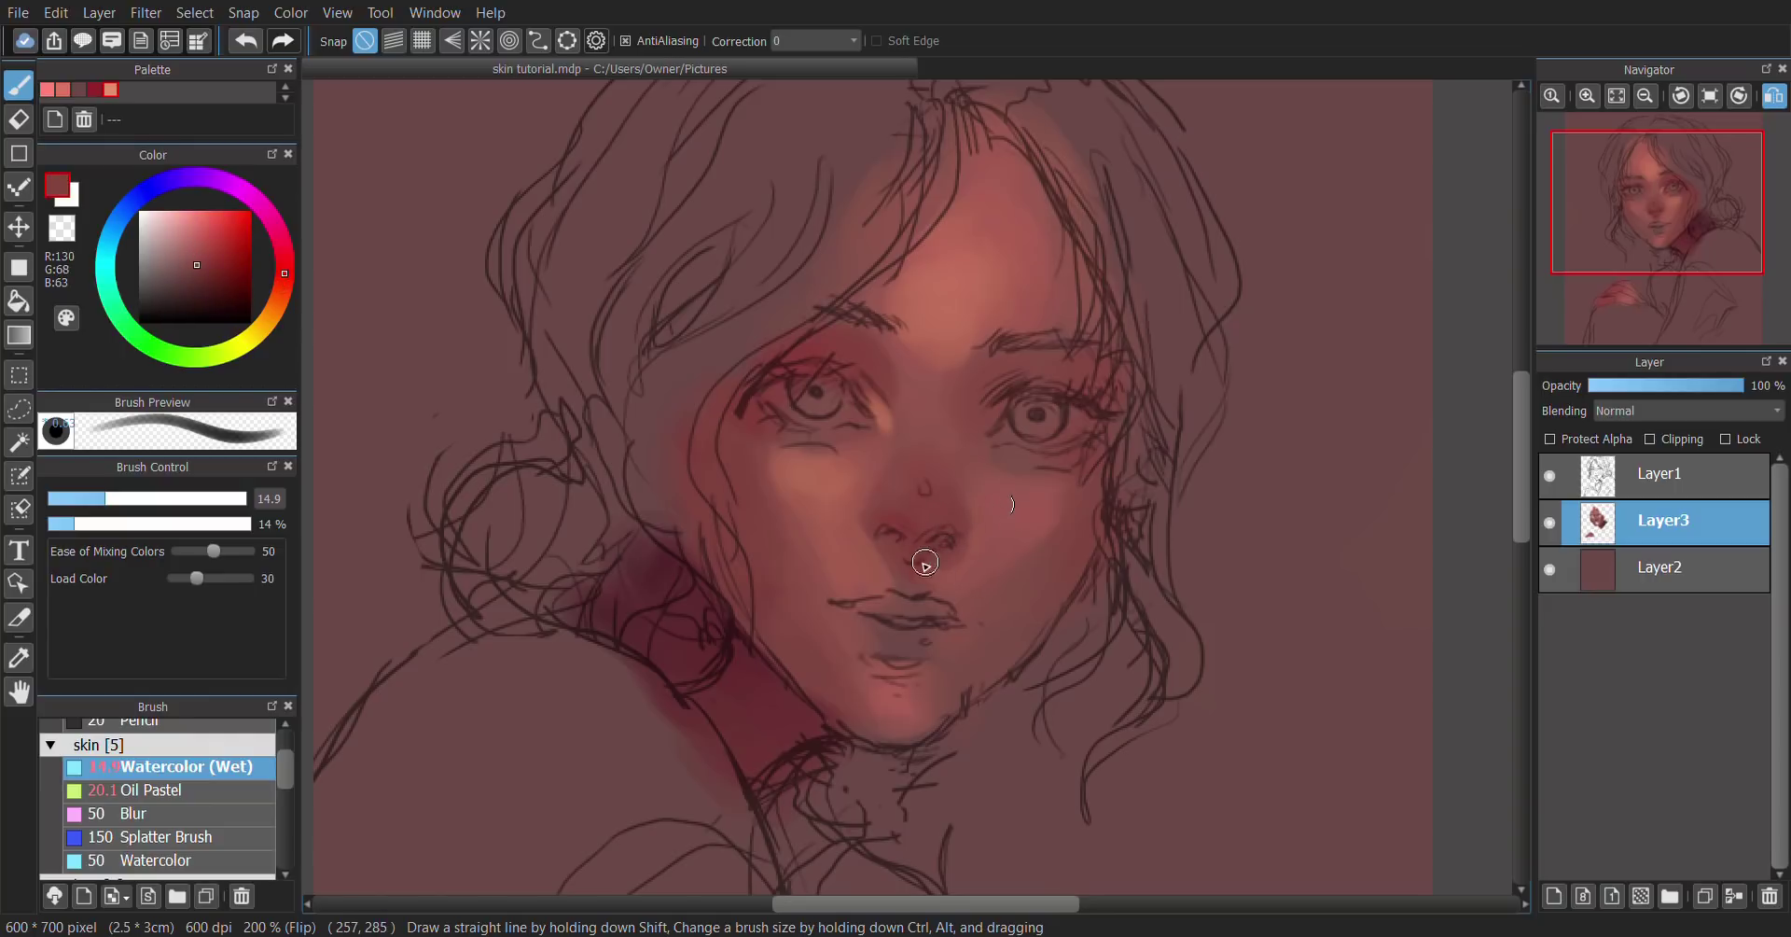
pyautogui.keyDown('alt'); pyautogui.click(980, 540); pyautogui.keyUp('alt')
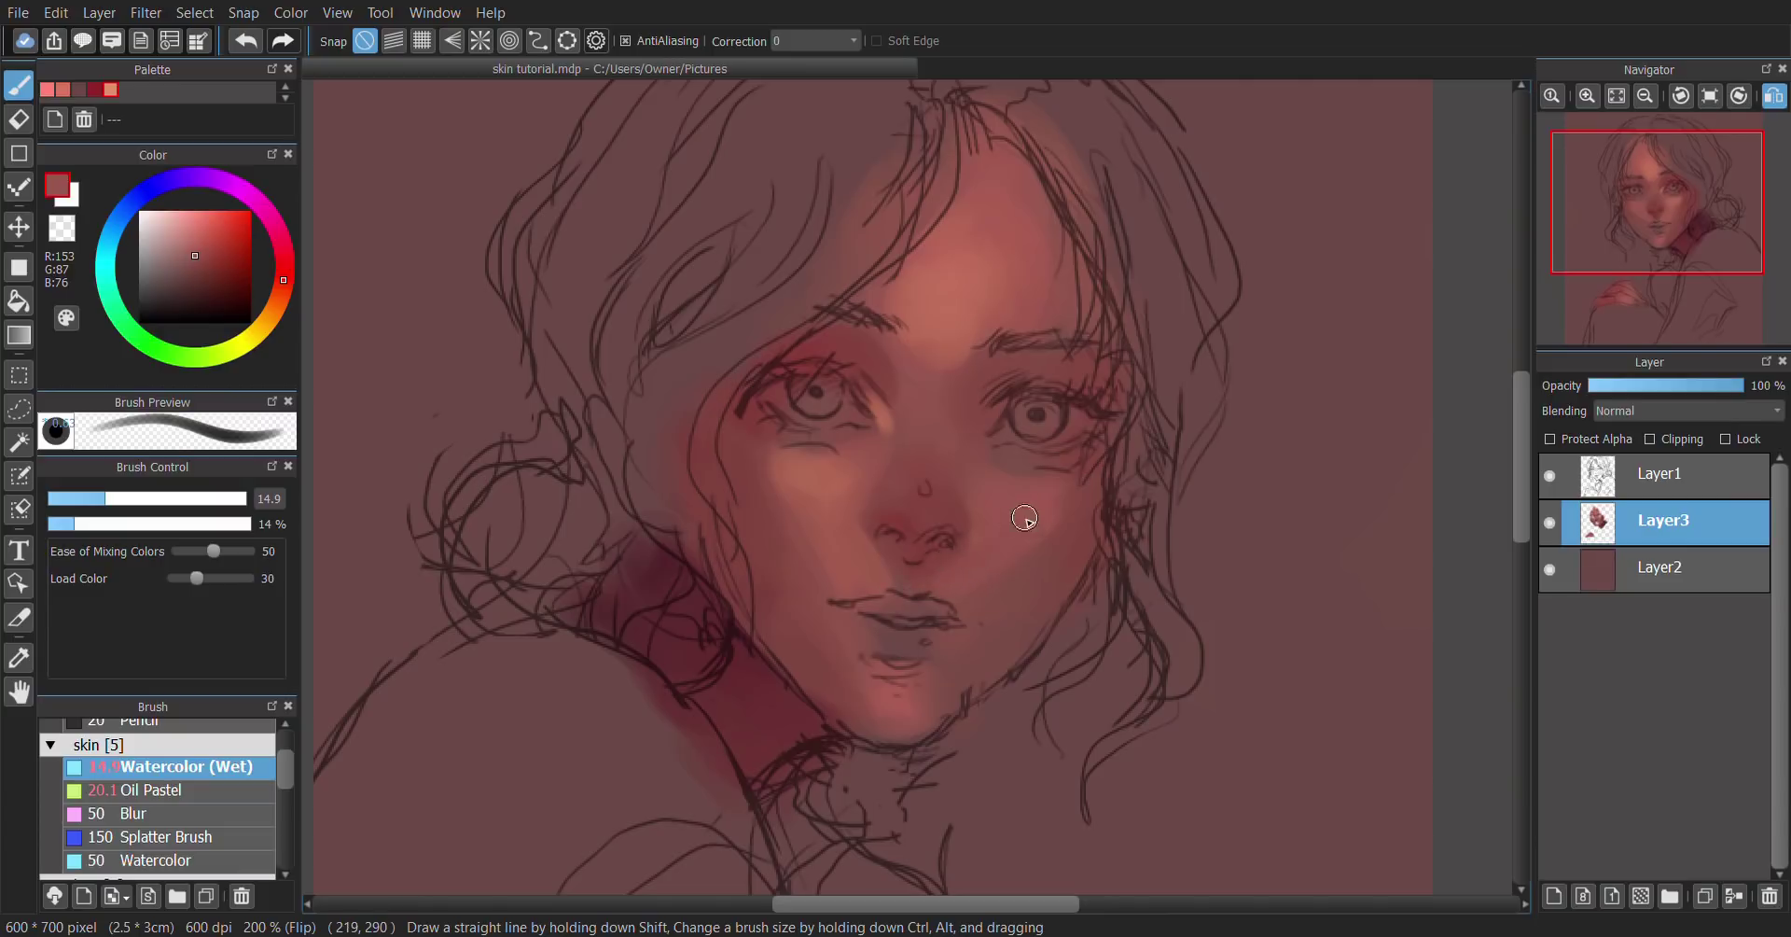
pyautogui.keyDown('alt'); pyautogui.click(940, 326); pyautogui.keyUp('alt')
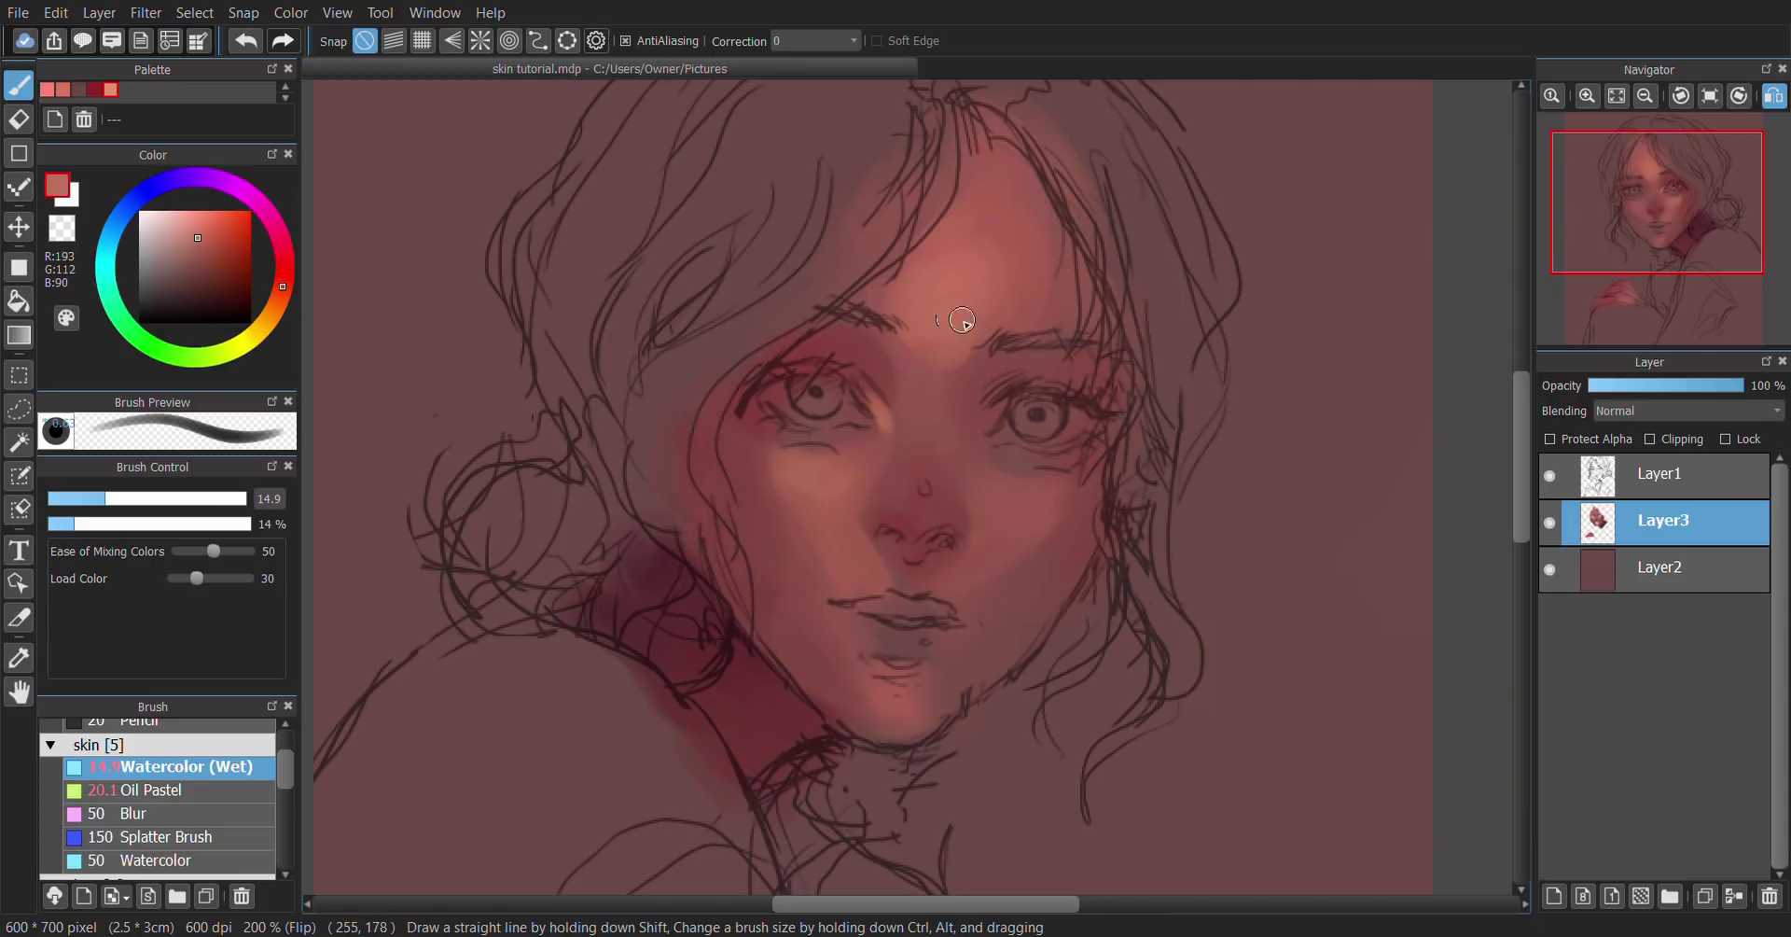
pyautogui.click(112, 89)
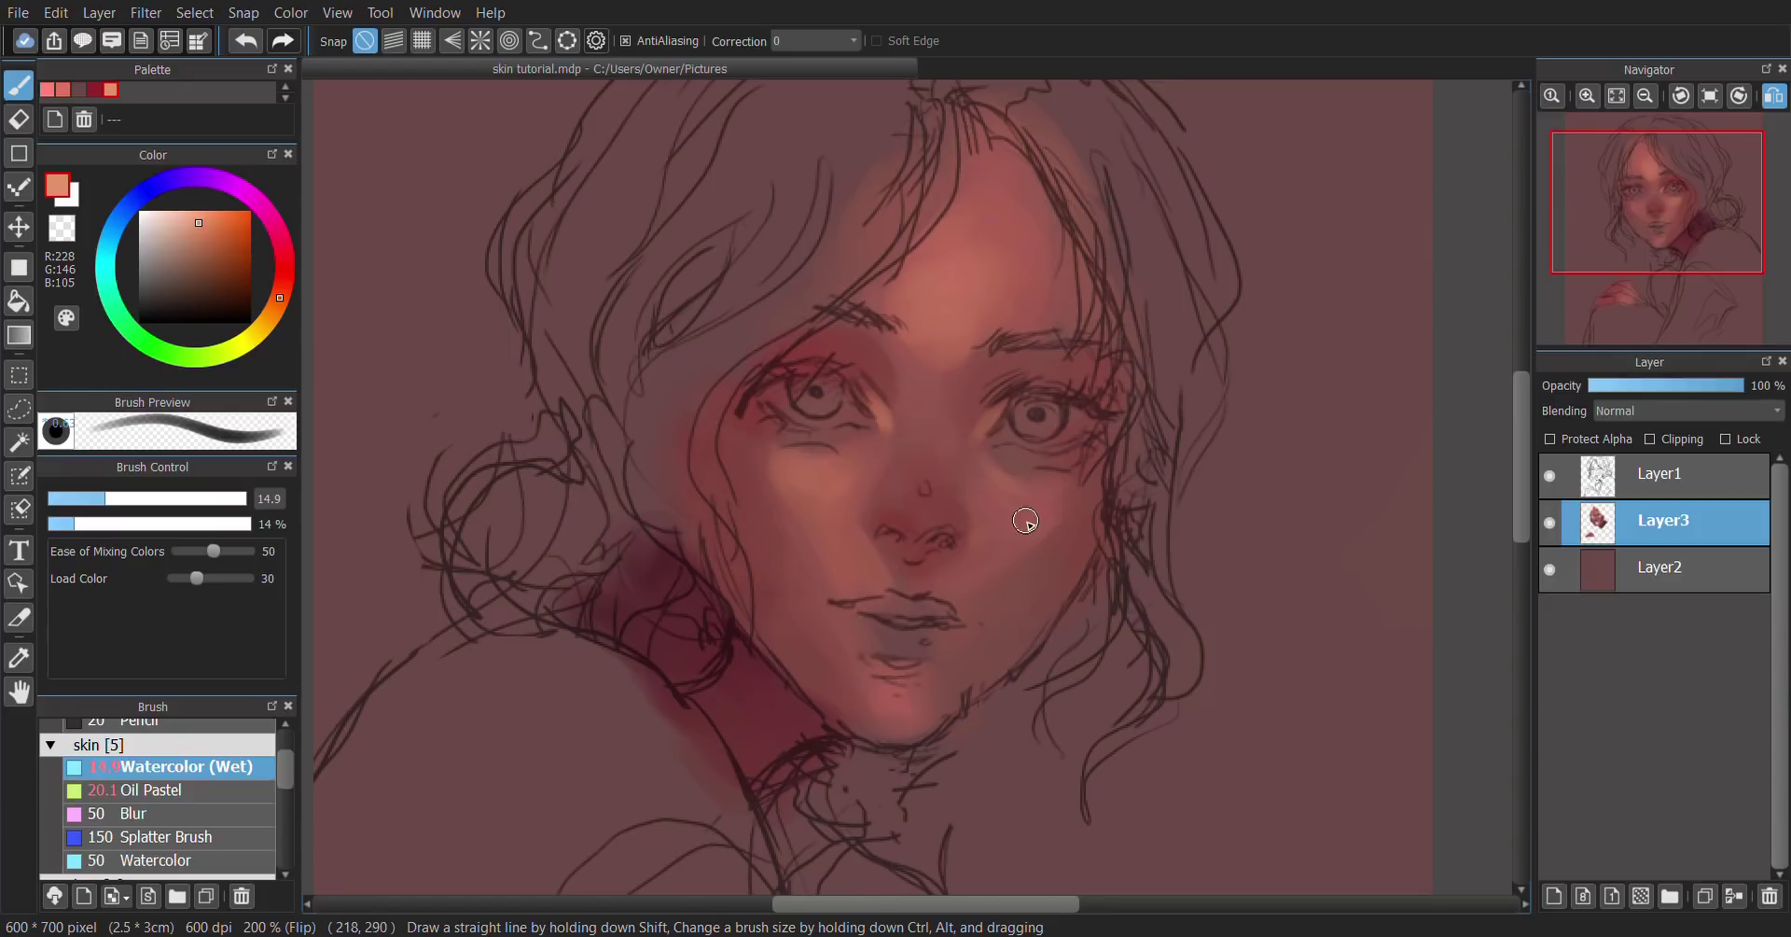
pyautogui.click(140, 499)
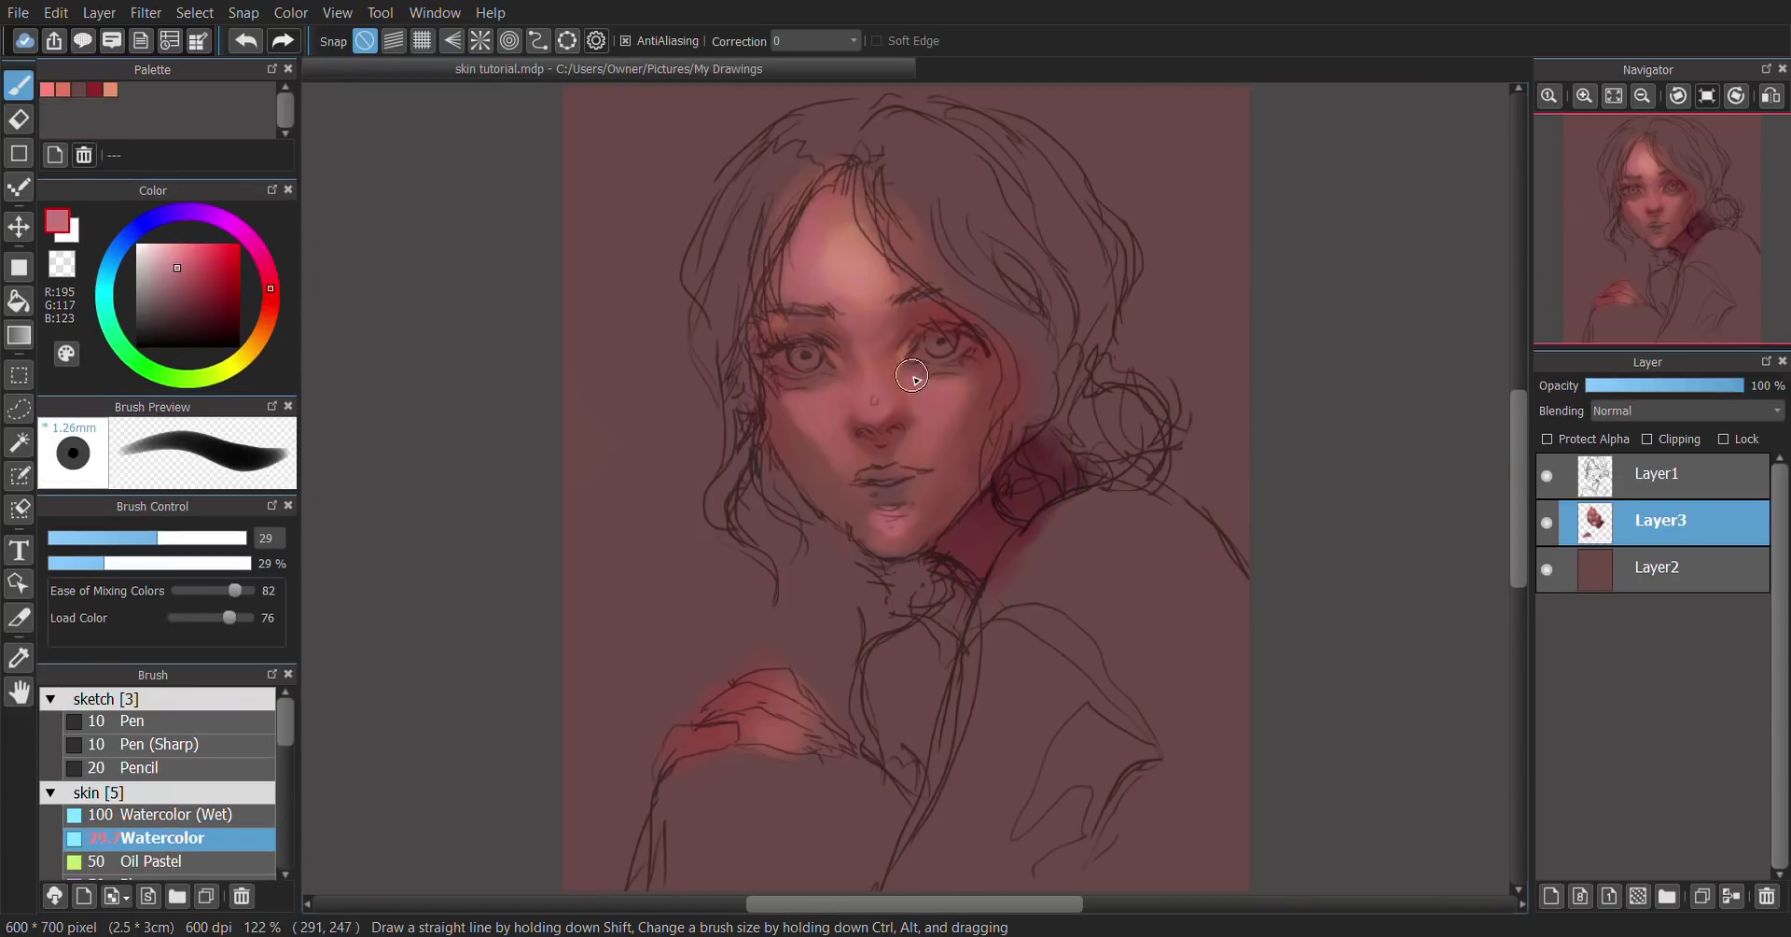
# Step: Blend warmer sampled skin tones across the nose, cheeks and mouth area with the Watercolor brush at size 29
pyautogui.keyDown('alt'); pyautogui.click(897, 380); pyautogui.keyUp('alt')
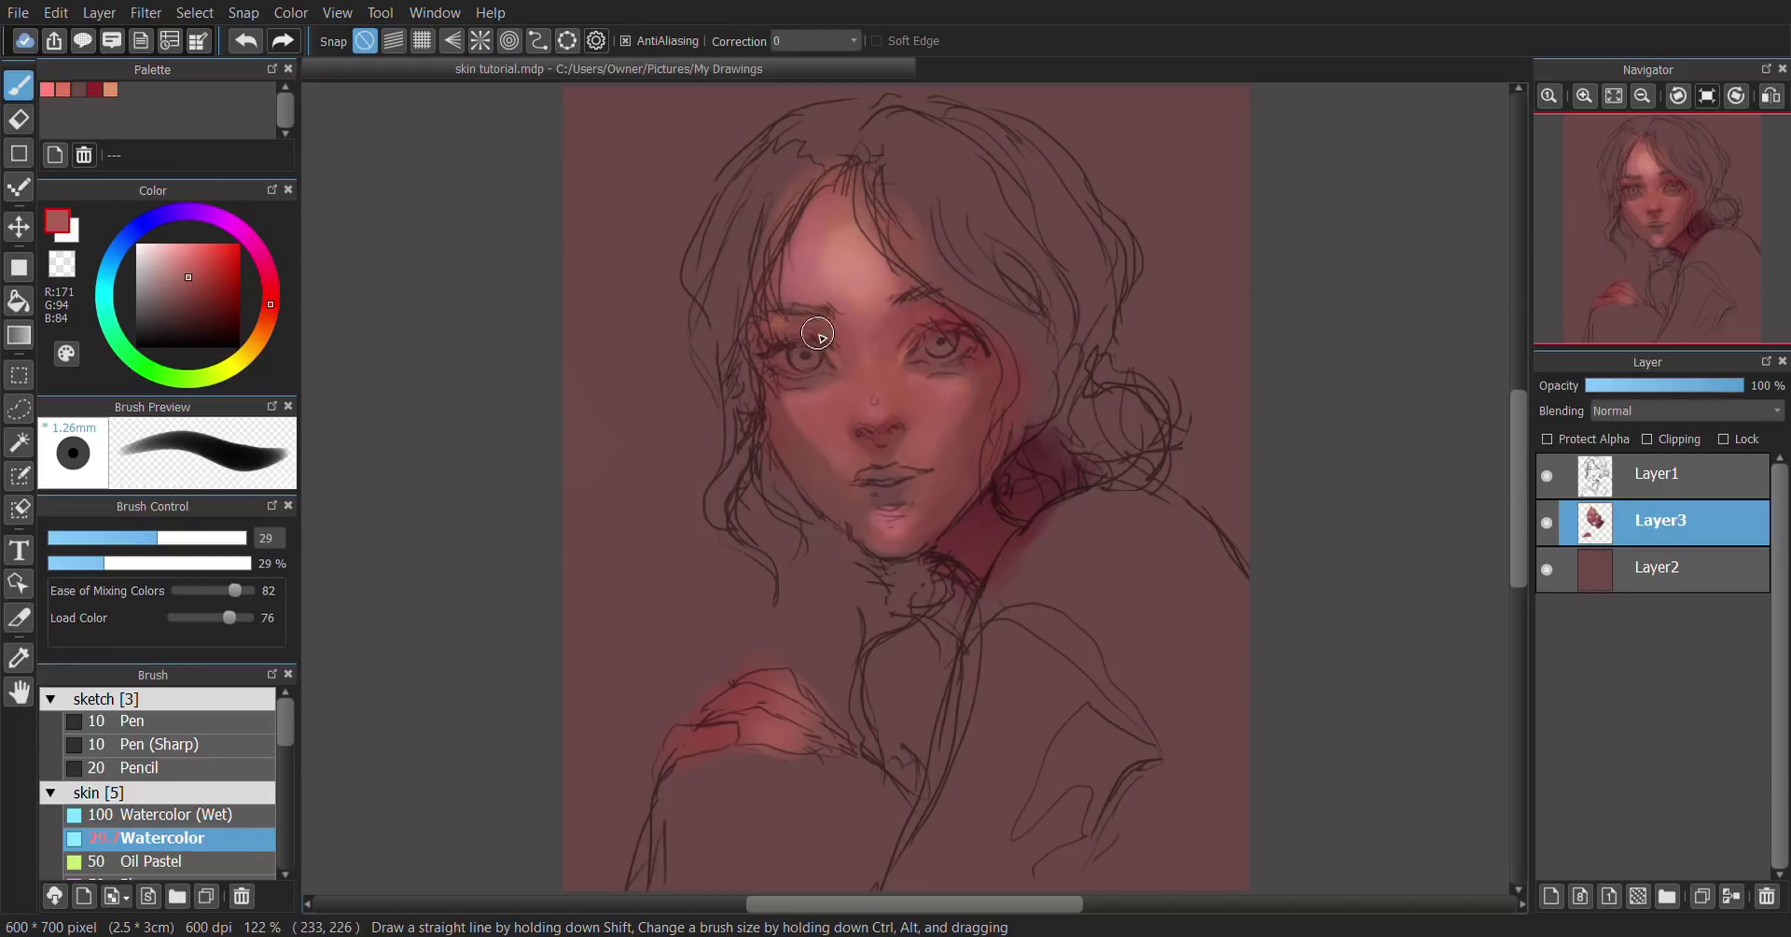
pyautogui.keyDown('alt'); pyautogui.click(861, 326); pyautogui.keyUp('alt')
pyautogui.keyDown('alt'); pyautogui.click(899, 405); pyautogui.keyUp('alt')
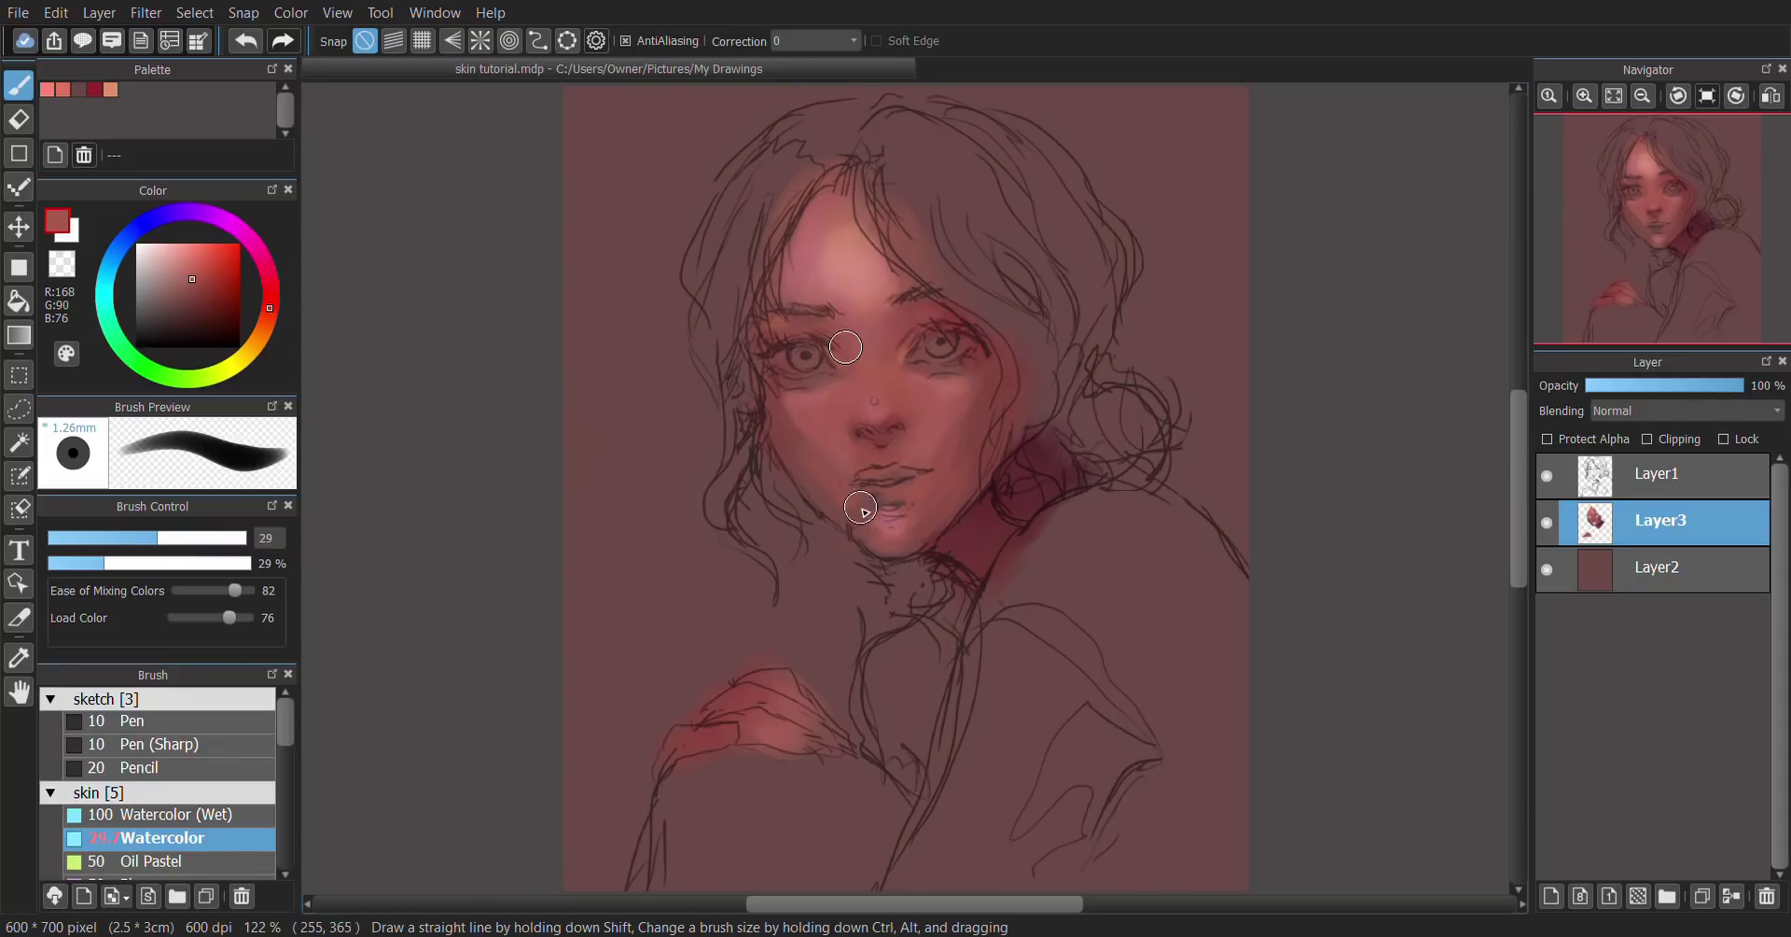
# Step: Smooth the left cheek with a lighter skin tone (RGB 186, 106, 93) sampled from the face at brush size 37
pyautogui.keyDown('alt'); pyautogui.click(814, 457); pyautogui.keyUp('alt')
pyautogui.scroll(3, 787, 451)
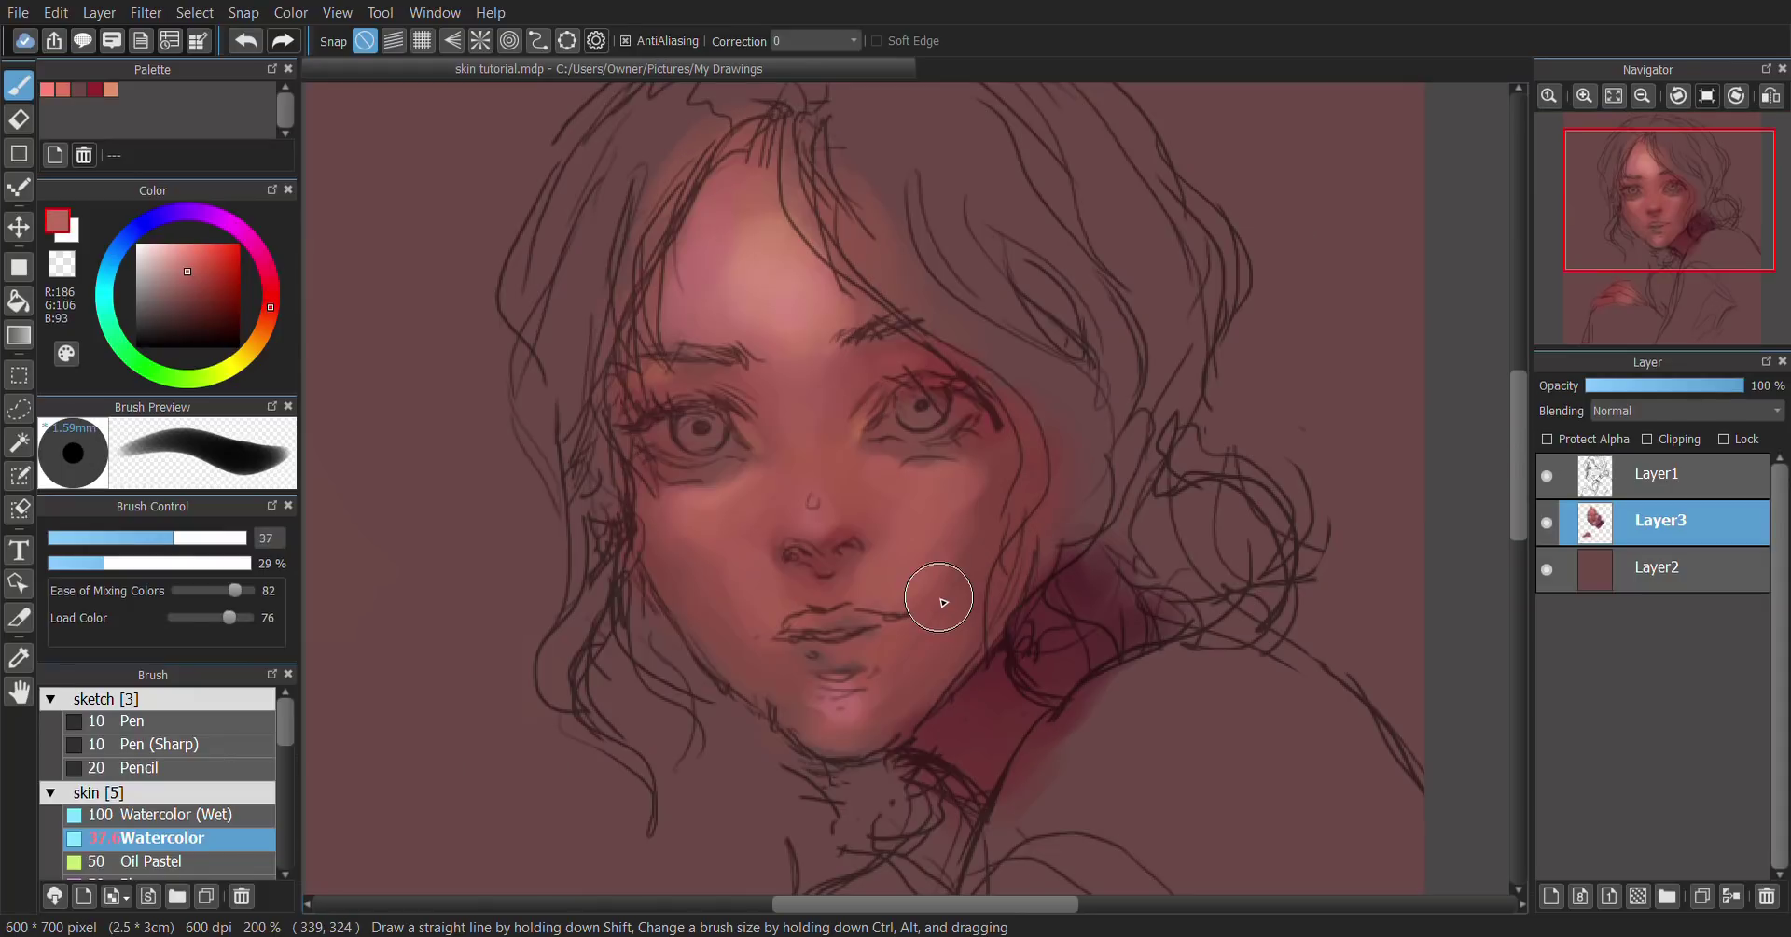
pyautogui.moveTo(579, 455)
pyautogui.mouseDown()
pyautogui.moveTo(731, 560)
pyautogui.moveTo(700, 570)
pyautogui.mouseUp()
pyautogui.keyDown('alt'); pyautogui.click(651, 504); pyautogui.keyUp('alt')
# Step: Mix a light red (RGB 211, 111, 97) and paint it beneath the right eye toward its outer corner at brush size 23
pyautogui.click(204, 270)
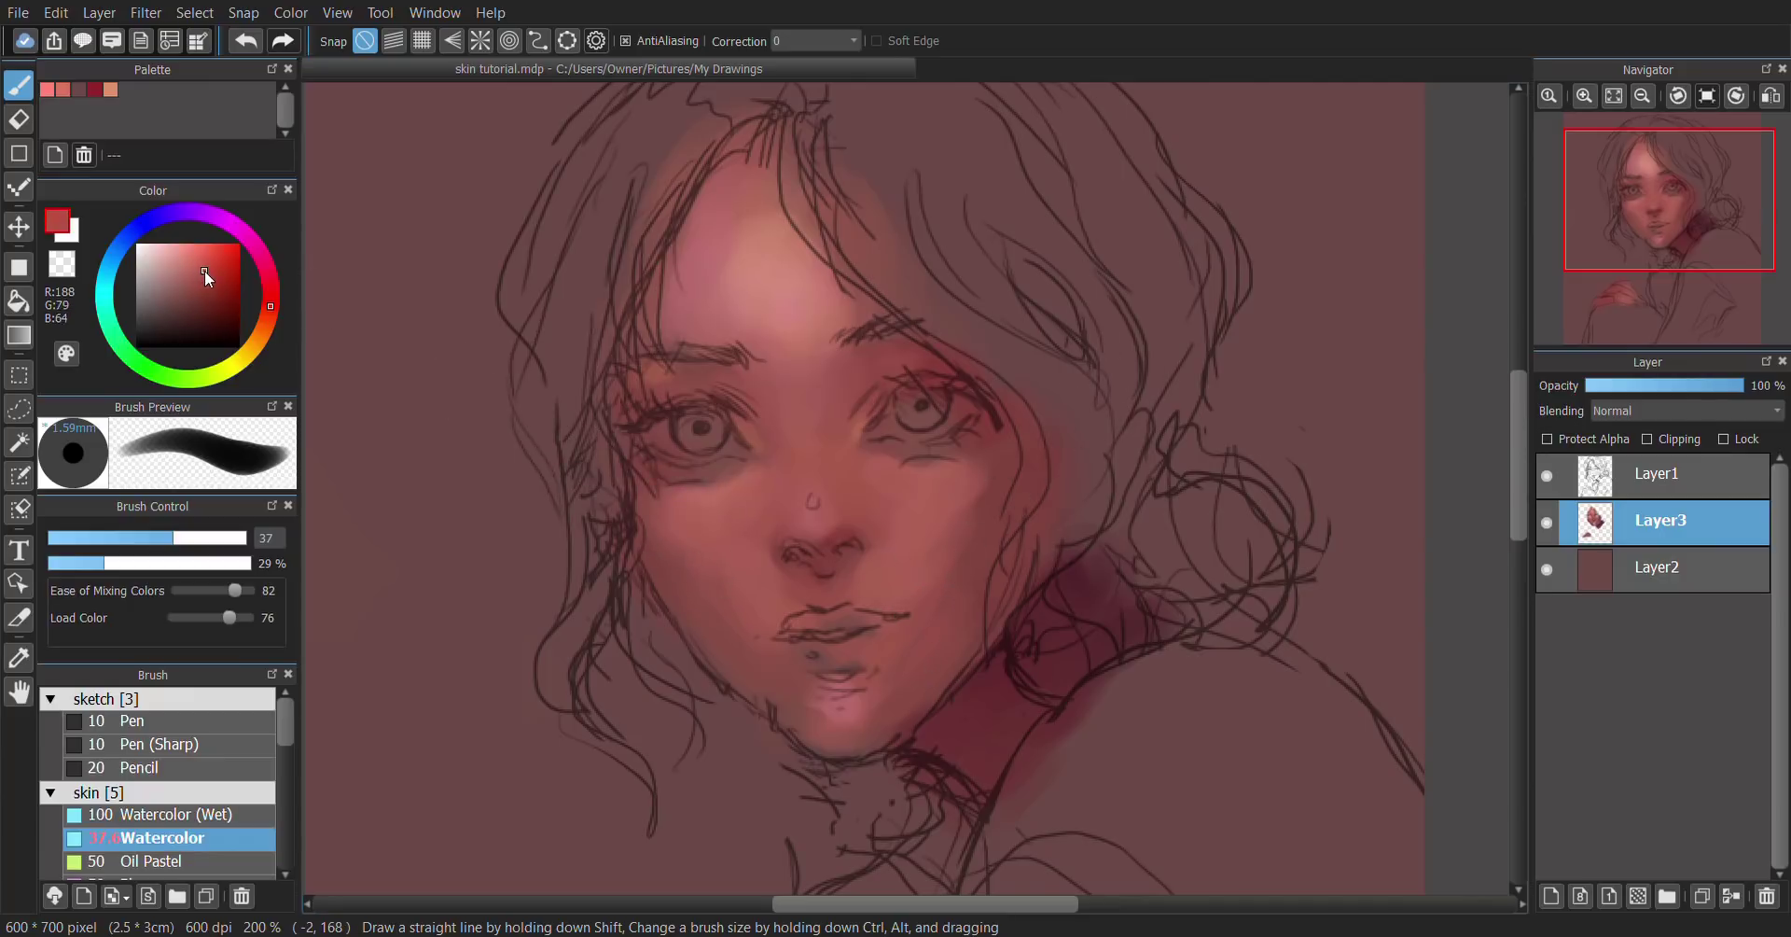
pyautogui.moveTo(965, 486); pyautogui.dragTo(994, 452)
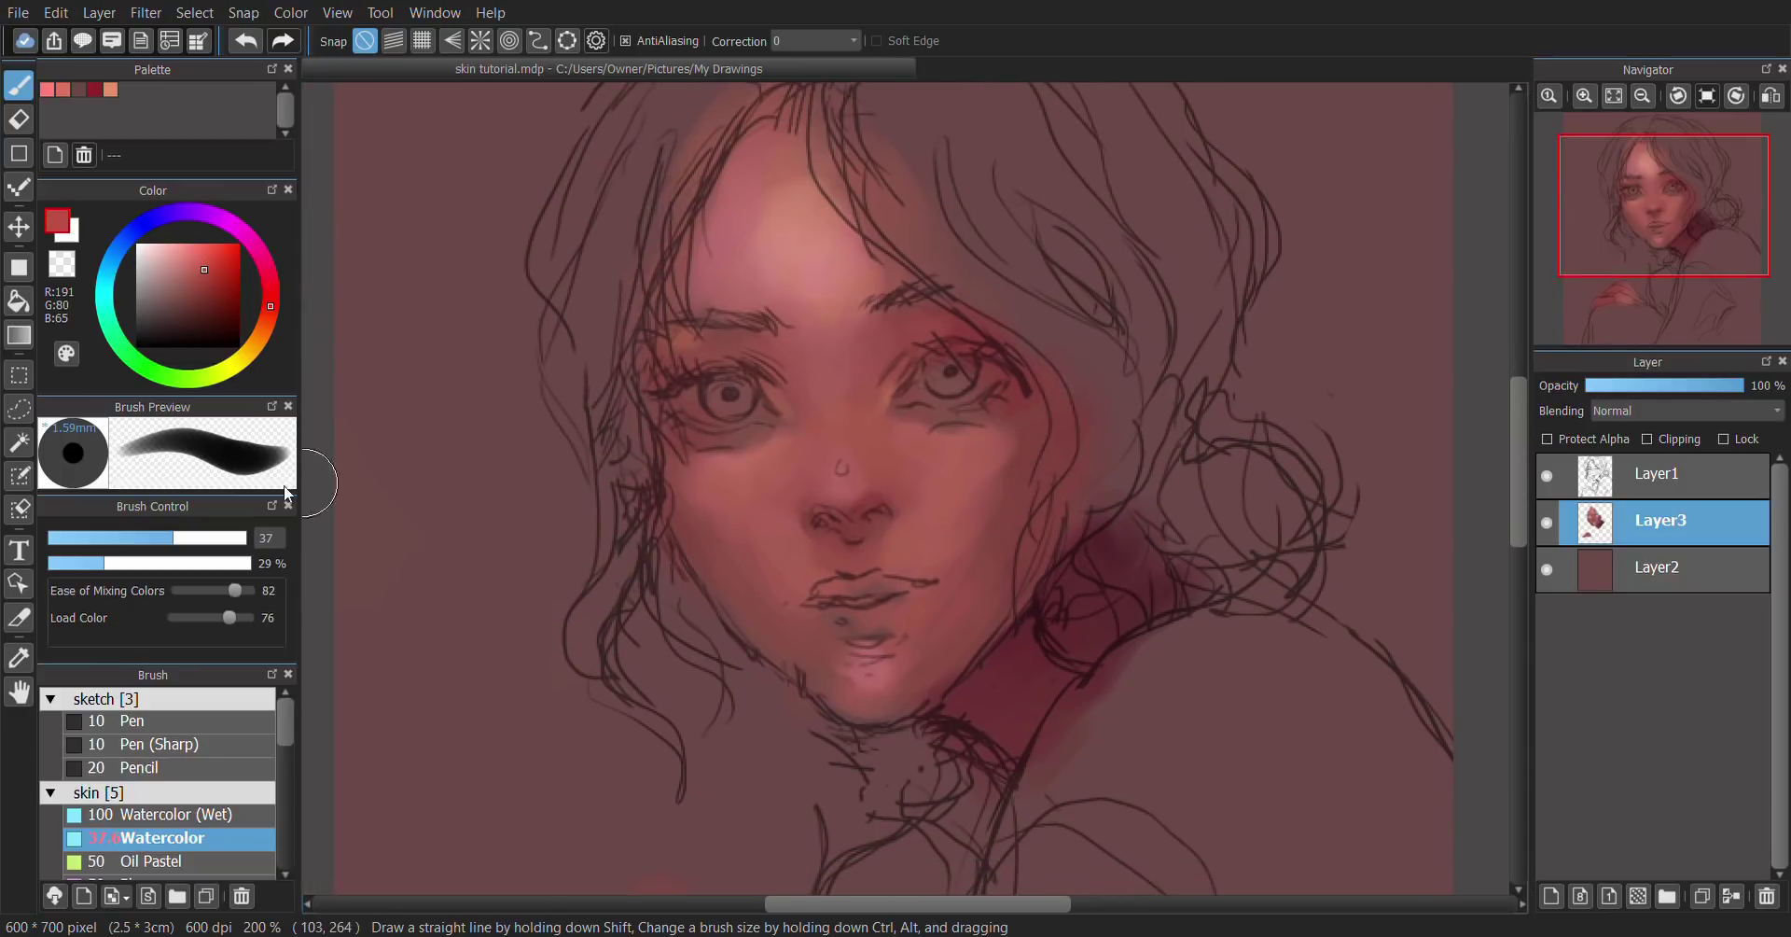
pyautogui.click(127, 539)
pyautogui.moveTo(128, 545); pyautogui.dragTo(124, 545)
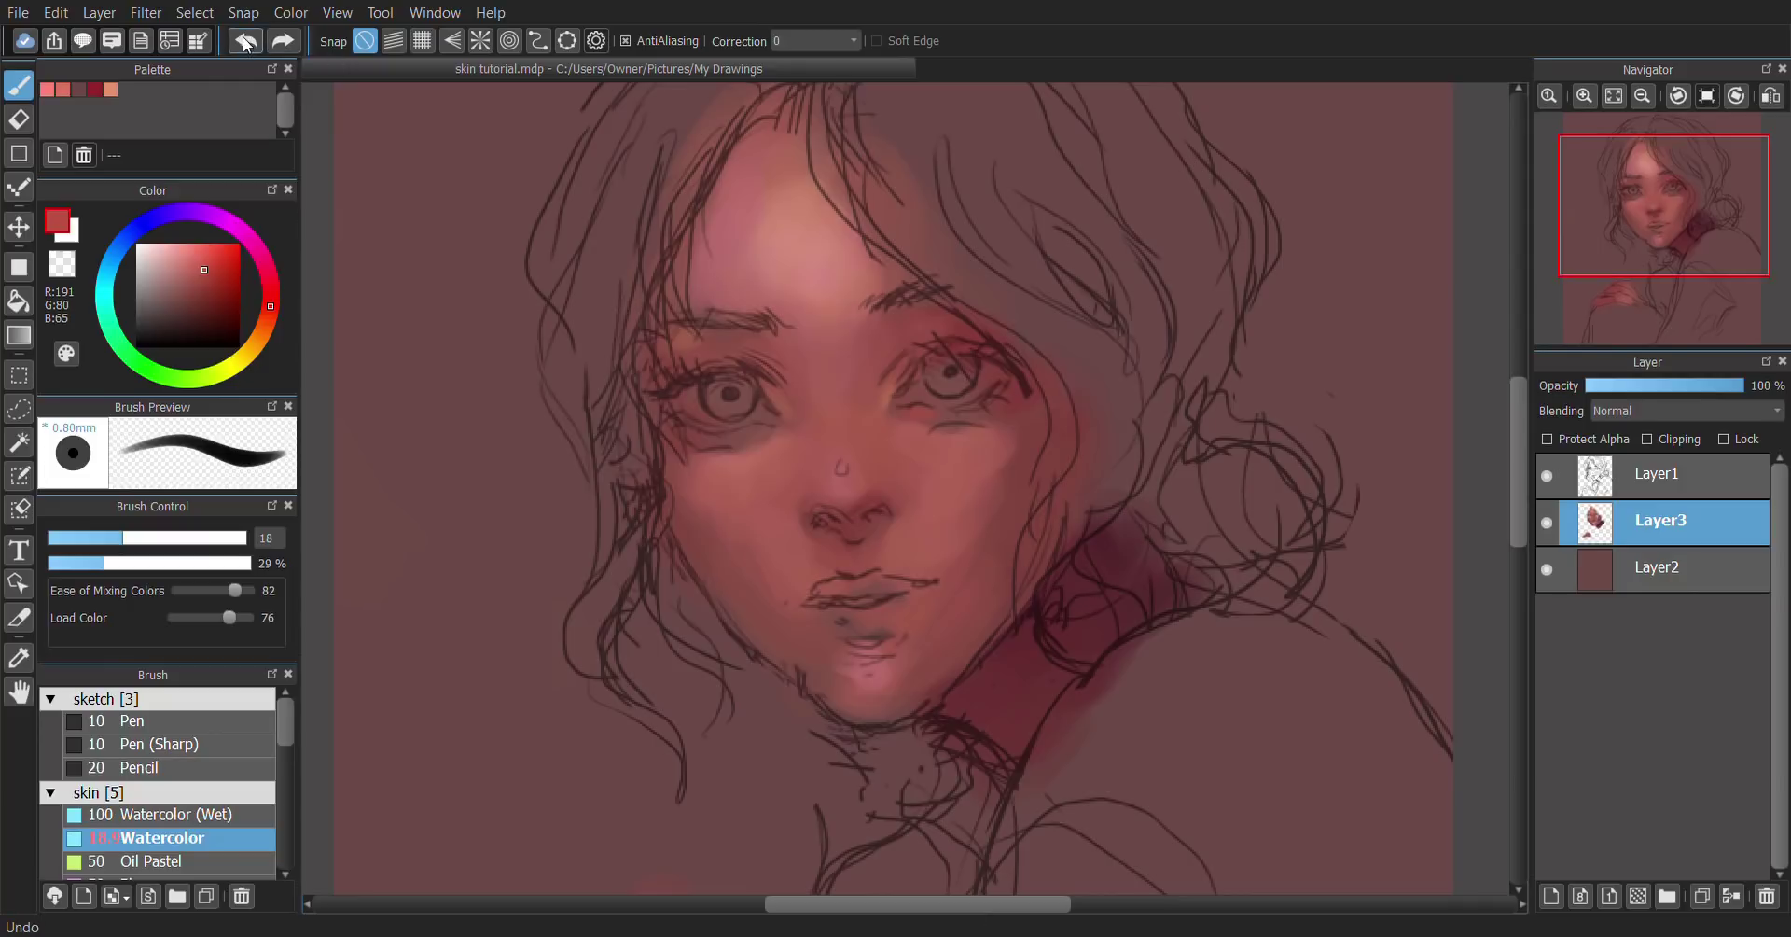
pyautogui.moveTo(203, 252); pyautogui.dragTo(193, 261)
pyautogui.click(140, 542)
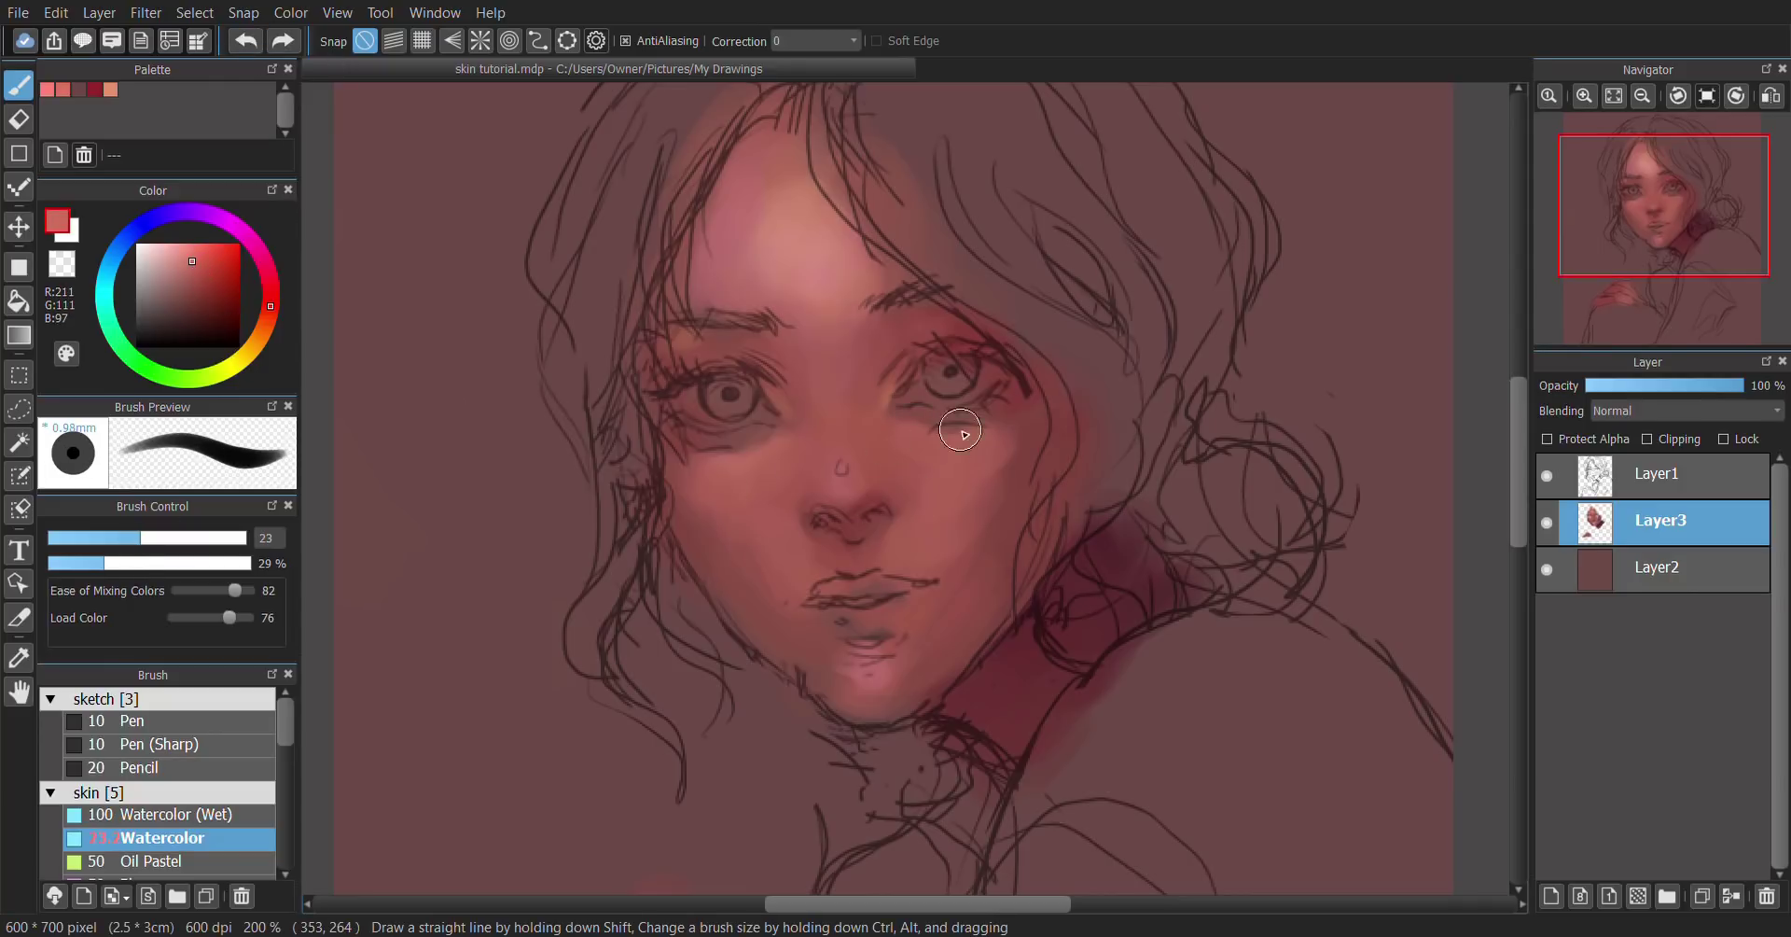
pyautogui.moveTo(959, 424)
pyautogui.mouseDown()
pyautogui.moveTo(918, 414)
pyautogui.moveTo(966, 416)
pyautogui.moveTo(916, 406)
pyautogui.moveTo(1020, 390)
pyautogui.moveTo(953, 421)
pyautogui.moveTo(1024, 392)
pyautogui.moveTo(944, 432)
pyautogui.moveTo(1021, 402)
pyautogui.mouseUp()
# Step: Blend the skin around the right eye, cheek and side of the nose using dark and light tones sampled from the face
pyautogui.keyDown('alt'); pyautogui.click(1009, 390); pyautogui.keyUp('alt')
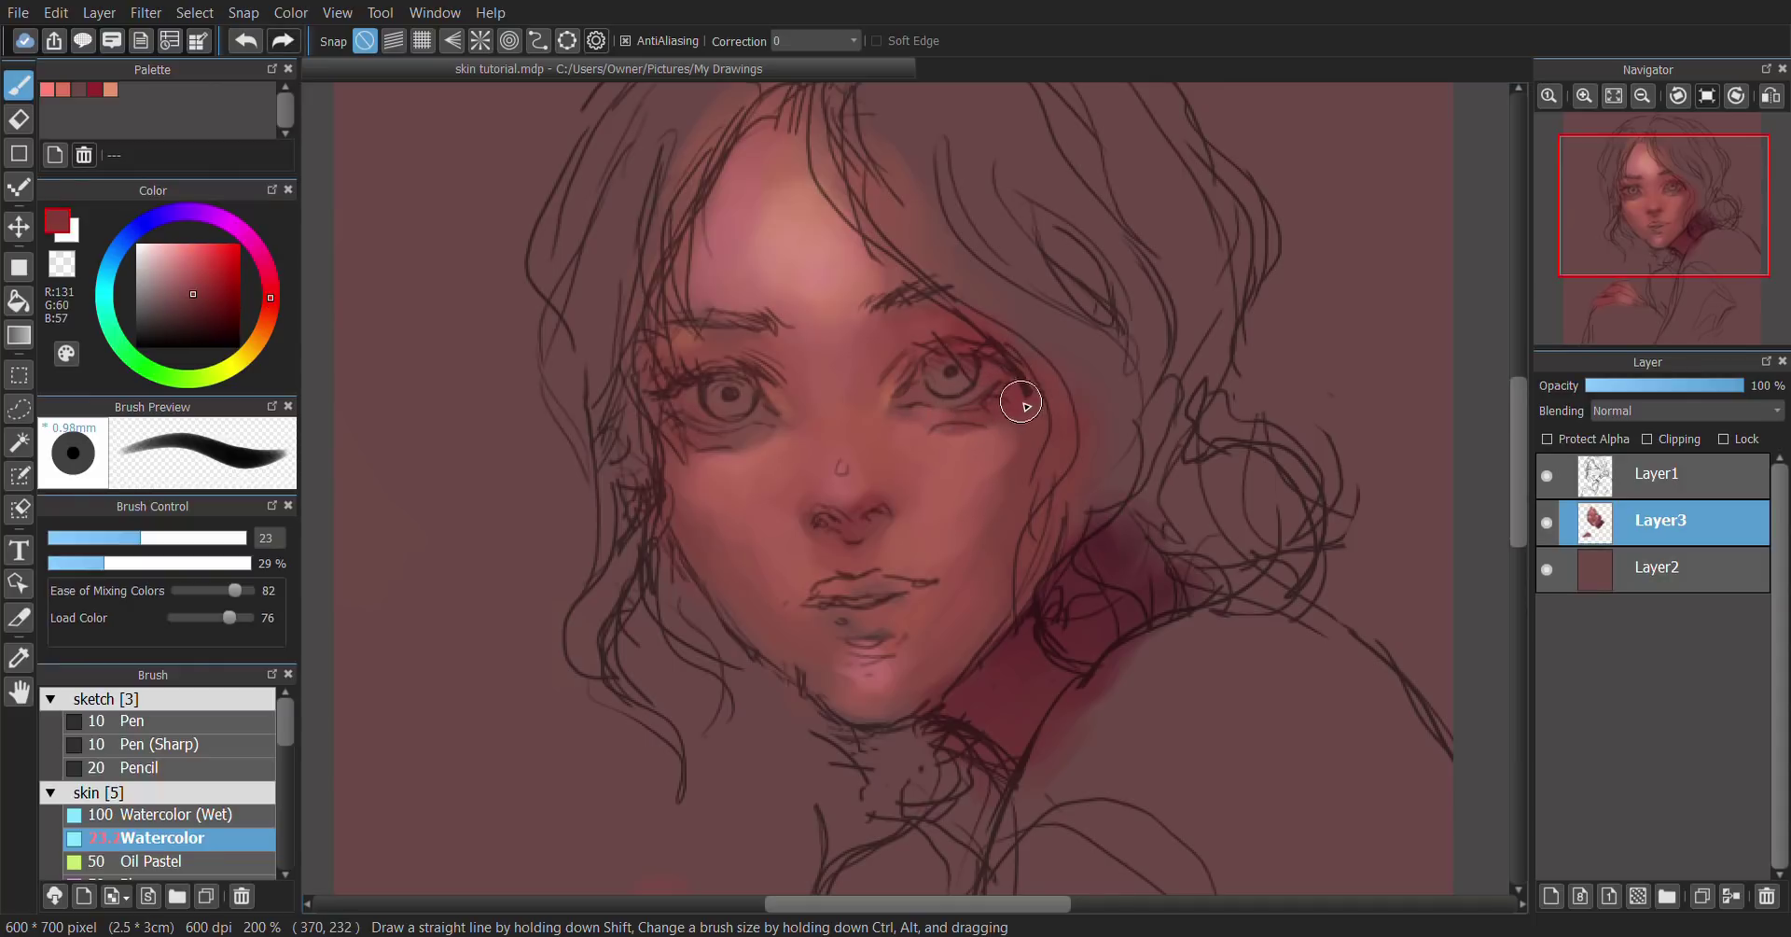
pyautogui.keyDown('alt'); pyautogui.click(970, 449); pyautogui.keyUp('alt')
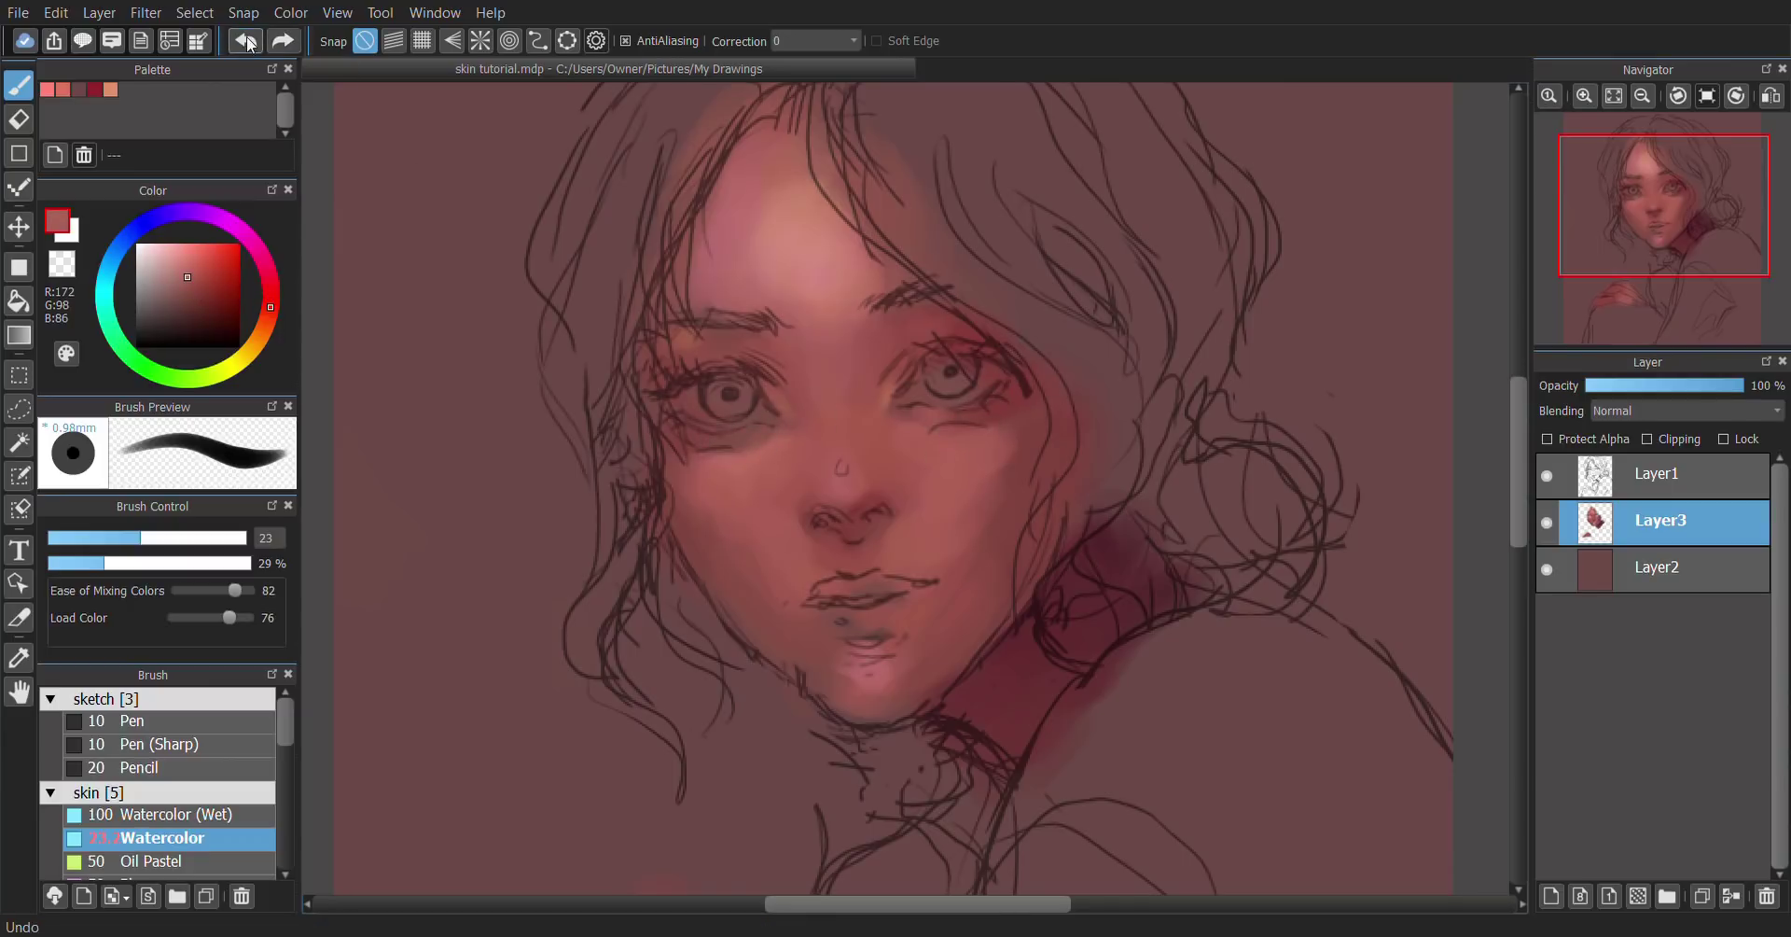
pyautogui.keyDown('alt'); pyautogui.click(952, 602); pyautogui.keyUp('alt')
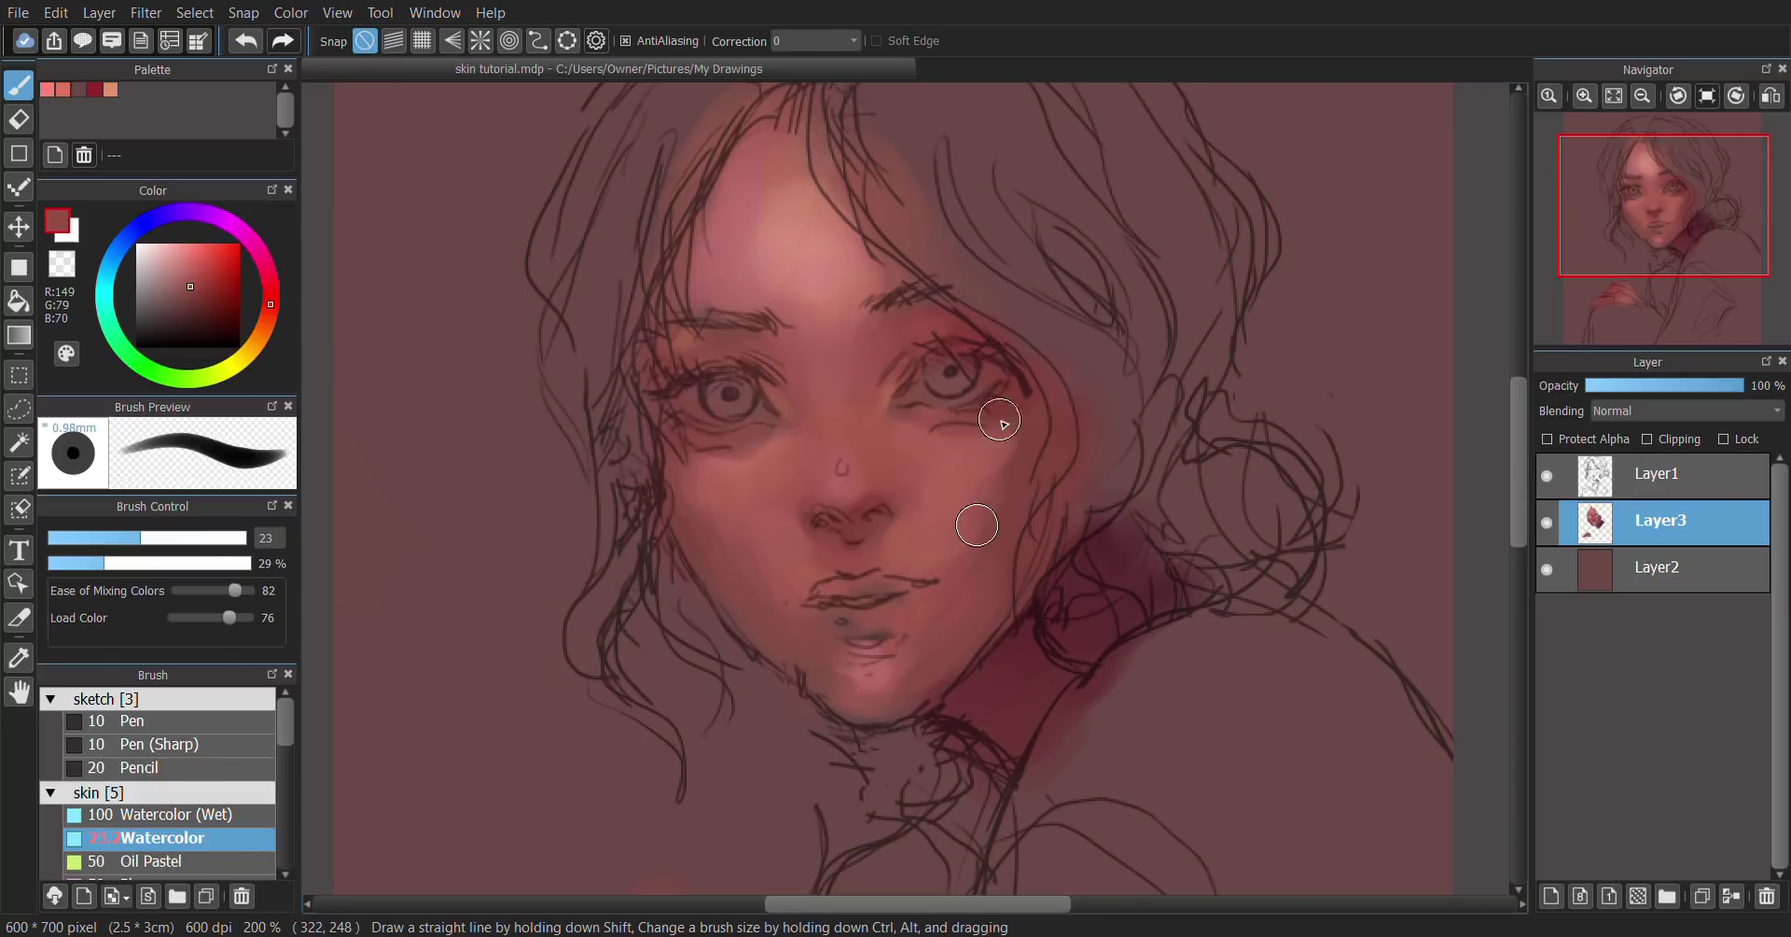
pyautogui.keyDown('alt'); pyautogui.click(767, 462); pyautogui.keyUp('alt')
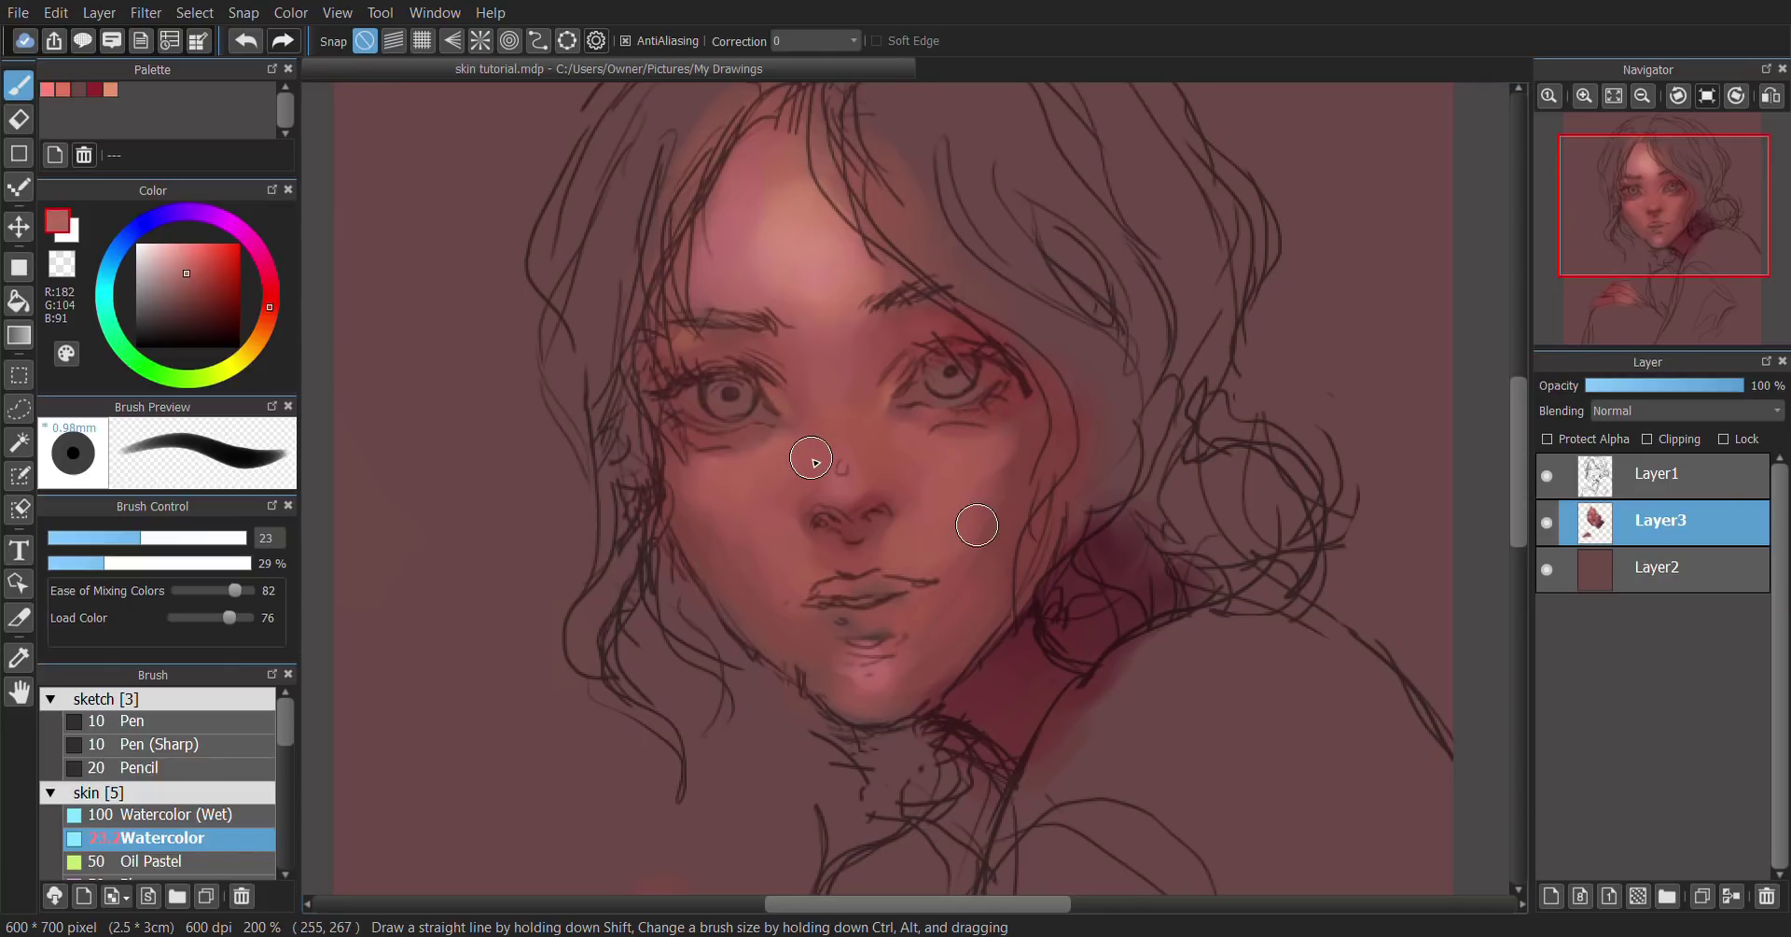
# Step: Darken the skin around both eyes with sampled deep reds (RGB 121, 52, 49 and 103, 47, 49), checking the face in mirrored view
pyautogui.keyDown('alt'); pyautogui.click(1032, 455); pyautogui.keyUp('alt')
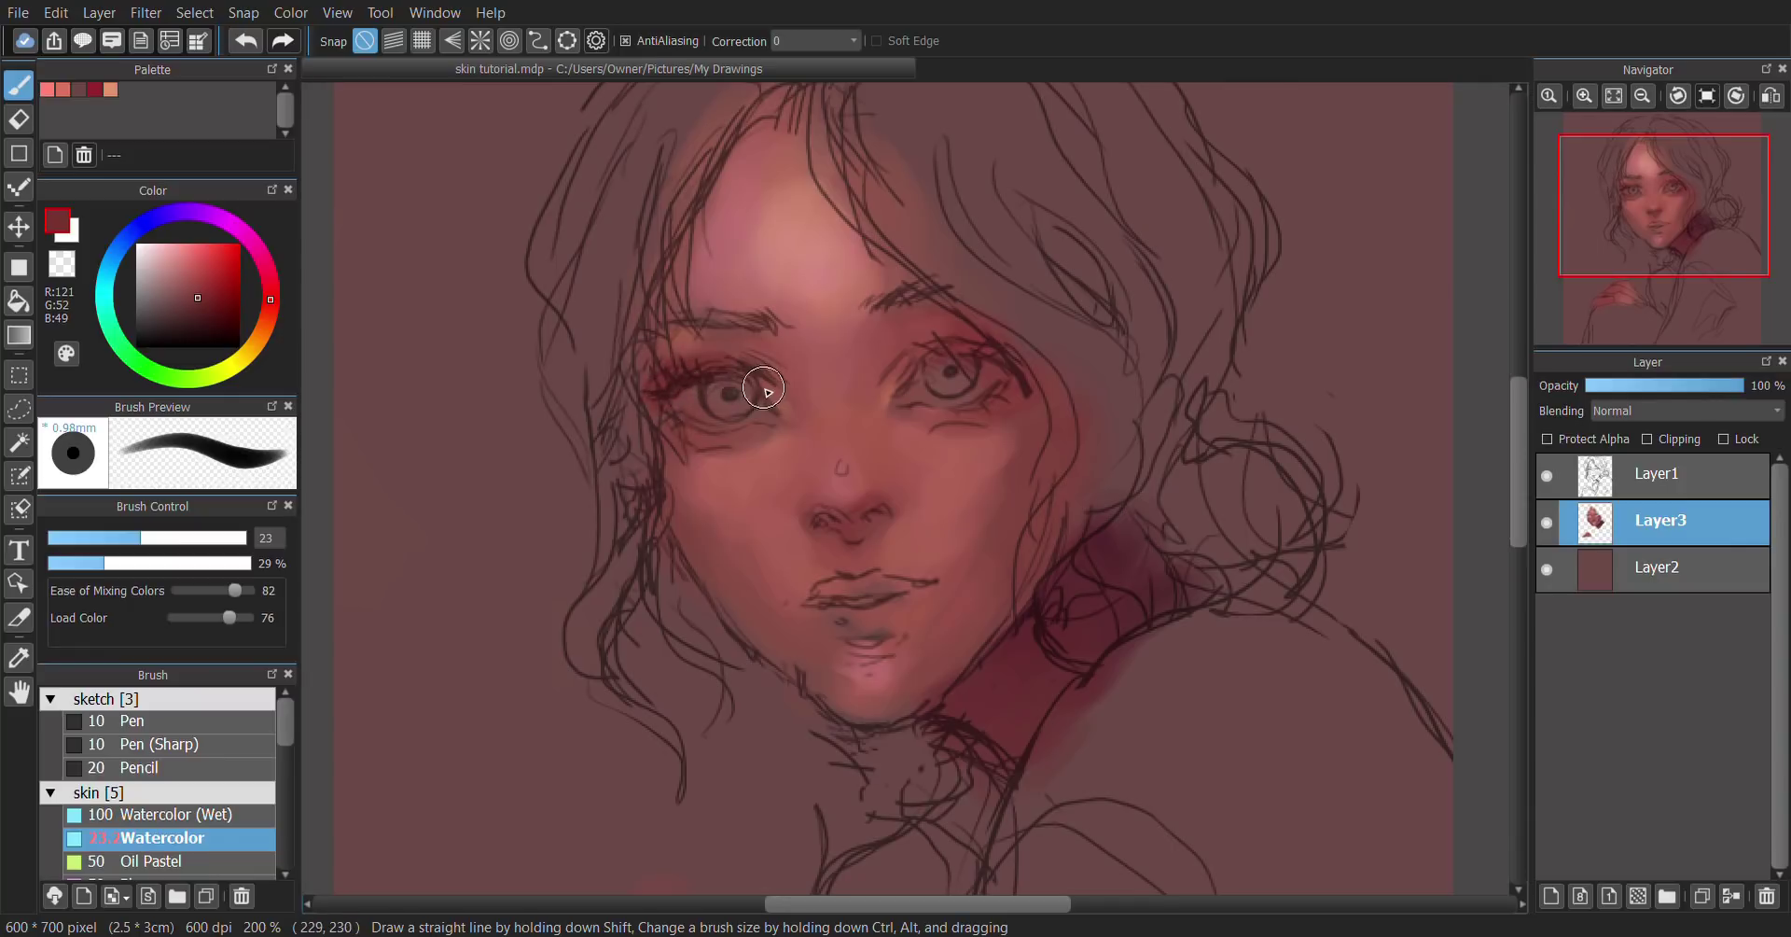
pyautogui.moveTo(674, 432); pyautogui.dragTo(706, 436)
pyautogui.keyDown('alt'); pyautogui.click(998, 691); pyautogui.keyUp('alt')
pyautogui.moveTo(995, 350)
pyautogui.mouseDown()
pyautogui.moveTo(975, 328)
pyautogui.moveTo(1011, 372)
pyautogui.moveTo(960, 399)
pyautogui.moveTo(1007, 382)
pyautogui.mouseUp()
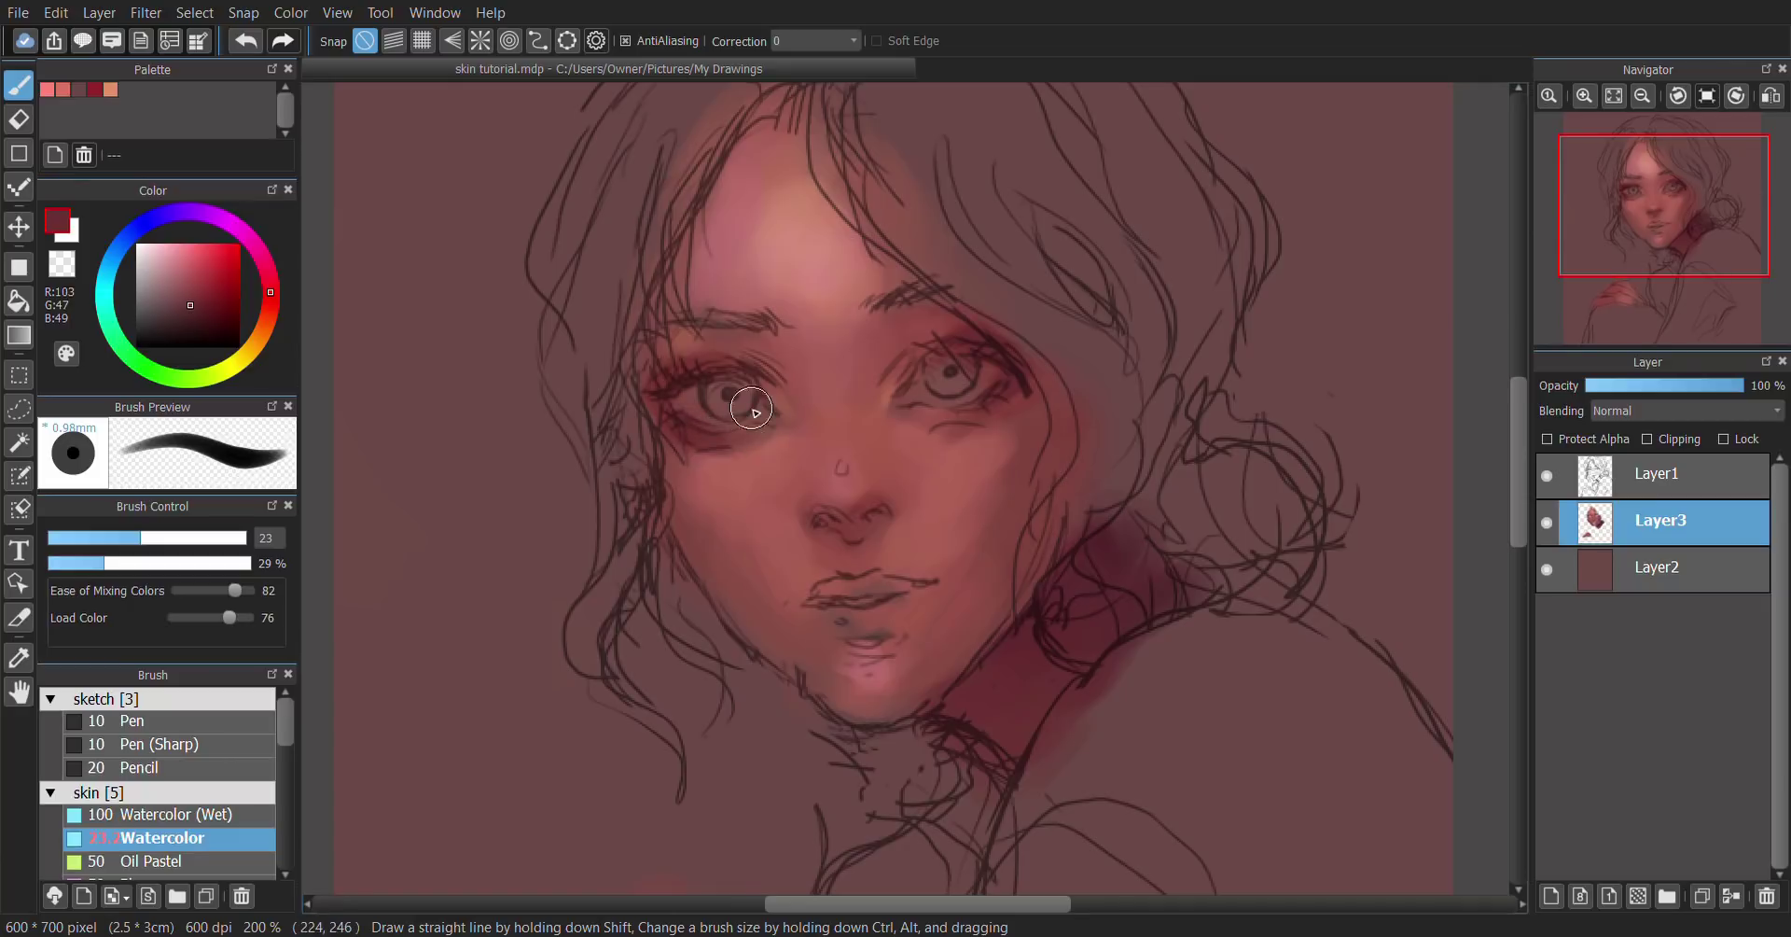
pyautogui.press('h')
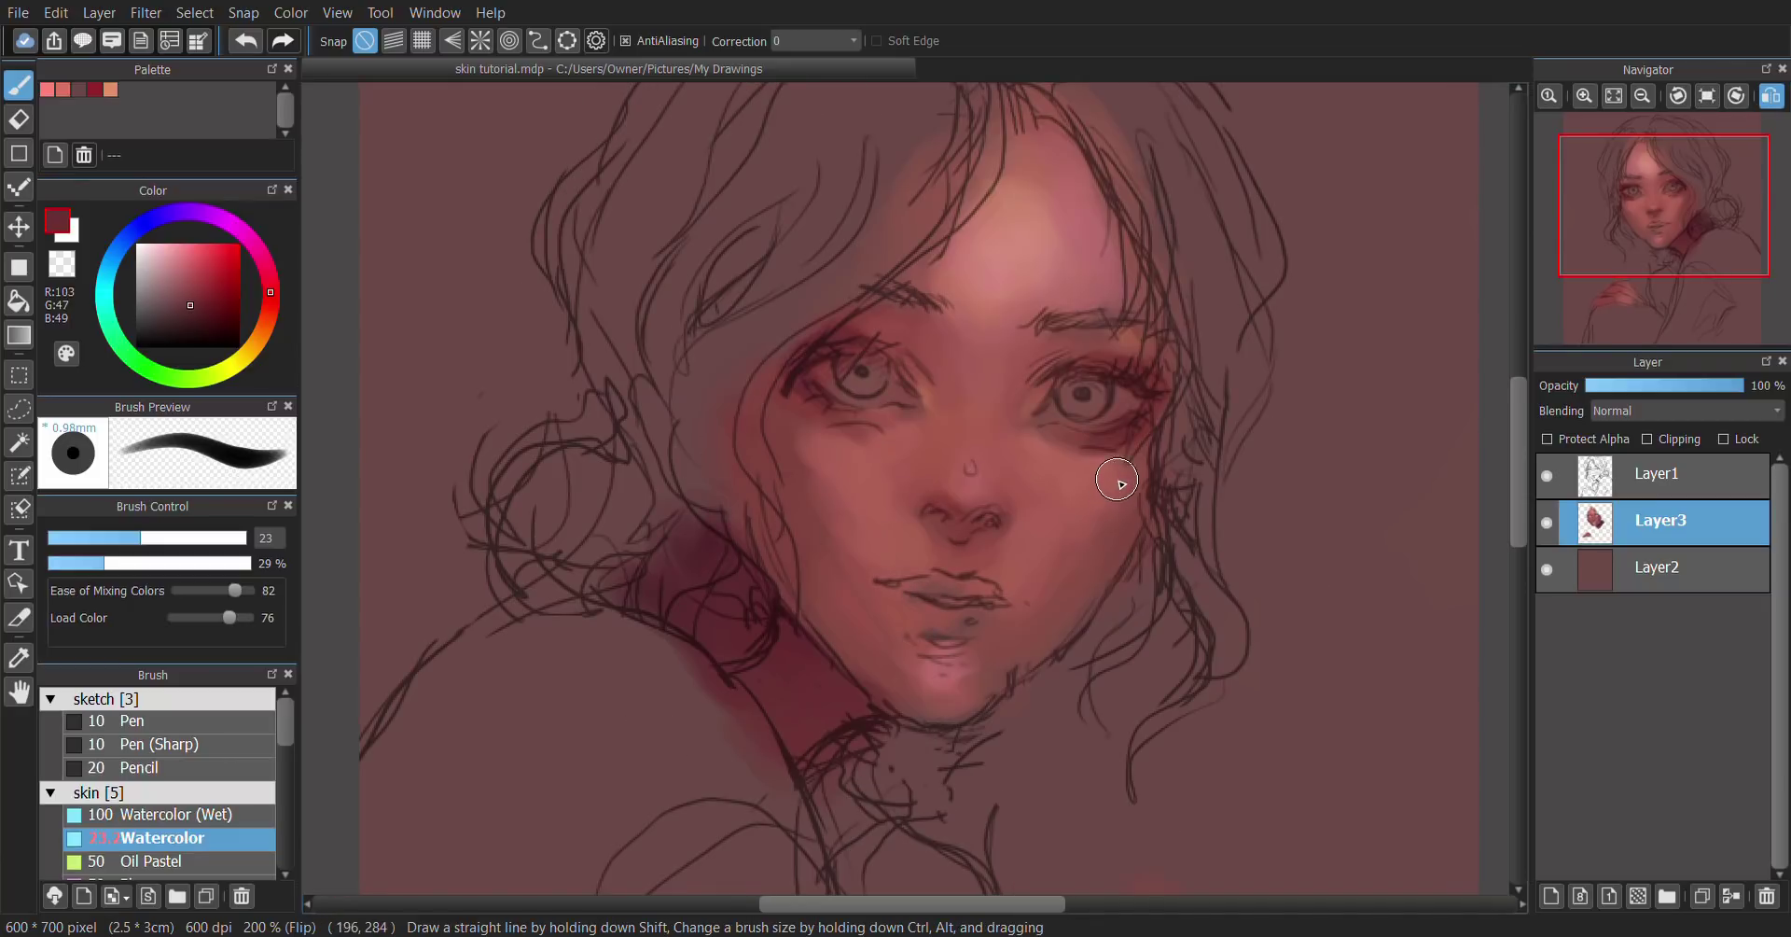
pyautogui.press('h')
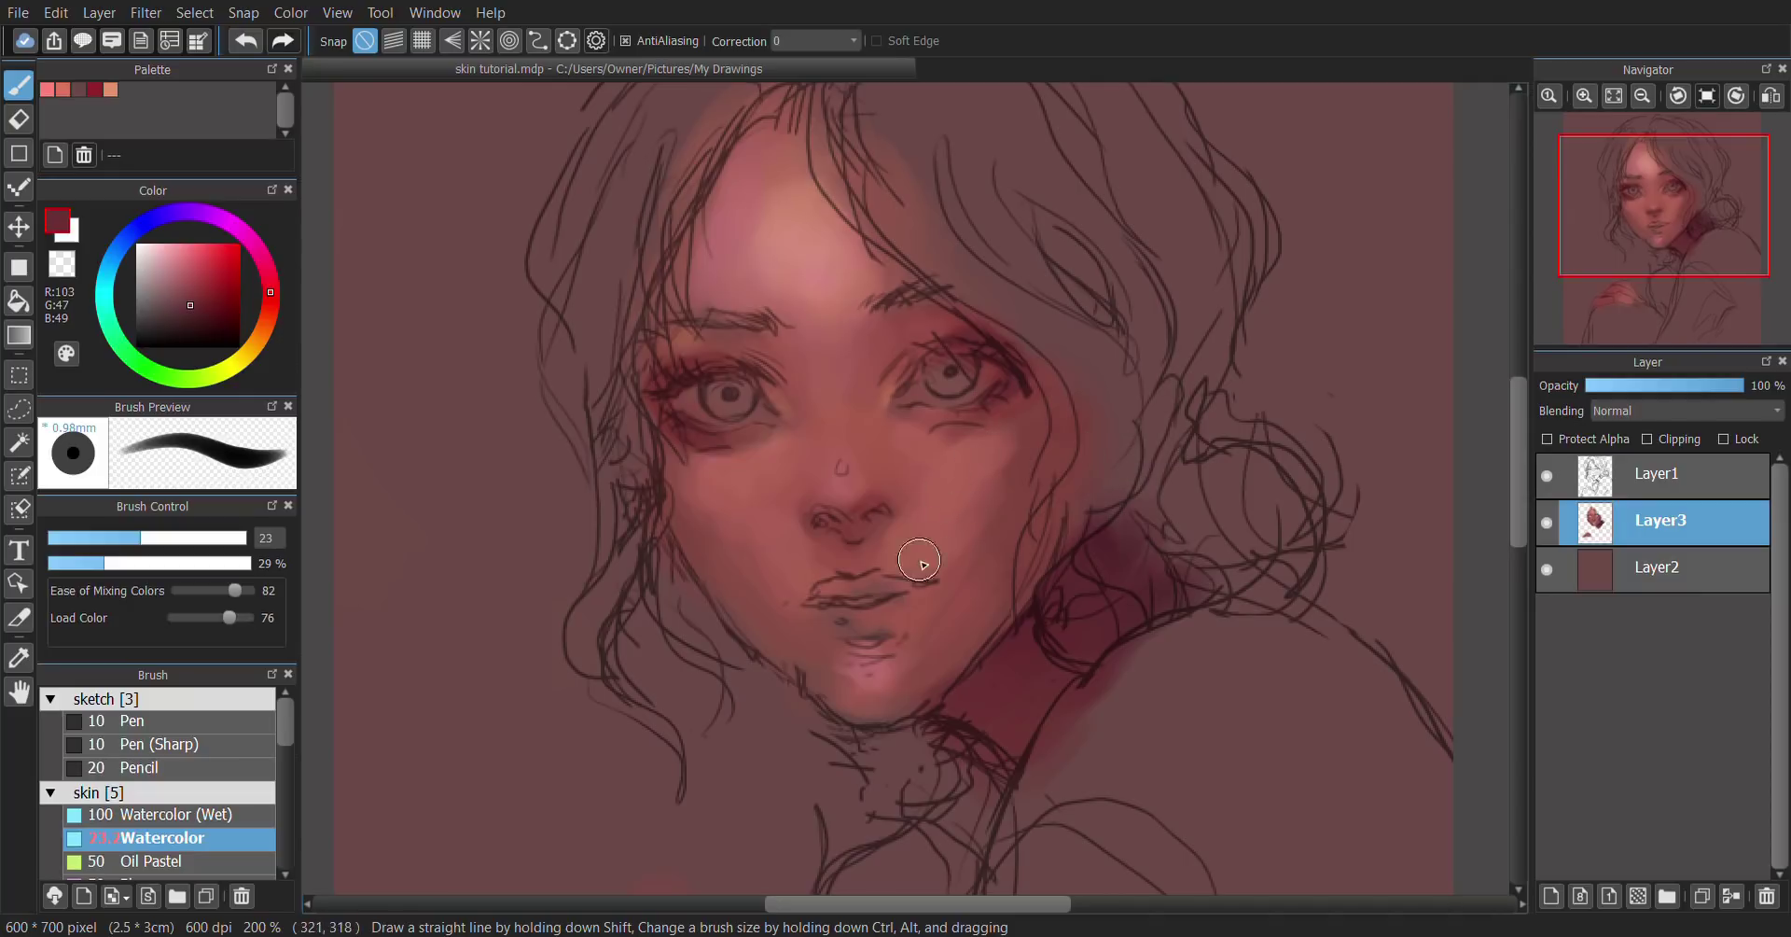
# Step: Shade the area beneath the lower lip with a sampled brownish red (RGB 132, 72, 66) at brush size 16
pyautogui.keyDown('alt'); pyautogui.click(981, 537); pyautogui.keyUp('alt')
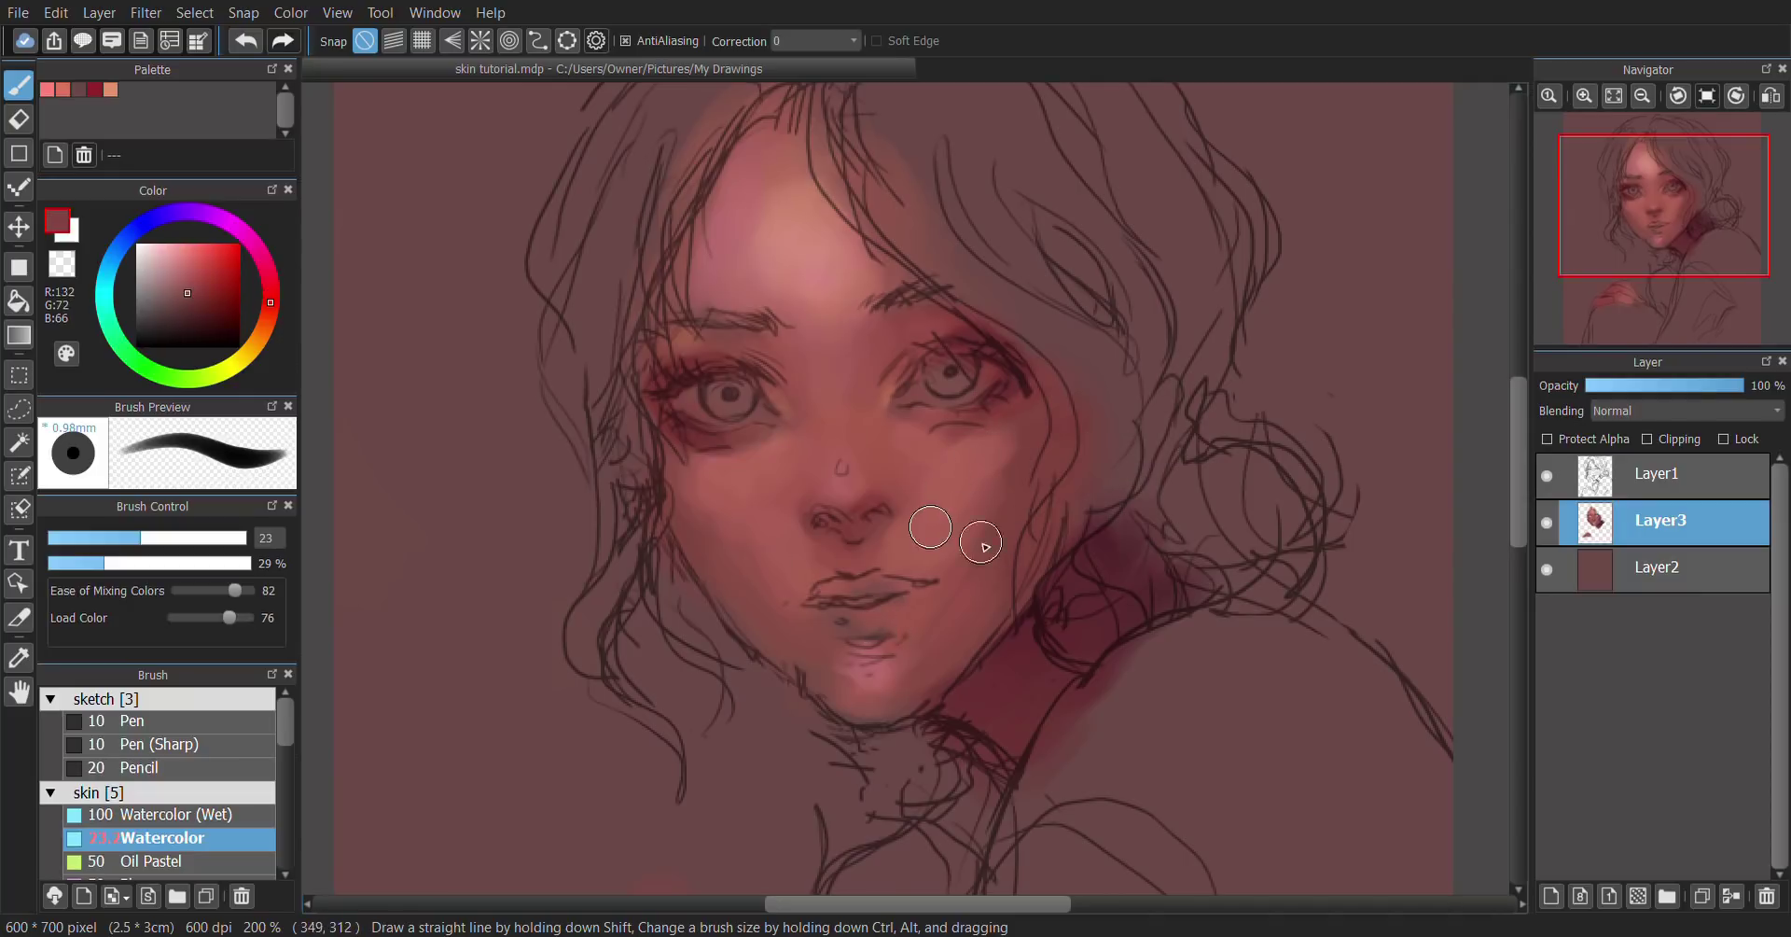
pyautogui.moveTo(132, 534); pyautogui.dragTo(114, 537)
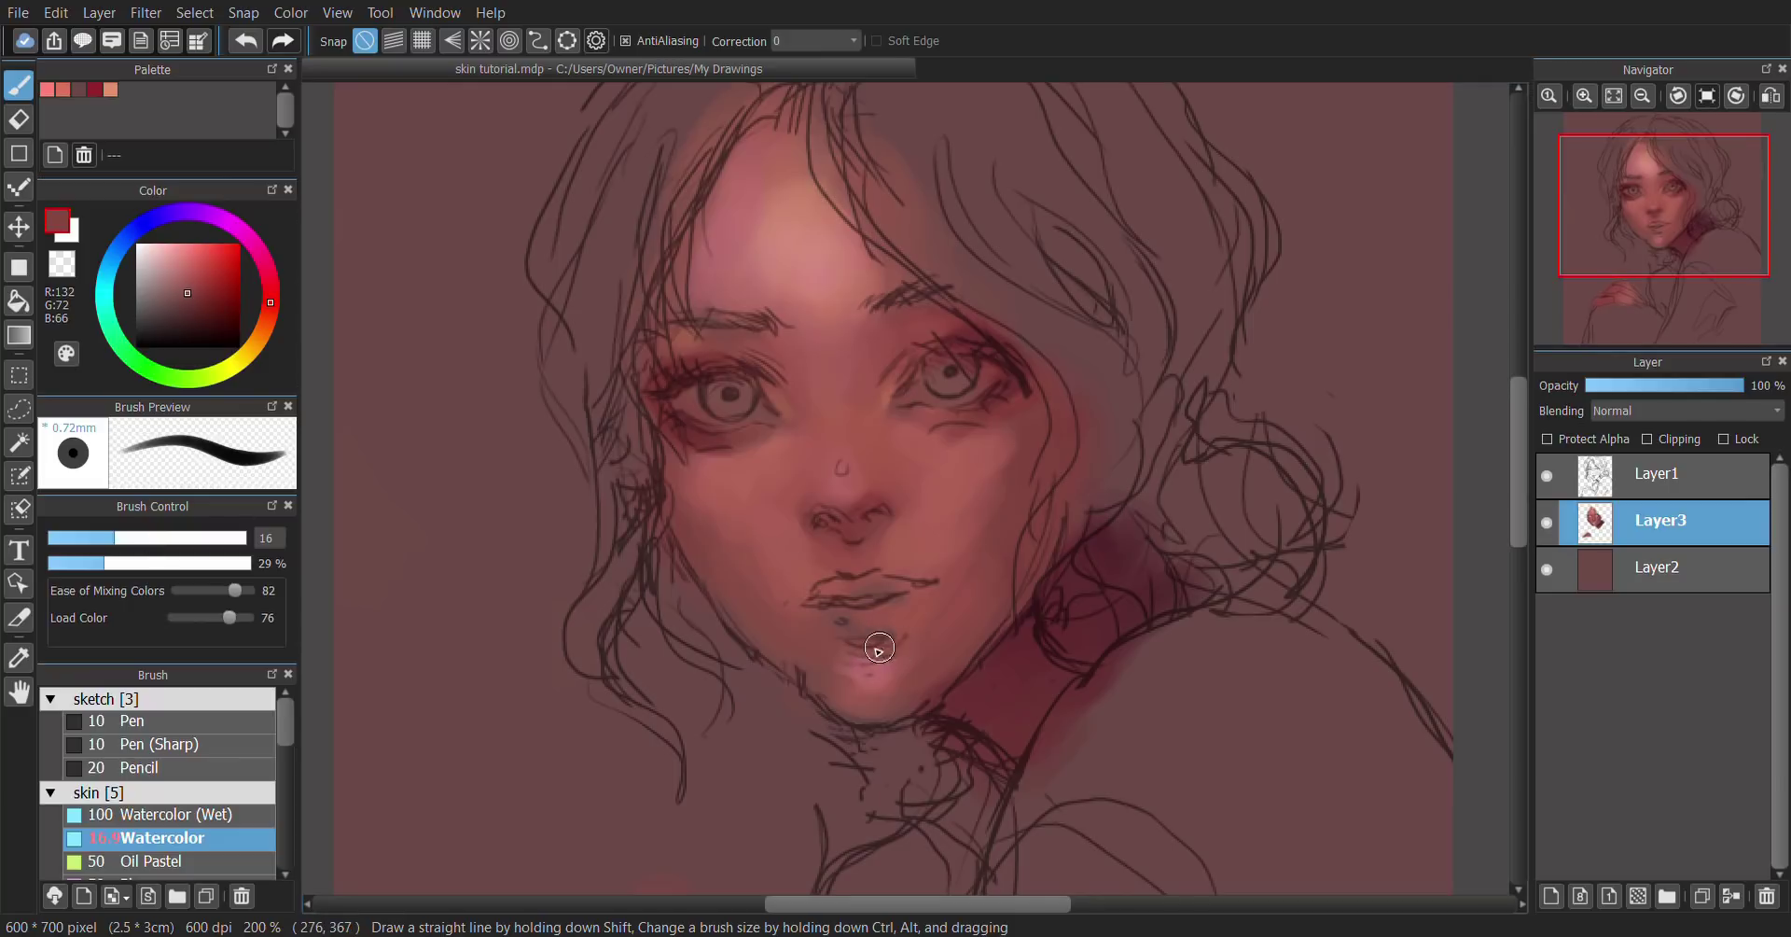
pyautogui.moveTo(858, 644)
pyautogui.mouseDown()
pyautogui.moveTo(842, 649)
pyautogui.moveTo(887, 633)
pyautogui.moveTo(896, 647)
pyautogui.mouseUp()
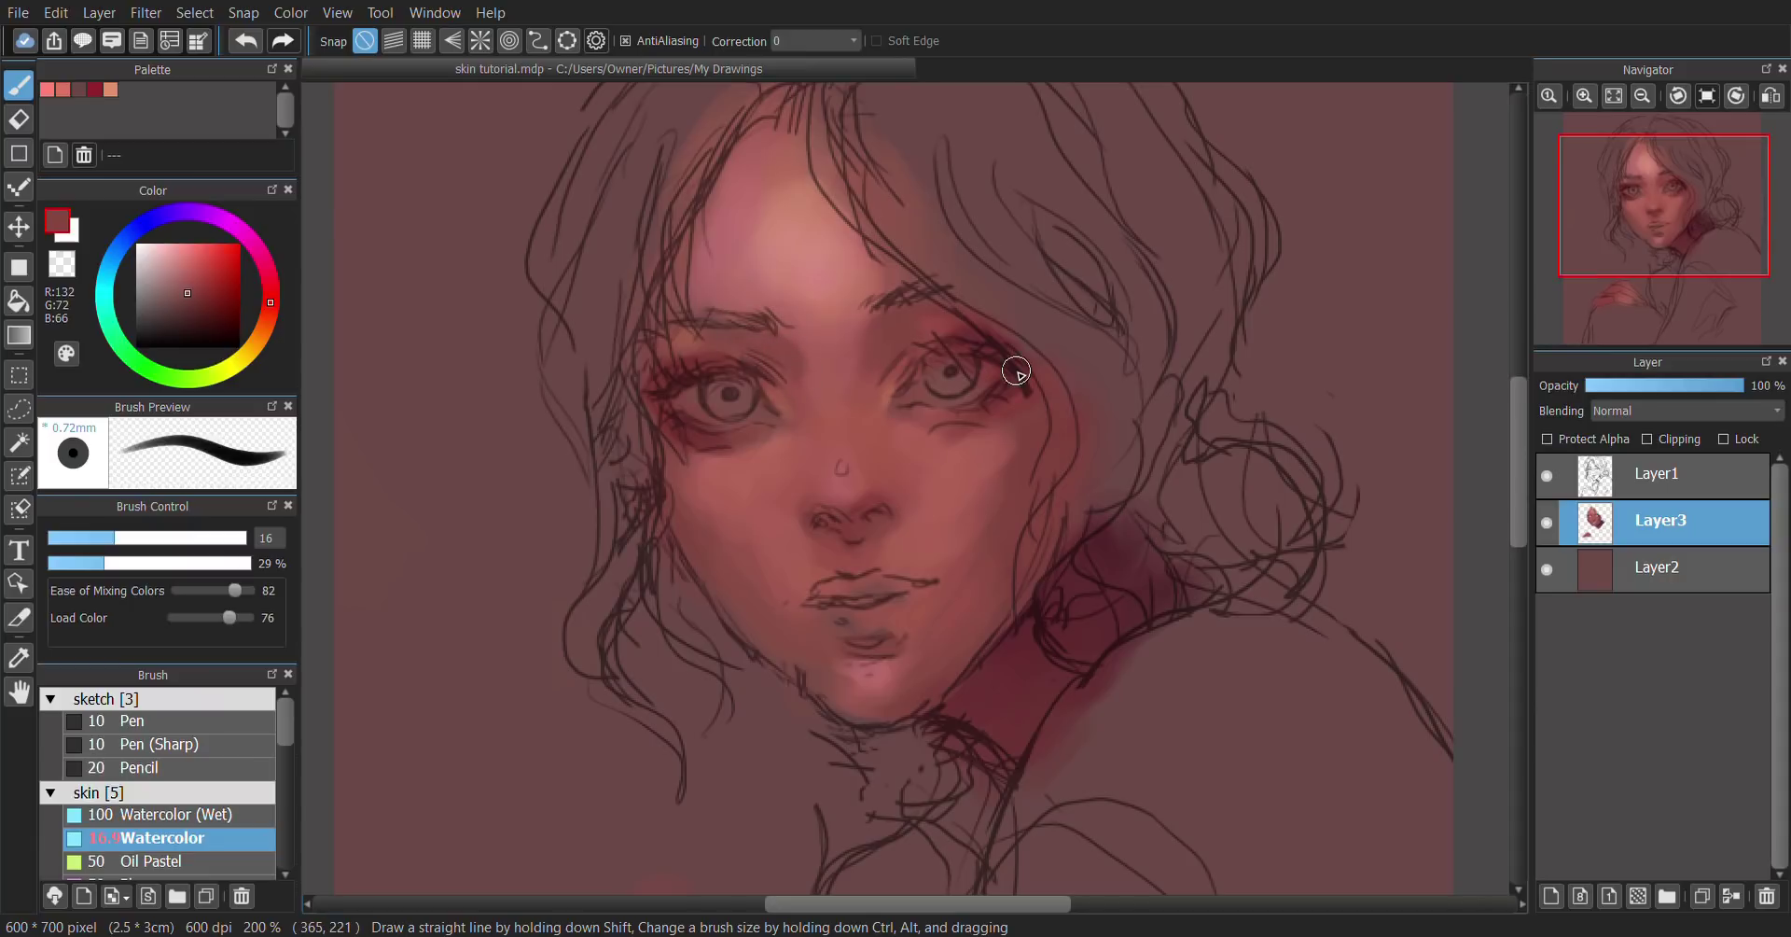
# Step: Blend the brow and nose bridge at brush size 24 with reds sampled from the face (RGB 172, 92, 93; 163, 92, 86; 191, 115, 104)
pyautogui.click(145, 538)
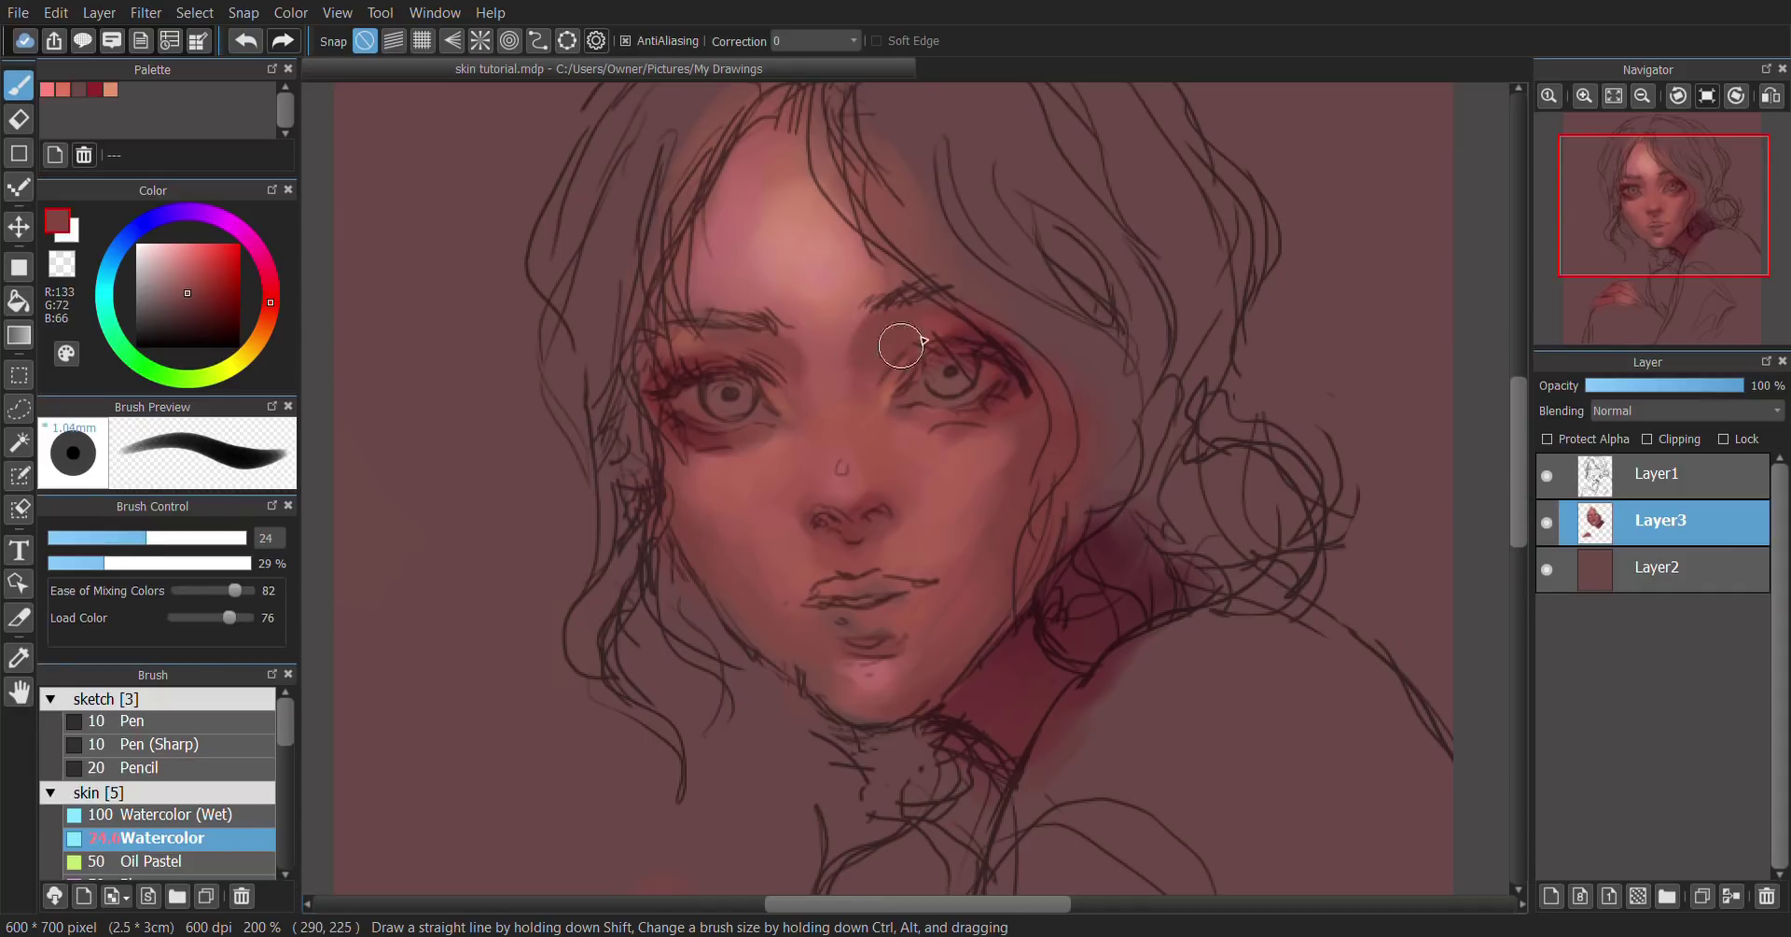
pyautogui.press('h')
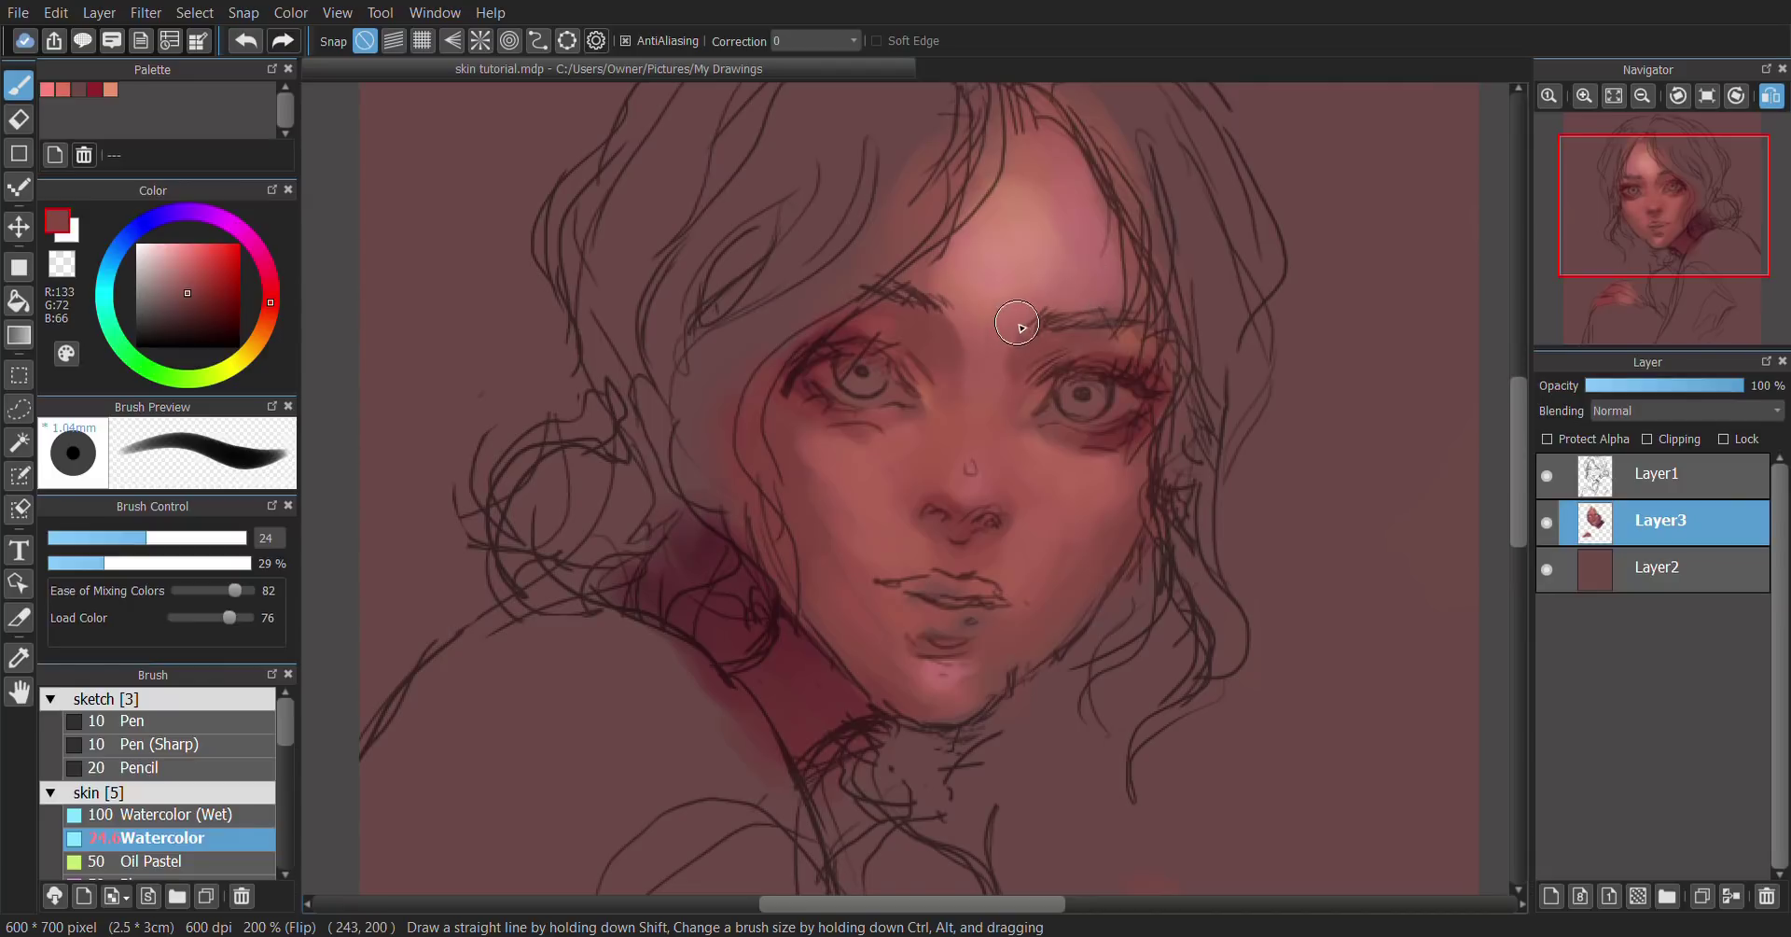
pyautogui.keyDown('alt'); pyautogui.click(998, 331); pyautogui.keyUp('alt')
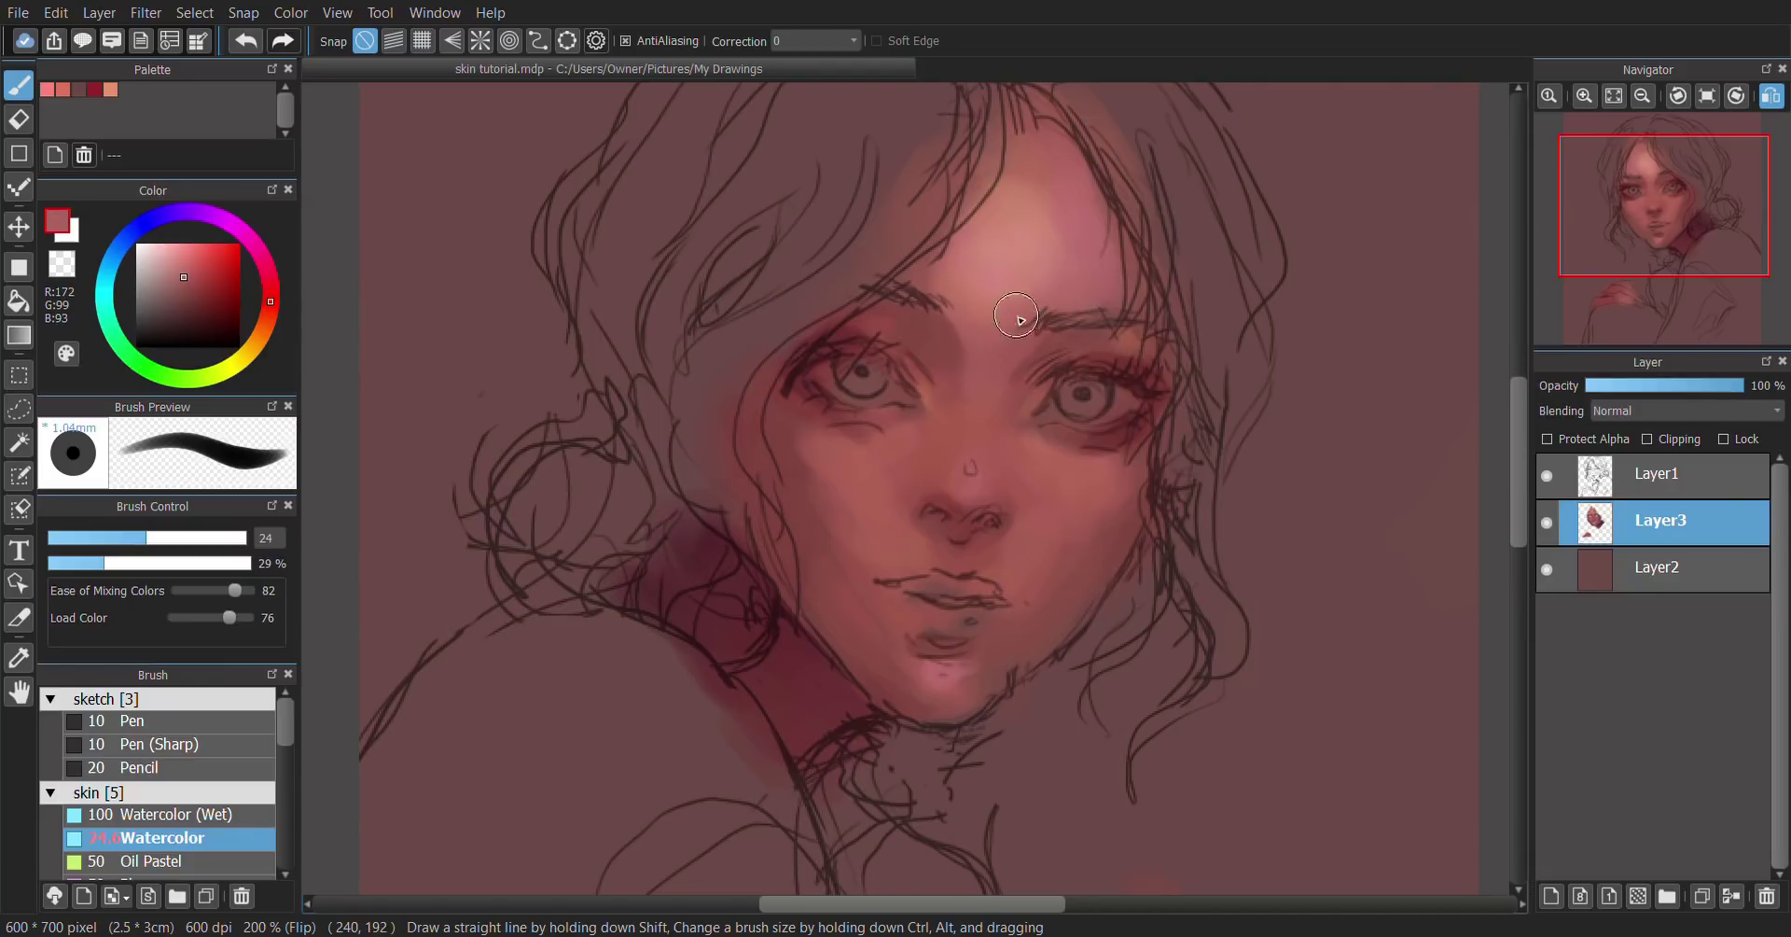
pyautogui.keyDown('alt'); pyautogui.click(946, 331); pyautogui.keyUp('alt')
pyautogui.keyDown('alt'); pyautogui.click(975, 375); pyautogui.keyUp('alt')
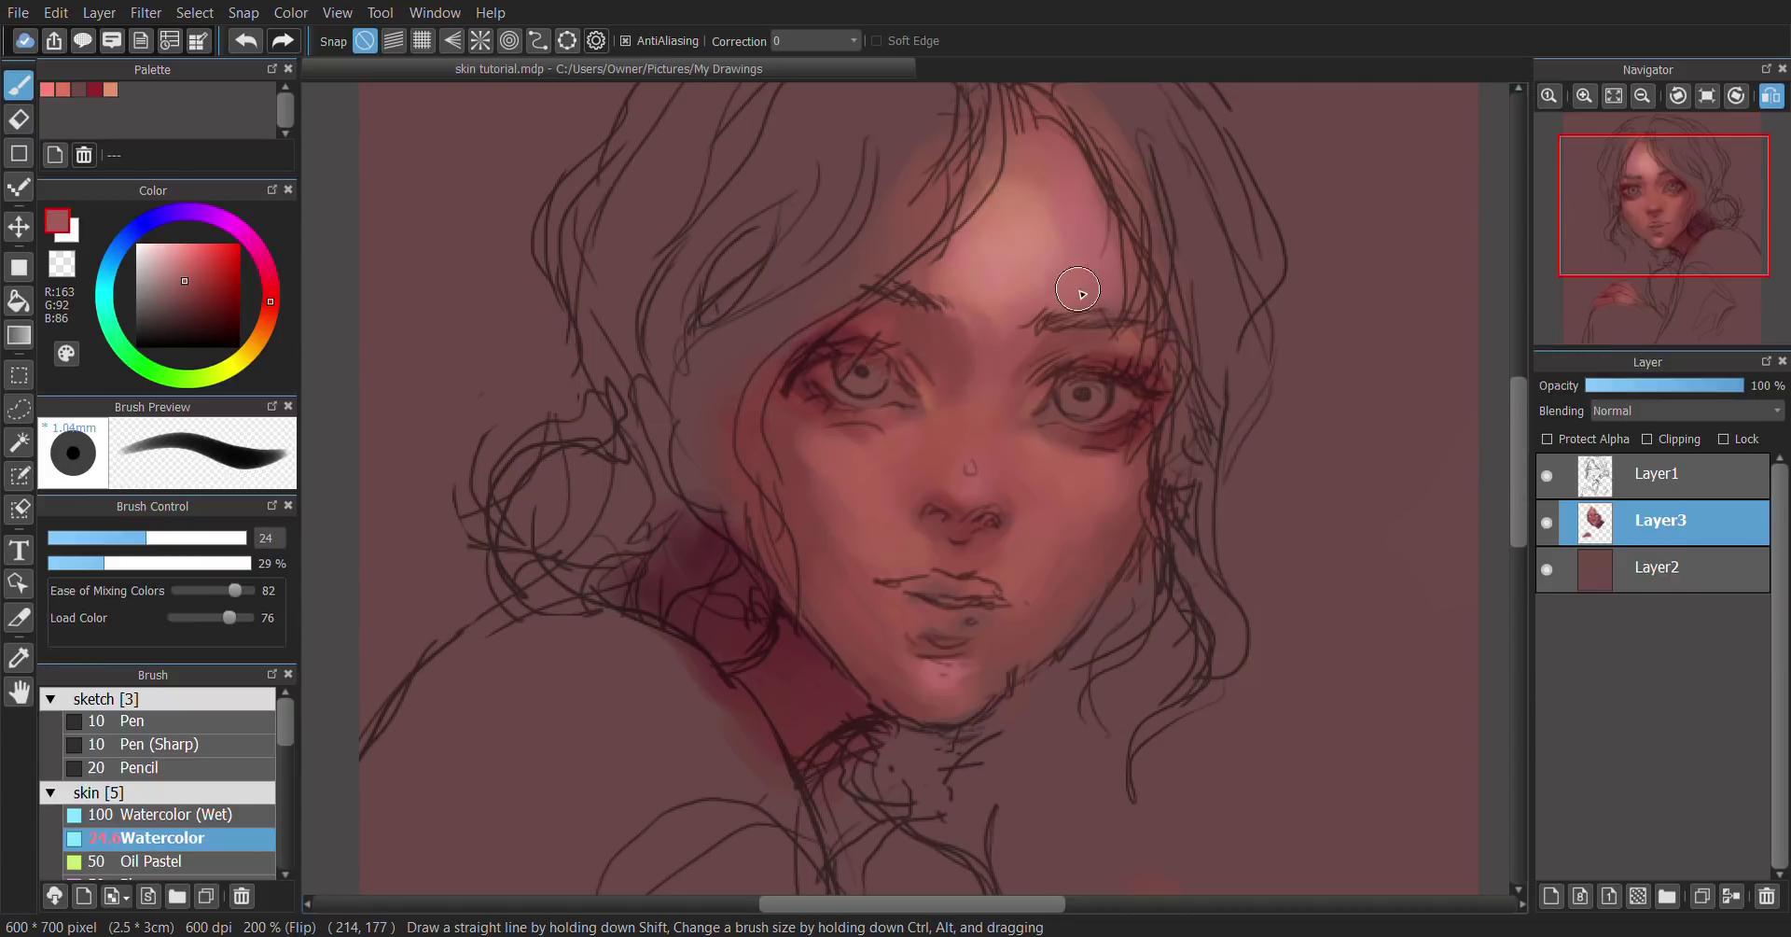
pyautogui.keyDown('alt'); pyautogui.click(960, 298); pyautogui.keyUp('alt')
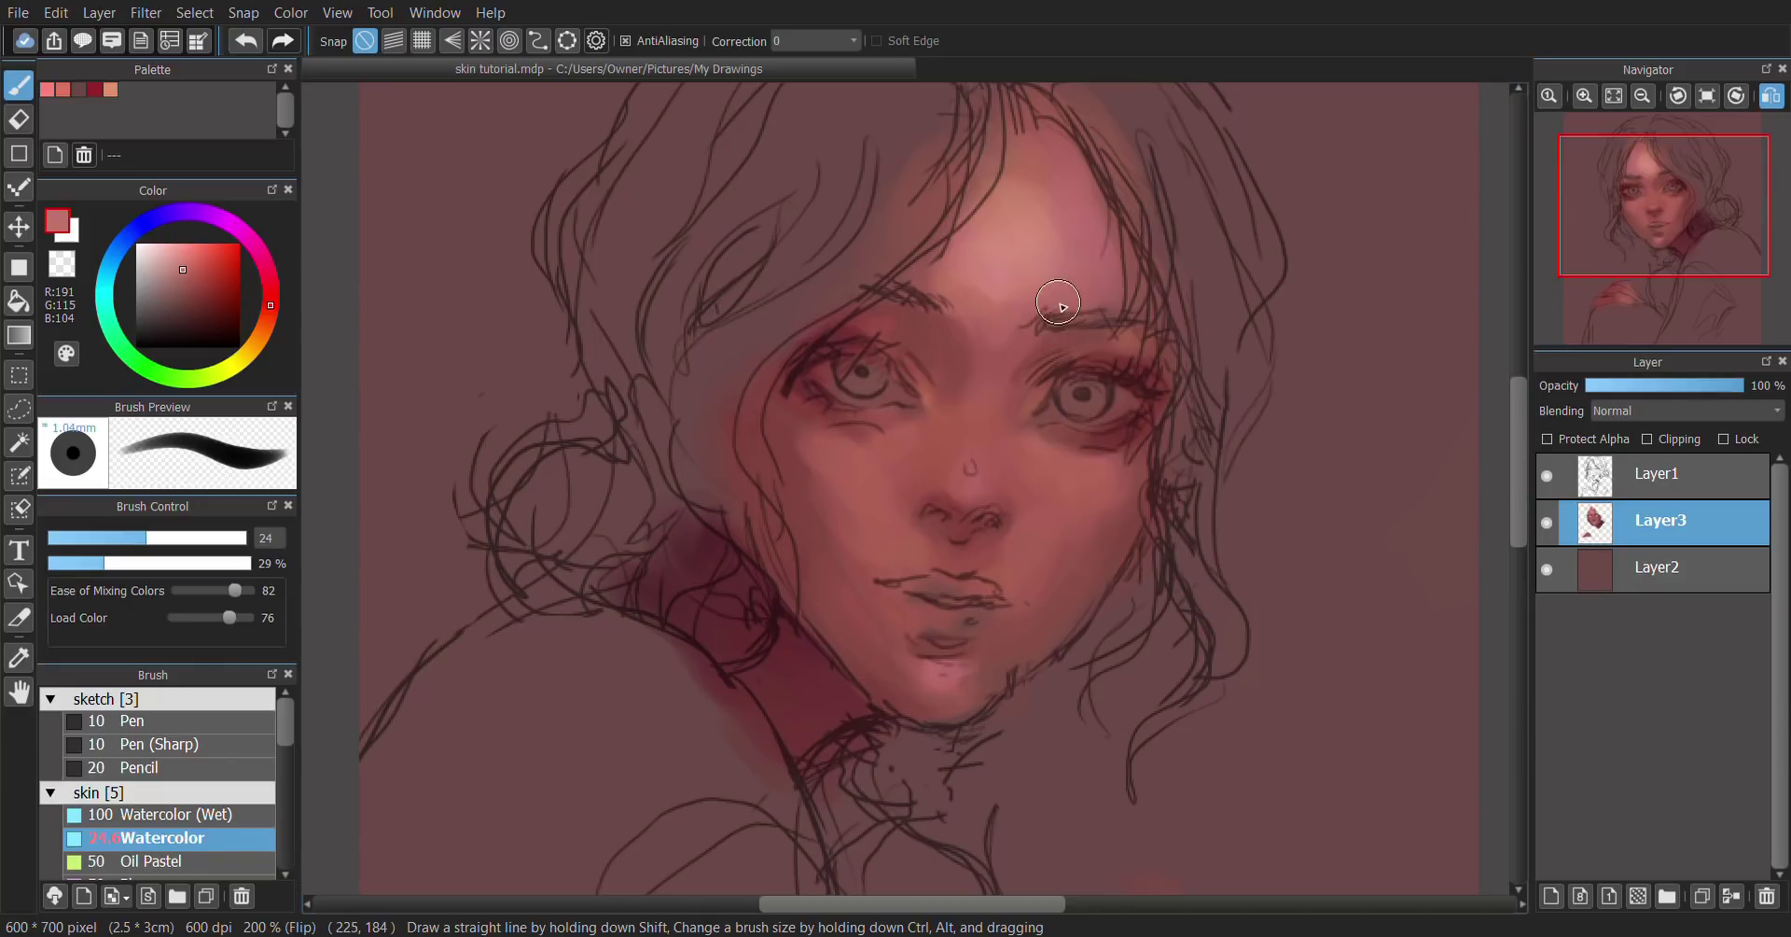
pyautogui.press('h')
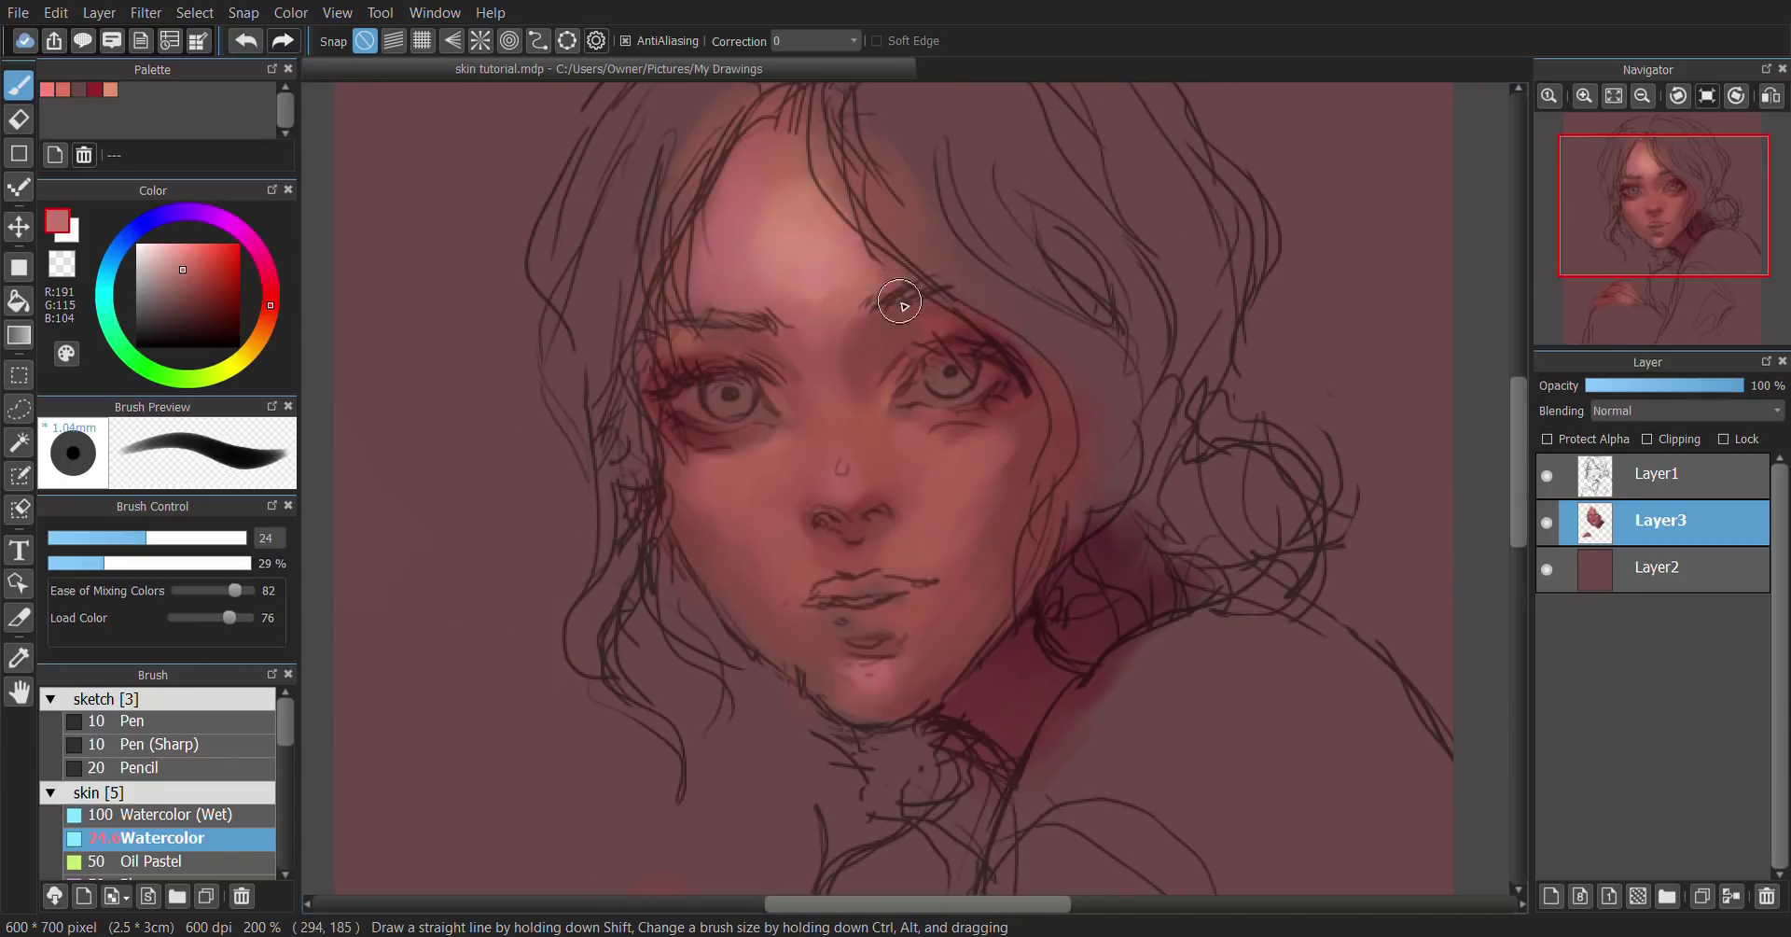
# Step: Shade the brow and upper nose area with sampled reds (RGB 137, 73, 68 and 161, 90, 84), comparing the face in mirrored view
pyautogui.keyDown('alt'); pyautogui.click(868, 355); pyautogui.keyUp('alt')
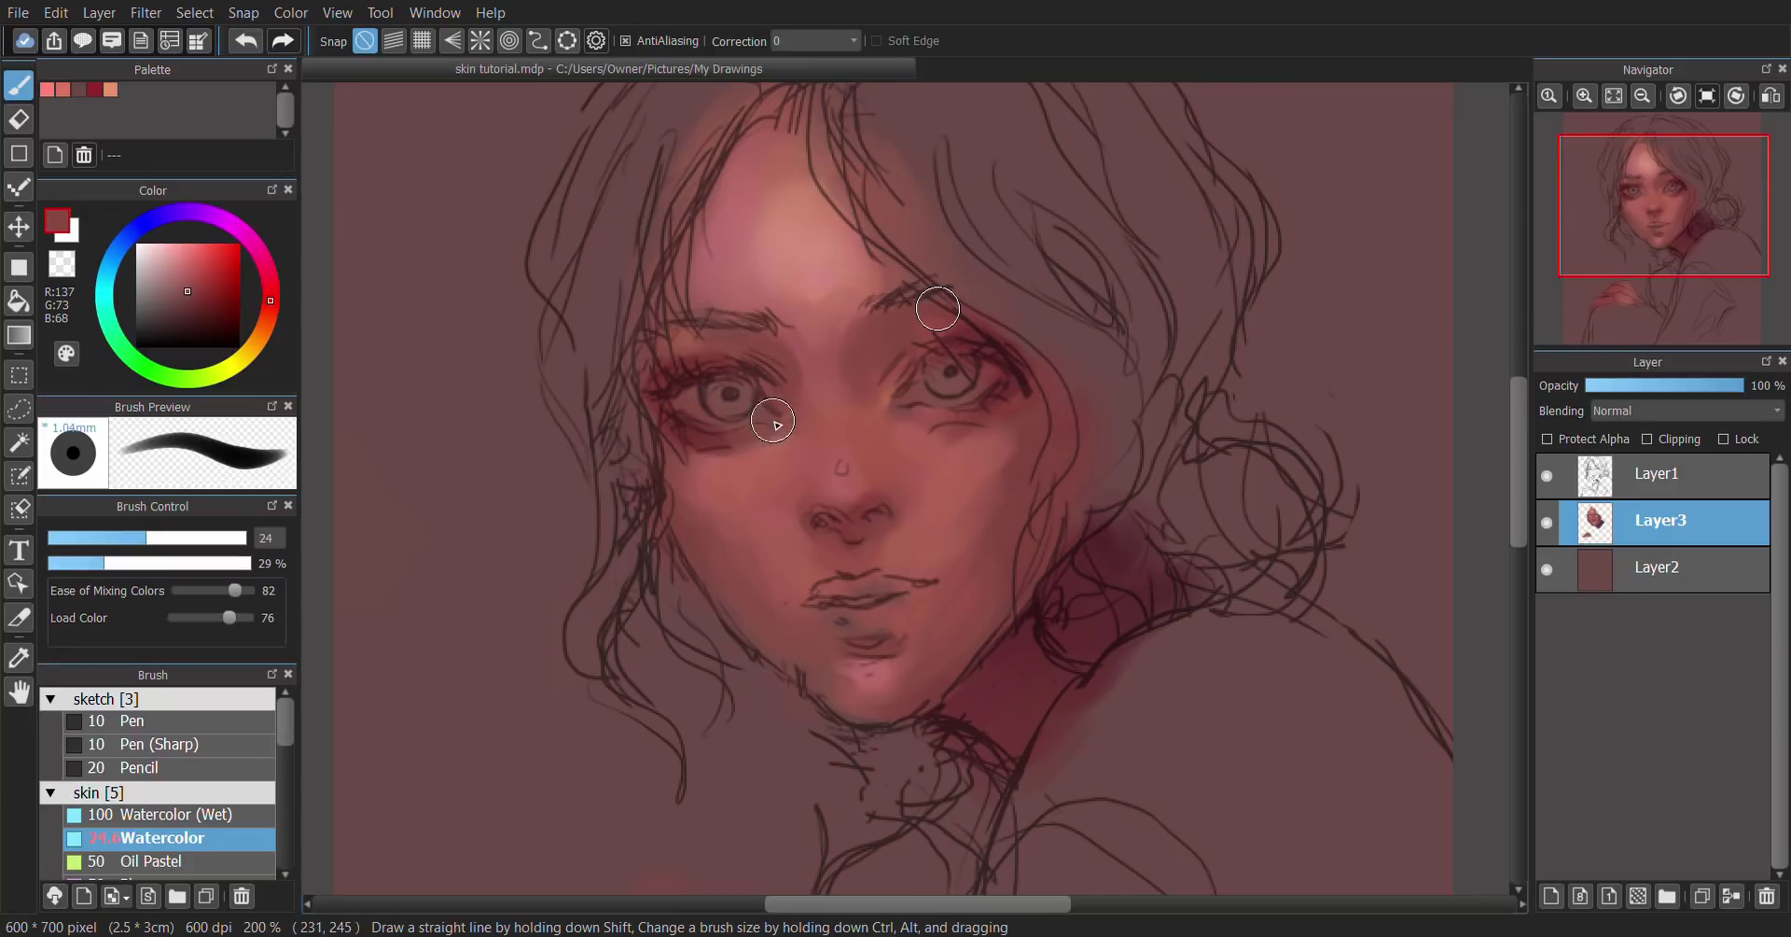
pyautogui.press('h')
pyautogui.keyDown('alt'); pyautogui.click(1017, 340); pyautogui.keyUp('alt')
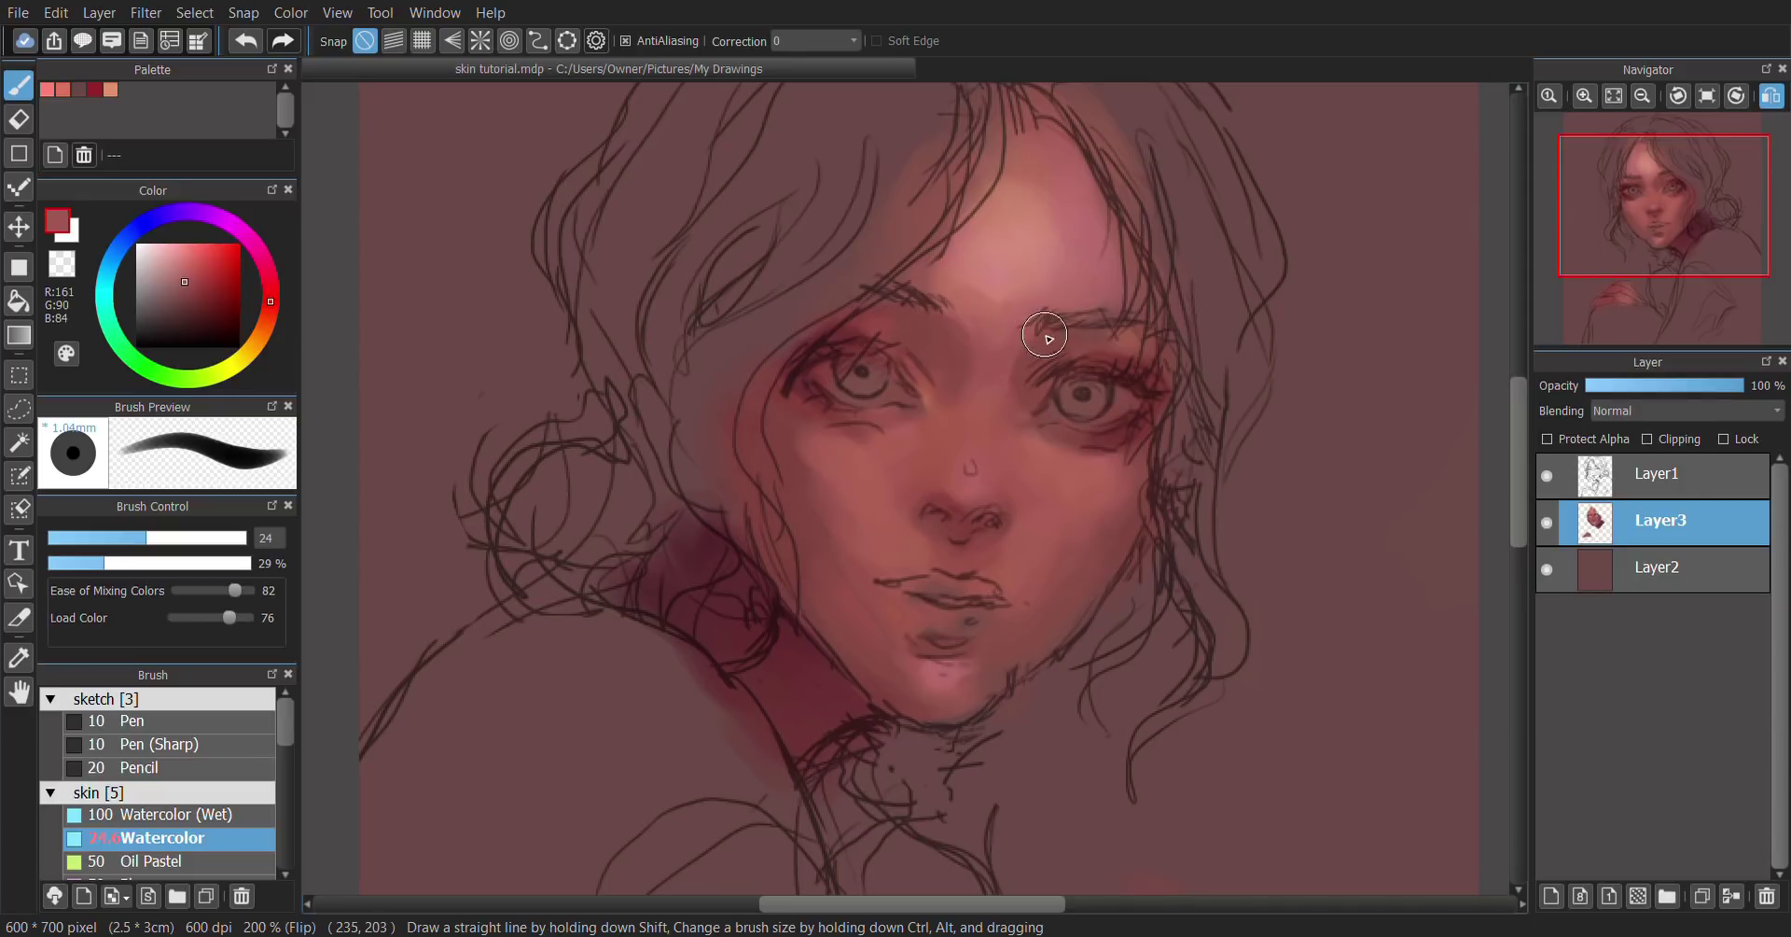
pyautogui.keyDown('alt'); pyautogui.click(965, 358); pyautogui.keyUp('alt')
pyautogui.keyDown('alt'); pyautogui.click(930, 425); pyautogui.keyUp('alt')
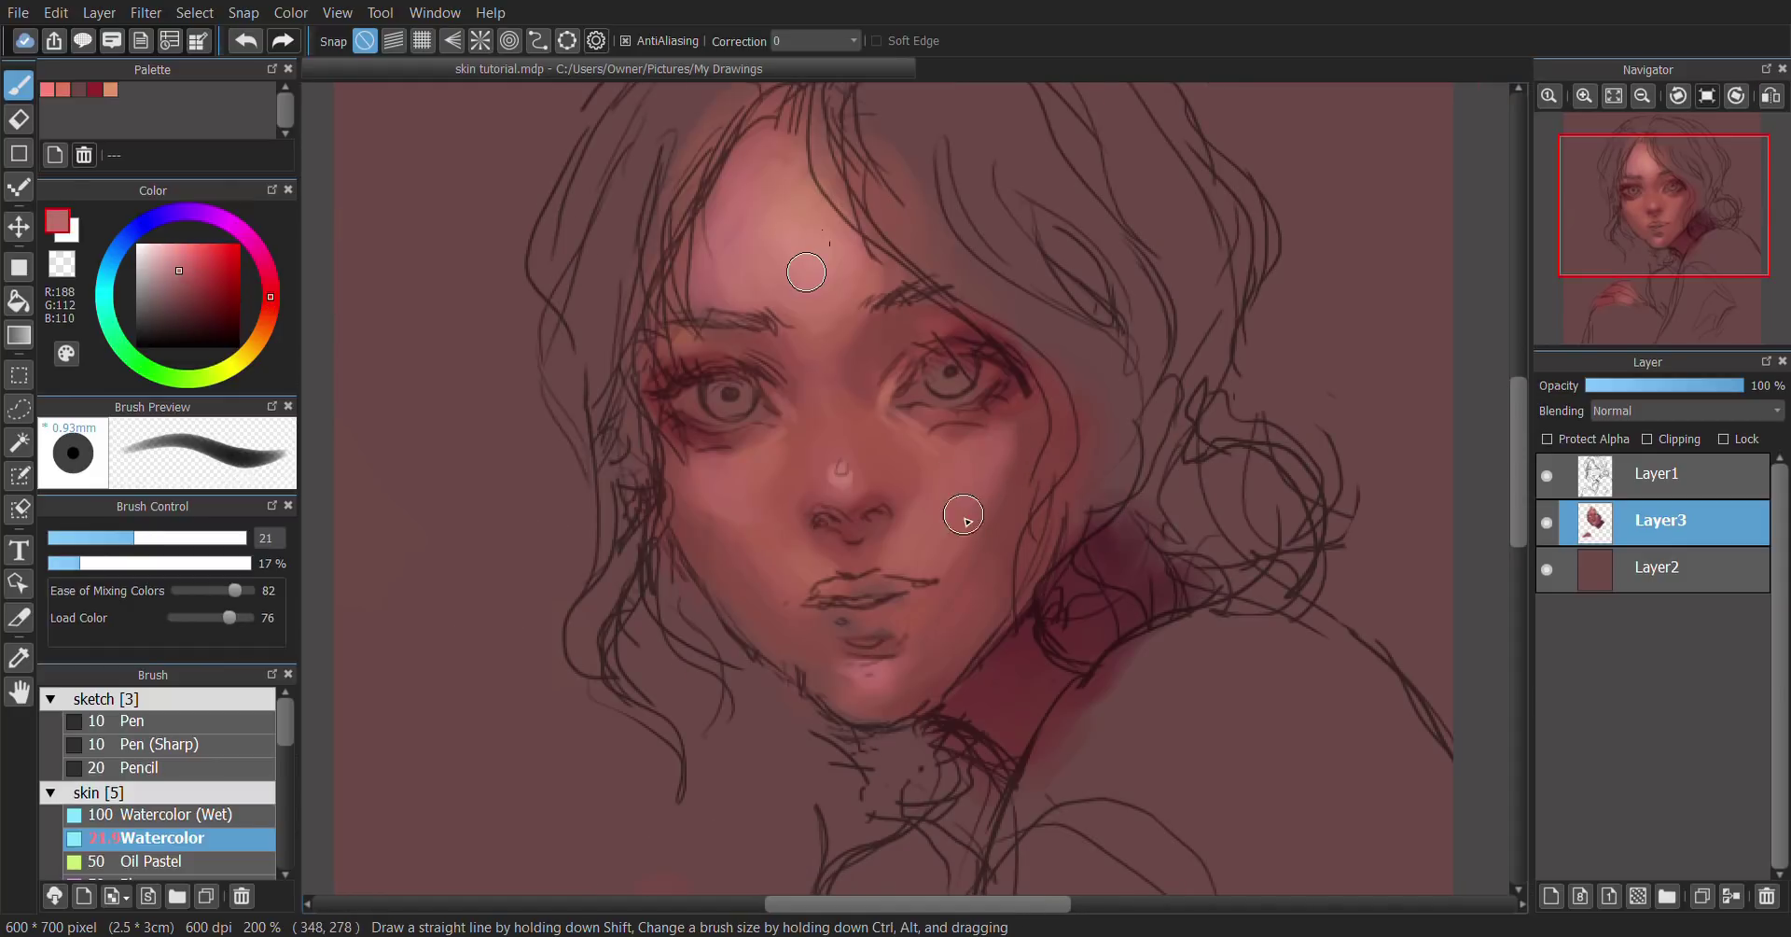
# Step: Blend the outer corner of the right eye into the cheek at brush size 21 and 17% opacity, using sampled dark and mid reds
pyautogui.keyDown('alt'); pyautogui.click(1019, 440); pyautogui.keyUp('alt')
pyautogui.keyDown('alt'); pyautogui.click(1017, 392); pyautogui.keyUp('alt')
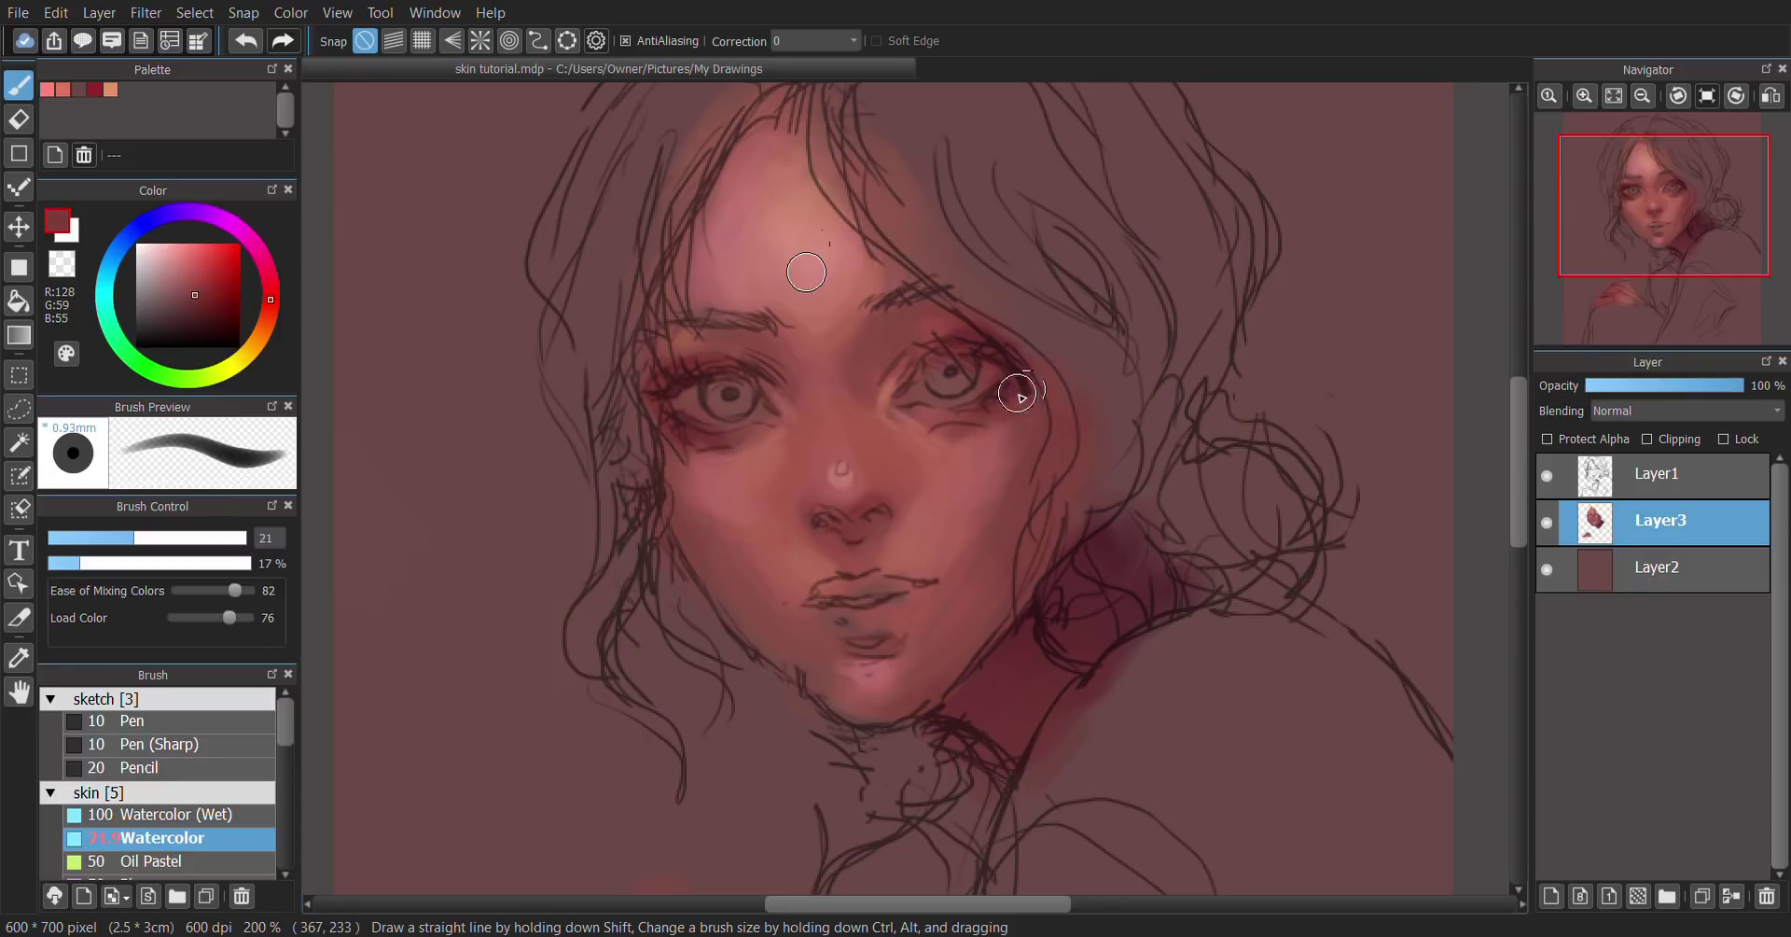
pyautogui.keyDown('alt'); pyautogui.click(986, 453); pyautogui.keyUp('alt')
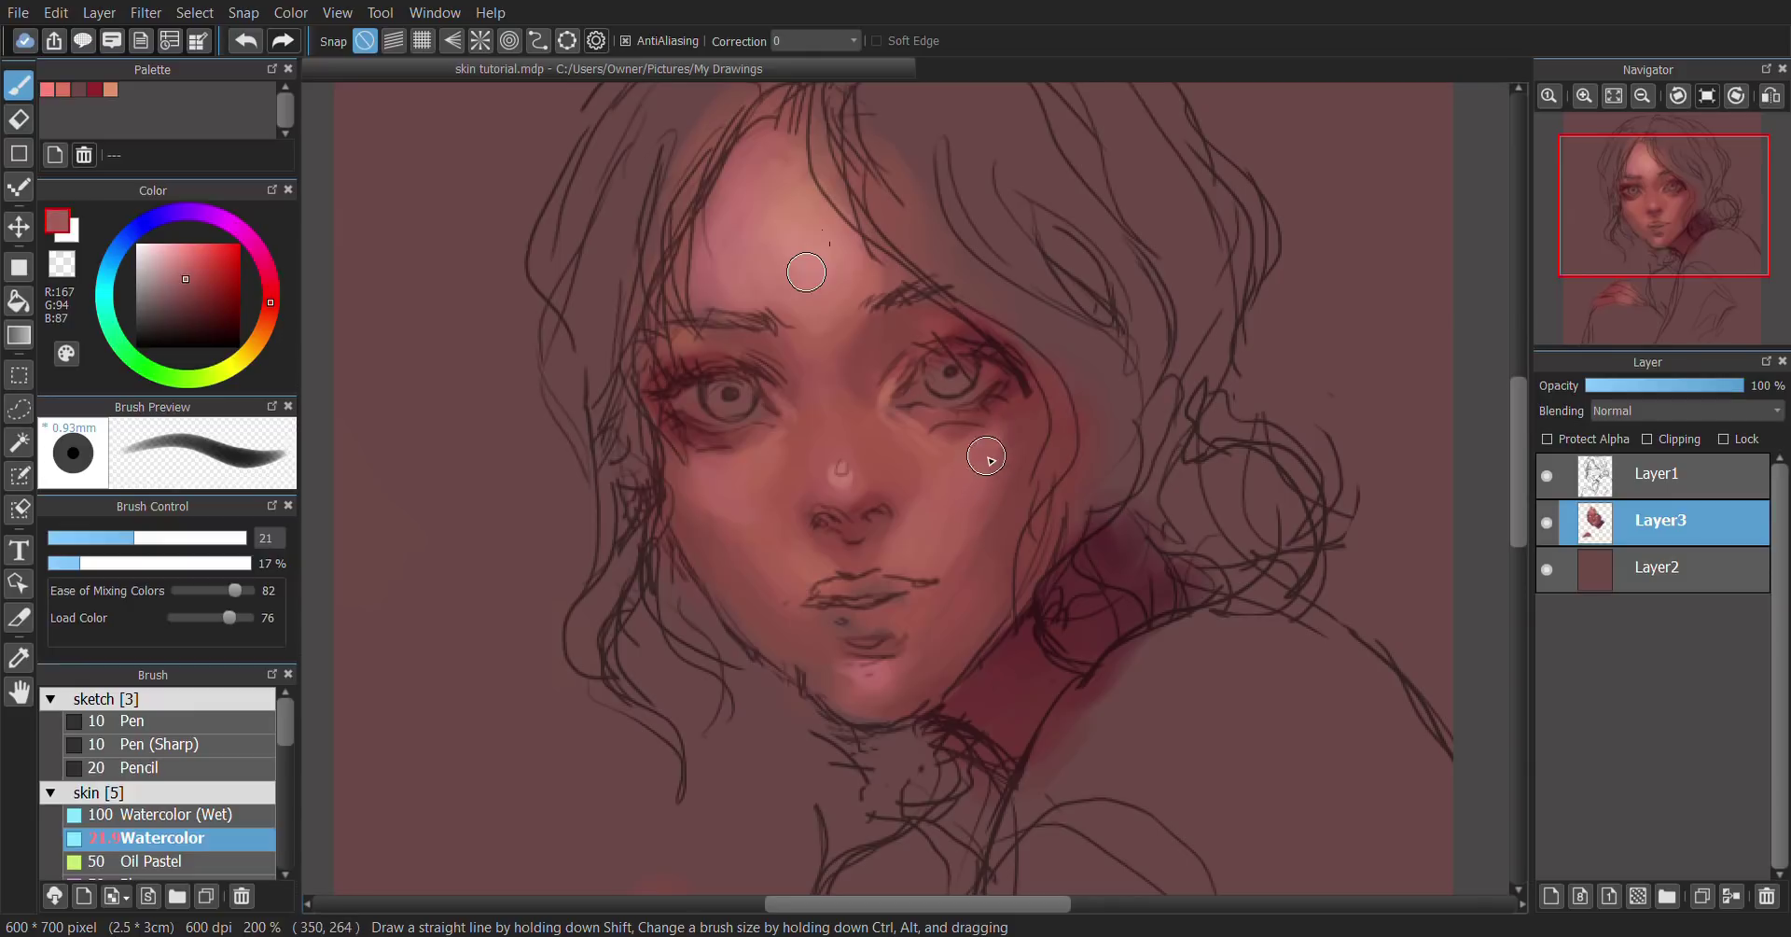
pyautogui.keyDown('alt'); pyautogui.click(1037, 420); pyautogui.keyUp('alt')
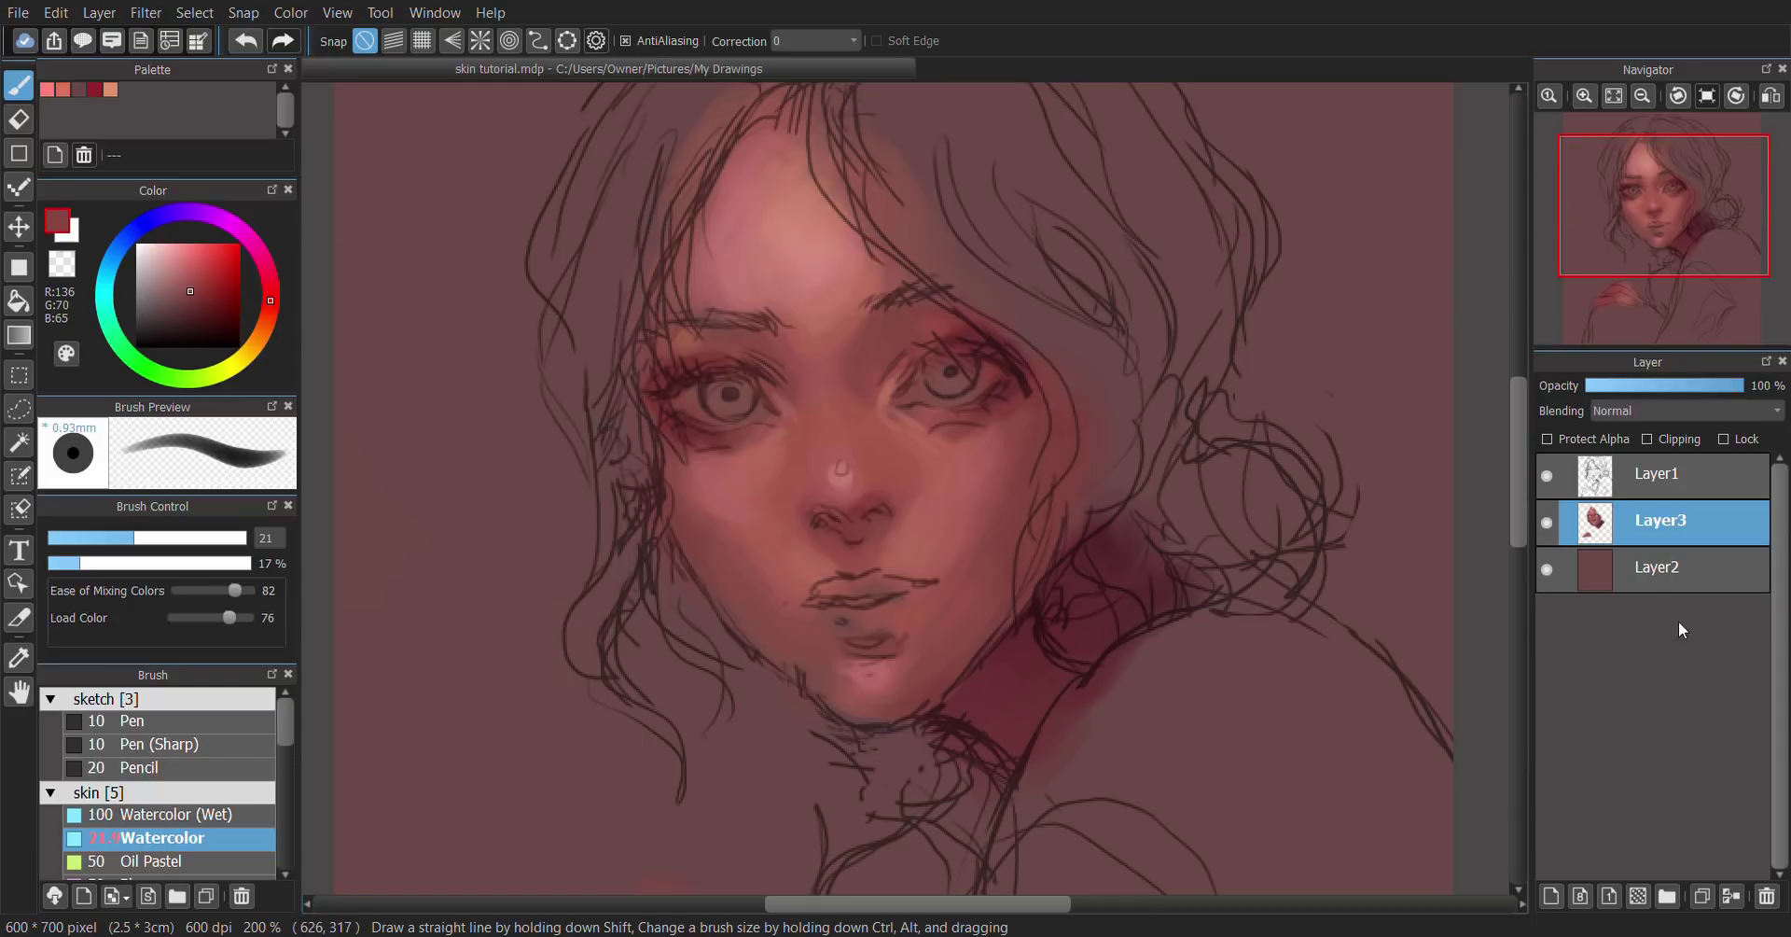
# Step: Add a layer above the skin layer and set a near-black colour (RGB 28, 22, 22), brush size 3.5 and 55% opacity
pyautogui.click(1551, 896)
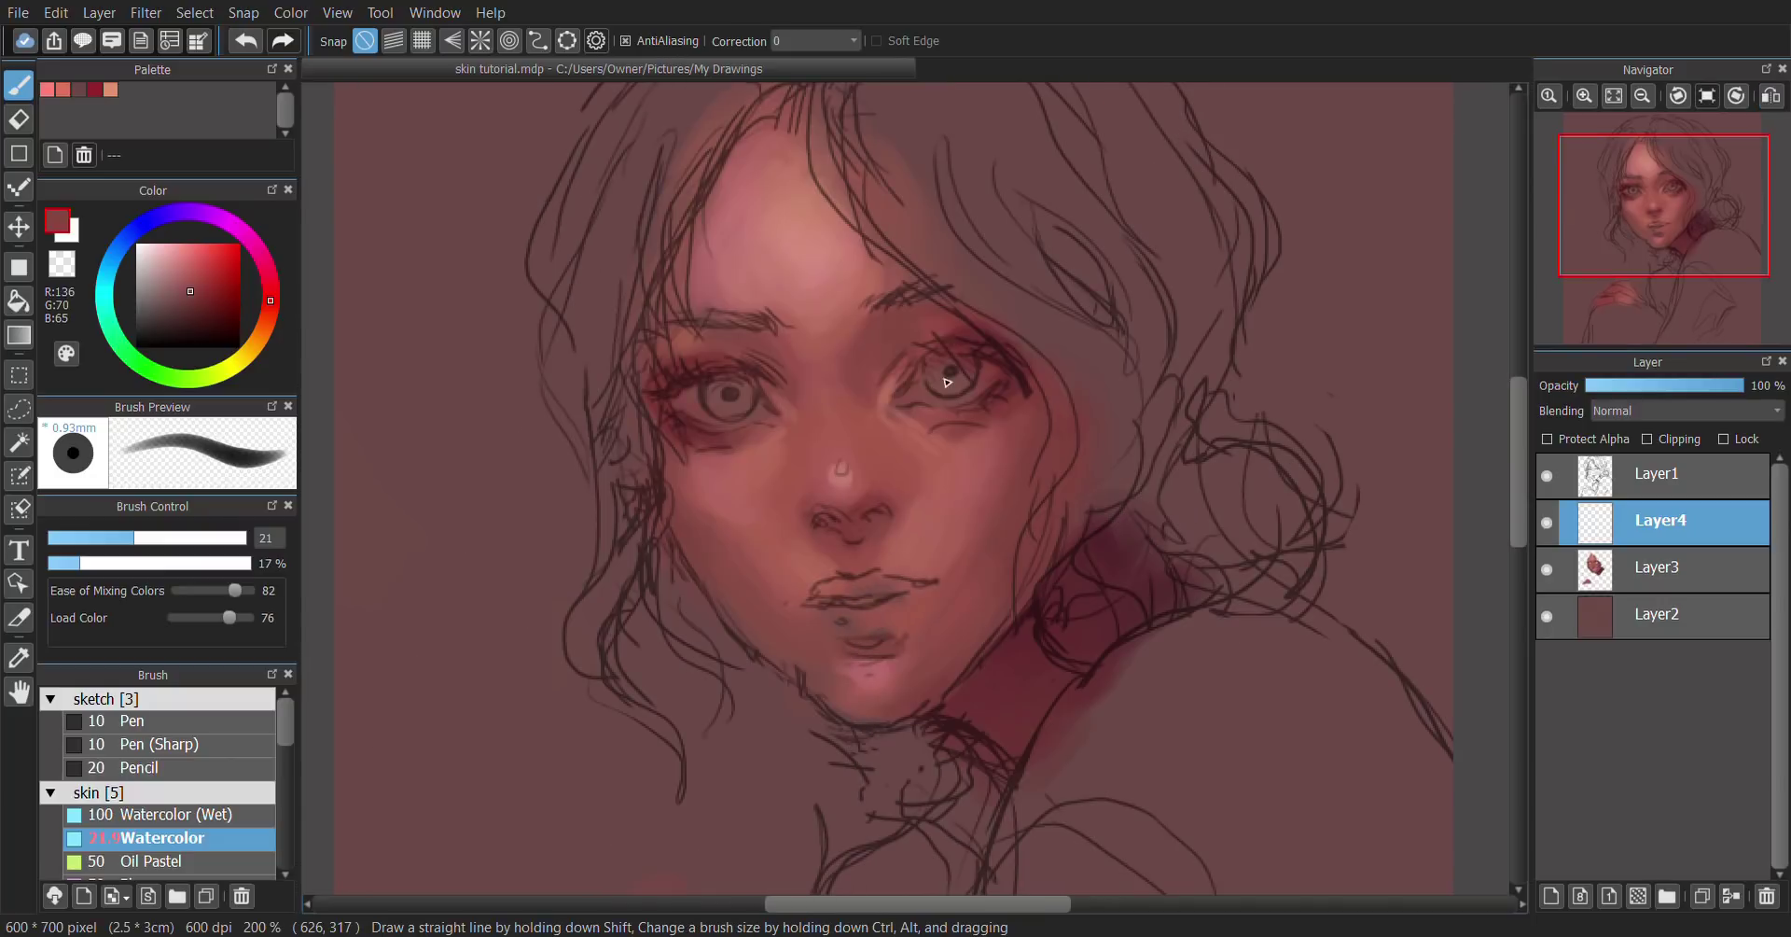
pyautogui.click(156, 335)
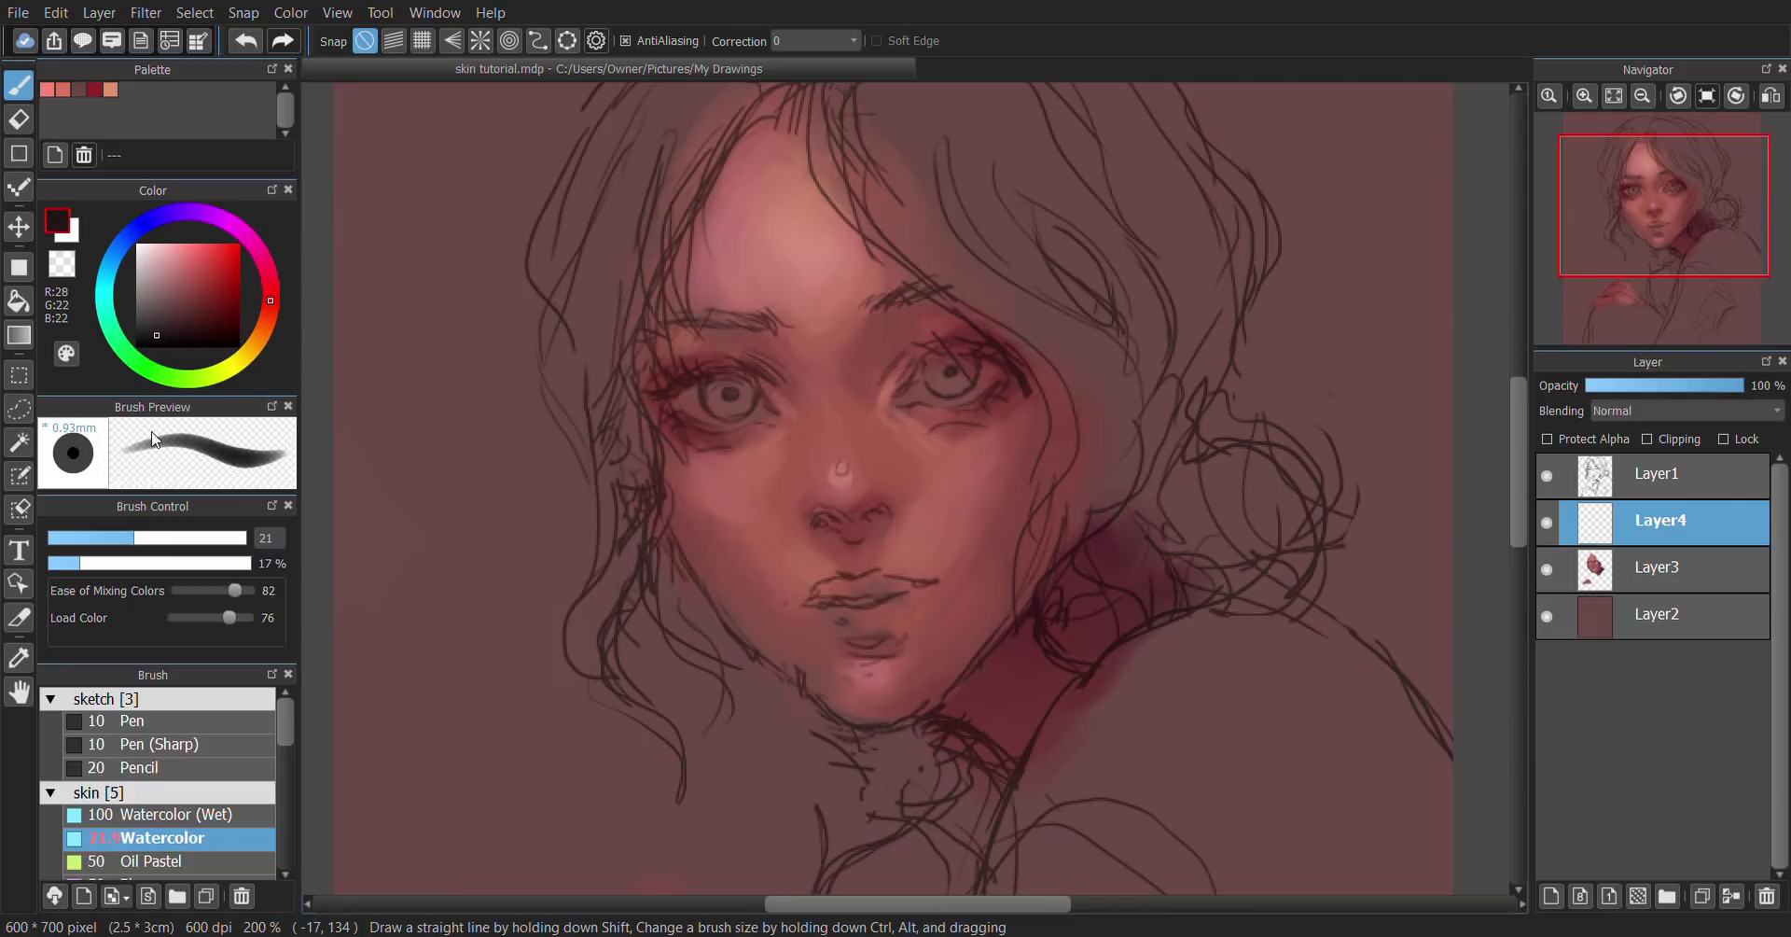
pyautogui.moveTo(102, 538); pyautogui.dragTo(102, 571)
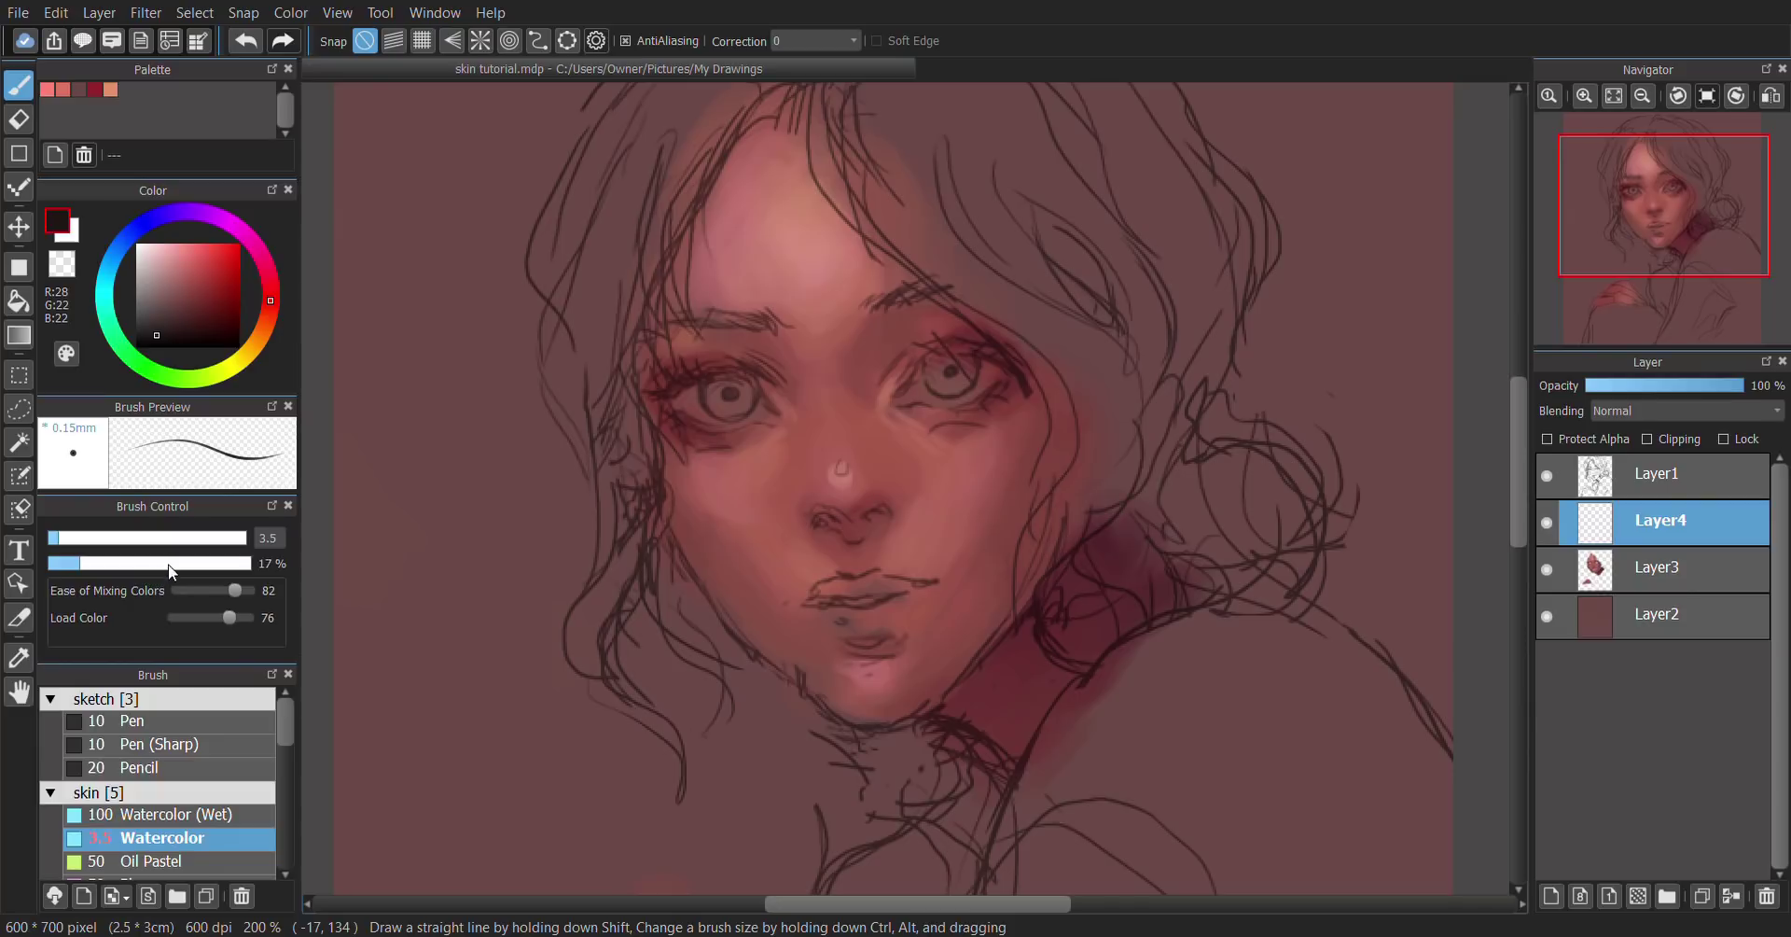
pyautogui.moveTo(164, 563); pyautogui.dragTo(160, 561)
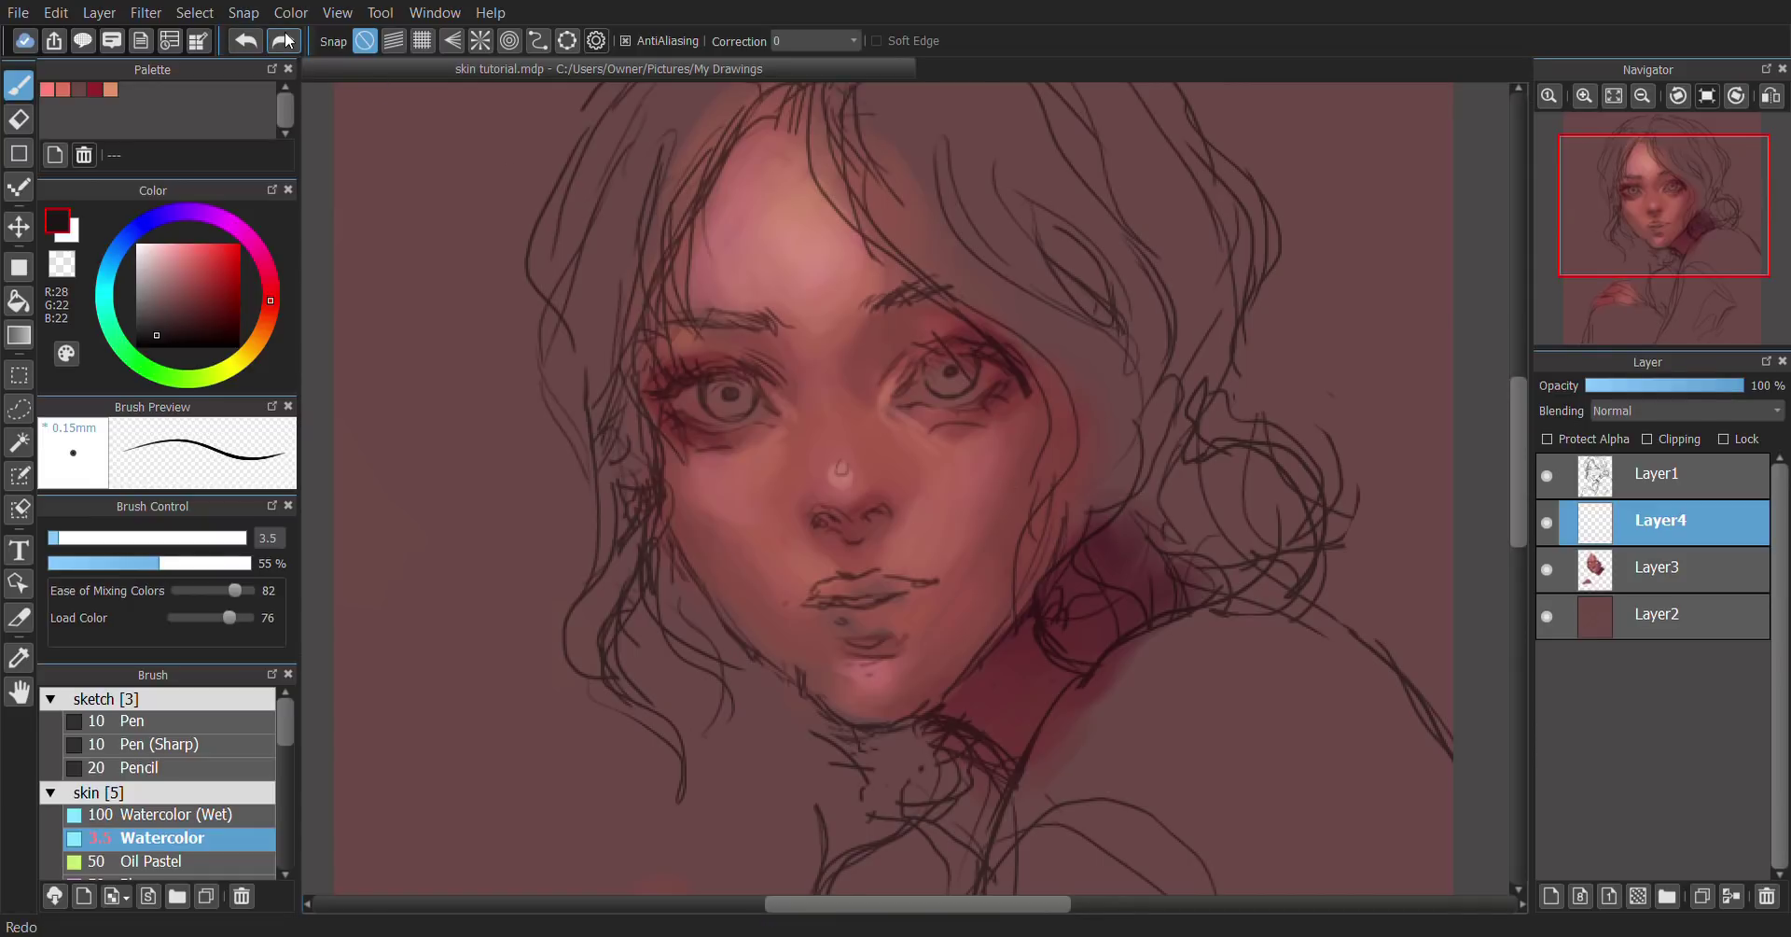
# Step: Paint the upper lash line of the eye farther from the hair bun in dark brown (RGB 54, 29, 27) at 25% opacity and brush size 8.2
pyautogui.click(1771, 95)
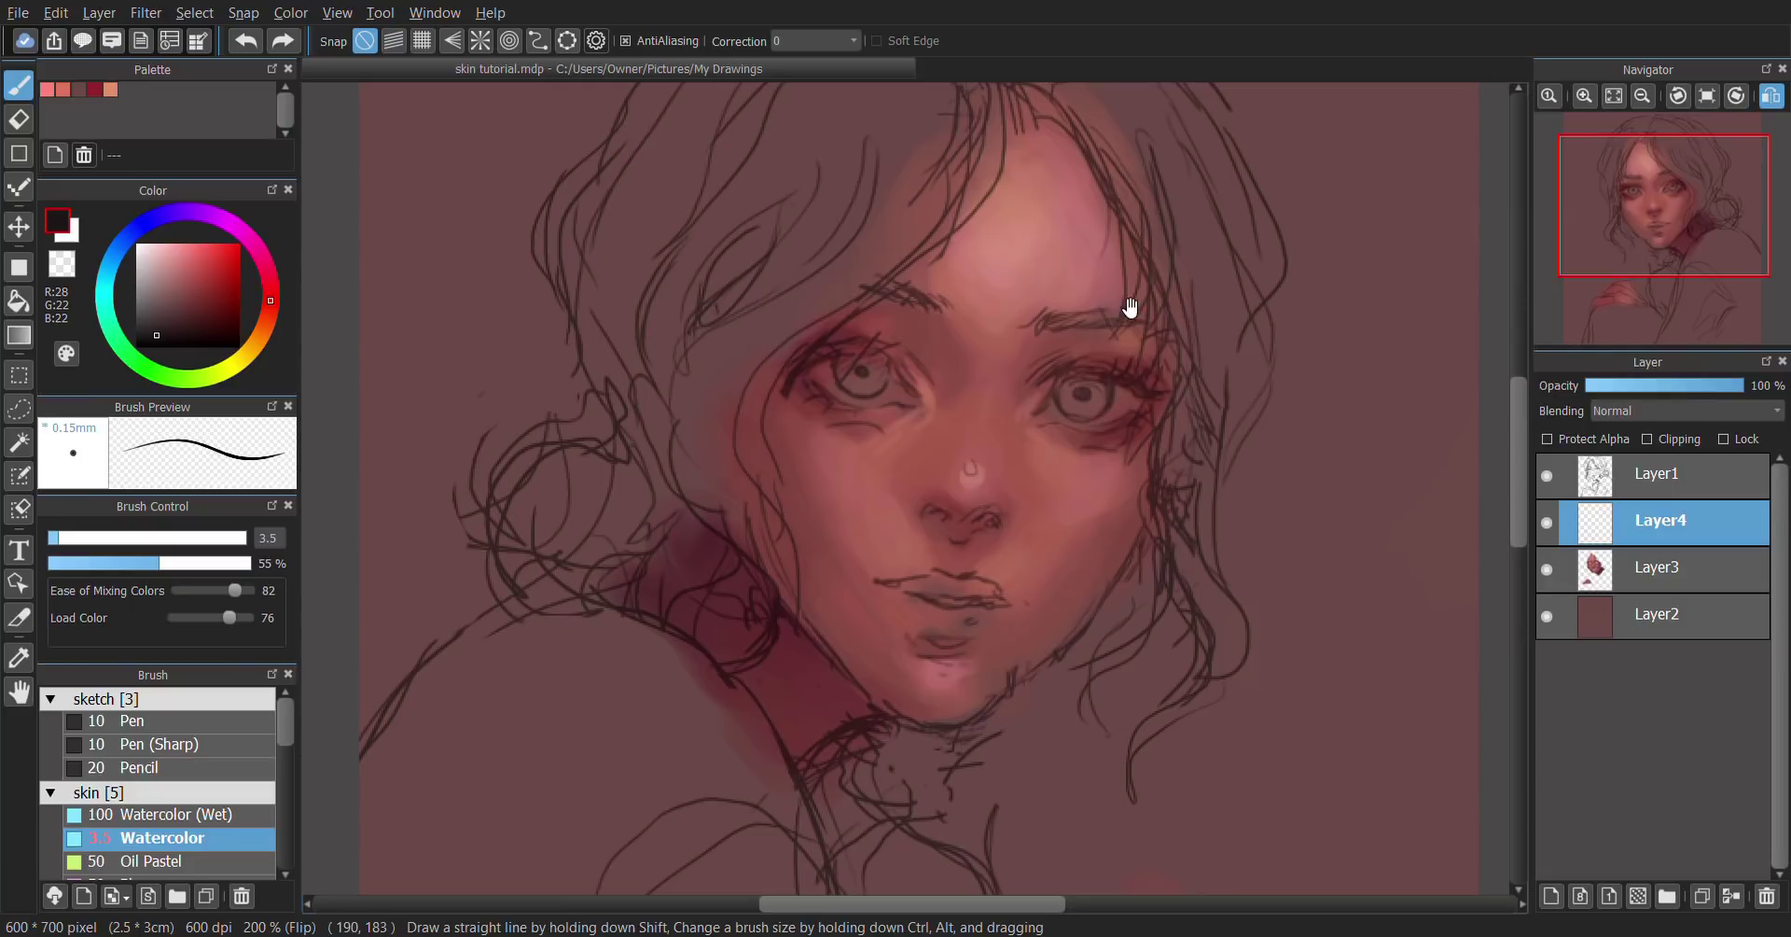
pyautogui.moveTo(1132, 299); pyautogui.dragTo(1026, 221)
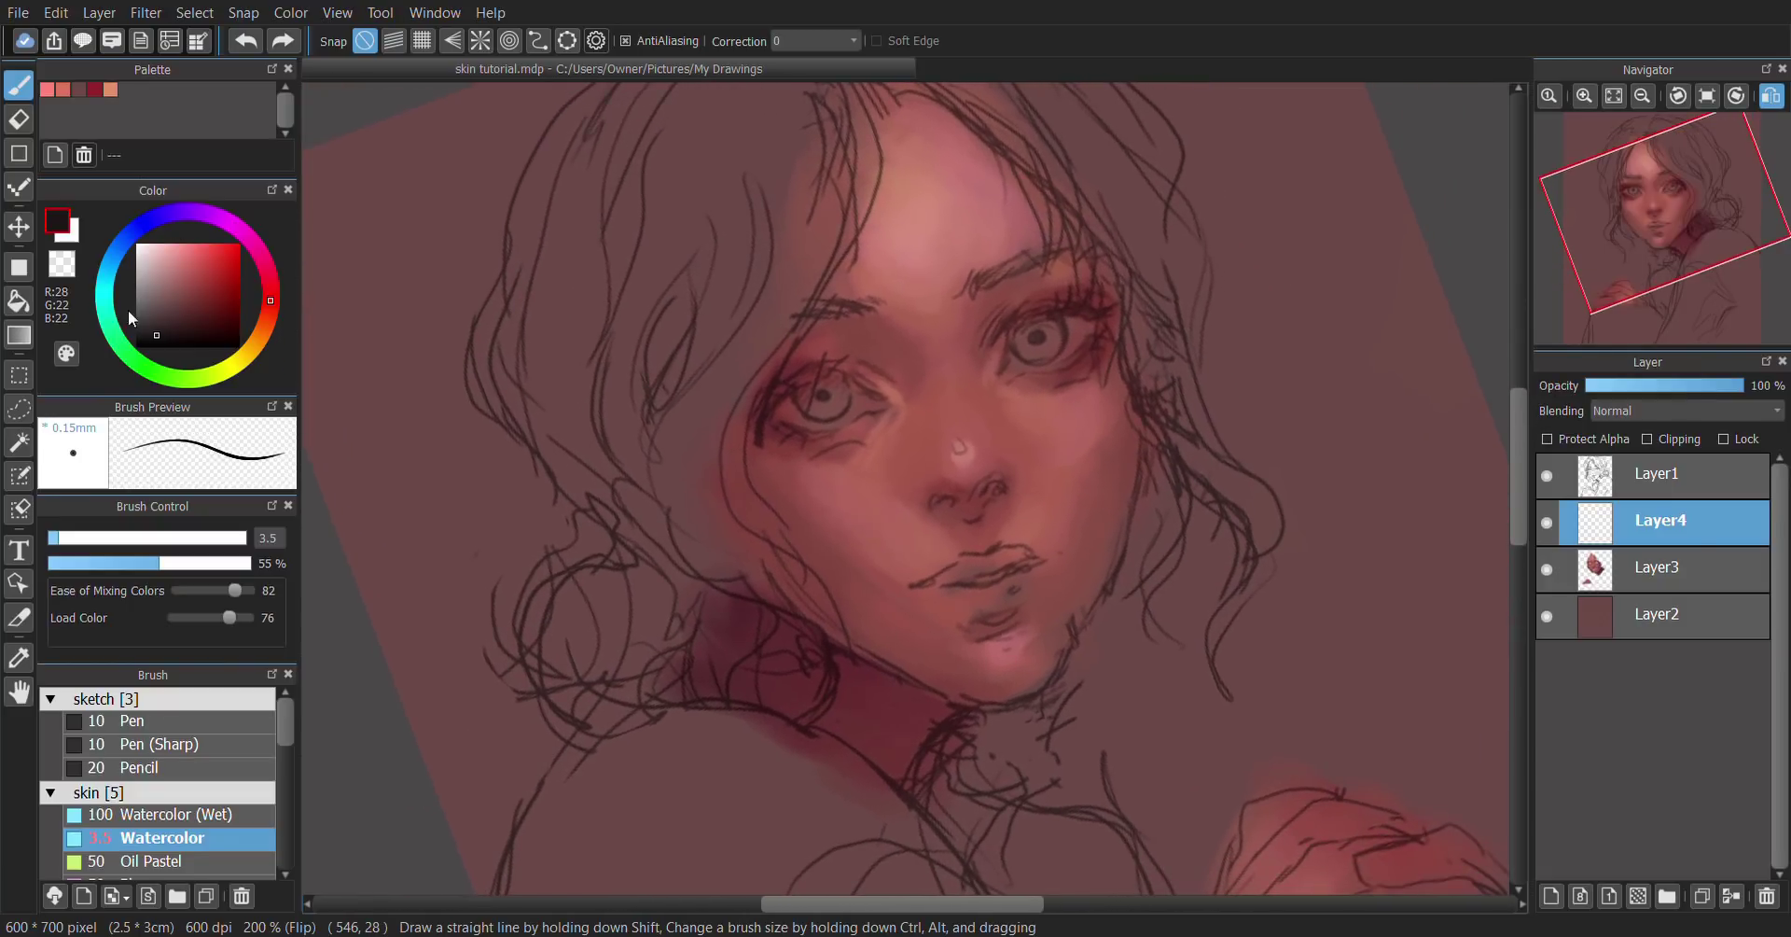
pyautogui.click(186, 325)
pyautogui.click(65, 537)
pyautogui.moveTo(89, 562); pyautogui.dragTo(96, 563)
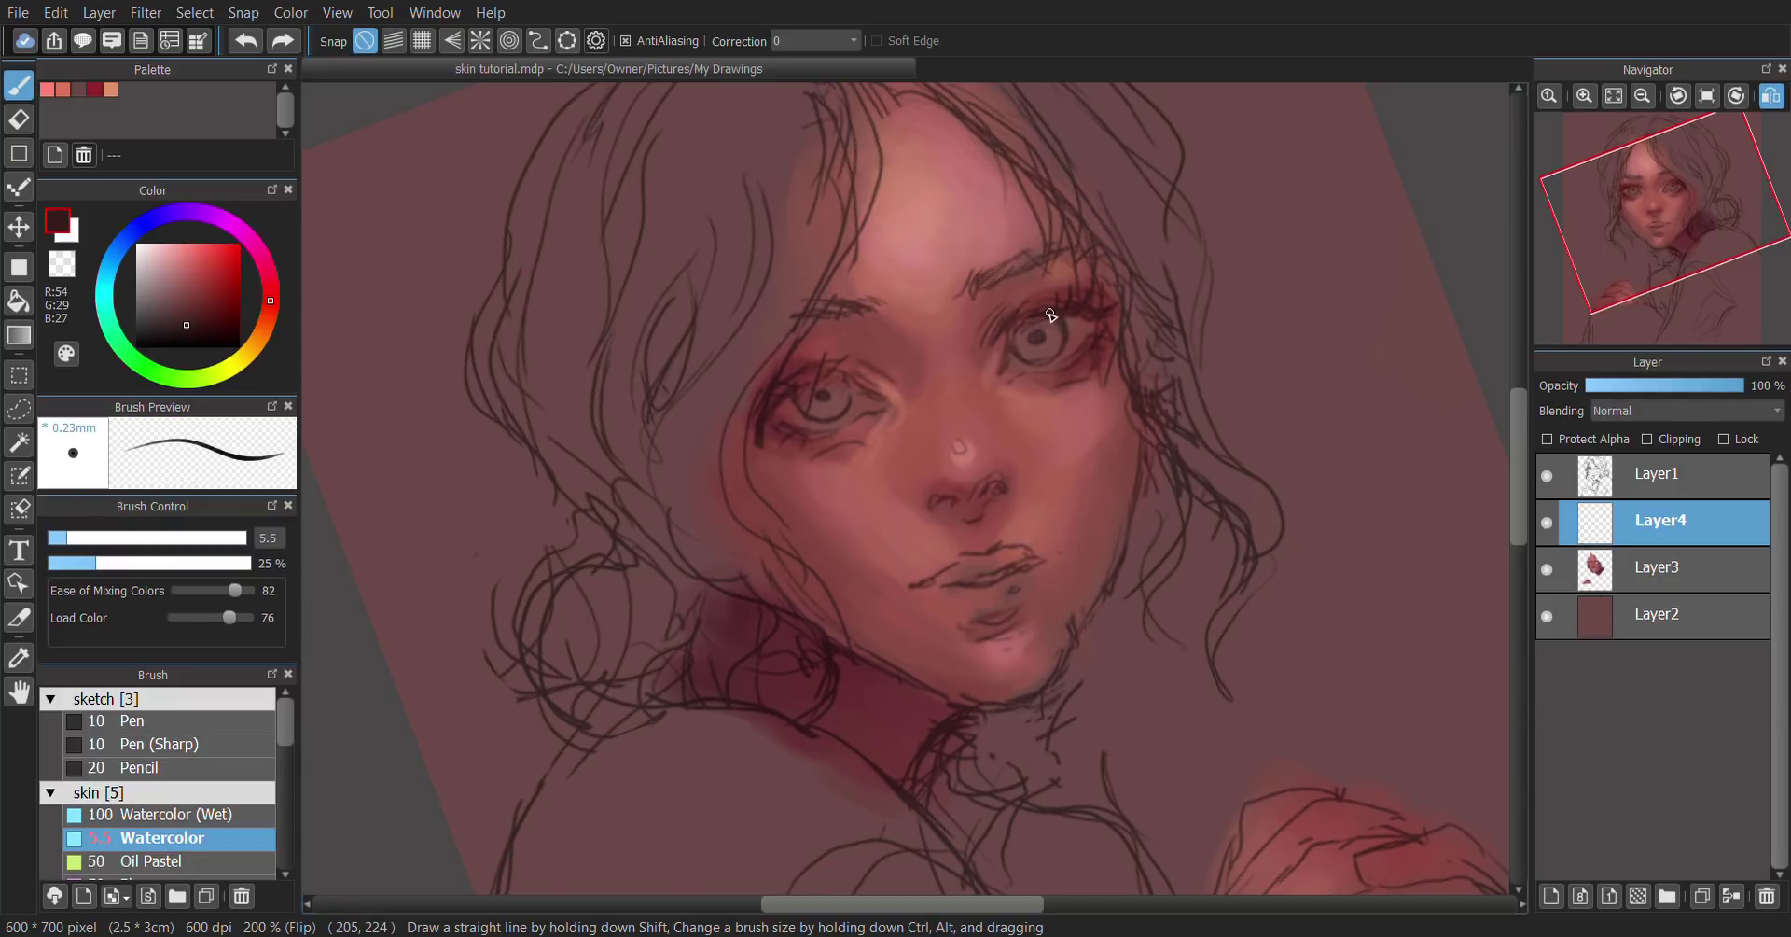
pyautogui.click(76, 537)
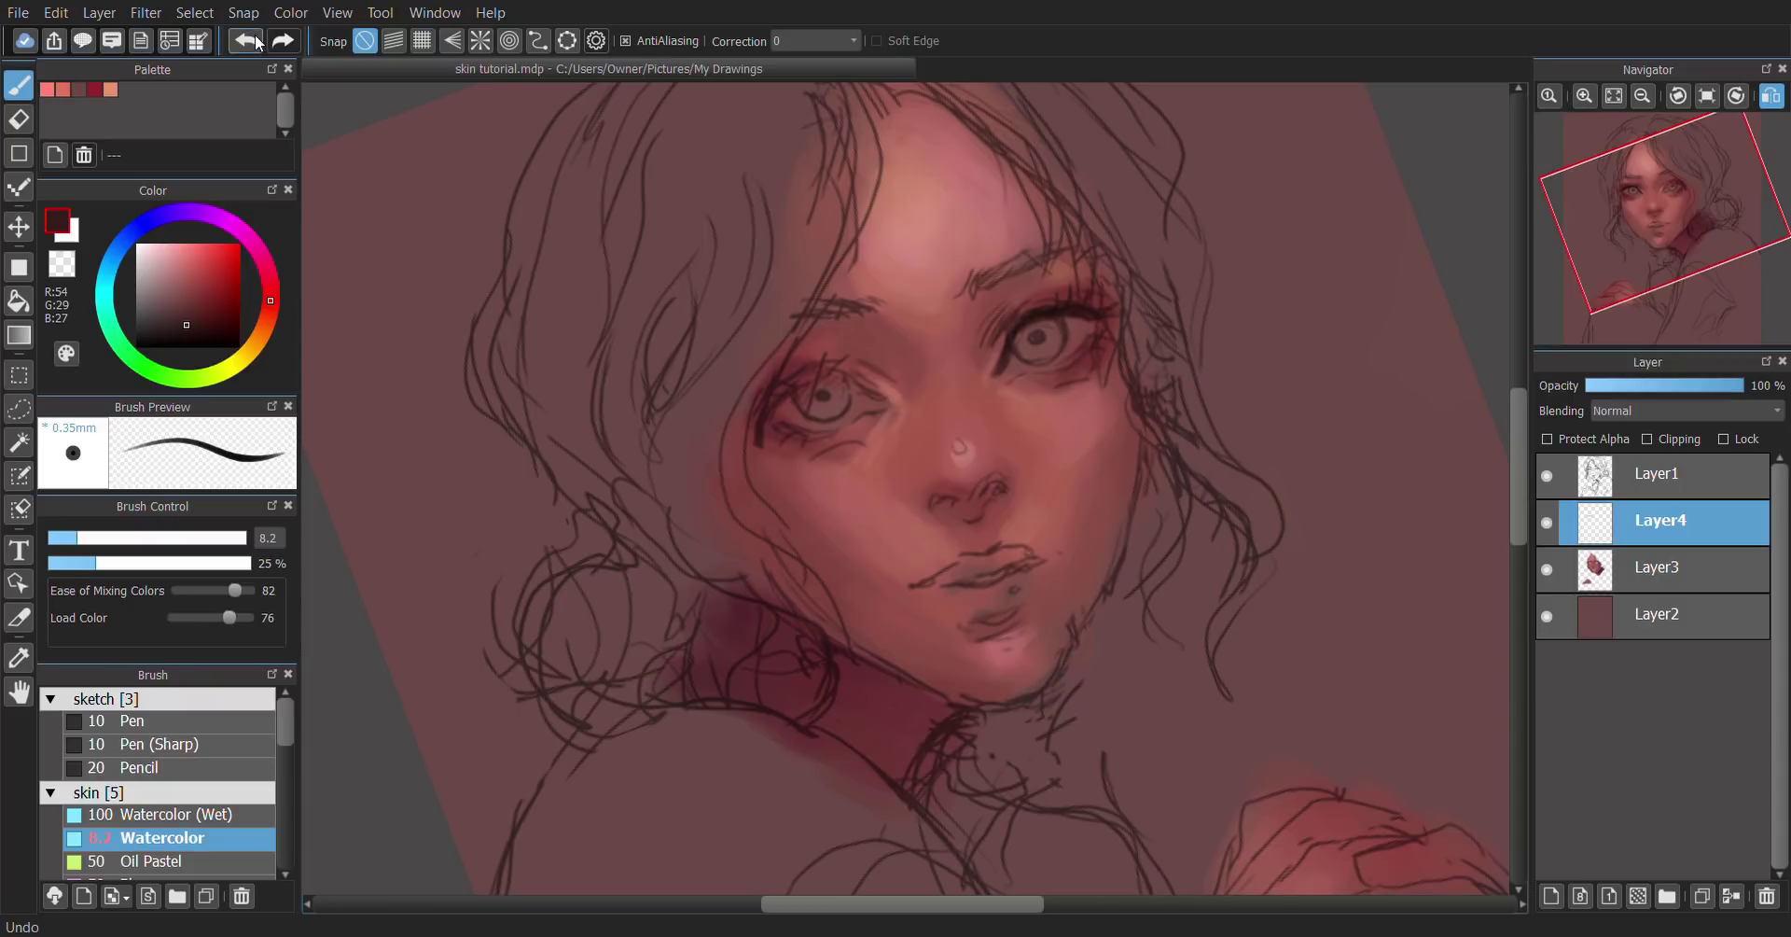
# Step: Define the same eye's lid and inner corner with sampled browns (RGB 50, 24, 23; 126, 77, 71; 31, 17, 15) at brush size 8.2
pyautogui.keyDown('alt'); pyautogui.click(1094, 332); pyautogui.keyUp('alt')
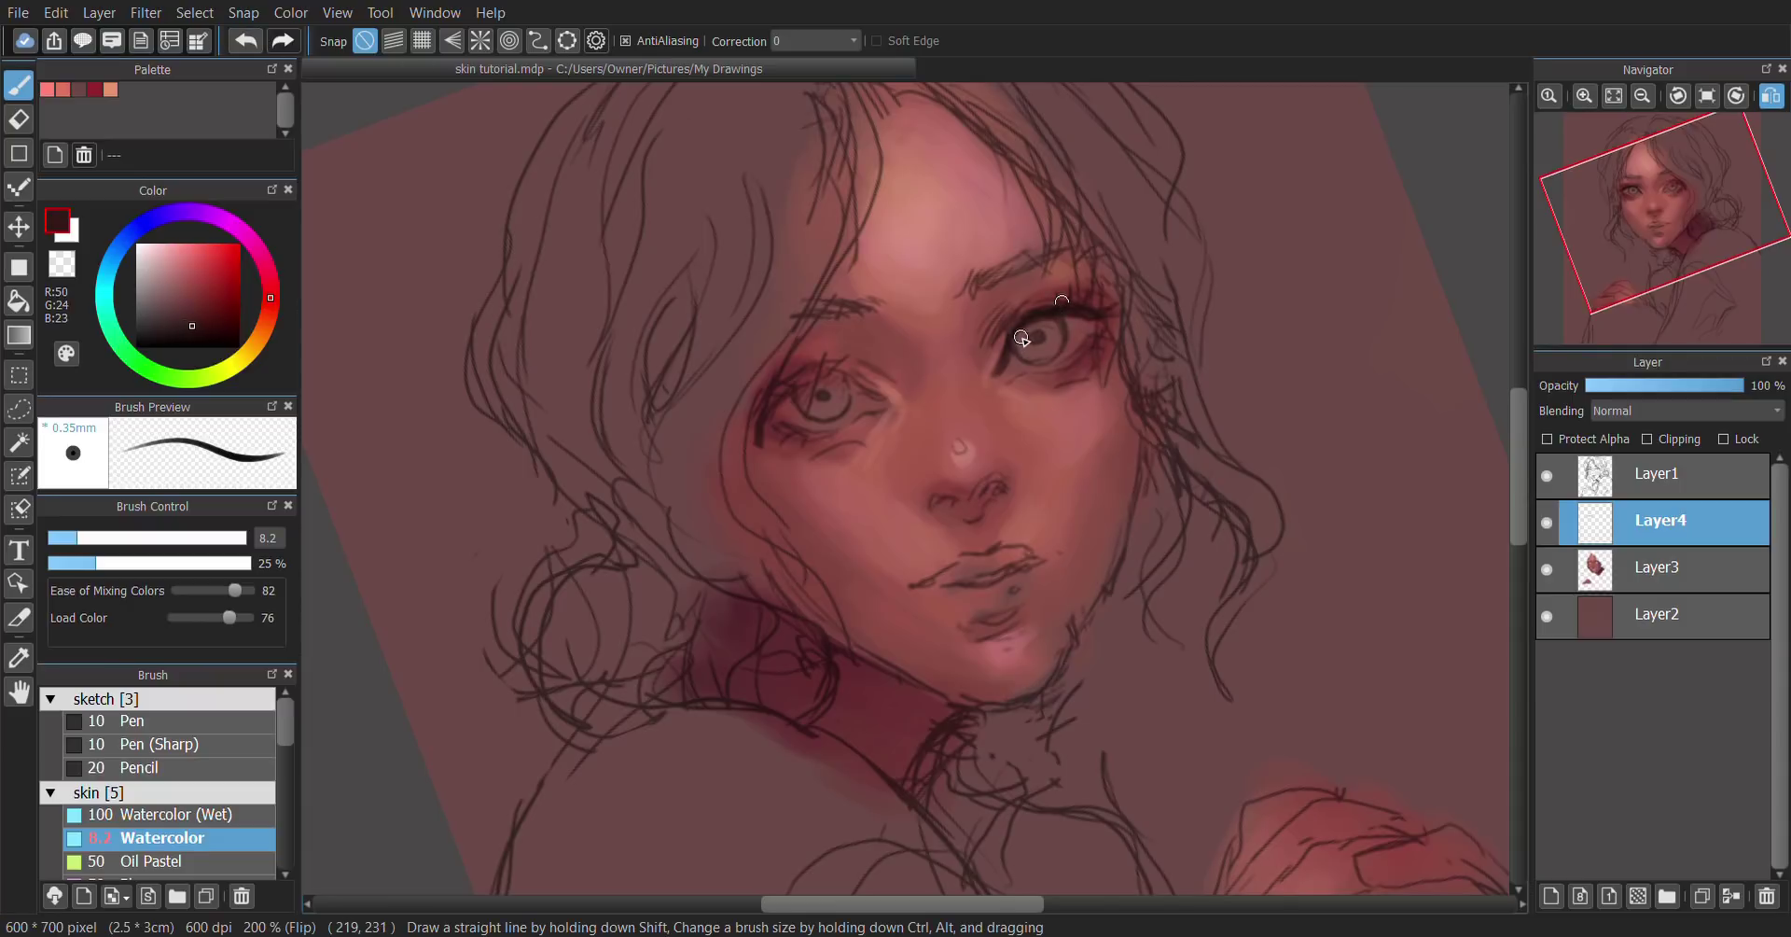
pyautogui.keyDown('alt'); pyautogui.click(1061, 365); pyautogui.keyUp('alt')
pyautogui.keyDown('alt'); pyautogui.click(995, 376); pyautogui.keyUp('alt')
pyautogui.keyDown('alt'); pyautogui.click(999, 376); pyautogui.keyUp('alt')
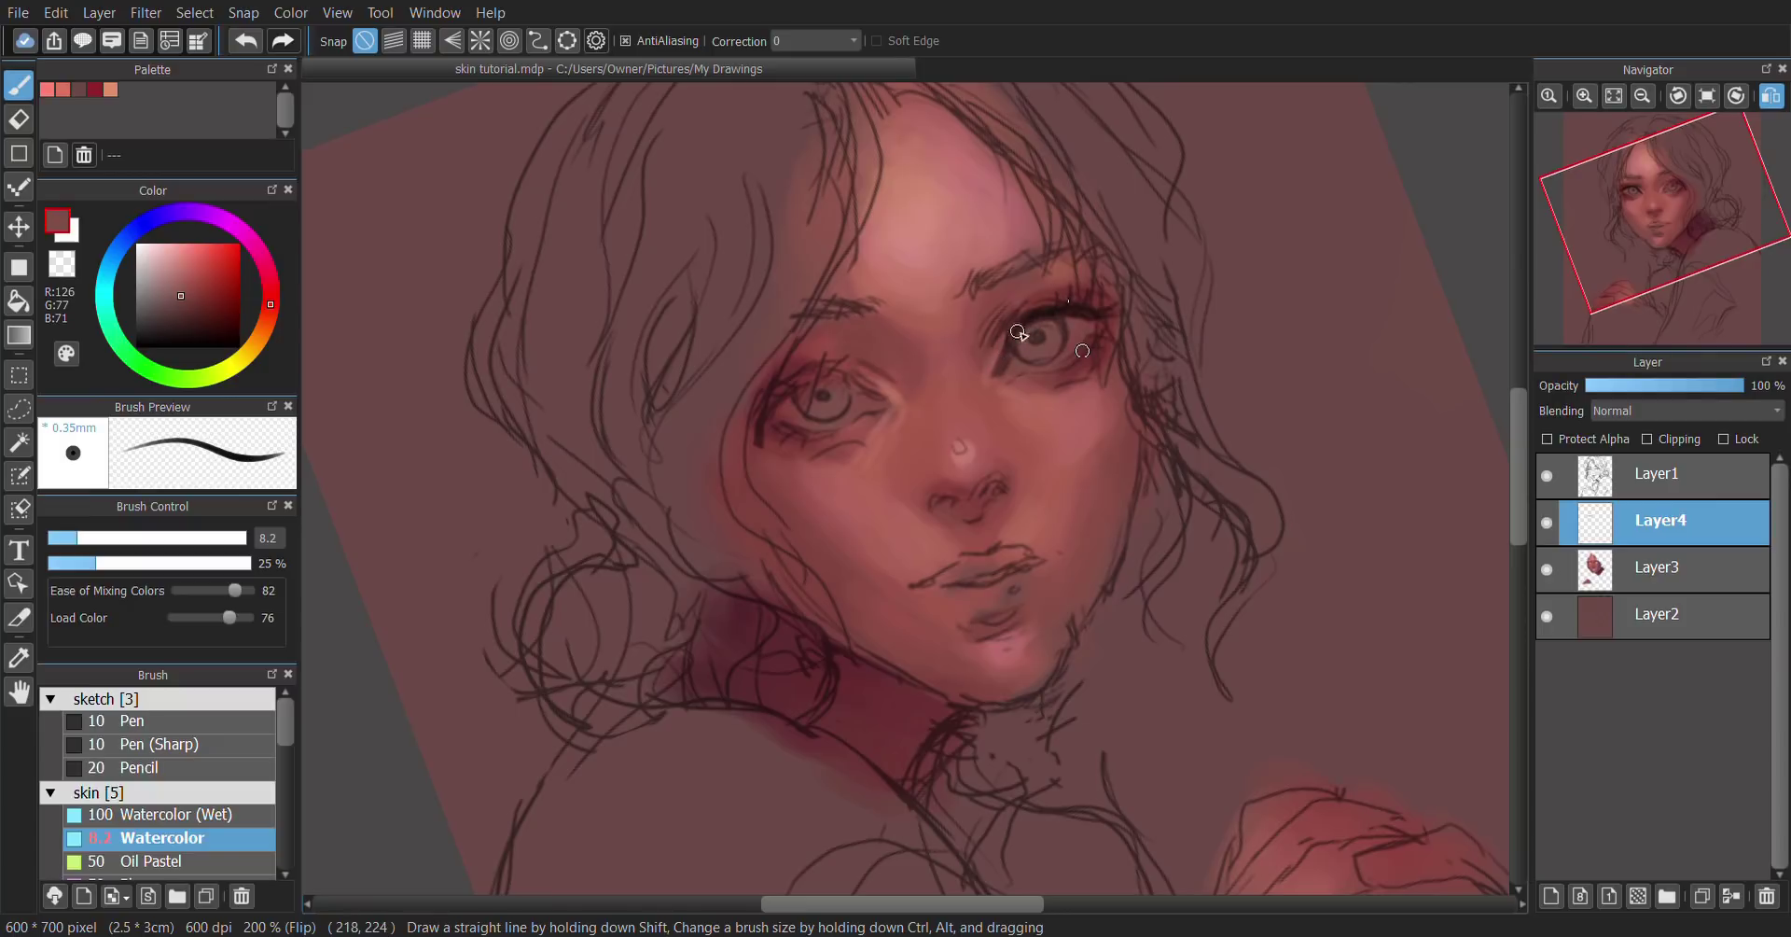
pyautogui.keyDown('alt'); pyautogui.click(1028, 317); pyautogui.keyUp('alt')
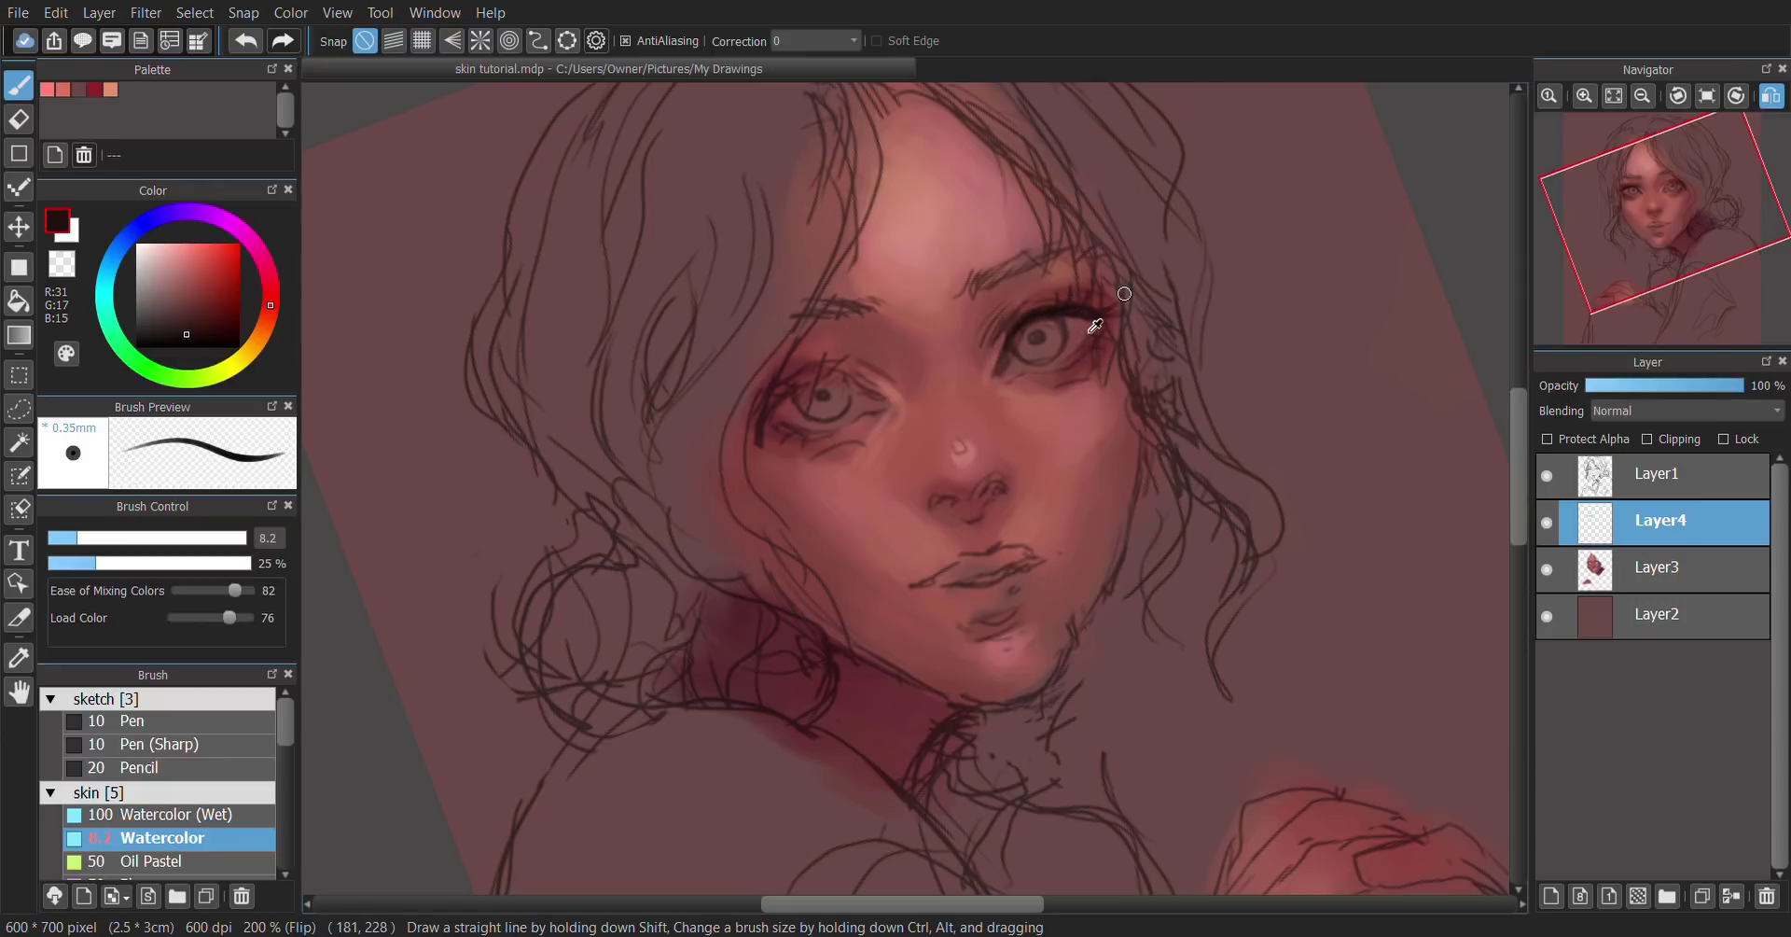
# Step: Shade that eye's outer corner and lower lid with sampled deep reds (RGB 65, 29, 27 and 95, 44, 41), refining the edges at brush size 4.4
pyautogui.keyDown('alt'); pyautogui.click(1088, 332); pyautogui.keyUp('alt')
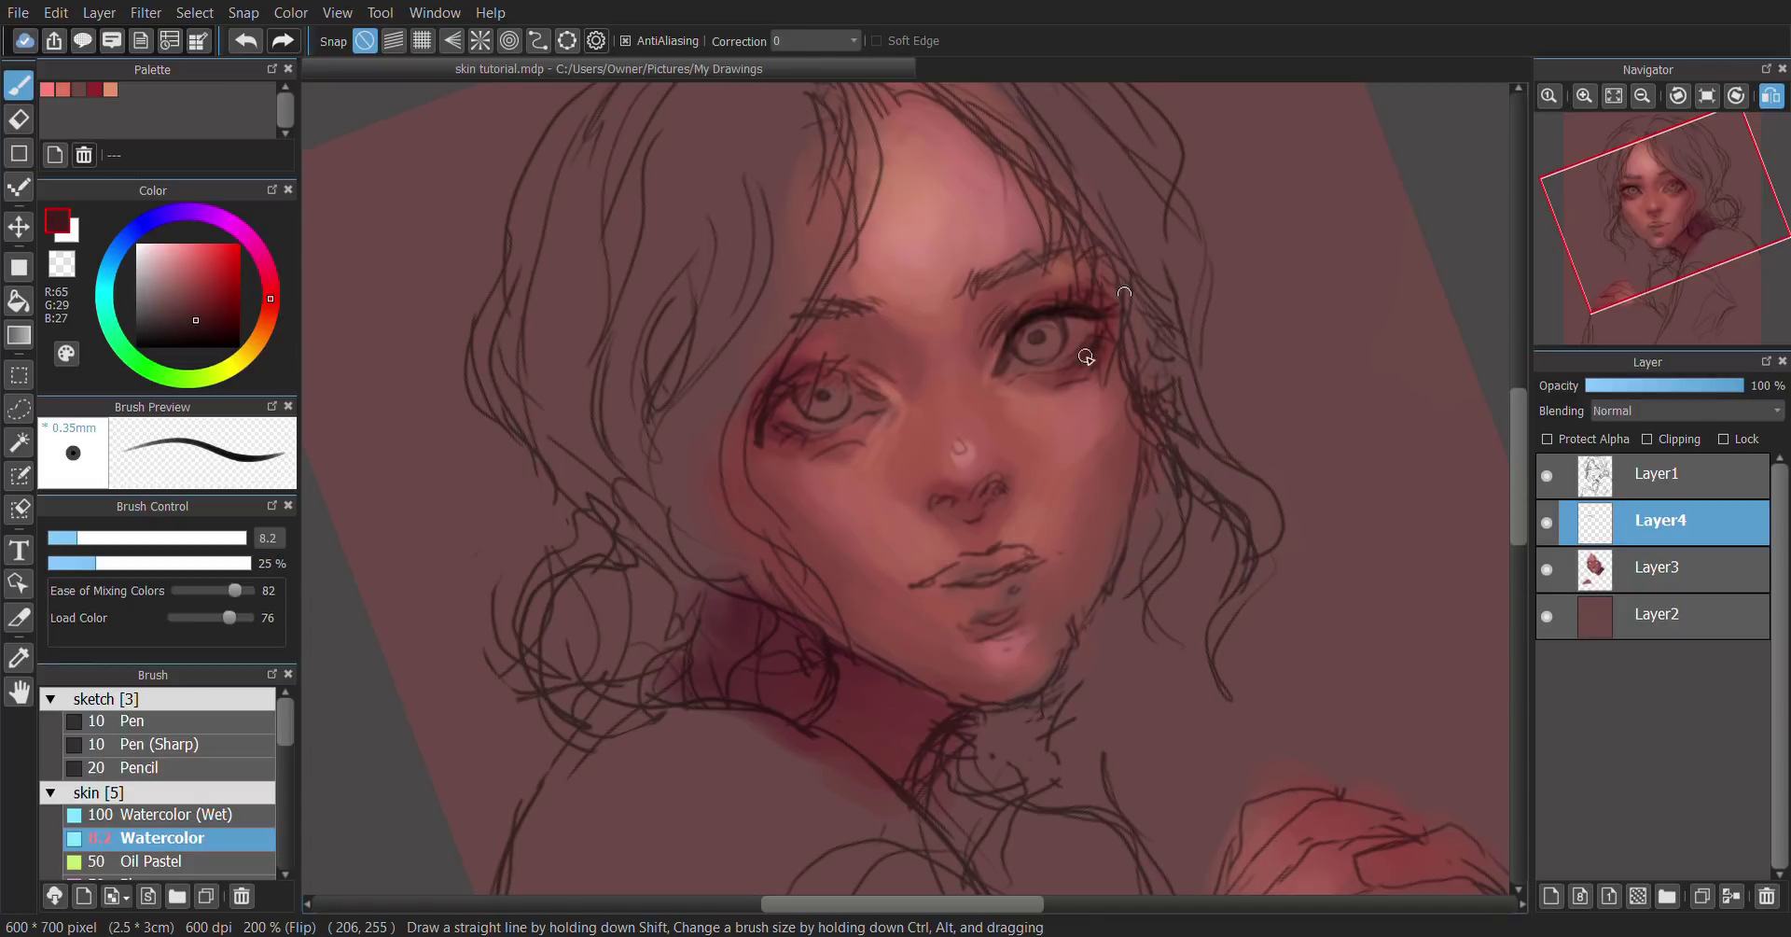
pyautogui.keyDown('alt'); pyautogui.click(1097, 390); pyautogui.keyUp('alt')
pyautogui.keyDown('alt'); pyautogui.click(1091, 343); pyautogui.keyUp('alt')
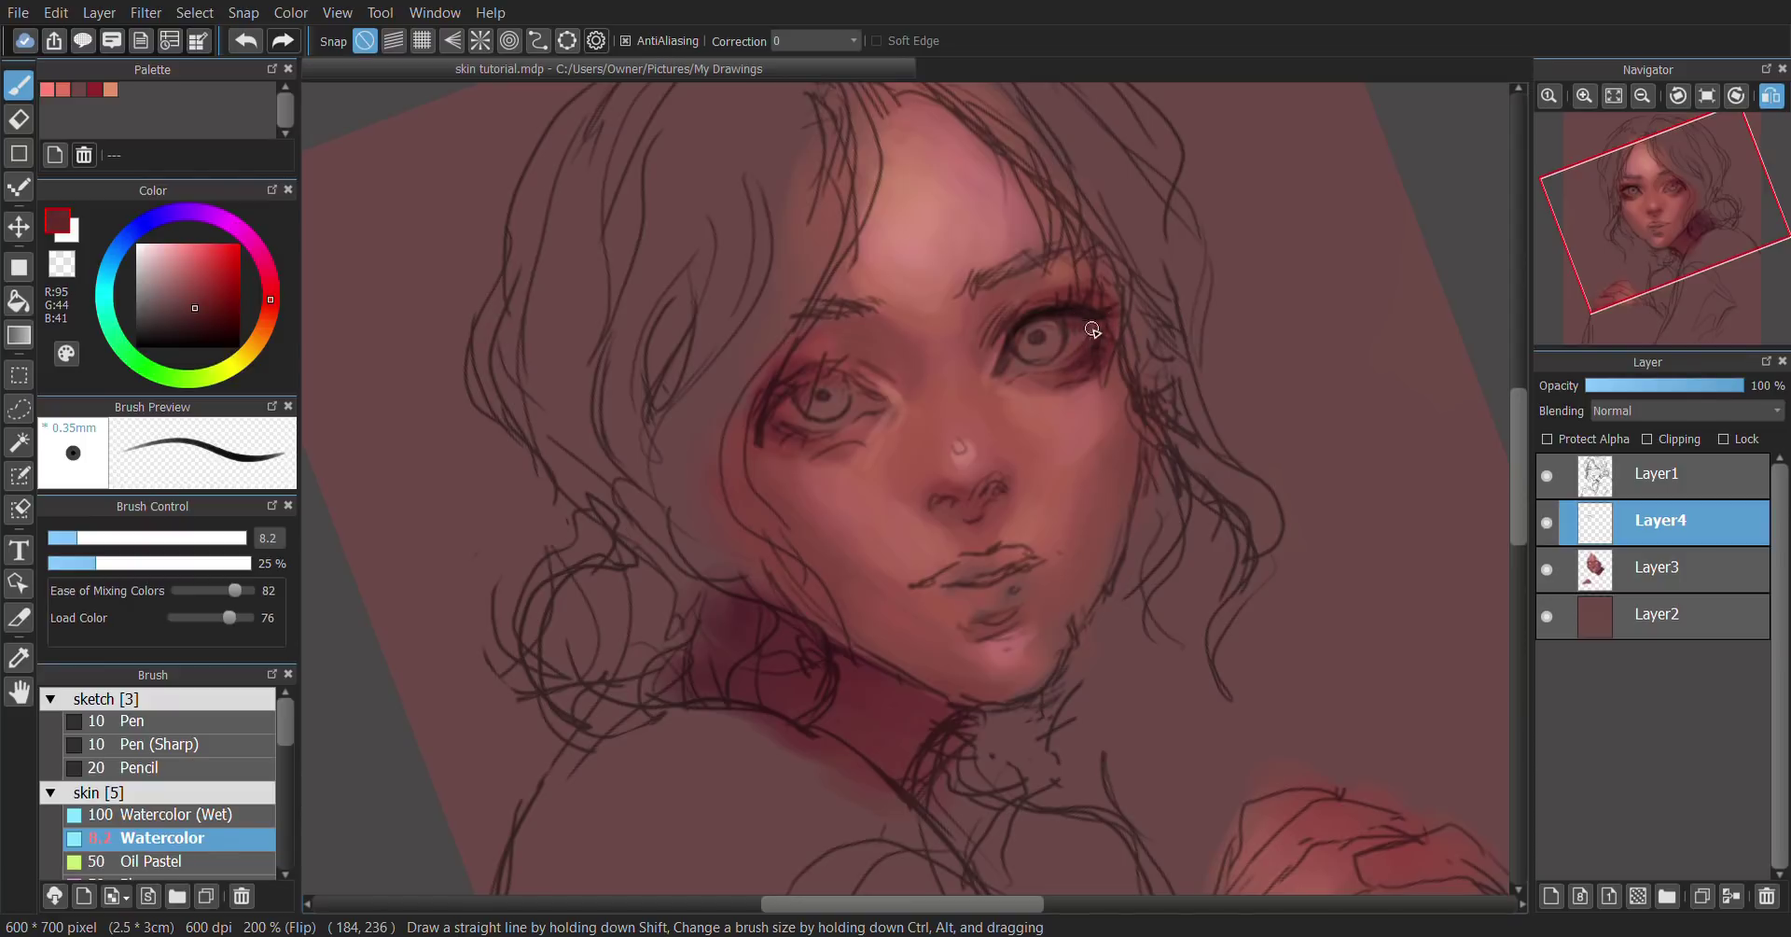
pyautogui.keyDown('alt'); pyautogui.click(1083, 349); pyautogui.keyUp('alt')
pyautogui.keyDown('alt'); pyautogui.click(1080, 344); pyautogui.keyUp('alt')
pyautogui.keyDown('alt'); pyautogui.click(1080, 365); pyautogui.keyUp('alt')
pyautogui.moveTo(74, 539); pyautogui.dragTo(60, 538)
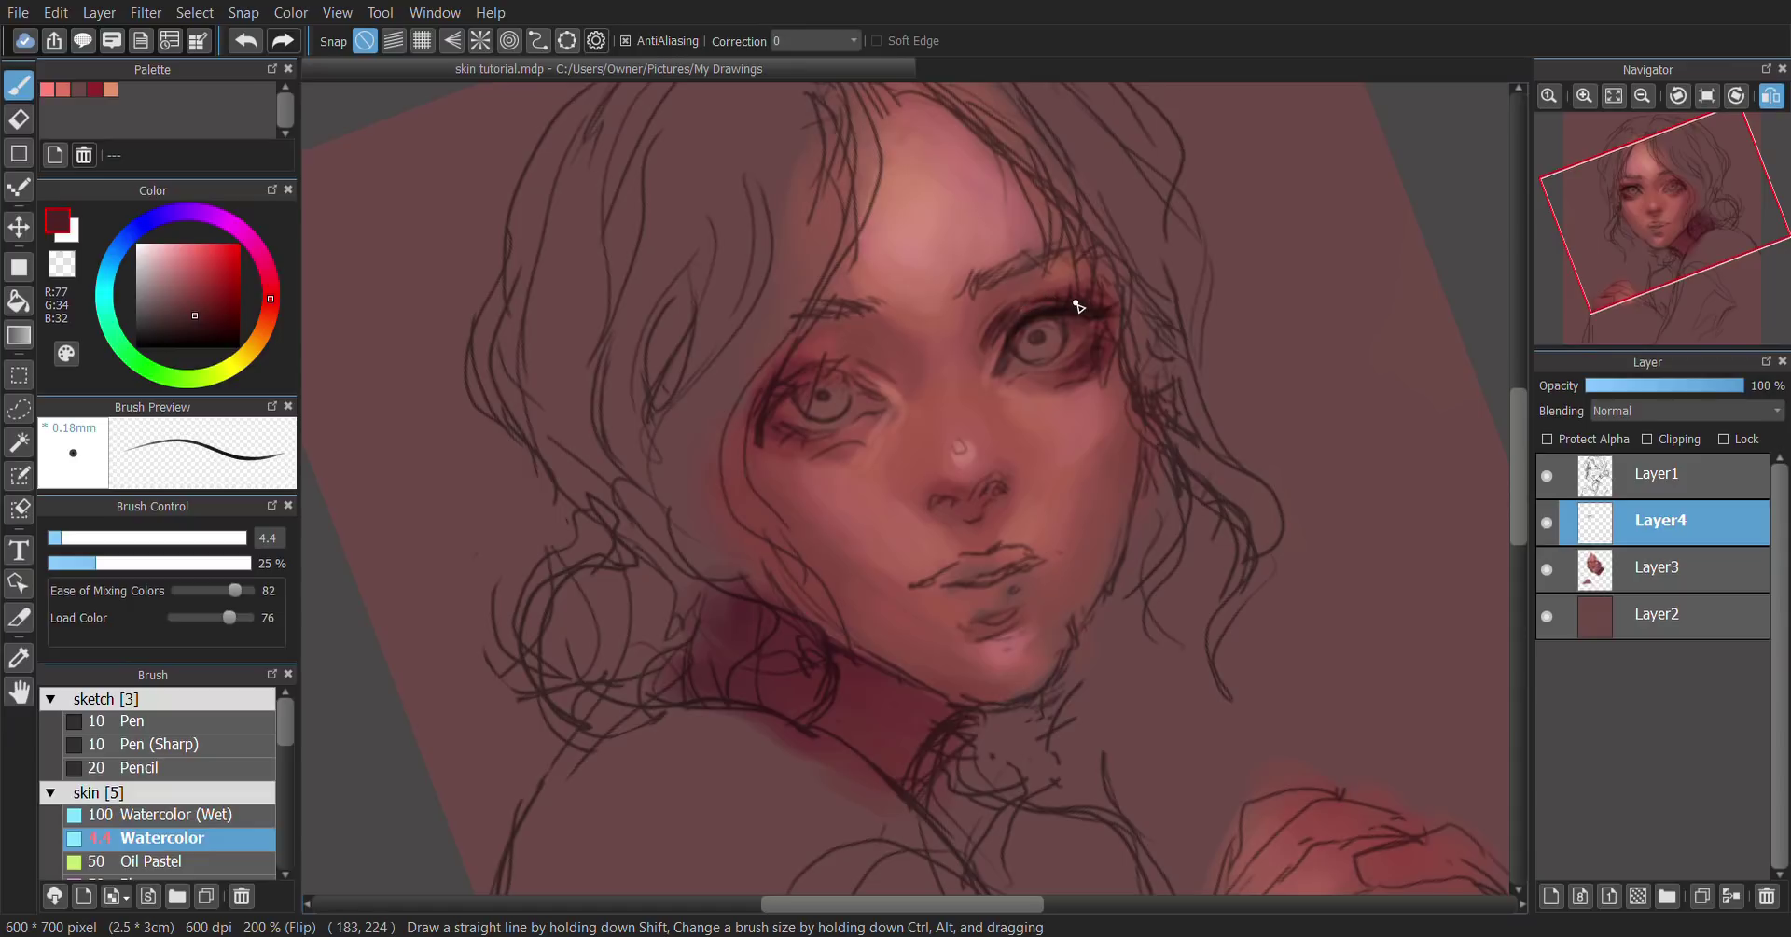
# Step: Softly shade the inner corner and upper lid of the left eye with sampled reds at 10% opacity, using brush sizes 10.2 and 18
pyautogui.press('h')
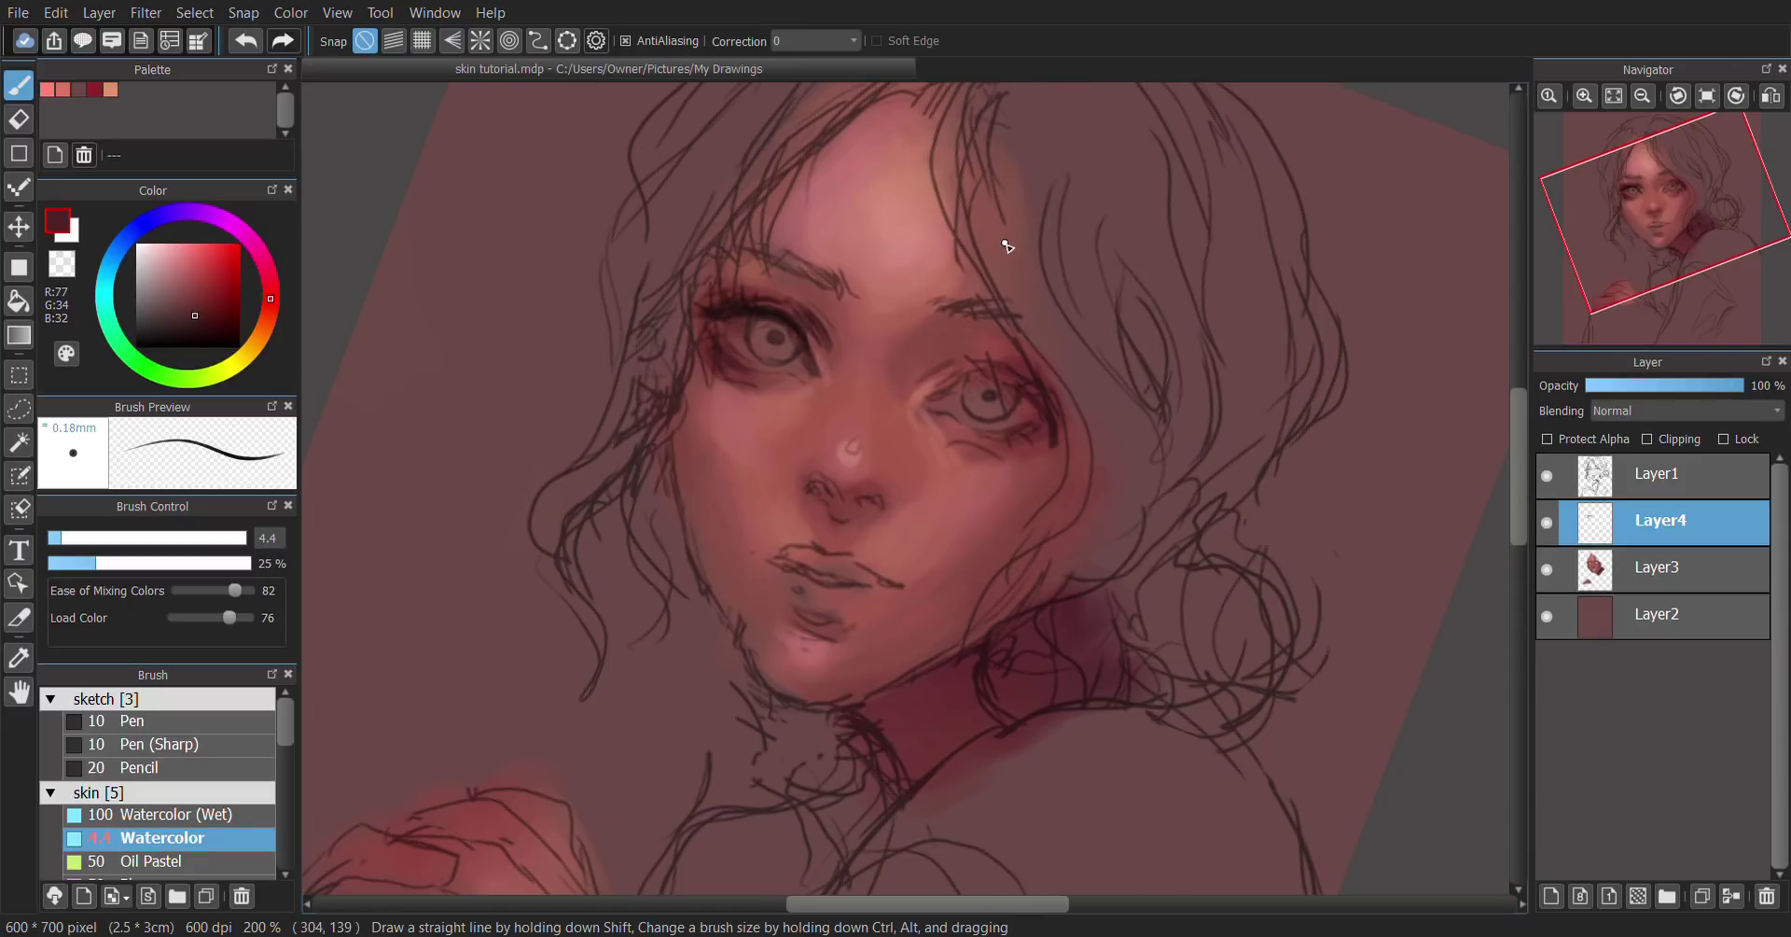
pyautogui.moveTo(1030, 246); pyautogui.dragTo(980, 164)
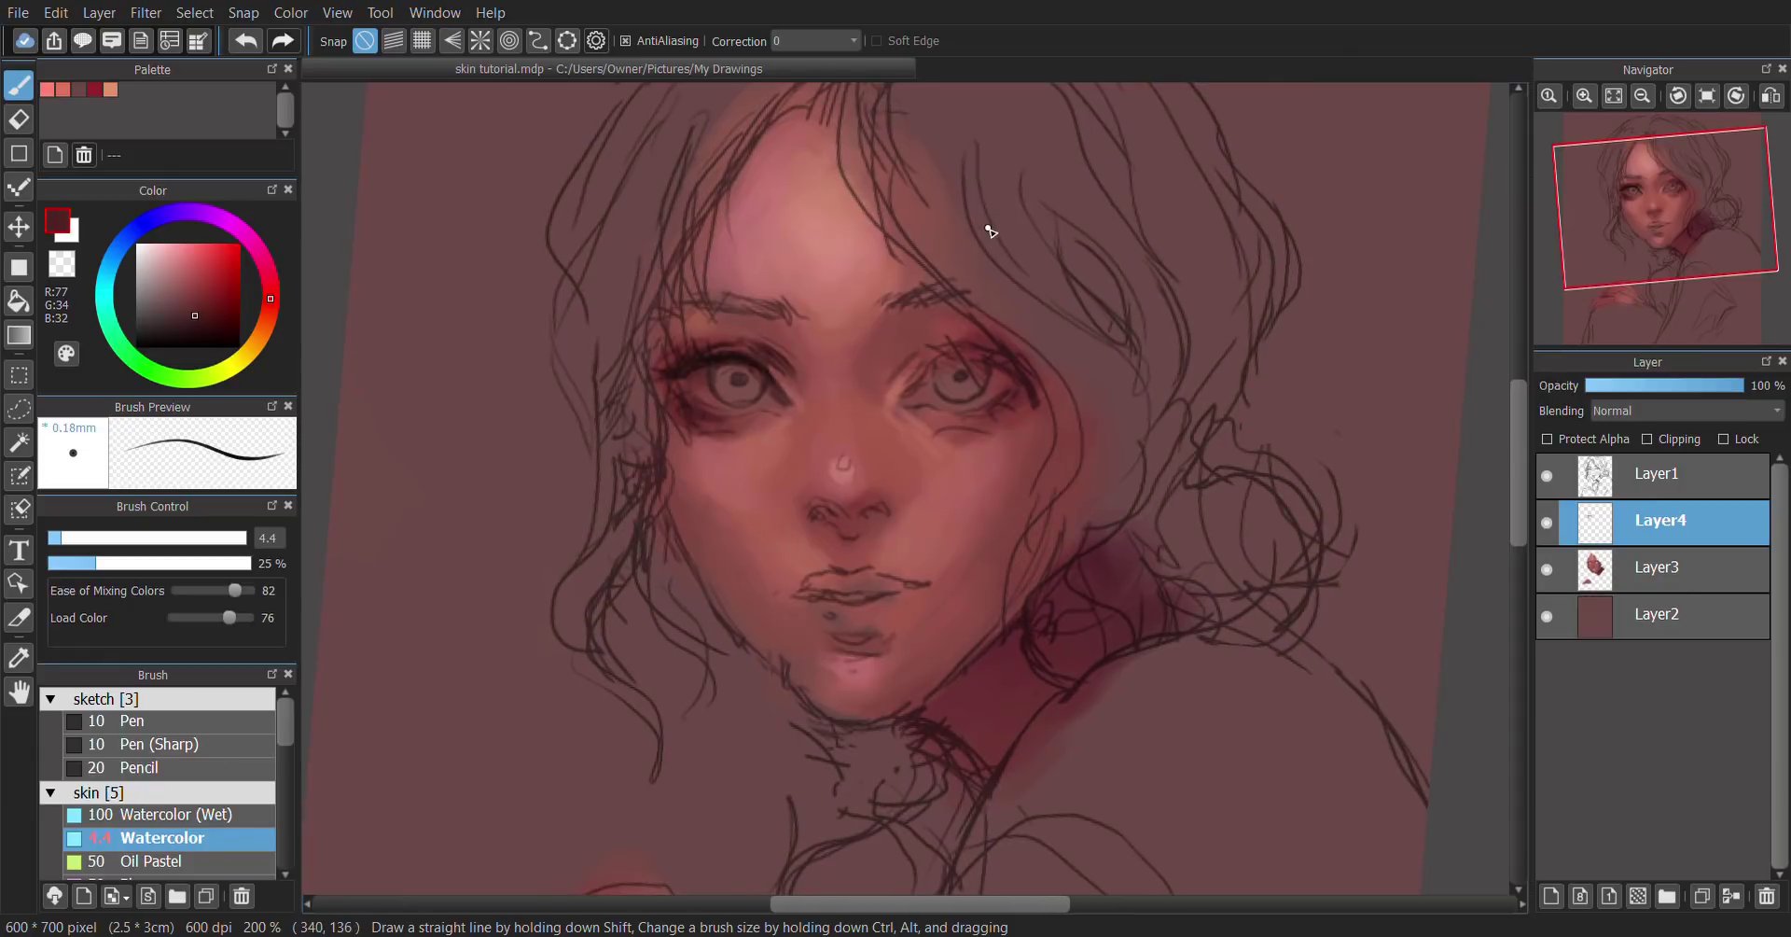
pyautogui.moveTo(944, 297); pyautogui.dragTo(991, 250)
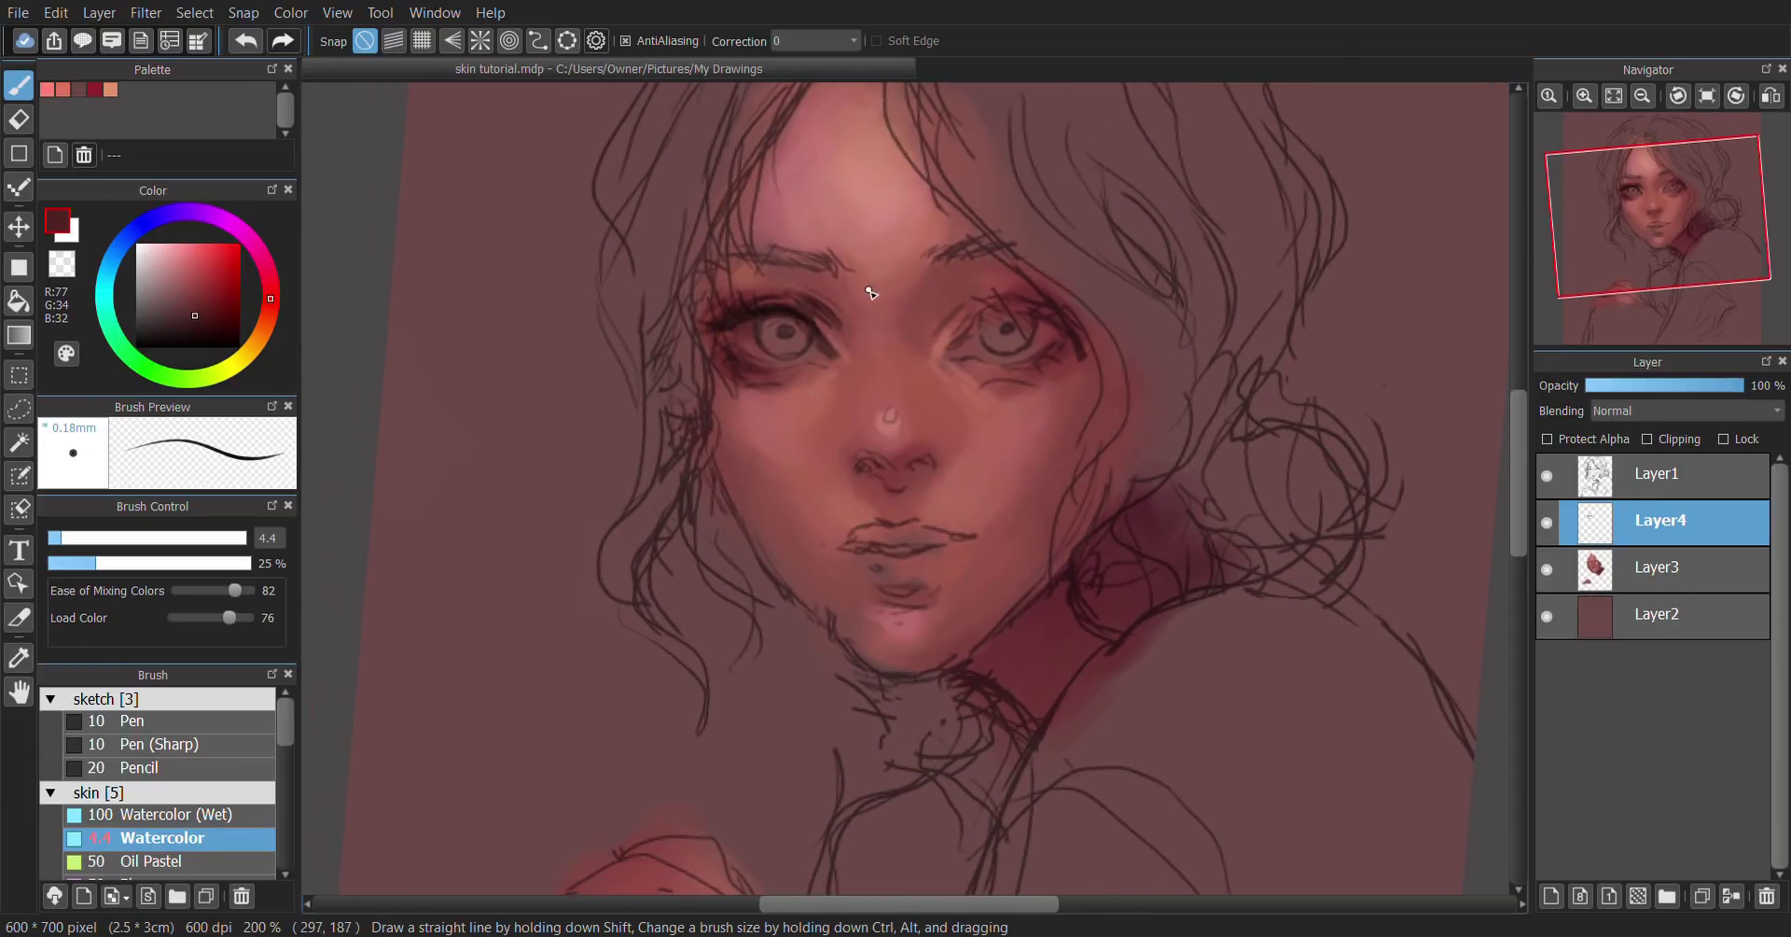
pyautogui.click(66, 563)
pyautogui.click(86, 537)
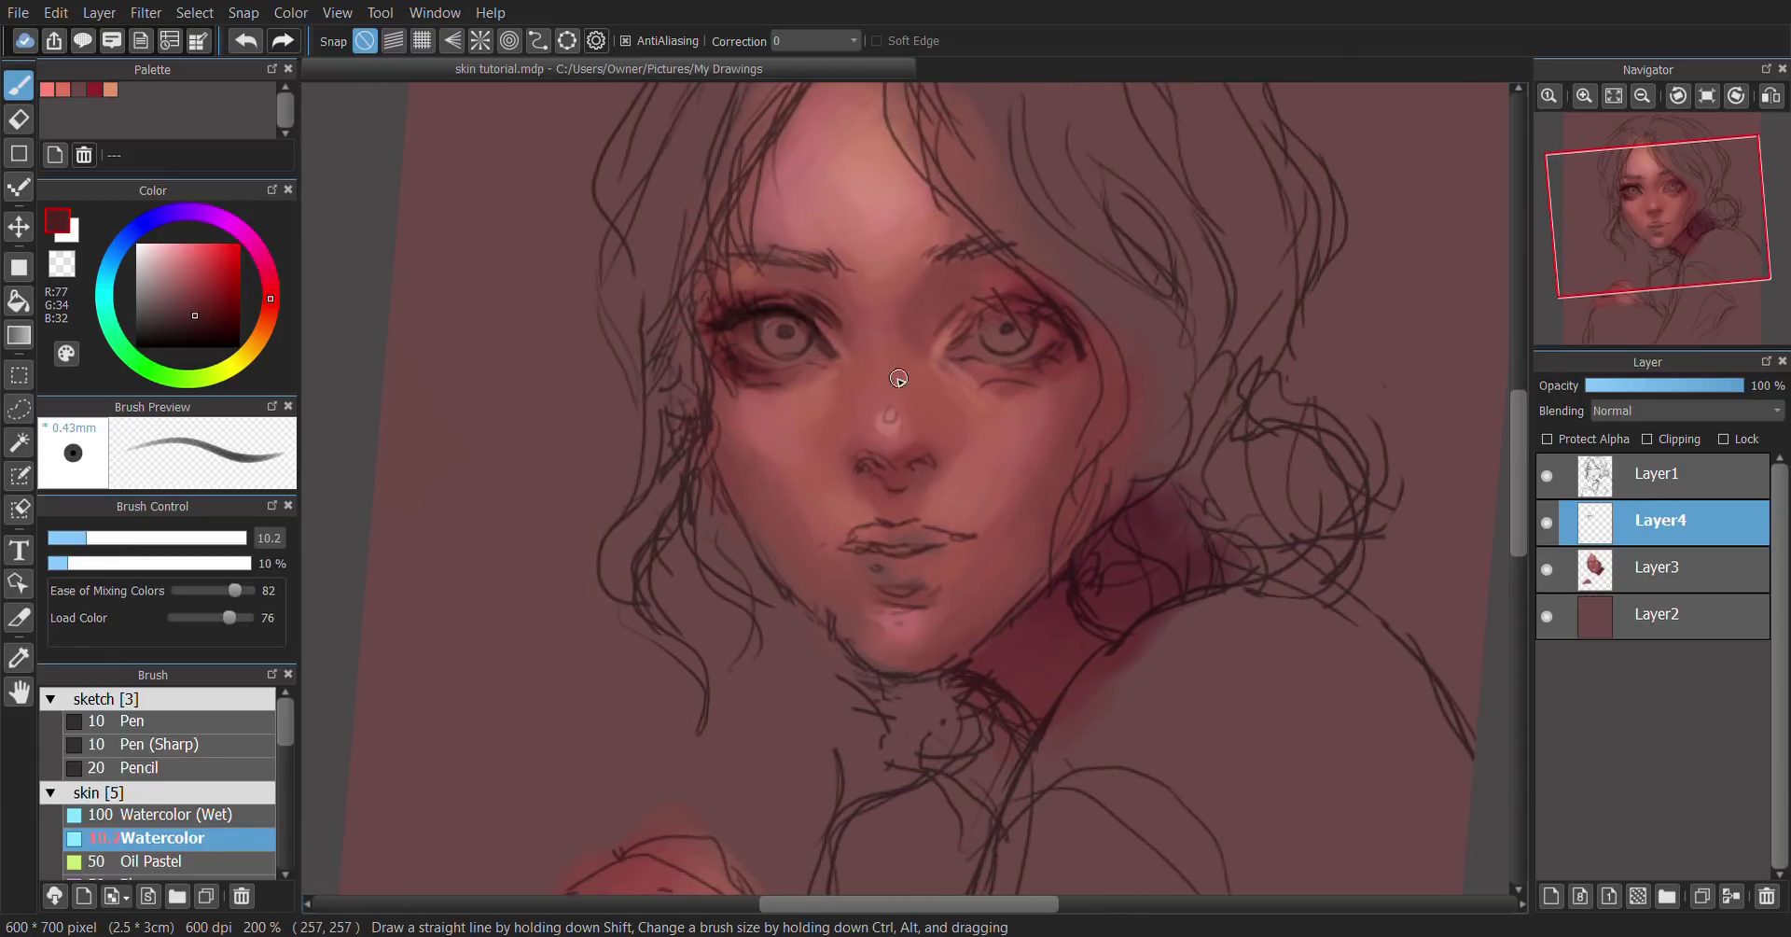
pyautogui.keyDown('alt'); pyautogui.click(753, 392); pyautogui.keyUp('alt')
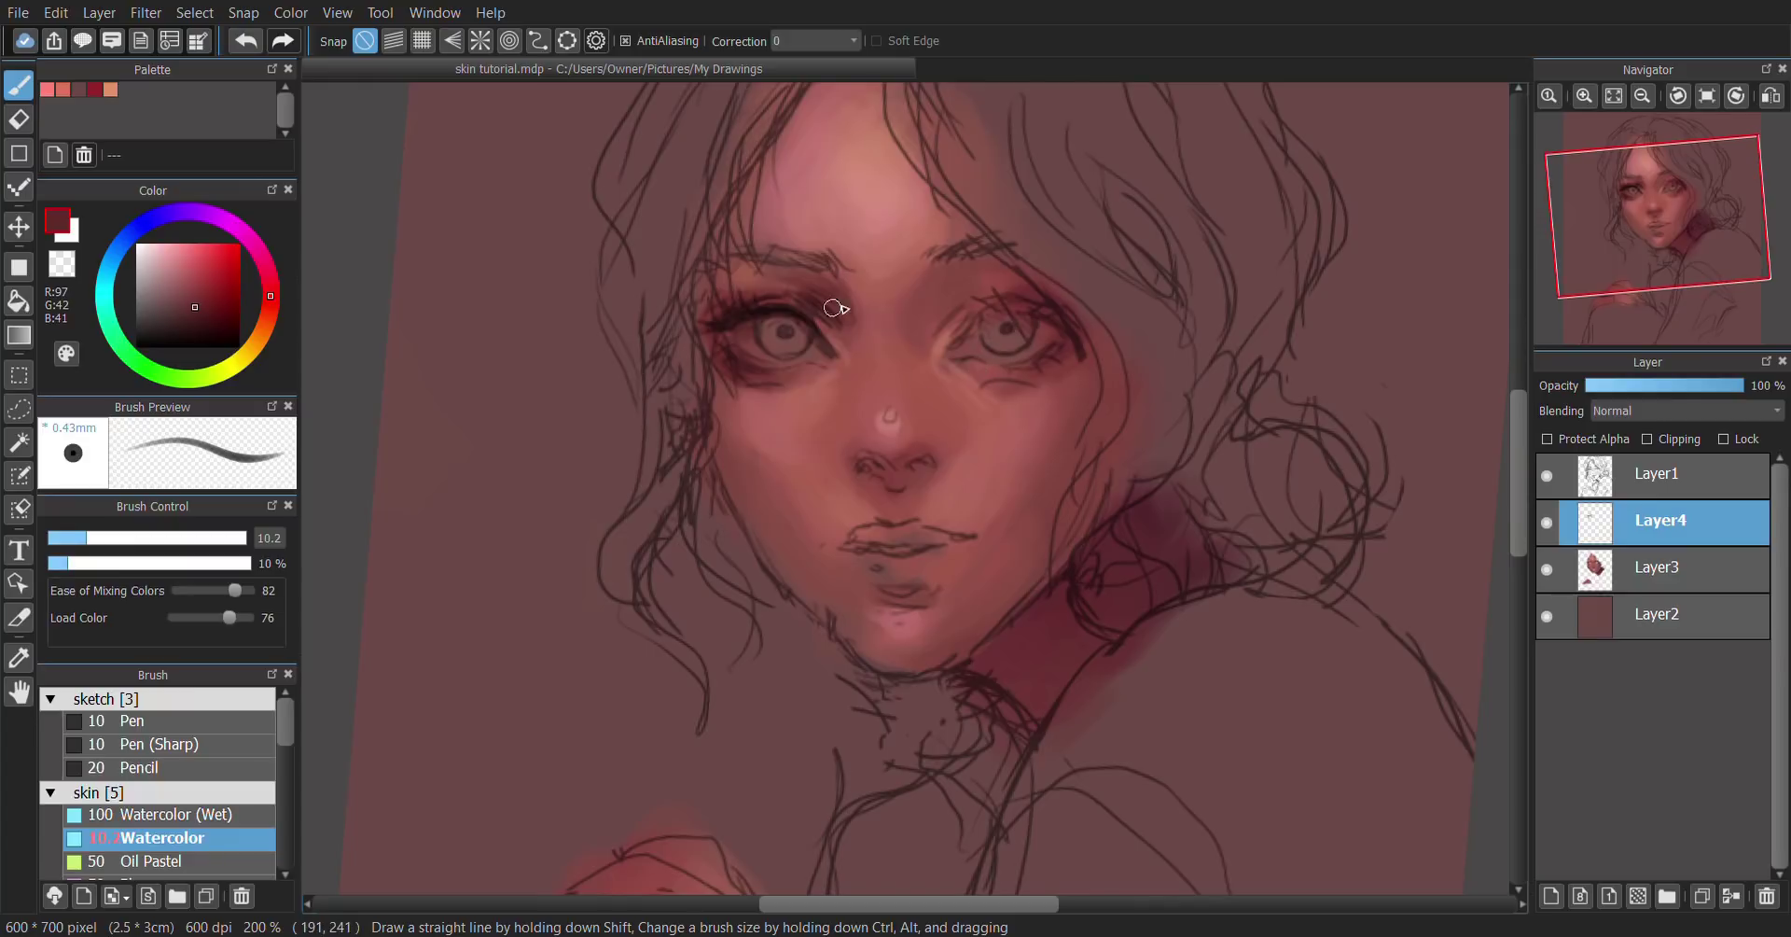
pyautogui.keyDown('alt'); pyautogui.click(922, 343); pyautogui.keyUp('alt')
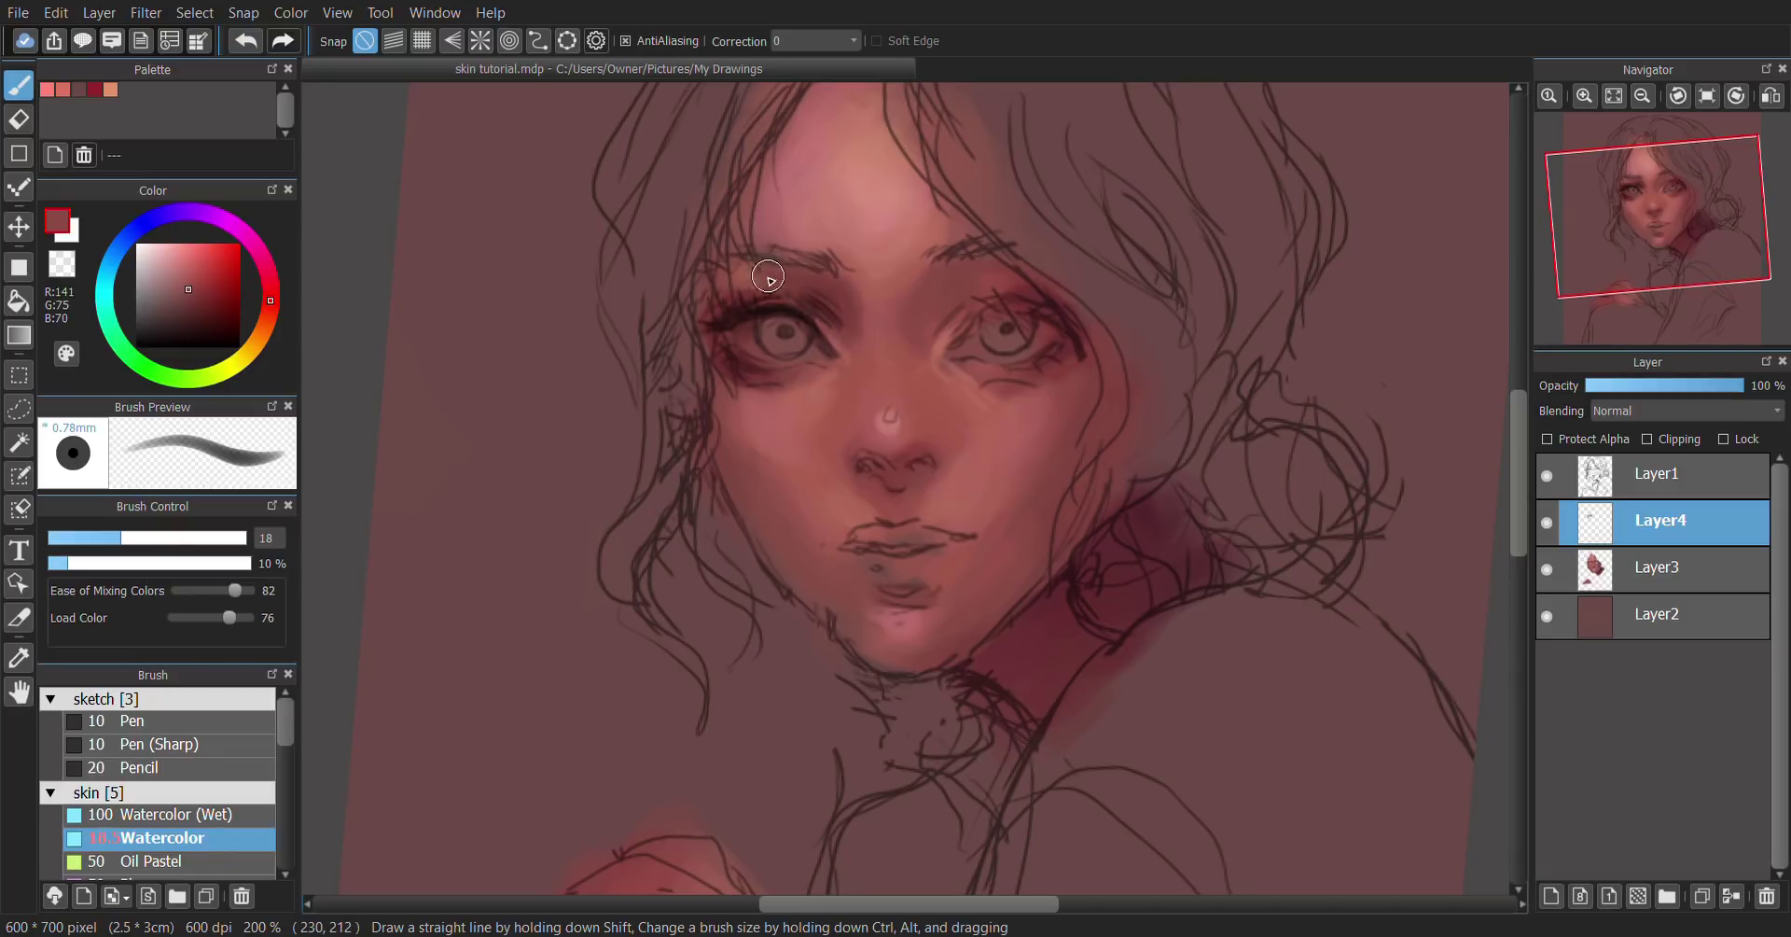
pyautogui.keyDown('alt'); pyautogui.click(877, 330); pyautogui.keyUp('alt')
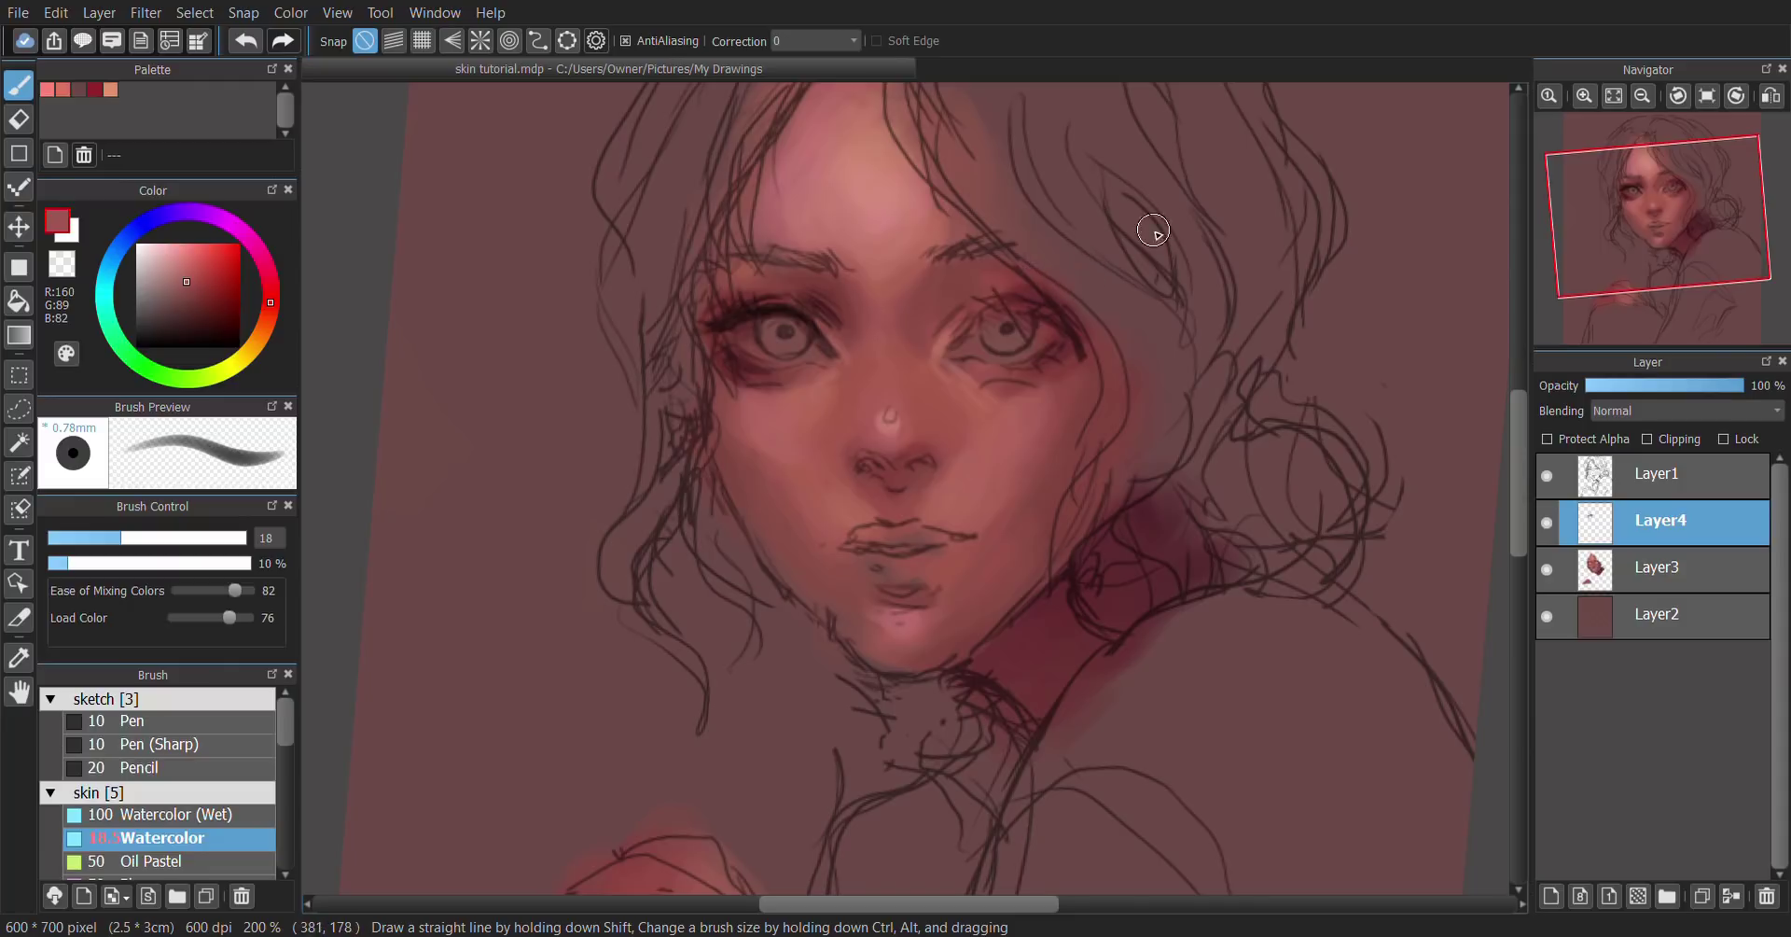
# Step: Paint both eyebrows in dark red (RGB 107, 46, 48) at 28% opacity and brush size 11.8, checking the shapes in a mirrored view
pyautogui.scroll(-2, 1049, 273)
pyautogui.keyDown('alt'); pyautogui.click(791, 300); pyautogui.keyUp('alt')
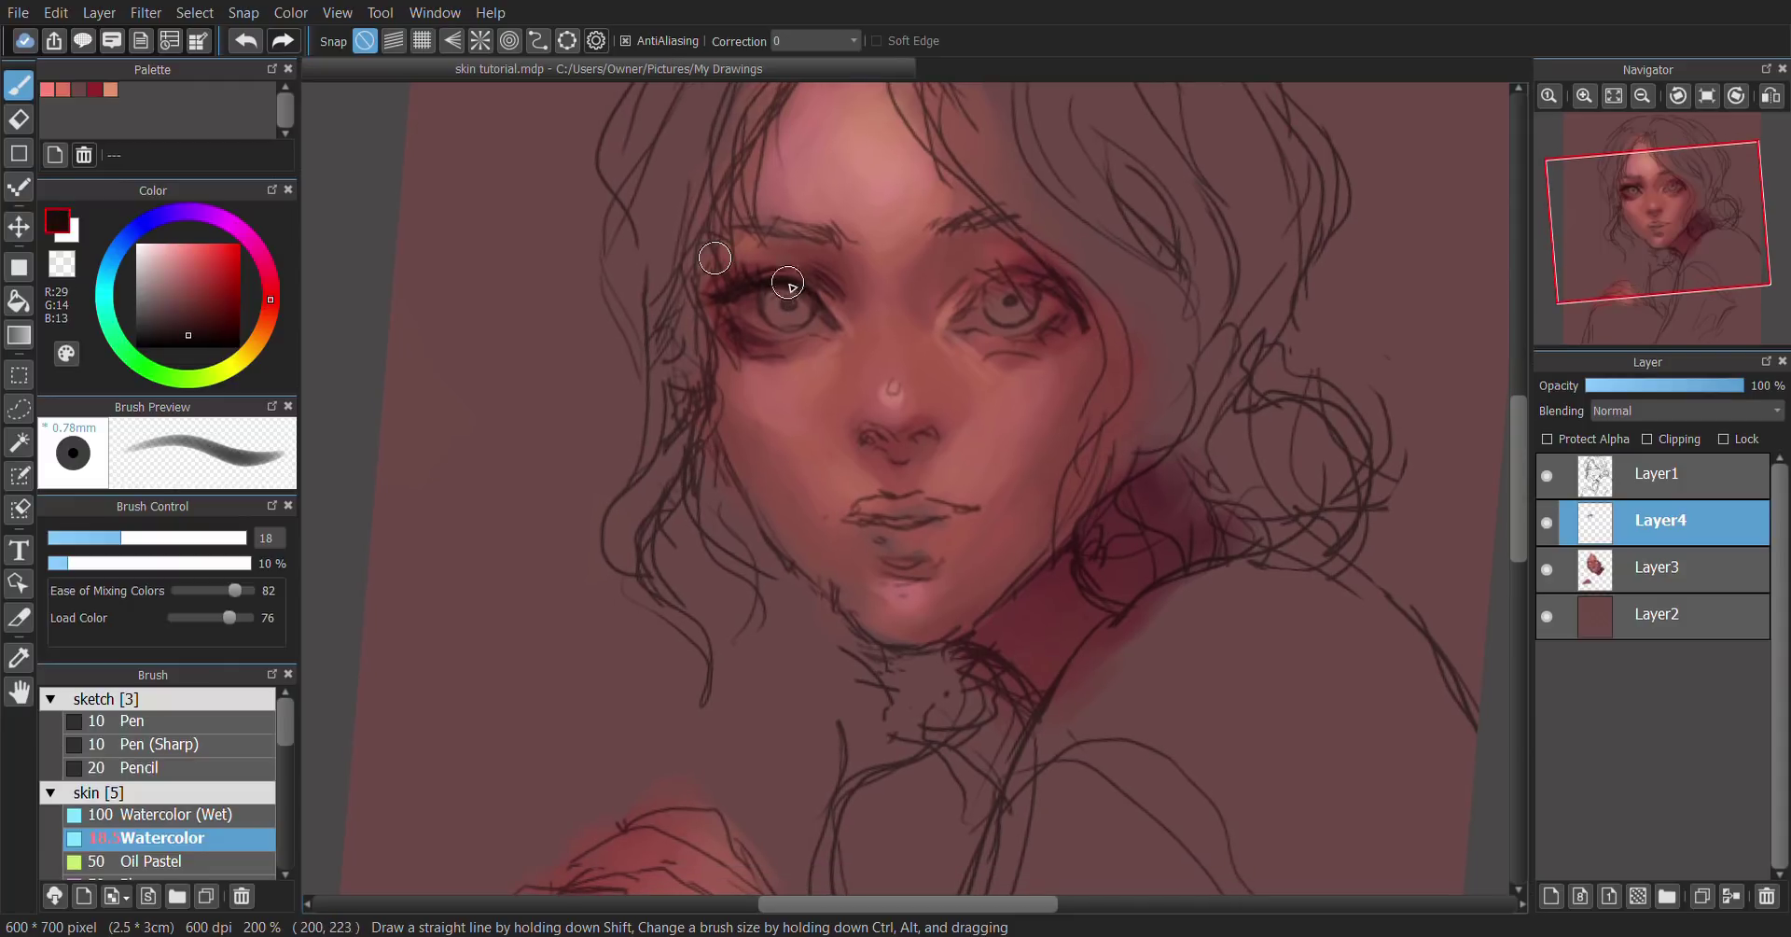
pyautogui.hscroll(2, 1079, 312)
pyautogui.moveTo(121, 537)
pyautogui.mouseDown()
pyautogui.moveTo(77, 537)
pyautogui.moveTo(103, 563)
pyautogui.mouseUp()
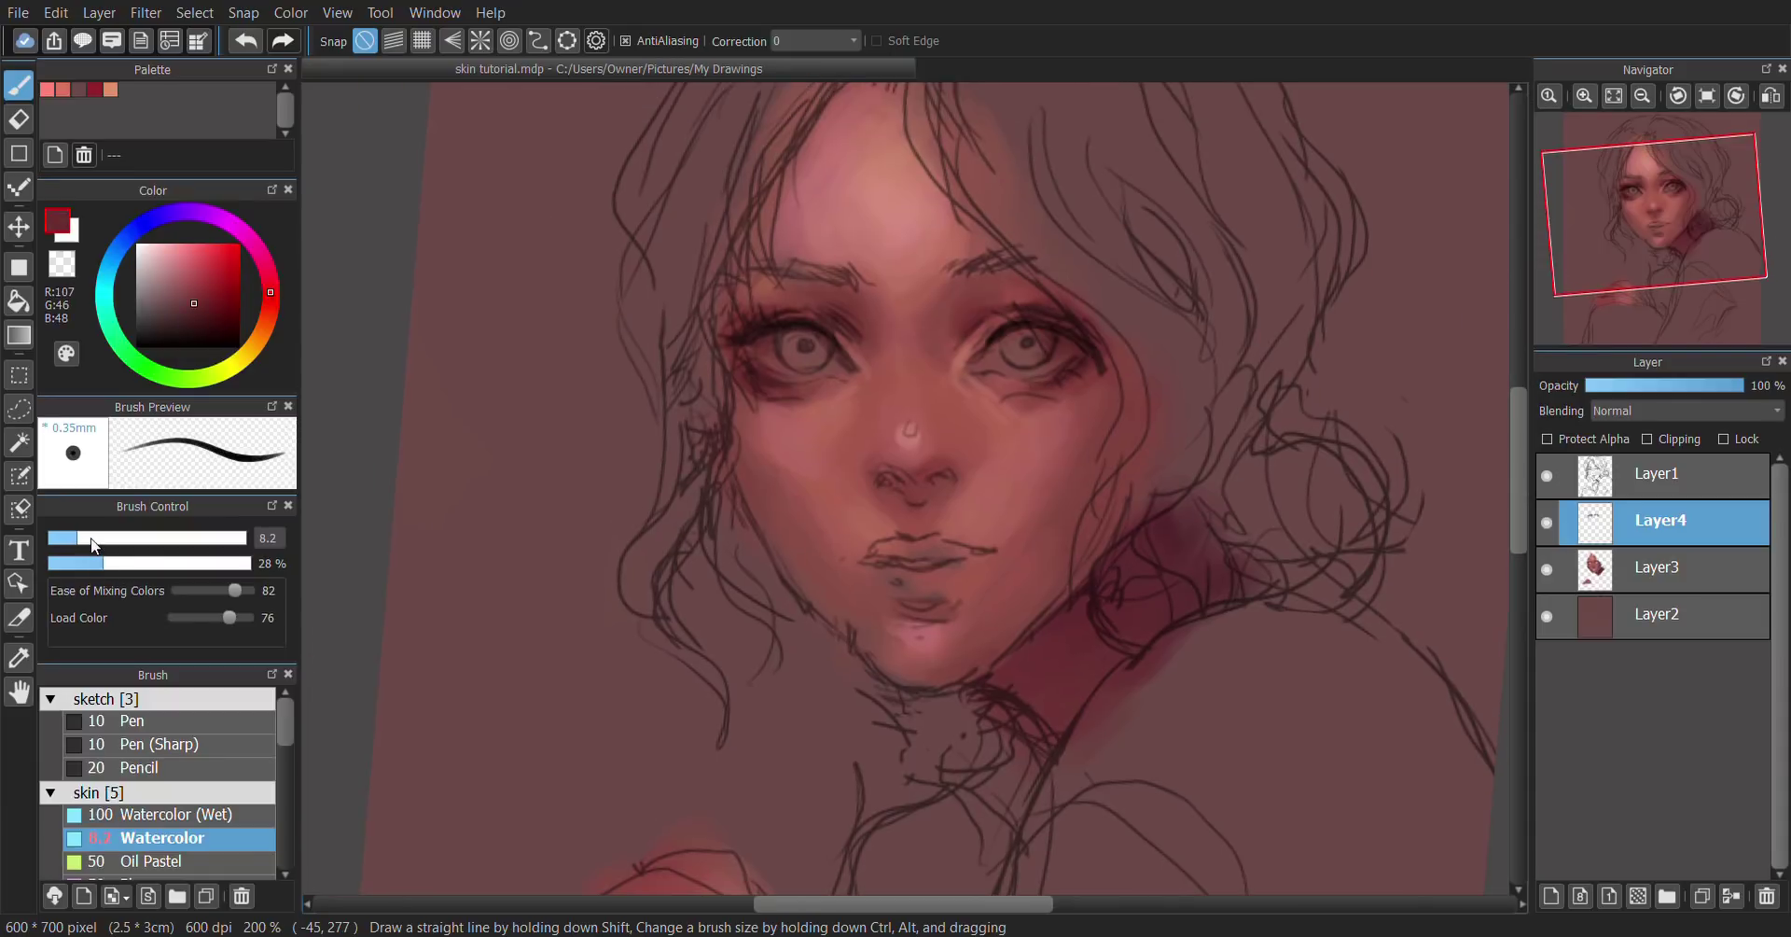
pyautogui.click(91, 538)
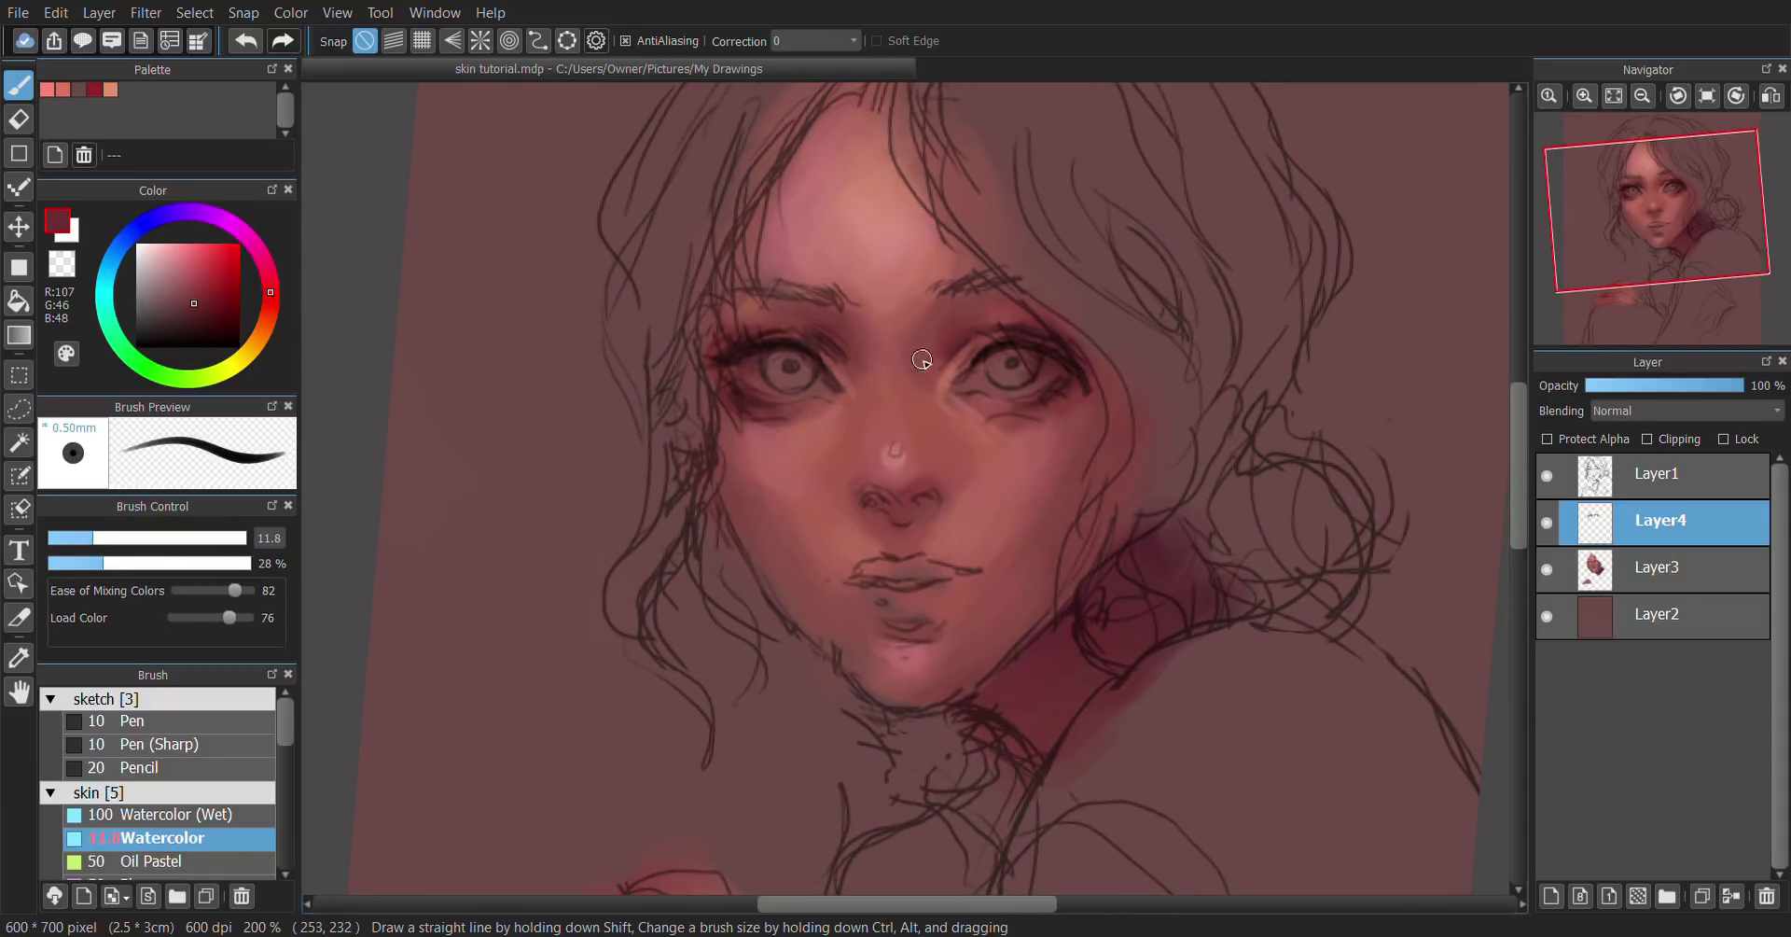
pyautogui.press('h')
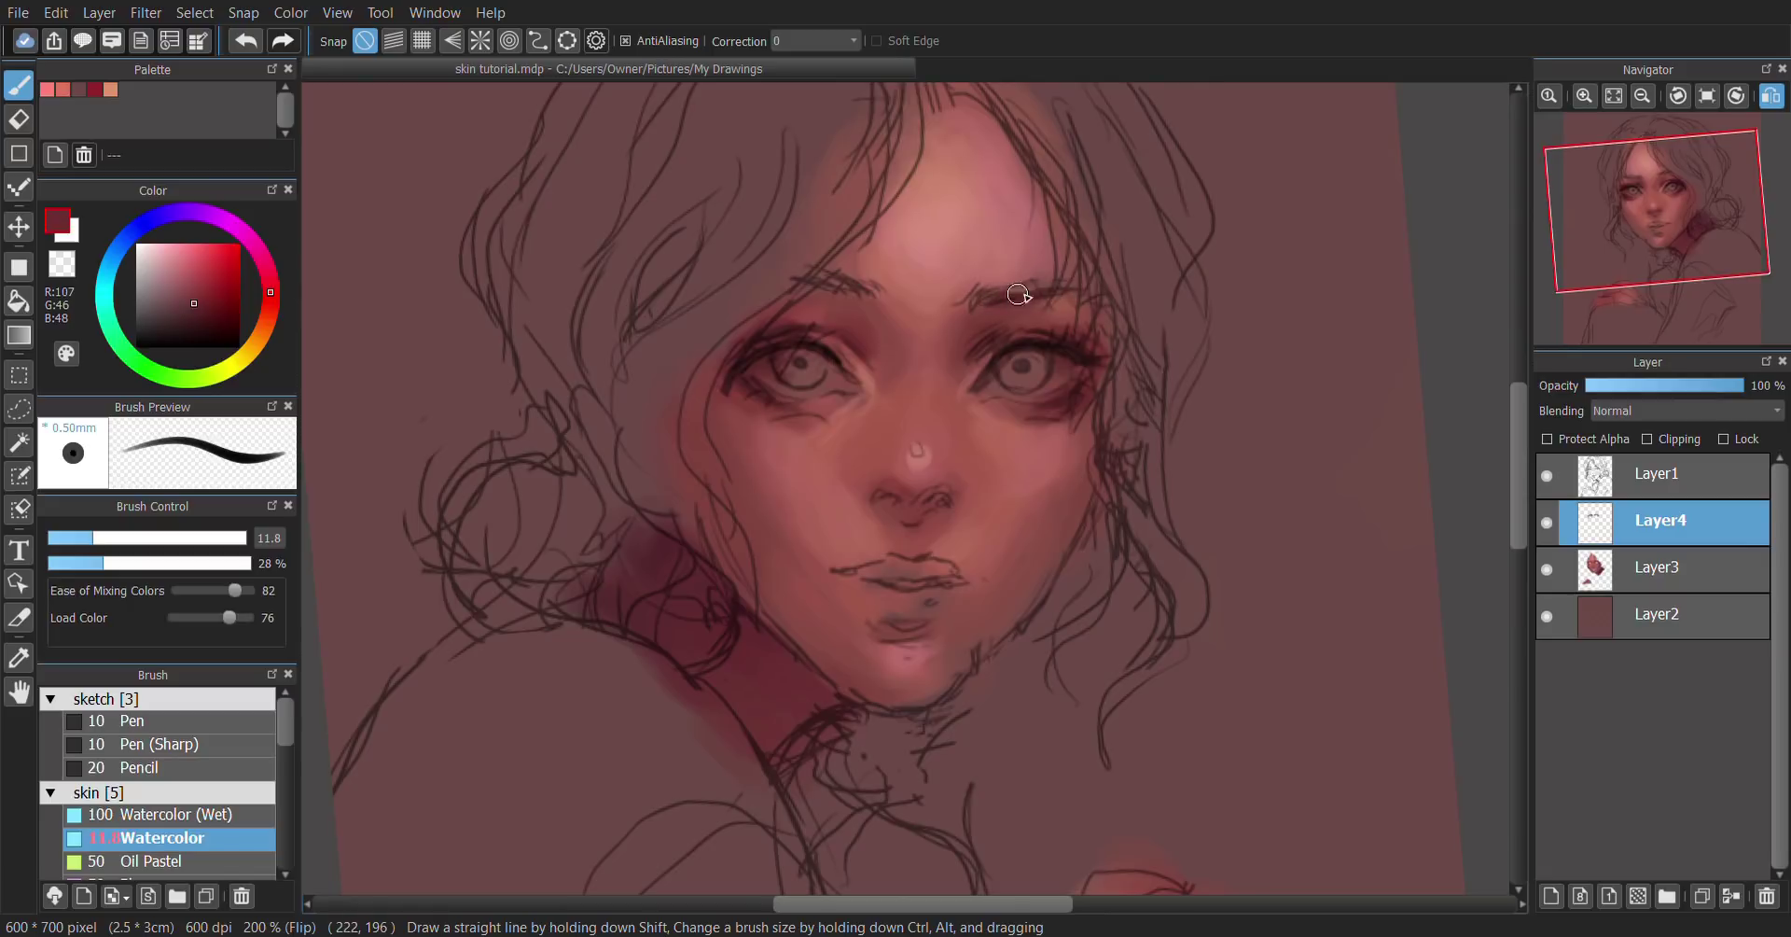
pyautogui.moveTo(1019, 294)
pyautogui.mouseDown()
pyautogui.moveTo(1112, 306)
pyautogui.moveTo(1060, 292)
pyautogui.moveTo(1108, 306)
pyautogui.moveTo(993, 308)
pyautogui.moveTo(1039, 297)
pyautogui.moveTo(982, 304)
pyautogui.moveTo(993, 292)
pyautogui.moveTo(1051, 290)
pyautogui.moveTo(990, 291)
pyautogui.mouseUp()
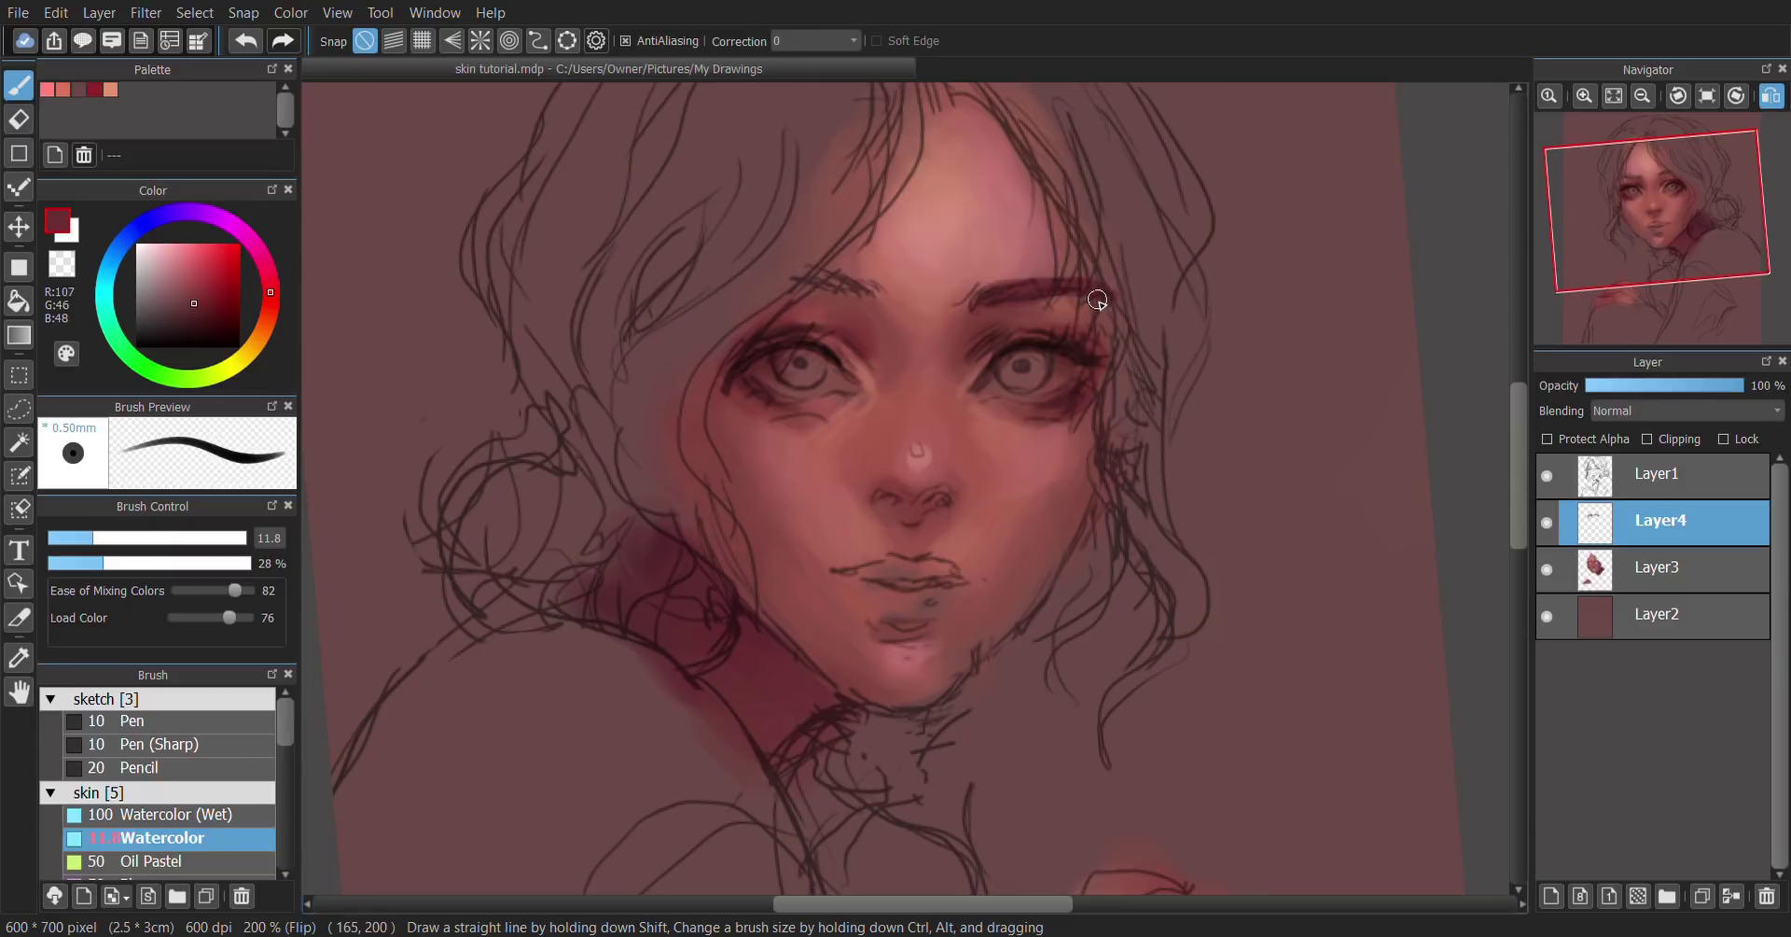
pyautogui.press('h')
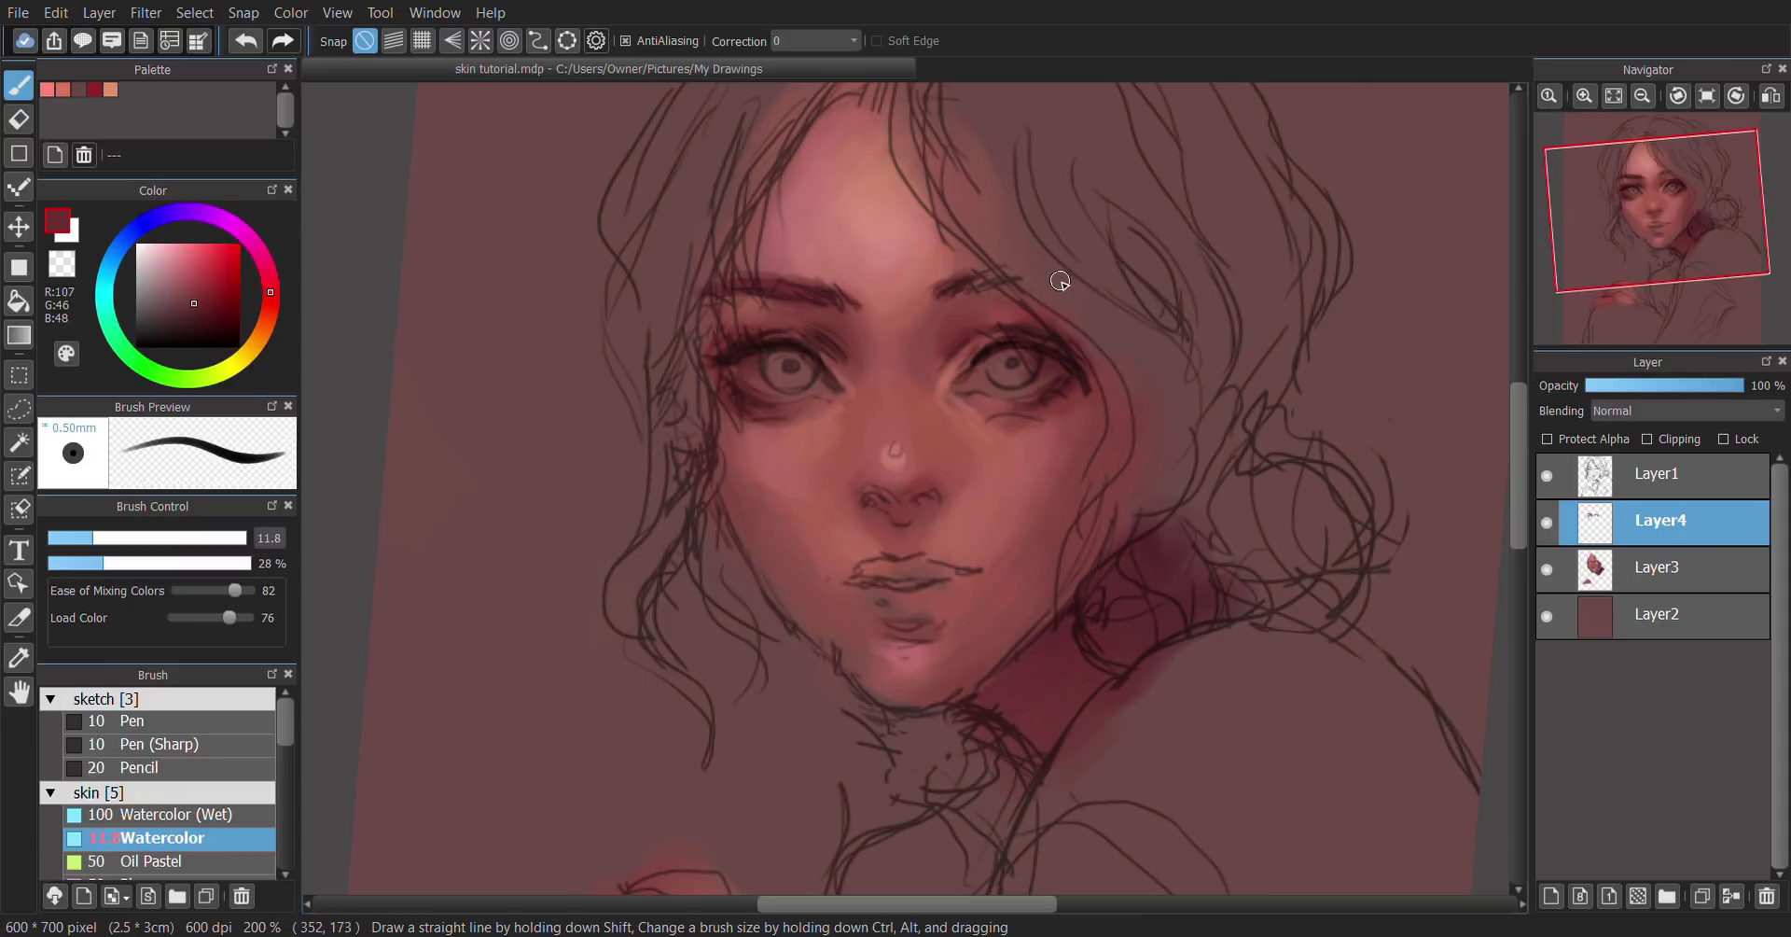
pyautogui.press('h')
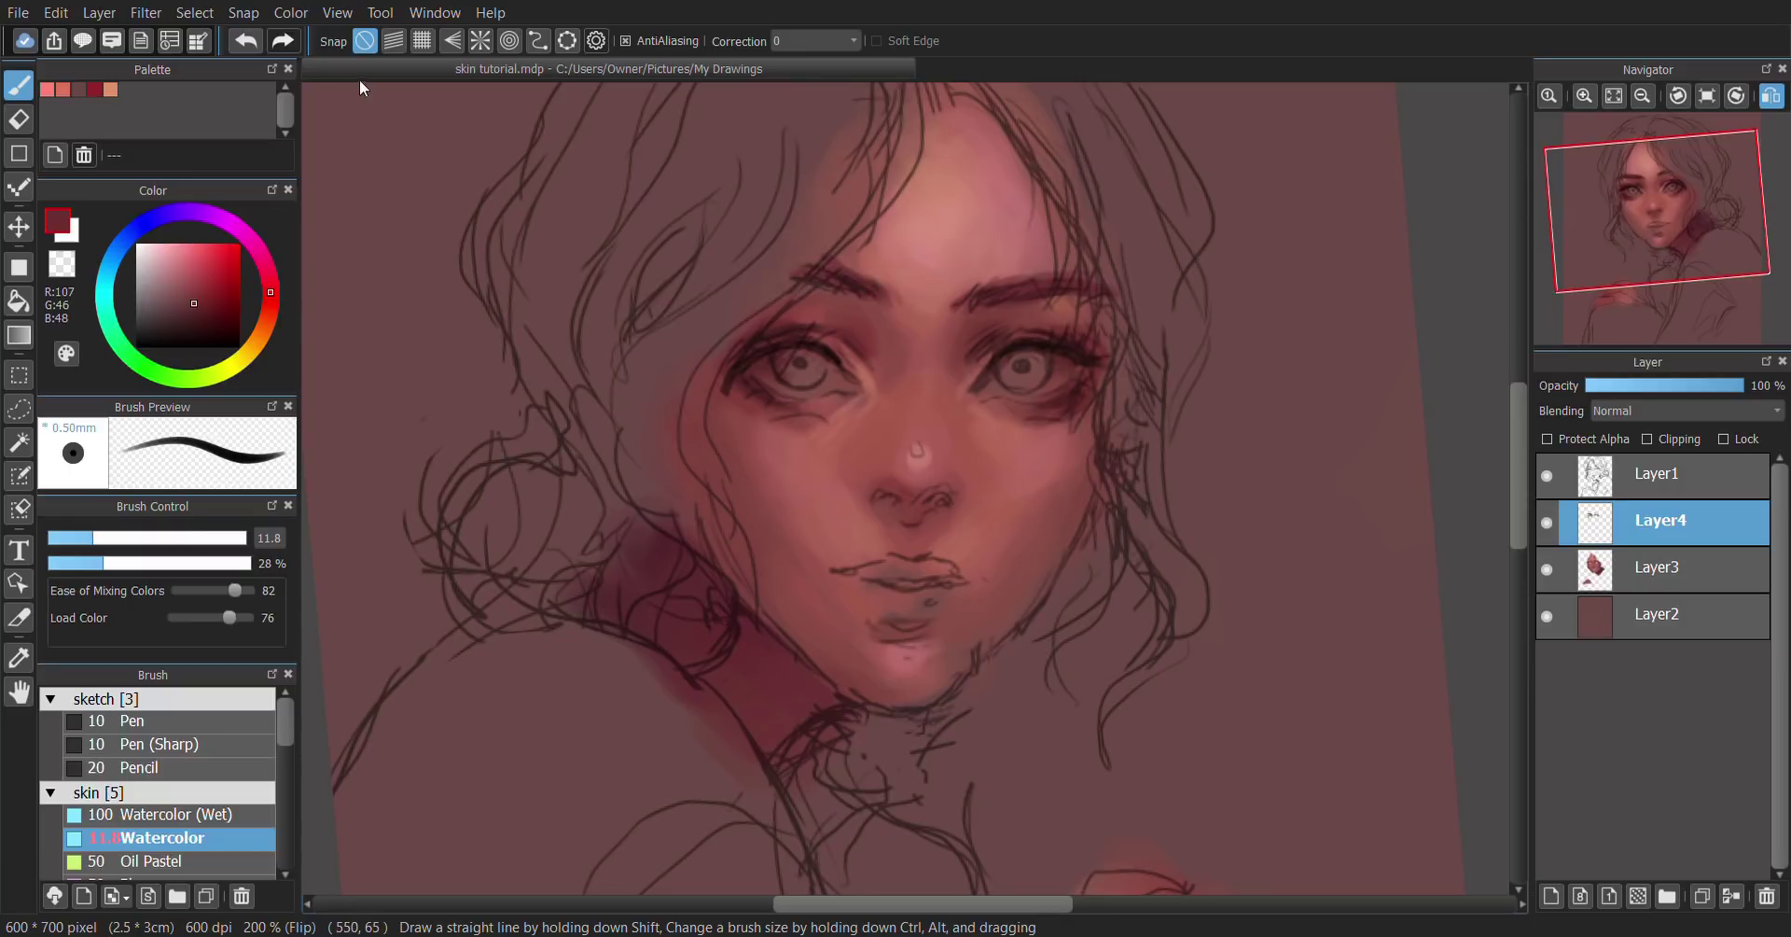
# Step: Undo the last eyebrow stroke and refine the inner brow ends with sampled colors (RGB 180, 106, 94; 107, 51, 50; 176, 103, 89)
pyautogui.click(243, 41)
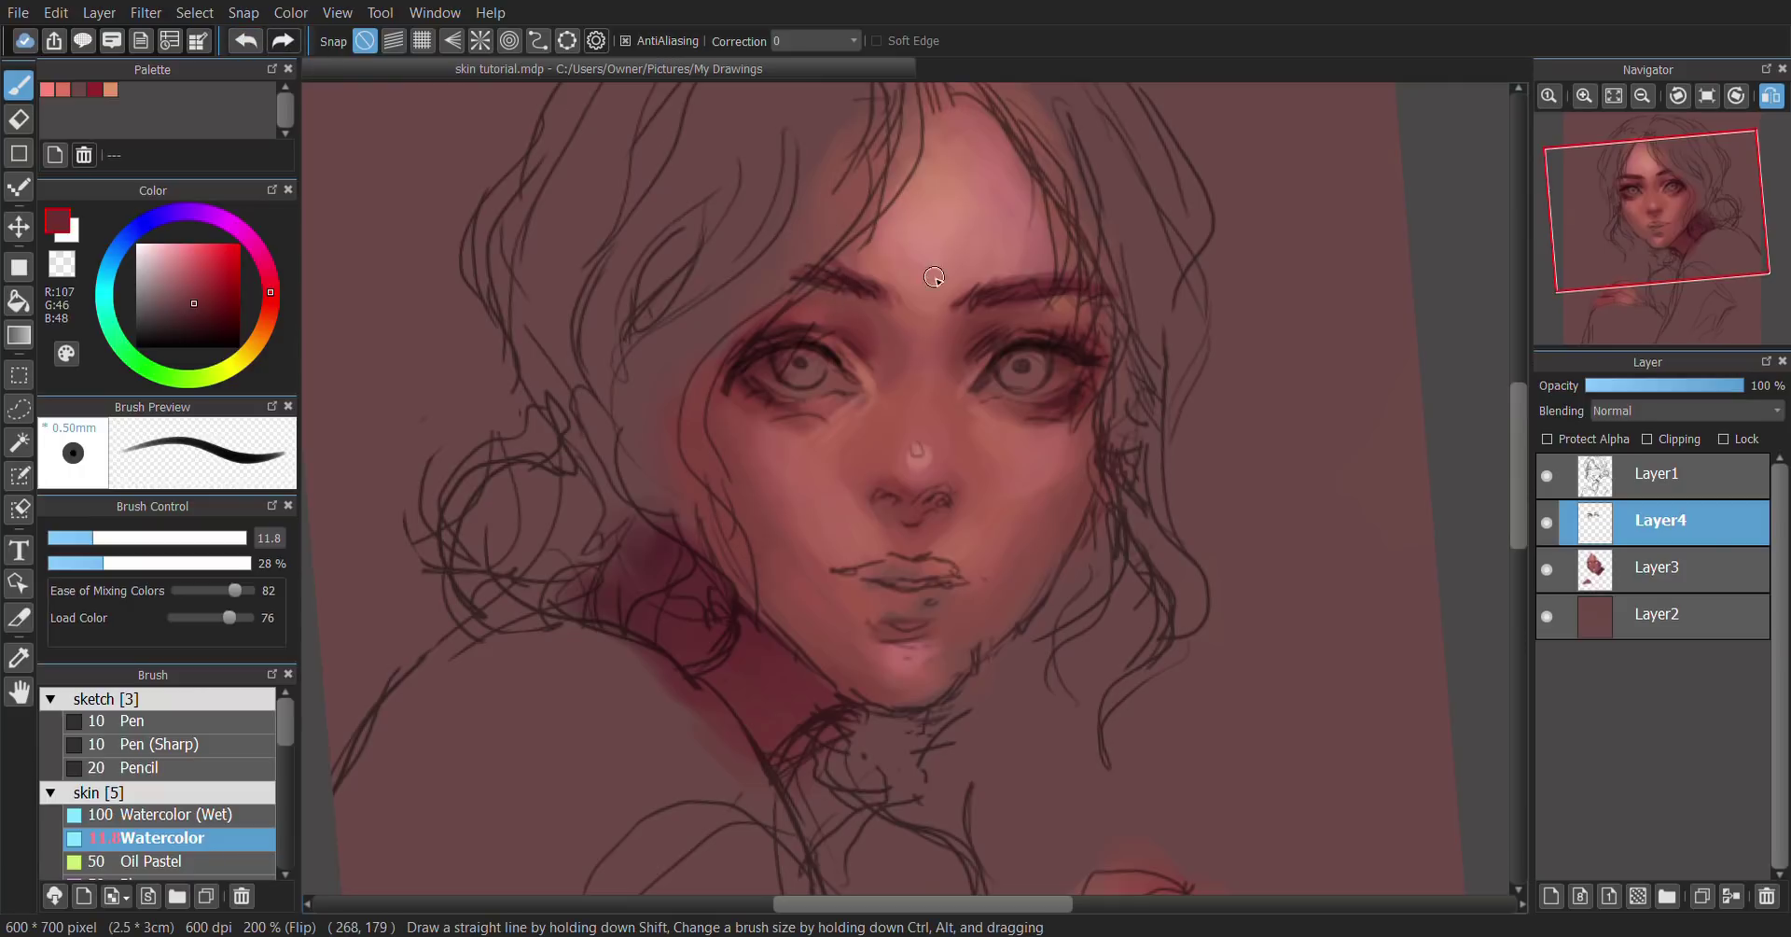
pyautogui.keyDown('alt'); pyautogui.click(971, 299); pyautogui.keyUp('alt')
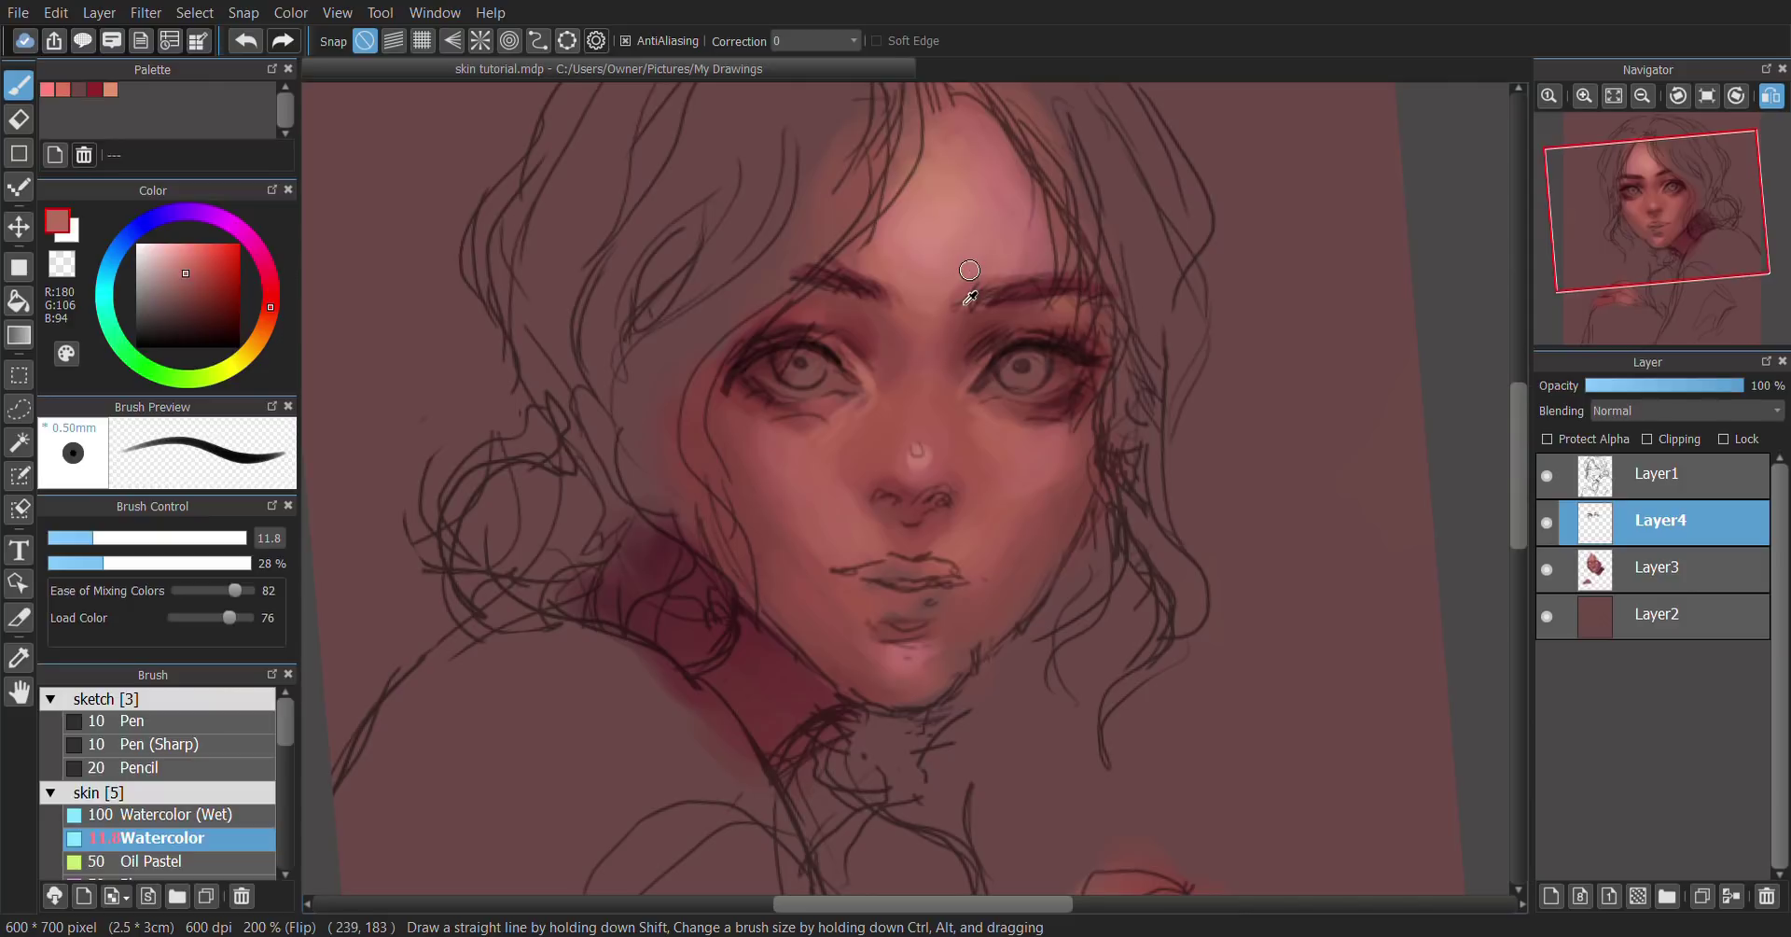
pyautogui.keyDown('alt'); pyautogui.click(968, 291); pyautogui.keyUp('alt')
pyautogui.keyDown('alt'); pyautogui.click(873, 291); pyautogui.keyUp('alt')
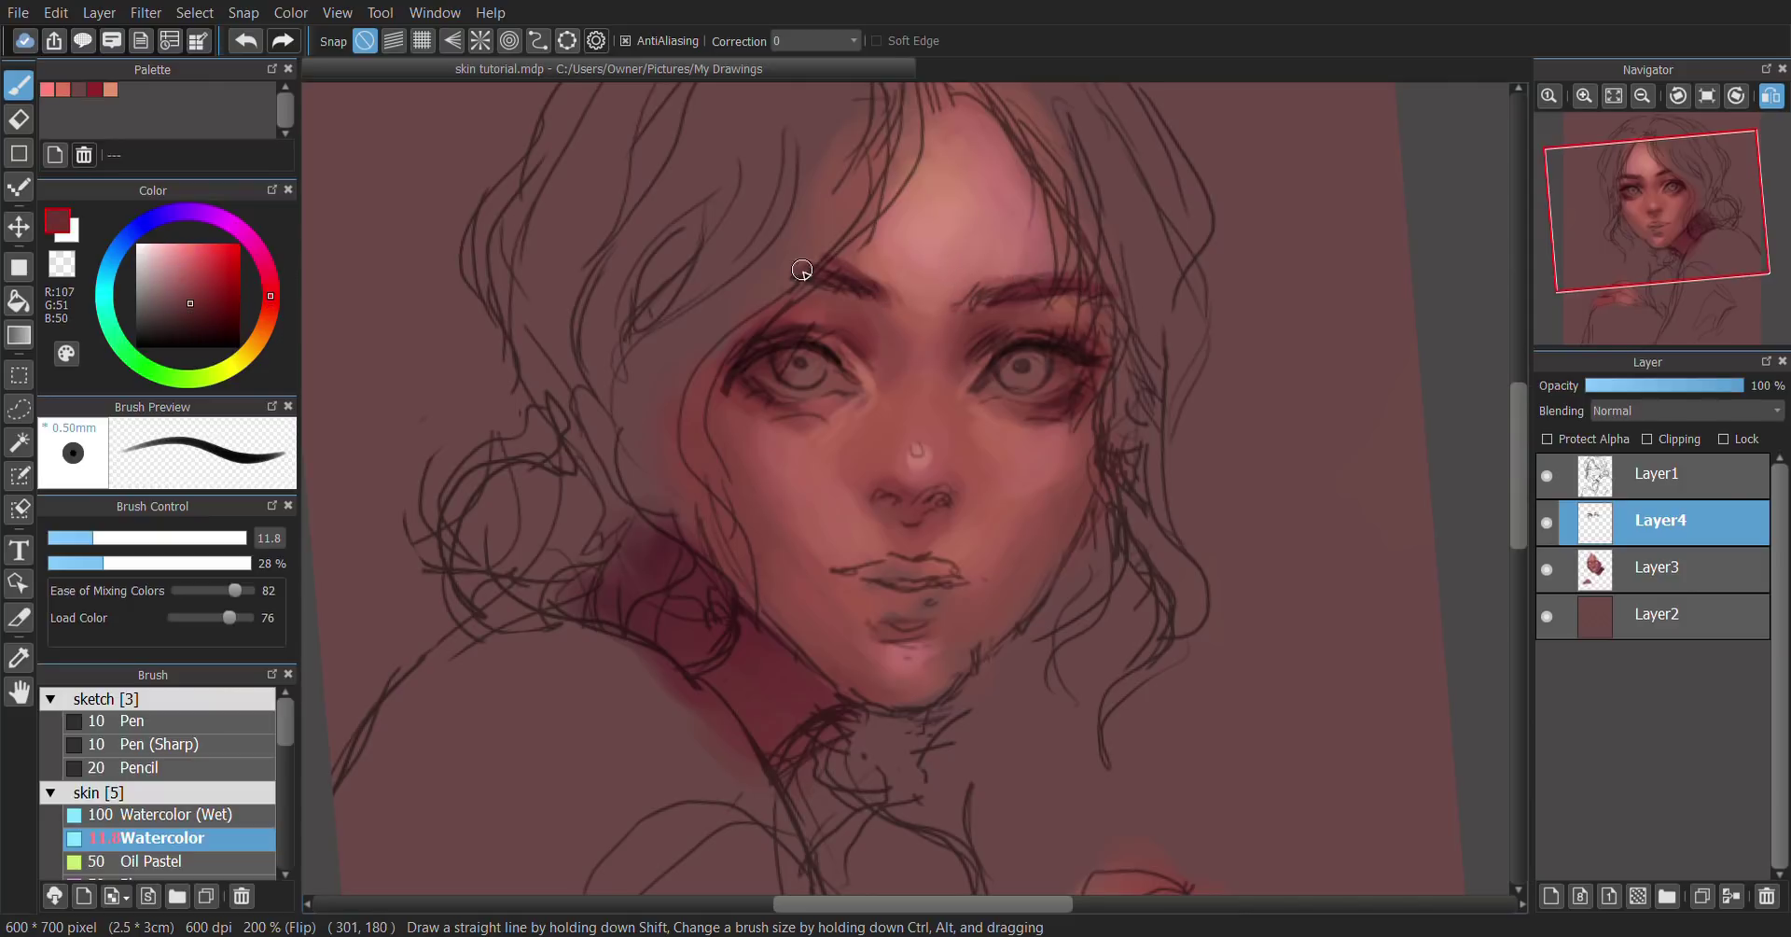
pyautogui.keyDown('alt'); pyautogui.click(867, 269); pyautogui.keyUp('alt')
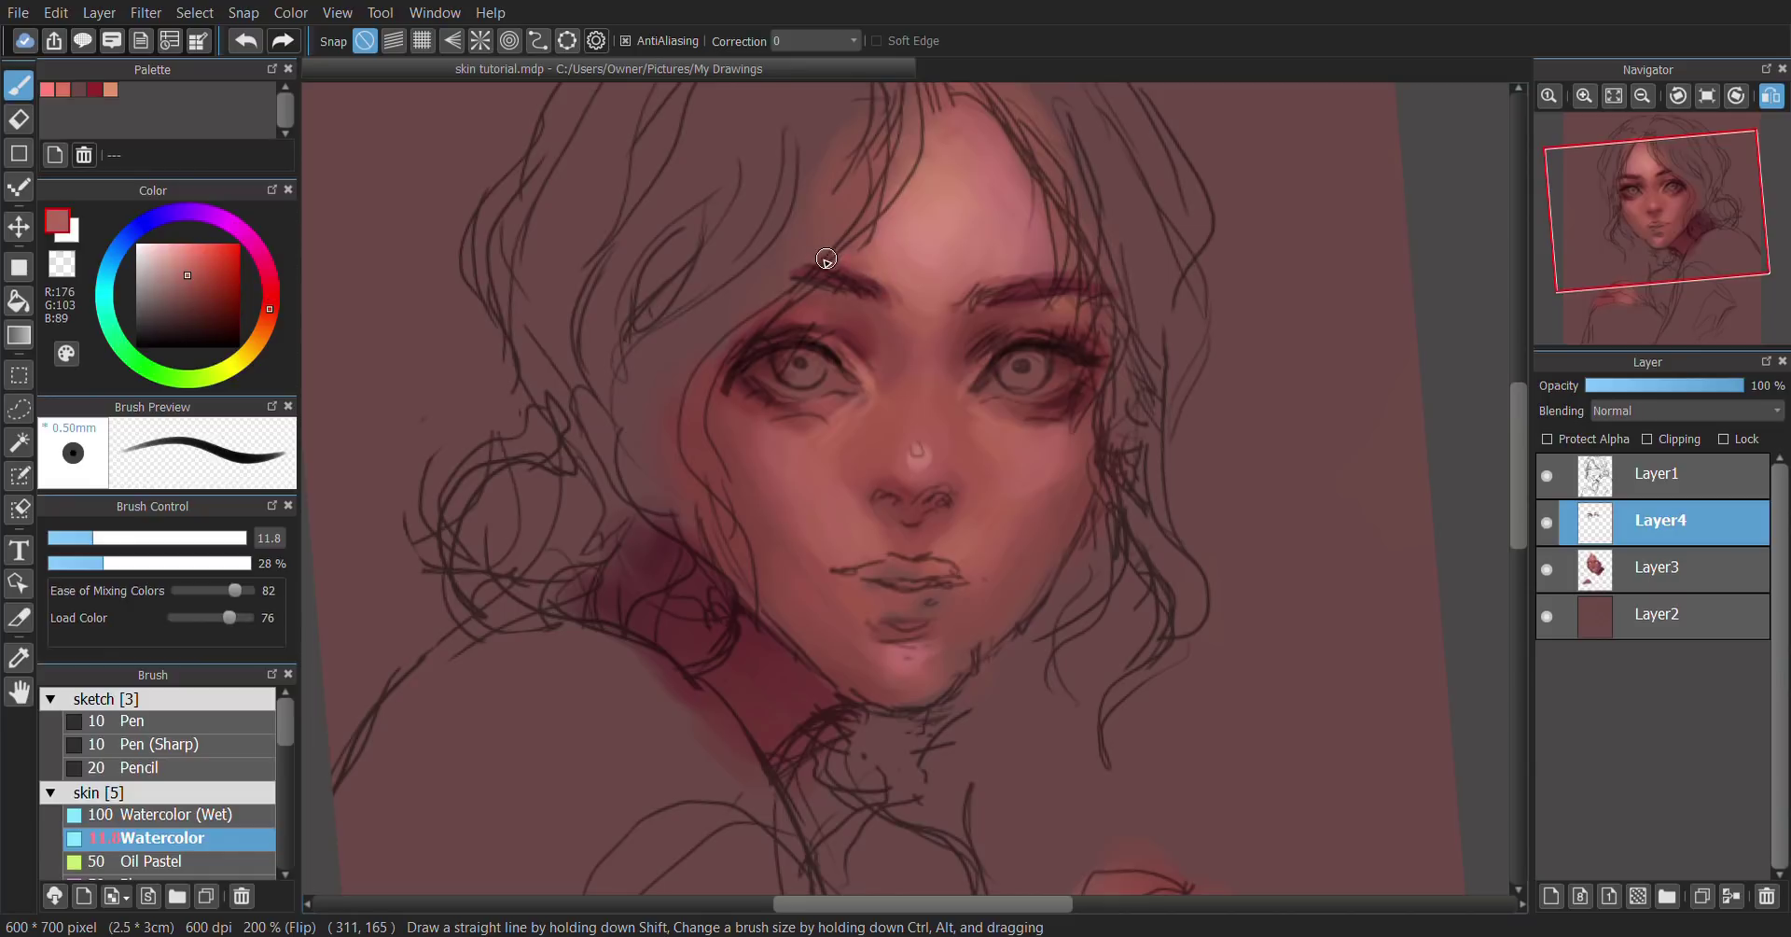
# Step: Restore the unmirrored view and darken both eyebrows with a sampled dark brown (RGB 80, 35, 33)
pyautogui.press('h')
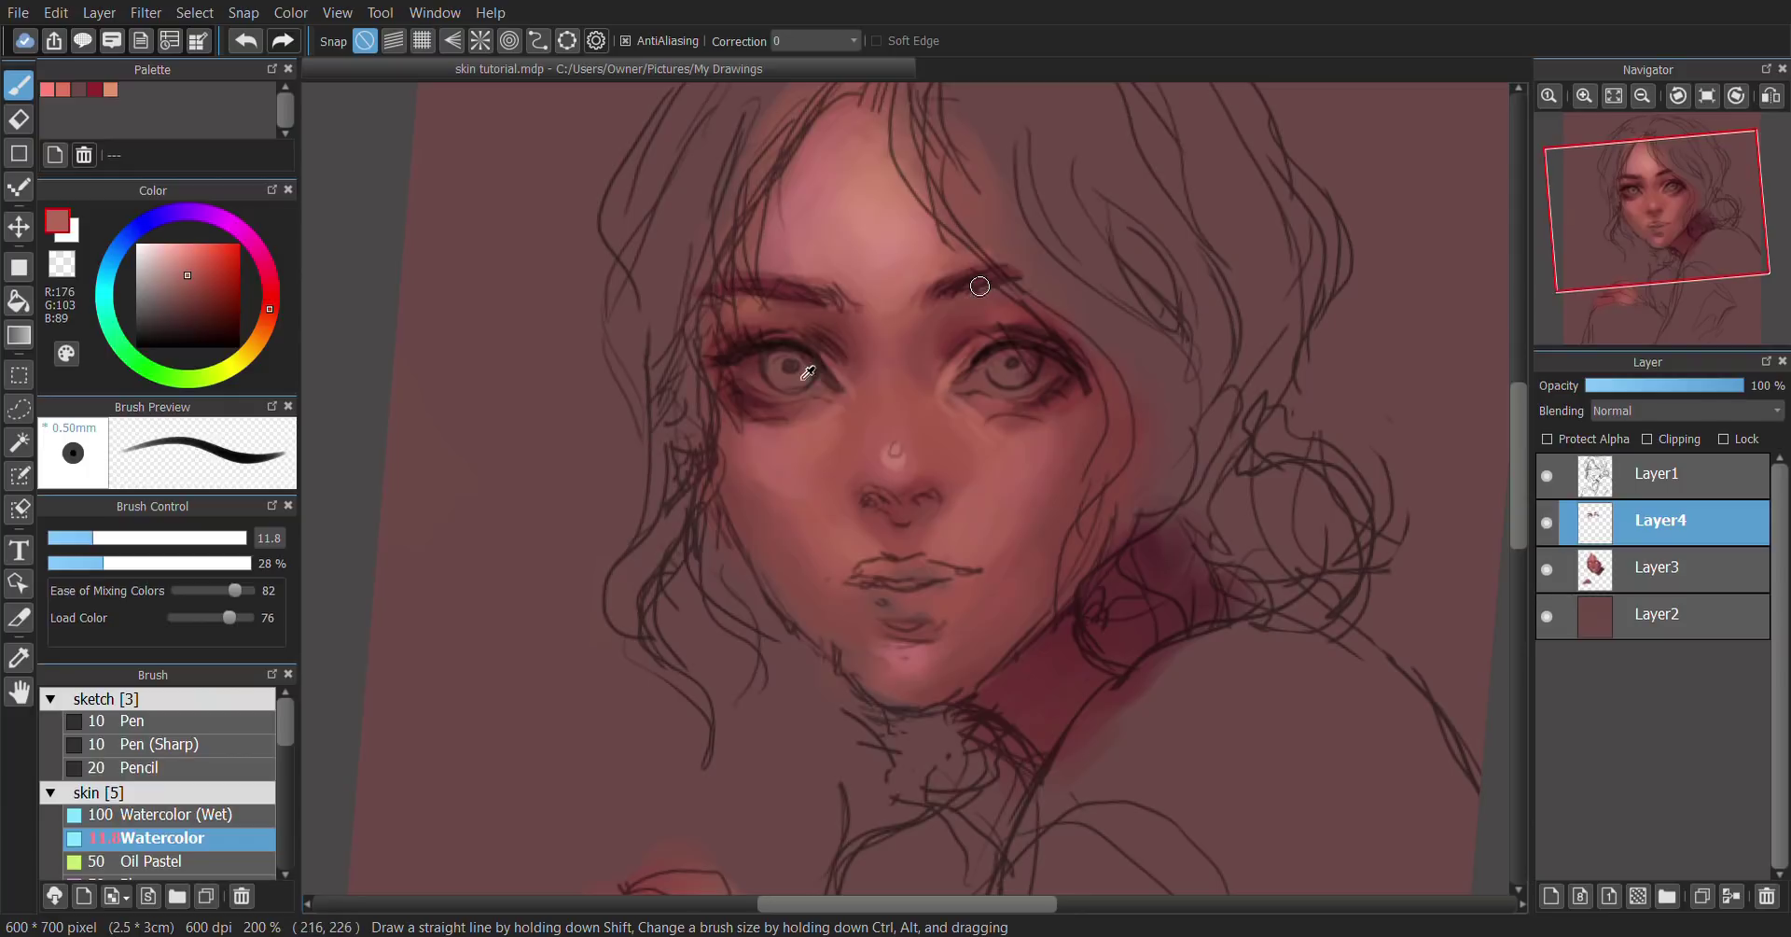
pyautogui.keyDown('alt'); pyautogui.click(754, 420); pyautogui.keyUp('alt')
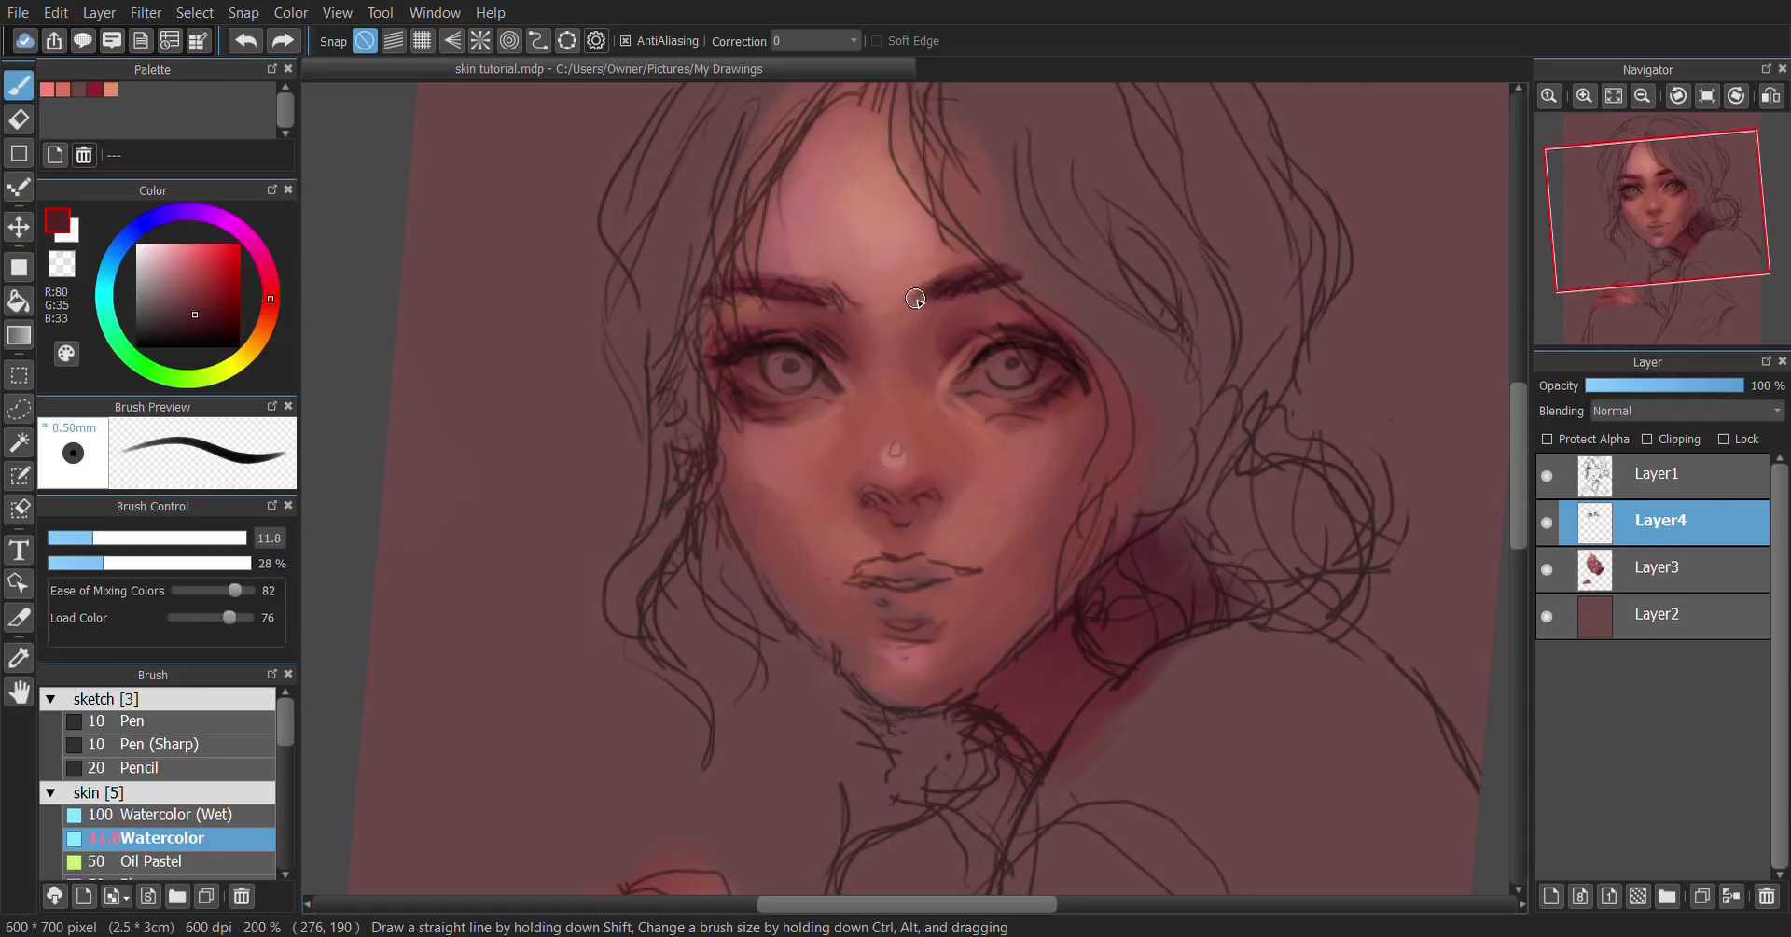
pyautogui.scroll(-2, 1135, 340)
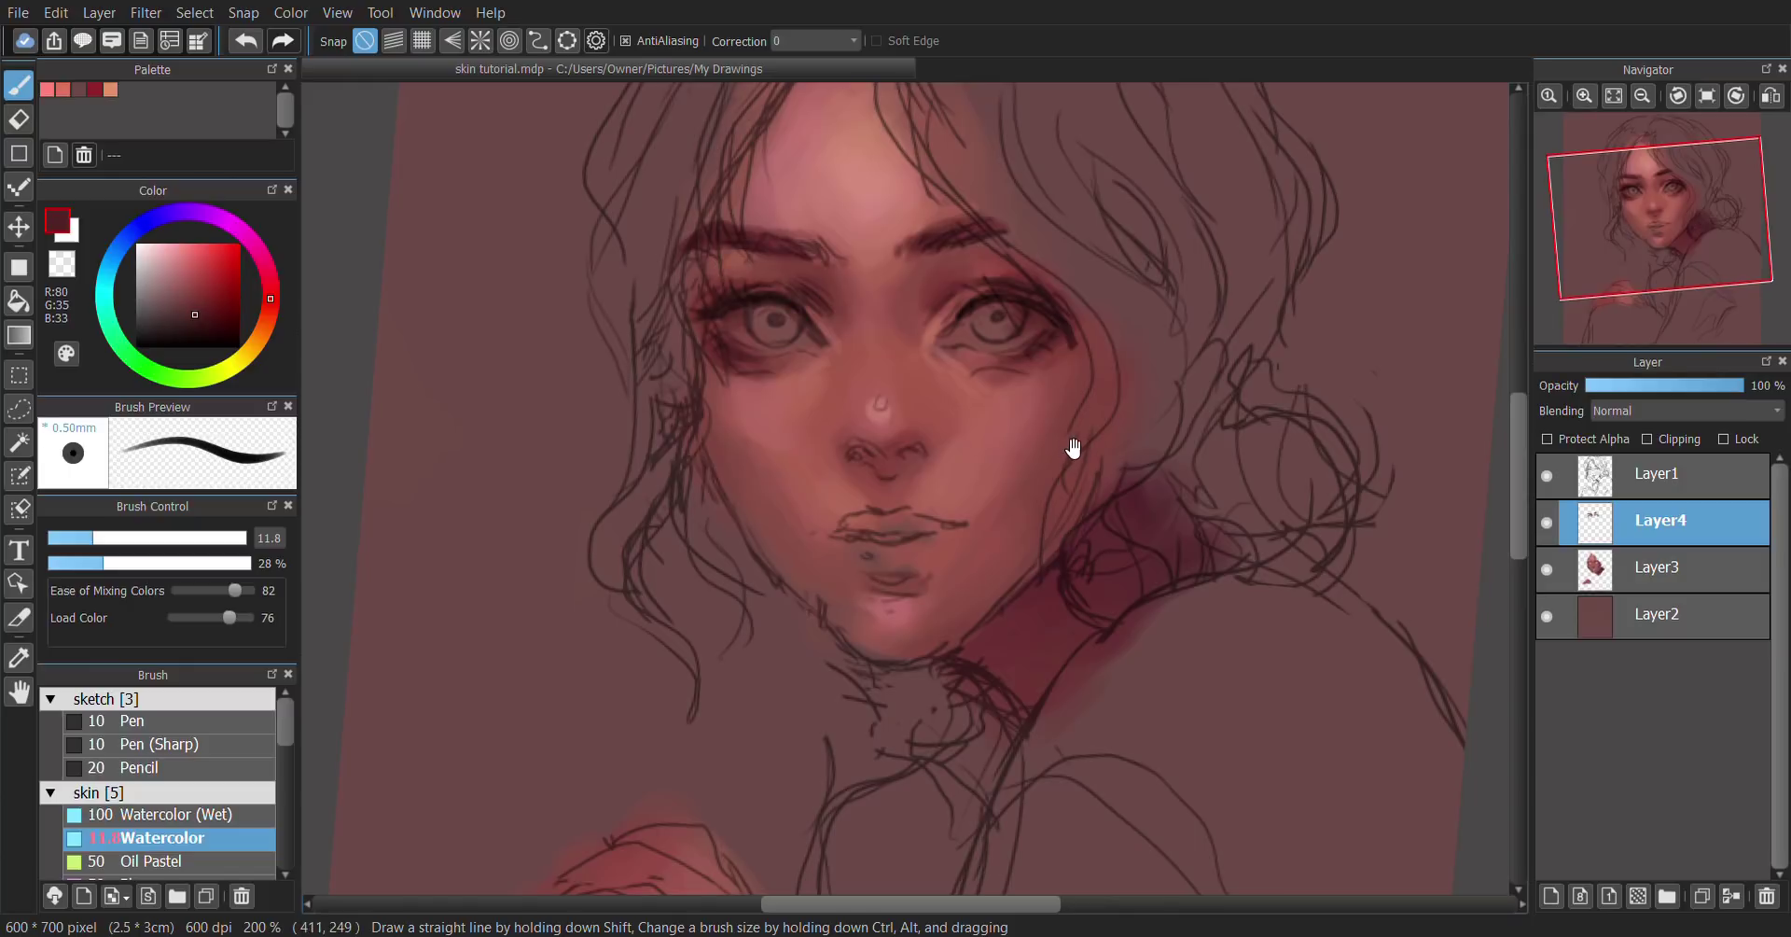
# Step: Paint the nostrils and mouth corners in dark brown (RGB 80, 35, 33) at 28% opacity, using brush sizes 4.8 and 7.3
pyautogui.scroll(-1, 1071, 411)
pyautogui.moveTo(58, 548); pyautogui.dragTo(38, 548)
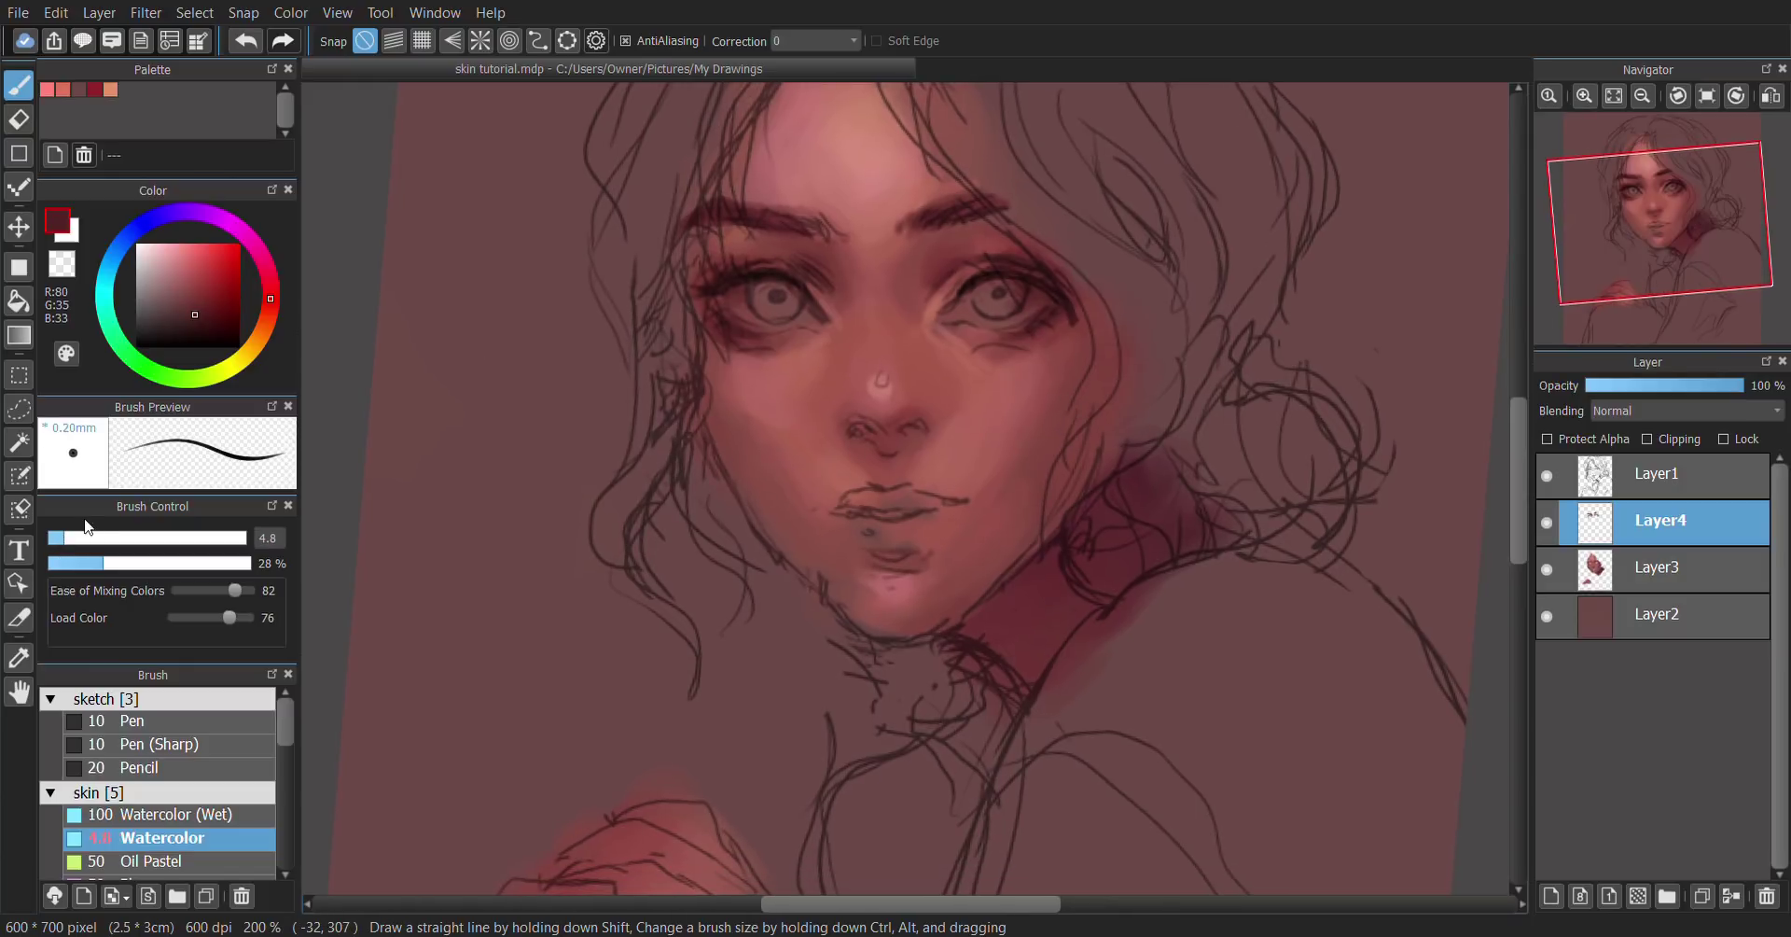
pyautogui.hscroll(1, 876, 531)
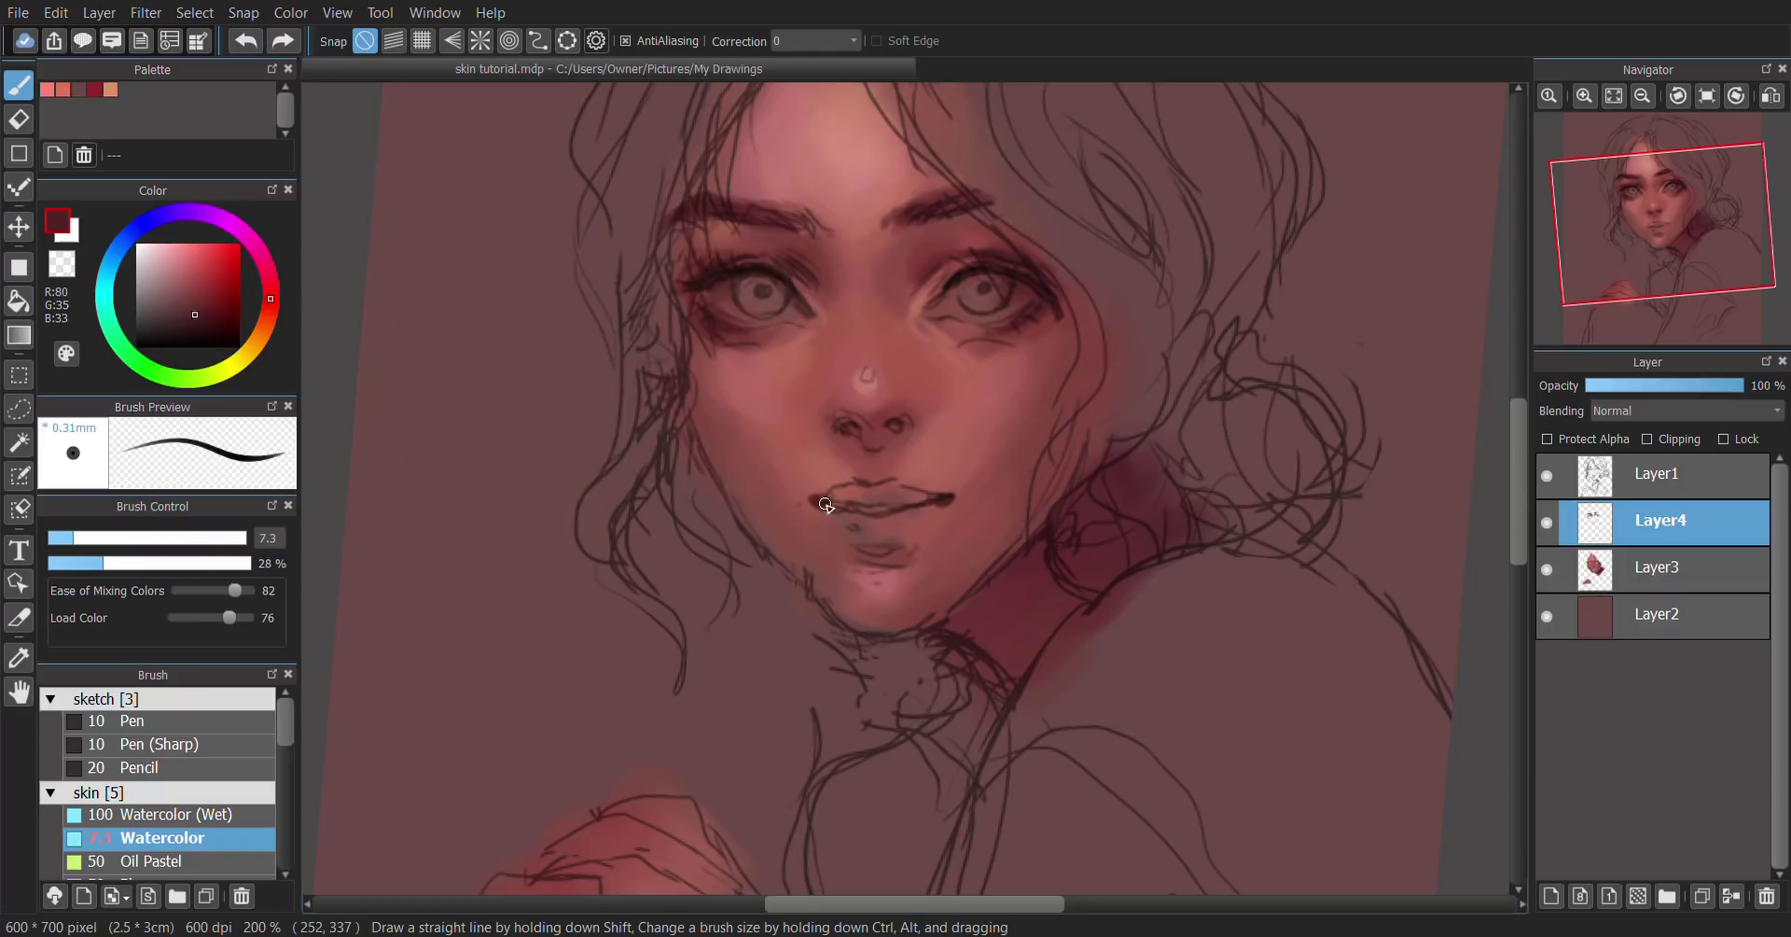
pyautogui.click(248, 41)
pyautogui.hotkey('ctrl', 'y')
# Step: Fill the upper lip with red (RGB 130, 48, 45), raising the brush size to 14.7 and lowering the opacity to 20%
pyautogui.click(202, 301)
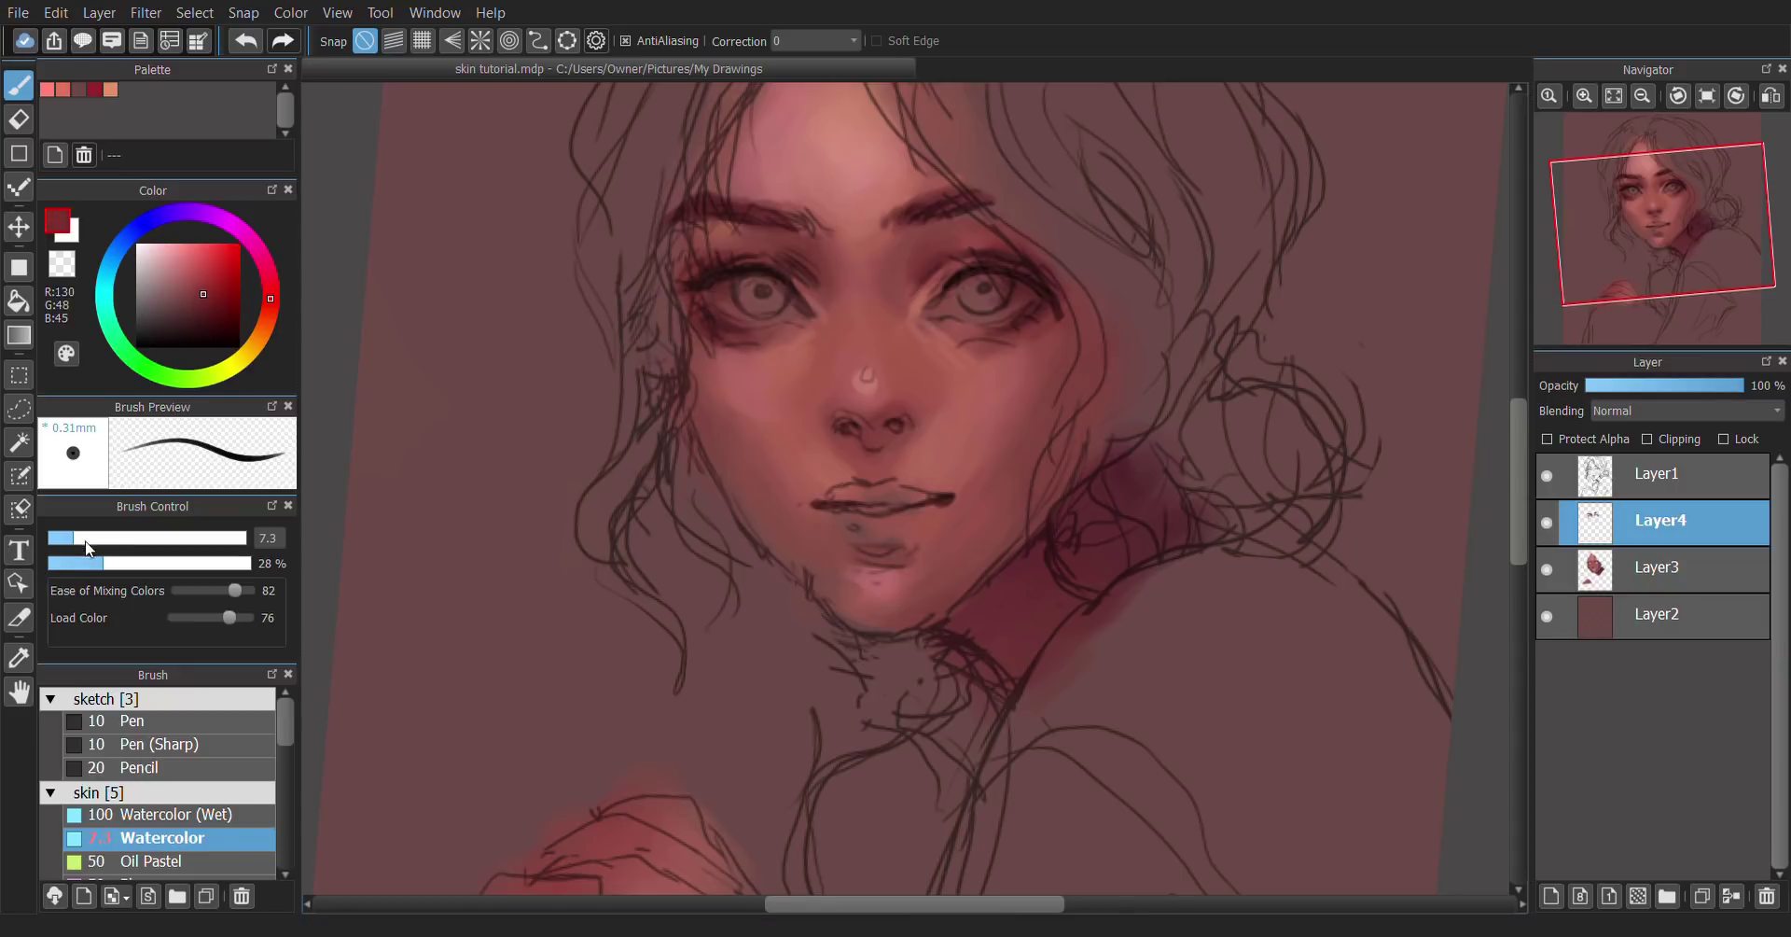
pyautogui.moveTo(71, 540); pyautogui.dragTo(84, 538)
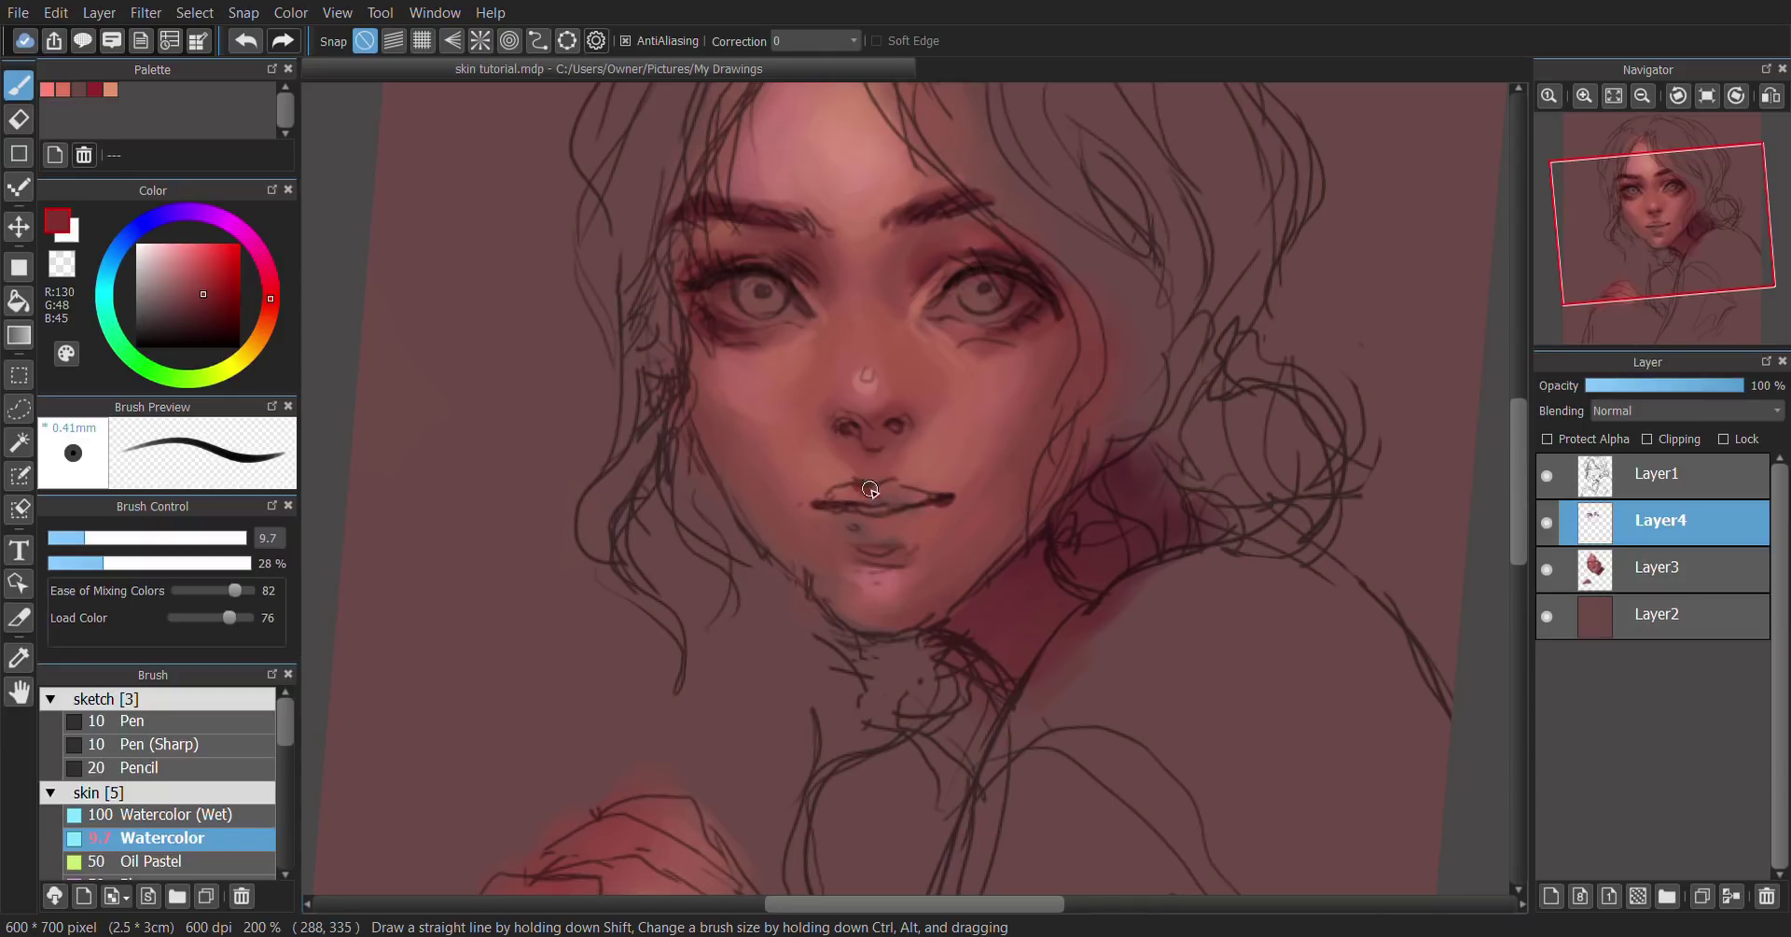
pyautogui.click(85, 563)
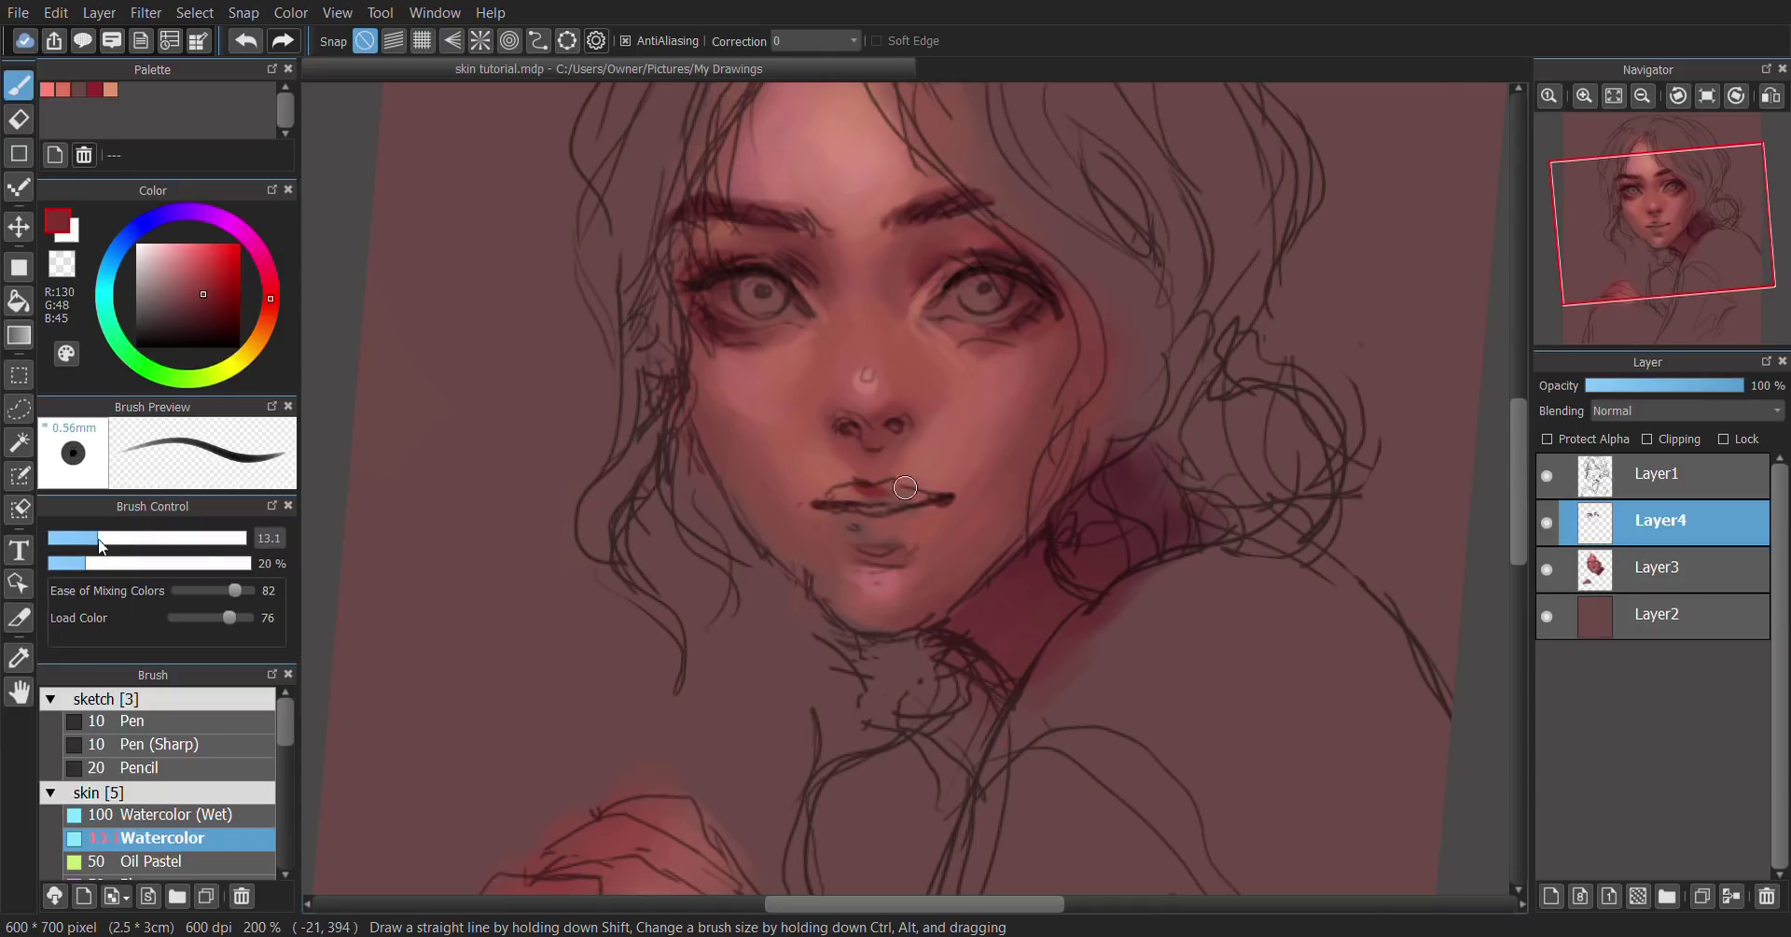
pyautogui.click(104, 538)
pyautogui.moveTo(863, 496)
pyautogui.mouseDown()
pyautogui.moveTo(803, 492)
pyautogui.moveTo(954, 496)
pyautogui.mouseUp()
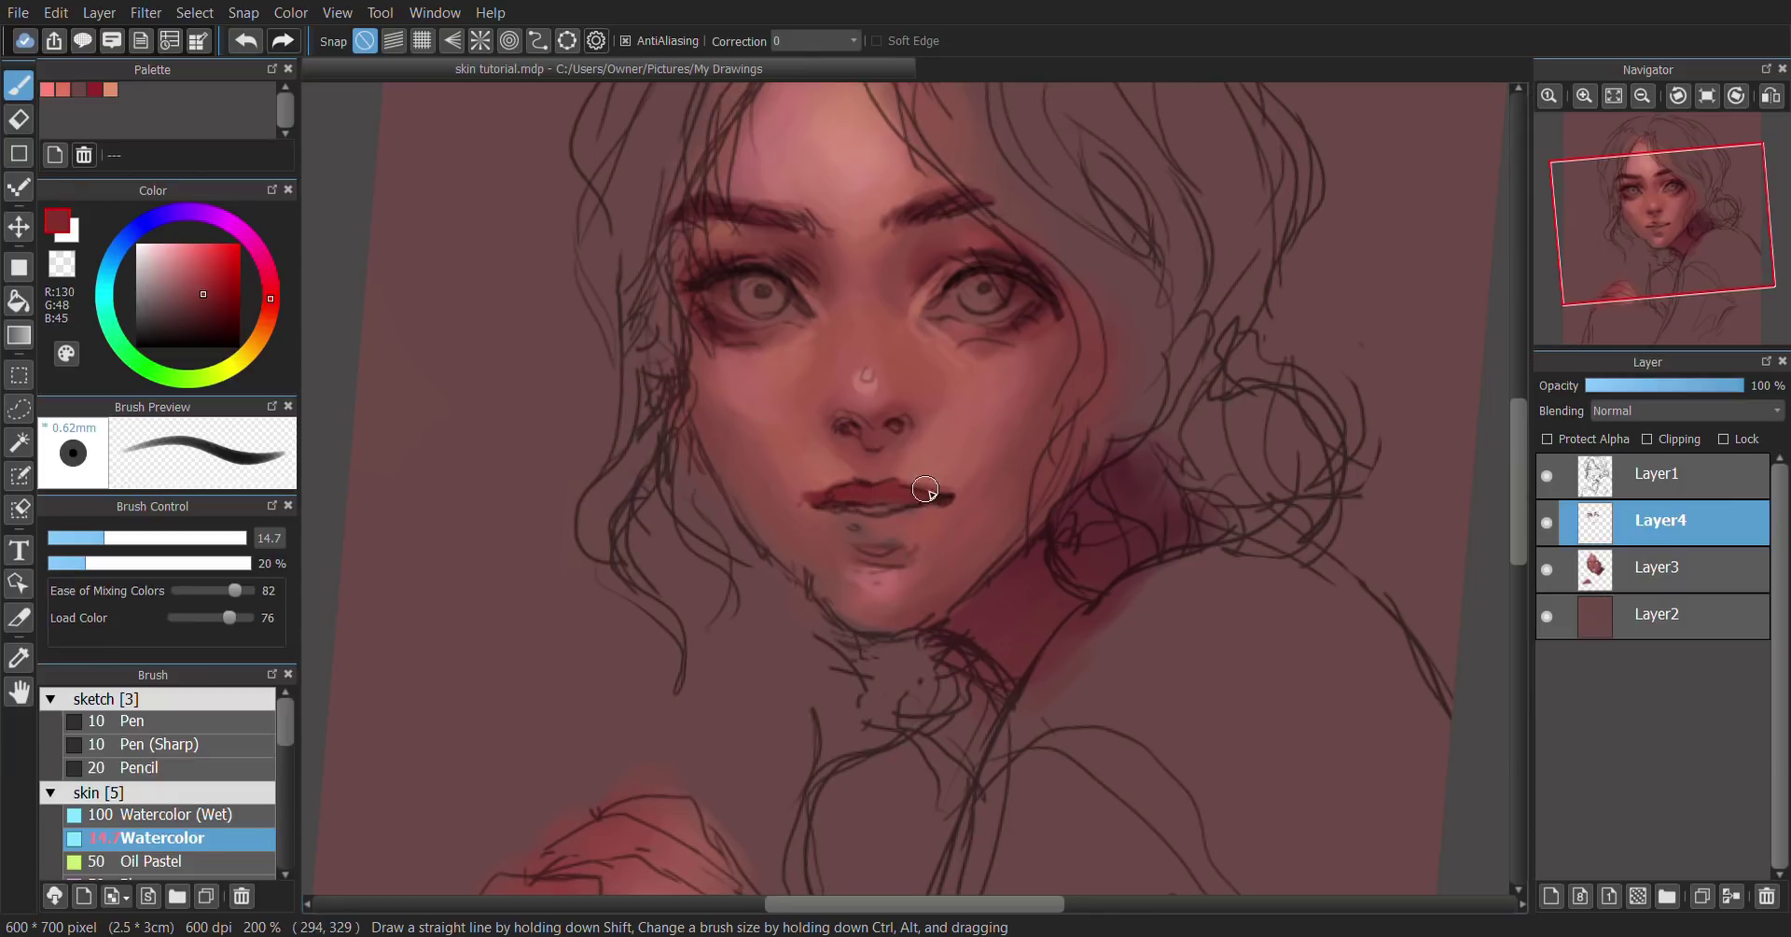
# Step: Paint the lower lip in the mirrored view with the lip red and a sampled softer red (RGB 134, 63, 58)
pyautogui.press('h')
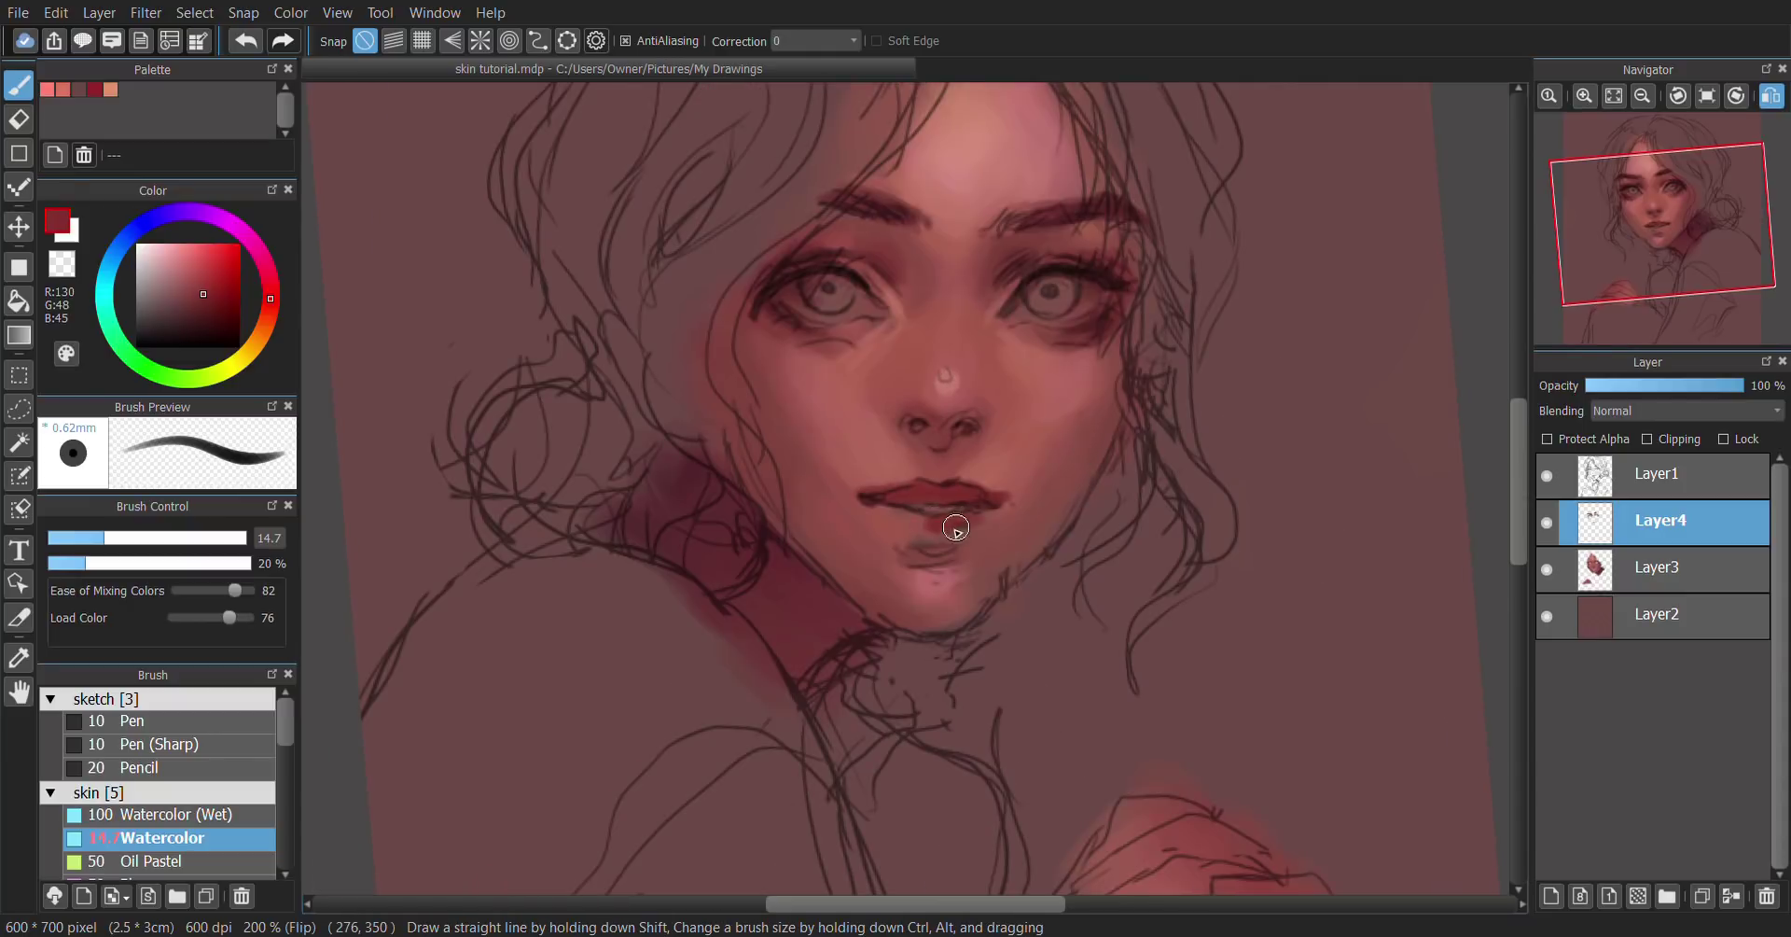
pyautogui.moveTo(956, 528)
pyautogui.mouseDown()
pyautogui.moveTo(906, 541)
pyautogui.moveTo(952, 540)
pyautogui.moveTo(888, 522)
pyautogui.moveTo(936, 530)
pyautogui.mouseUp()
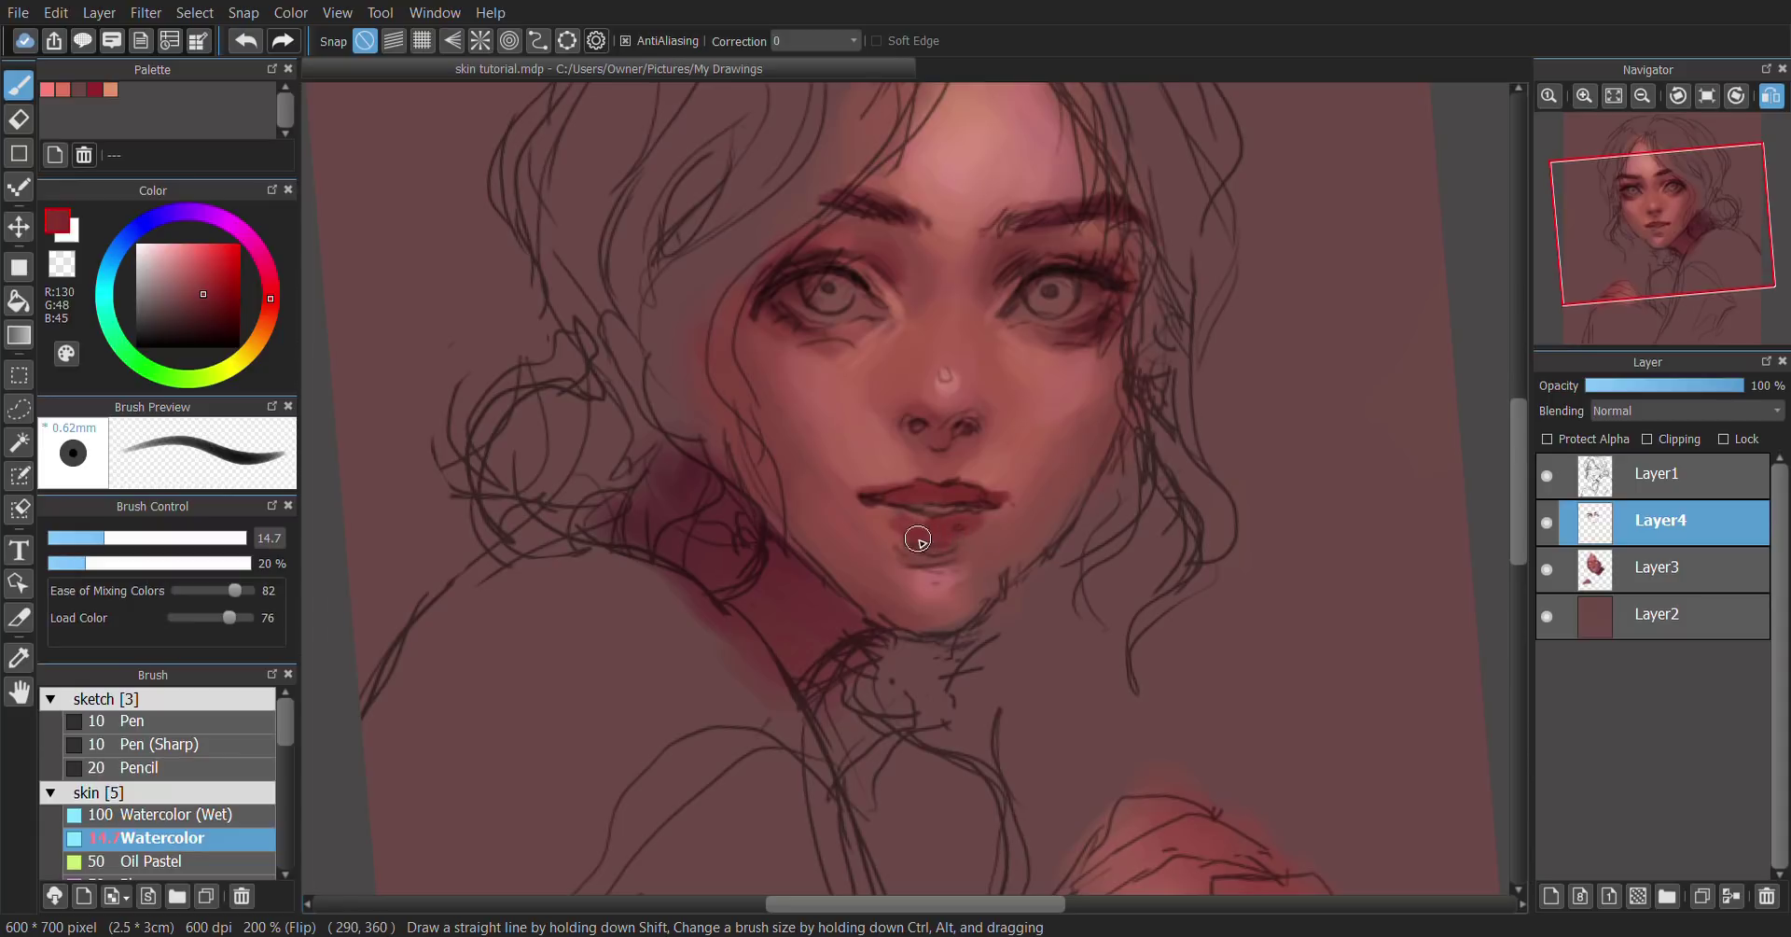
pyautogui.keyDown('alt'); pyautogui.click(982, 519); pyautogui.keyUp('alt')
pyautogui.moveTo(945, 550)
pyautogui.mouseDown()
pyautogui.moveTo(896, 541)
pyautogui.moveTo(929, 525)
pyautogui.mouseUp()
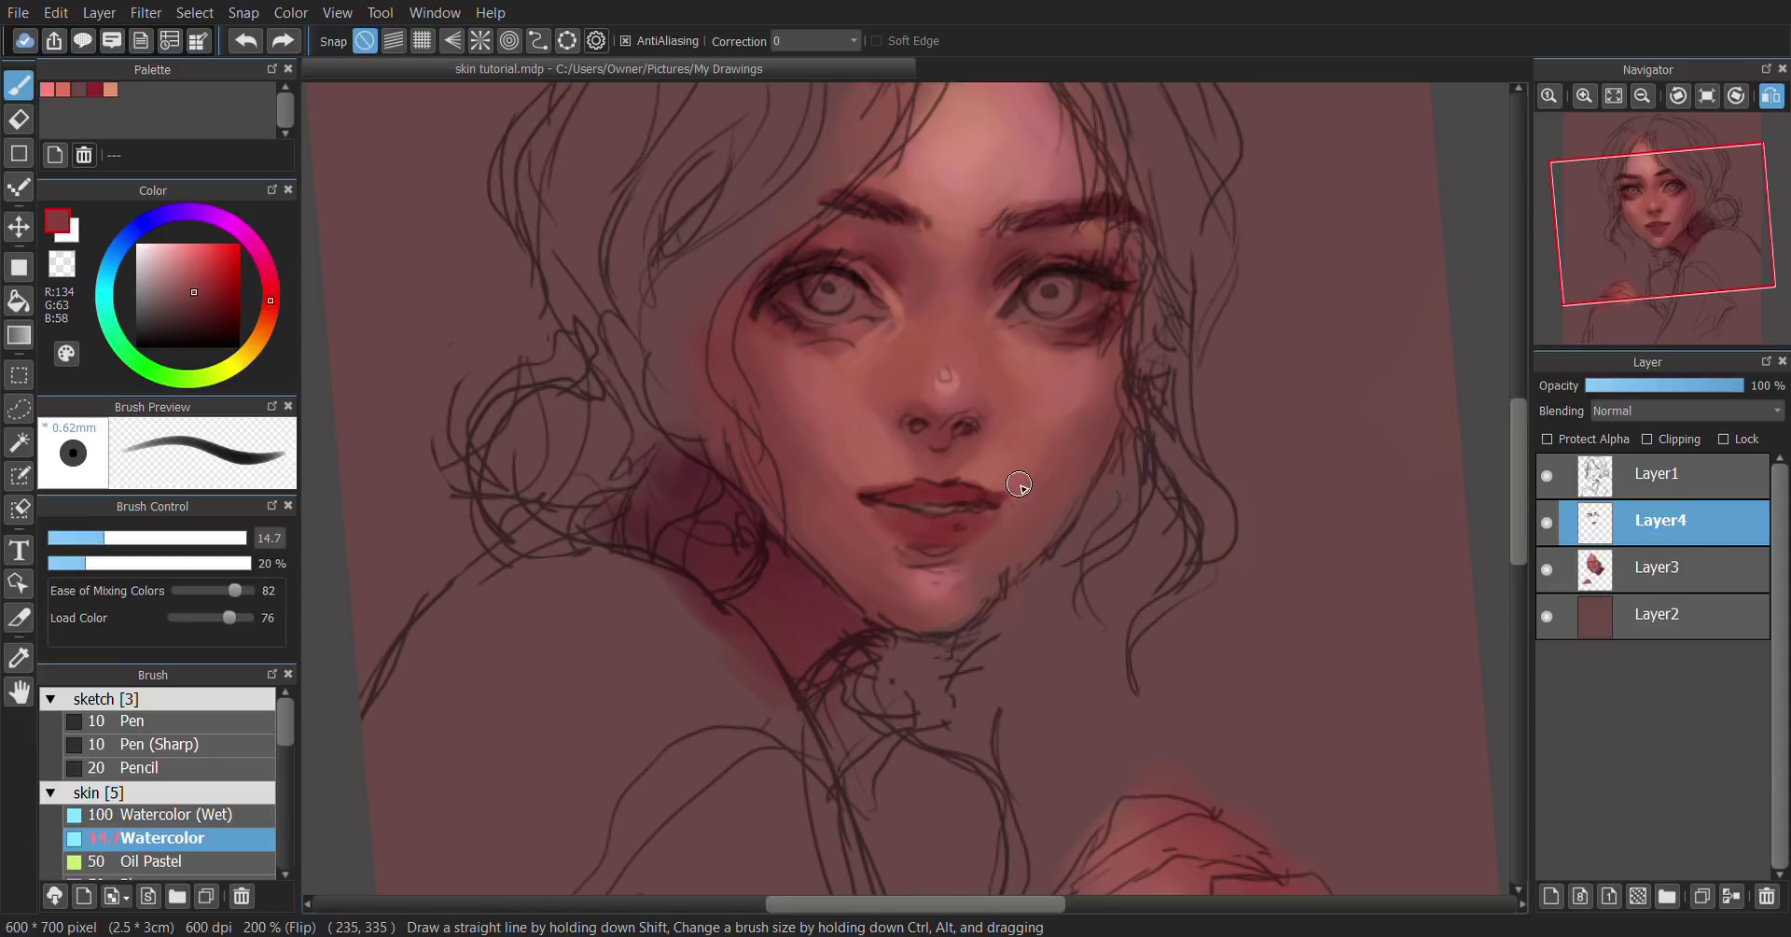
# Step: Restore the unmirrored view and tint the irises with a sampled dark red (RGB 113, 51, 50) at brush size 14.7
pyautogui.press('h')
pyautogui.moveTo(1113, 416); pyautogui.dragTo(1083, 507)
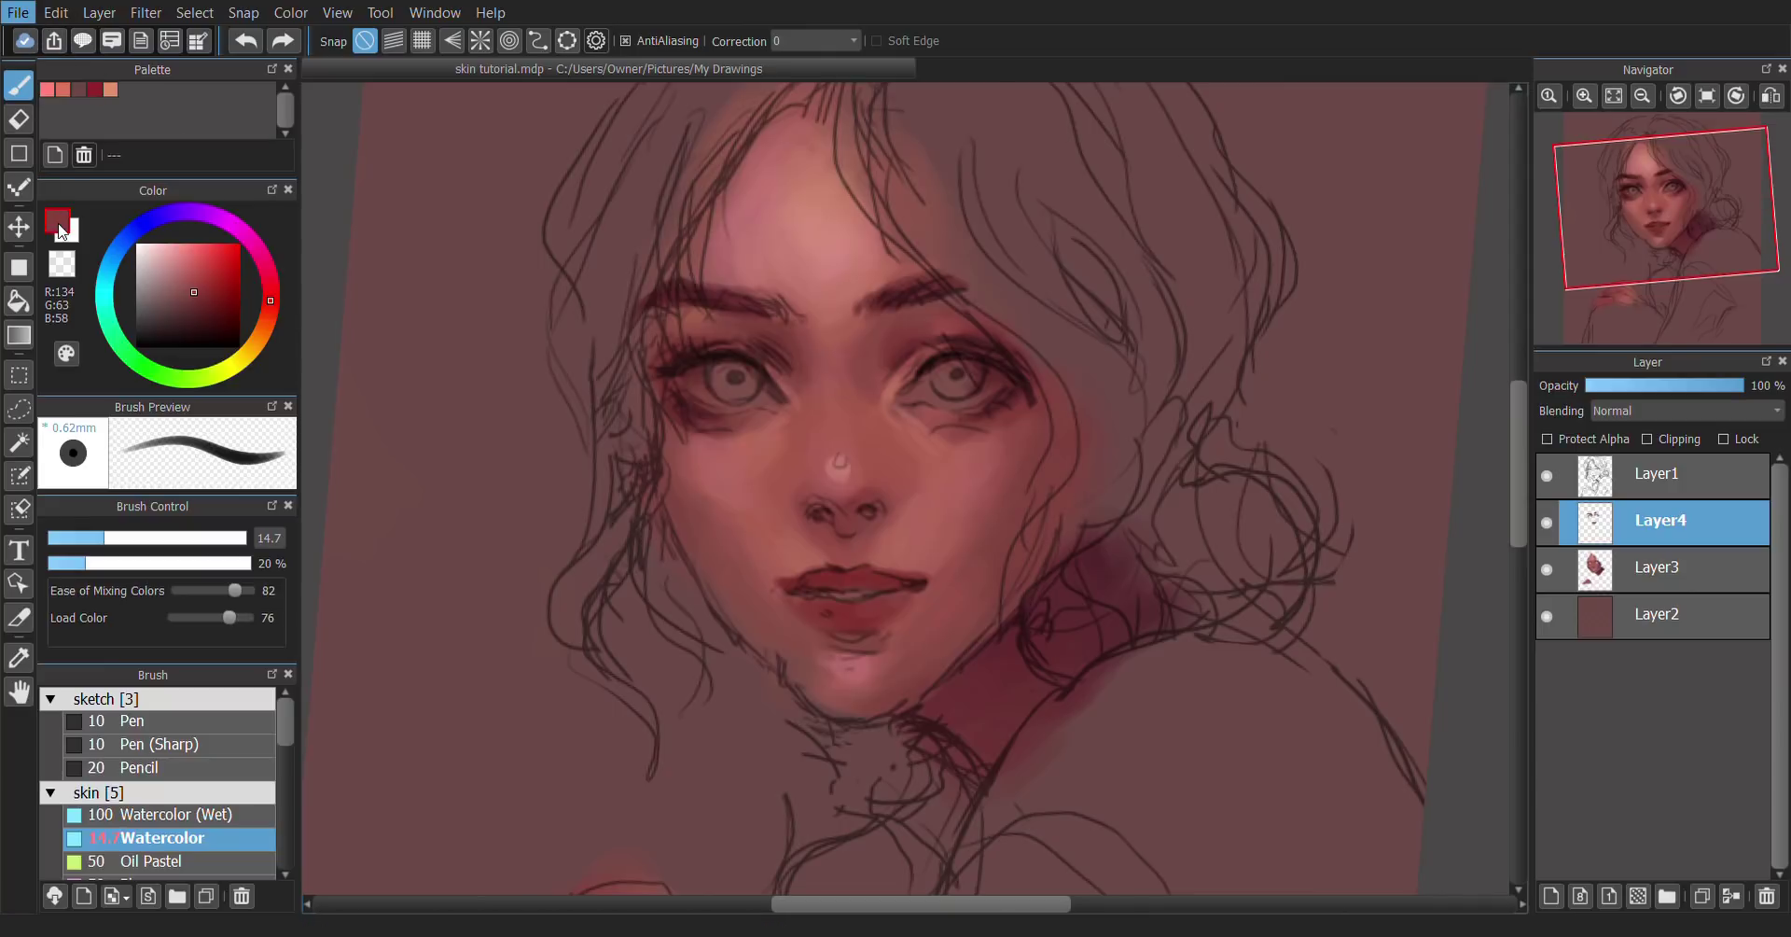
pyautogui.moveTo(1128, 337); pyautogui.dragTo(1114, 269)
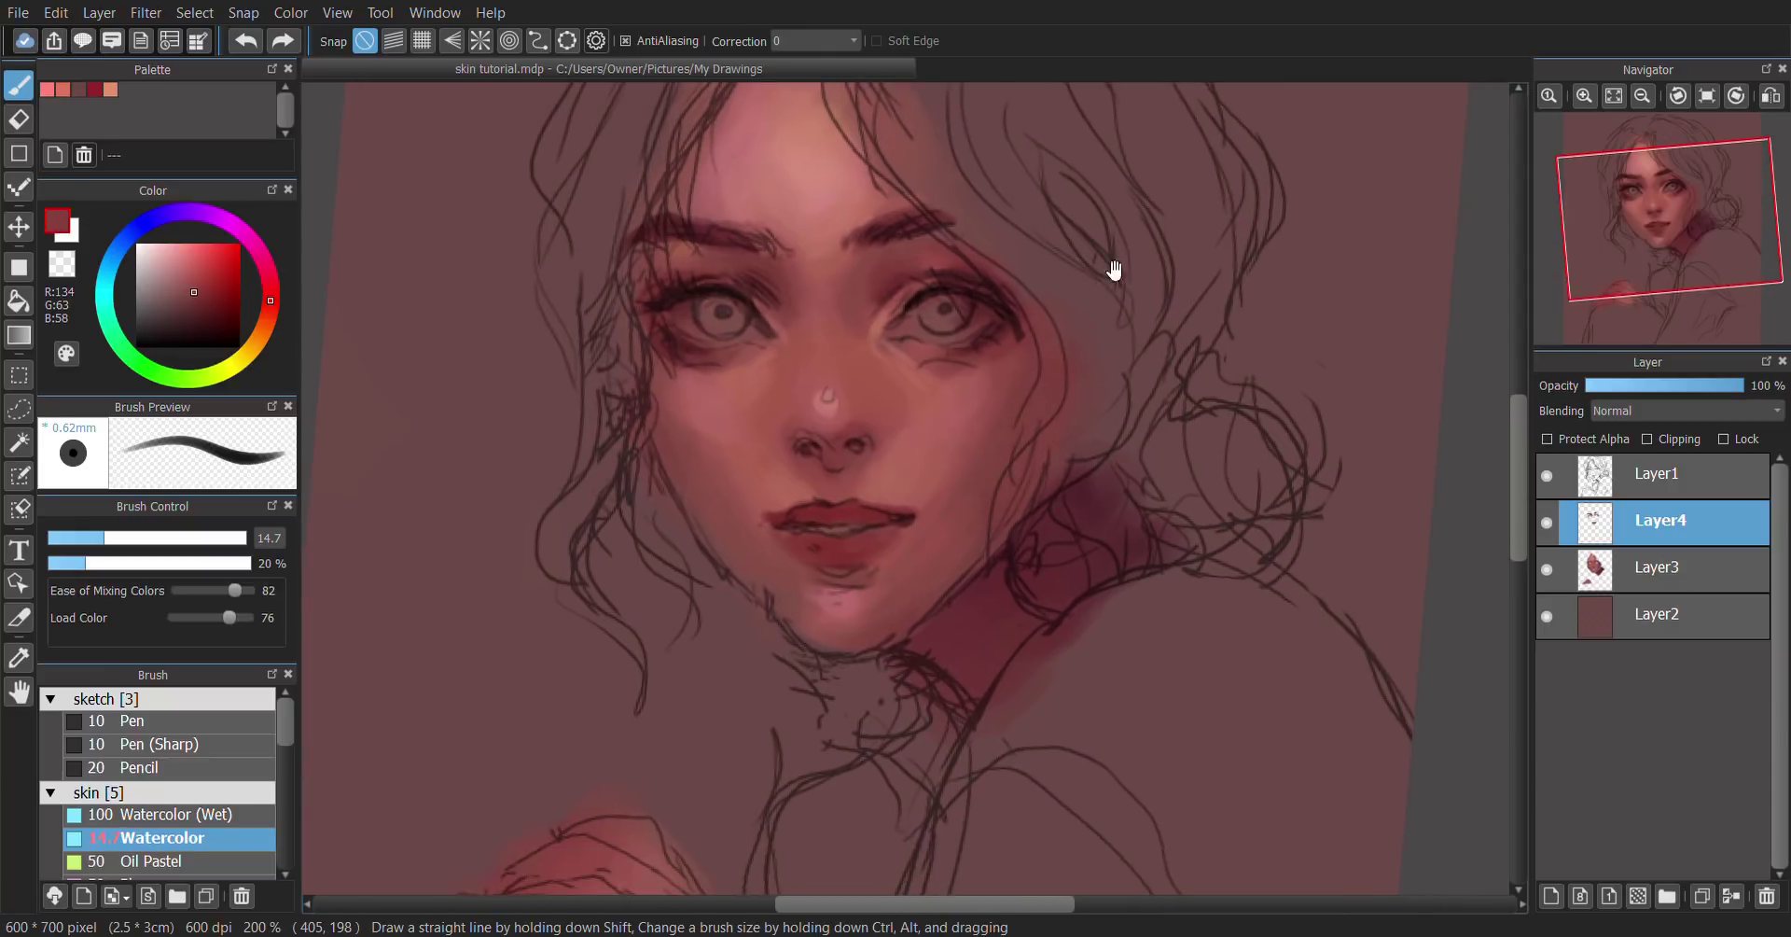
pyautogui.keyDown('alt'); pyautogui.click(999, 328); pyautogui.keyUp('alt')
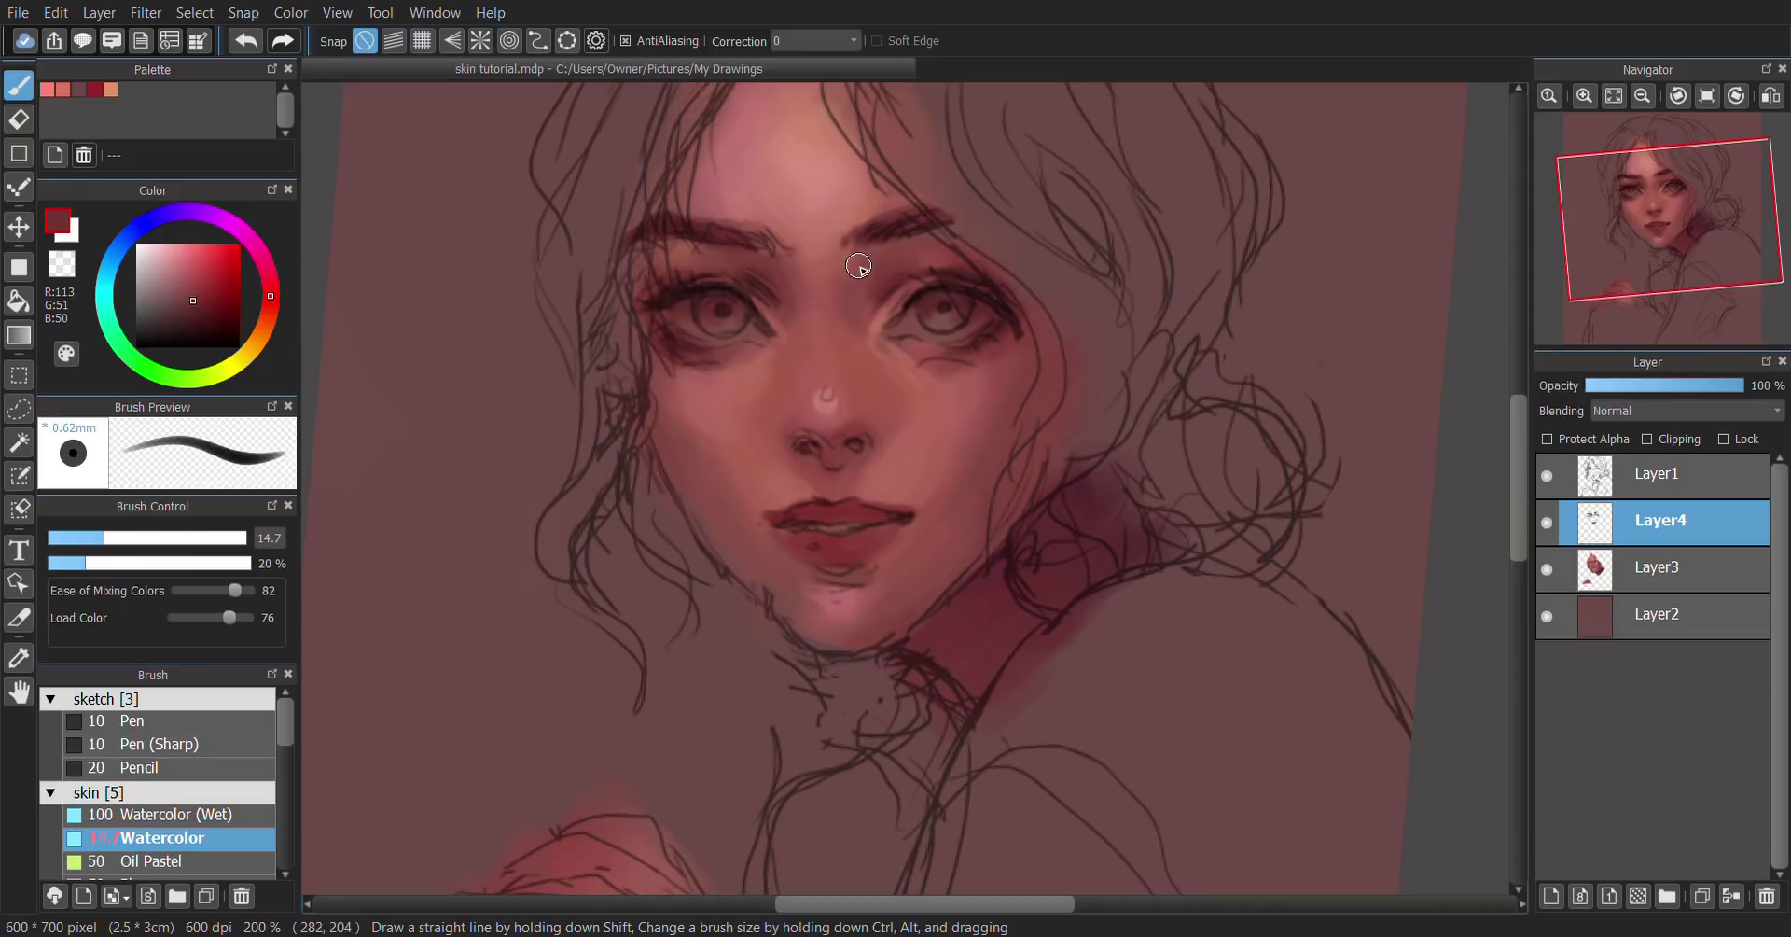
# Step: Lighten the skin around the eyebrows and eyes with a sampled pink (RGB 207, 132, 125) at 20% opacity and brush size 10.2
pyautogui.keyDown('alt'); pyautogui.click(827, 197); pyautogui.keyUp('alt')
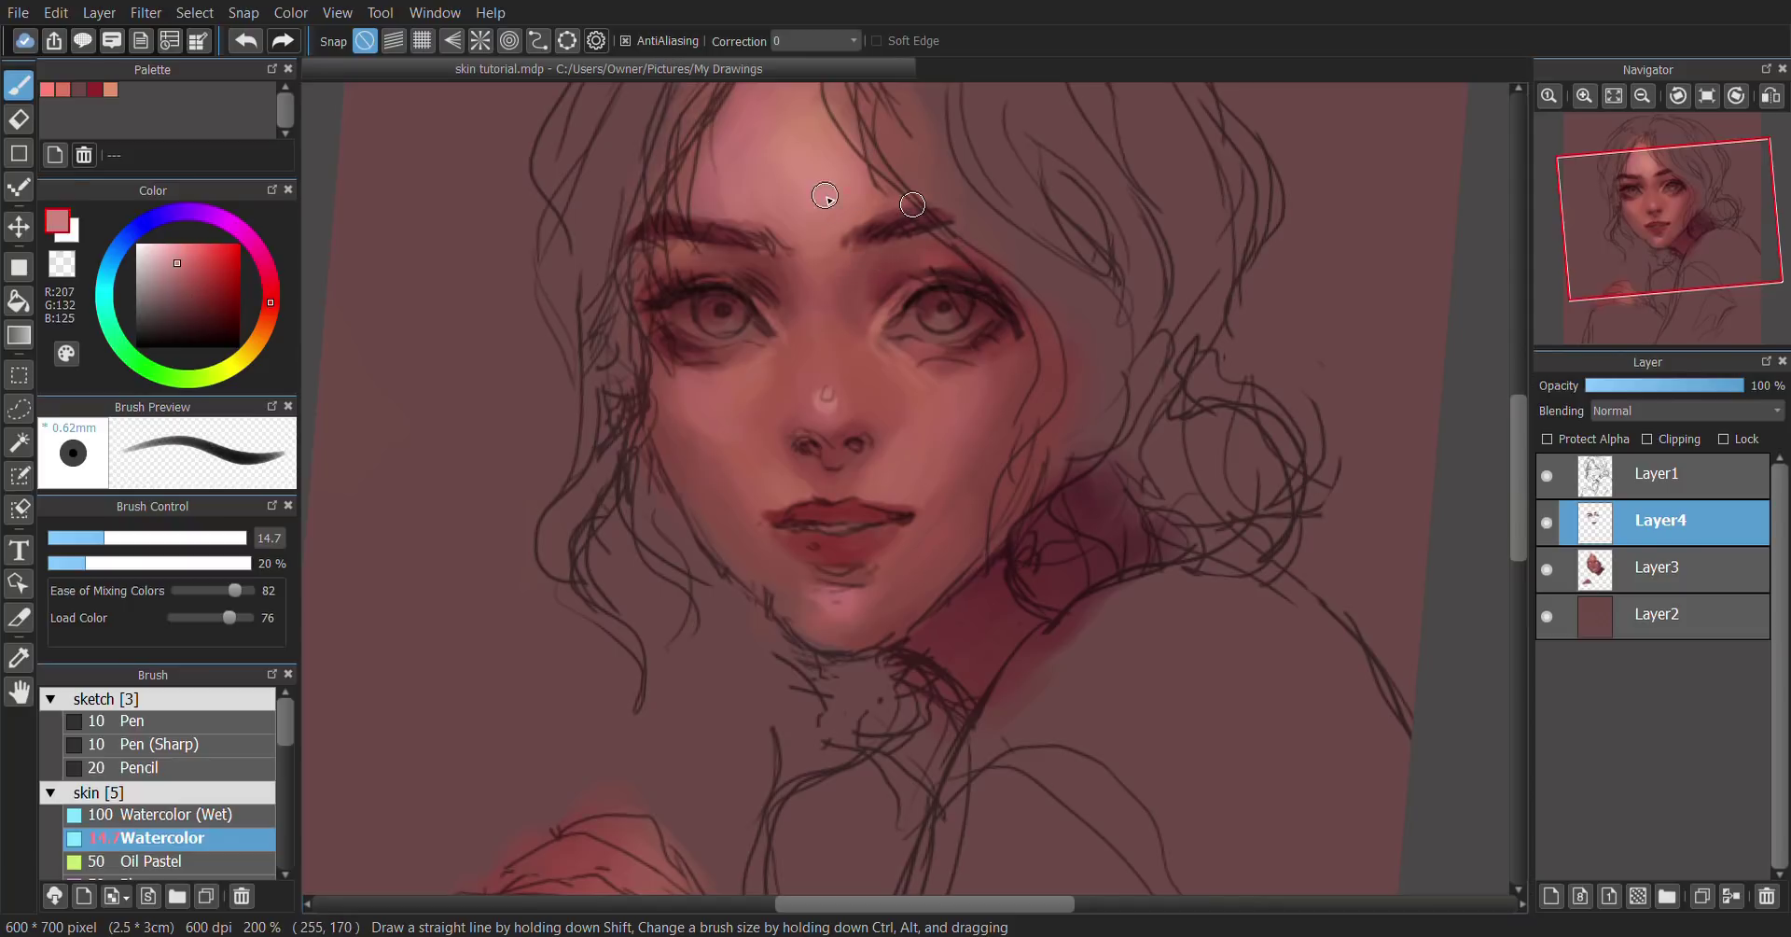
pyautogui.moveTo(101, 538); pyautogui.dragTo(86, 539)
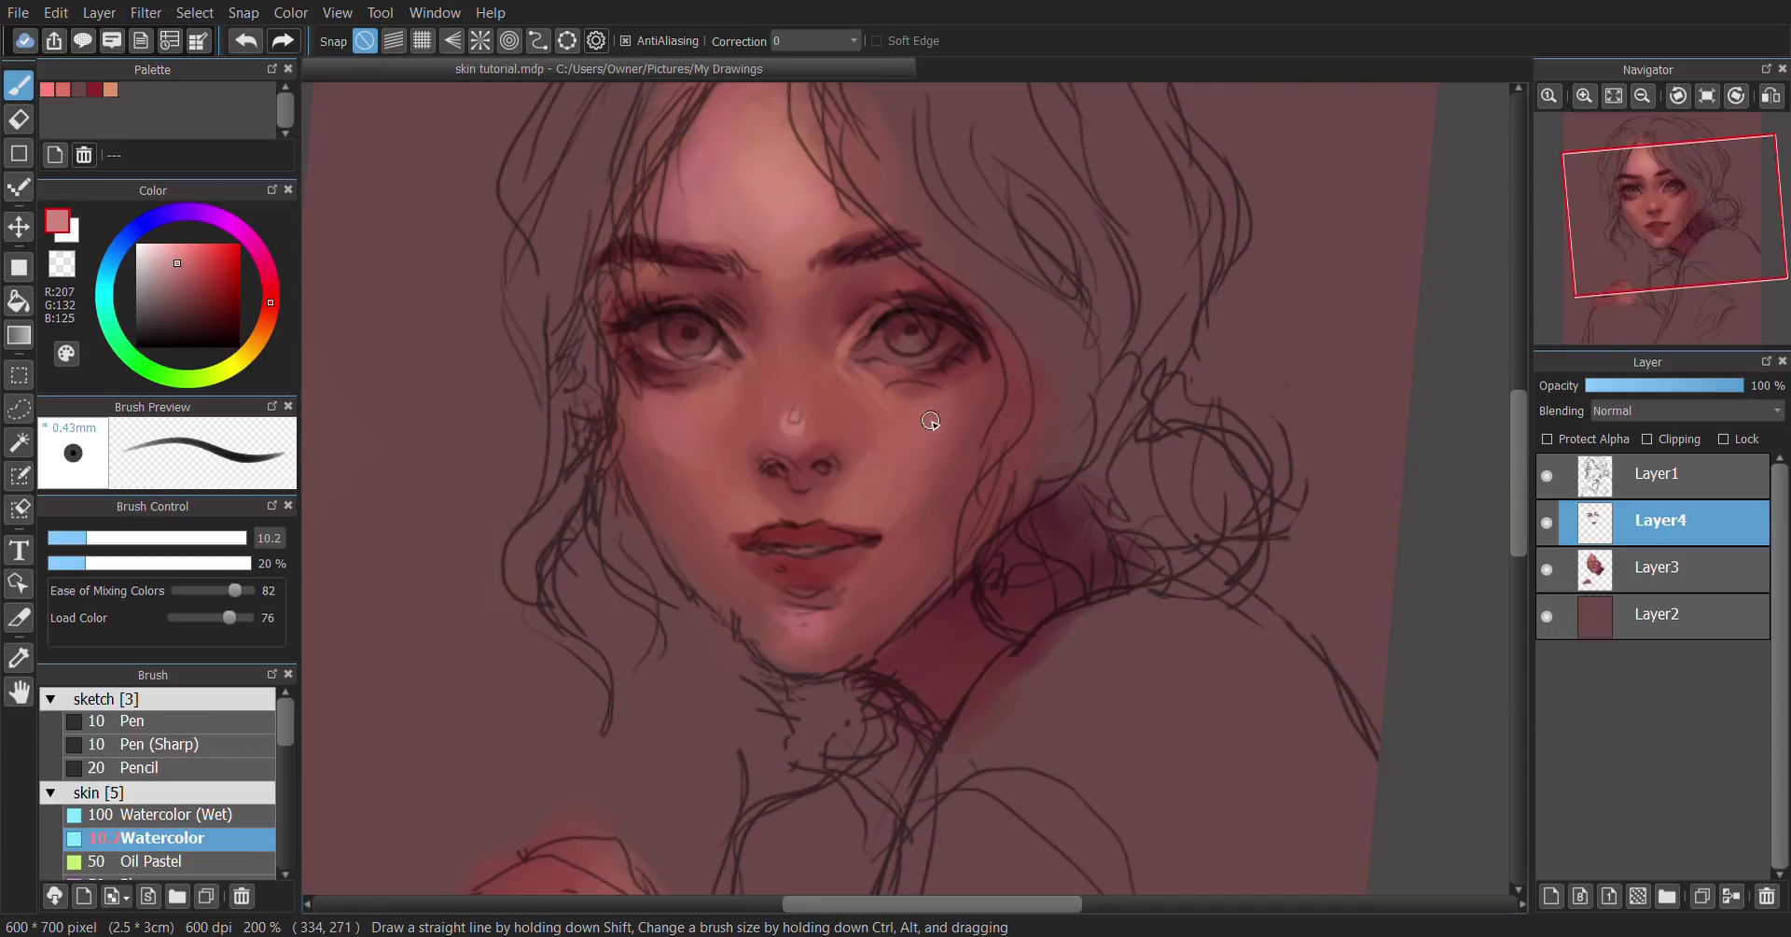
pyautogui.press('h')
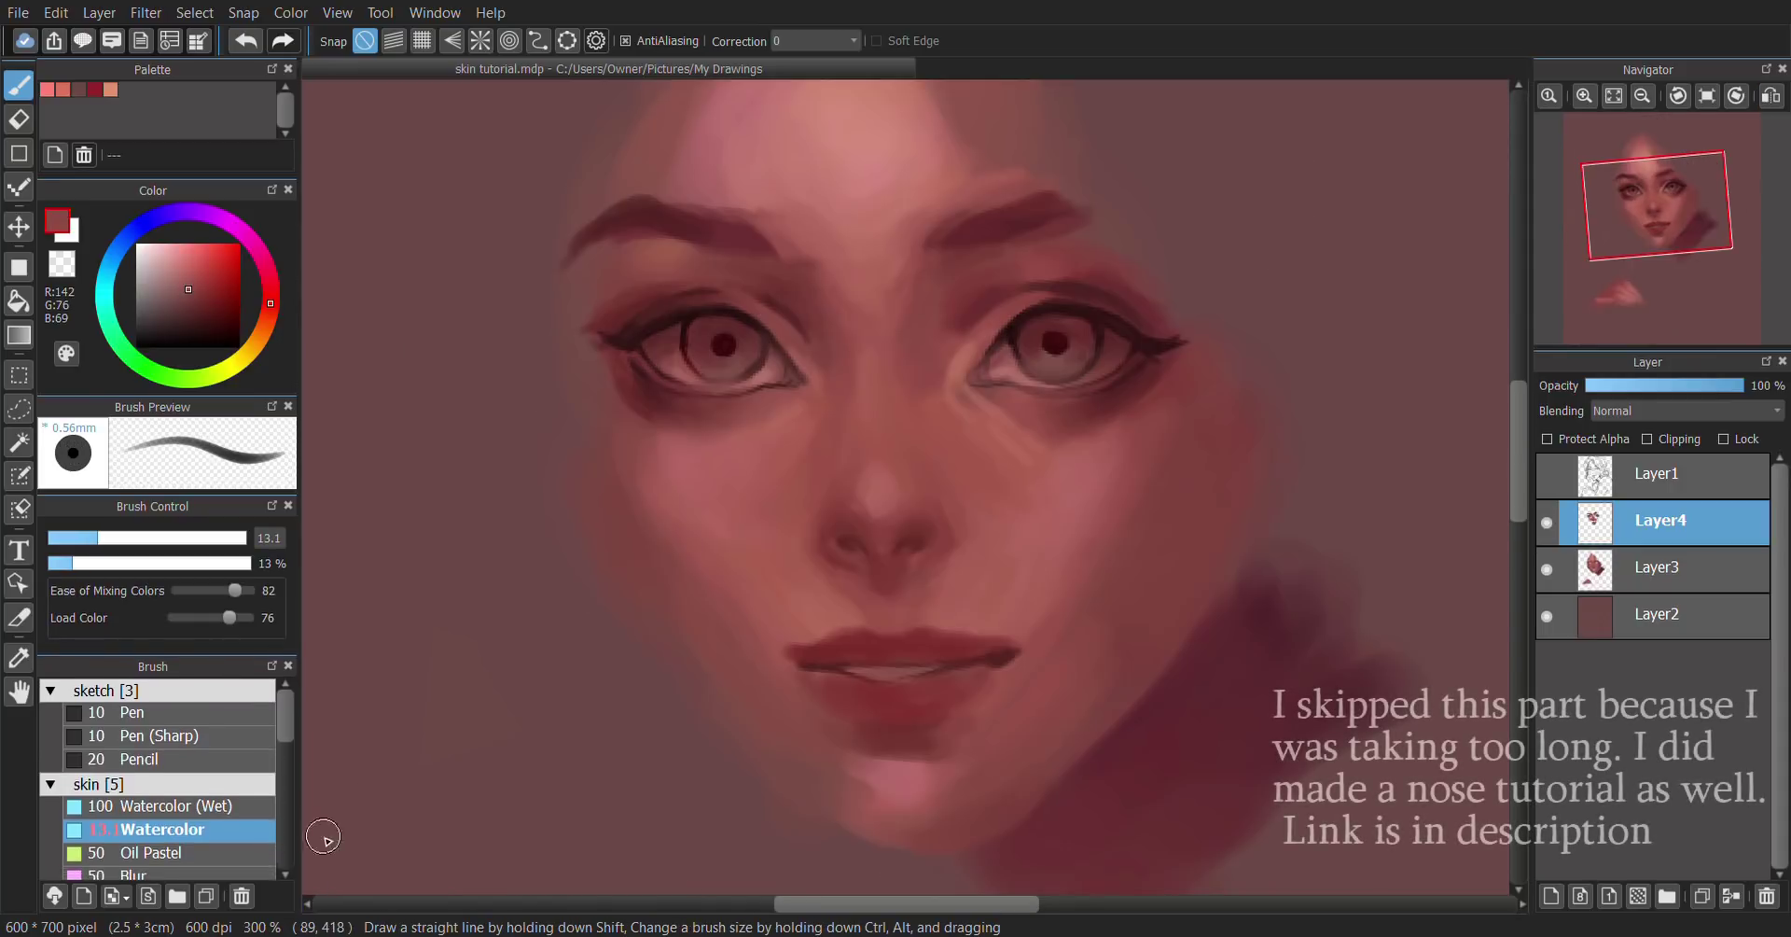
# Step: Review the brushes in the skin group and open the list of cloud brushes
pyautogui.scroll(-2, 287, 731)
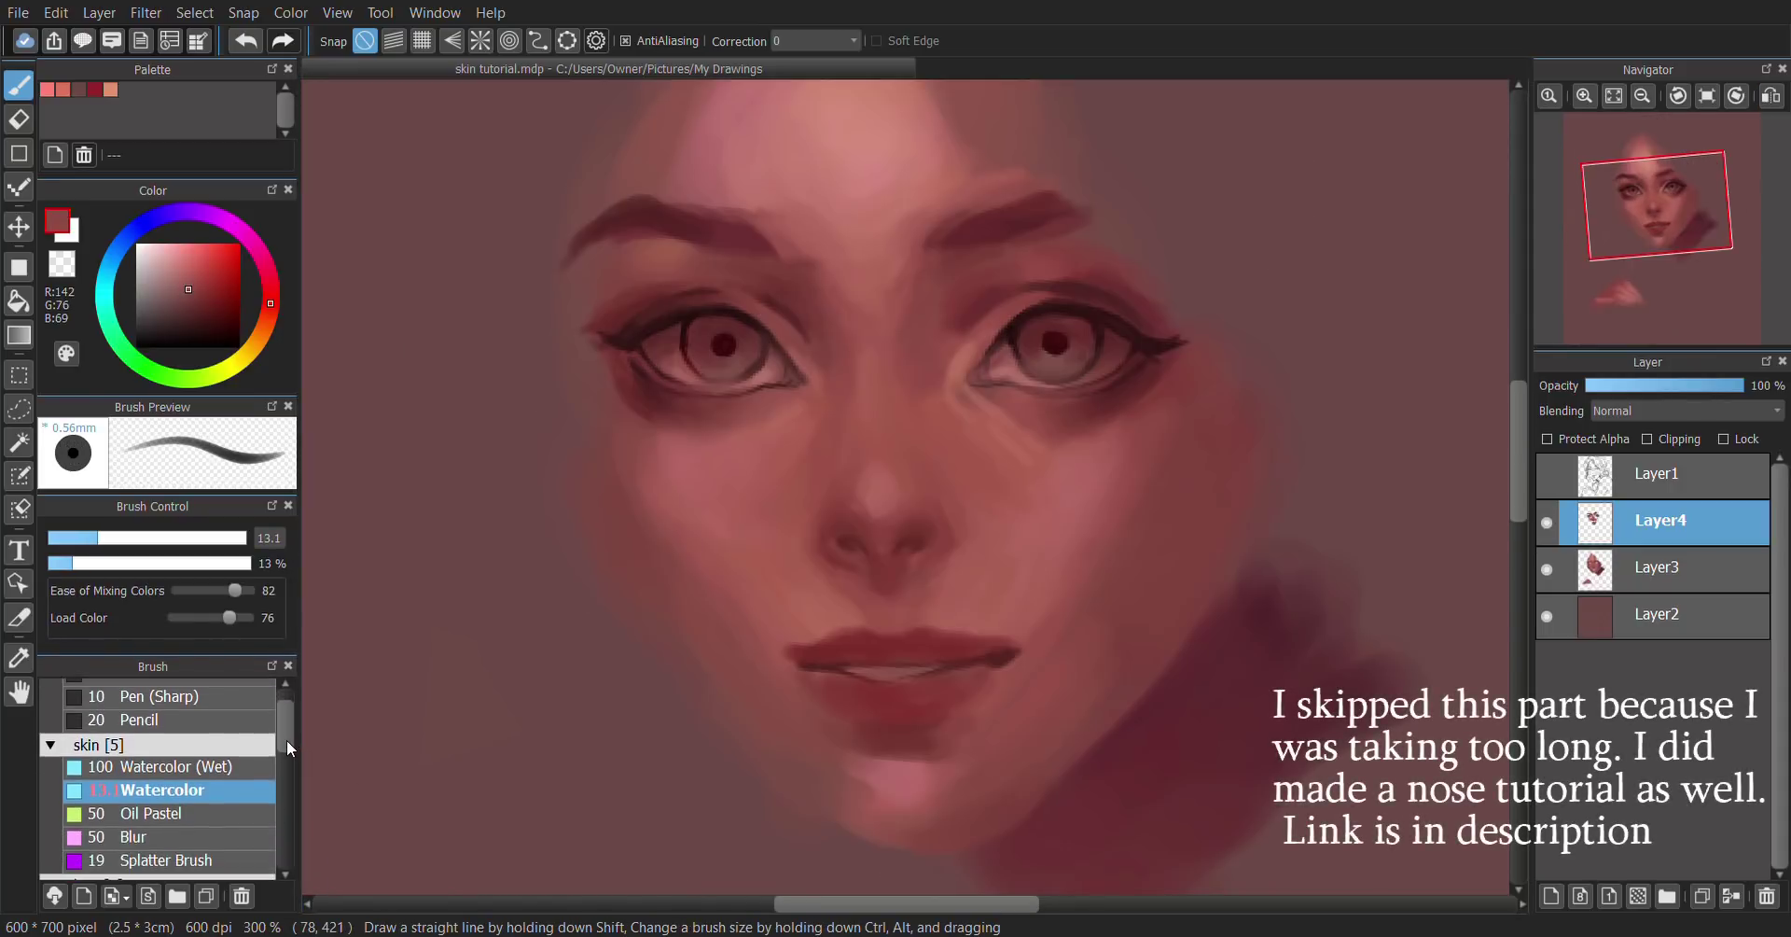
pyautogui.scroll(-2, 287, 747)
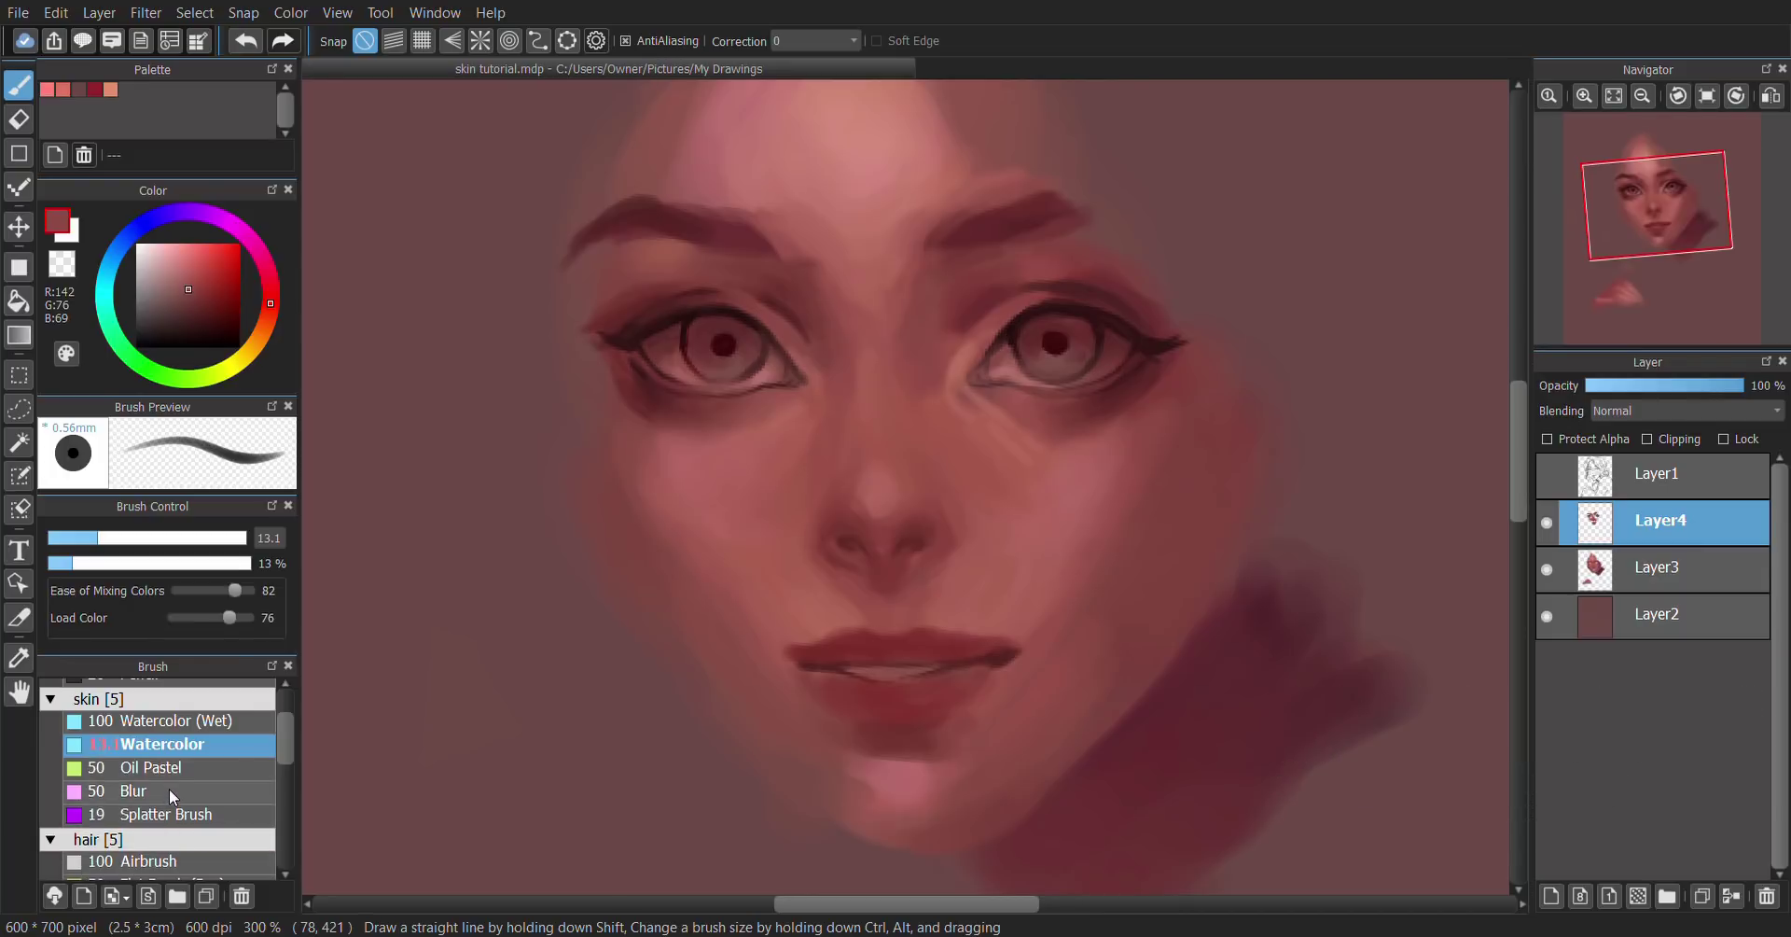
pyautogui.click(55, 897)
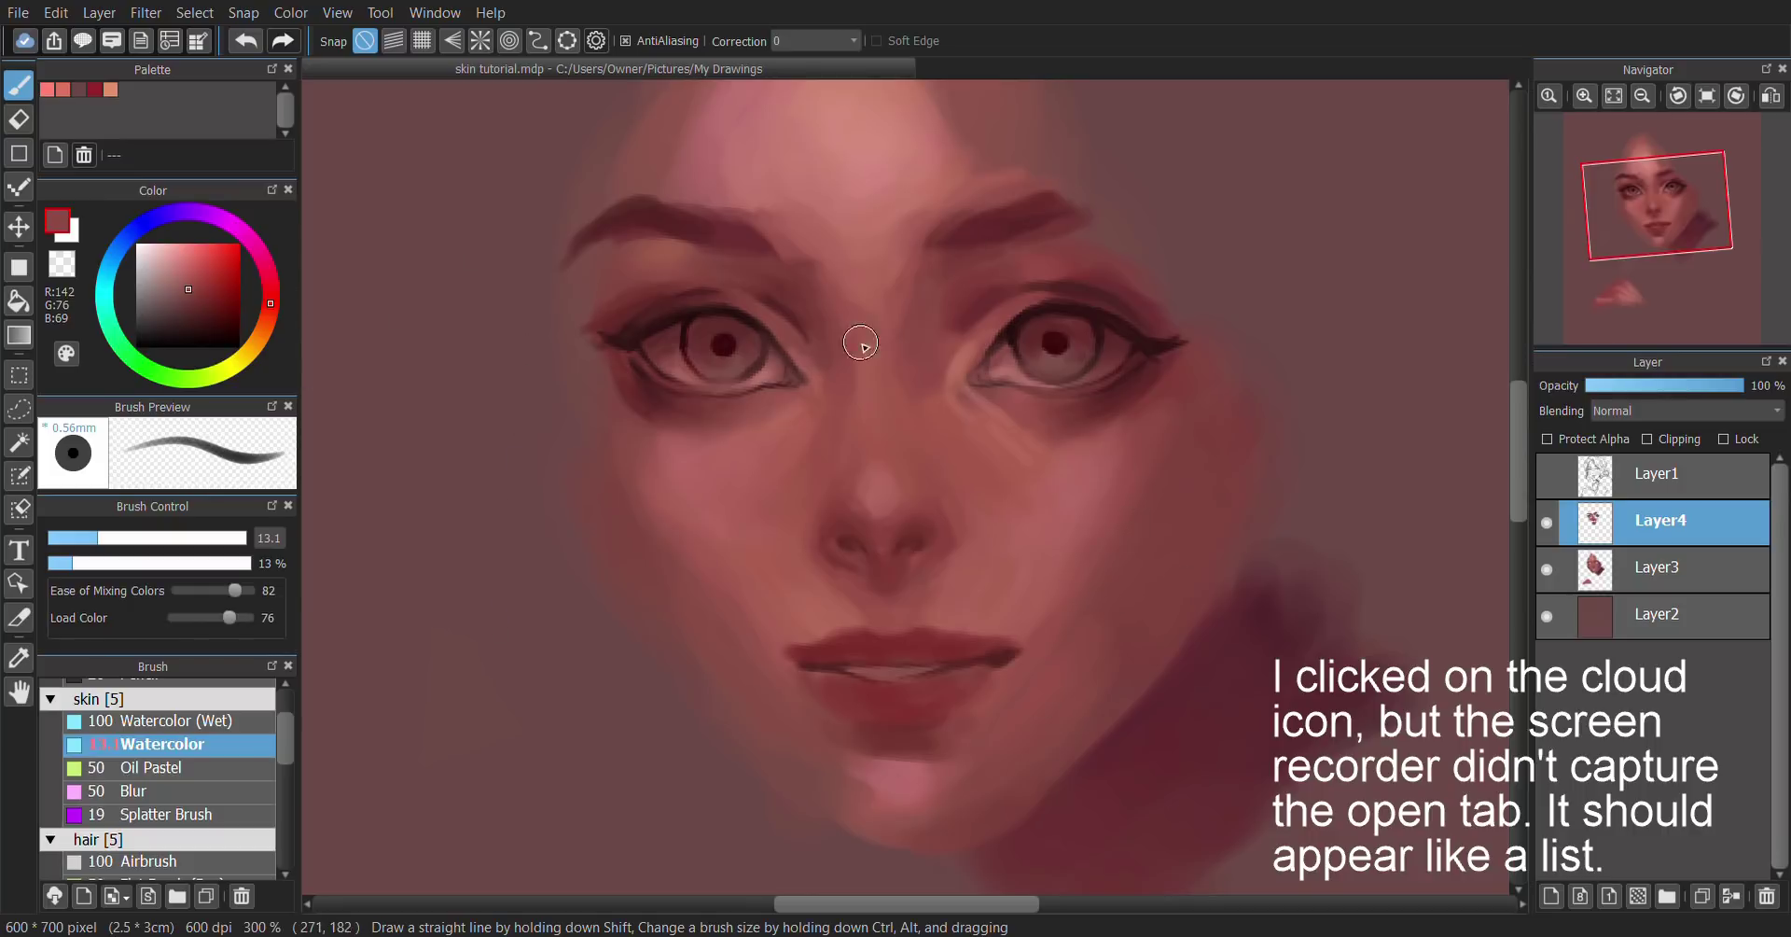
# Step: Select the Oil Pastel brush and set its size to 22 and opacity to 62%
pyautogui.click(198, 767)
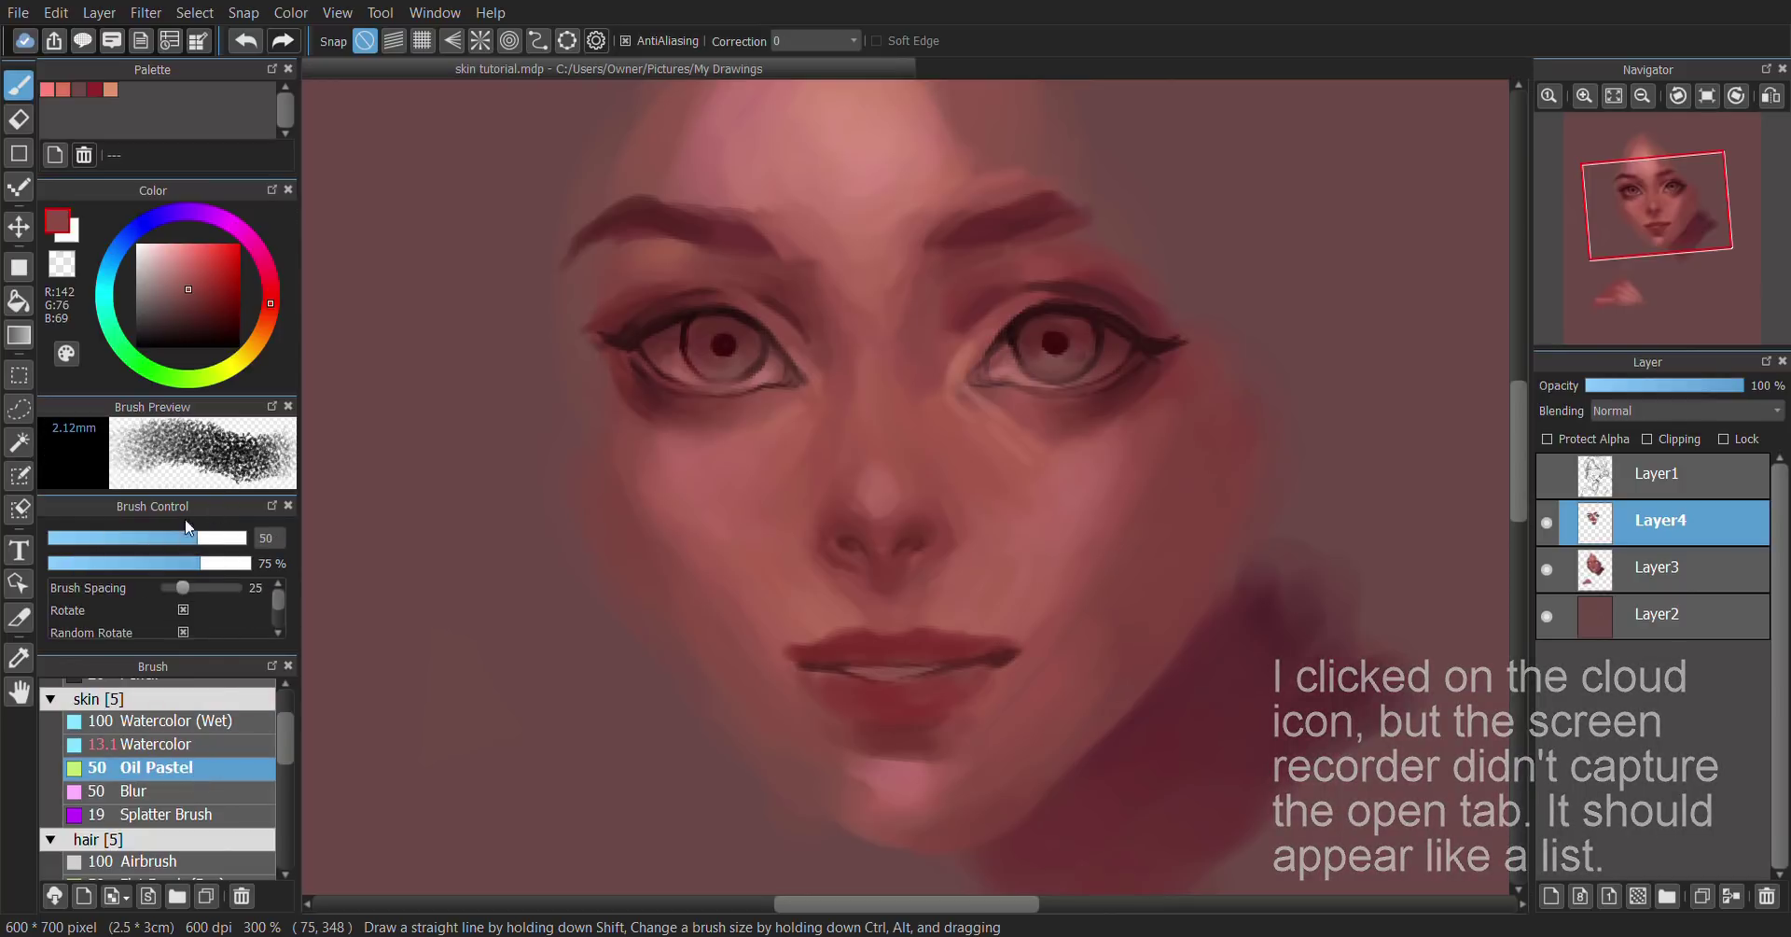
pyautogui.moveTo(160, 545); pyautogui.dragTo(138, 540)
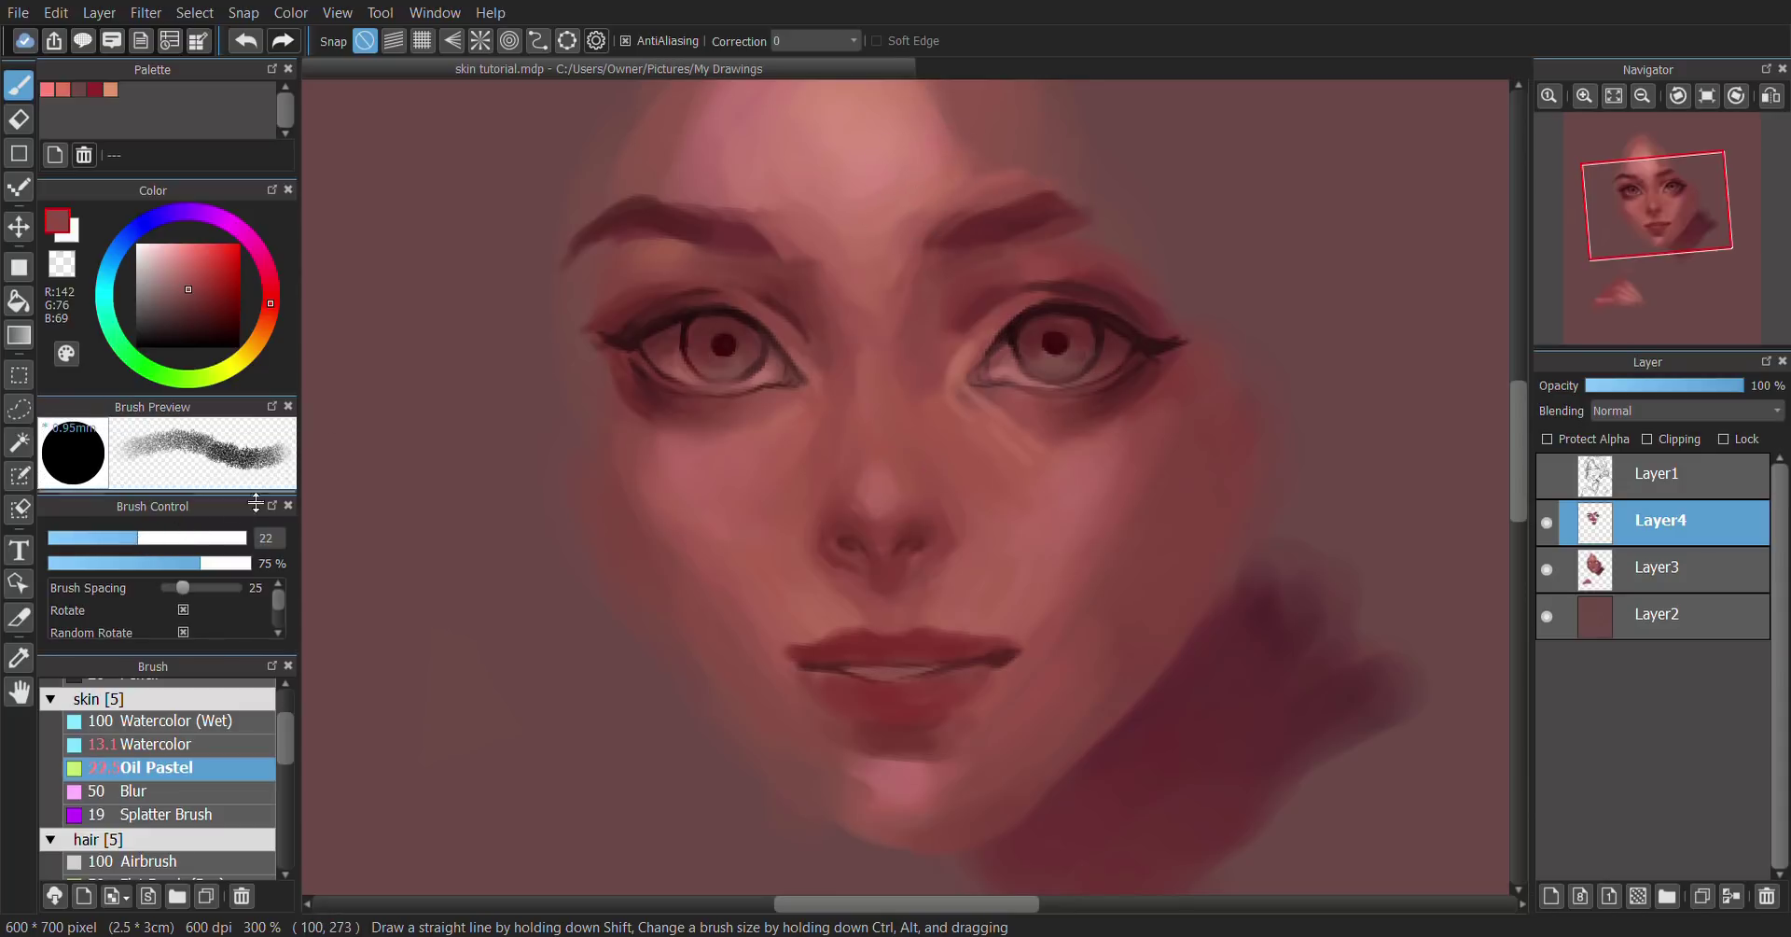
pyautogui.moveTo(193, 562); pyautogui.dragTo(176, 569)
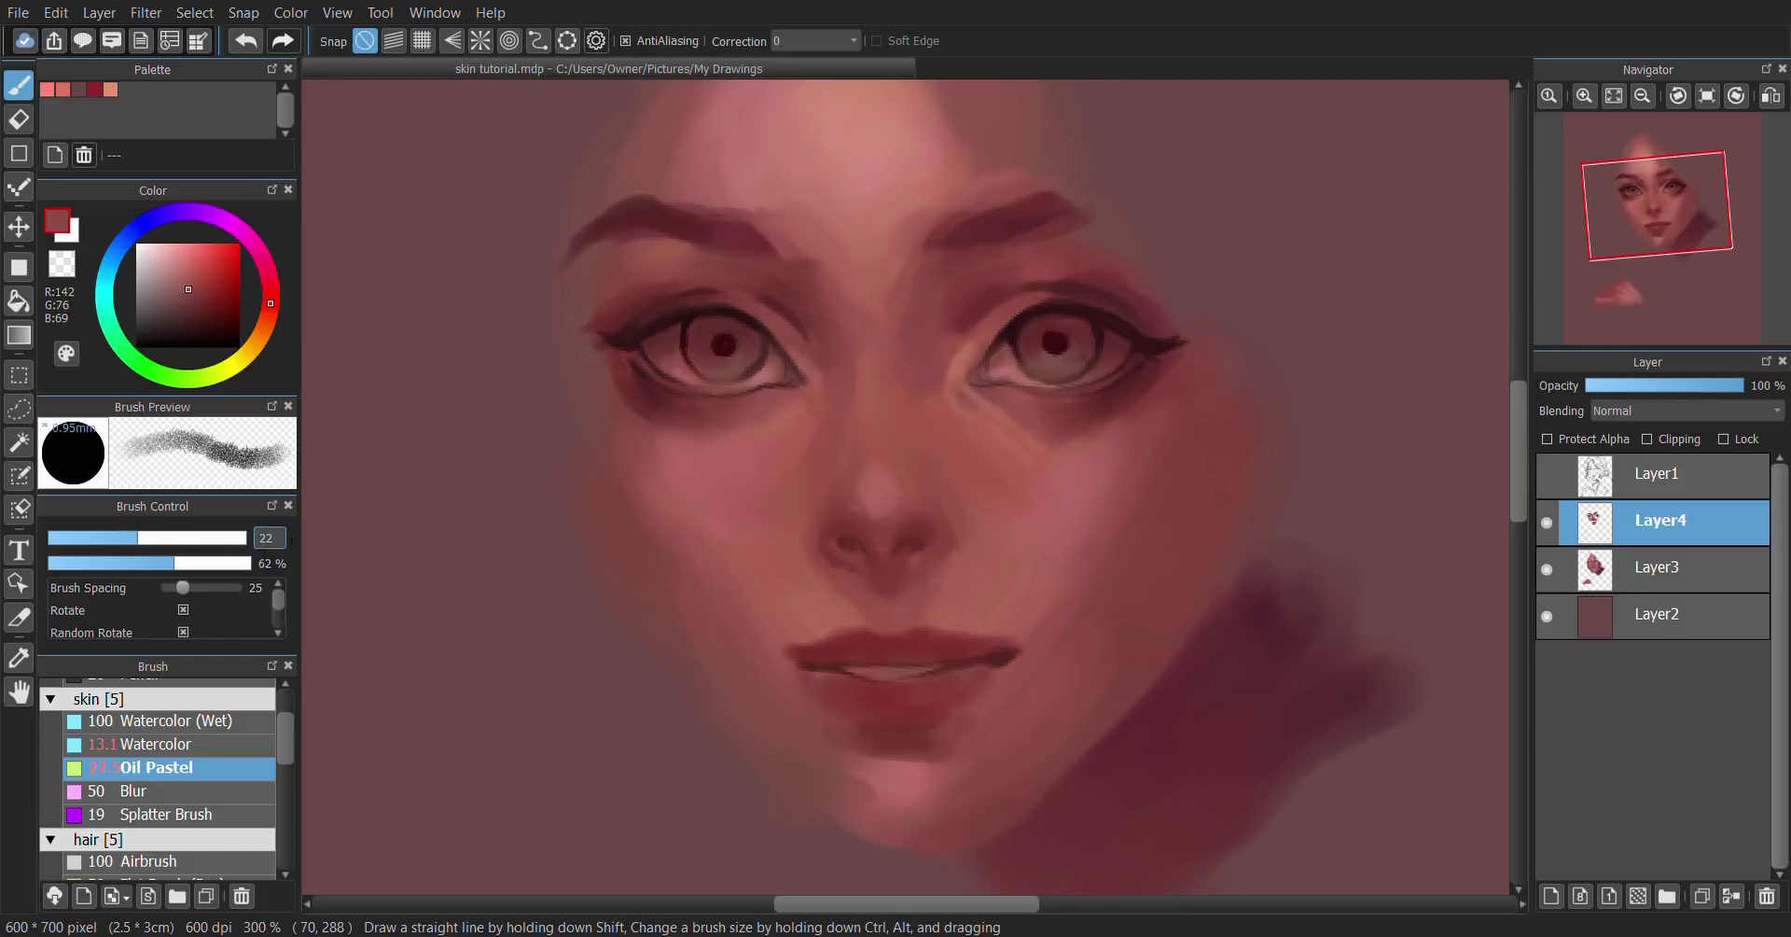
# Step: Blend the lower forehead and the skin between the eyebrows with sampled pinks, including RGB 206, 131, 121 and 192, 117, 106
pyautogui.keyDown('alt'); pyautogui.click(852, 188); pyautogui.keyUp('alt')
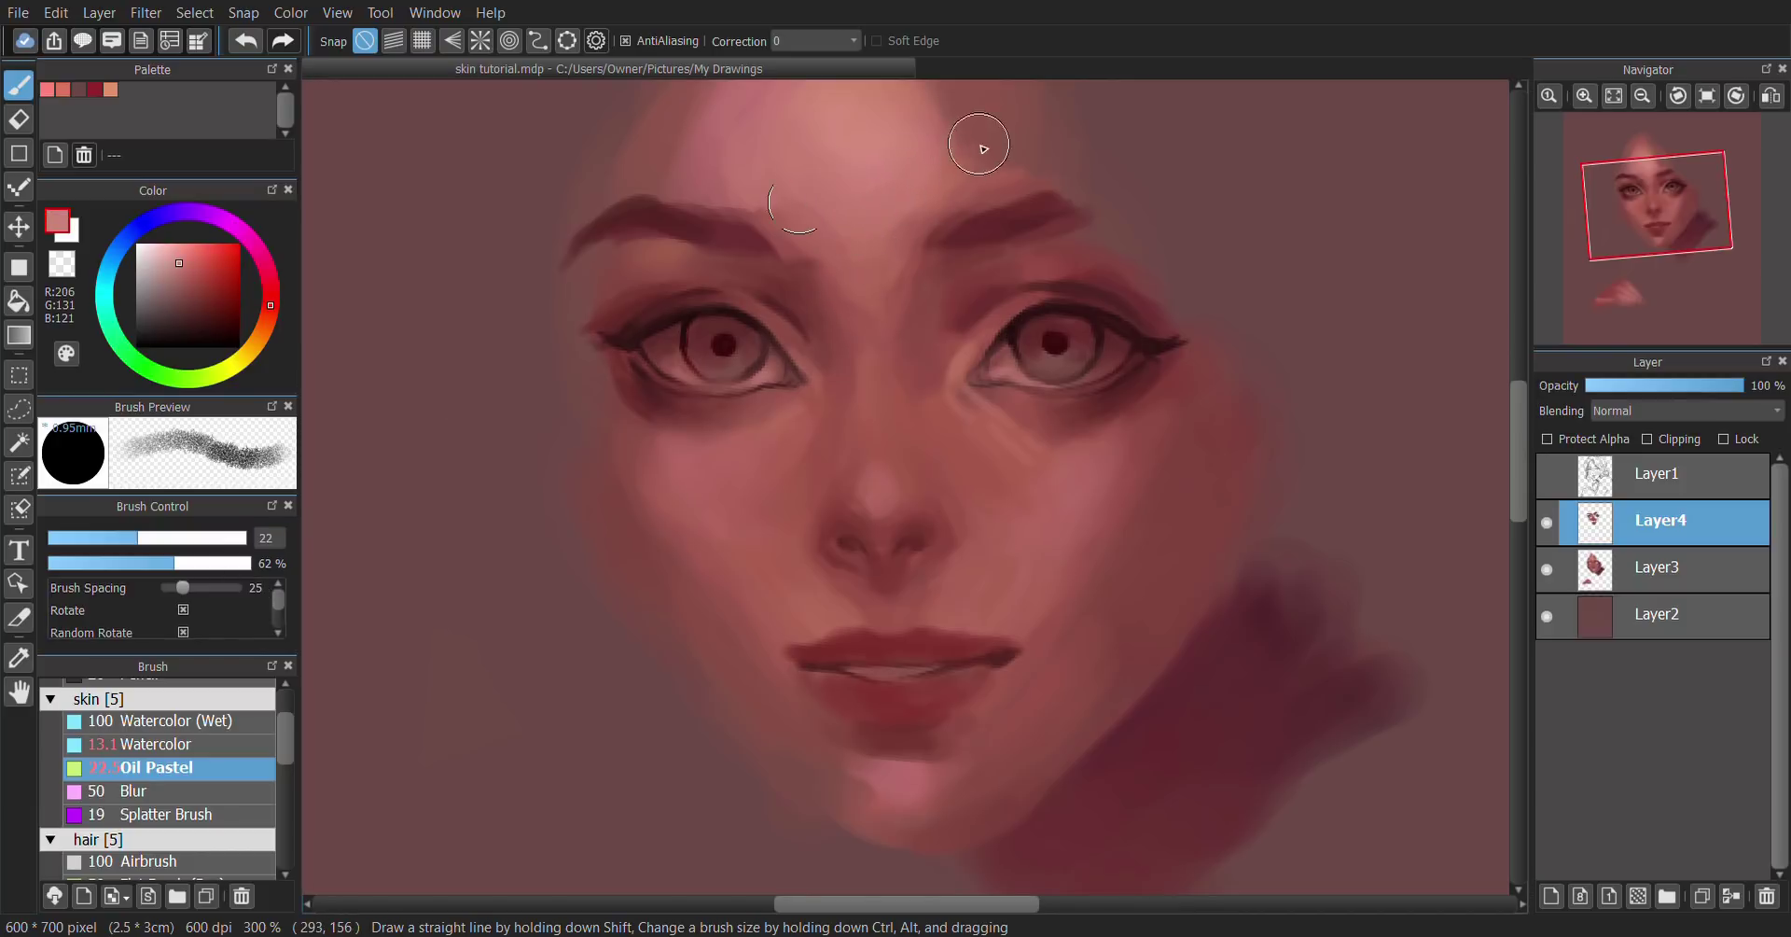
pyautogui.keyDown('alt'); pyautogui.click(840, 247); pyautogui.keyUp('alt')
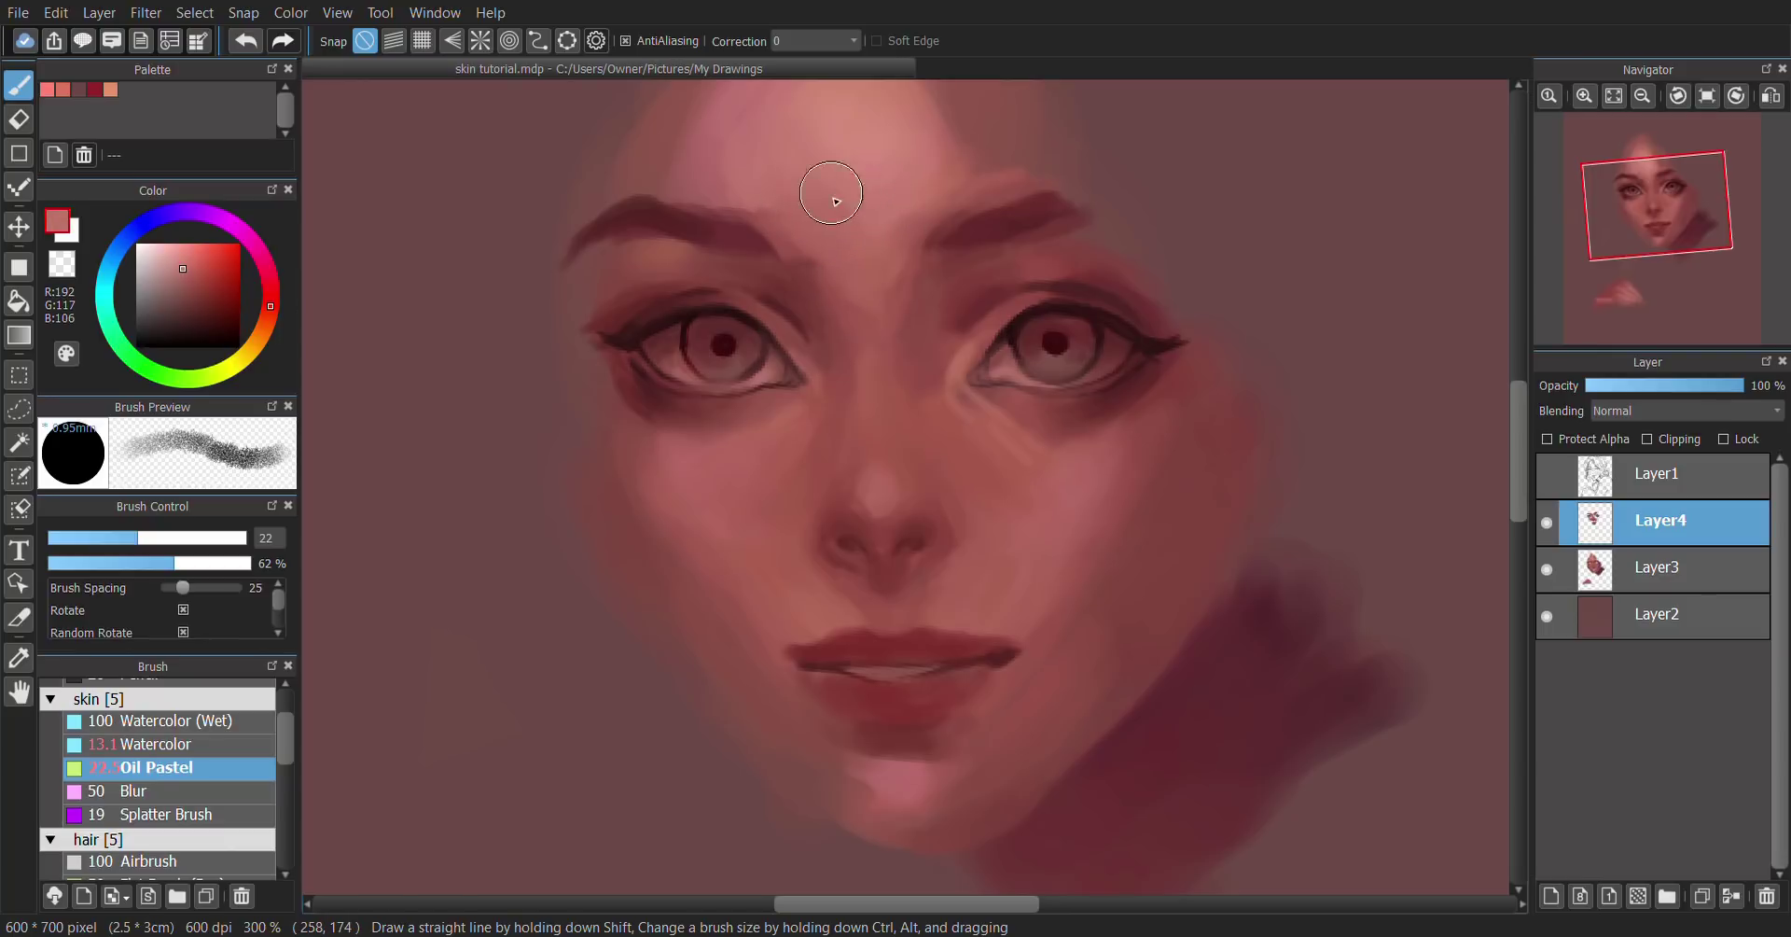
pyautogui.keyDown('alt'); pyautogui.click(815, 196); pyautogui.keyUp('alt')
pyautogui.keyDown('alt'); pyautogui.click(907, 228); pyautogui.keyUp('alt')
# Step: Smooth the skin between the eyebrows at brush size 16 and 53% opacity with sampled pinks, including RGB 179, 105, 94
pyautogui.click(113, 538)
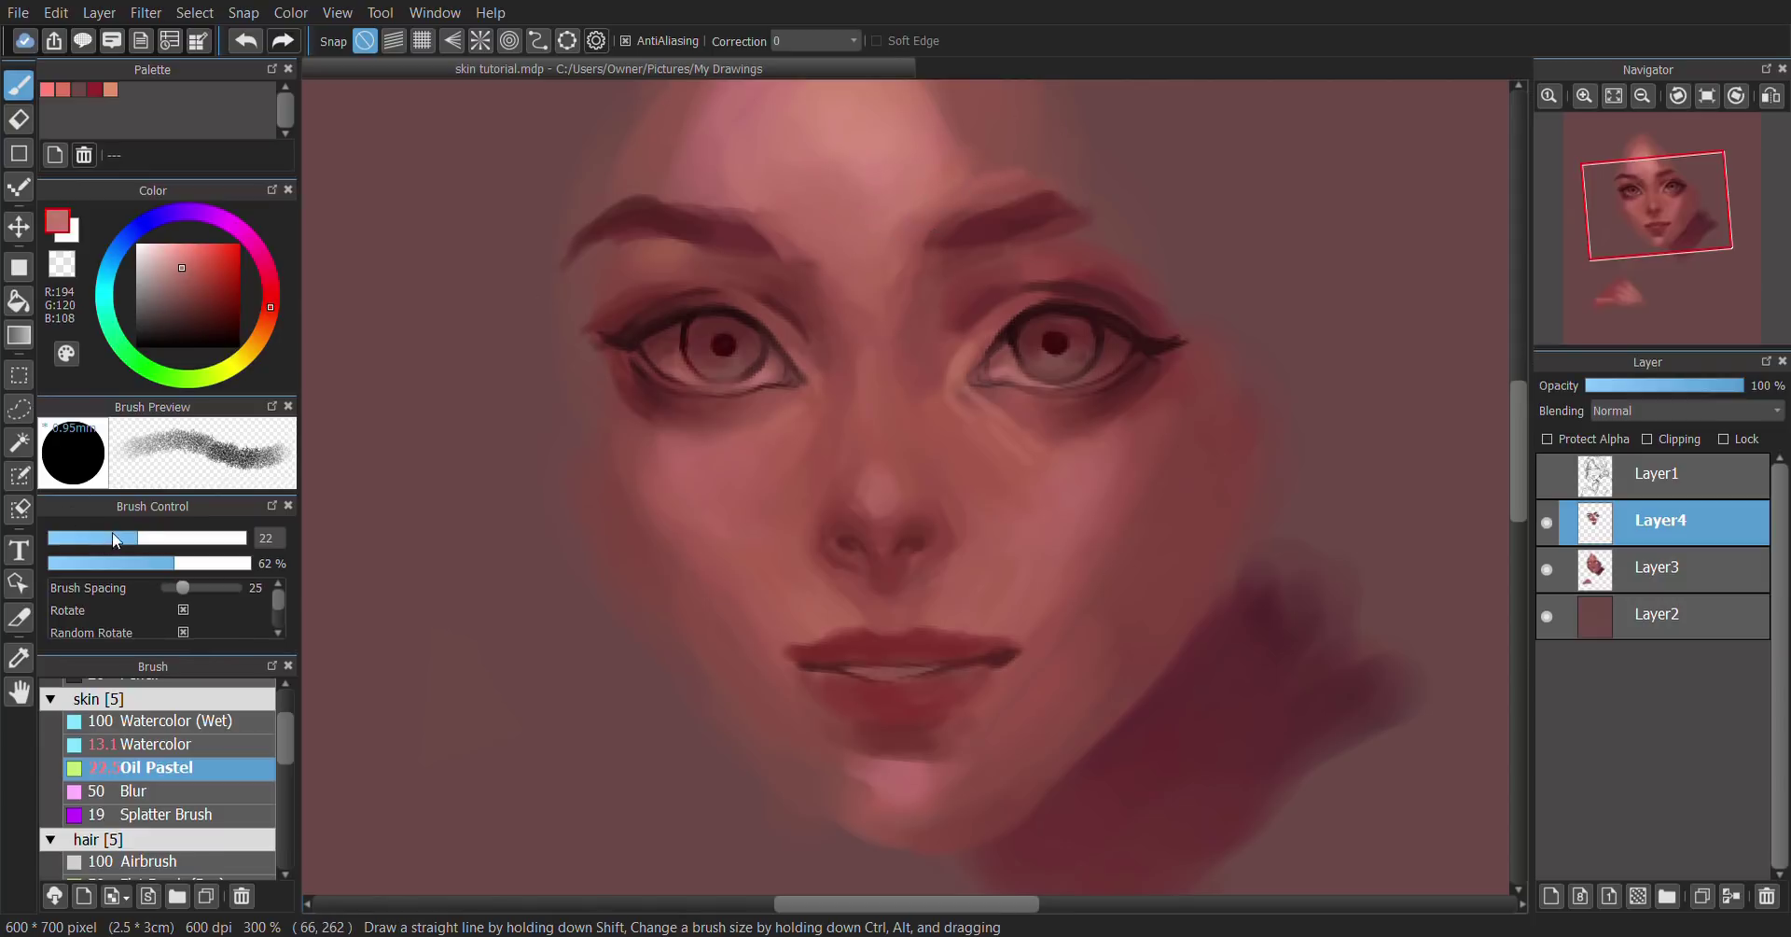
pyautogui.click(154, 562)
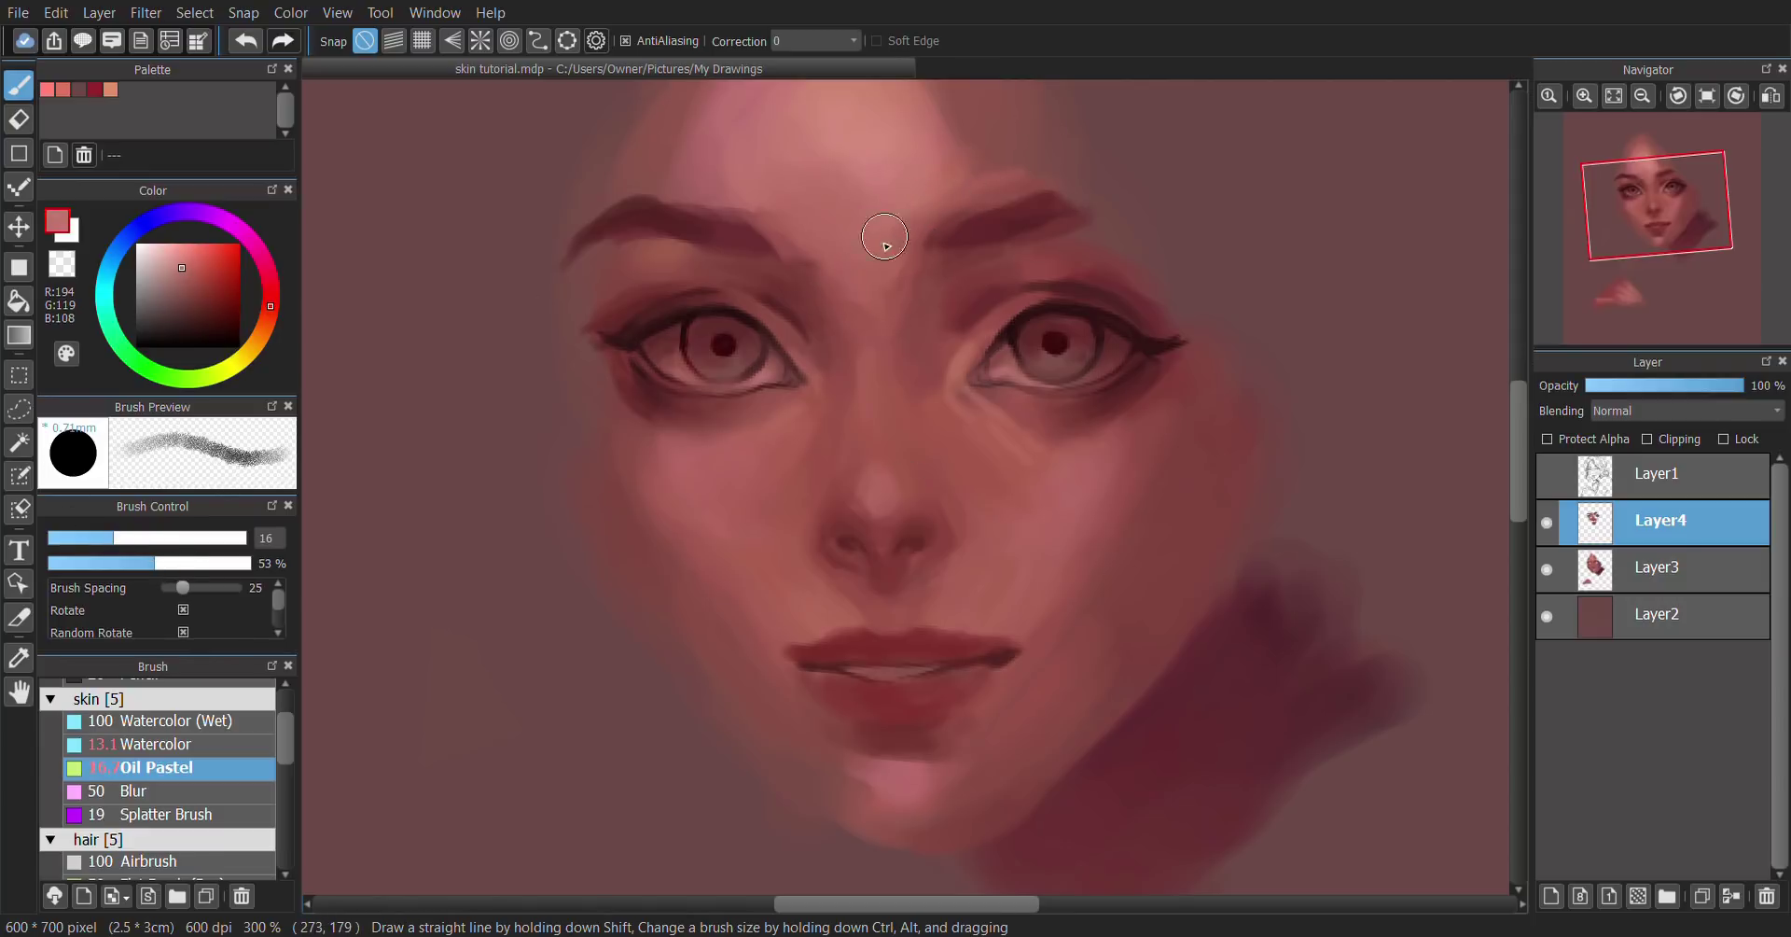
pyautogui.keyDown('alt'); pyautogui.click(923, 264); pyautogui.keyUp('alt')
pyautogui.keyDown('alt'); pyautogui.click(894, 261); pyautogui.keyUp('alt')
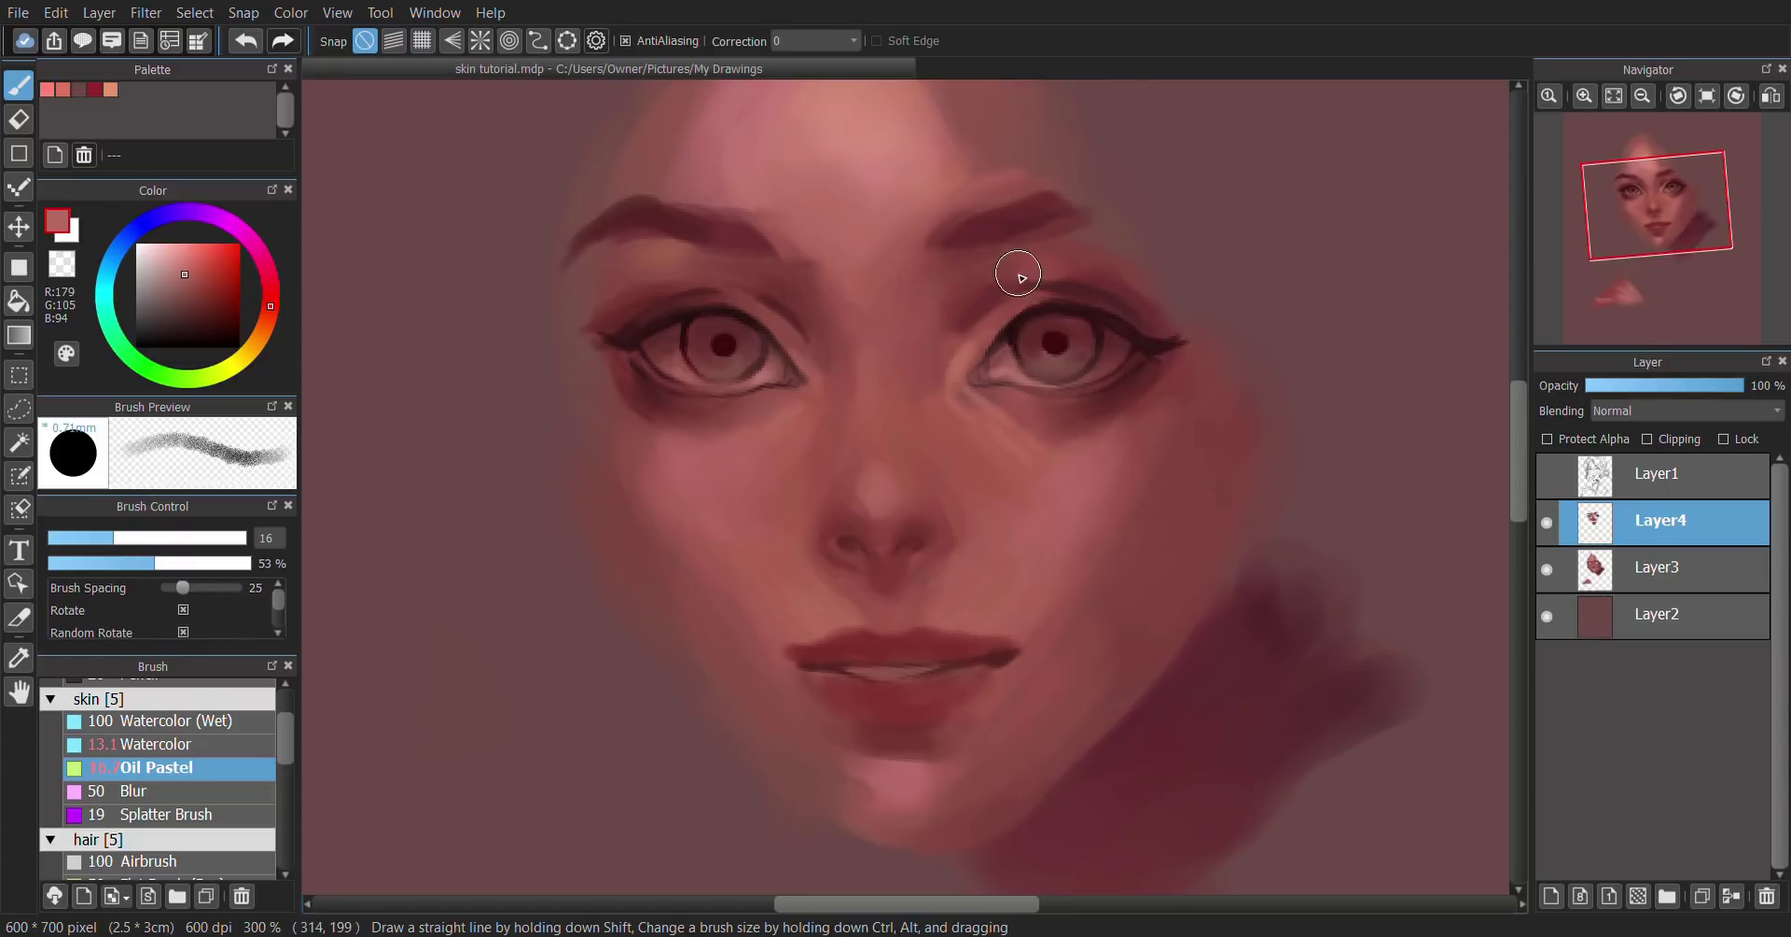
# Step: Shade between the right-hand eyebrow and eyelid with sampled dark reds (RGB 130, 61, 58 and 122, 60, 56), ending at brush size 20 and 33% opacity
pyautogui.click(86, 534)
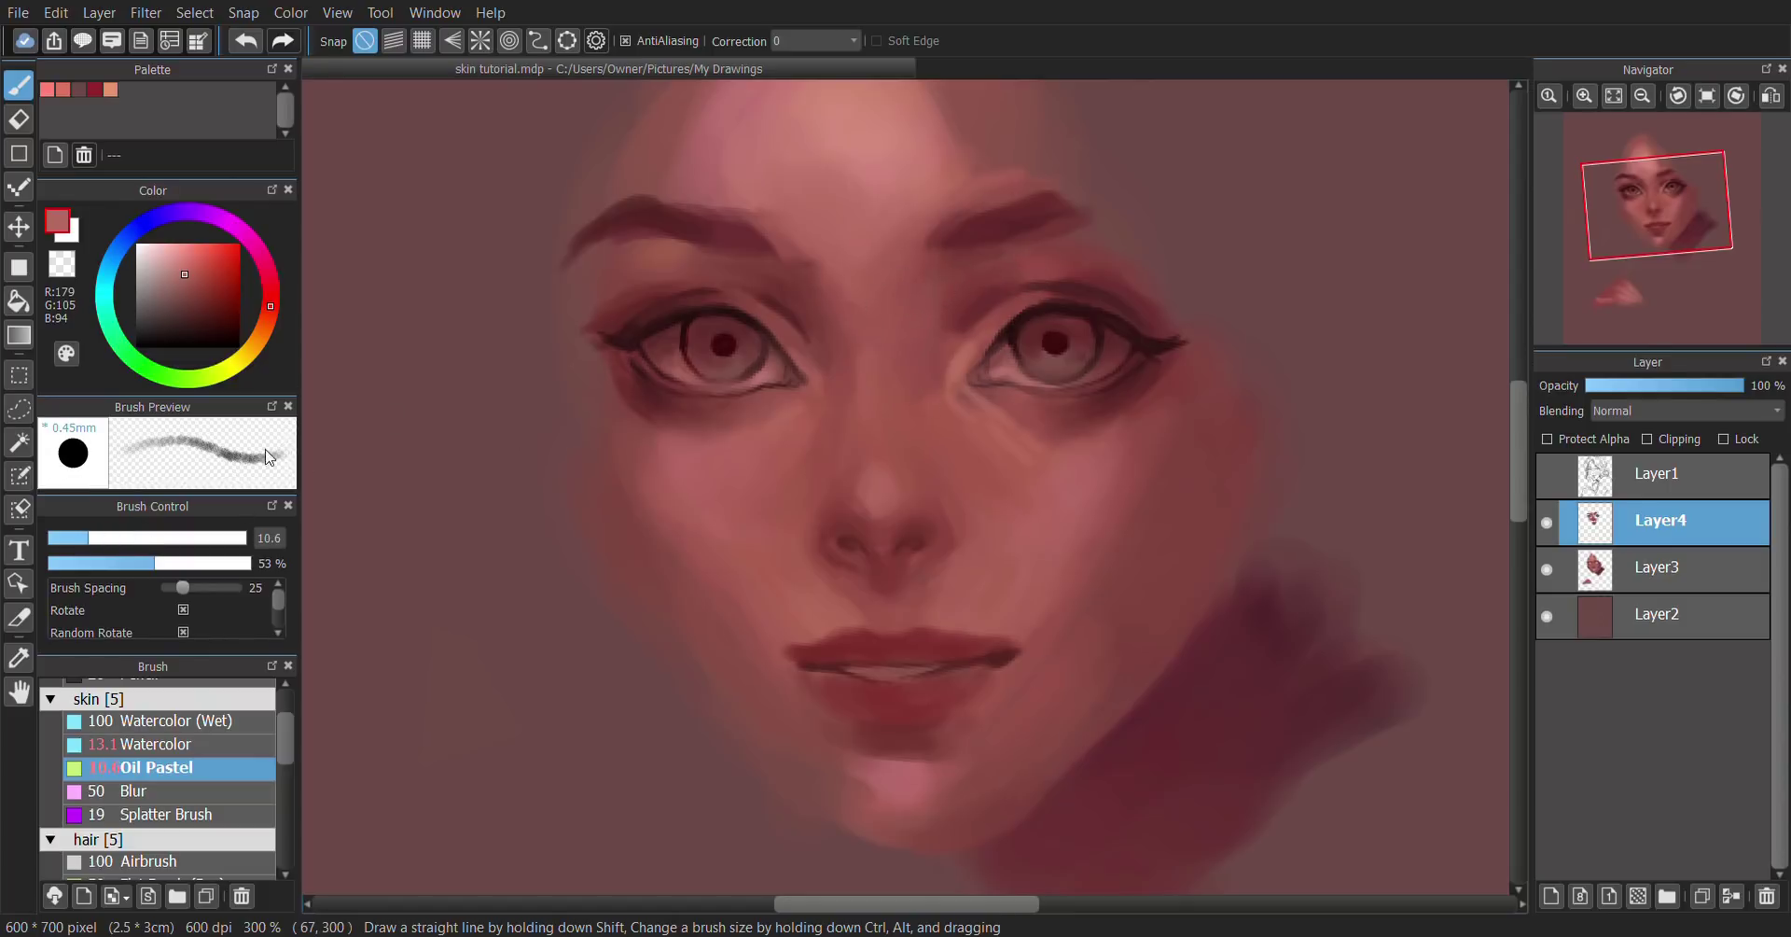
pyautogui.keyDown('alt'); pyautogui.click(1025, 298); pyautogui.keyUp('alt')
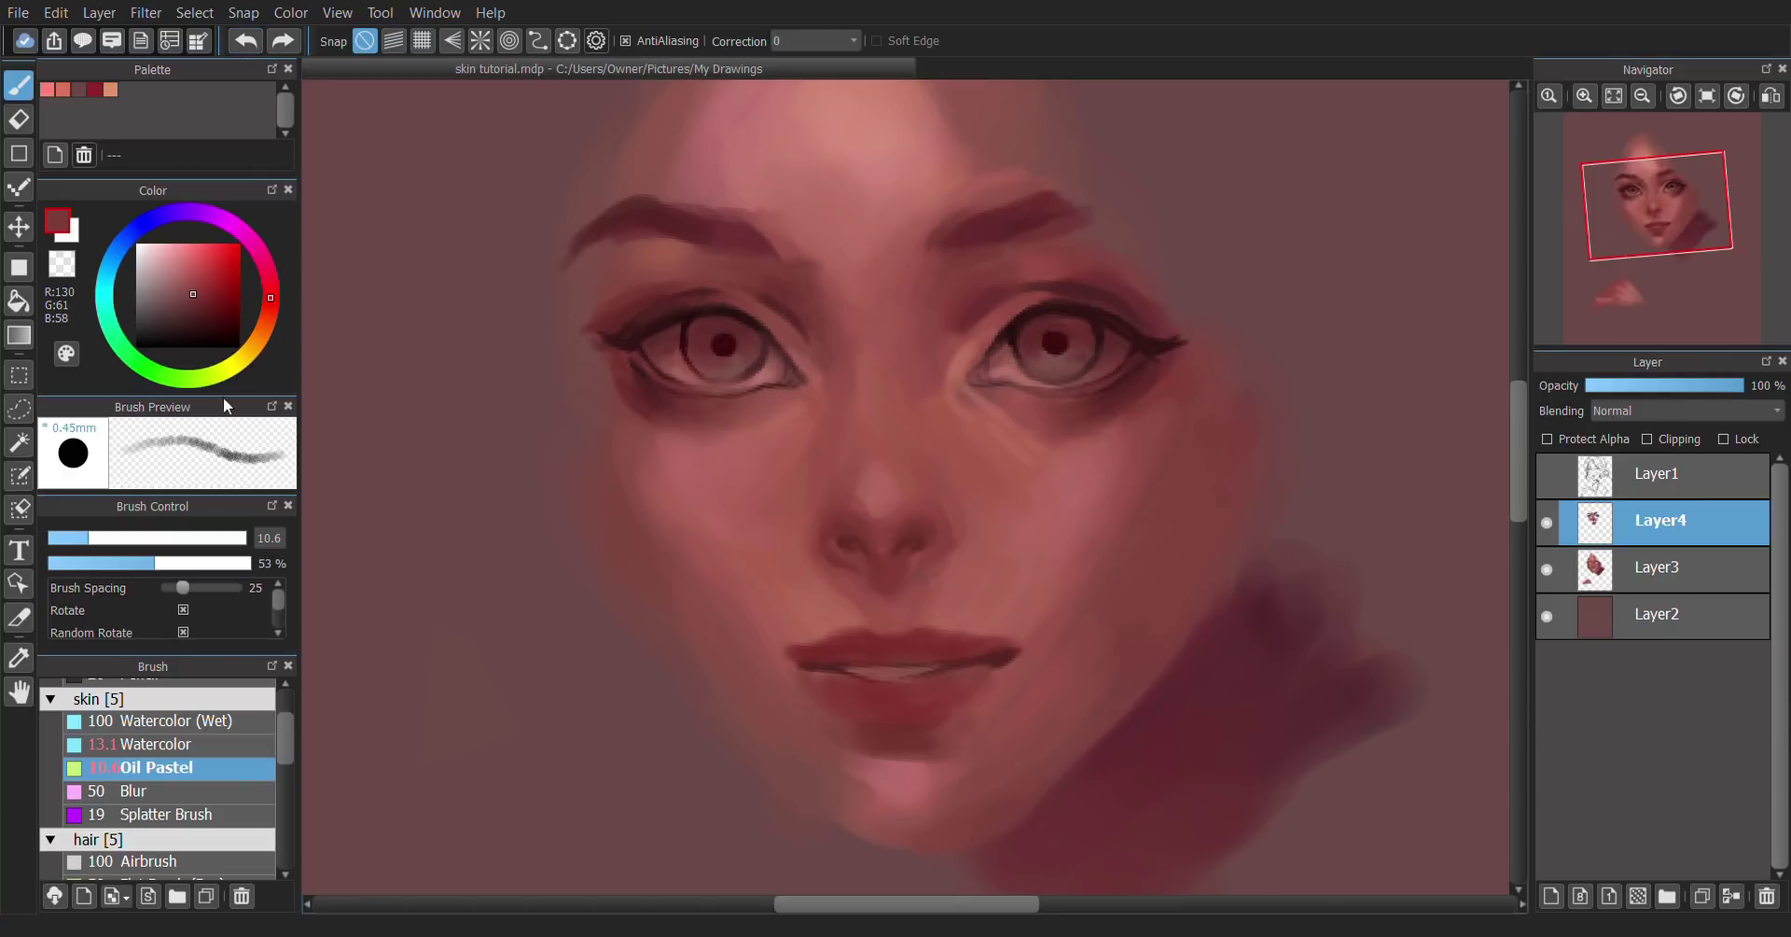
pyautogui.click(115, 560)
pyautogui.click(128, 537)
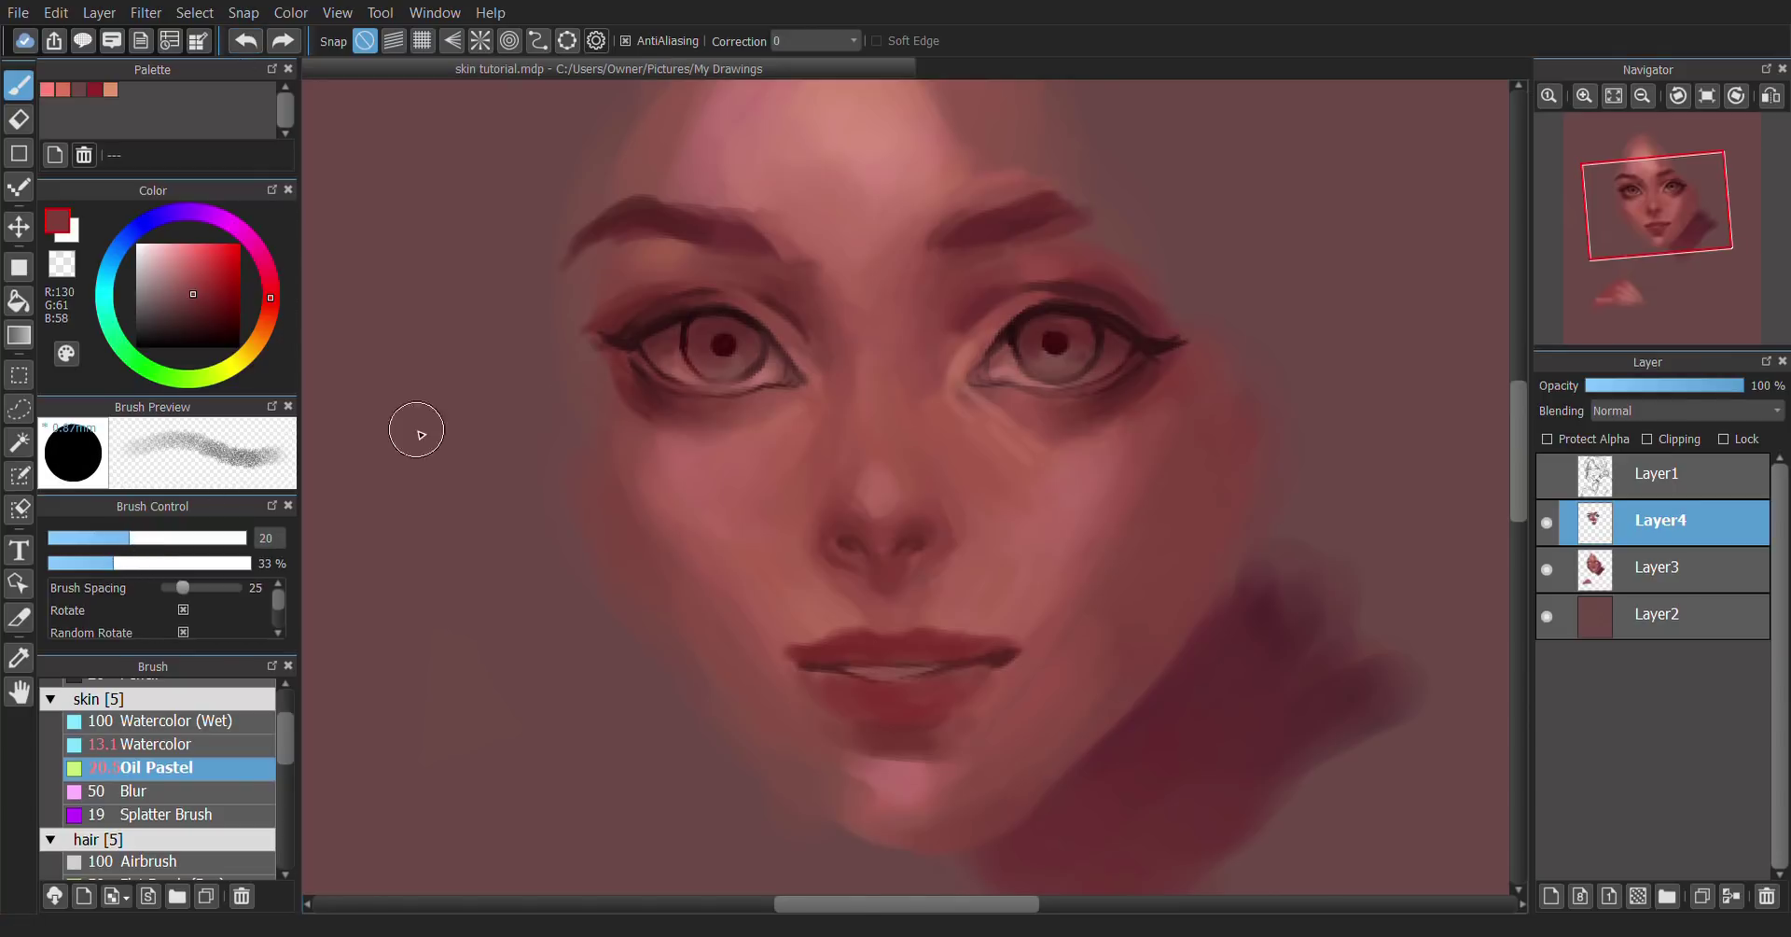
pyautogui.keyDown('alt'); pyautogui.click(1011, 248); pyautogui.keyUp('alt')
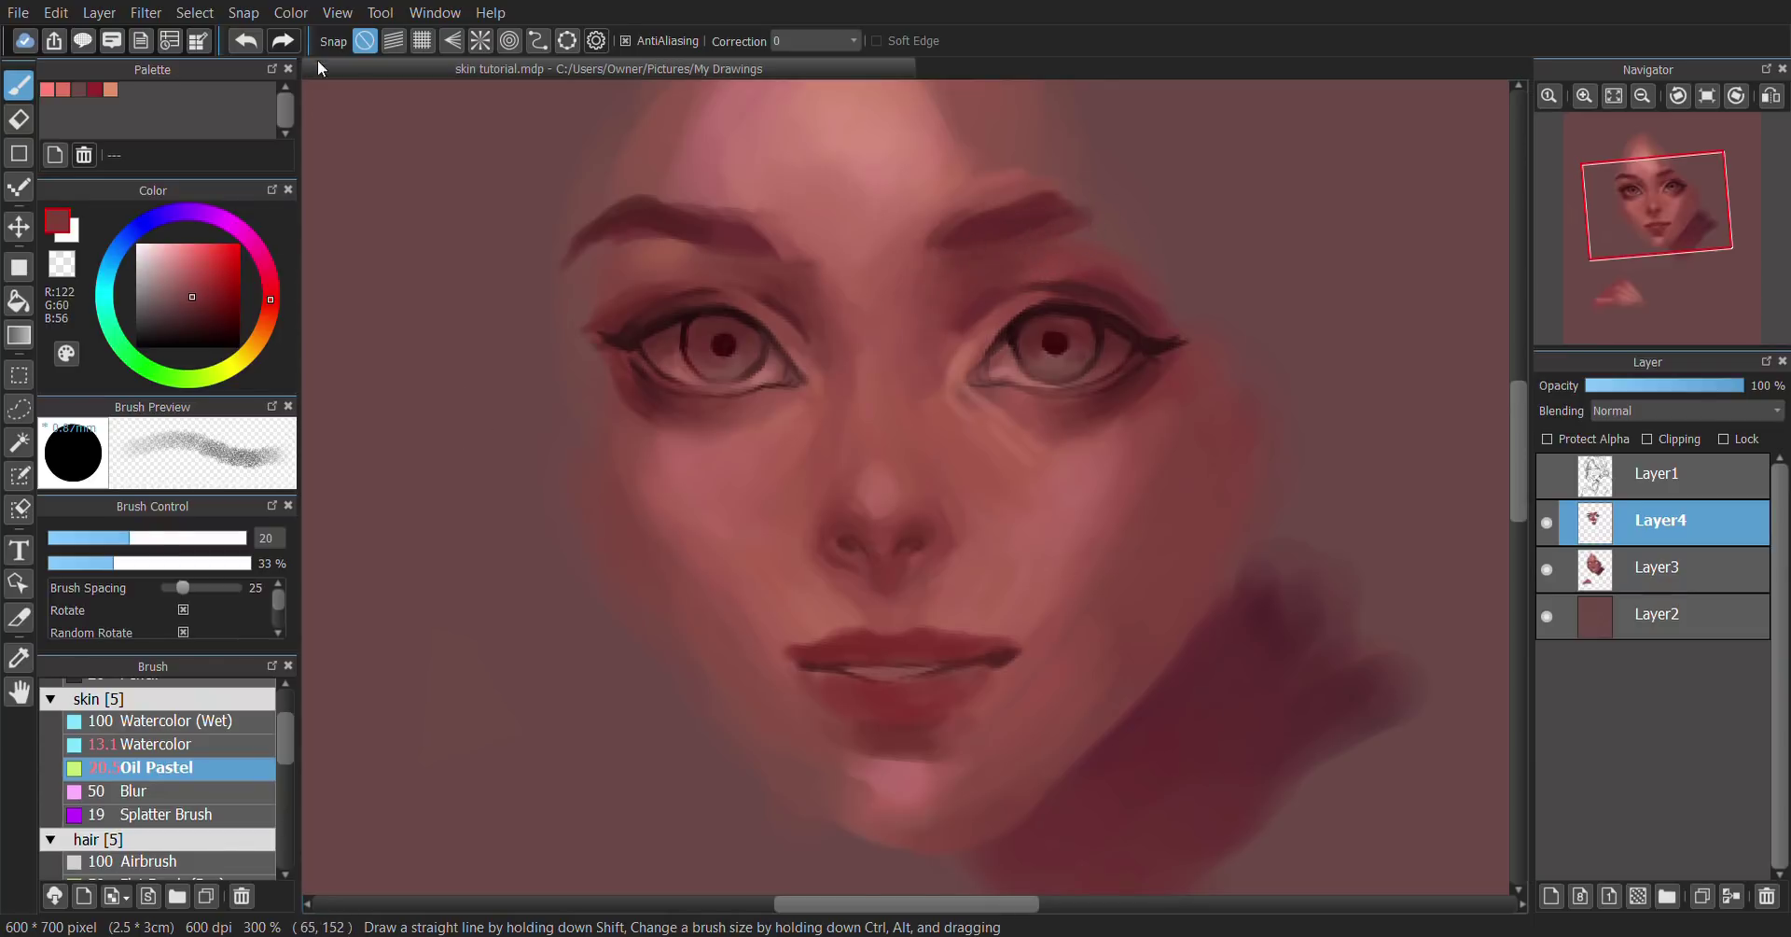
# Step: Refine the shading beneath the right-hand eyebrow with brush size 13.1 and 49% opacity, using sampled dark reds such as RGB 125, 63, 59
pyautogui.click(97, 538)
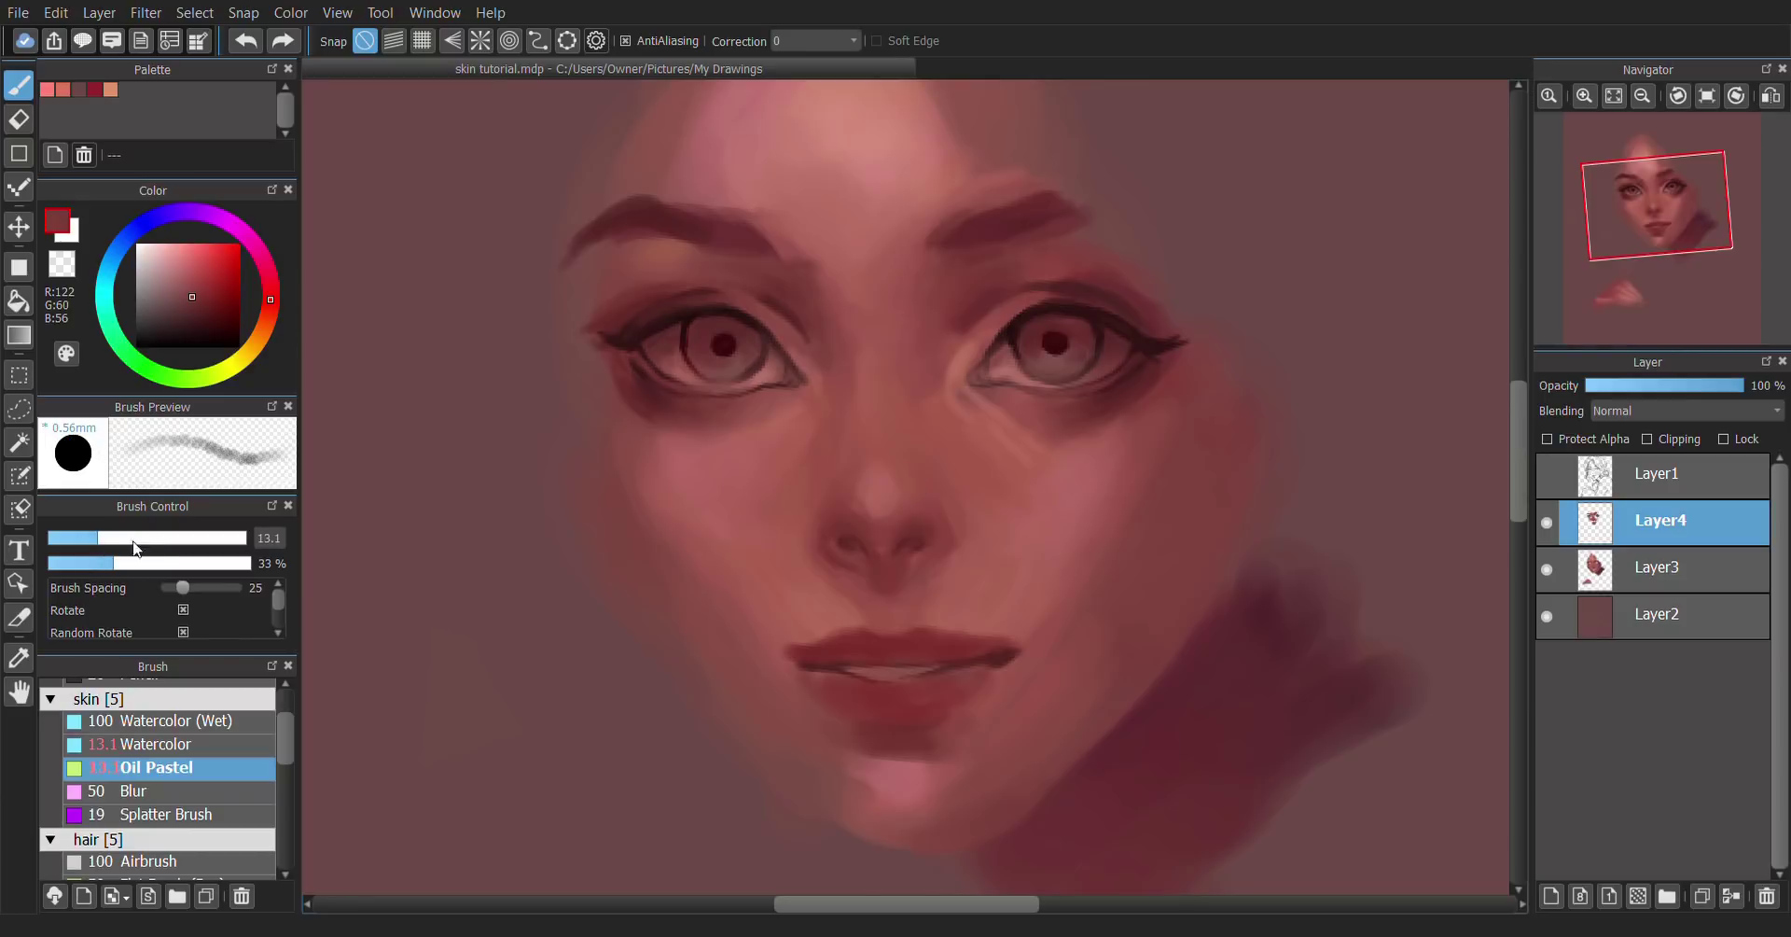
pyautogui.click(147, 563)
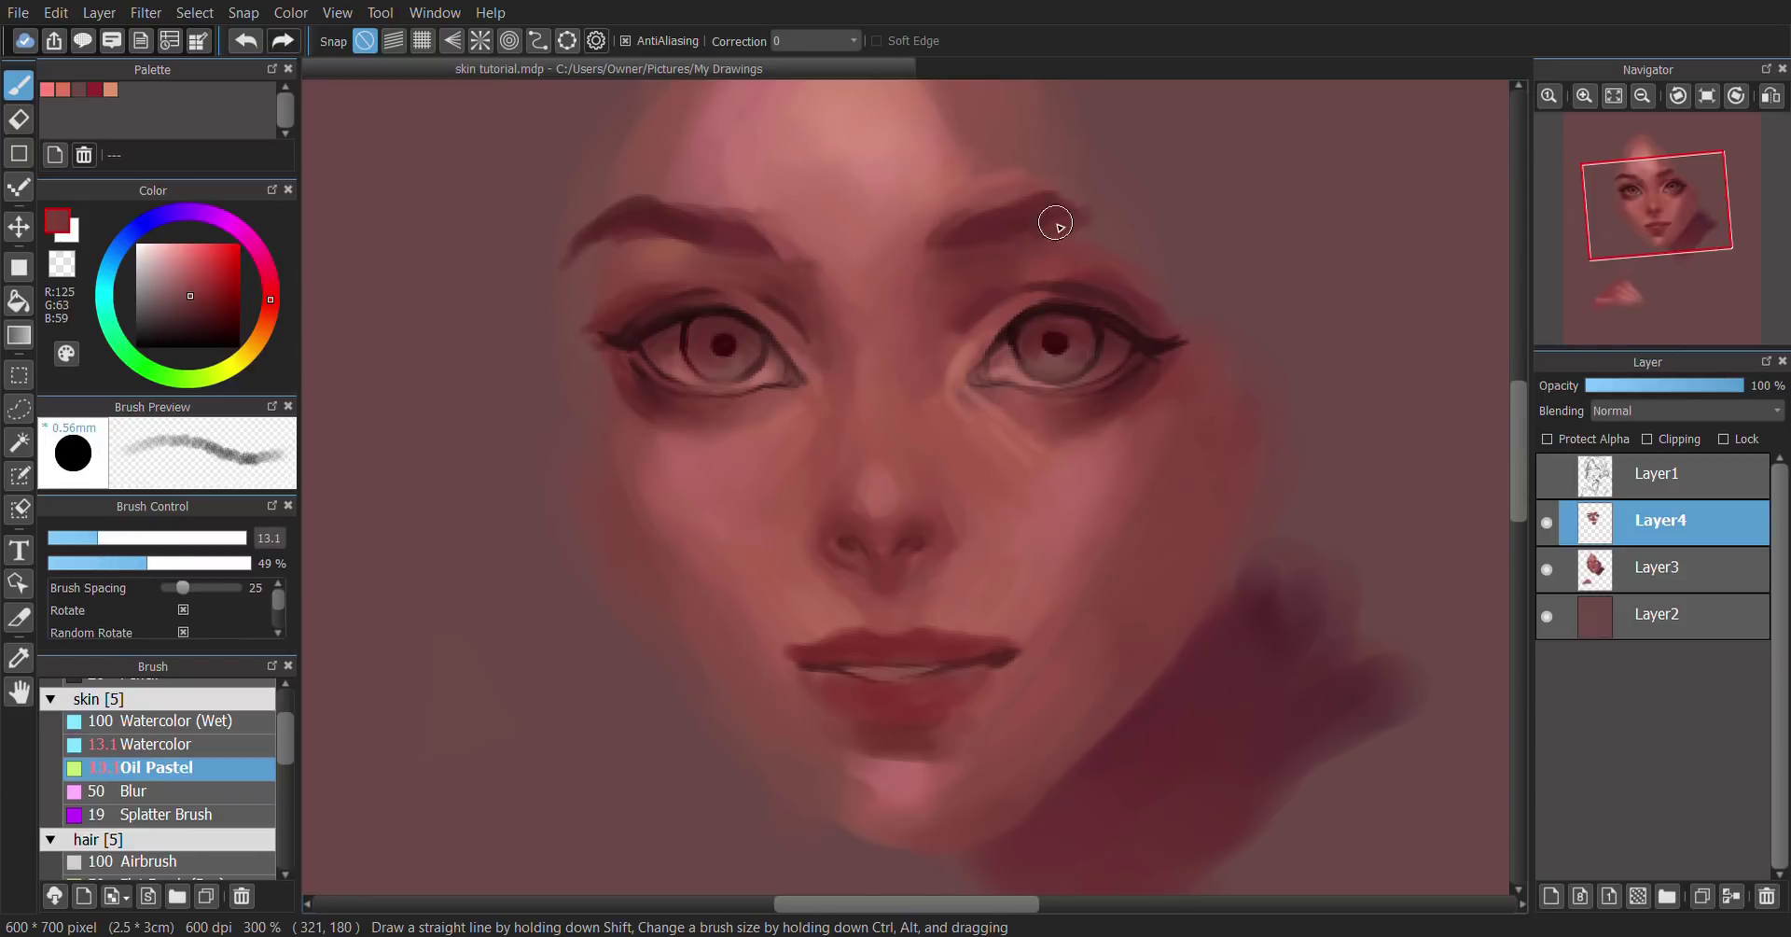
pyautogui.keyDown('alt'); pyautogui.click(1052, 284); pyautogui.keyUp('alt')
# Step: Blend the nose bridge up to the brow area with sampled skin tones, including RGB 159, 89, 78
pyautogui.keyDown('alt'); pyautogui.click(853, 280); pyautogui.keyUp('alt')
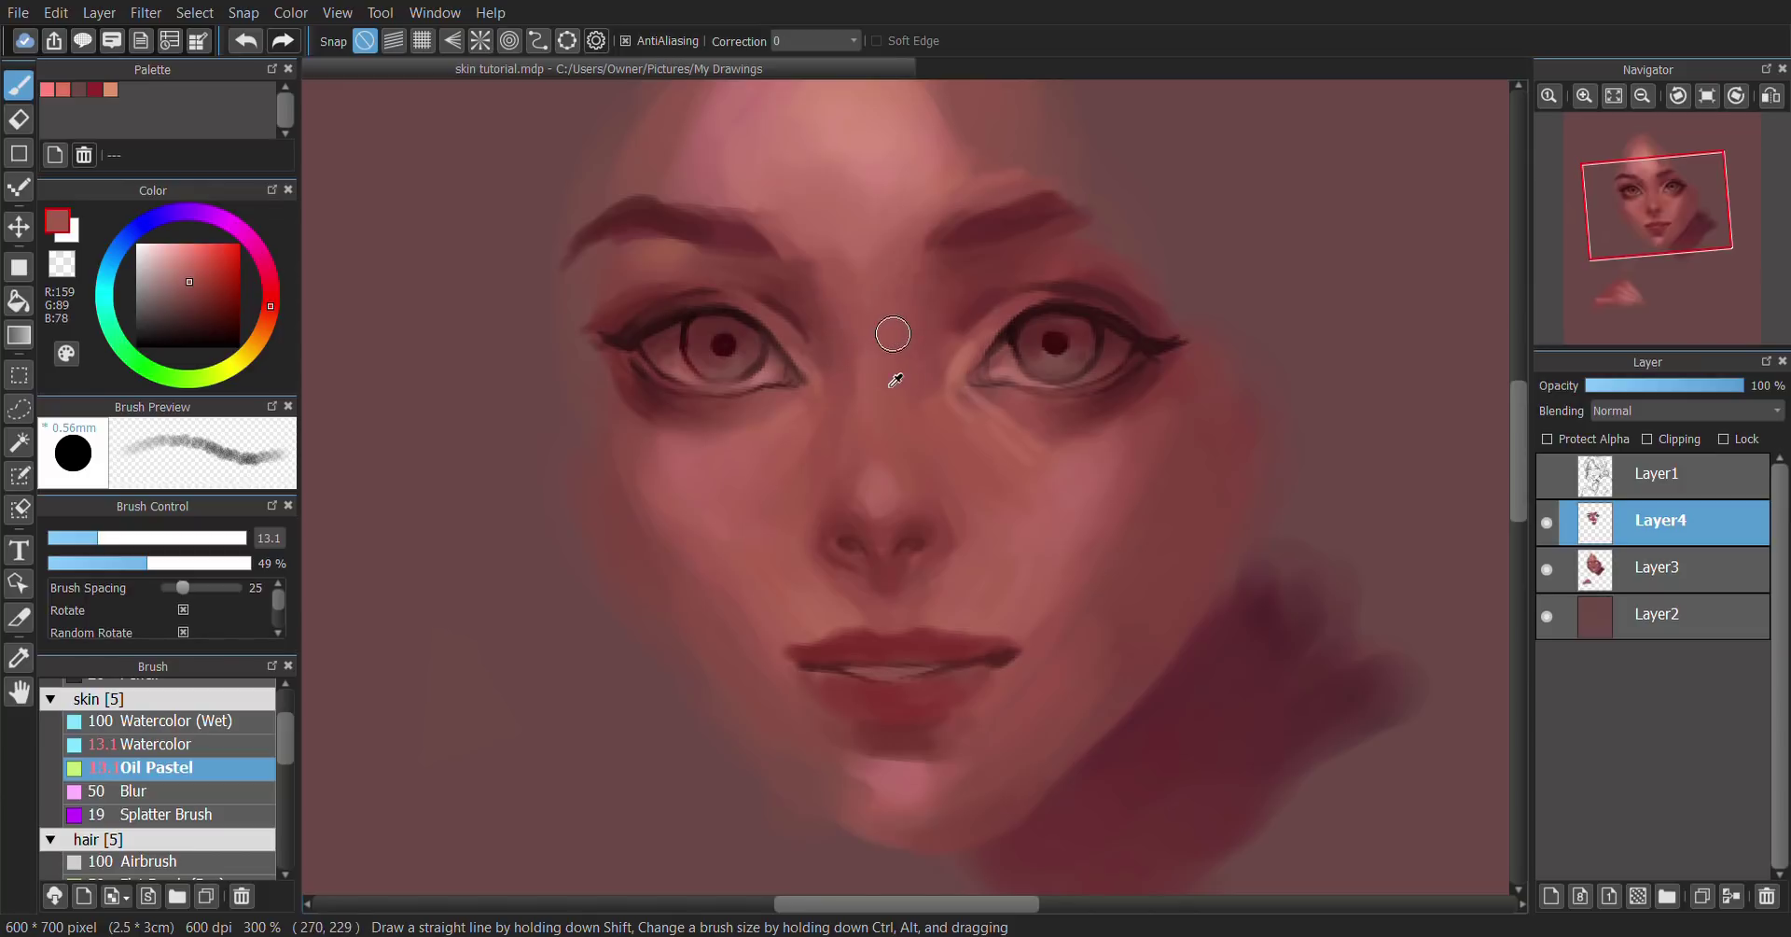
pyautogui.keyDown('alt'); pyautogui.click(868, 362); pyautogui.keyUp('alt')
pyautogui.keyDown('alt'); pyautogui.click(876, 244); pyautogui.keyUp('alt')
pyautogui.keyDown('alt'); pyautogui.click(875, 221); pyautogui.keyUp('alt')
# Step: Smooth the forehead above the eyebrows with sampled pinks (RGB 210, 137, 123 and 195, 121, 113) and set the brush size to 21
pyautogui.scroll(3, 1058, 279)
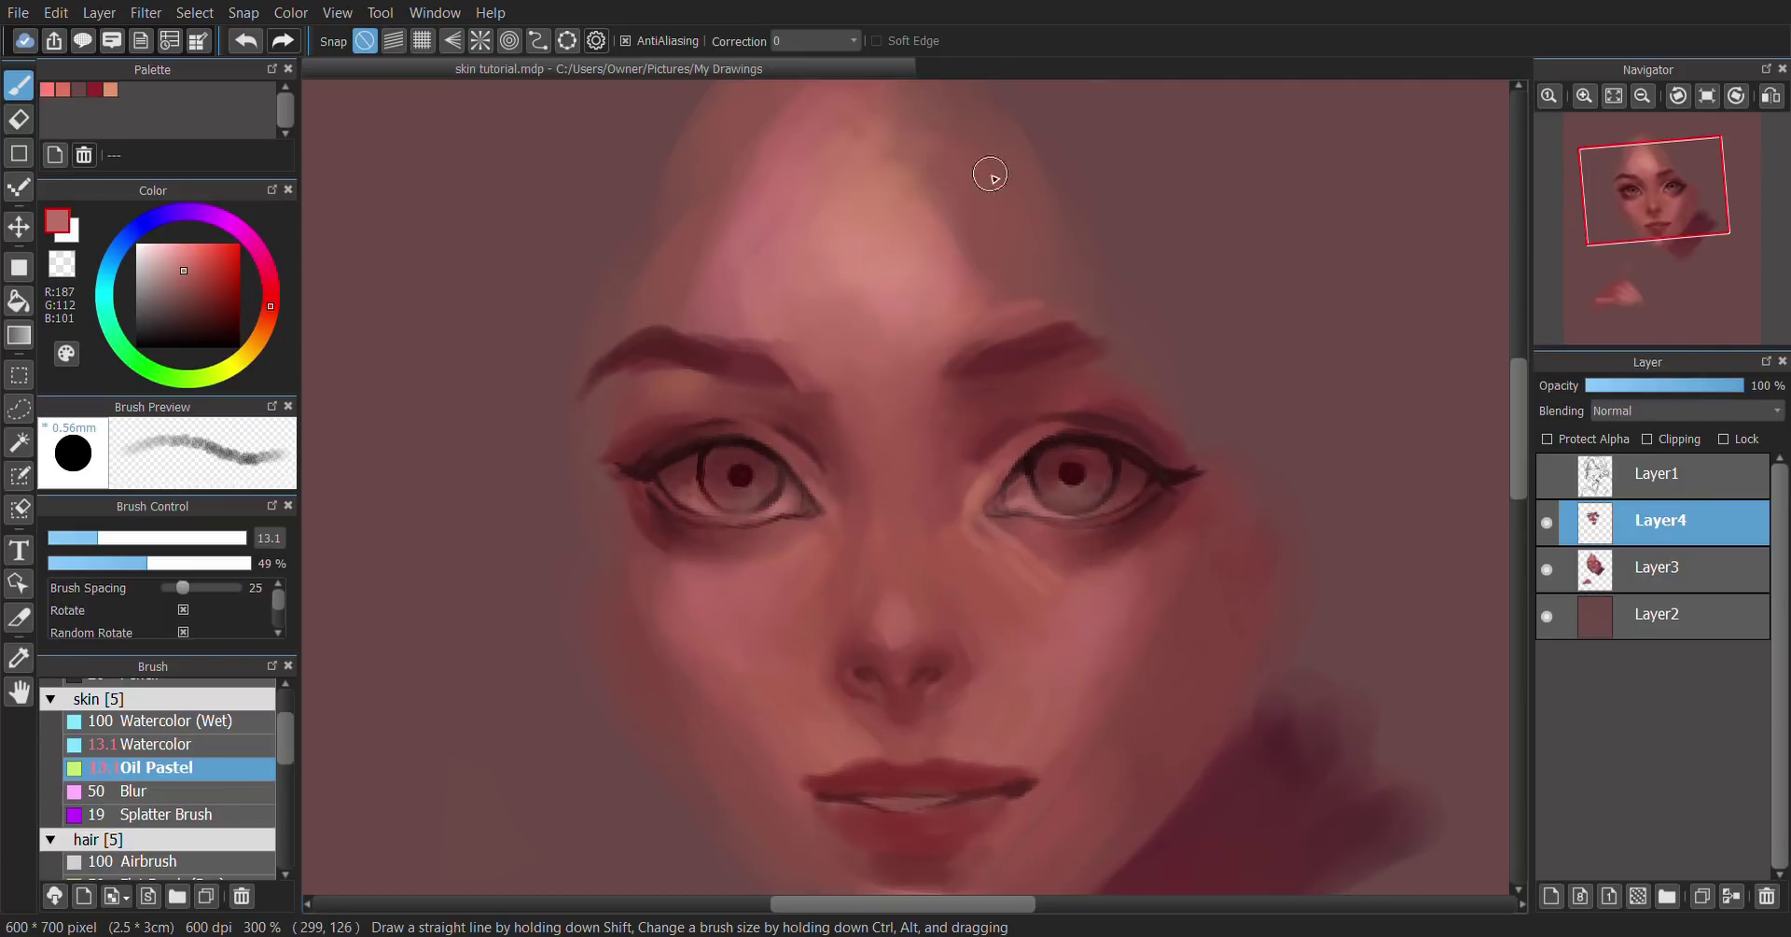
pyautogui.moveTo(924, 261); pyautogui.dragTo(929, 320)
pyautogui.keyDown('alt'); pyautogui.click(878, 339); pyautogui.keyUp('alt')
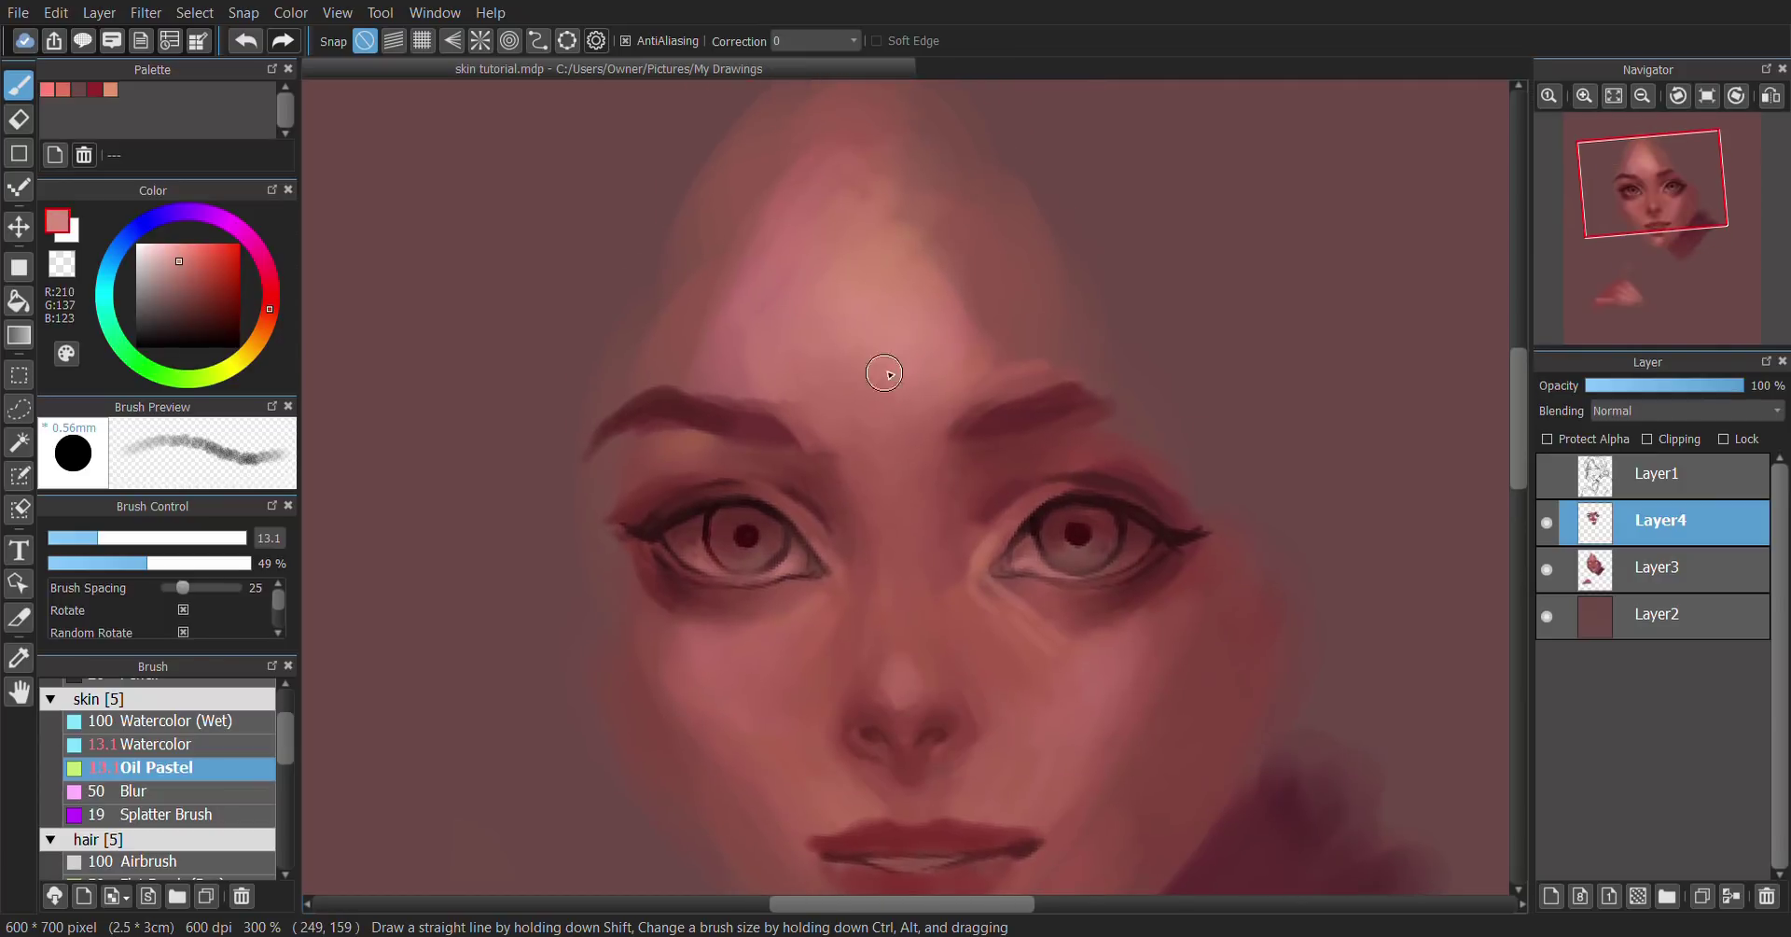
pyautogui.moveTo(808, 363); pyautogui.dragTo(868, 363)
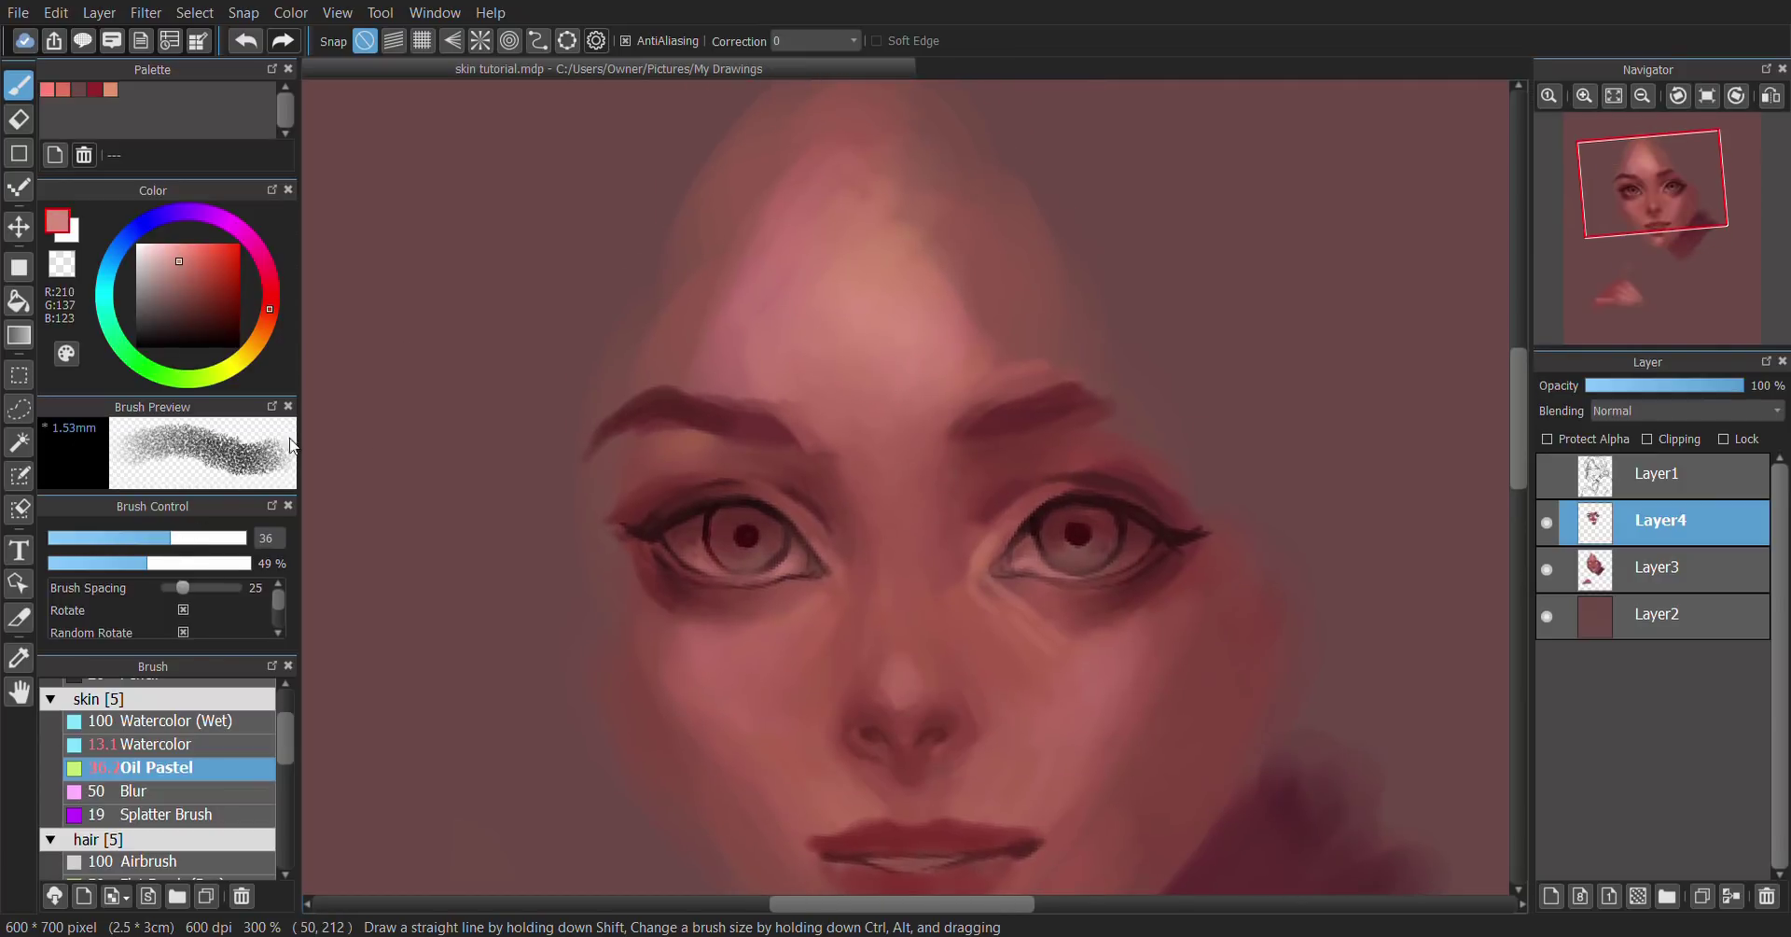
pyautogui.keyDown('alt'); pyautogui.click(811, 318); pyautogui.keyUp('alt')
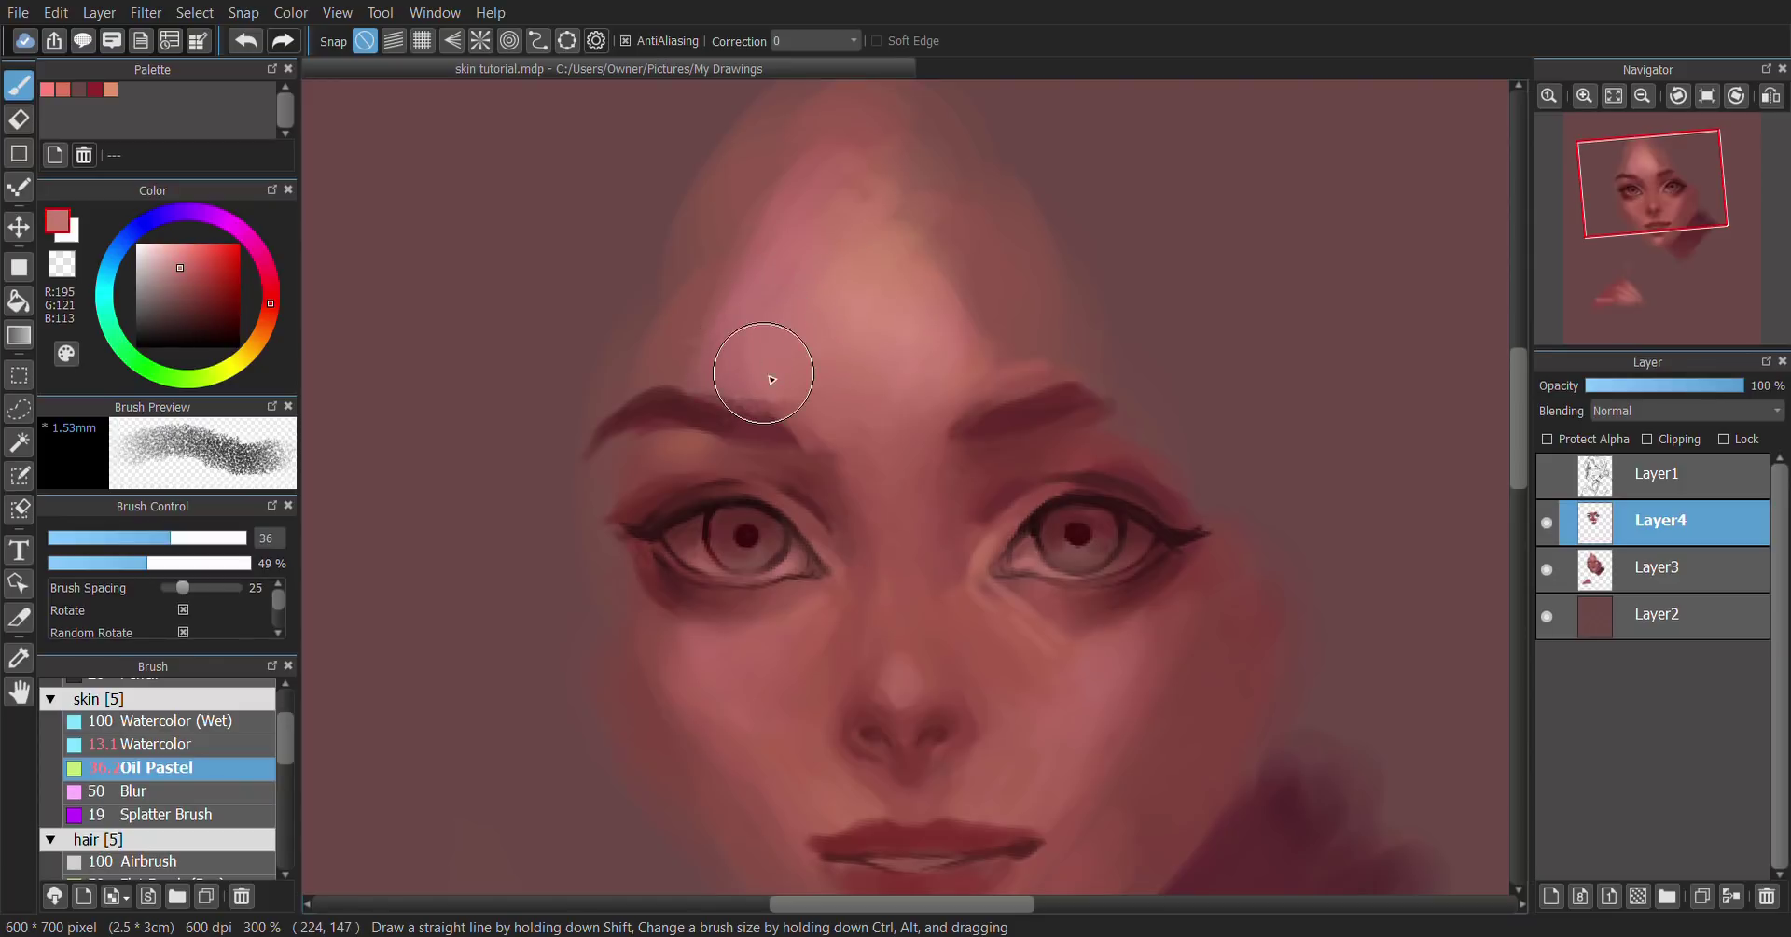
pyautogui.click(138, 537)
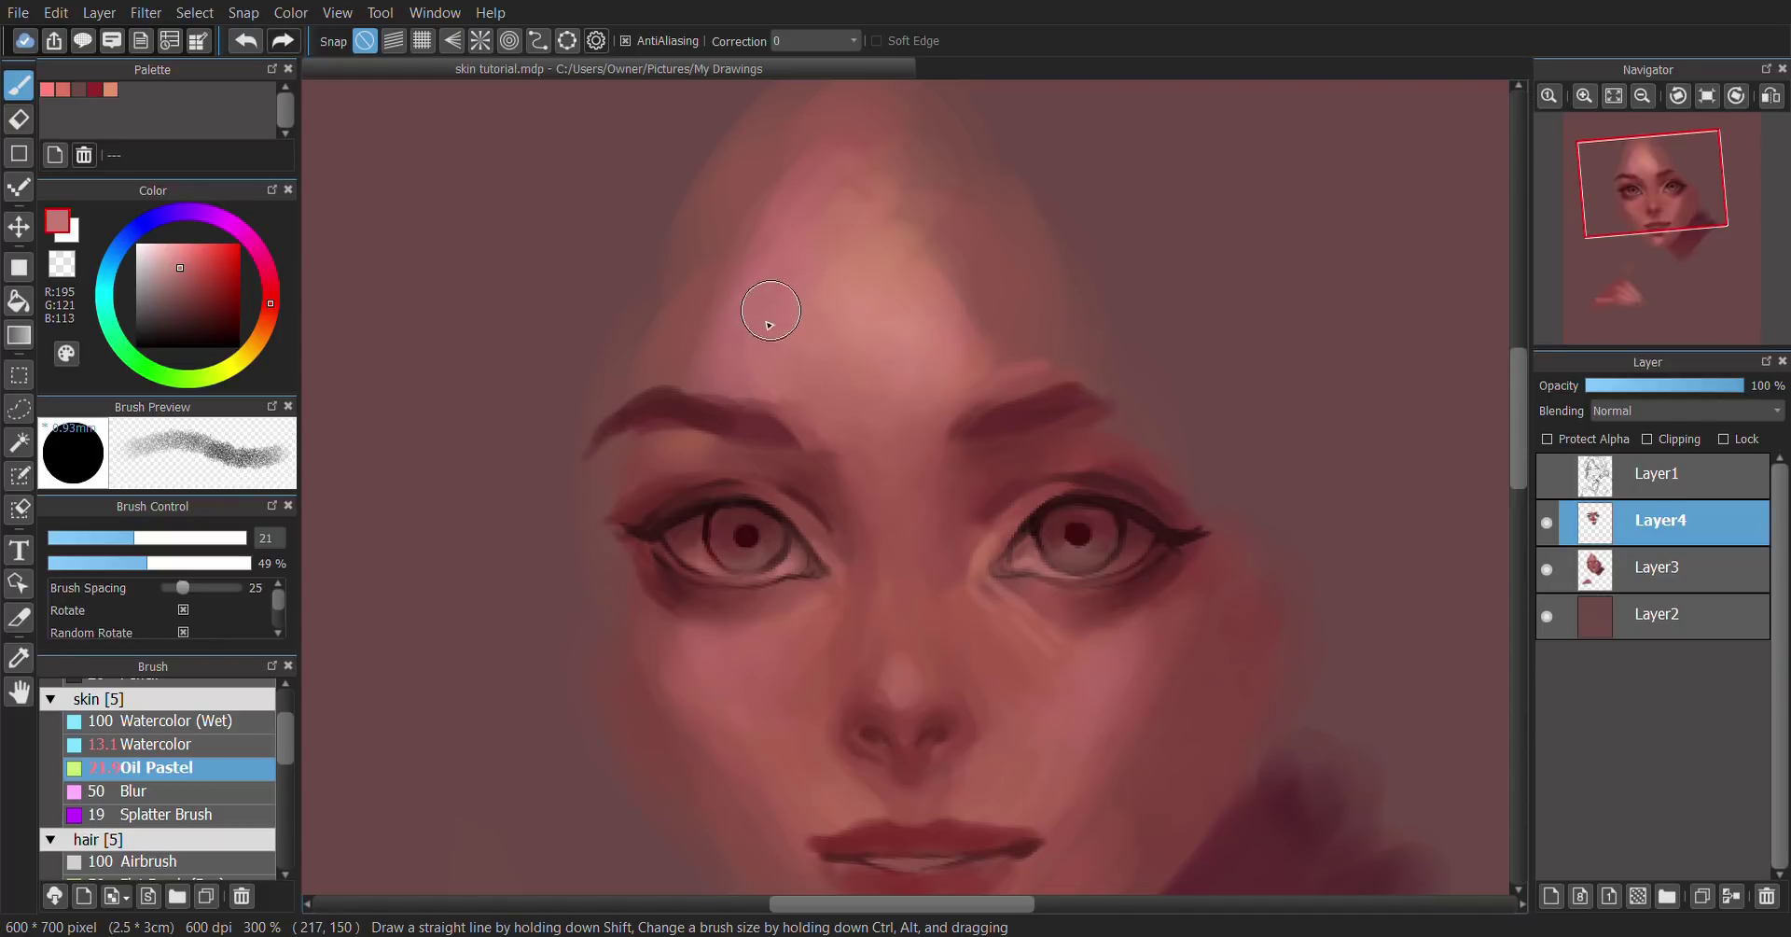
# Step: Show the Layer1 sketch and blend the forehead toward the hairline with sampled tones RGB 180, 108, 107, 187, 120, 99 and 176, 102, 87
pyautogui.click(1547, 475)
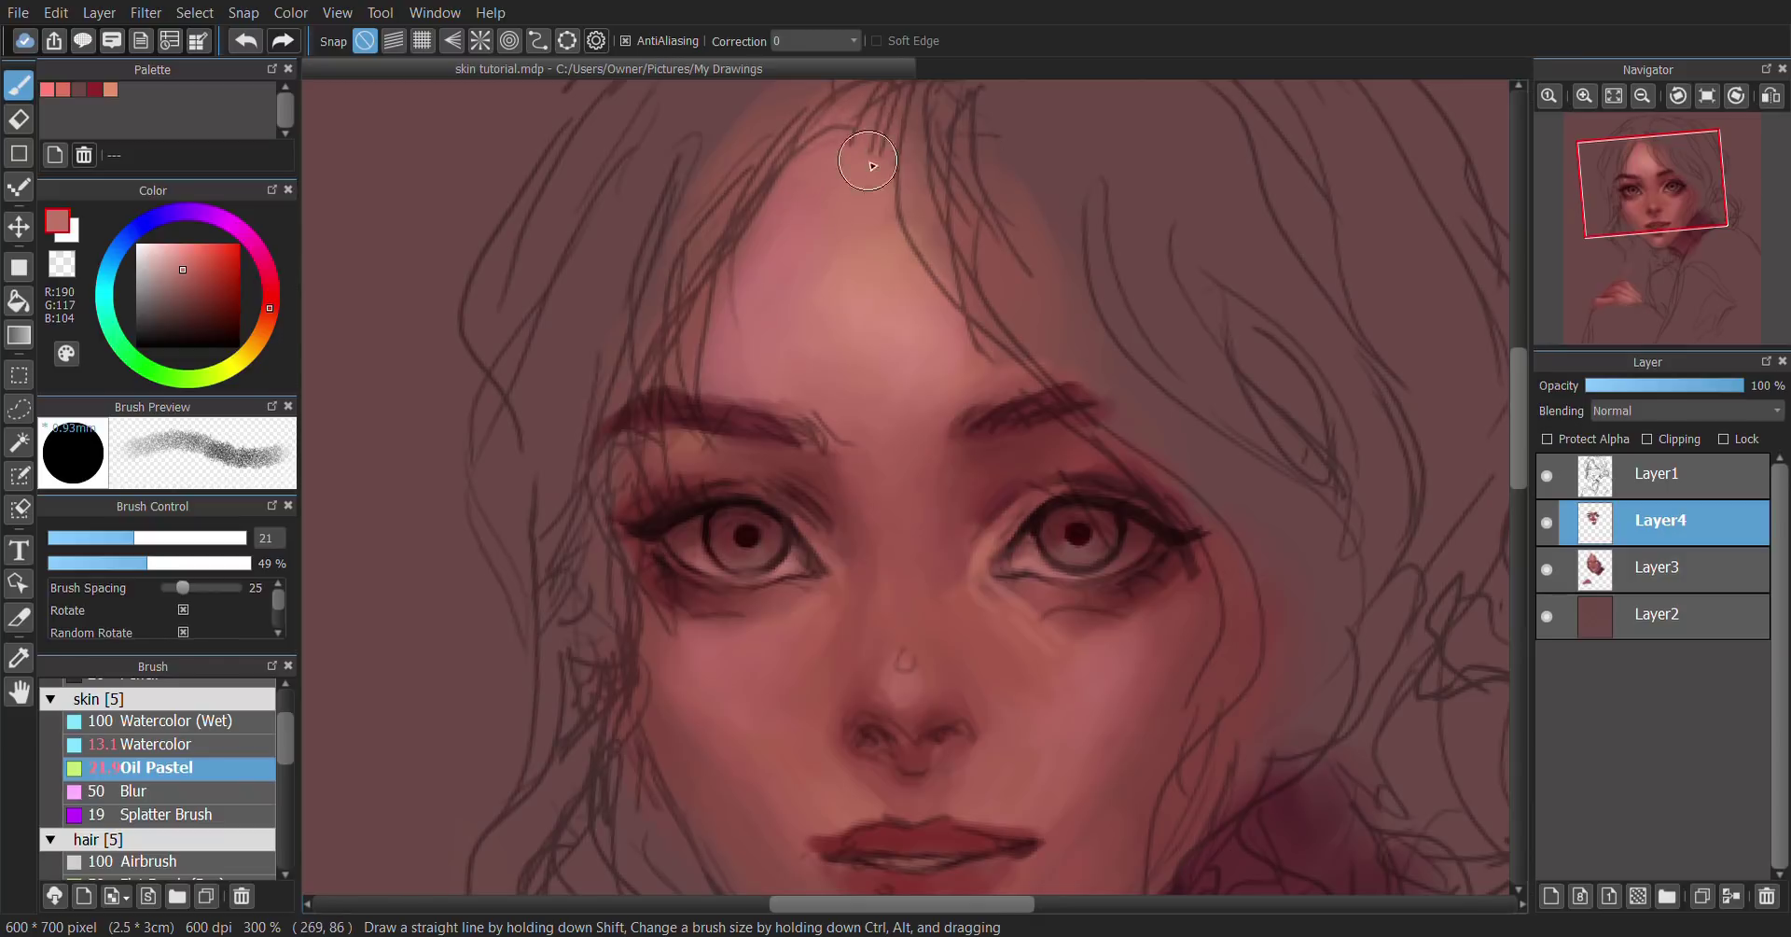
pyautogui.keyDown('alt'); pyautogui.click(727, 338); pyautogui.keyUp('alt')
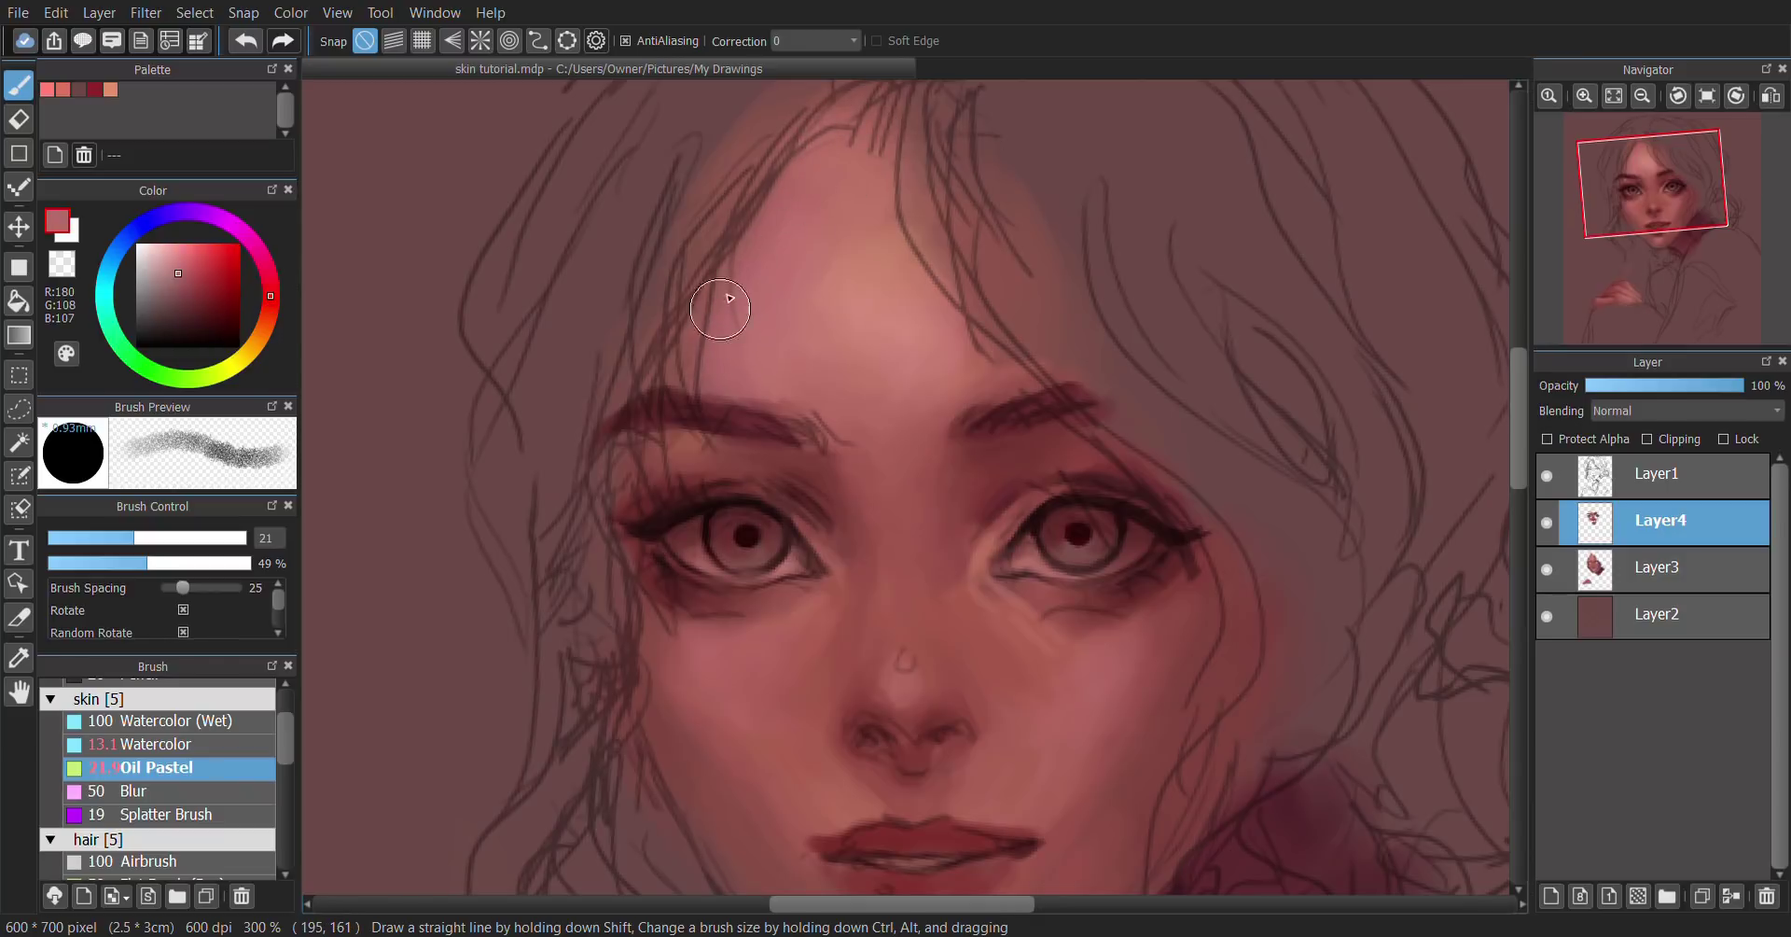
pyautogui.keyDown('alt'); pyautogui.click(905, 233); pyautogui.keyUp('alt')
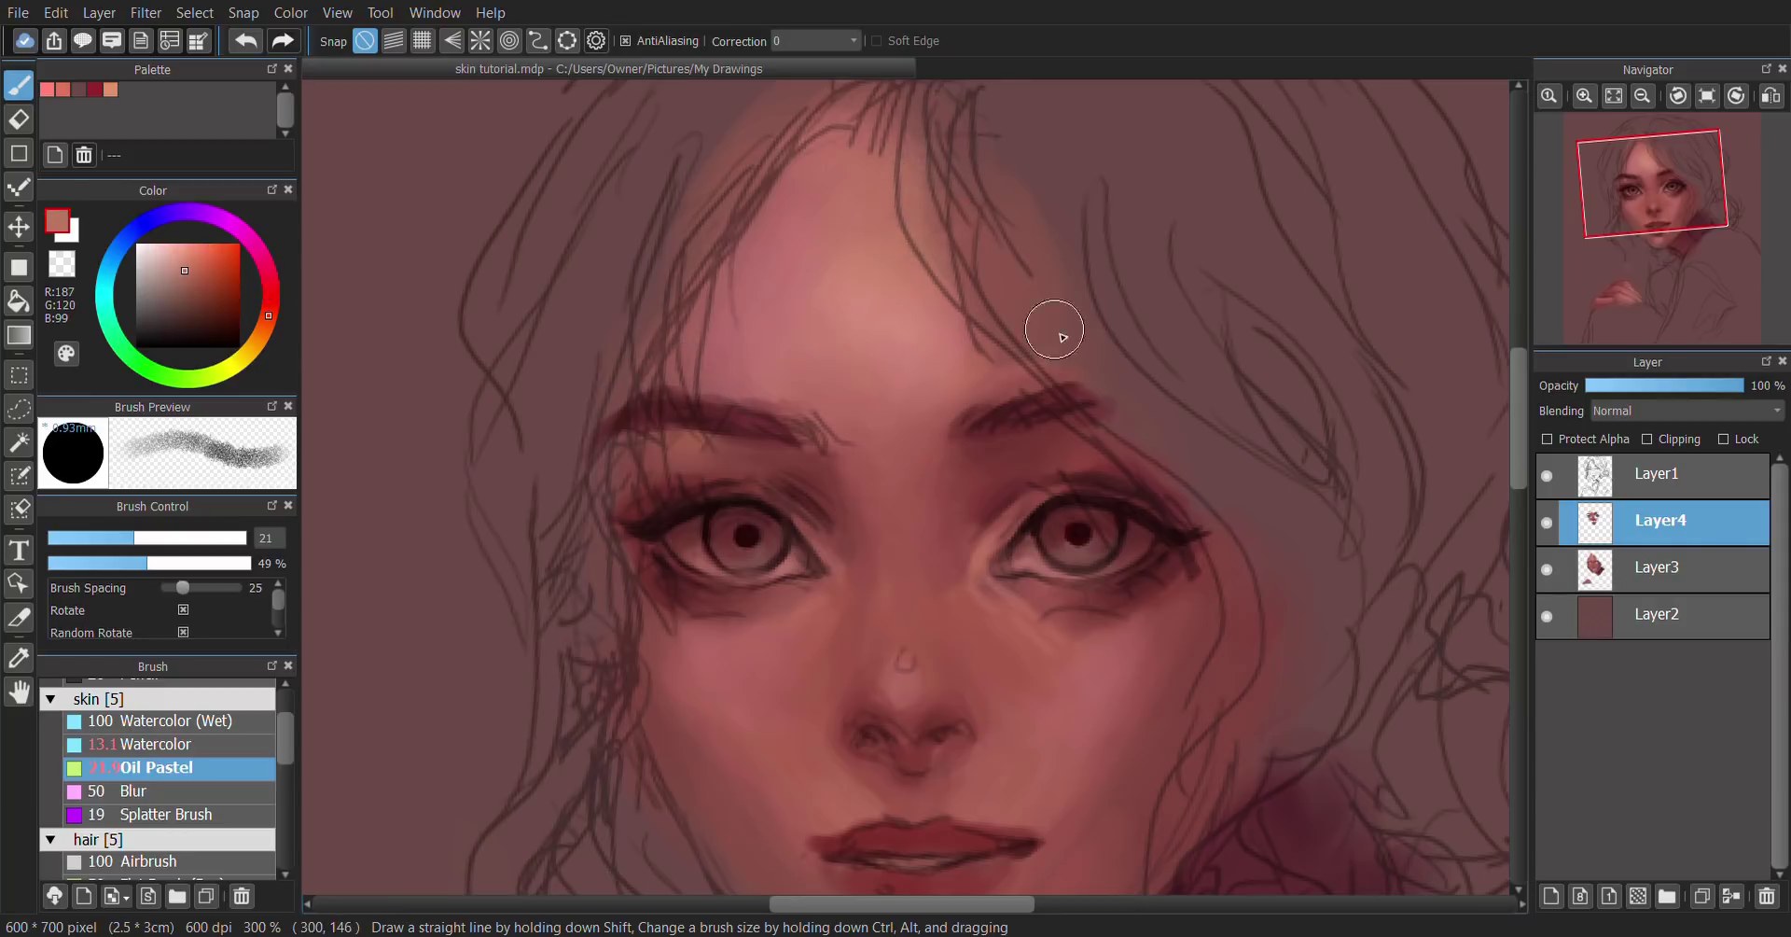
pyautogui.keyDown('alt'); pyautogui.click(1003, 378); pyautogui.keyUp('alt')
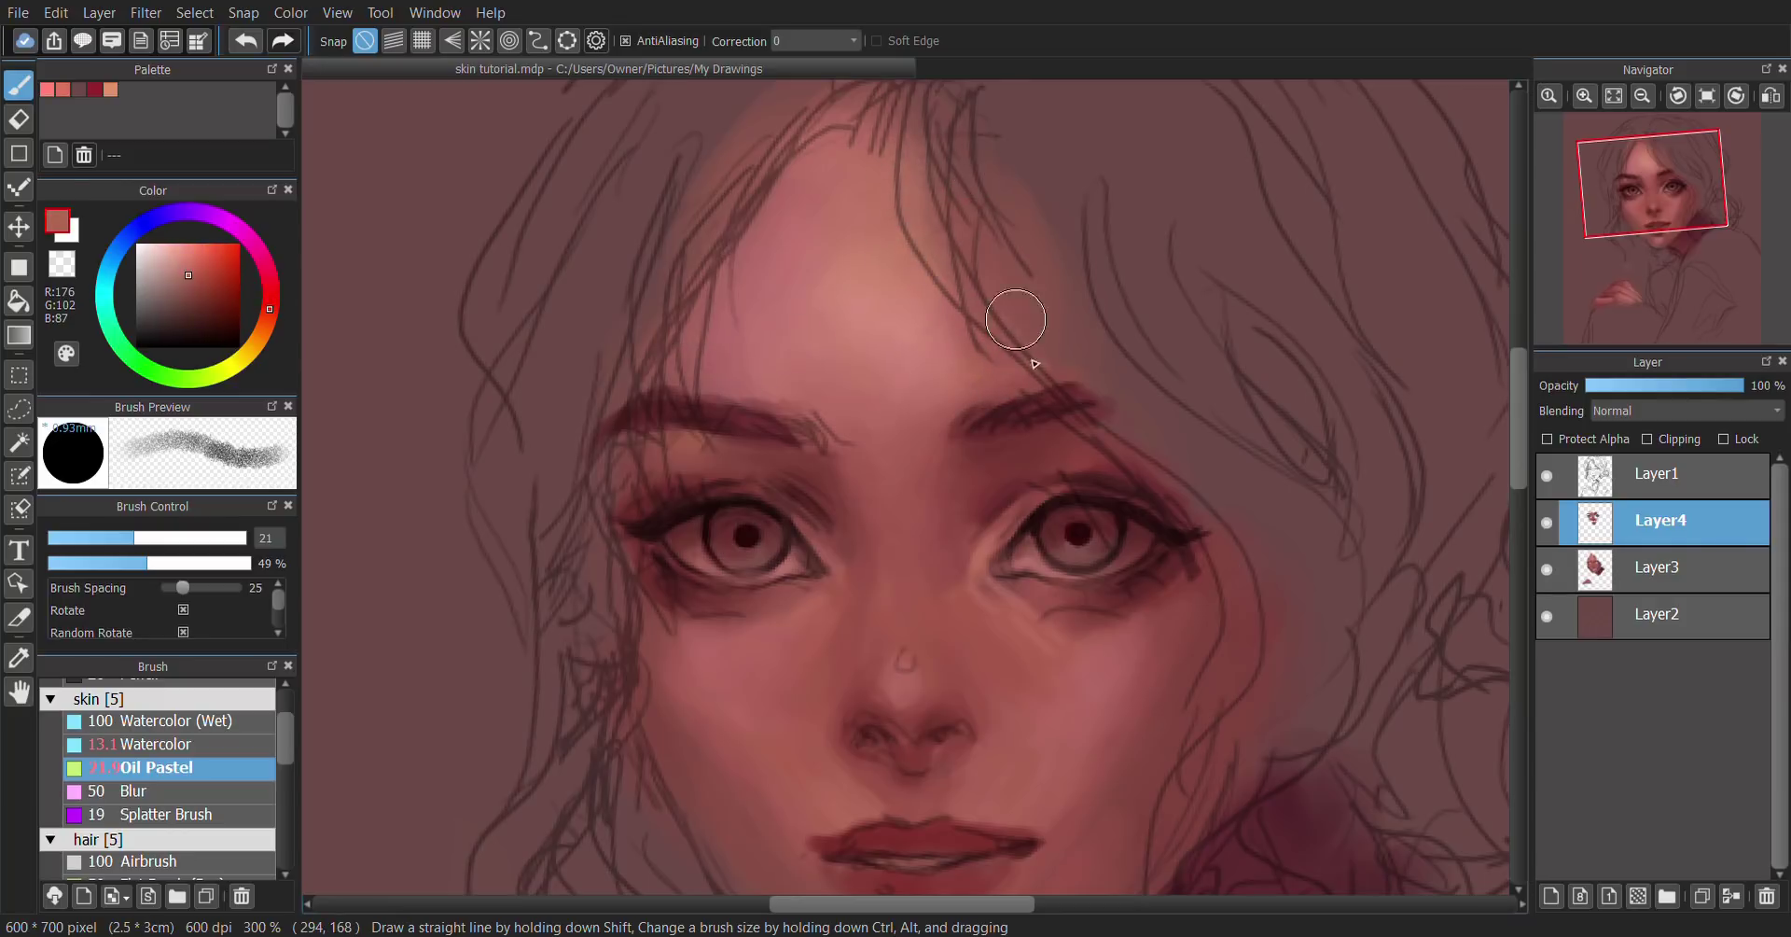
# Step: Smooth the skin beside the nose and above the upper lip with sampled tones RGB 176, 100, 91, 173, 98, 86 and 164, 89, 78
pyautogui.moveTo(1046, 624); pyautogui.dragTo(1059, 383)
pyautogui.keyDown('alt'); pyautogui.click(779, 438); pyautogui.keyUp('alt')
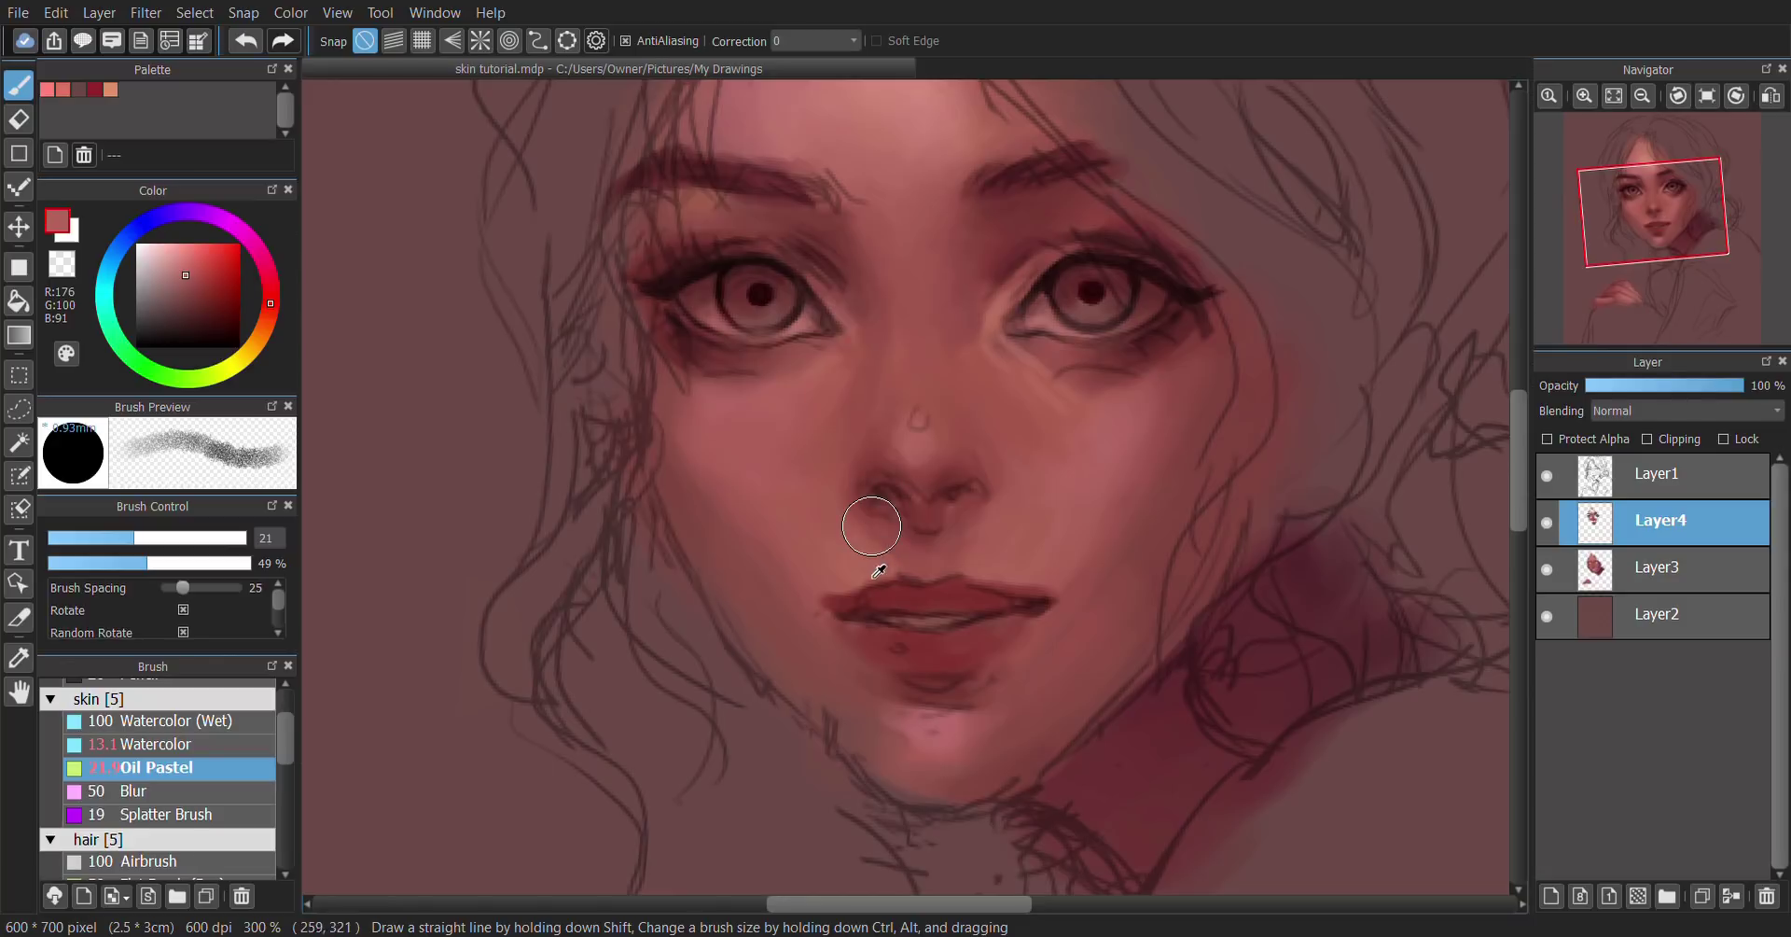
pyautogui.keyDown('alt'); pyautogui.click(858, 545); pyautogui.keyUp('alt')
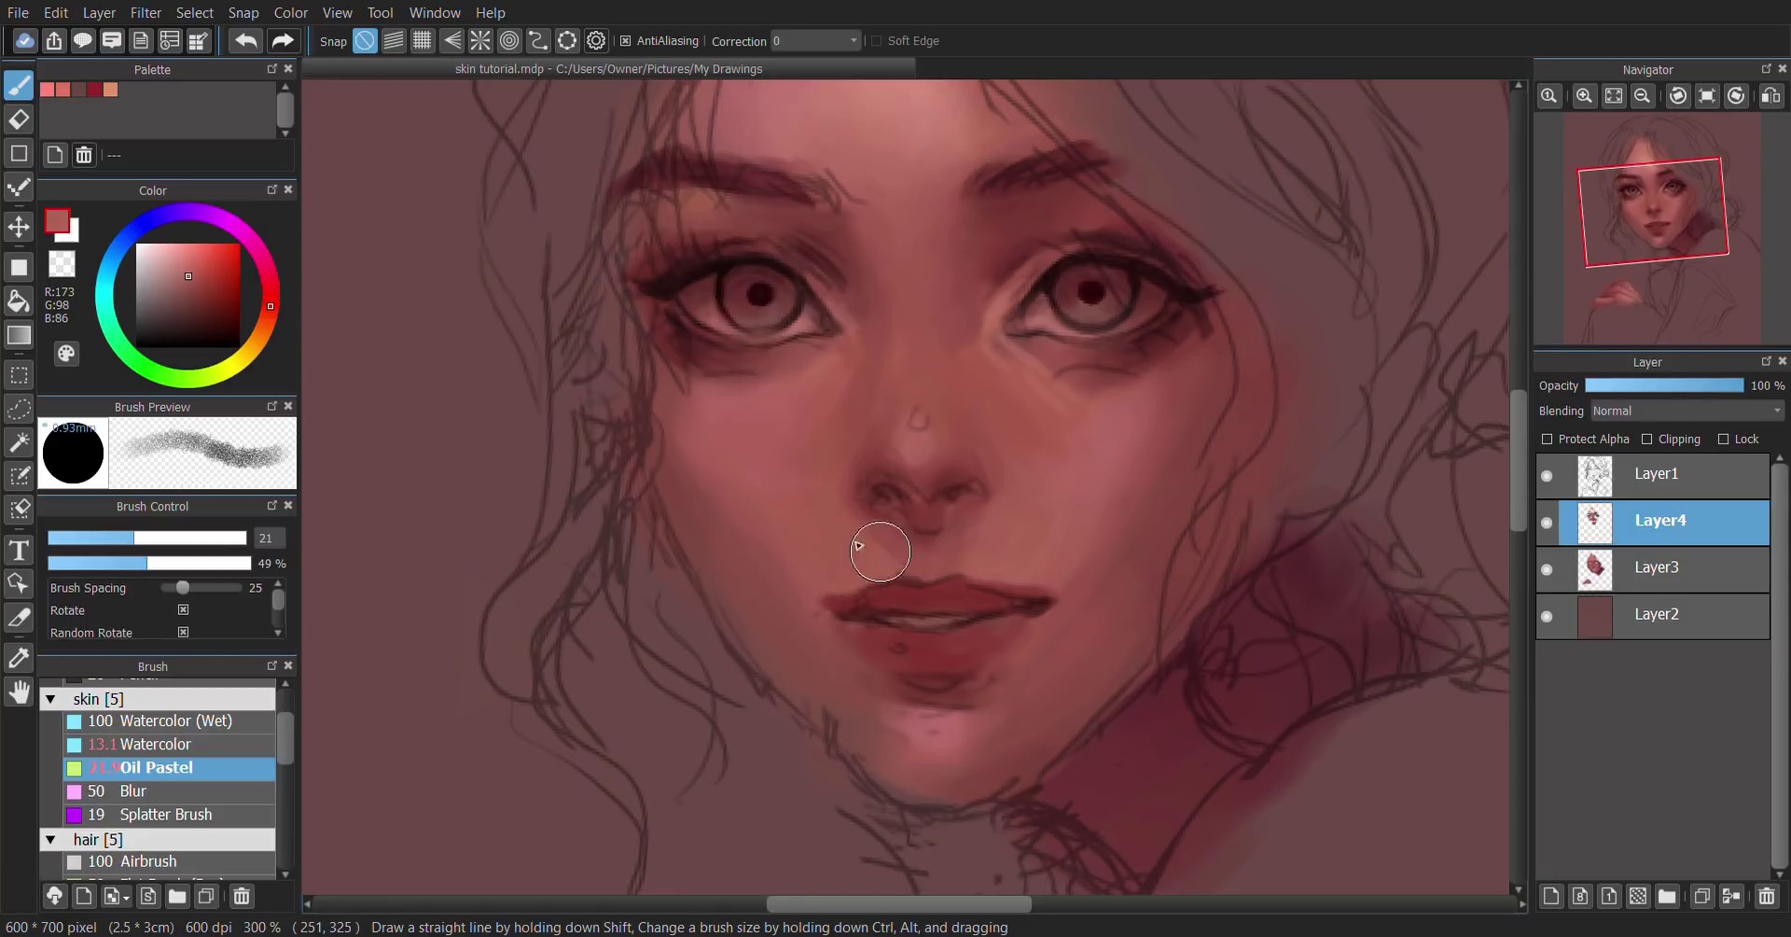
pyautogui.keyDown('alt'); pyautogui.click(813, 571); pyautogui.keyUp('alt')
# Step: Blend the skin on both cheeks with sampled pinks, RGB 173, 97, 88 and 175, 98, 89
pyautogui.scroll(-2, 732, 507)
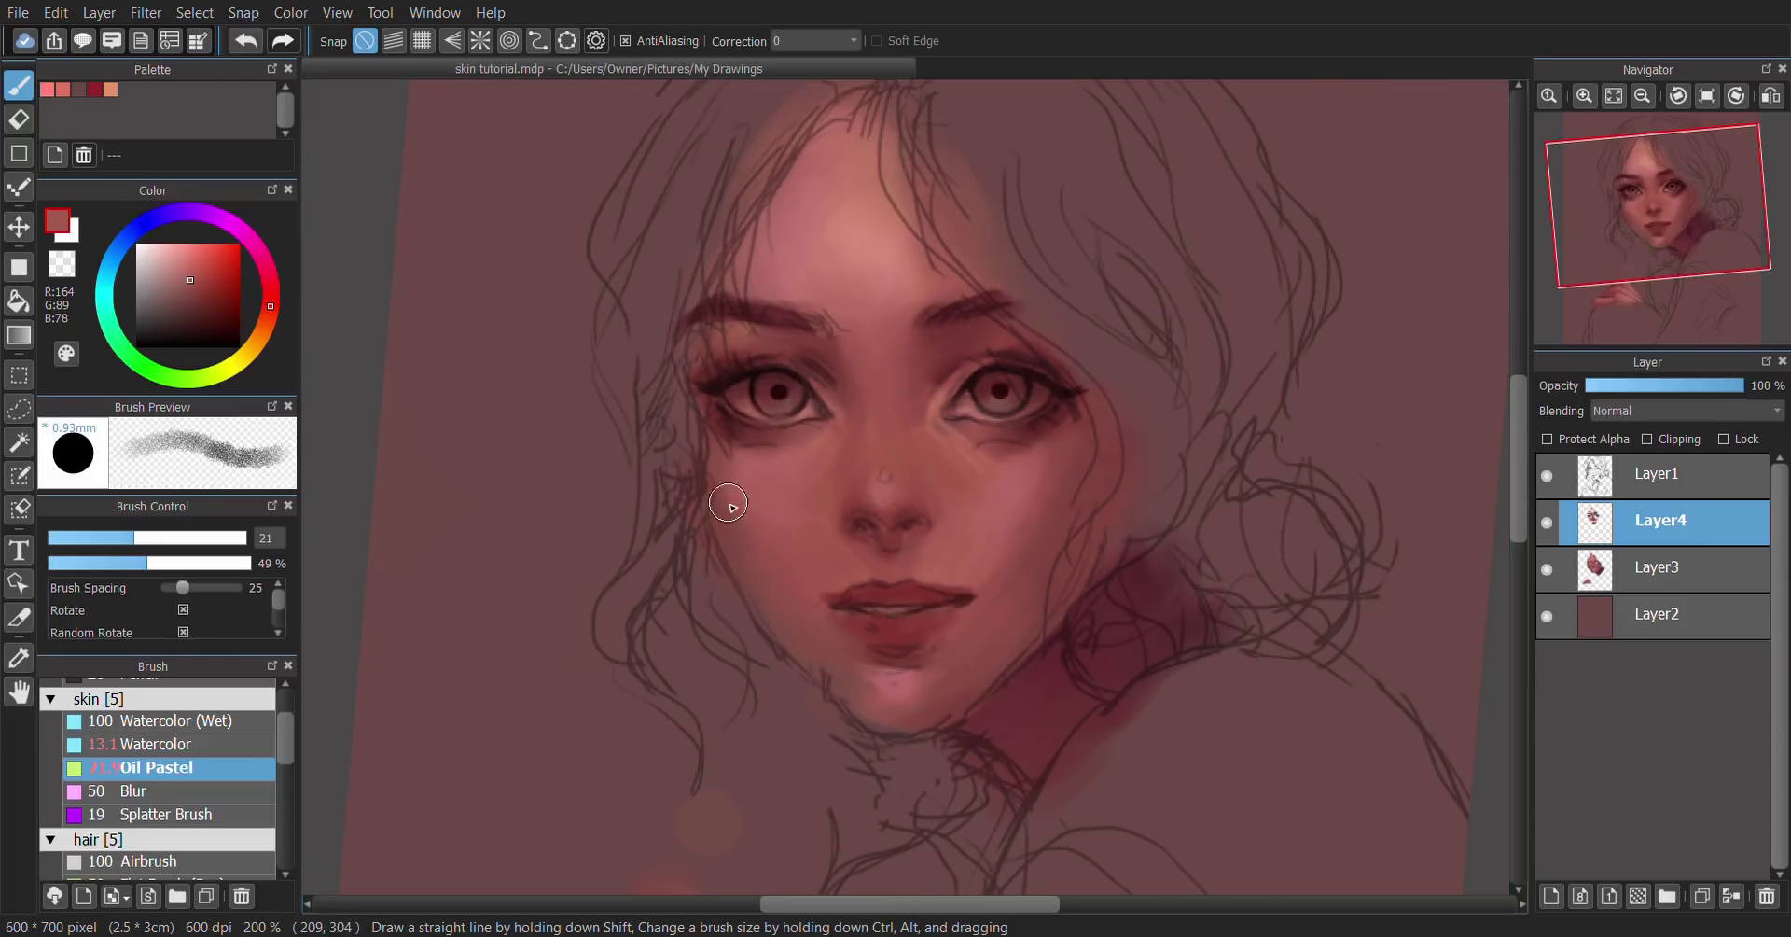
pyautogui.scroll(-2, 1052, 544)
pyautogui.hscroll(1, 1052, 544)
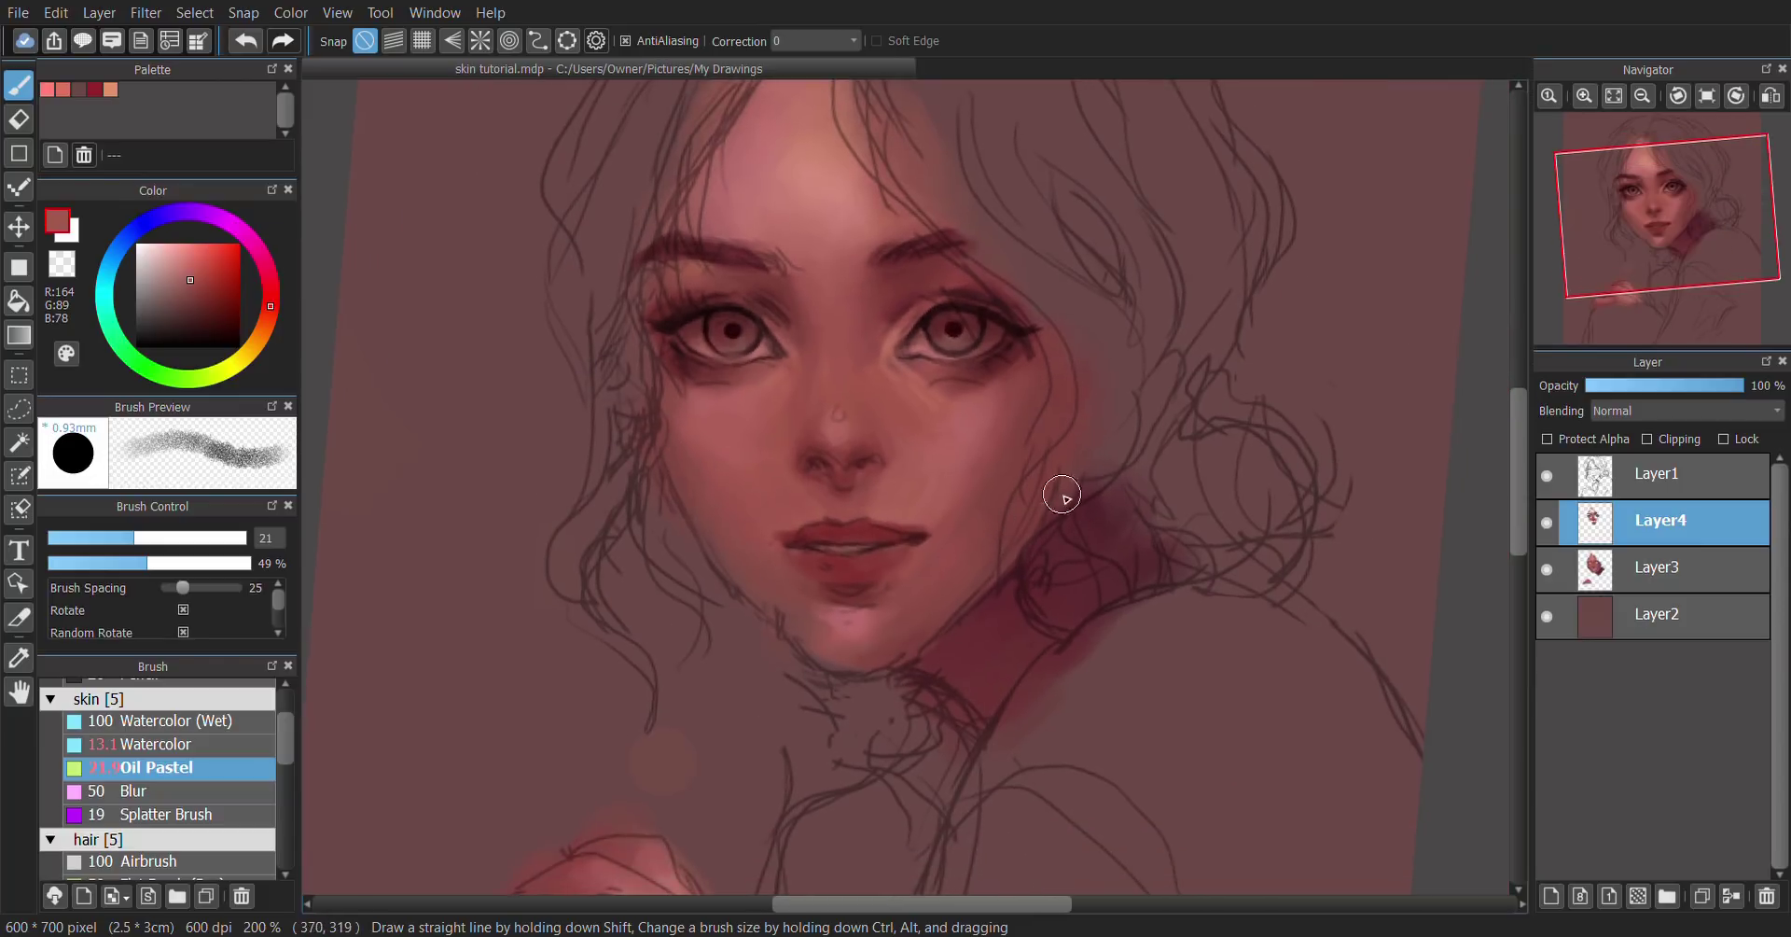
pyautogui.scroll(1, 1090, 400)
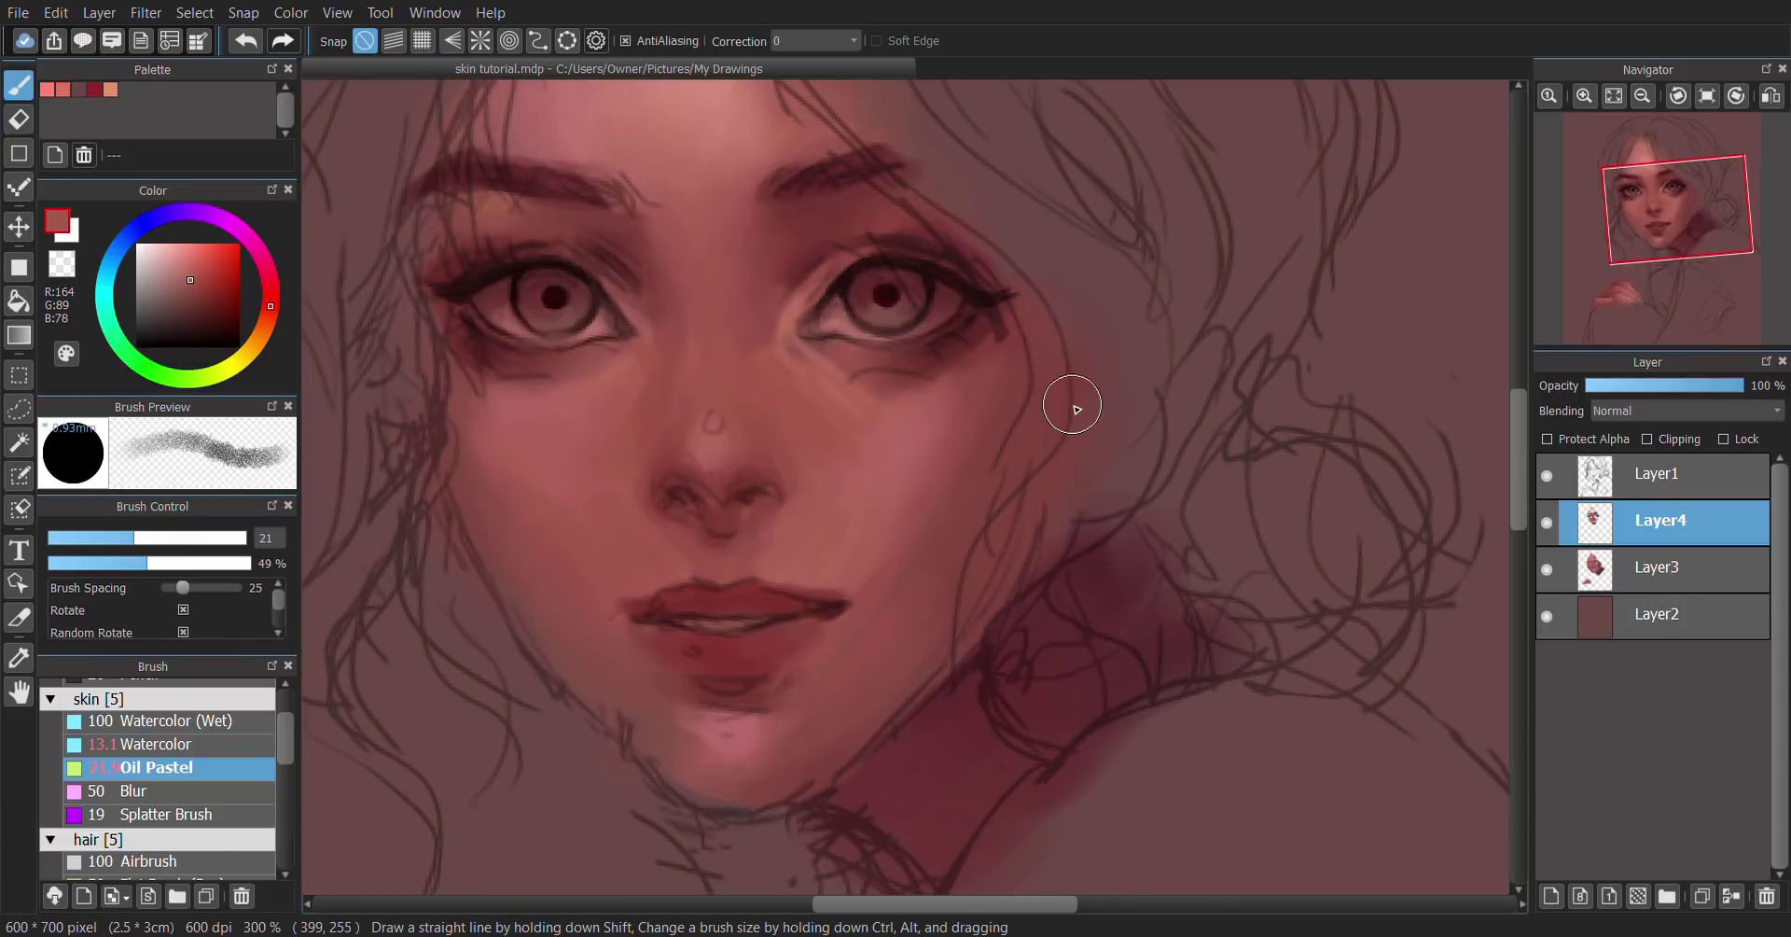
pyautogui.keyDown('alt'); pyautogui.click(528, 463); pyautogui.keyUp('alt')
pyautogui.scroll(-2, 954, 532)
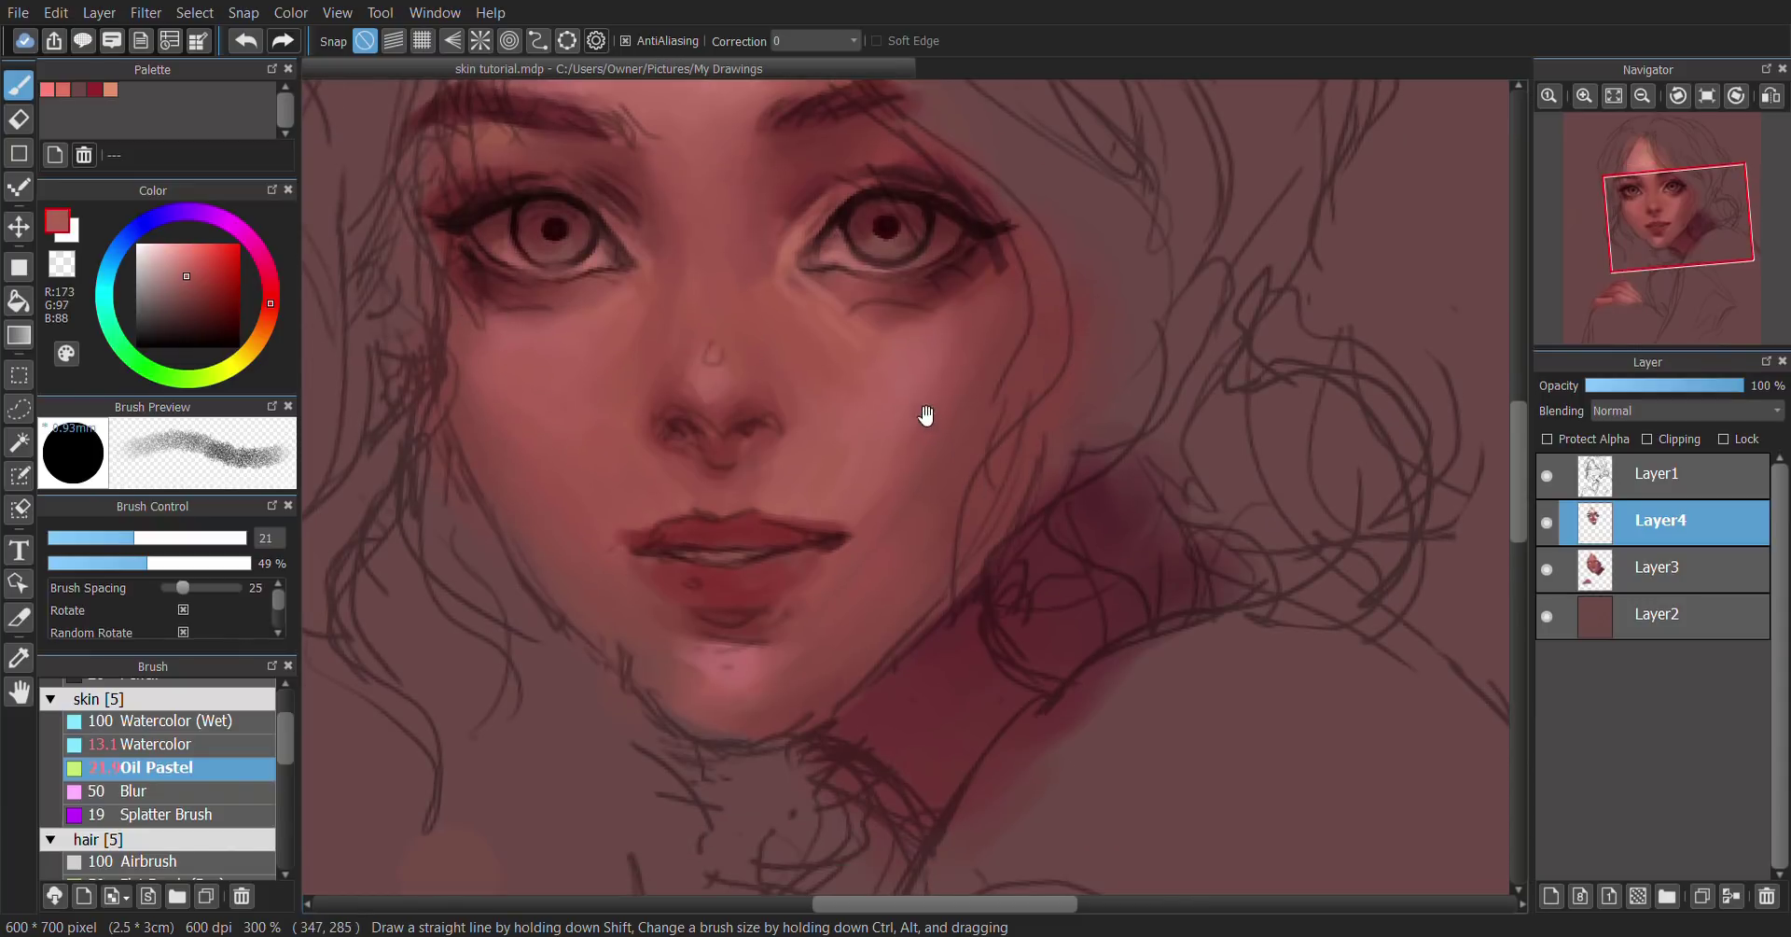
pyautogui.keyDown('alt'); pyautogui.click(898, 465); pyautogui.keyUp('alt')
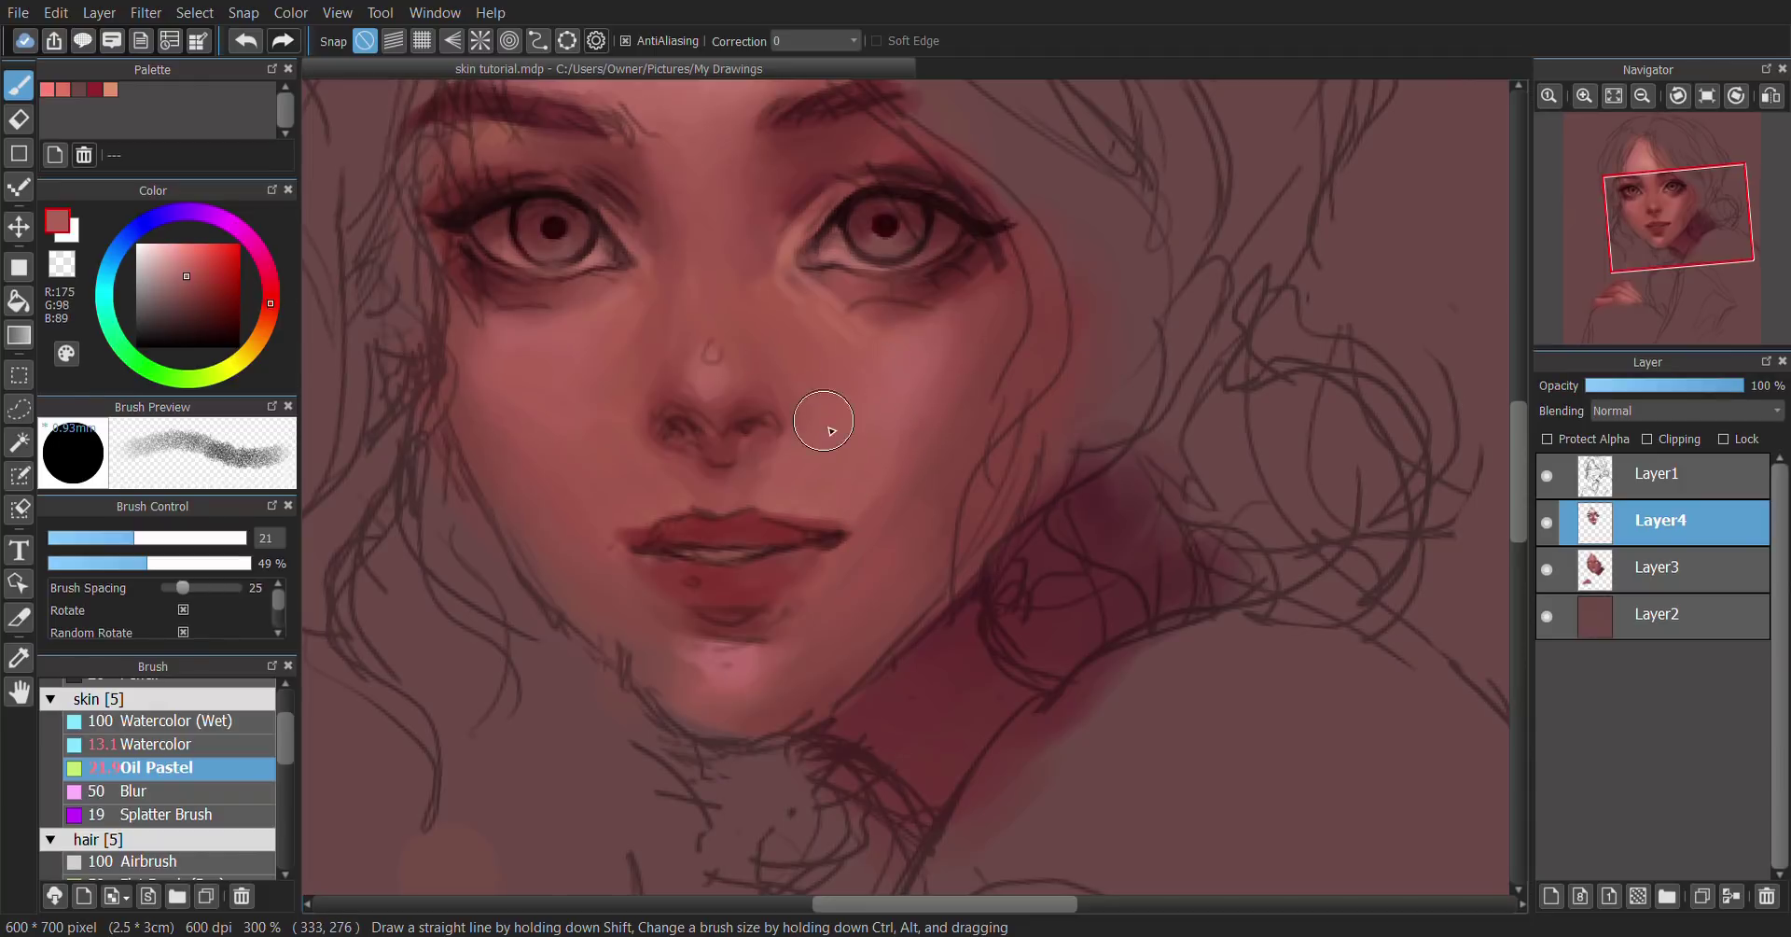
# Step: Shade the outer cheek below the right-hand eye with sampled tones, including the reddish brown RGB 137, 72, 67
pyautogui.keyDown('alt'); pyautogui.click(919, 339); pyautogui.keyUp('alt')
pyautogui.keyDown('alt'); pyautogui.click(944, 387); pyautogui.keyUp('alt')
pyautogui.keyDown('alt'); pyautogui.click(928, 336); pyautogui.keyUp('alt')
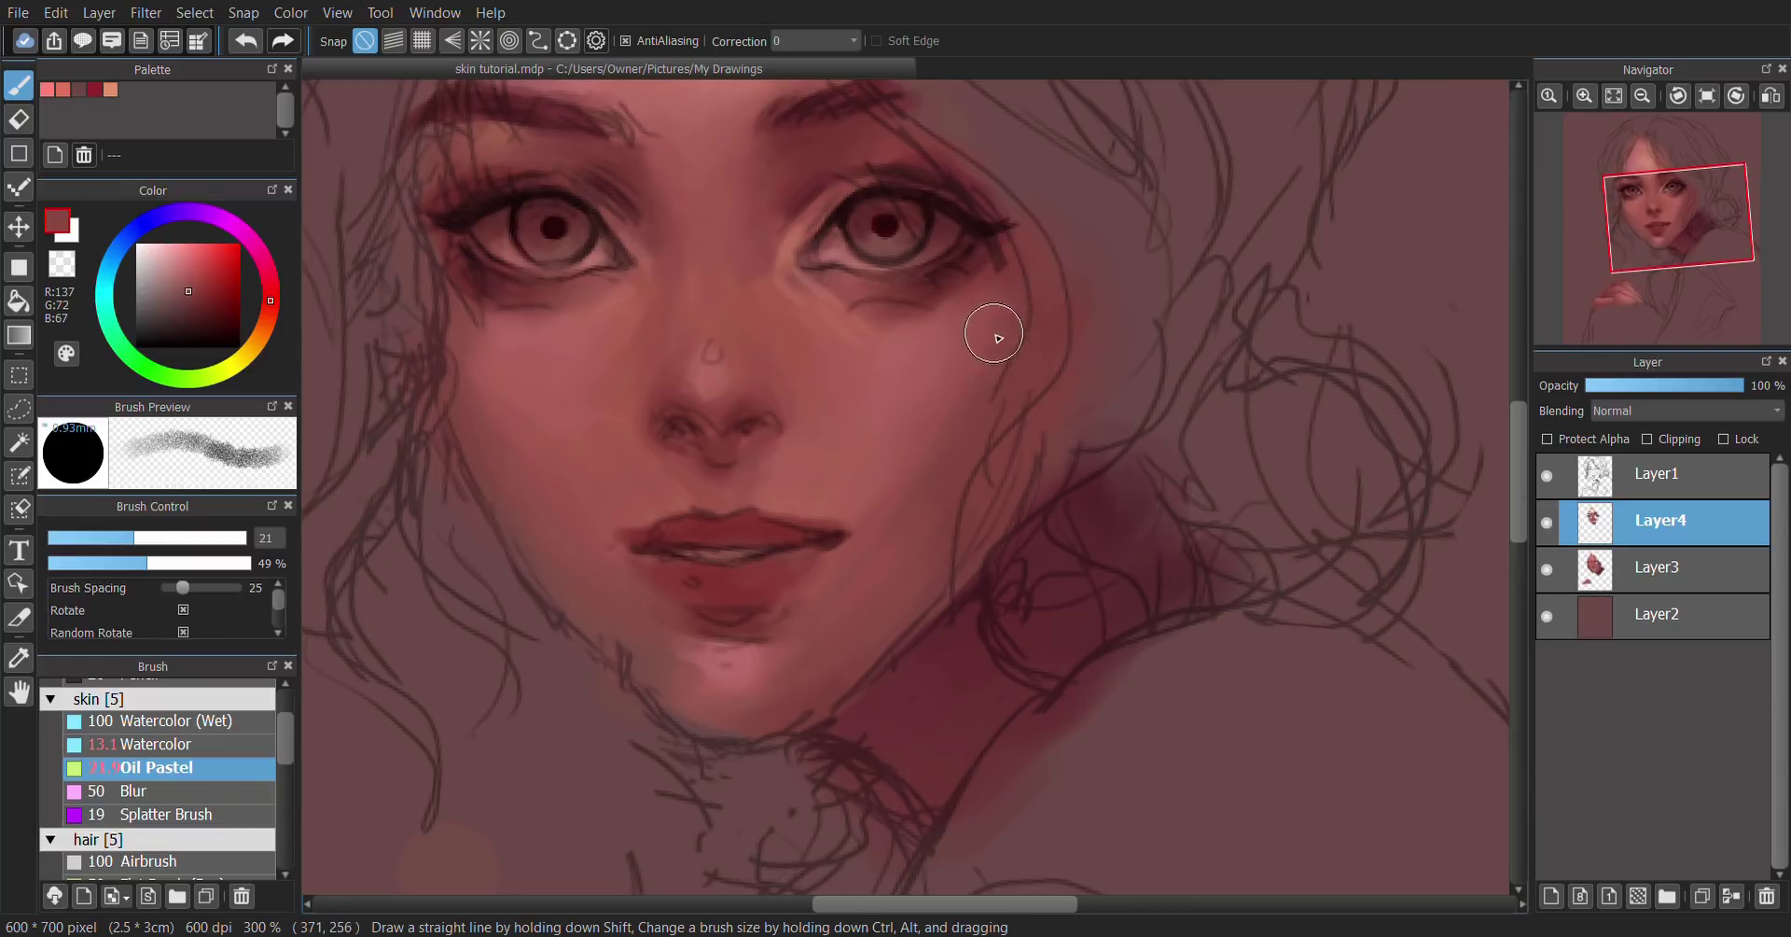
# Step: Soften the right-hand cheek from the mouth to the jaw with sampled skin tones, including RGB 166, 92, 82
pyautogui.keyDown('alt'); pyautogui.click(922, 475); pyautogui.keyUp('alt')
pyautogui.keyDown('alt'); pyautogui.click(923, 473); pyautogui.keyUp('alt')
pyautogui.keyDown('alt'); pyautogui.click(859, 482); pyautogui.keyUp('alt')
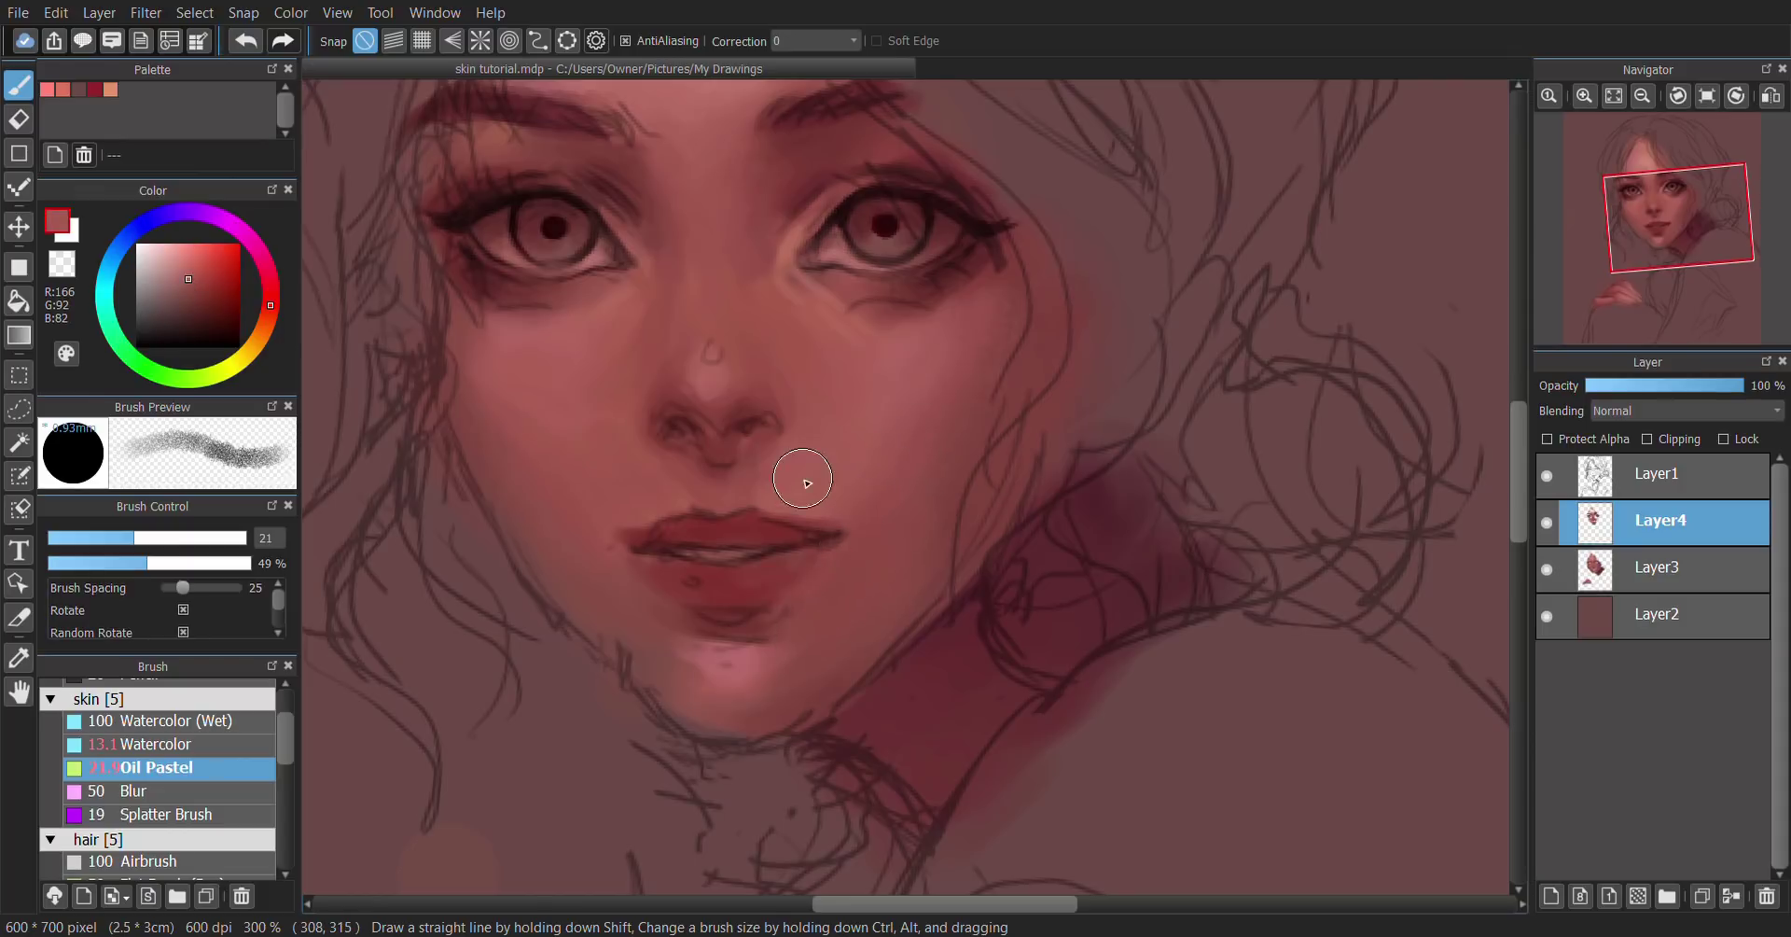
pyautogui.keyDown('alt'); pyautogui.click(931, 409); pyautogui.keyUp('alt')
pyautogui.keyDown('alt'); pyautogui.click(948, 504); pyautogui.keyUp('alt')
# Step: Rework the chin and the skin below the lower lip with sampled tones, including RGB 124, 66, 61, 155, 88, 81 and 177, 102, 103
pyautogui.keyDown('alt'); pyautogui.click(760, 686); pyautogui.keyUp('alt')
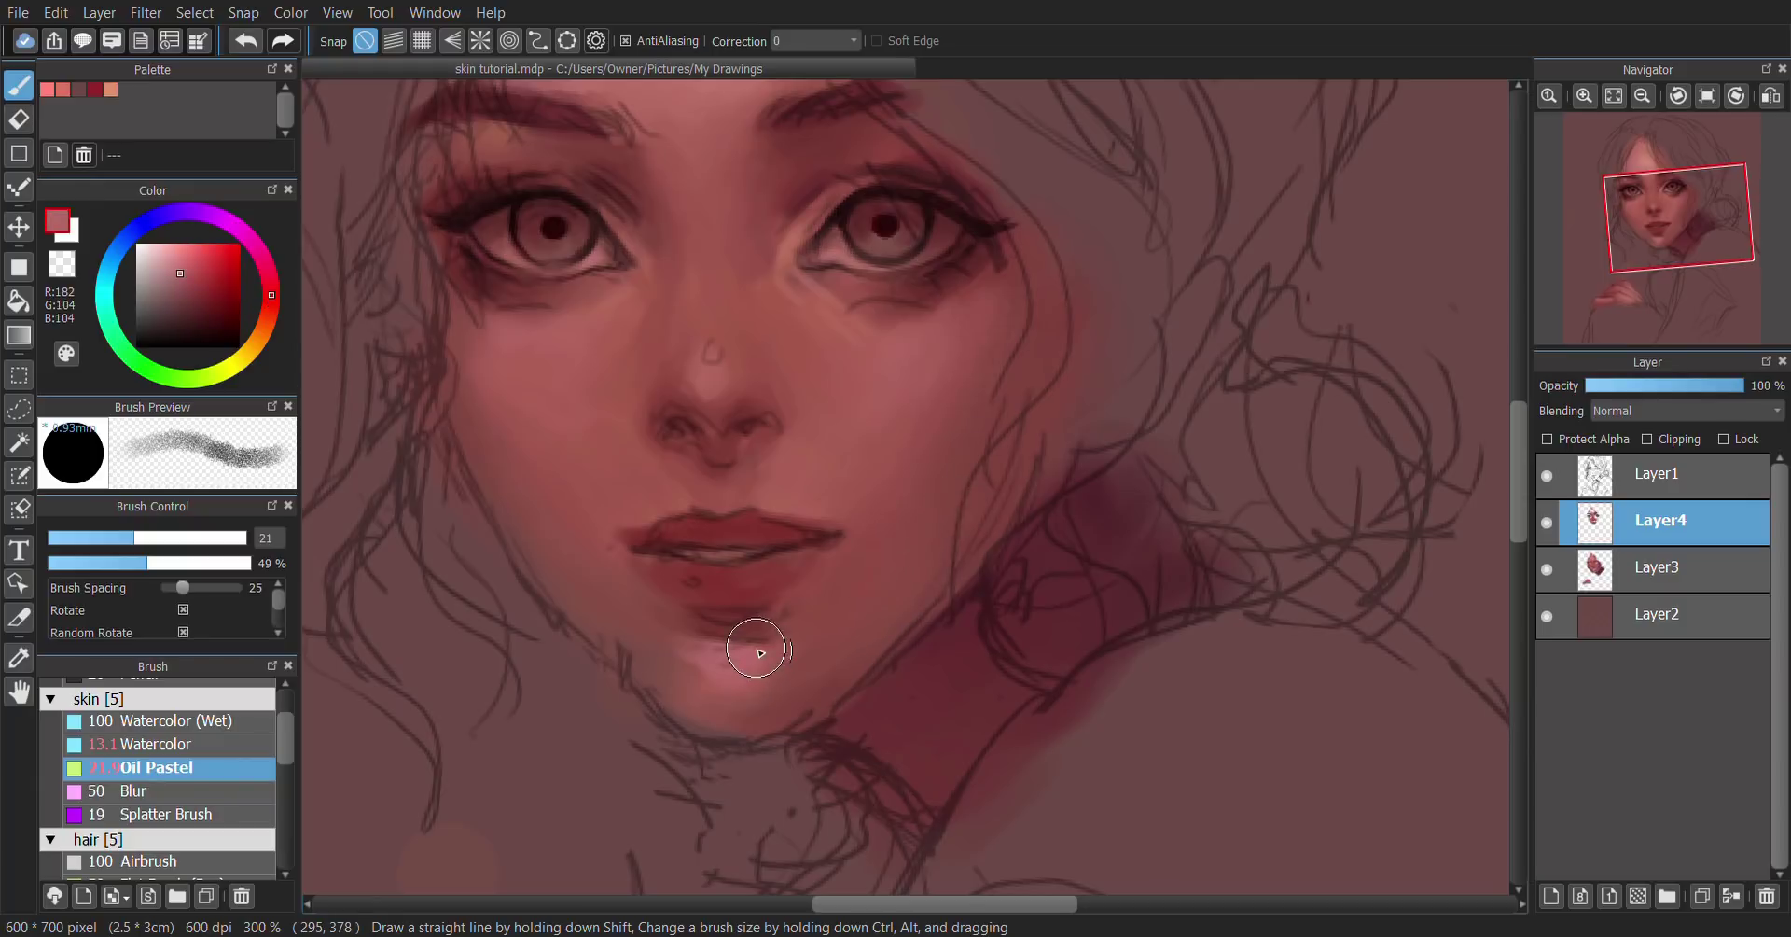
pyautogui.keyDown('alt'); pyautogui.click(759, 701); pyautogui.keyUp('alt')
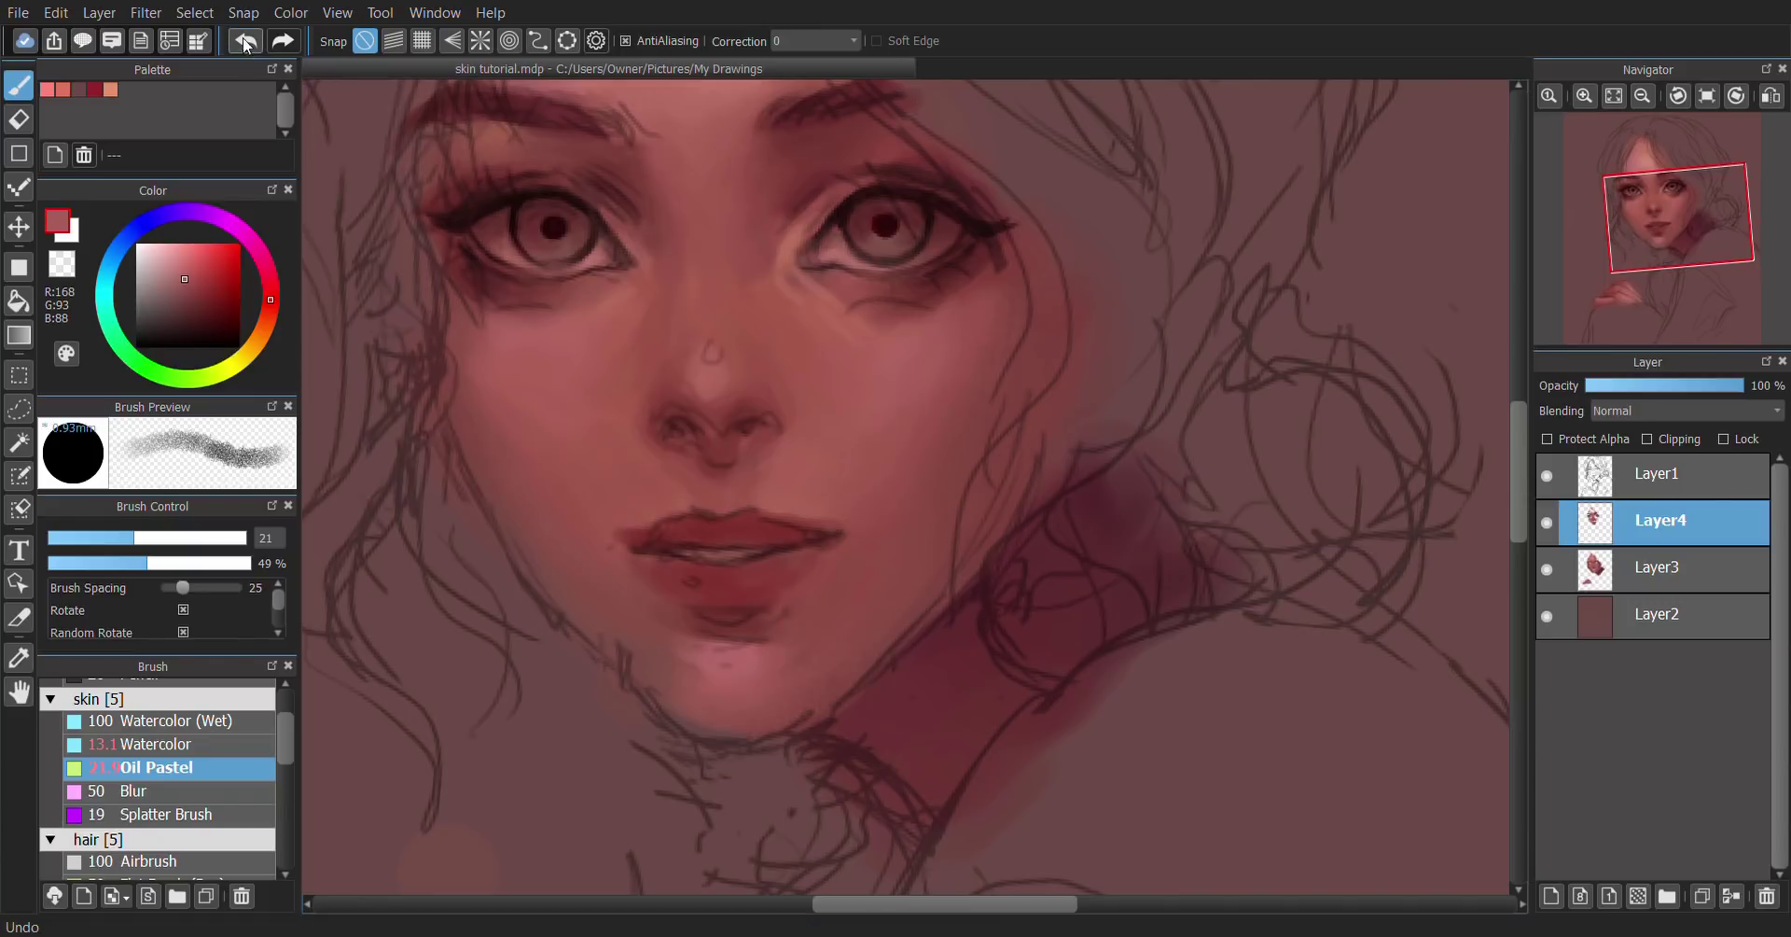
pyautogui.keyDown('alt'); pyautogui.click(845, 650); pyautogui.keyUp('alt')
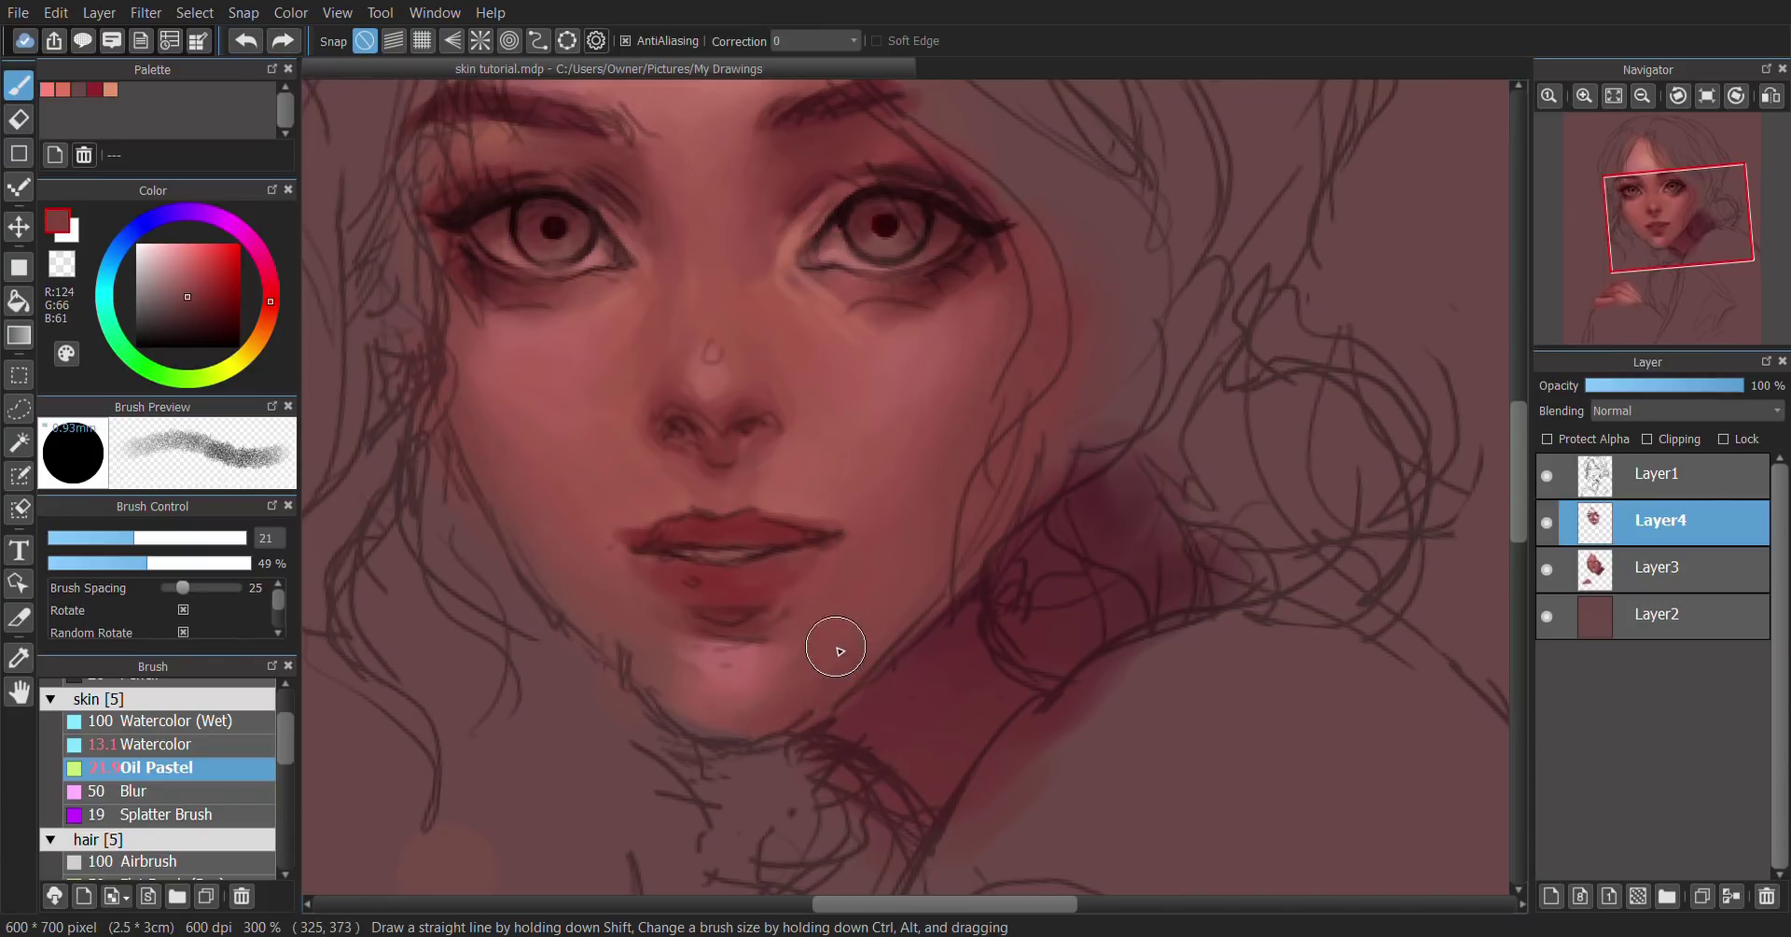
pyautogui.keyDown('alt'); pyautogui.click(684, 679); pyautogui.keyUp('alt')
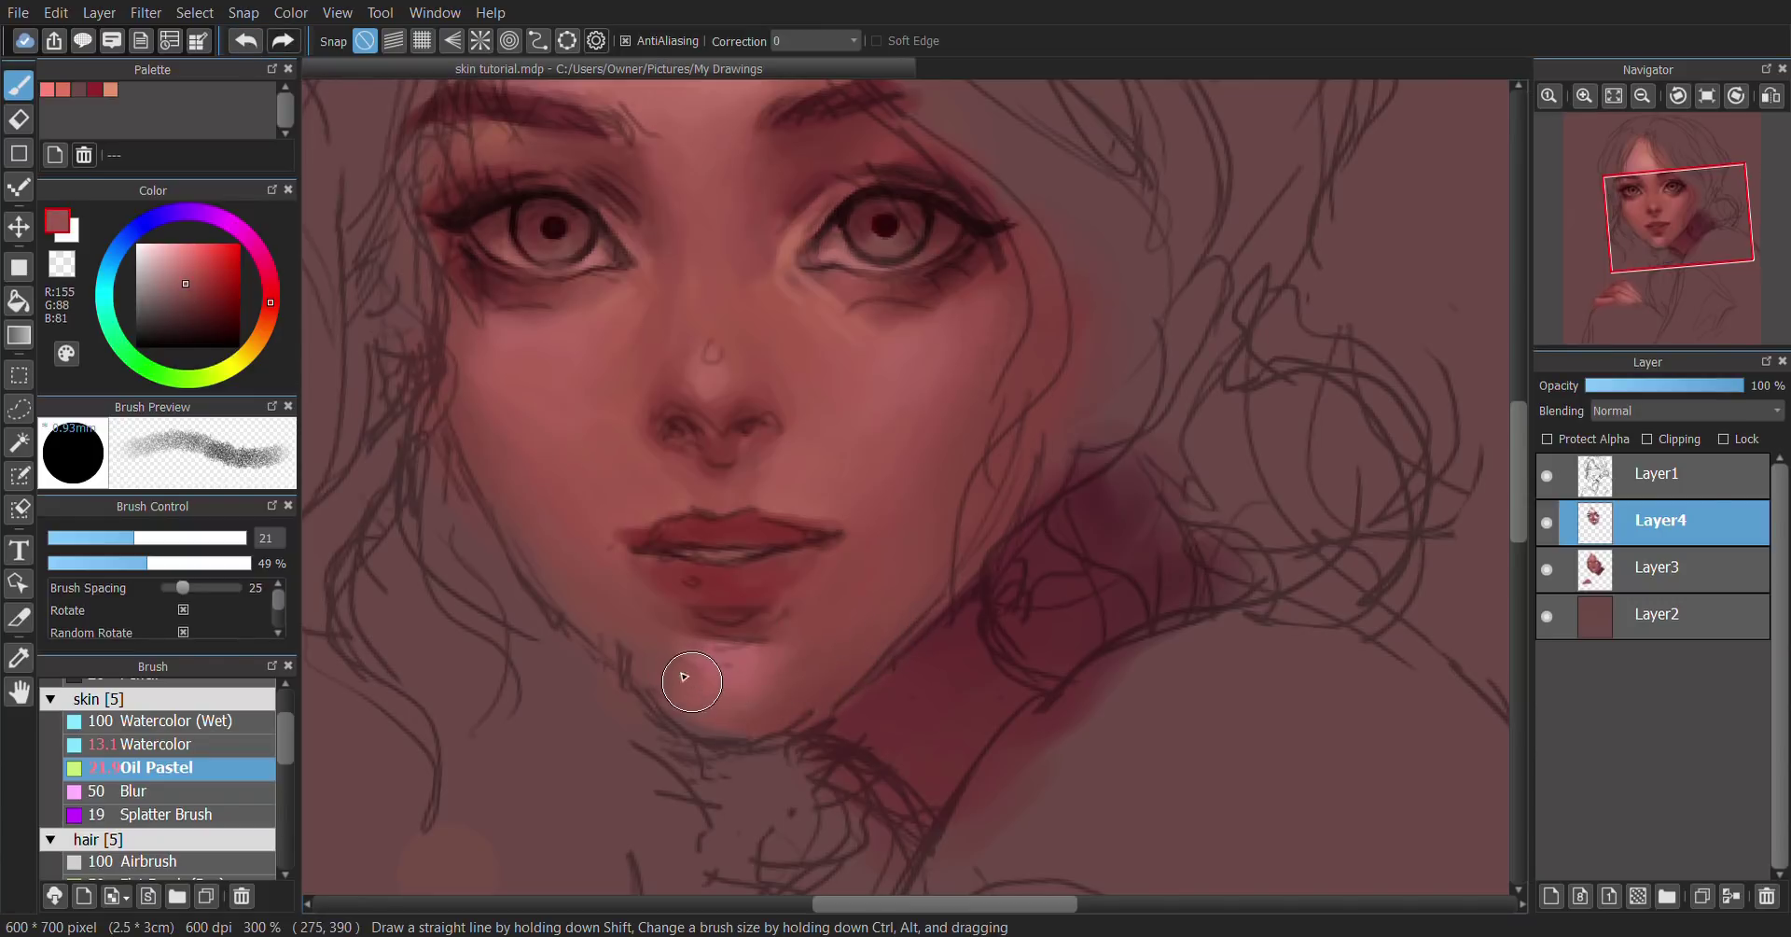
pyautogui.keyDown('alt'); pyautogui.click(711, 668); pyautogui.keyUp('alt')
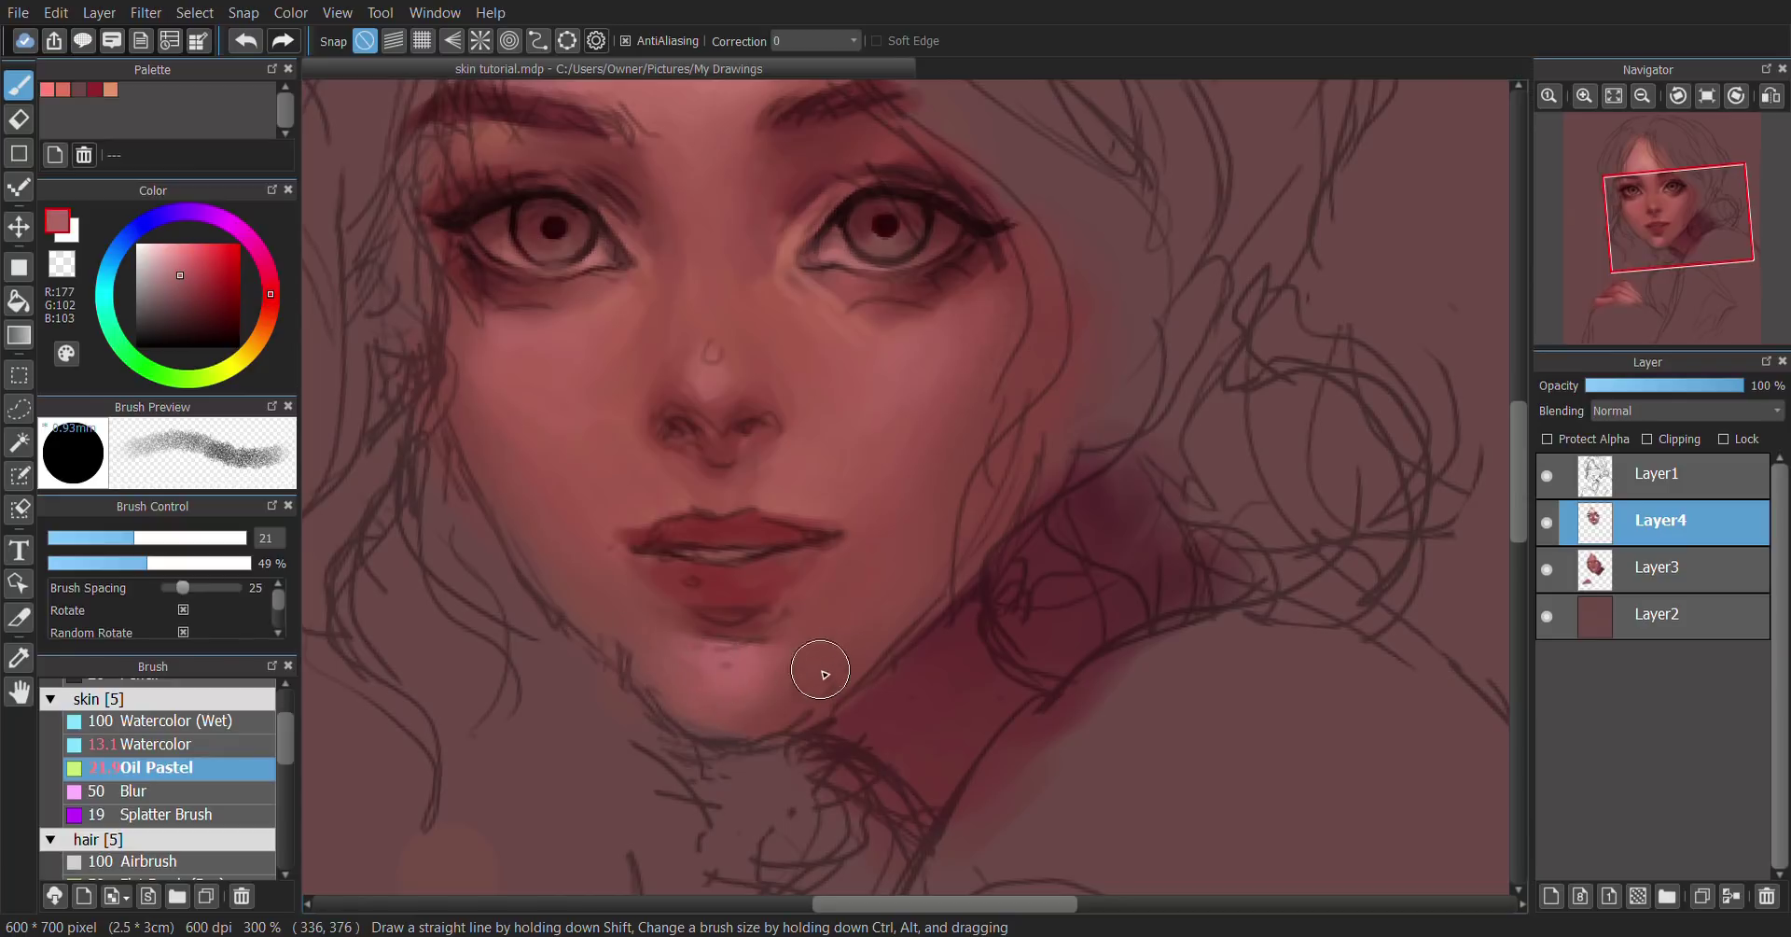
# Step: Blend the cheek and the nose bridge with Oil Pastel at size 13.3 and sampled tones, including RGB 162, 88, 75 and 155, 81, 71
pyautogui.moveTo(1002, 459); pyautogui.dragTo(998, 591)
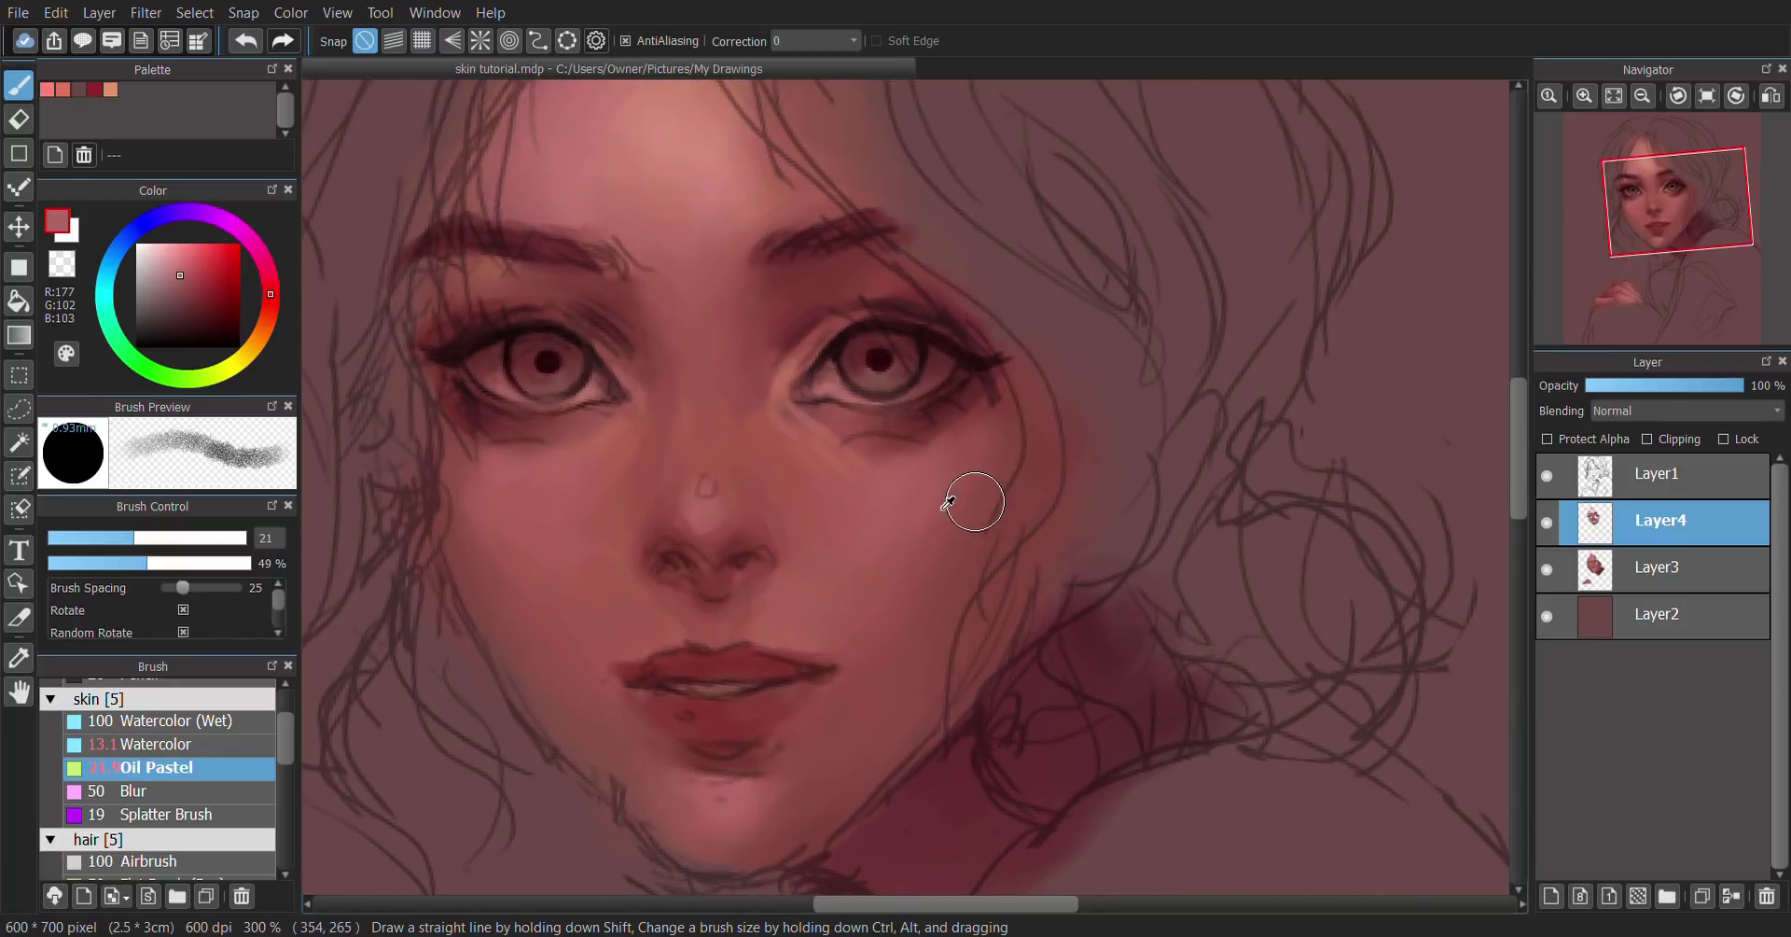
pyautogui.keyDown('alt'); pyautogui.click(956, 485); pyautogui.keyUp('alt')
pyautogui.moveTo(803, 453)
pyautogui.mouseDown()
pyautogui.moveTo(843, 420)
pyautogui.moveTo(593, 411)
pyautogui.moveTo(512, 432)
pyautogui.mouseUp()
pyautogui.keyDown('alt'); pyautogui.click(738, 427); pyautogui.keyUp('alt')
pyautogui.keyDown('alt'); pyautogui.click(739, 426); pyautogui.keyUp('alt')
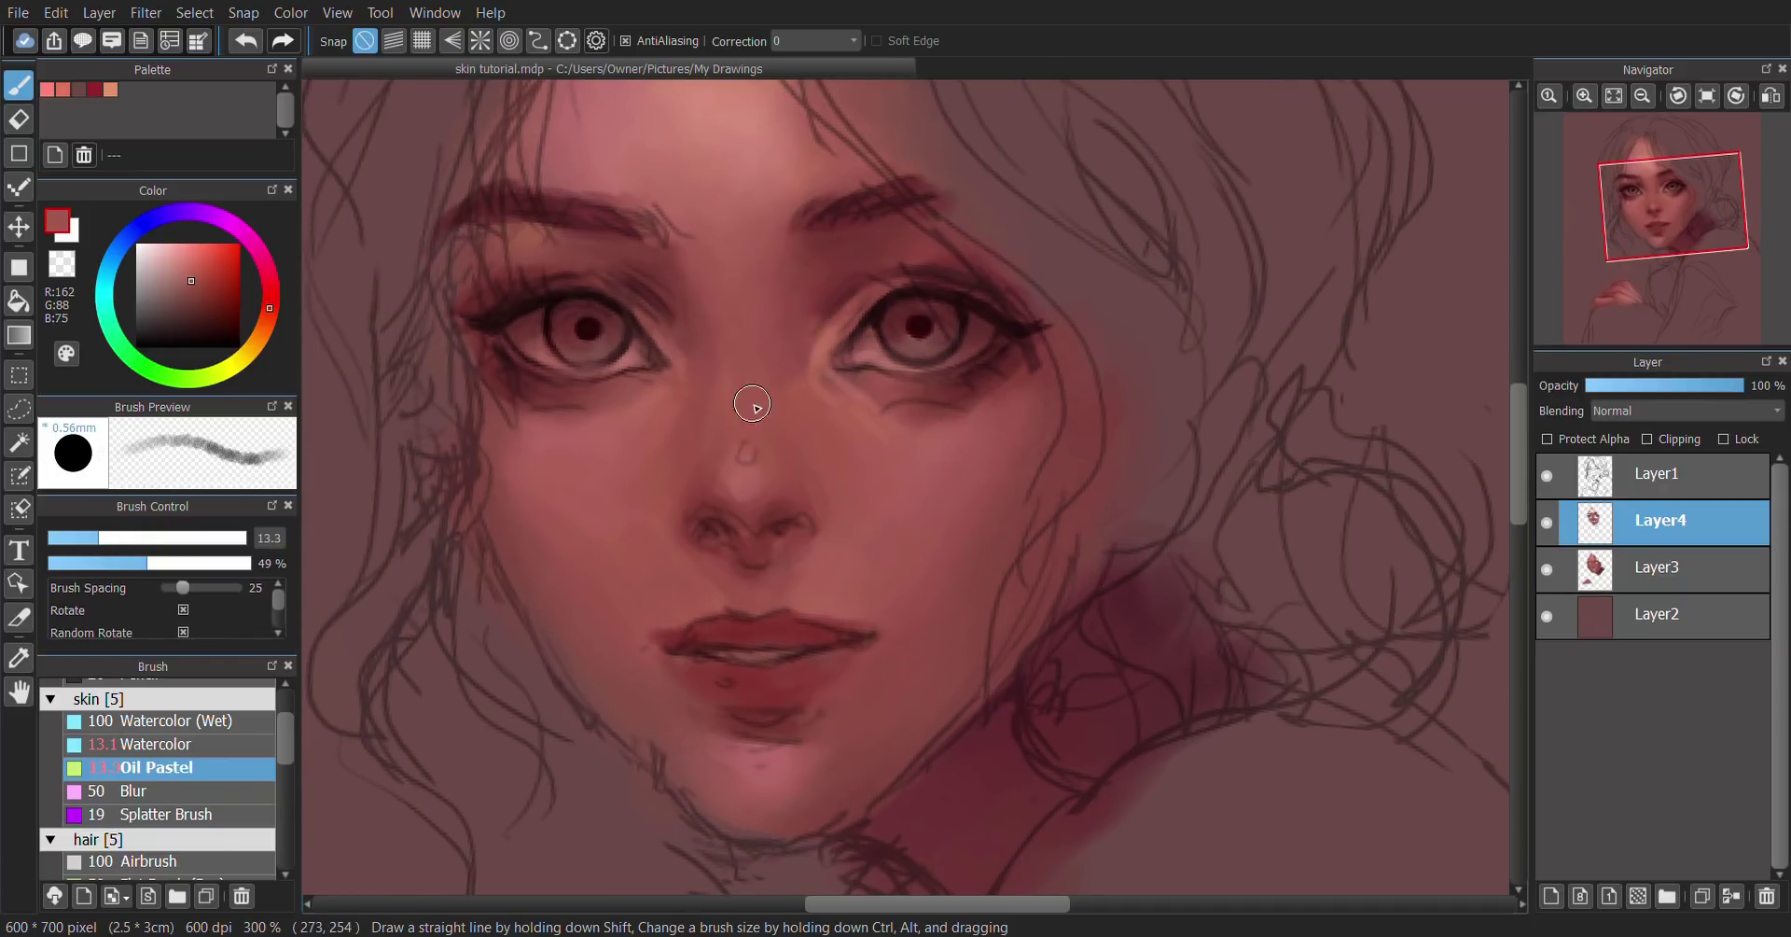
pyautogui.keyDown('alt'); pyautogui.click(702, 463); pyautogui.keyUp('alt')
pyautogui.keyDown('alt'); pyautogui.click(724, 459); pyautogui.keyUp('alt')
# Step: Check the face in a mirrored view and even out the skin beside the nose with sampled tones, including RGB 163, 88, 76
pyautogui.press('h')
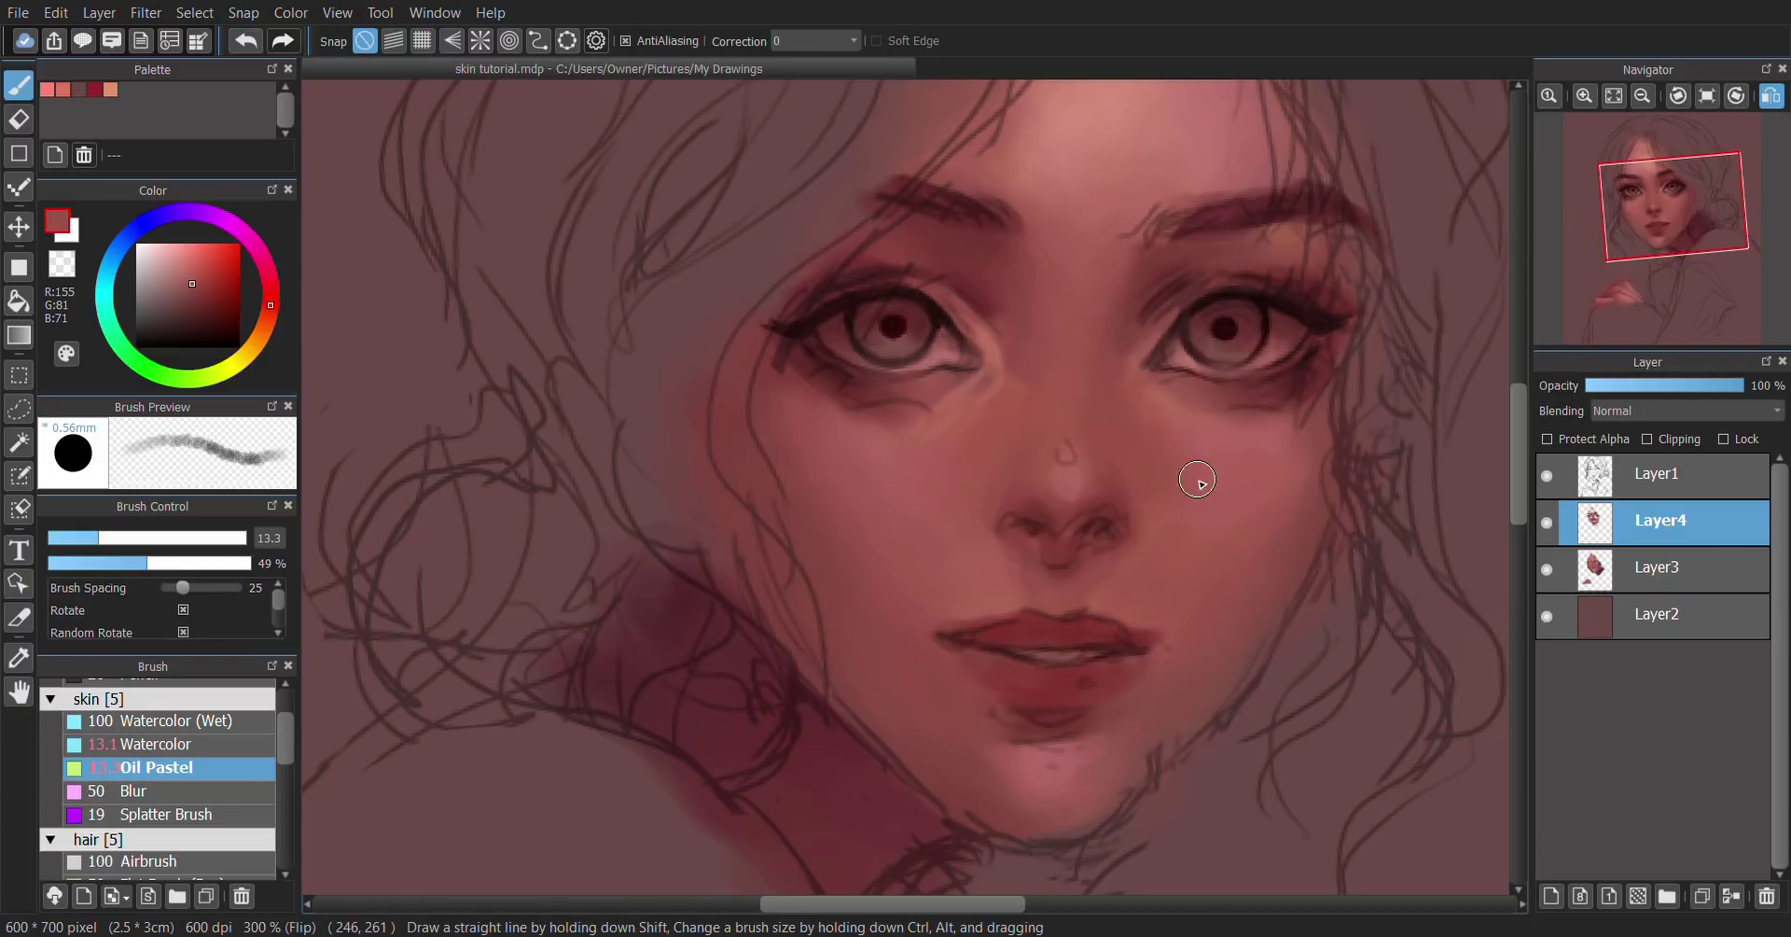
pyautogui.keyDown('alt'); pyautogui.click(1194, 461); pyautogui.keyUp('alt')
pyautogui.keyDown('alt'); pyautogui.click(1033, 377); pyautogui.keyUp('alt')
pyautogui.keyDown('alt'); pyautogui.click(998, 455); pyautogui.keyUp('alt')
pyautogui.press('h')
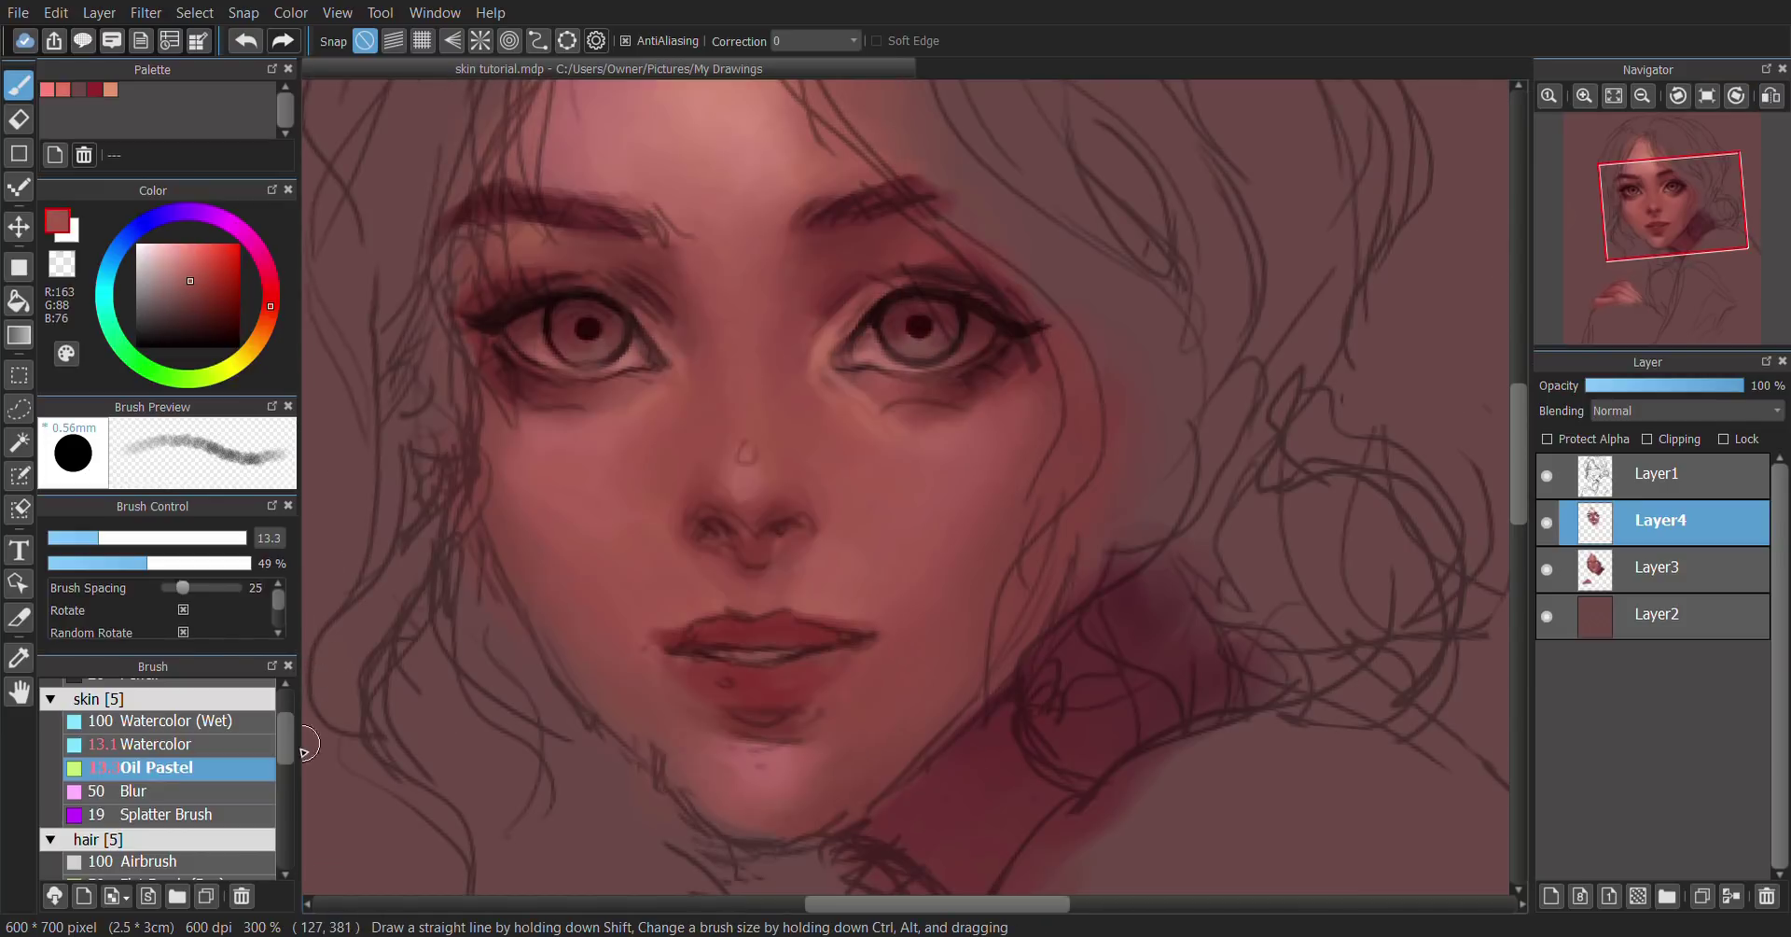
# Step: Smooth the right-hand cheek, the jaw and the forehead with the Blur brush at size 45 and 23 % opacity
pyautogui.click(235, 792)
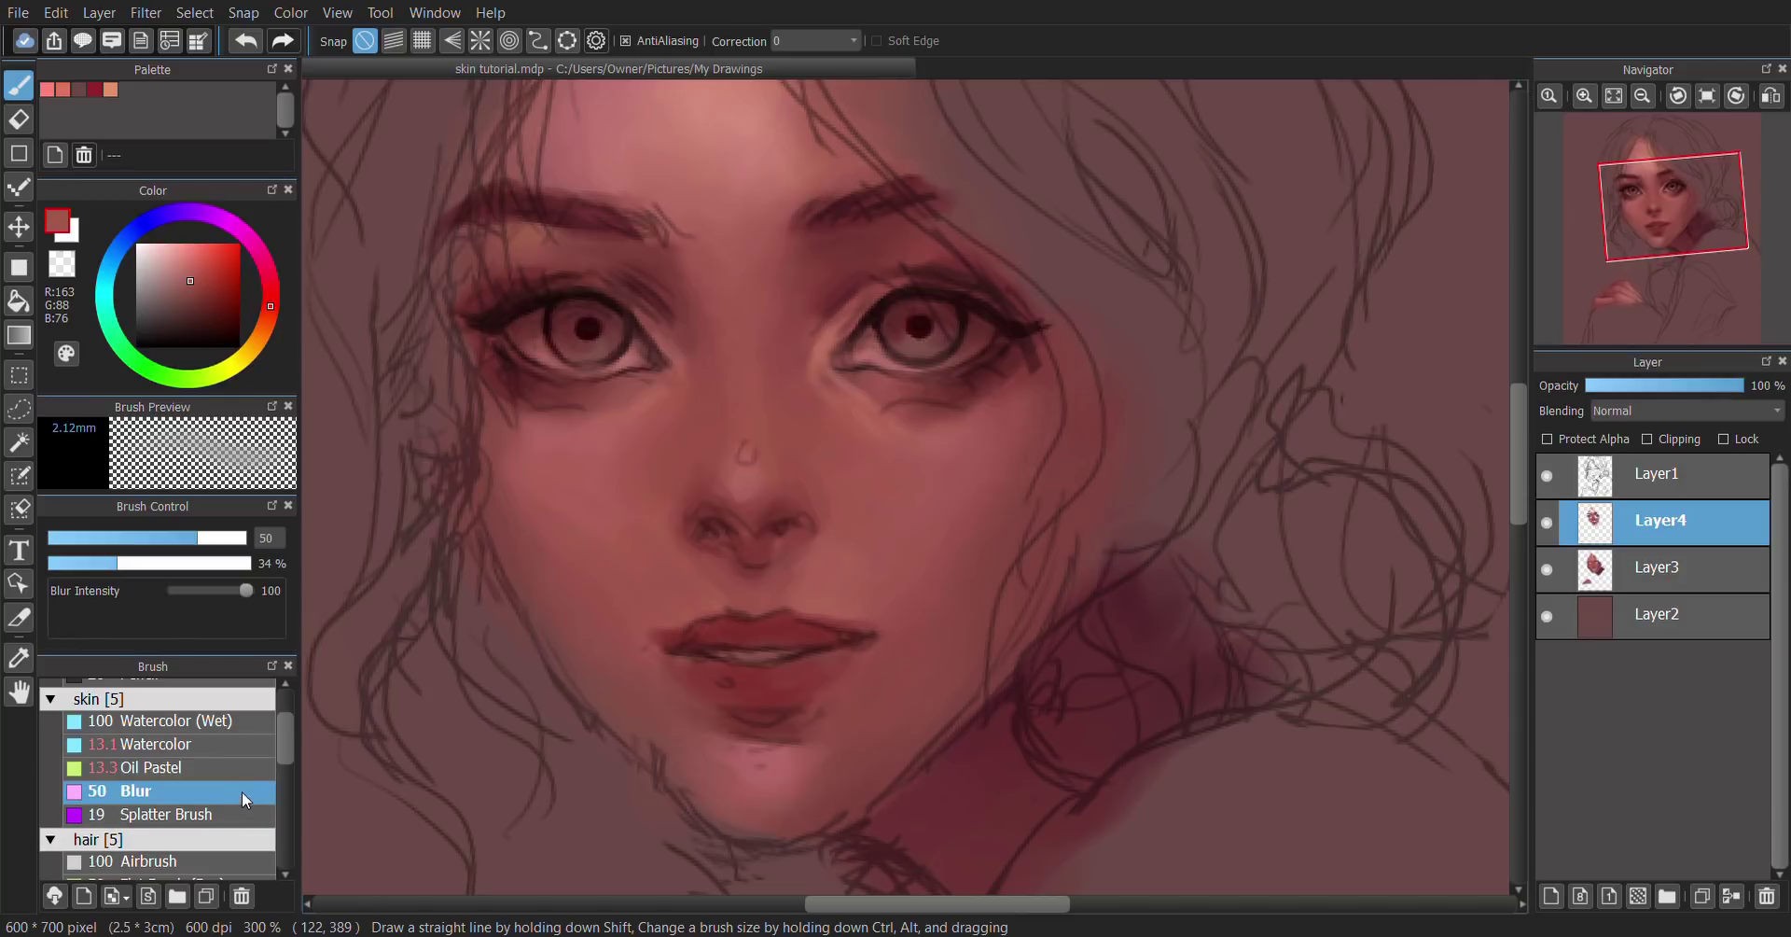
pyautogui.moveTo(235, 544)
pyautogui.mouseDown()
pyautogui.moveTo(115, 539)
pyautogui.moveTo(190, 546)
pyautogui.mouseUp()
pyautogui.click(94, 563)
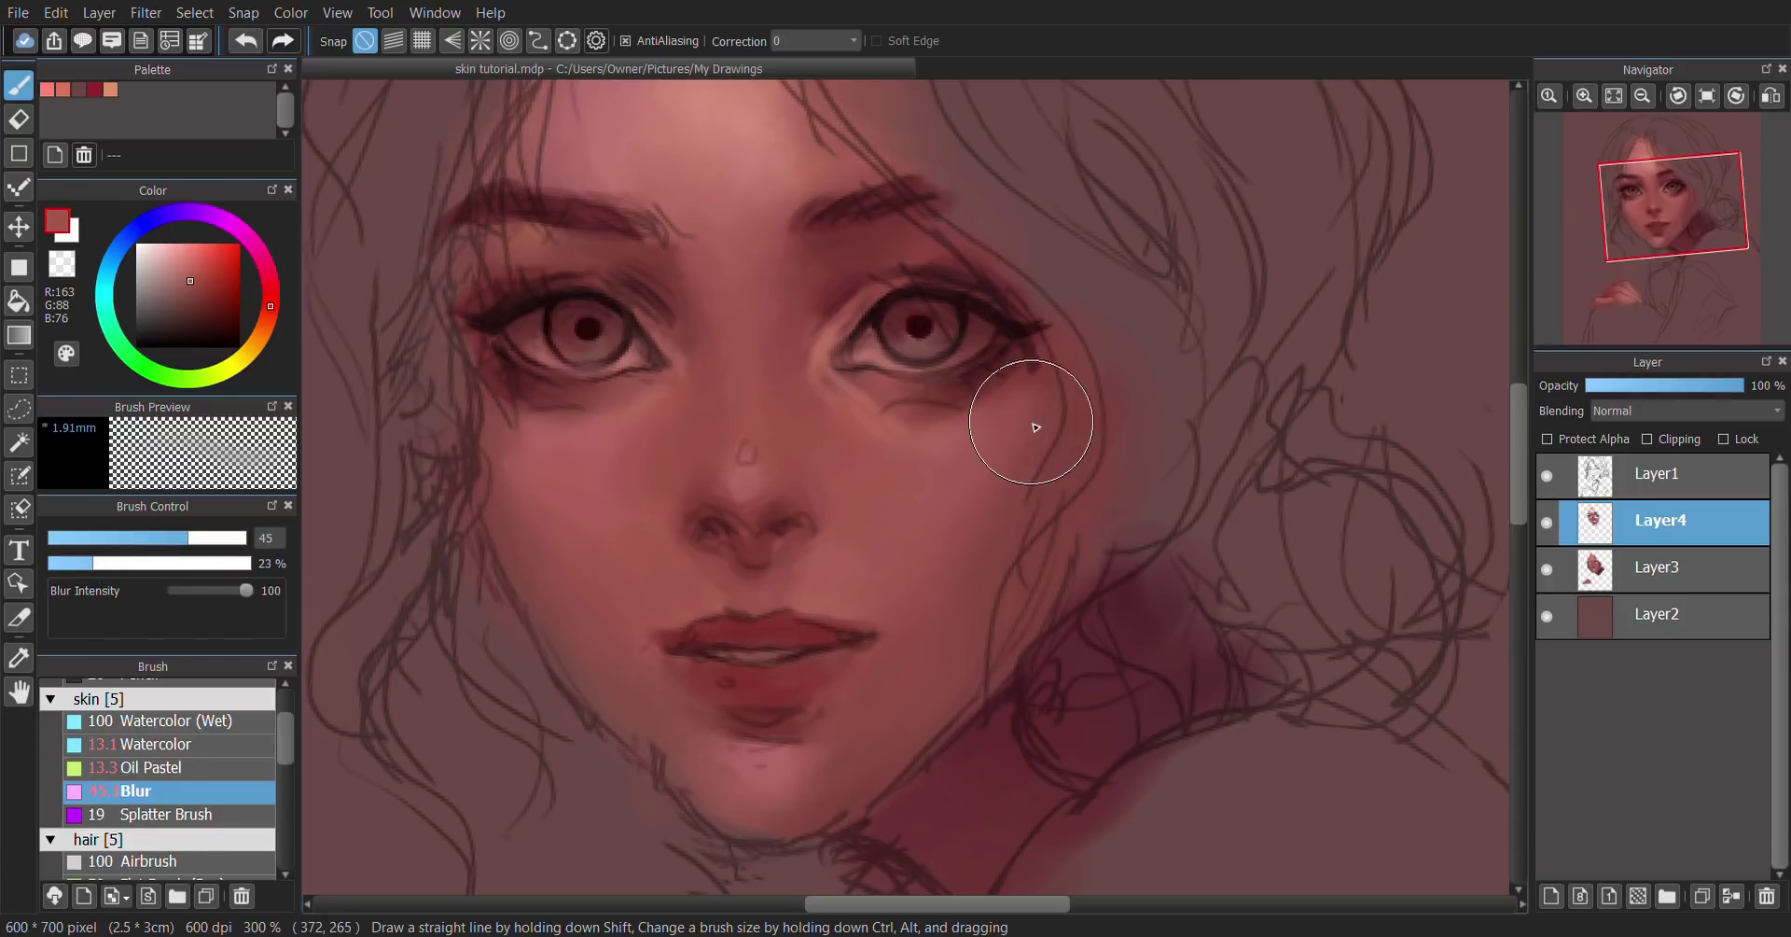
pyautogui.moveTo(1035, 427)
pyautogui.mouseDown()
pyautogui.moveTo(980, 478)
pyautogui.moveTo(1032, 397)
pyautogui.moveTo(1047, 409)
pyautogui.moveTo(999, 512)
pyautogui.mouseUp()
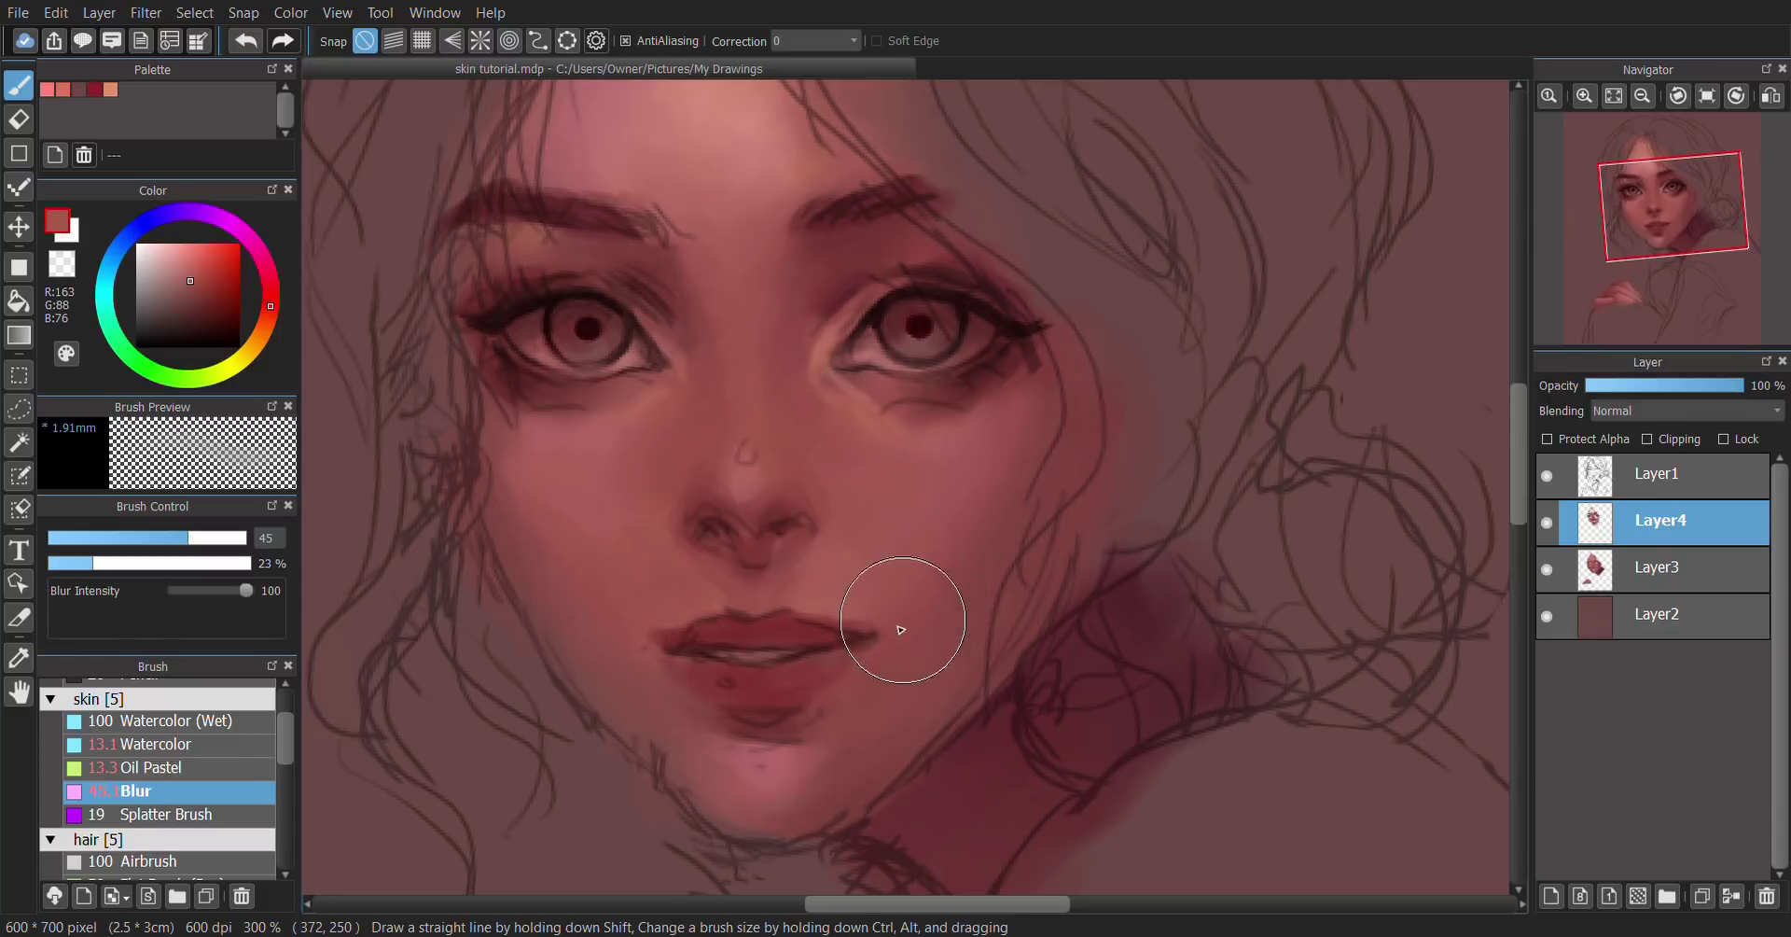
pyautogui.moveTo(901, 630)
pyautogui.mouseDown()
pyautogui.moveTo(946, 535)
pyautogui.moveTo(880, 535)
pyautogui.moveTo(855, 599)
pyautogui.moveTo(968, 585)
pyautogui.moveTo(843, 750)
pyautogui.moveTo(951, 617)
pyautogui.moveTo(1037, 423)
pyautogui.moveTo(1000, 546)
pyautogui.moveTo(868, 710)
pyautogui.moveTo(890, 703)
pyautogui.moveTo(1023, 461)
pyautogui.moveTo(885, 474)
pyautogui.moveTo(846, 455)
pyautogui.moveTo(946, 525)
pyautogui.moveTo(1005, 501)
pyautogui.moveTo(806, 803)
pyautogui.moveTo(843, 778)
pyautogui.moveTo(707, 787)
pyautogui.moveTo(649, 718)
pyautogui.moveTo(753, 778)
pyautogui.moveTo(624, 699)
pyautogui.moveTo(600, 570)
pyautogui.moveTo(688, 487)
pyautogui.moveTo(598, 522)
pyautogui.moveTo(555, 488)
pyautogui.moveTo(556, 538)
pyautogui.moveTo(519, 497)
pyautogui.moveTo(648, 671)
pyautogui.moveTo(626, 435)
pyautogui.moveTo(591, 542)
pyautogui.moveTo(1159, 515)
pyautogui.mouseUp()
pyautogui.moveTo(1004, 518); pyautogui.dragTo(1011, 610)
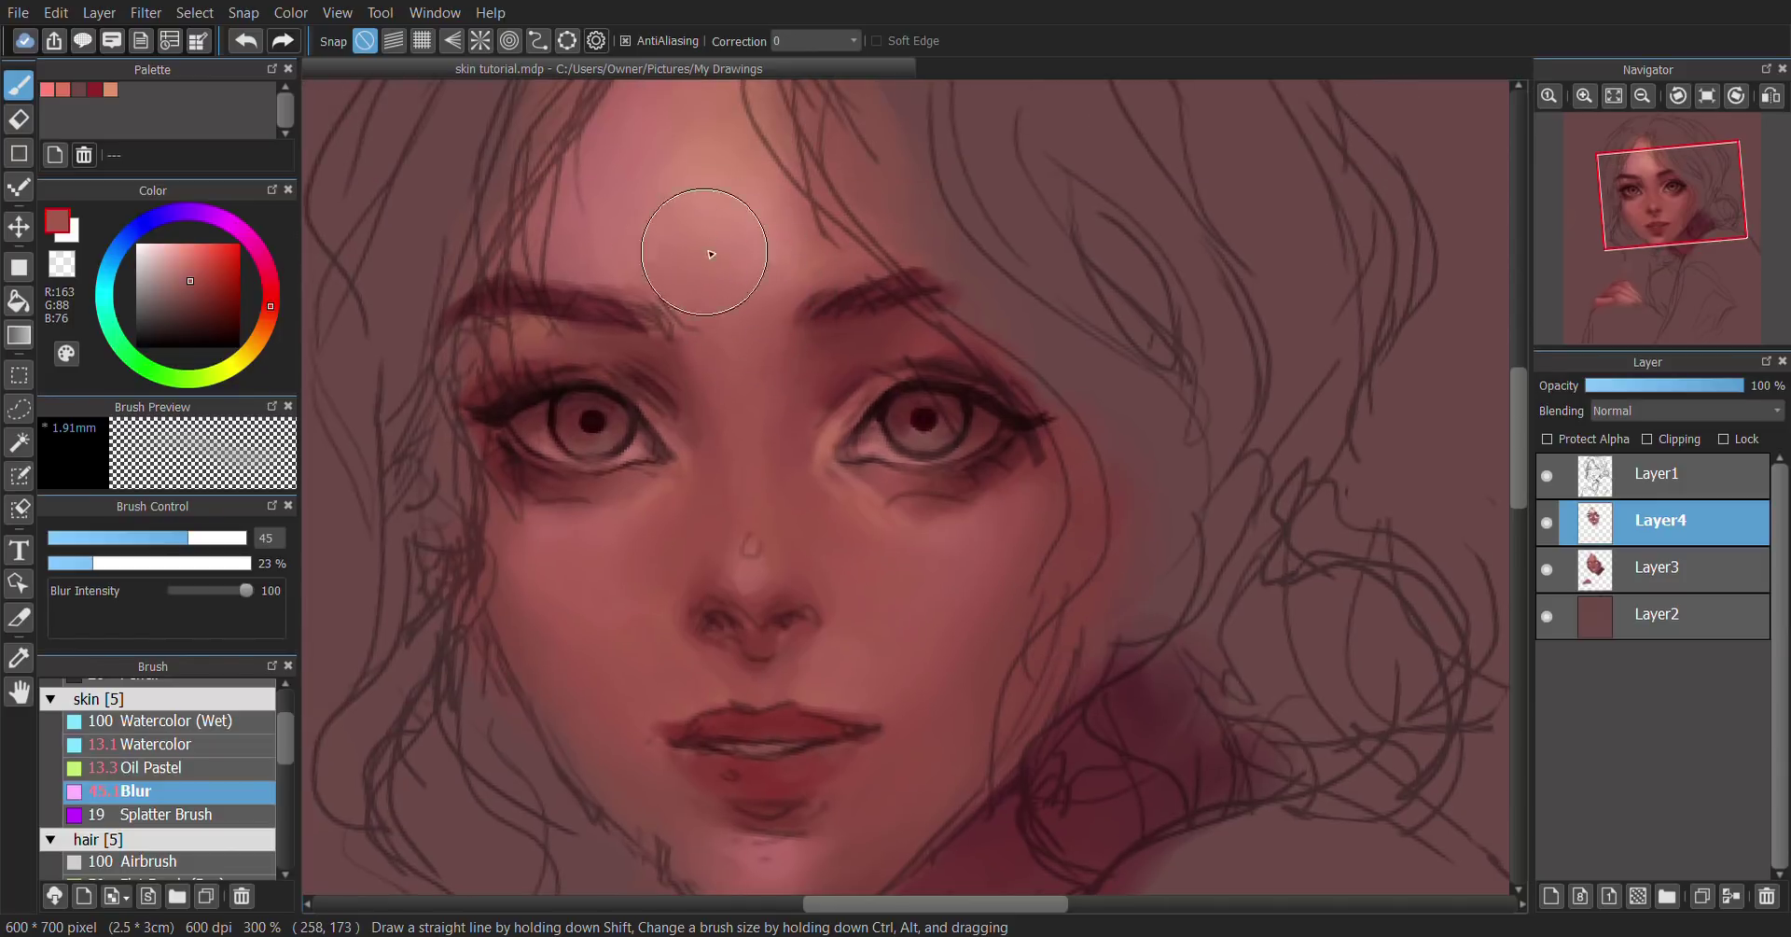
pyautogui.moveTo(721, 130); pyautogui.dragTo(755, 197)
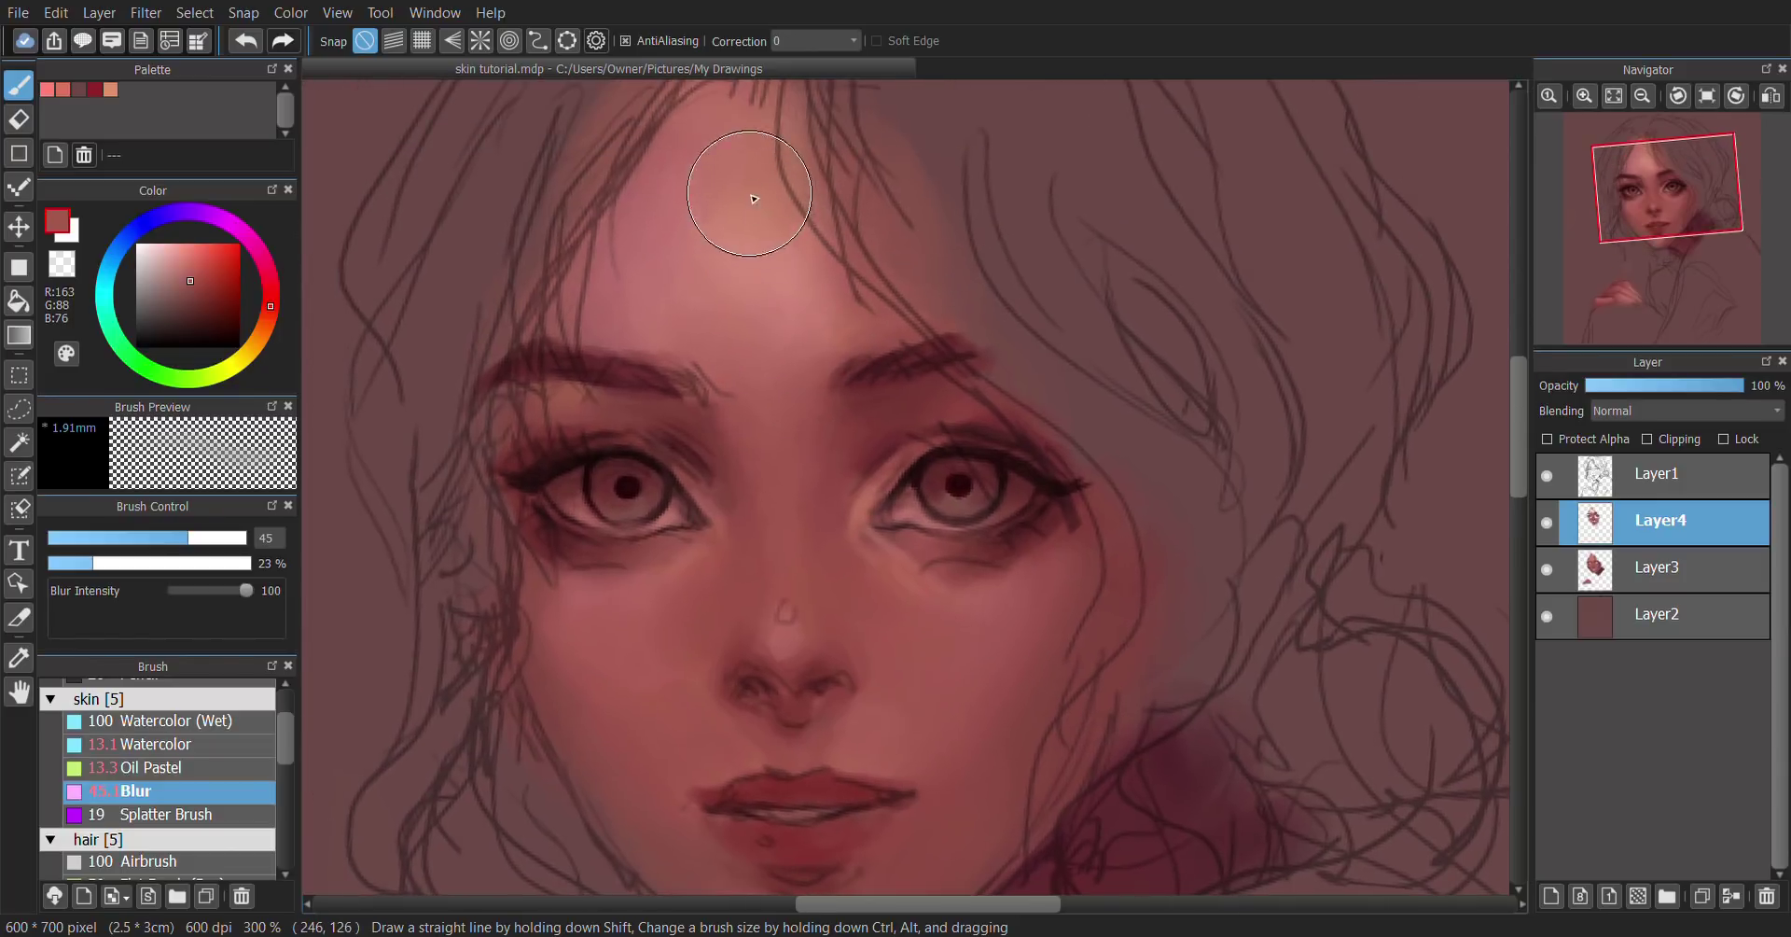
pyautogui.scroll(-4, 1140, 428)
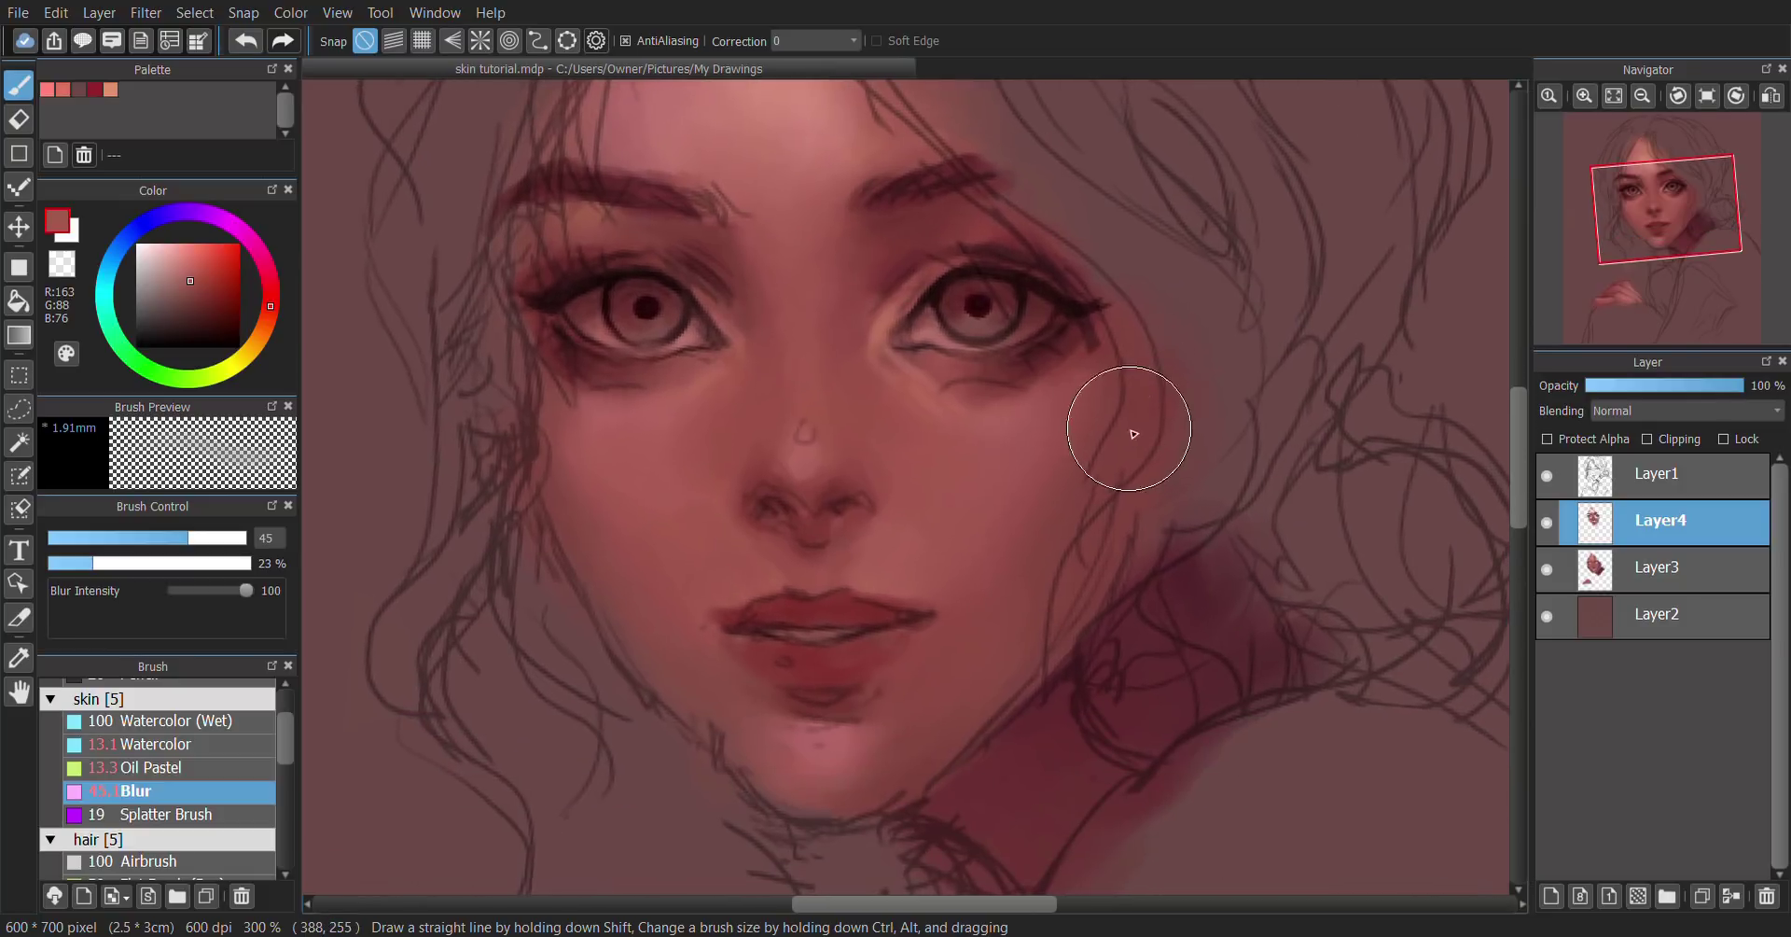
# Step: Mirror the view and soften the outer edge of the other cheek with the Blur brush at size 29
pyautogui.click(155, 538)
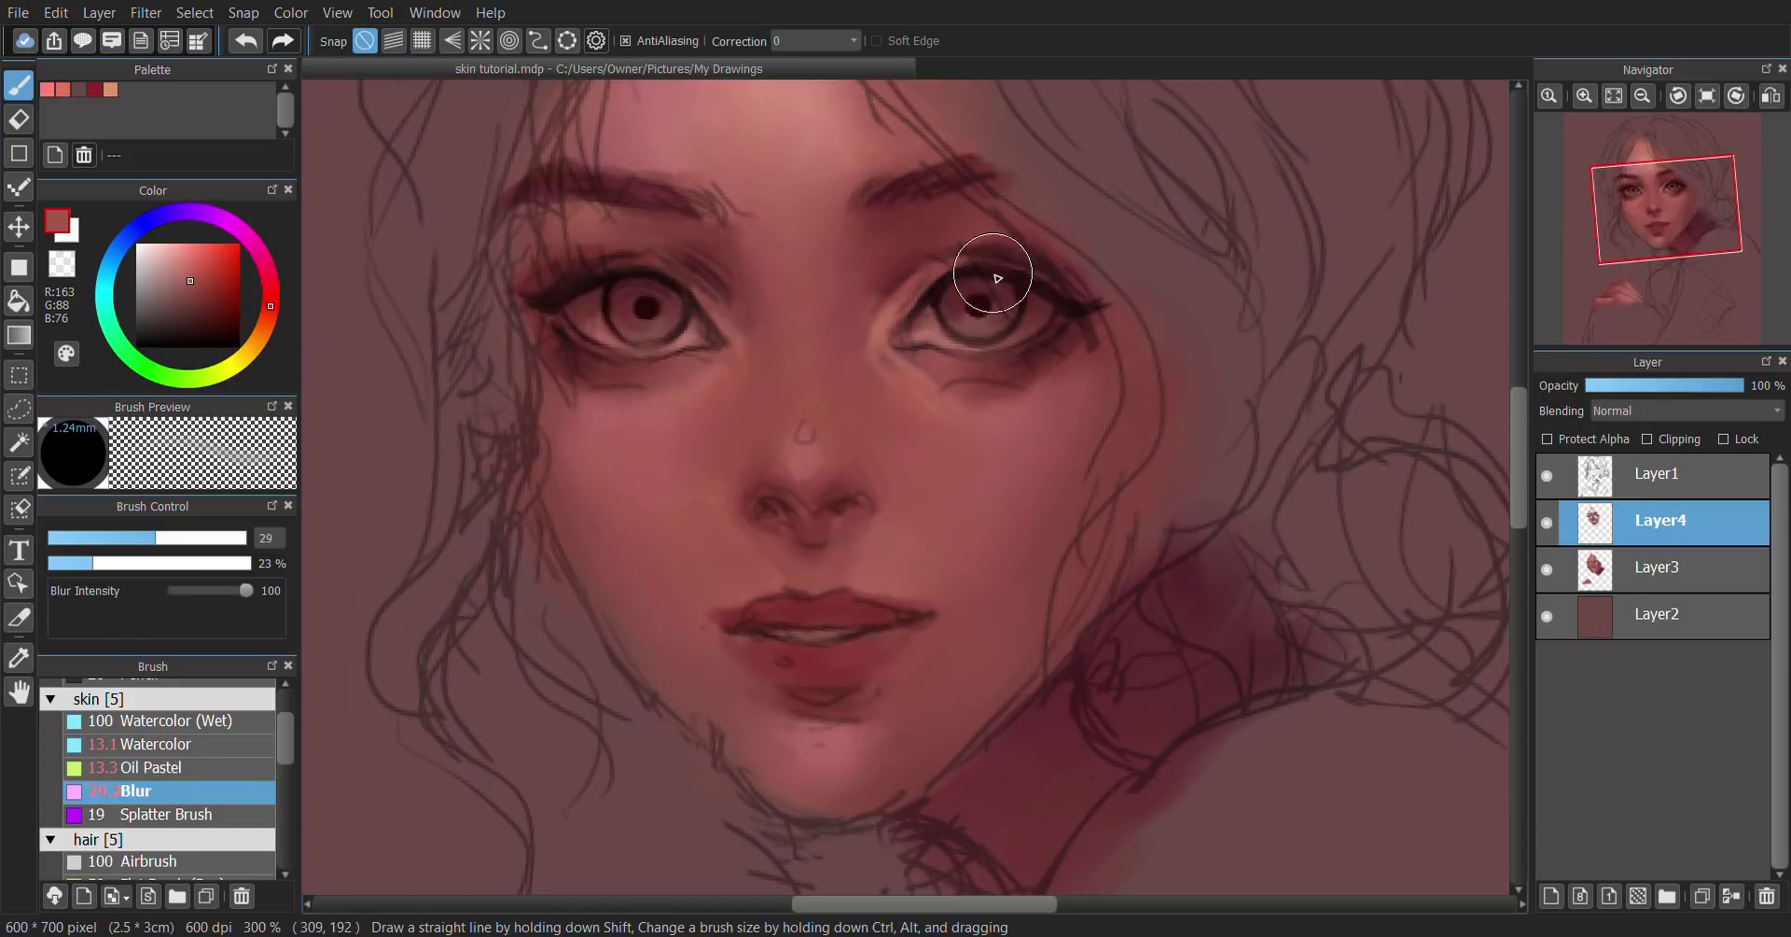
pyautogui.press('h')
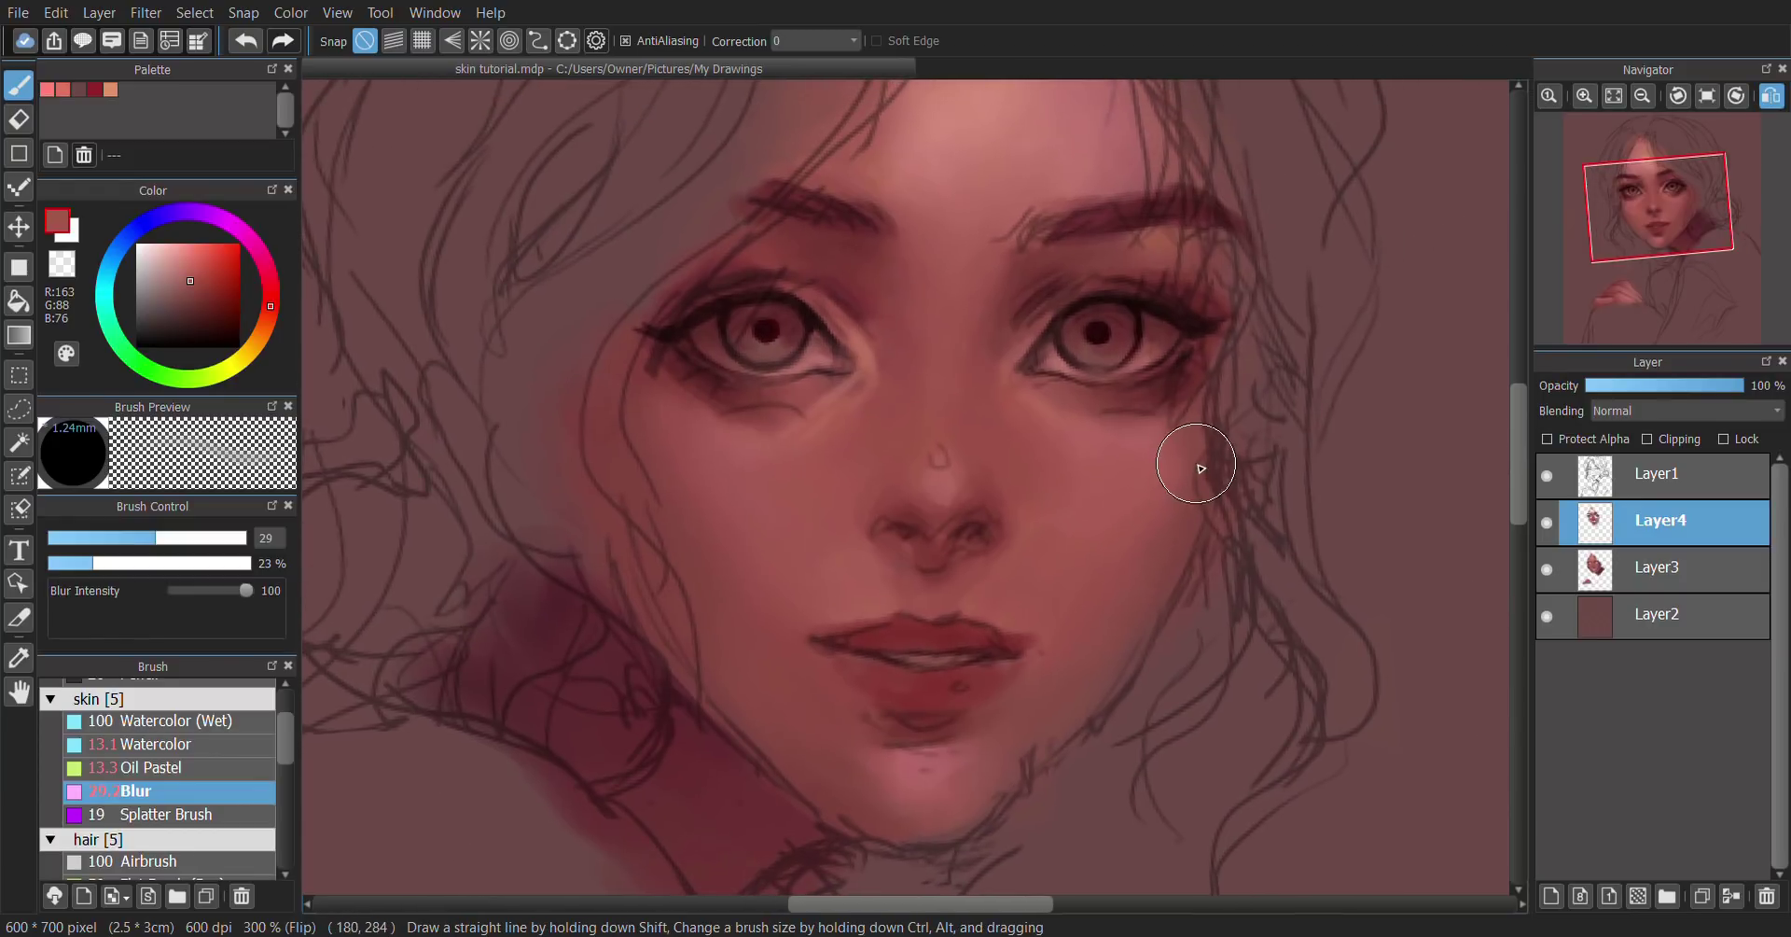
pyautogui.moveTo(1201, 468)
pyautogui.mouseDown()
pyautogui.moveTo(1220, 447)
pyautogui.moveTo(1217, 471)
pyautogui.moveTo(1188, 464)
pyautogui.mouseUp()
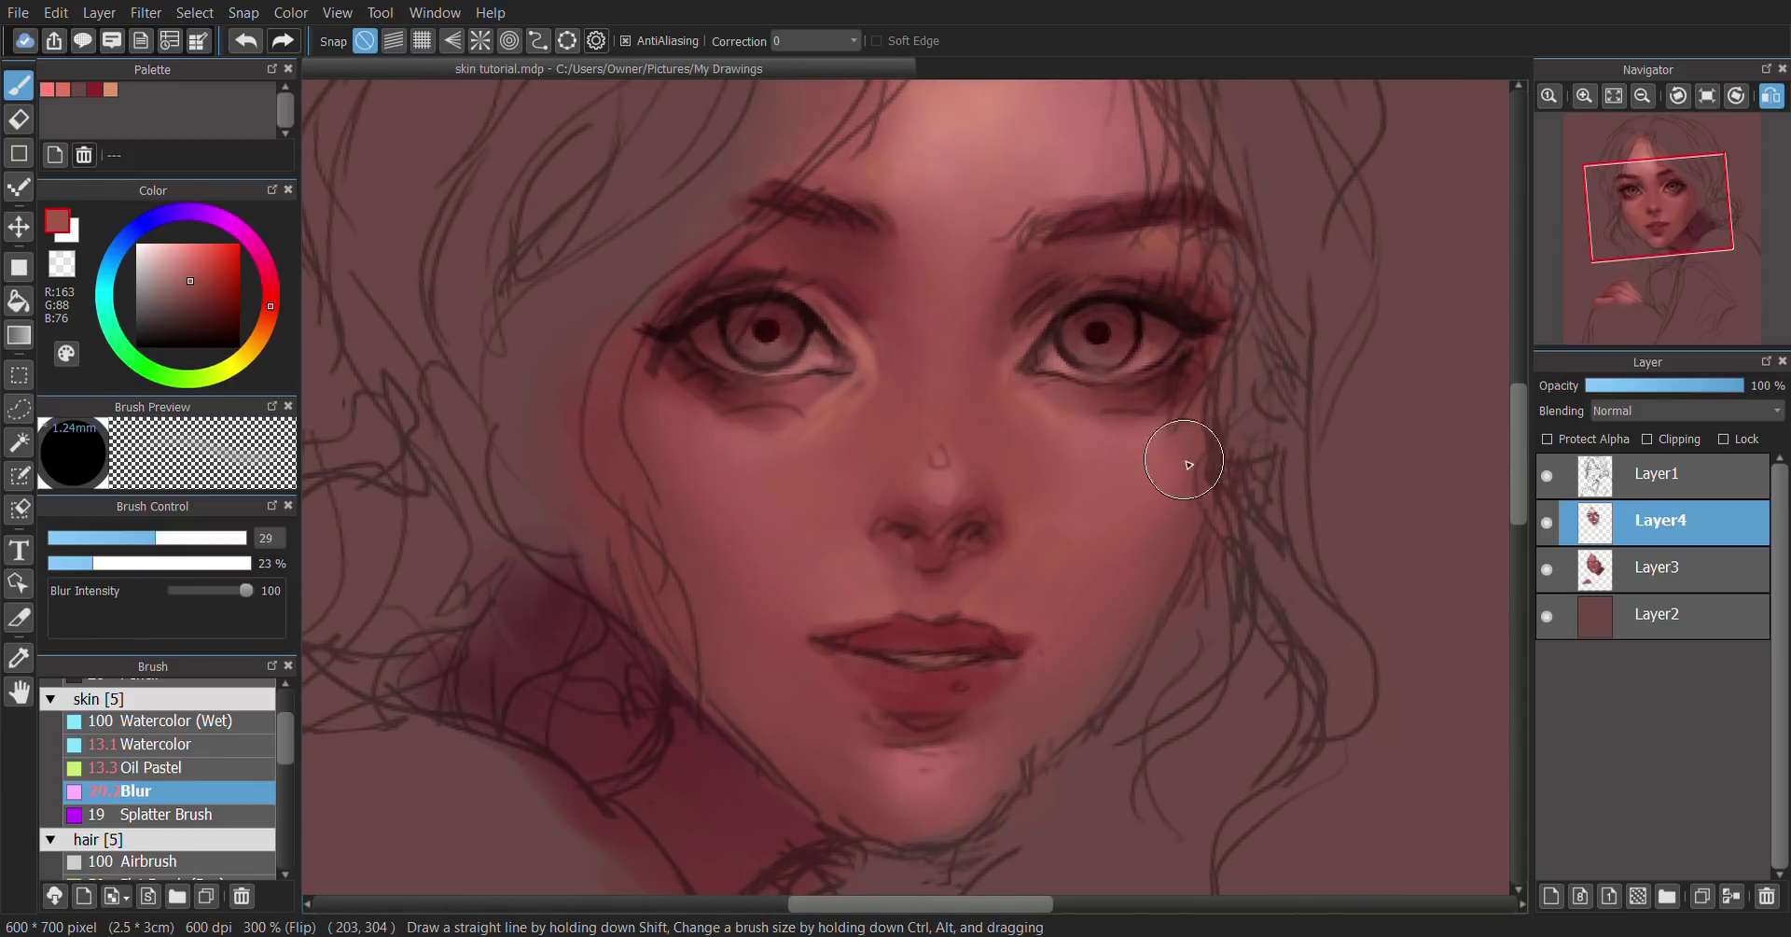
# Step: Hide the Layer1 sketch and retouch the nose and under-eye skin with Watercolor at size 4.4, 17 %, sampling RGB 162, 86, 75 and 176, 101, 88
pyautogui.press('alt')
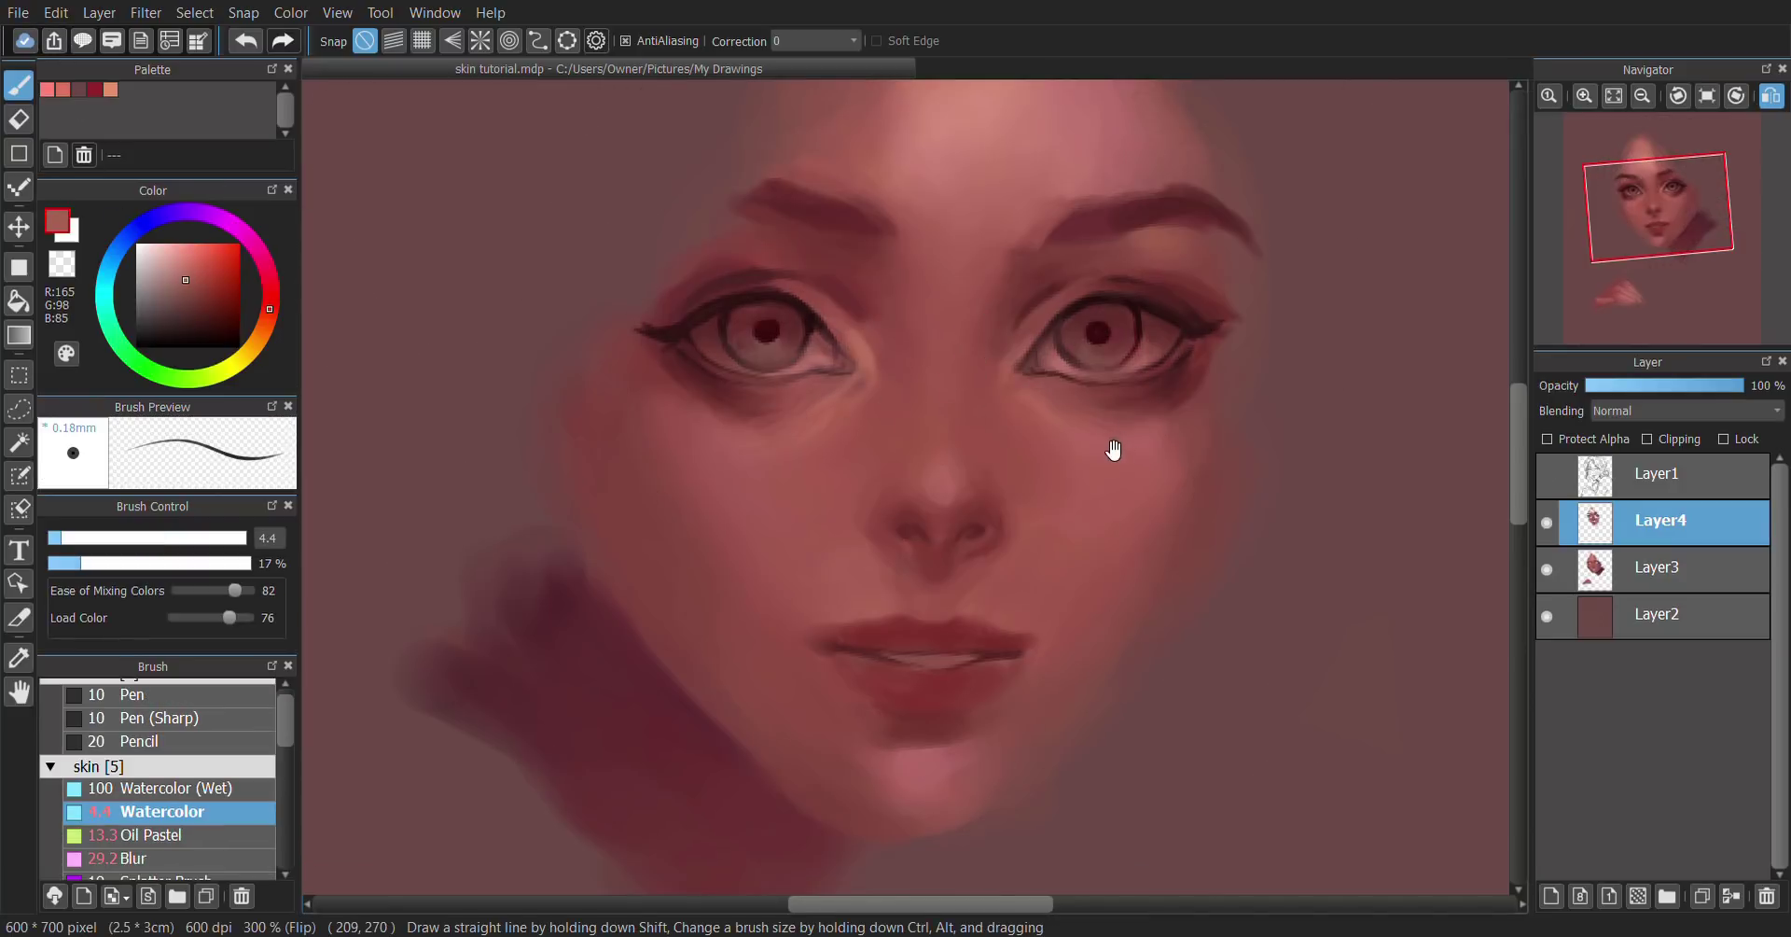
pyautogui.keyDown('alt'); pyautogui.click(887, 446); pyautogui.keyUp('alt')
pyautogui.moveTo(1107, 463); pyautogui.dragTo(994, 428)
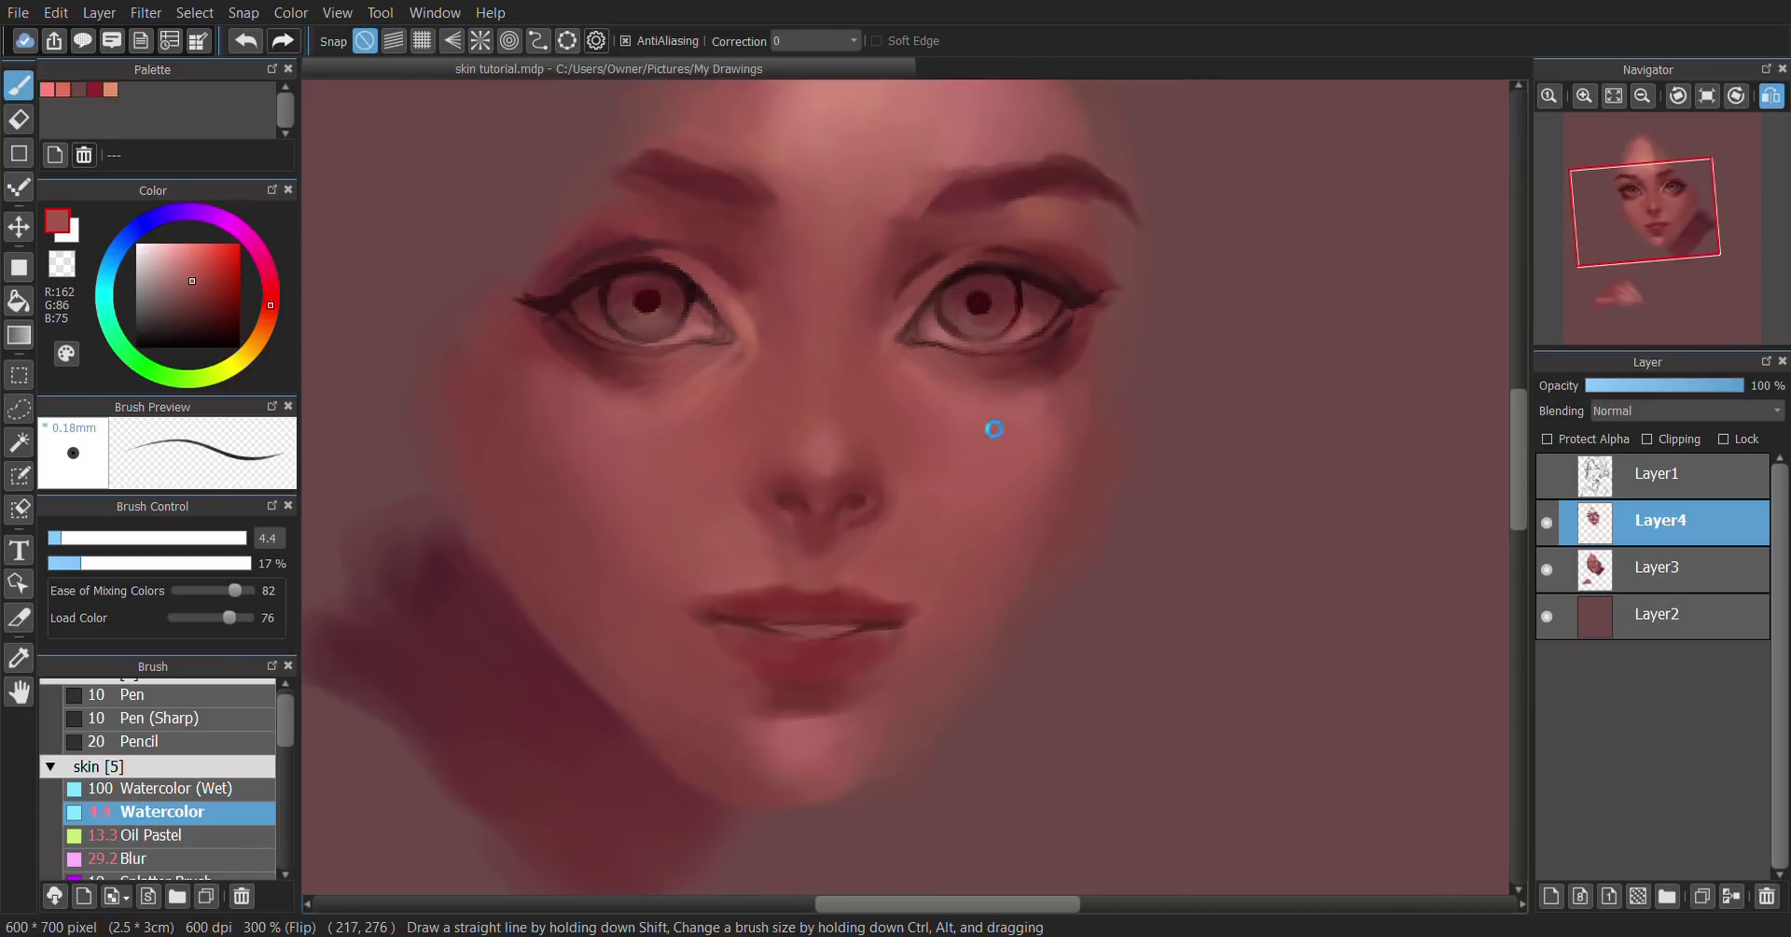
pyautogui.keyDown('alt'); pyautogui.click(695, 420); pyautogui.keyUp('alt')
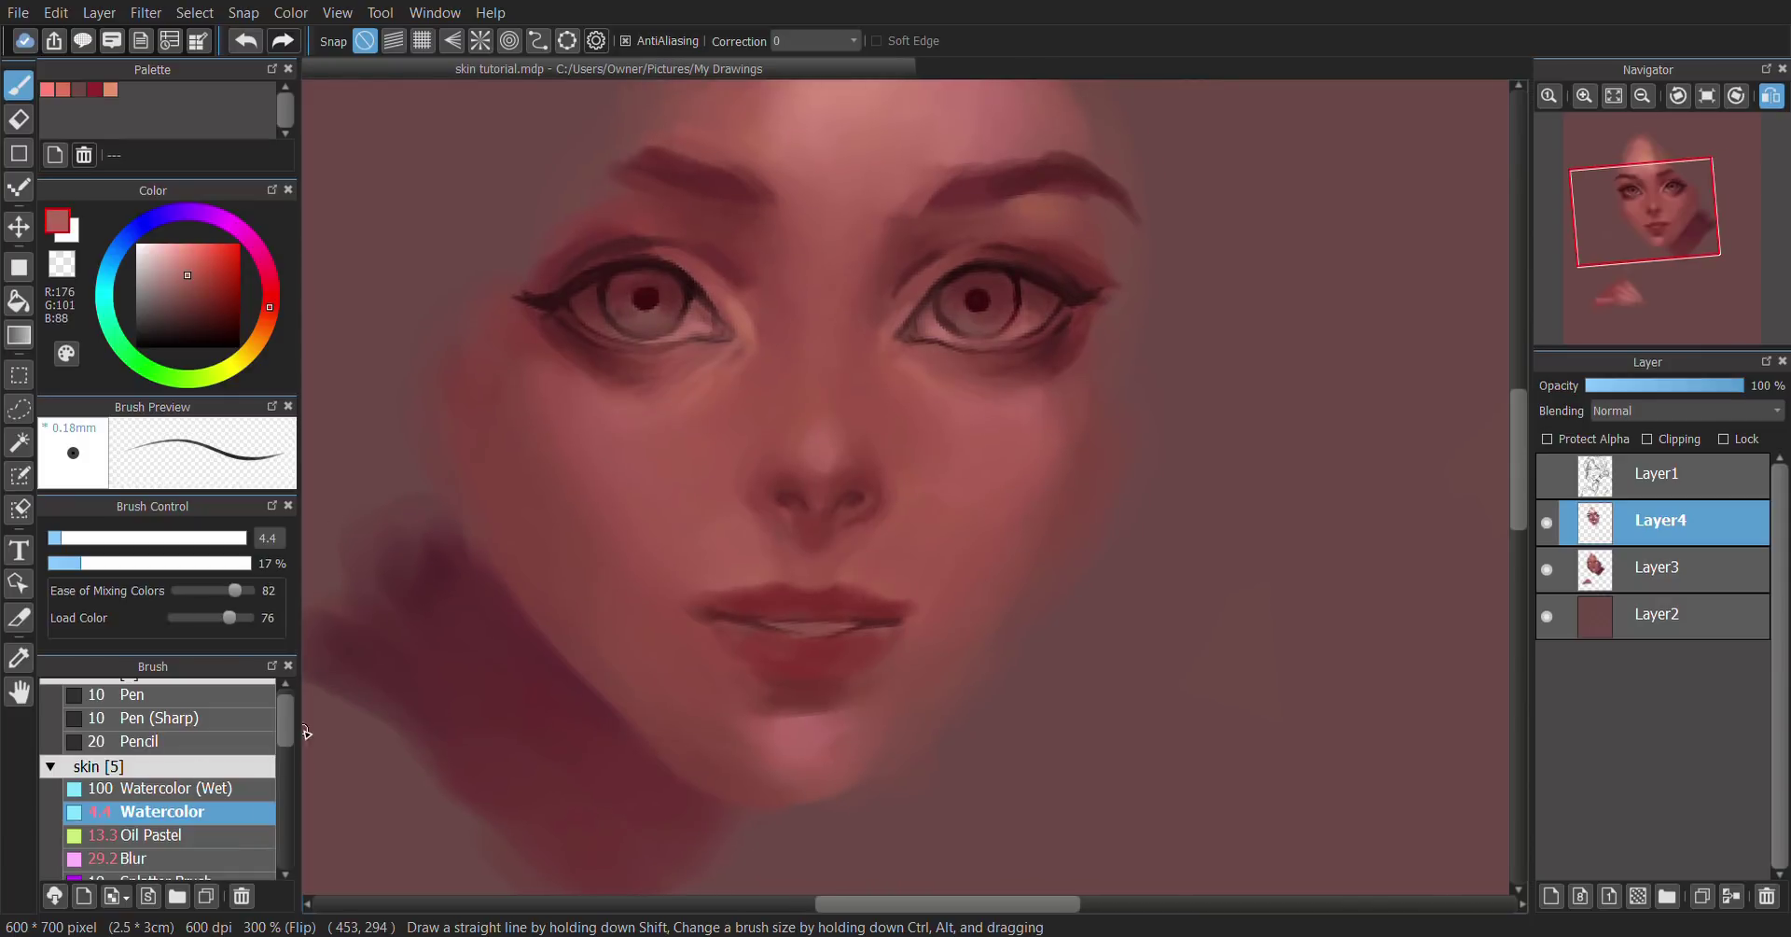
# Step: Add skin texture below the eyes and on the cheeks with the Splatter Brush at size 15, 62 % opacity, in RGB 209, 136, 123
pyautogui.moveTo(284, 735); pyautogui.dragTo(286, 748)
pyautogui.click(213, 825)
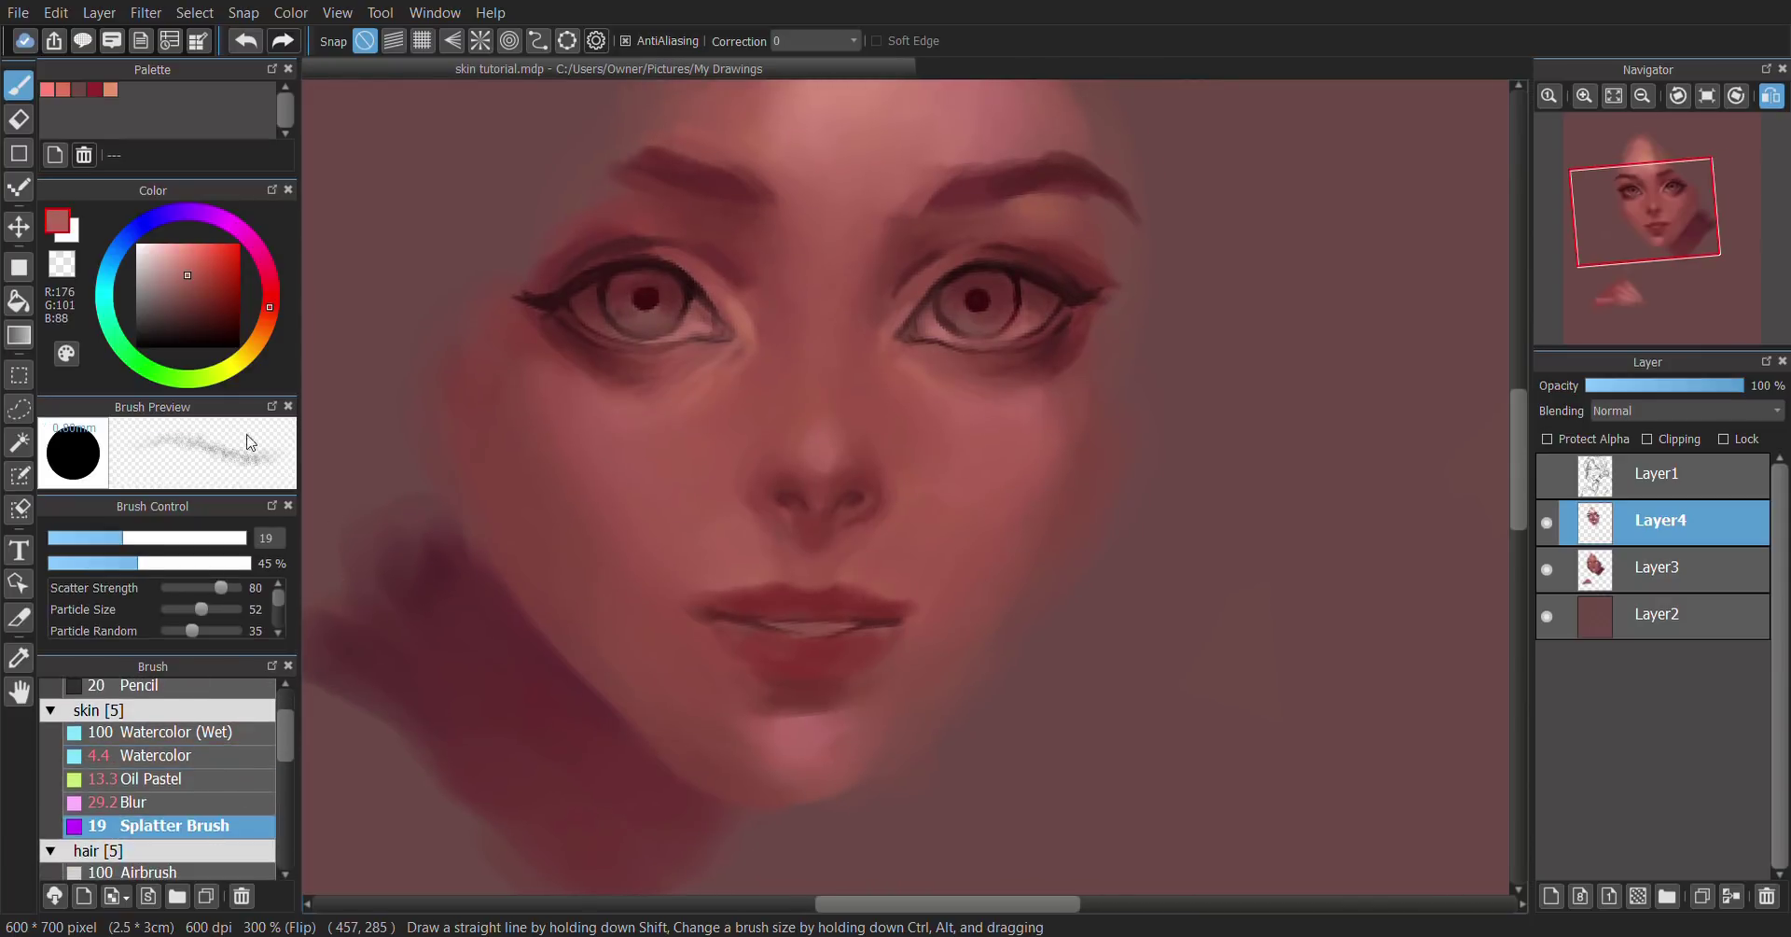
pyautogui.moveTo(674, 384)
pyautogui.mouseDown()
pyautogui.moveTo(610, 396)
pyautogui.moveTo(662, 387)
pyautogui.moveTo(608, 384)
pyautogui.moveTo(645, 398)
pyautogui.moveTo(724, 372)
pyautogui.moveTo(620, 435)
pyautogui.moveTo(658, 399)
pyautogui.moveTo(612, 399)
pyautogui.moveTo(659, 397)
pyautogui.moveTo(616, 395)
pyautogui.moveTo(676, 398)
pyautogui.mouseUp()
pyautogui.keyDown('alt'); pyautogui.click(552, 279); pyautogui.keyUp('alt')
pyautogui.click(171, 562)
pyautogui.moveTo(138, 538); pyautogui.dragTo(109, 538)
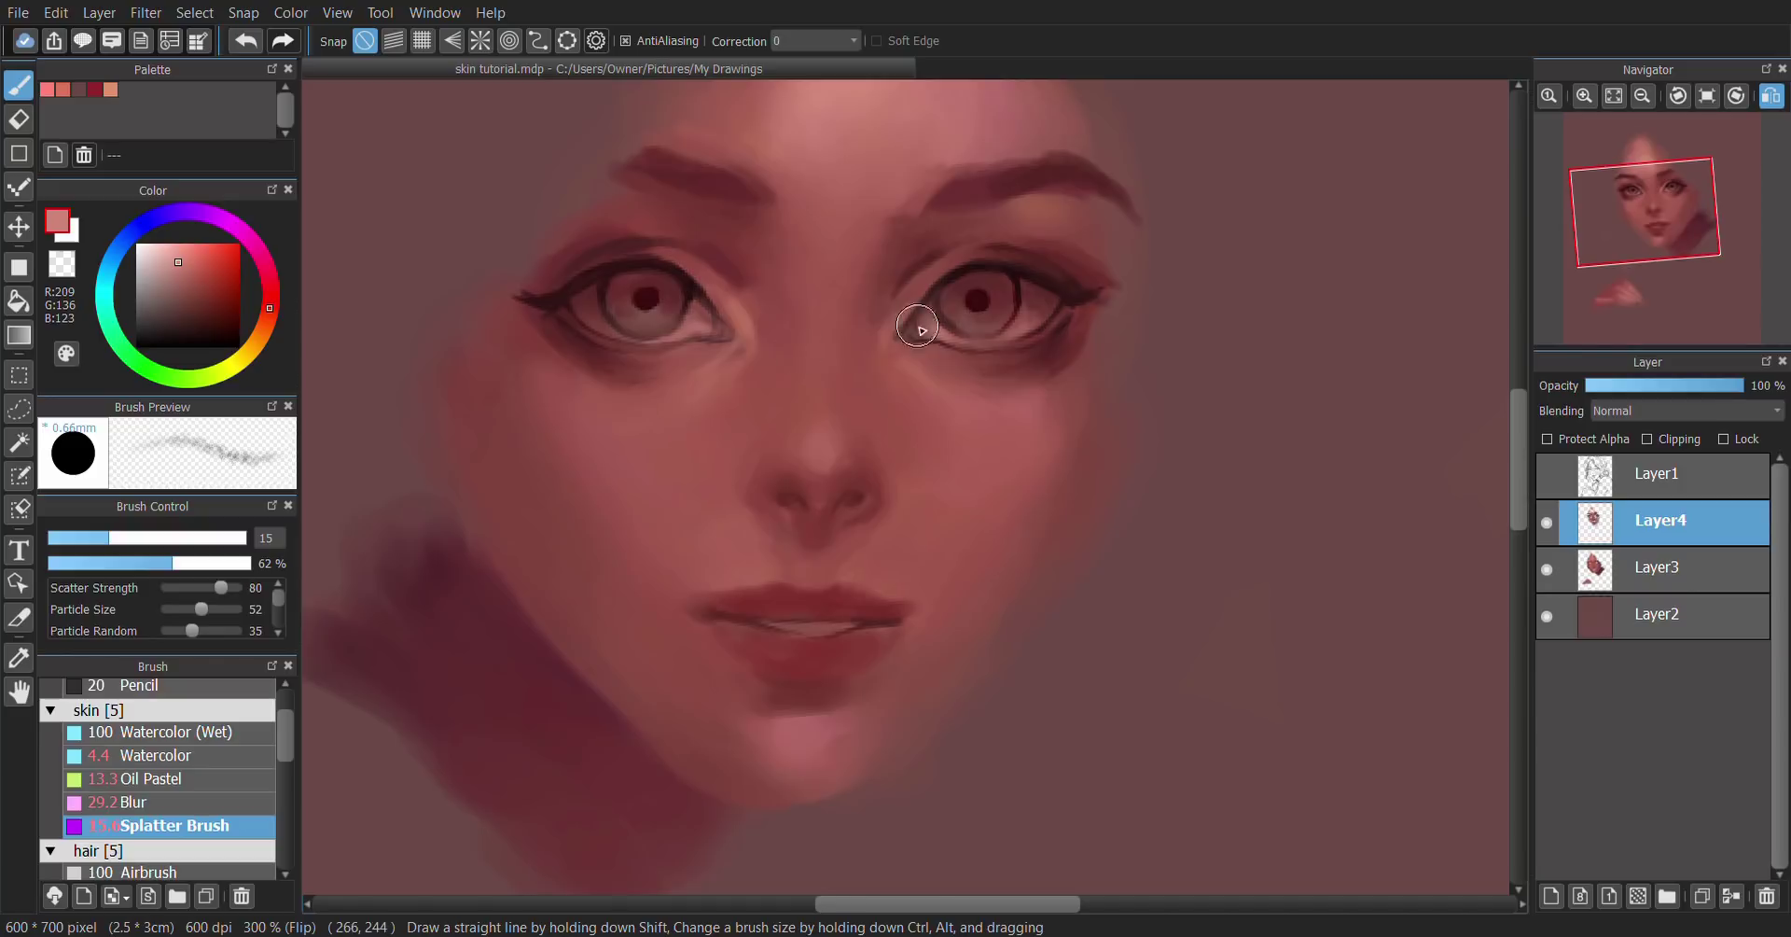
pyautogui.press('h')
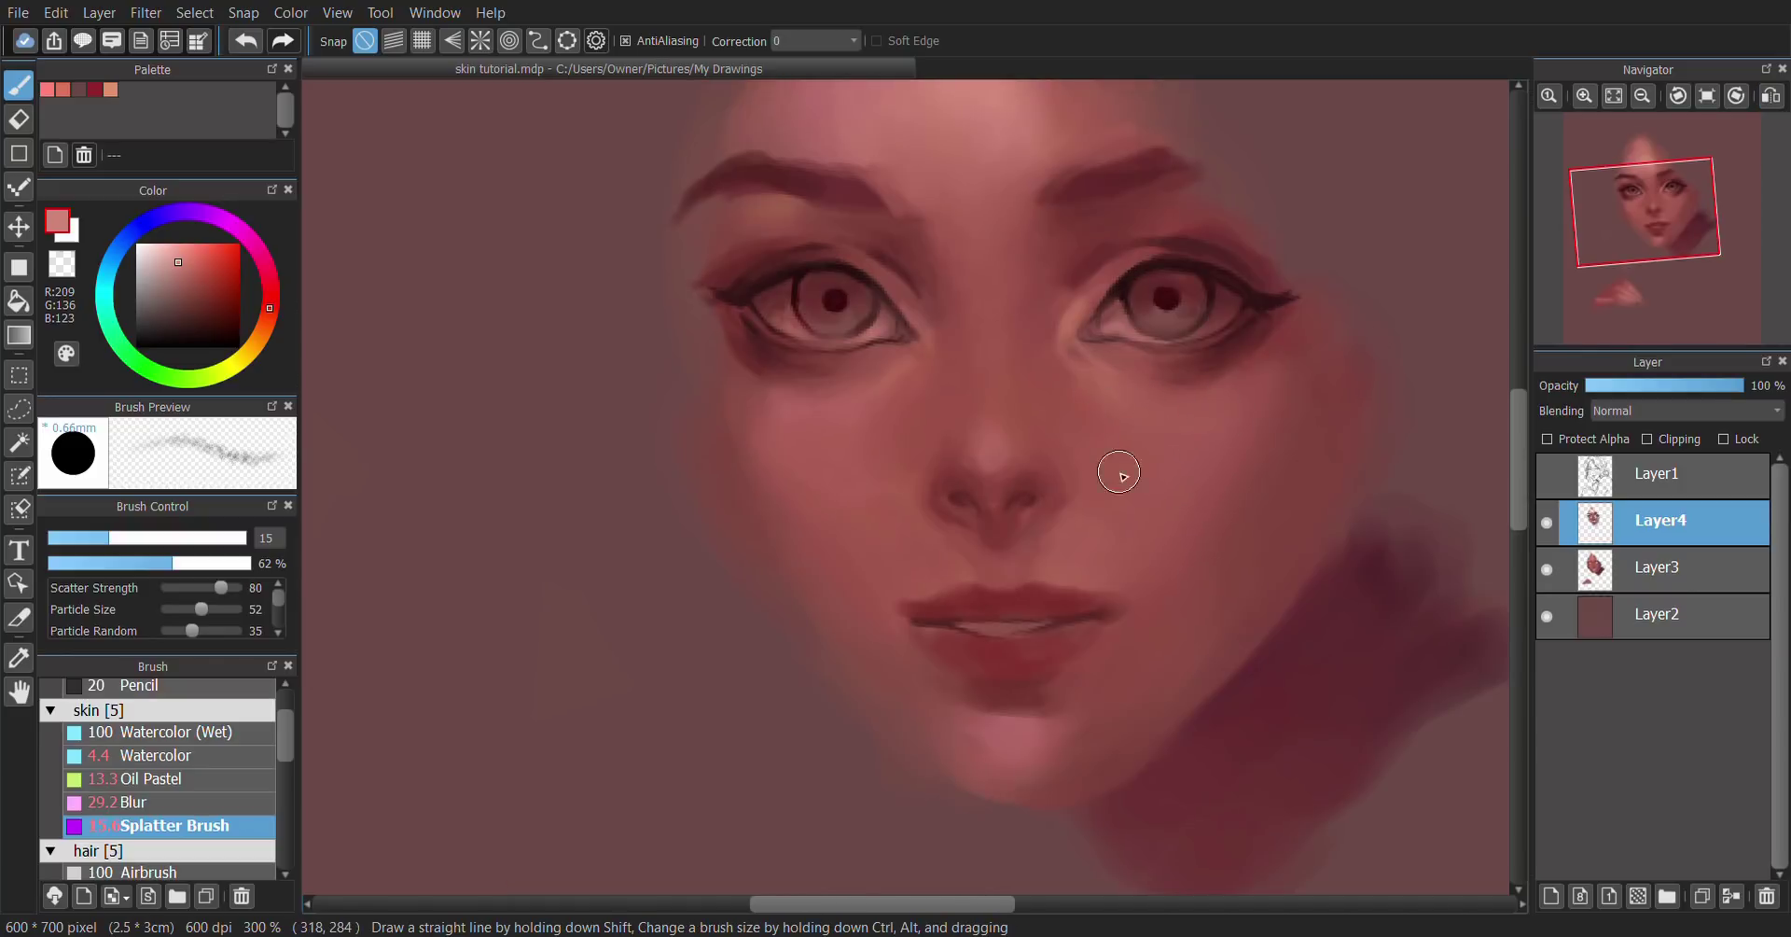
pyautogui.moveTo(1232, 468); pyautogui.dragTo(1088, 460)
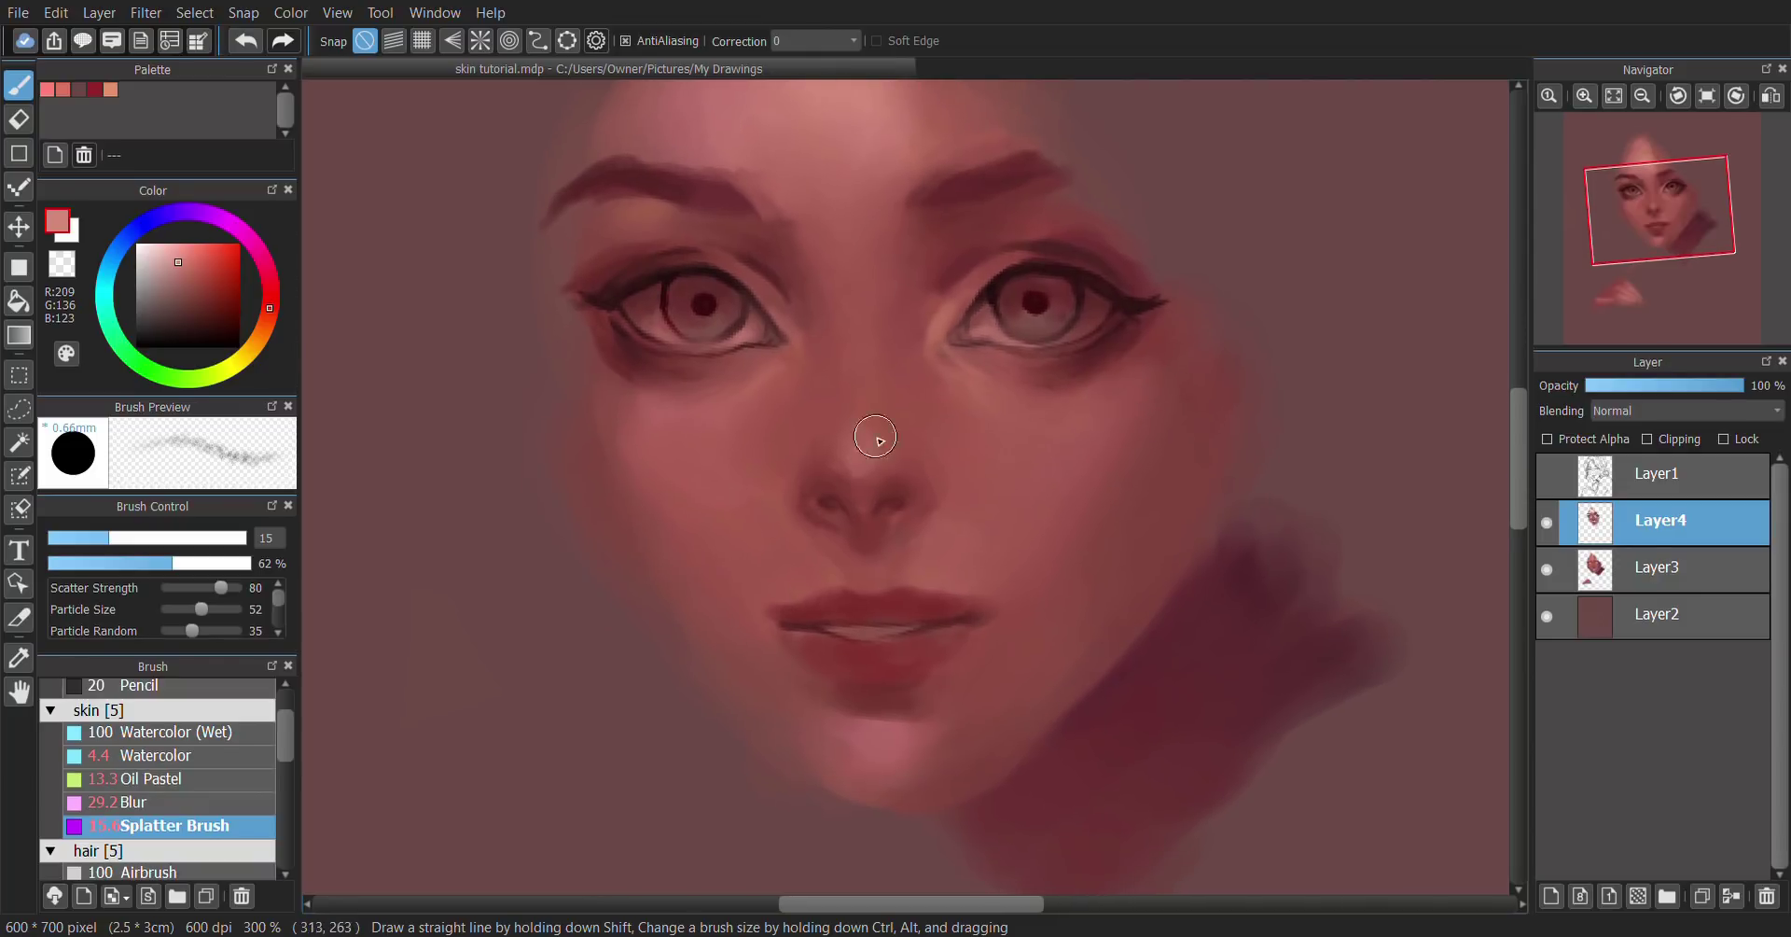
# Step: Speckle the nose with the Splatter Brush at size 9.1 and 85 % opacity, using RGB 242, 173, 161 and sampled RGB 173, 99, 90
pyautogui.click(77, 541)
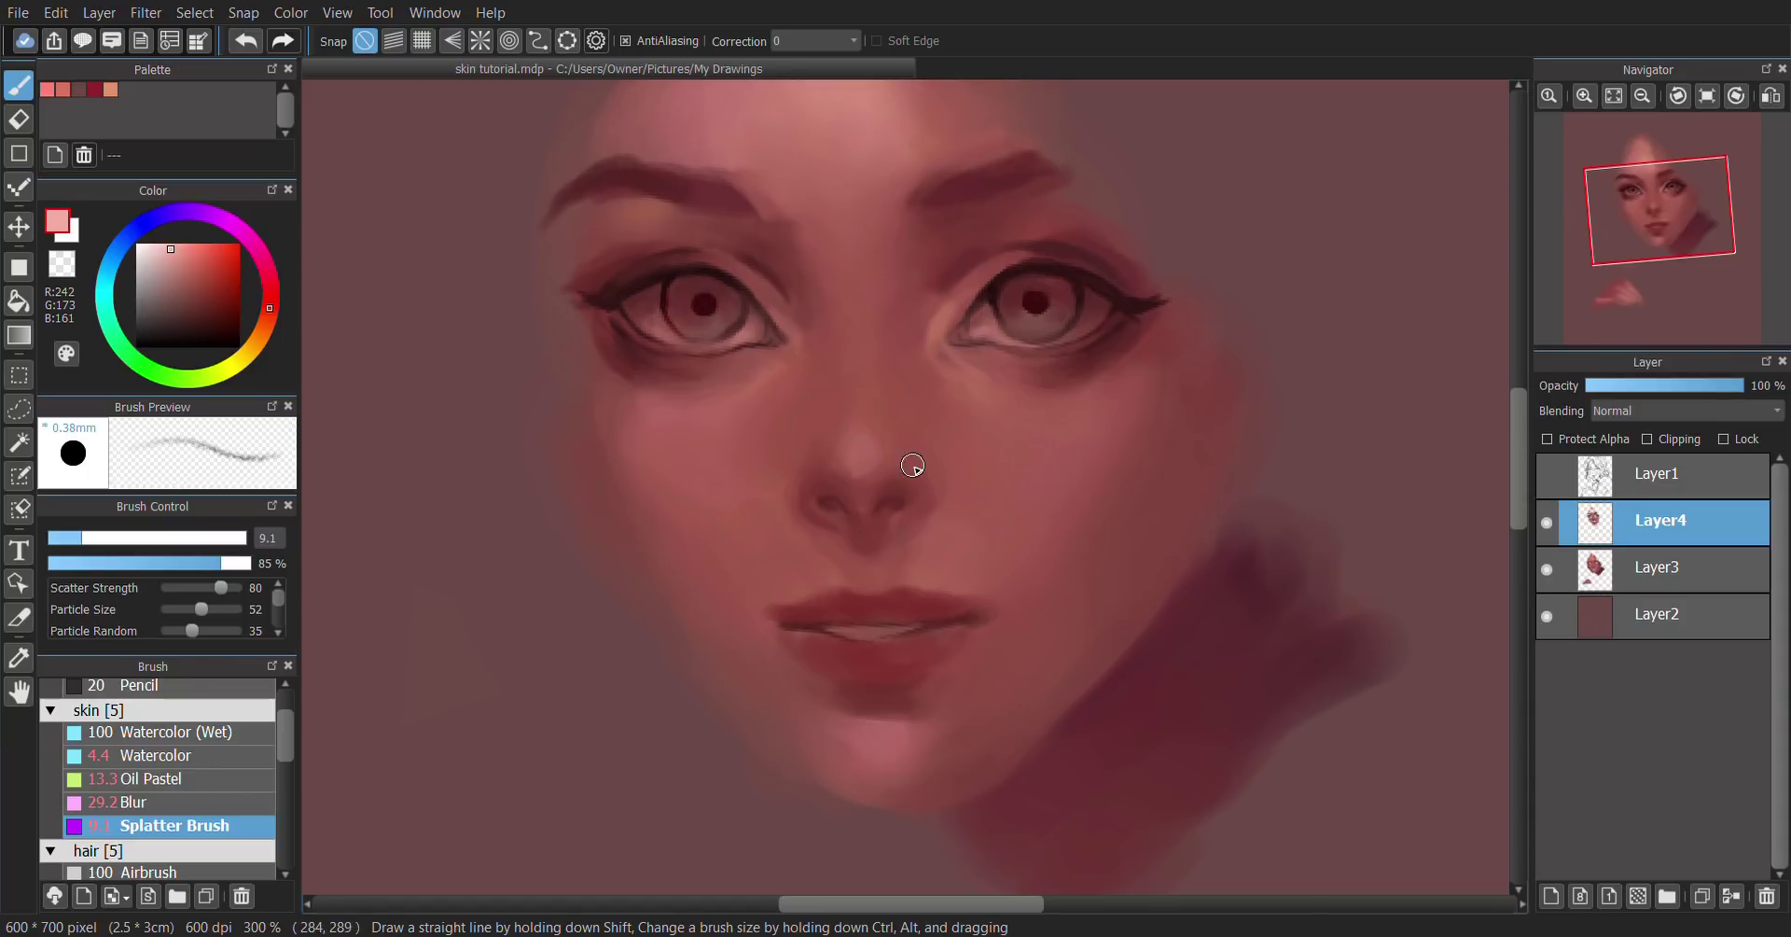
pyautogui.keyDown('alt'); pyautogui.click(853, 457); pyautogui.keyUp('alt')
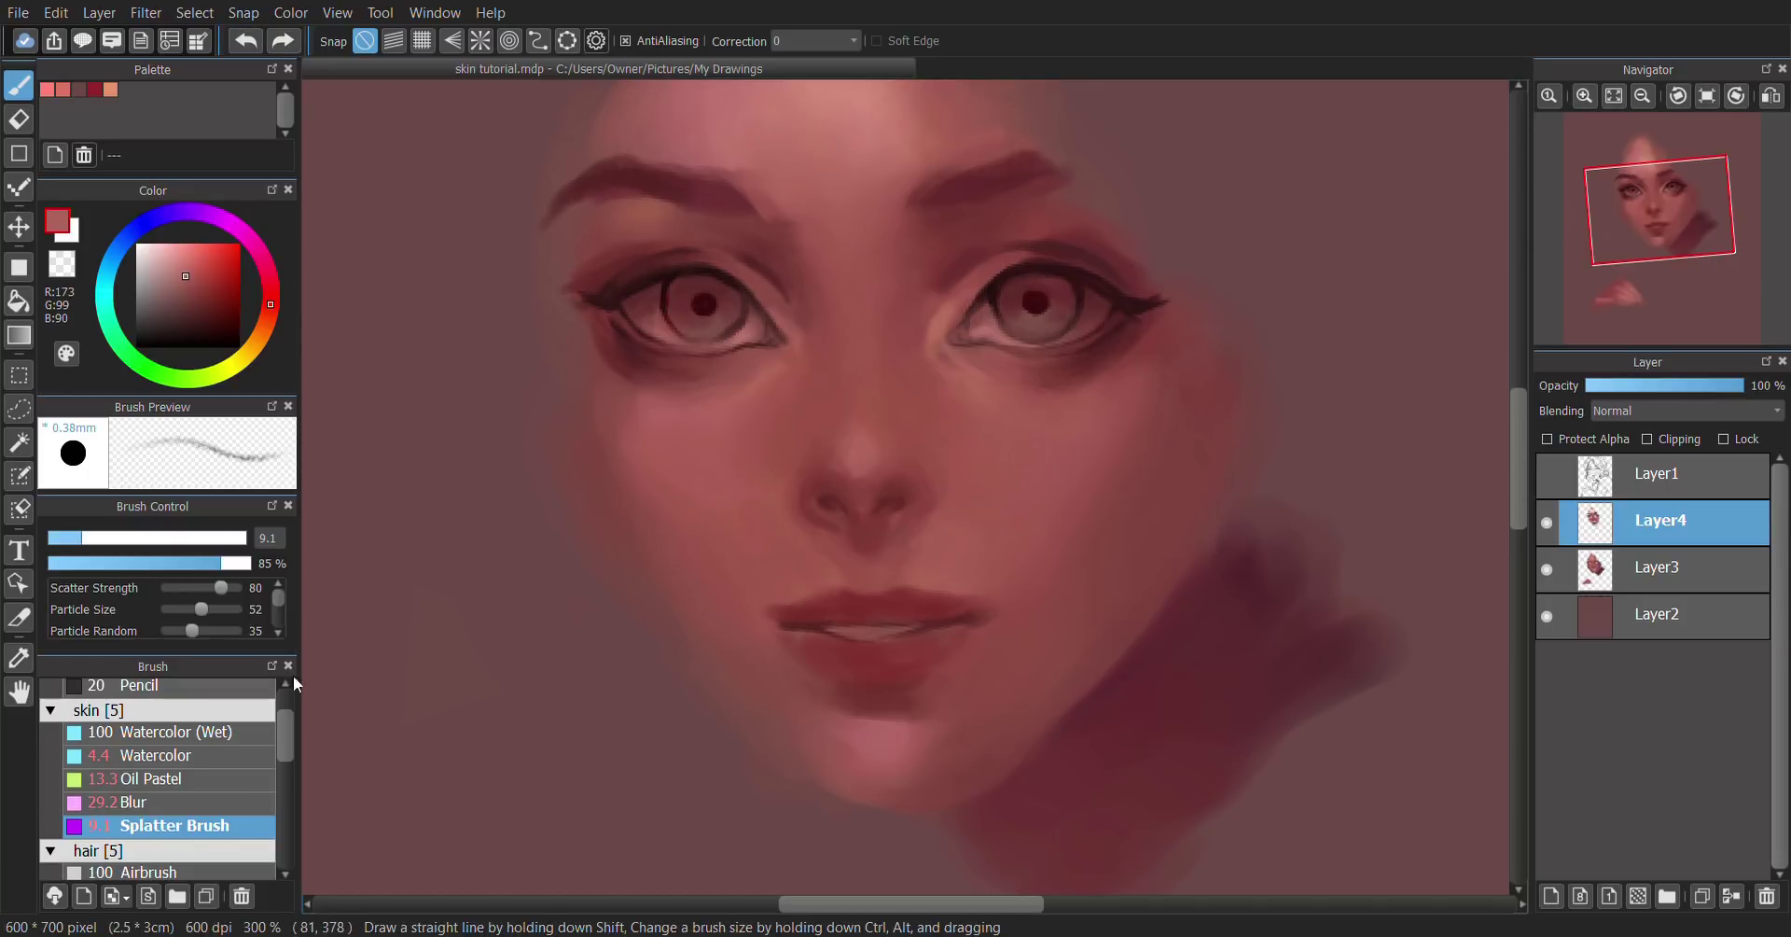
pyautogui.moveTo(1061, 485); pyautogui.dragTo(1016, 539)
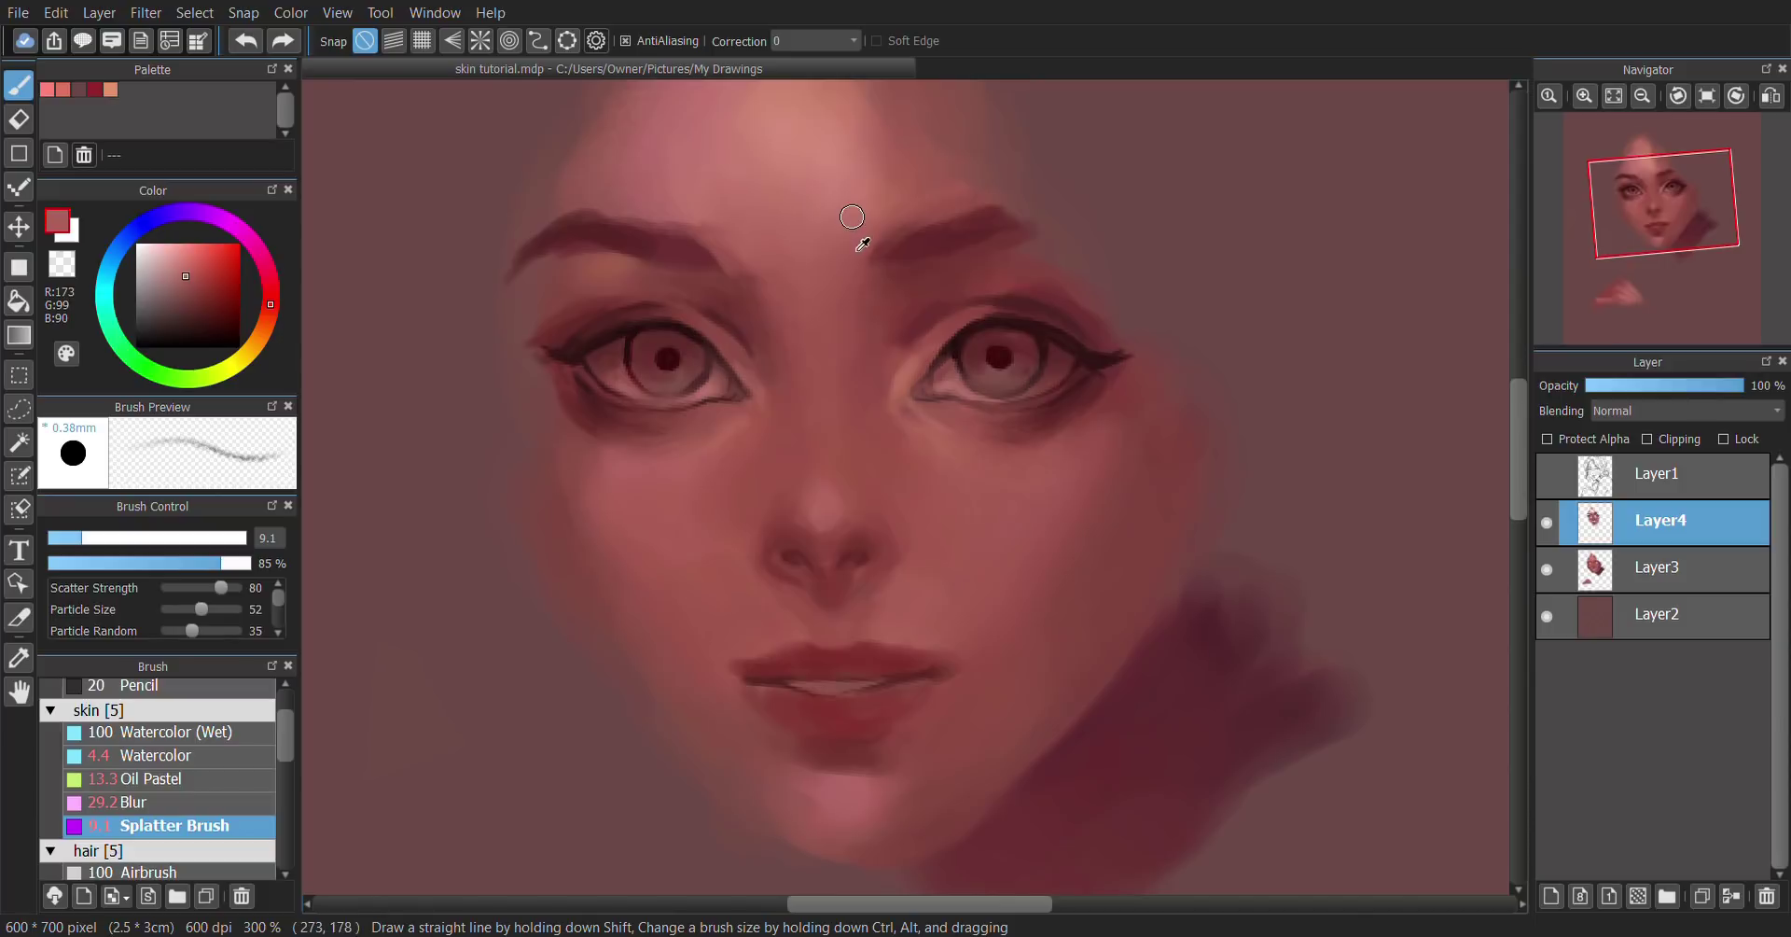
# Step: Texture the forehead and the area between the brows with the Splatter Brush at size 23, using RGB 201, 126, 117 and 228, 152, 137
pyautogui.keyDown('alt'); pyautogui.click(835, 204); pyautogui.keyUp('alt')
pyautogui.moveTo(820, 249); pyautogui.dragTo(831, 320)
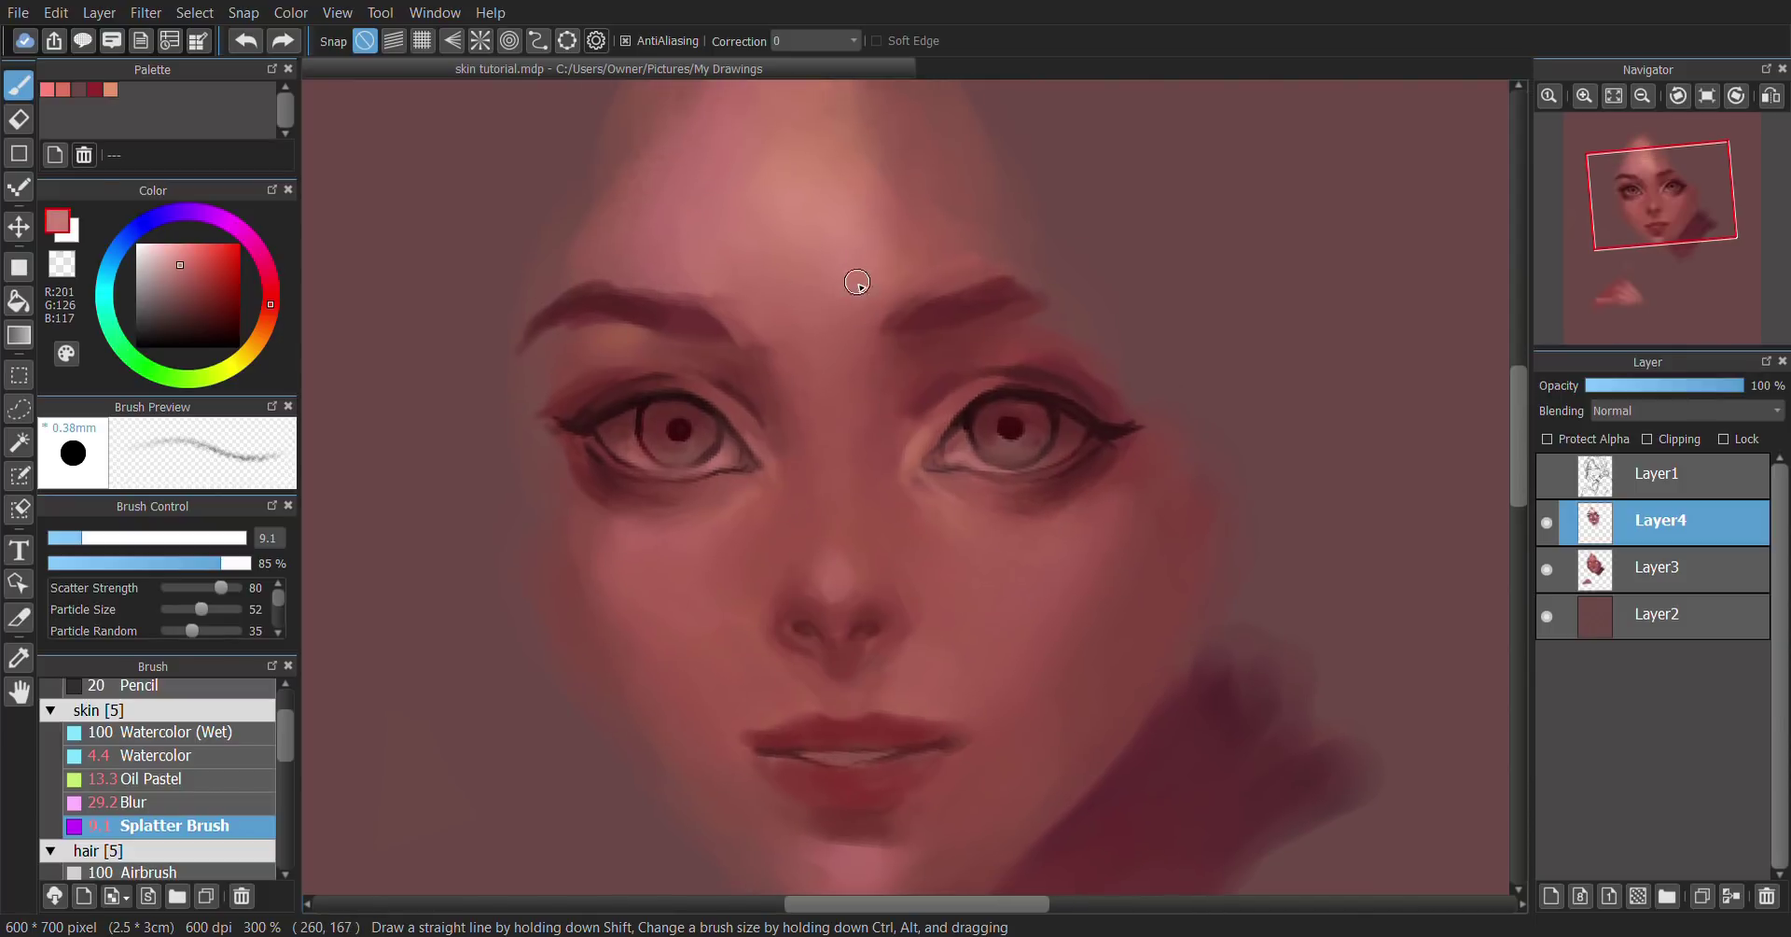
pyautogui.moveTo(866, 256); pyautogui.dragTo(869, 224)
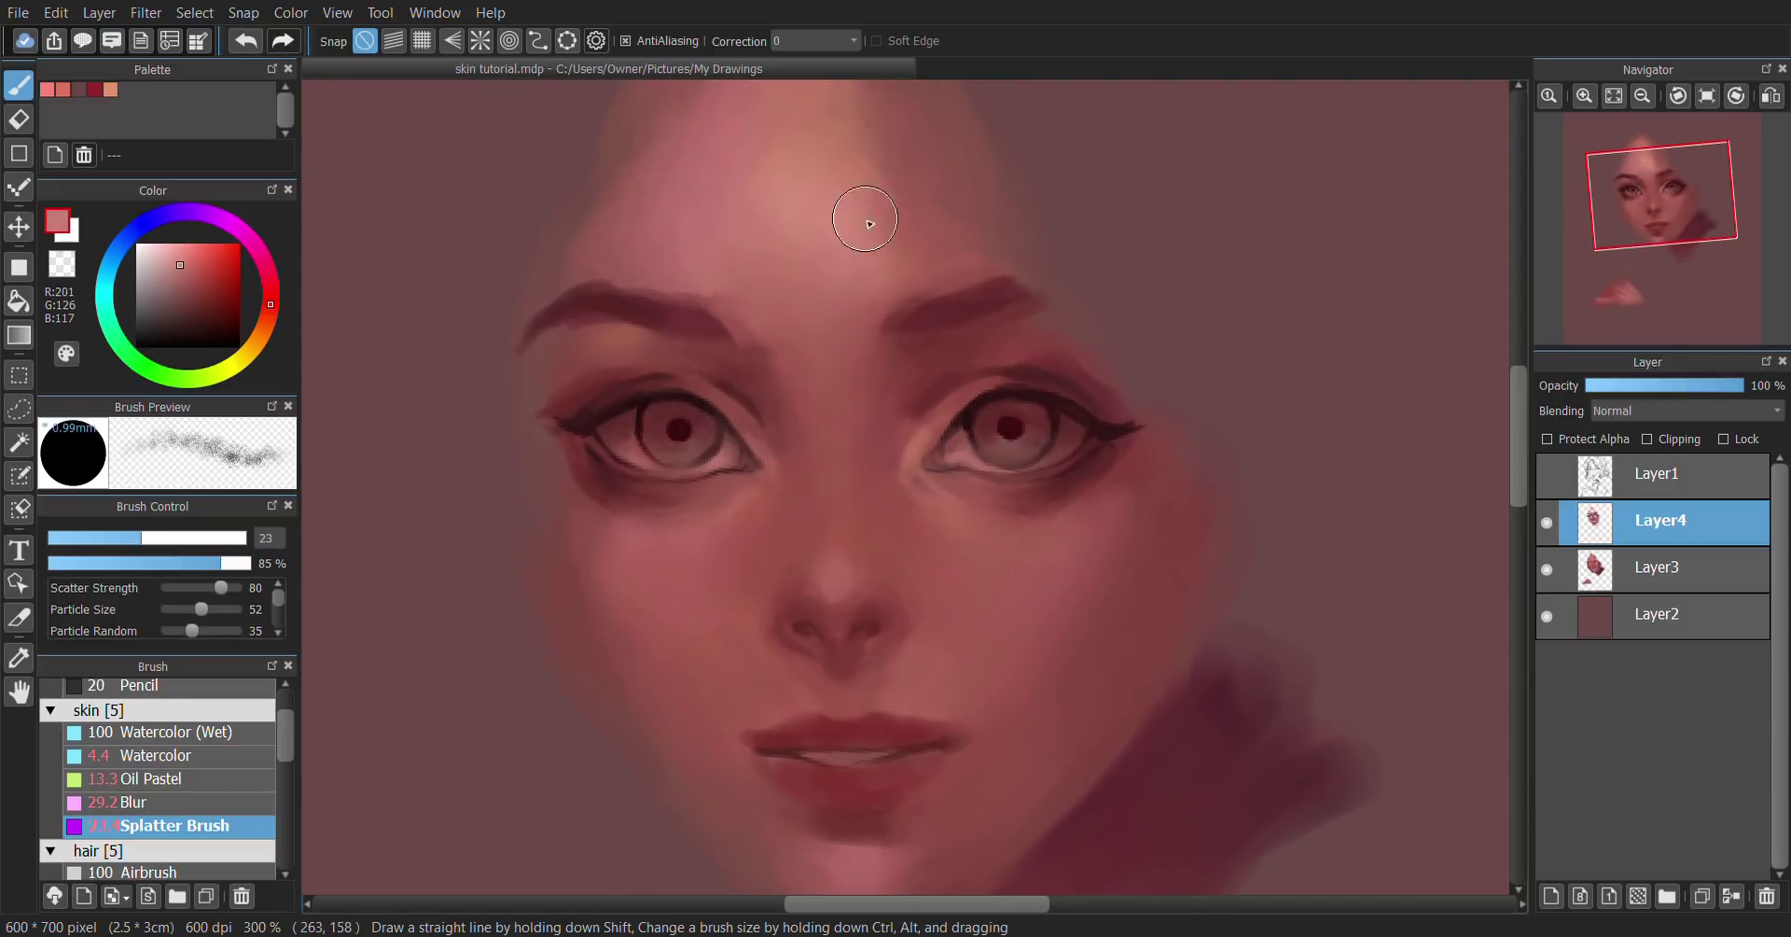
pyautogui.keyDown('alt'); pyautogui.click(810, 205); pyautogui.keyUp('alt')
pyautogui.moveTo(858, 284)
pyautogui.mouseDown()
pyautogui.moveTo(748, 256)
pyautogui.moveTo(751, 295)
pyautogui.moveTo(826, 331)
pyautogui.moveTo(853, 306)
pyautogui.moveTo(780, 323)
pyautogui.moveTo(794, 349)
pyautogui.moveTo(879, 296)
pyautogui.mouseUp()
pyautogui.moveTo(911, 369); pyautogui.dragTo(888, 296)
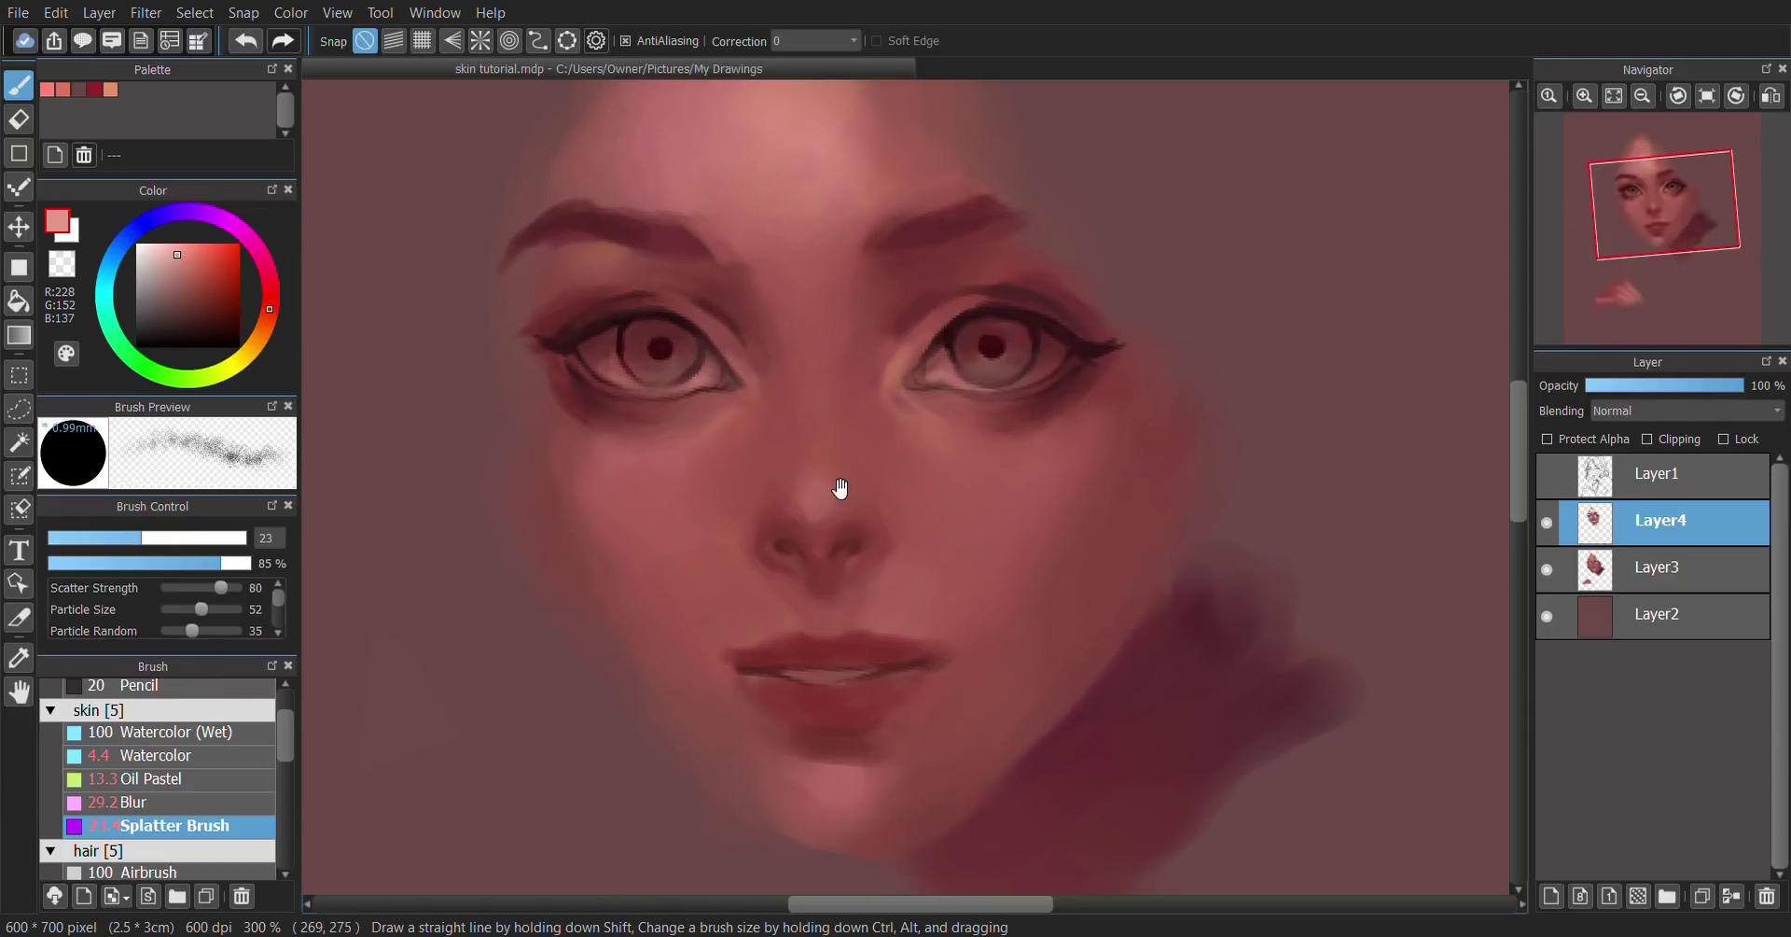
# Step: Add light accents below the brow and on the nose tip with the Splatter Brush, reduced to size 14 and 9.5
pyautogui.moveTo(840, 488); pyautogui.dragTo(881, 446)
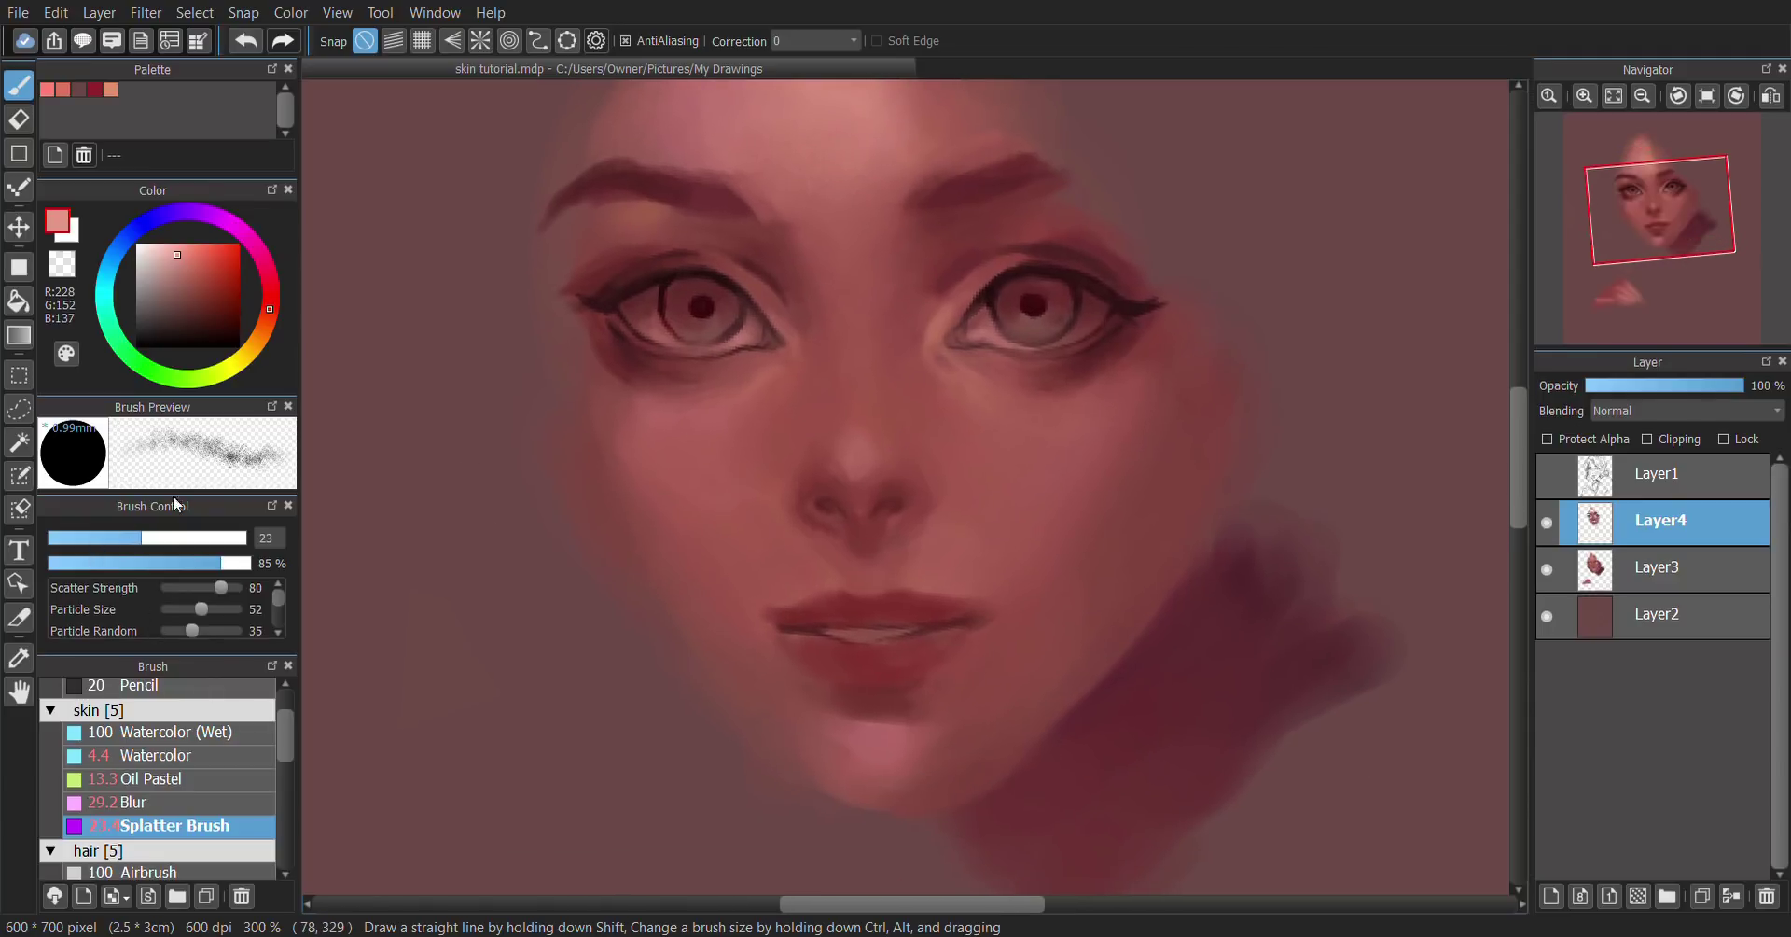
pyautogui.click(108, 535)
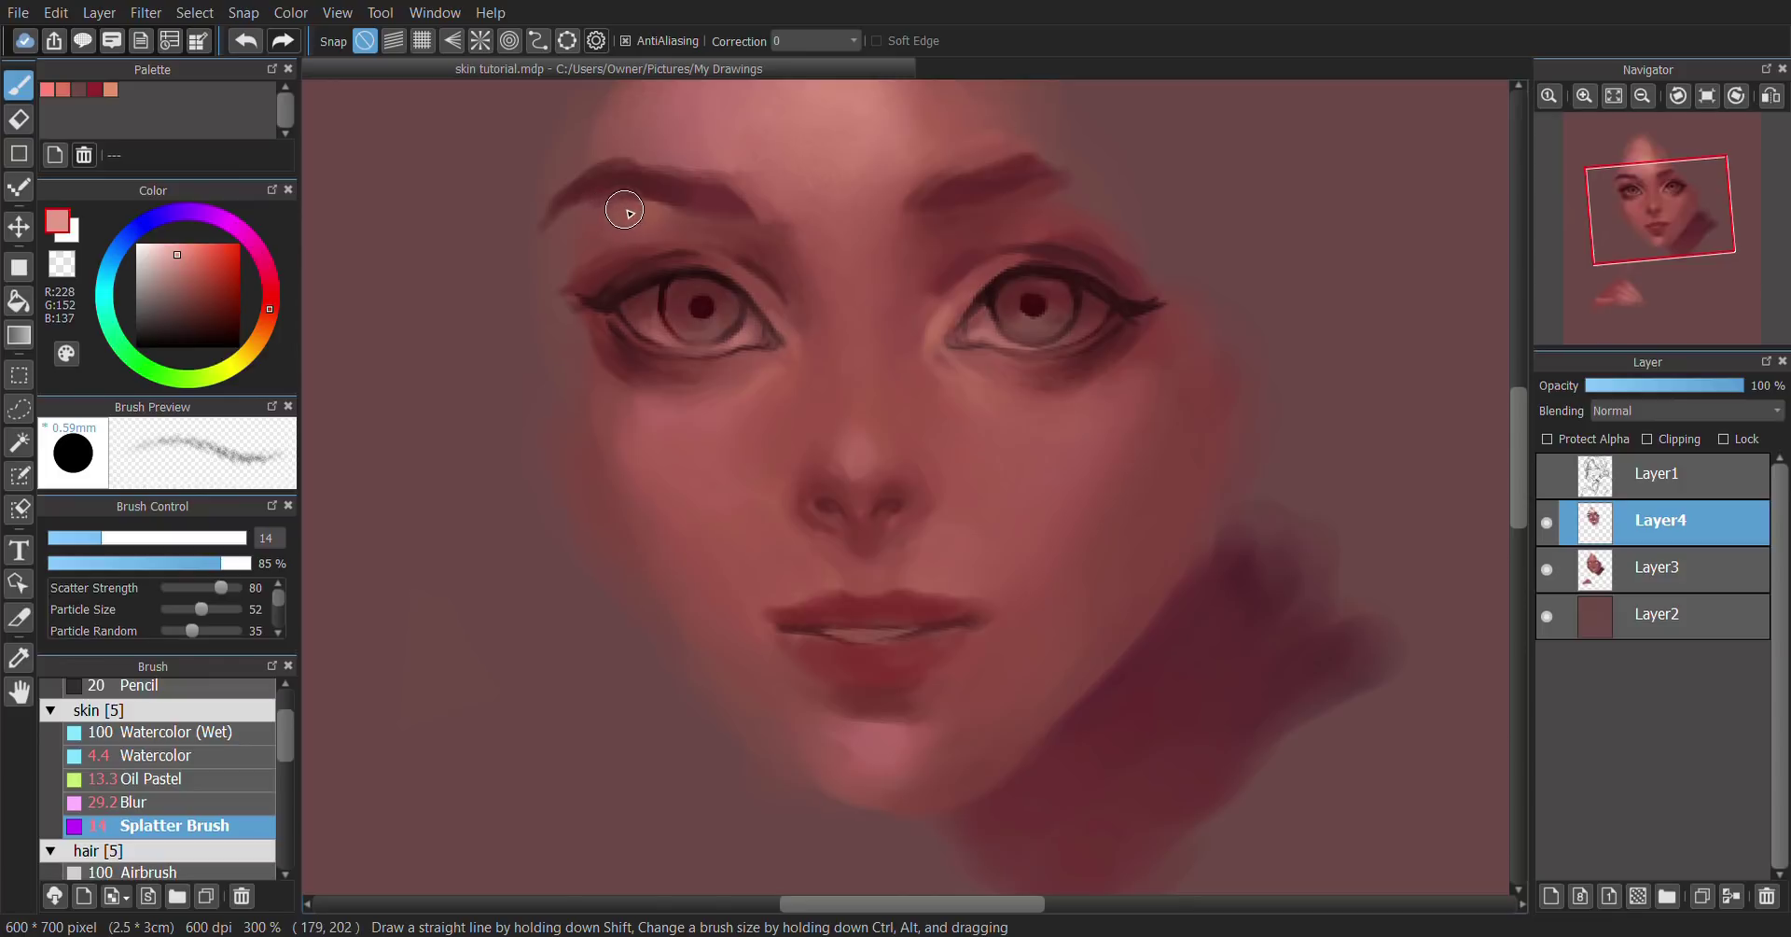
pyautogui.click(87, 539)
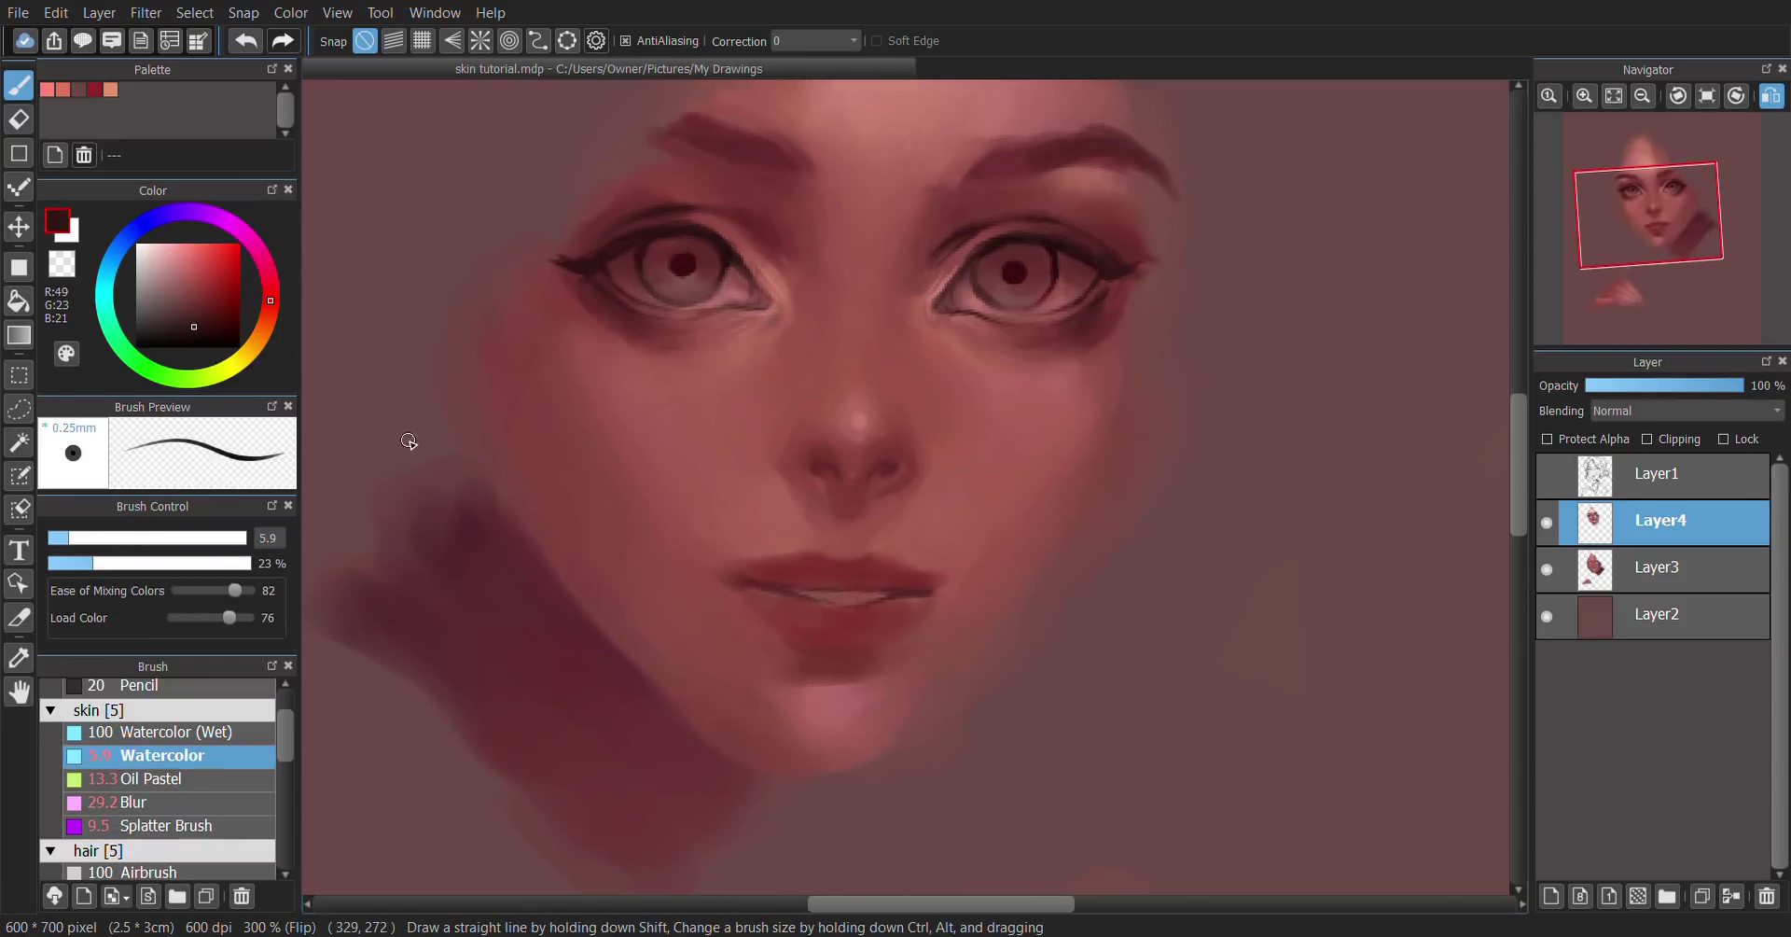
# Step: Darken the line between the lips with Watercolor, size 2.3 at 40 %, in RGB 49, 23, 21, and clean the mouth corners with RGB 168, 95, 83
pyautogui.click(128, 563)
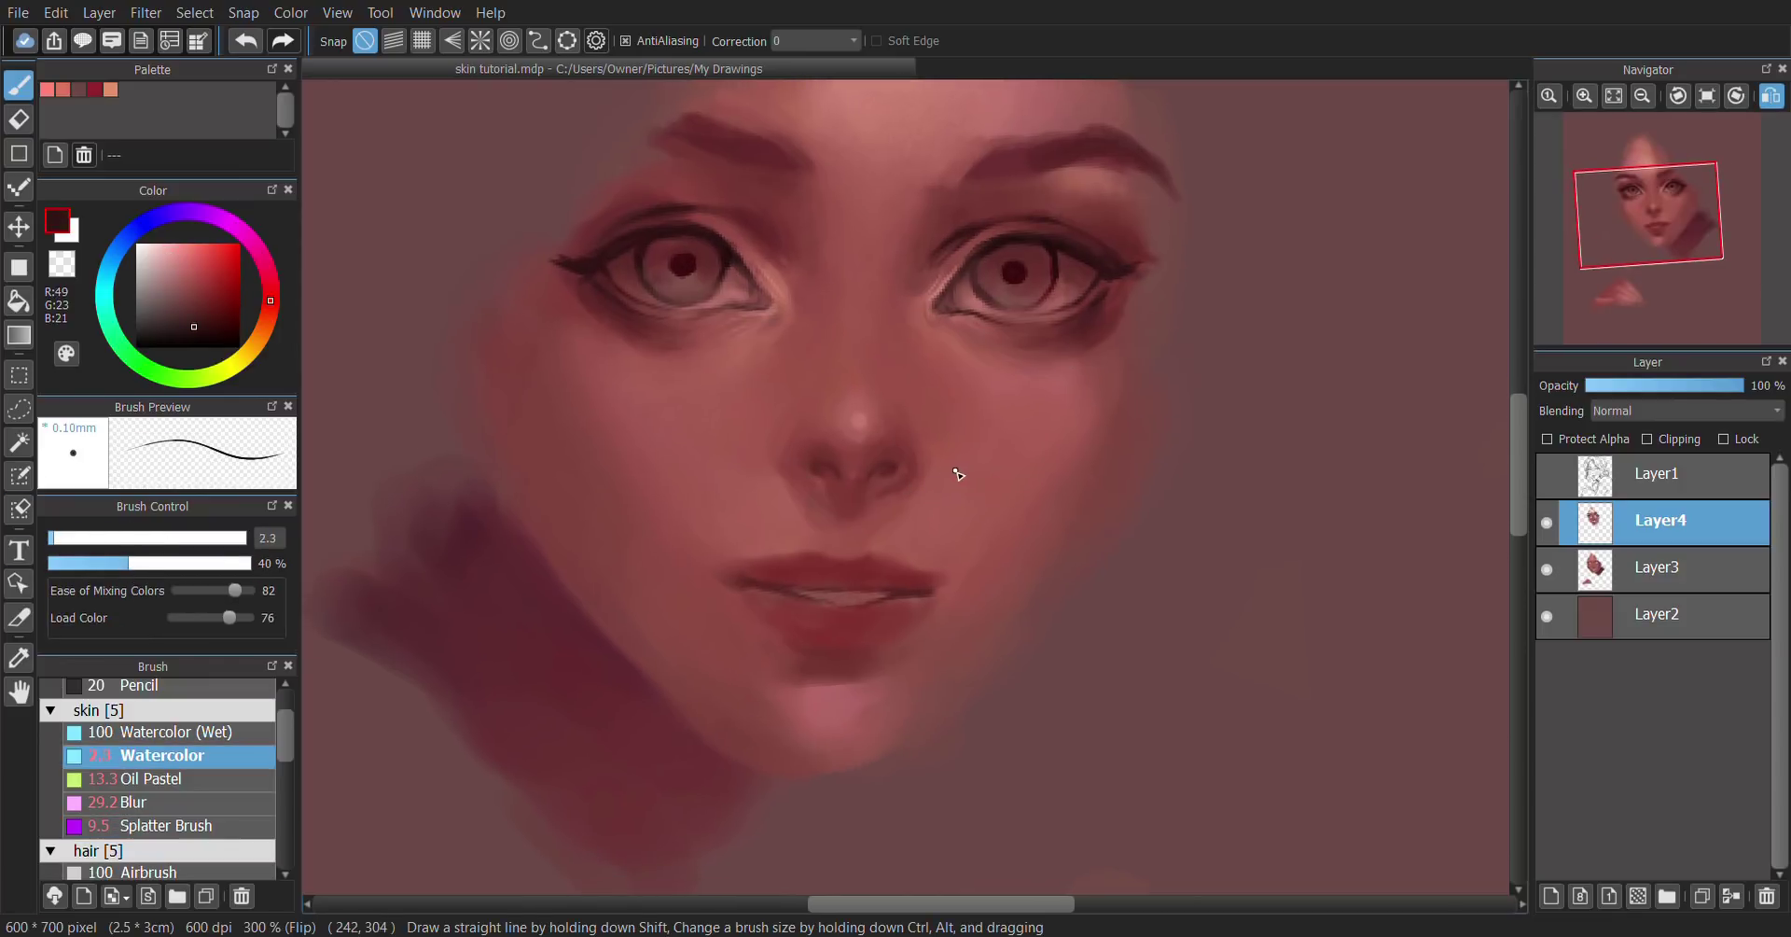
pyautogui.press('h')
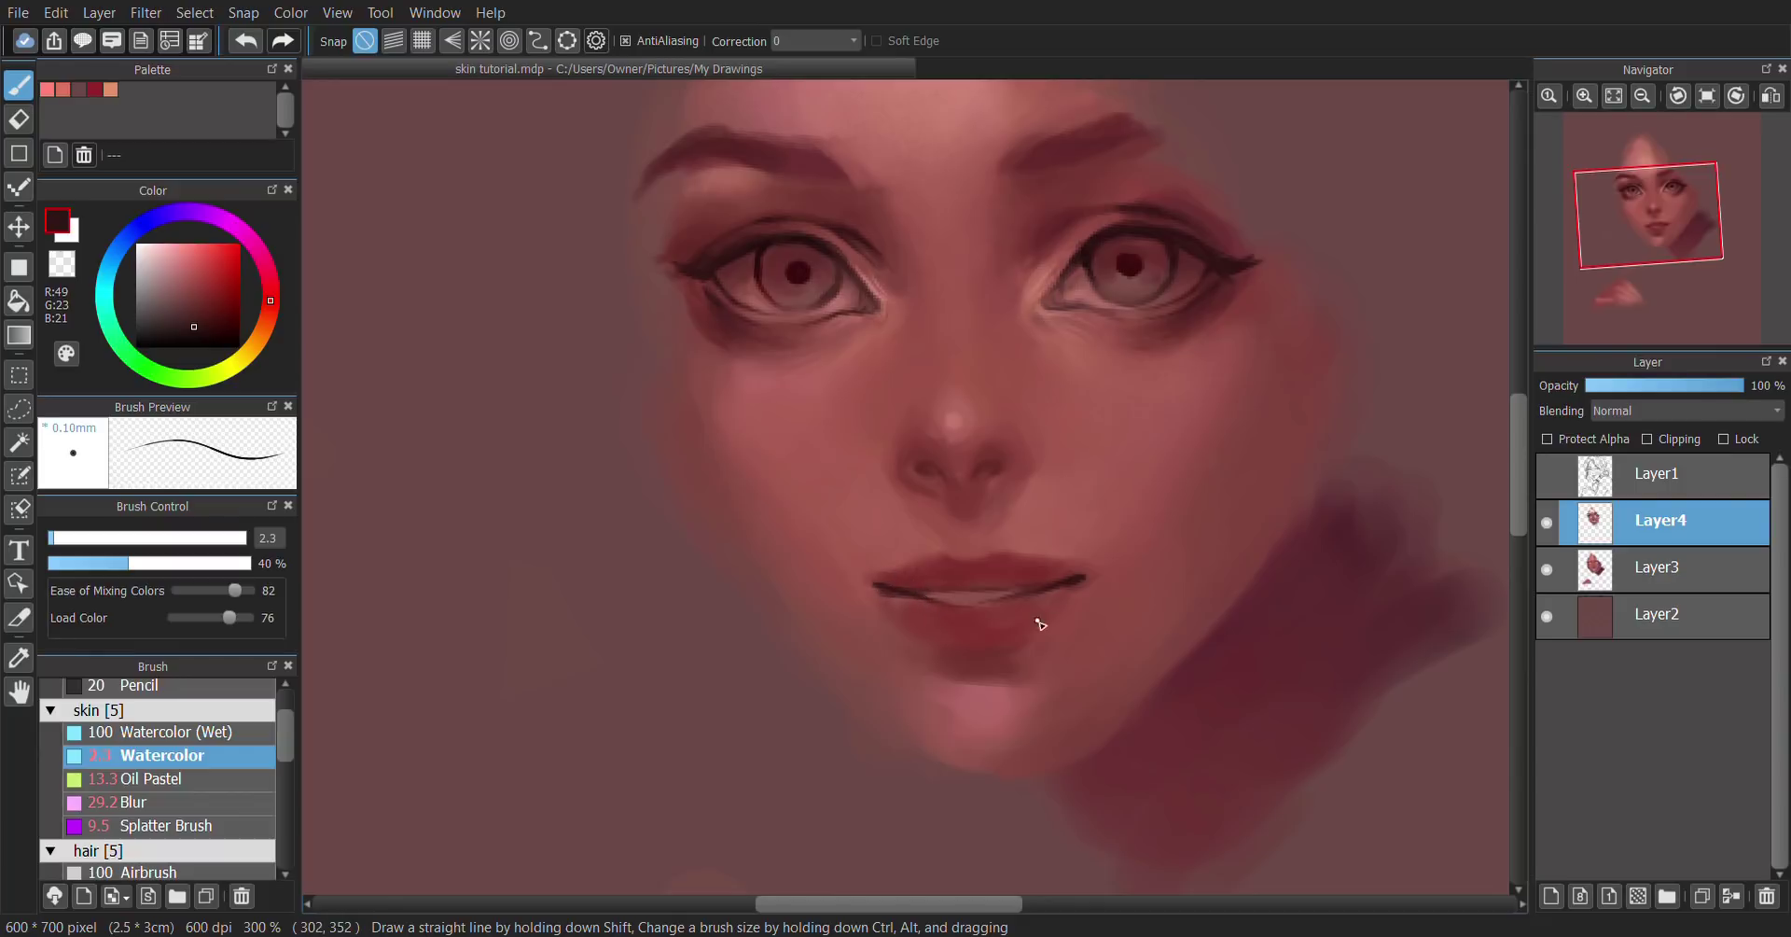
pyautogui.keyDown('alt'); pyautogui.click(897, 609); pyautogui.keyUp('alt')
pyautogui.keyDown('alt'); pyautogui.click(1082, 602); pyautogui.keyUp('alt')
pyautogui.keyDown('alt'); pyautogui.click(1073, 548); pyautogui.keyUp('alt')
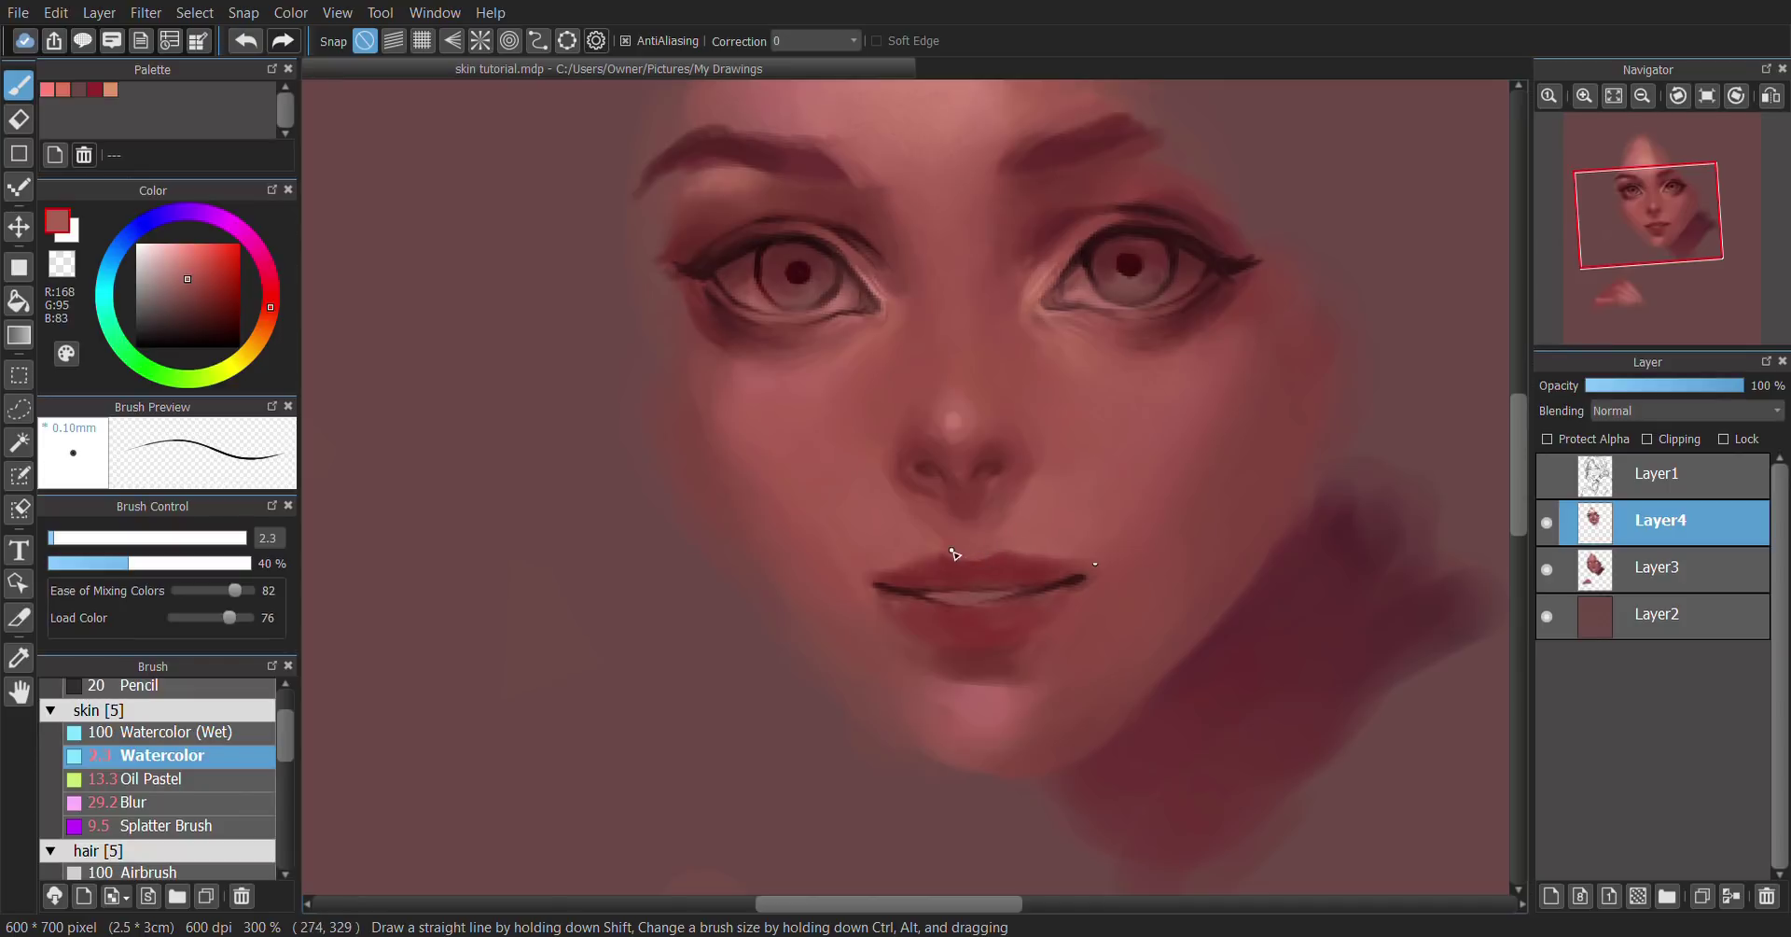
# Step: Refine the upper lip with RGB 126, 46, 43 and the skin beside the nose with RGB 167, 93, 81, and undo the last stroke
pyautogui.keyDown('alt'); pyautogui.click(1001, 570); pyautogui.keyUp('alt')
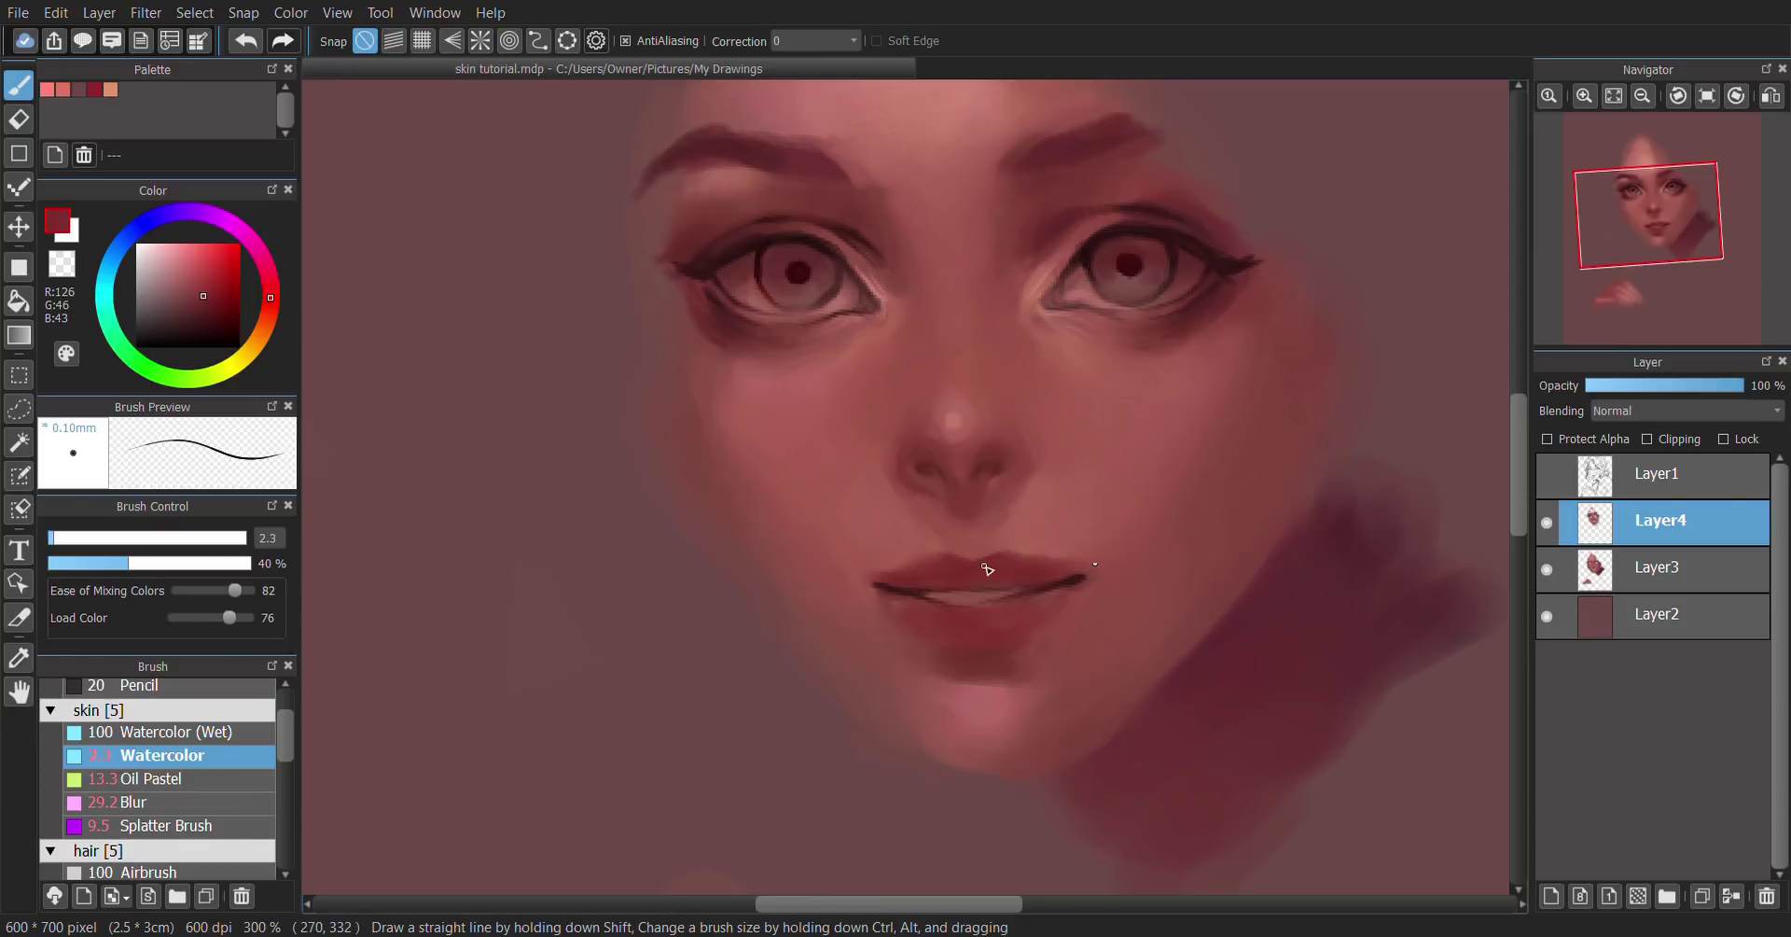
pyautogui.keyDown('alt'); pyautogui.click(884, 517); pyautogui.keyUp('alt')
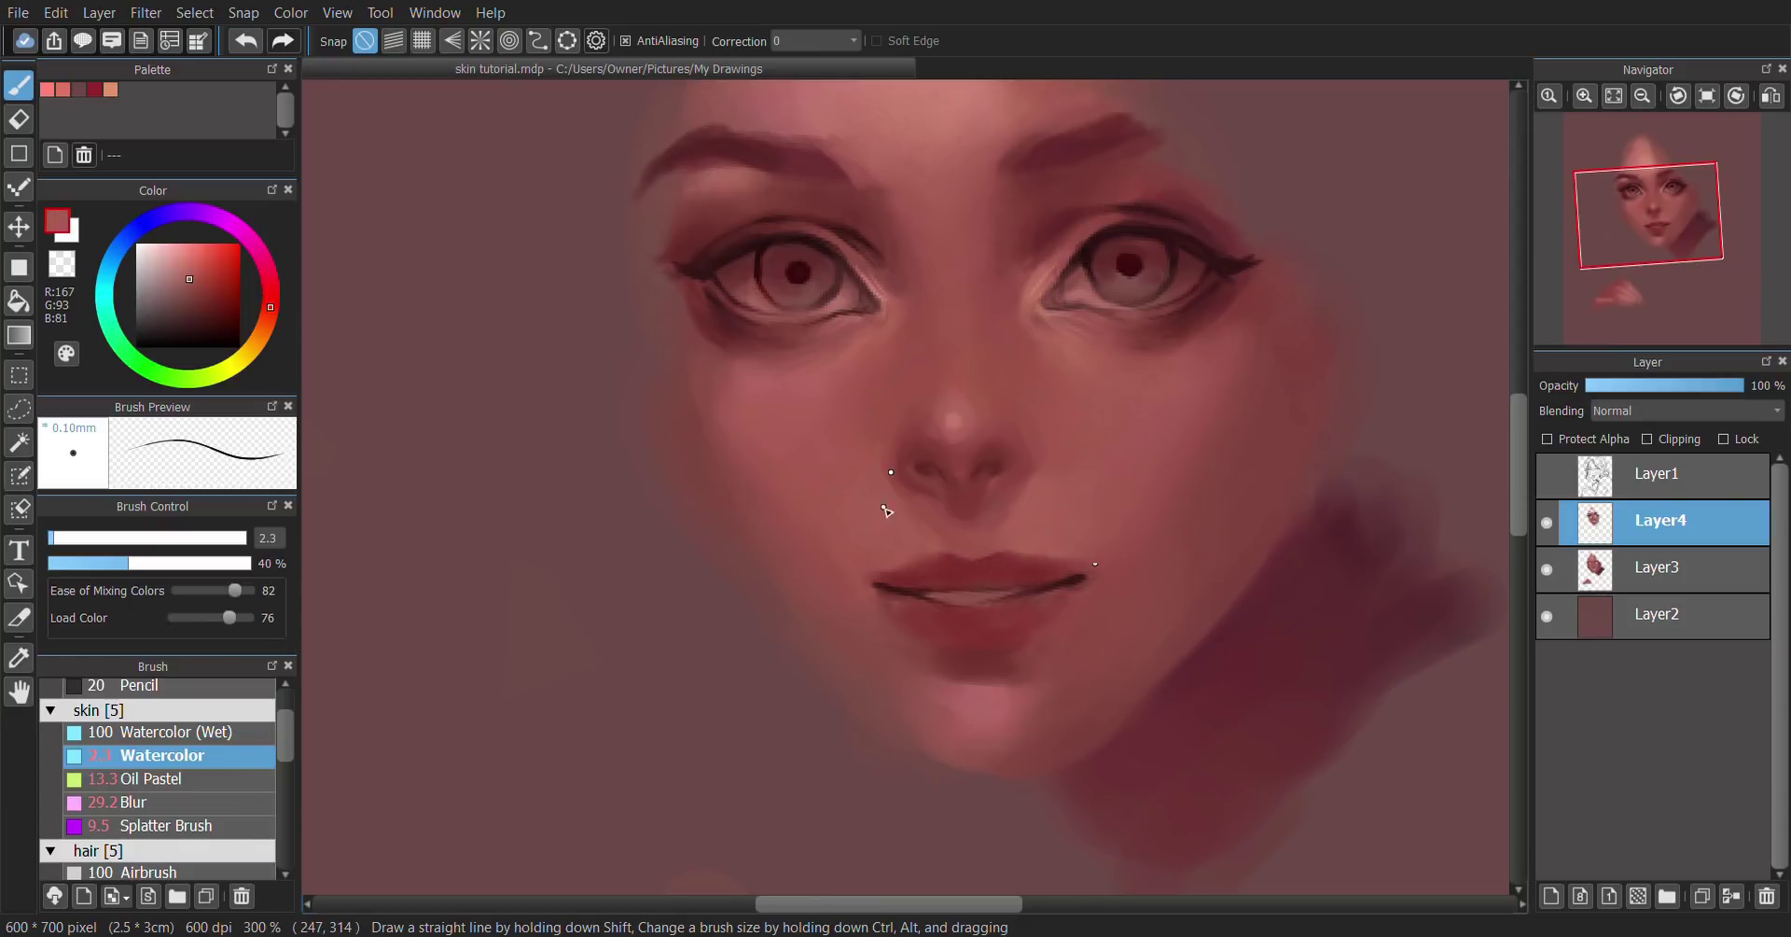
pyautogui.keyDown('alt'); pyautogui.click(1052, 296); pyautogui.keyUp('alt')
pyautogui.click(246, 40)
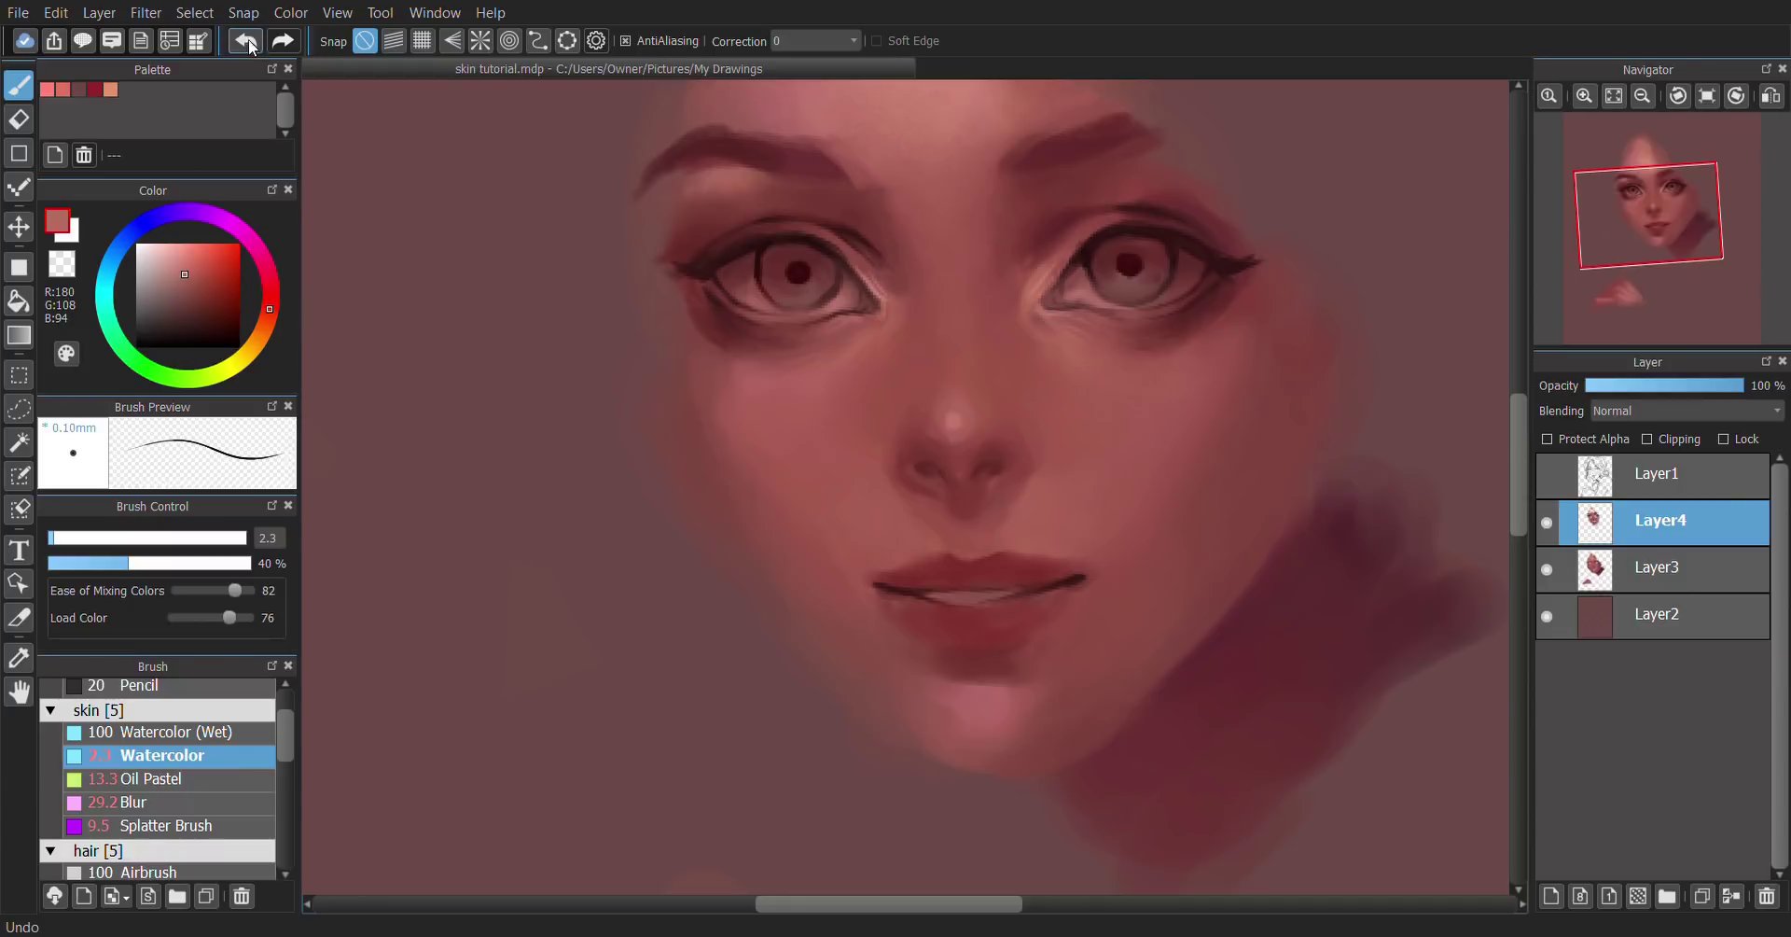
# Step: Touch up the skin around the nose with RGB 194, 117, 106 and shape the lower lip and its shadow with RGB 91, 38, 36
pyautogui.keyDown('alt'); pyautogui.click(961, 443); pyautogui.keyUp('alt')
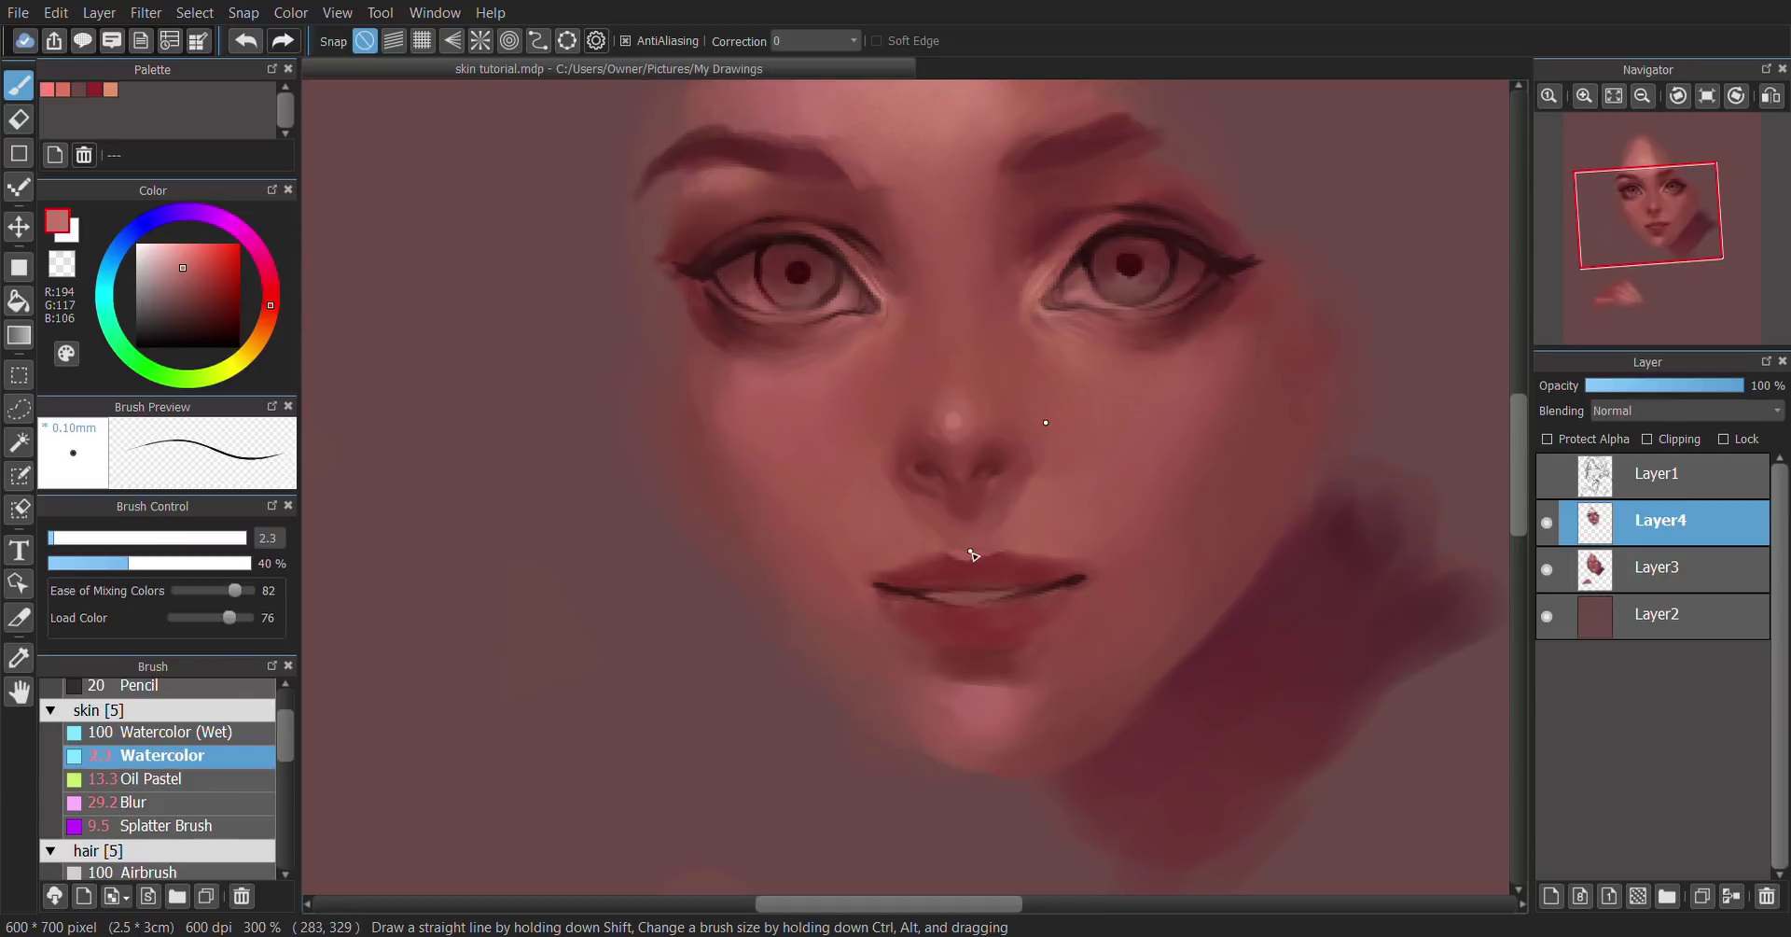
pyautogui.keyDown('alt'); pyautogui.click(1012, 645); pyautogui.keyUp('alt')
pyautogui.keyDown('alt'); pyautogui.click(1016, 675); pyautogui.keyUp('alt')
pyautogui.keyDown('alt'); pyautogui.click(1043, 611); pyautogui.keyUp('alt')
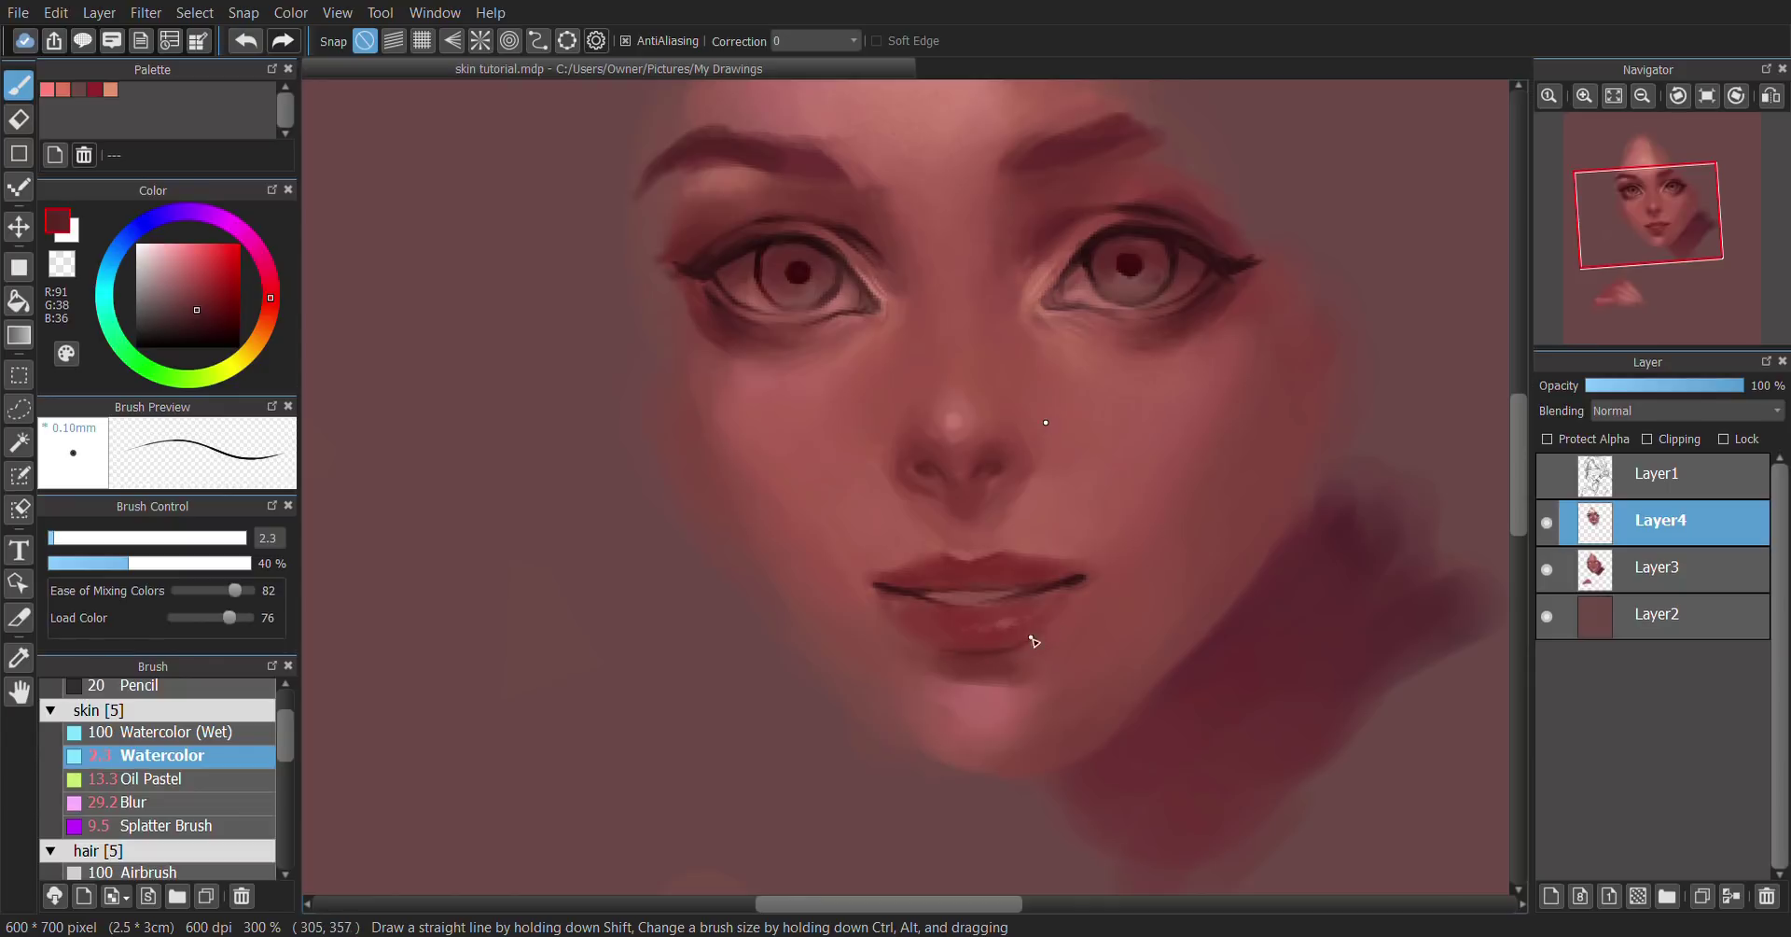
# Step: Soften the lip contours in a flipped, rotated view with Watercolor, size 2.8 at 12 %, using RGB 130, 62, 57
pyautogui.press('h')
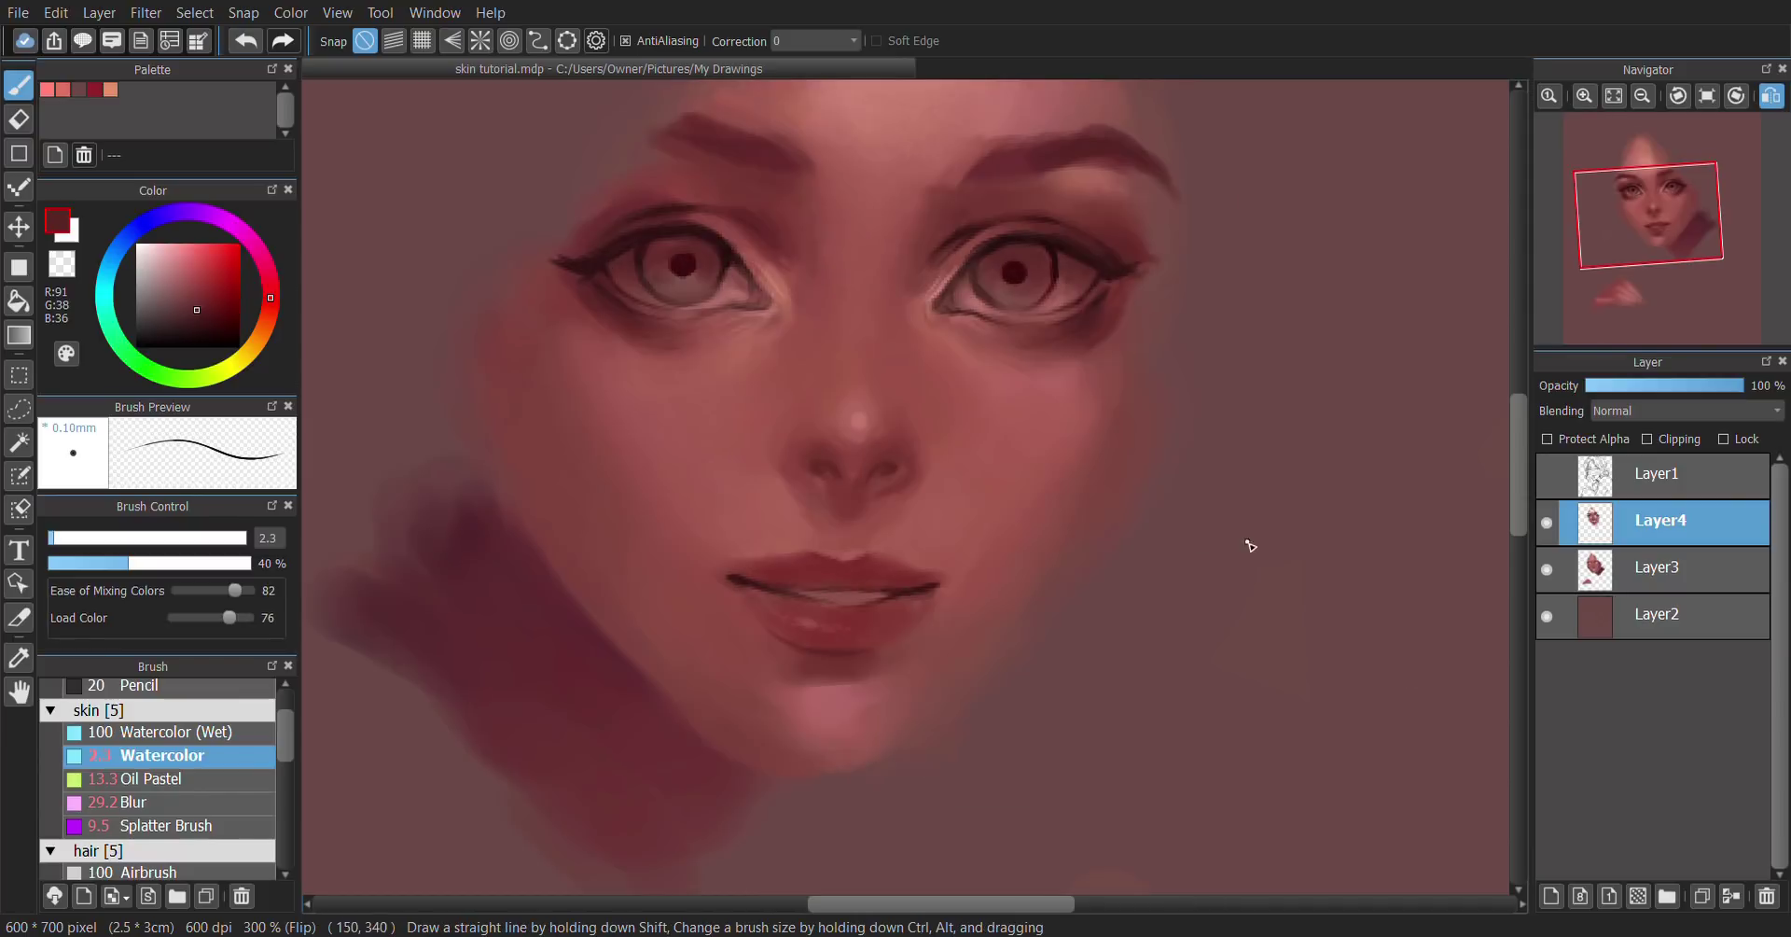
pyautogui.moveTo(954, 411); pyautogui.dragTo(912, 408)
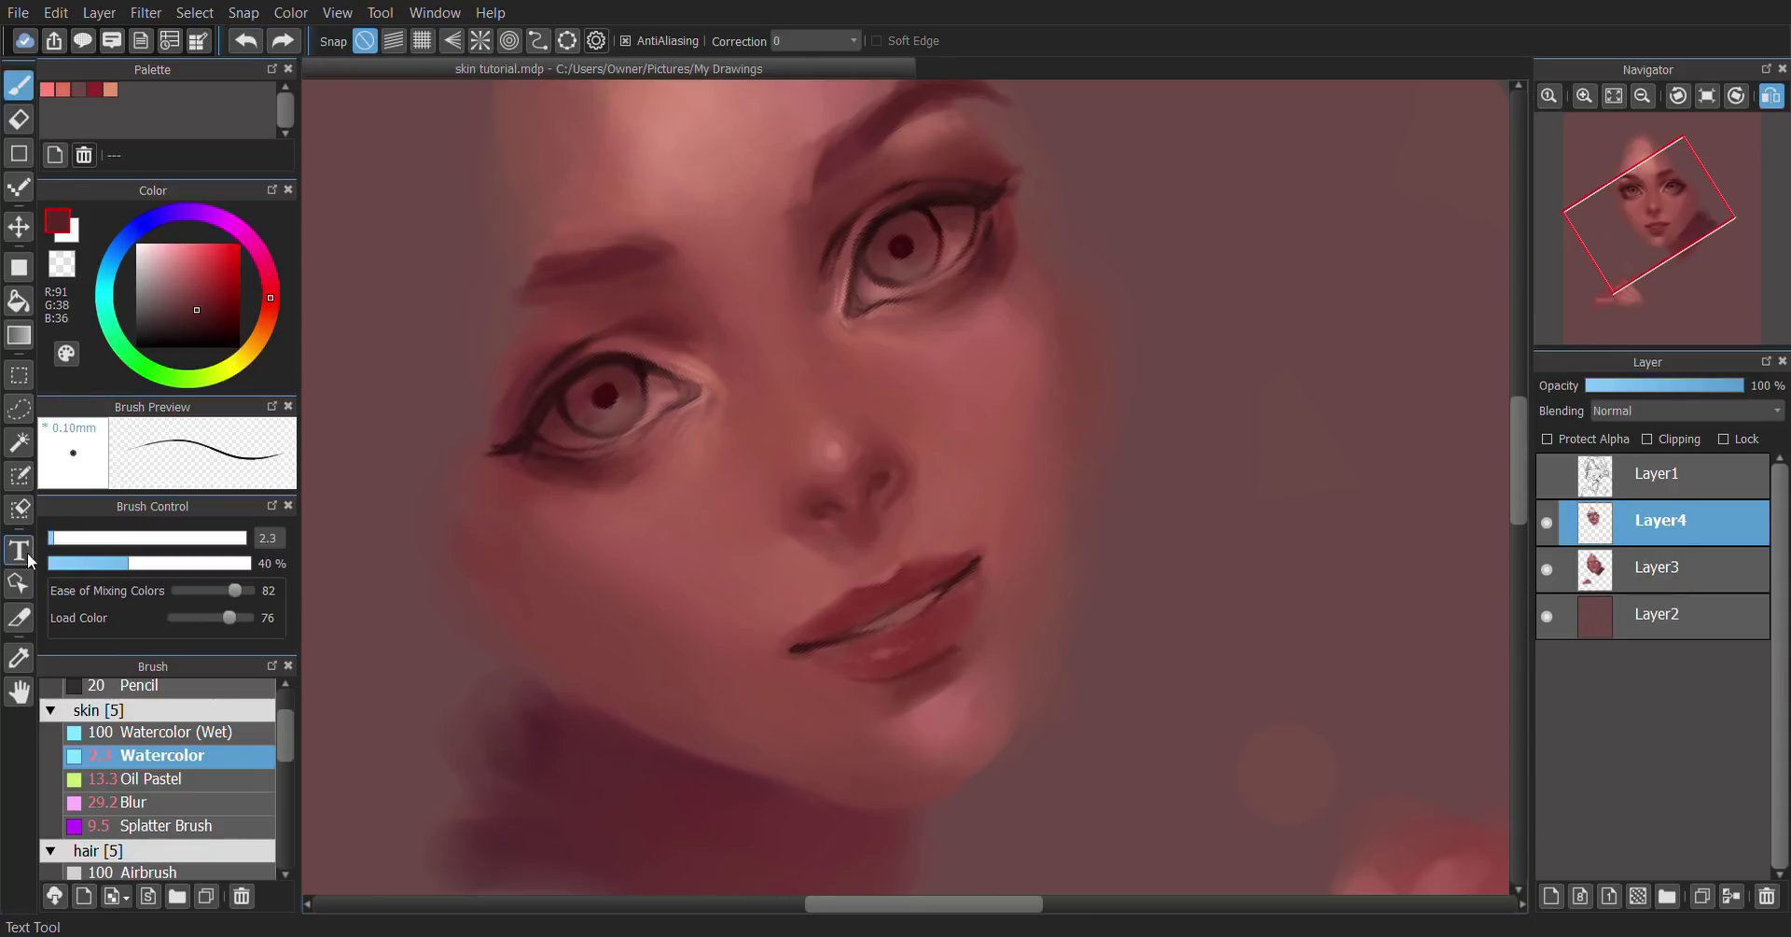
pyautogui.click(71, 564)
pyautogui.click(54, 538)
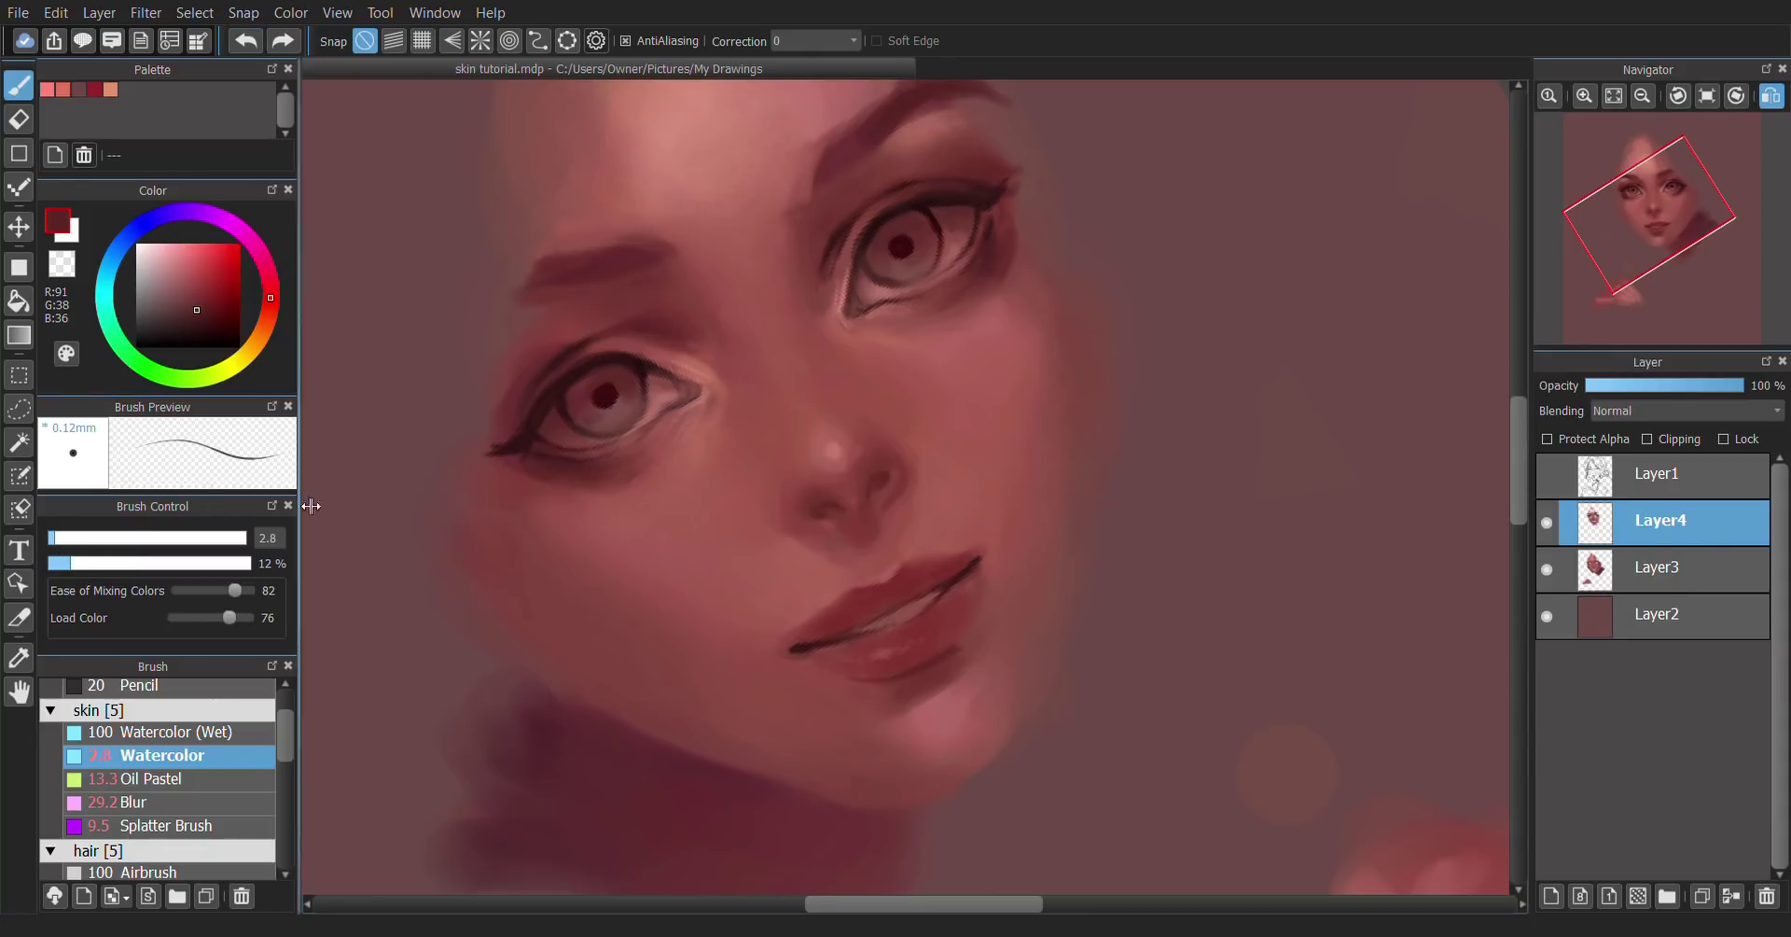
pyautogui.keyDown('alt'); pyautogui.click(956, 642); pyautogui.keyUp('alt')
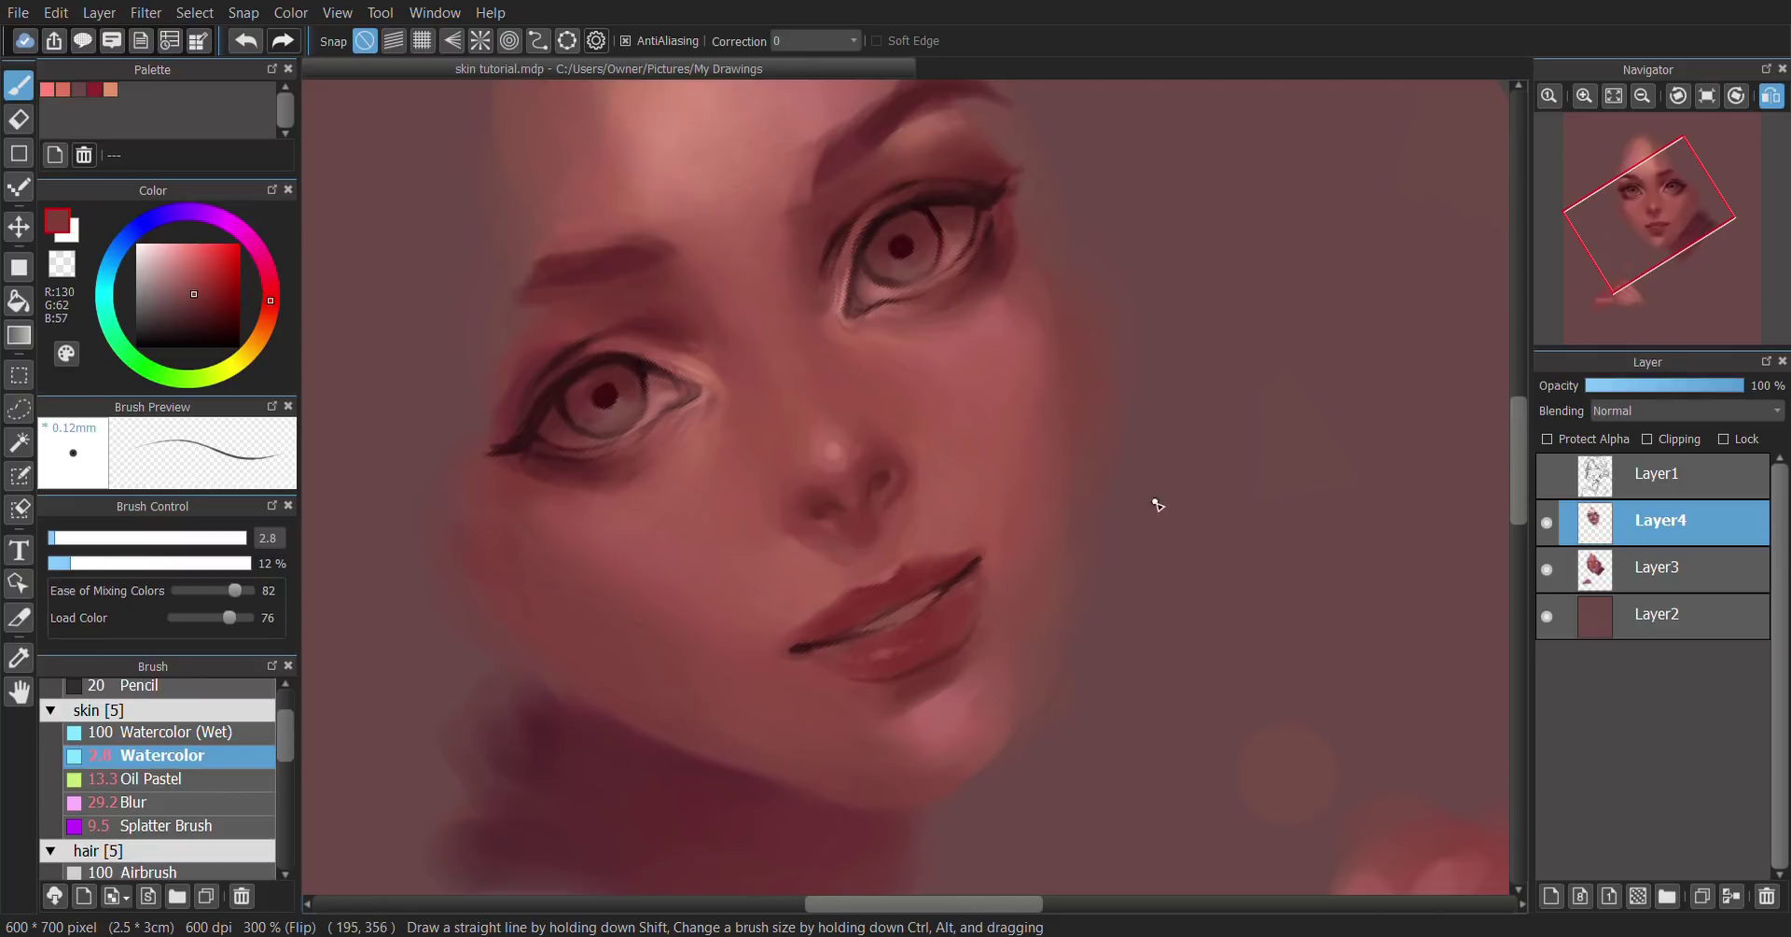
# Step: Check the whole portrait with its rotation reset, and blend the lower edge of the lower lip using RGB 112, 49, 45
pyautogui.click(1614, 96)
pyautogui.click(1707, 95)
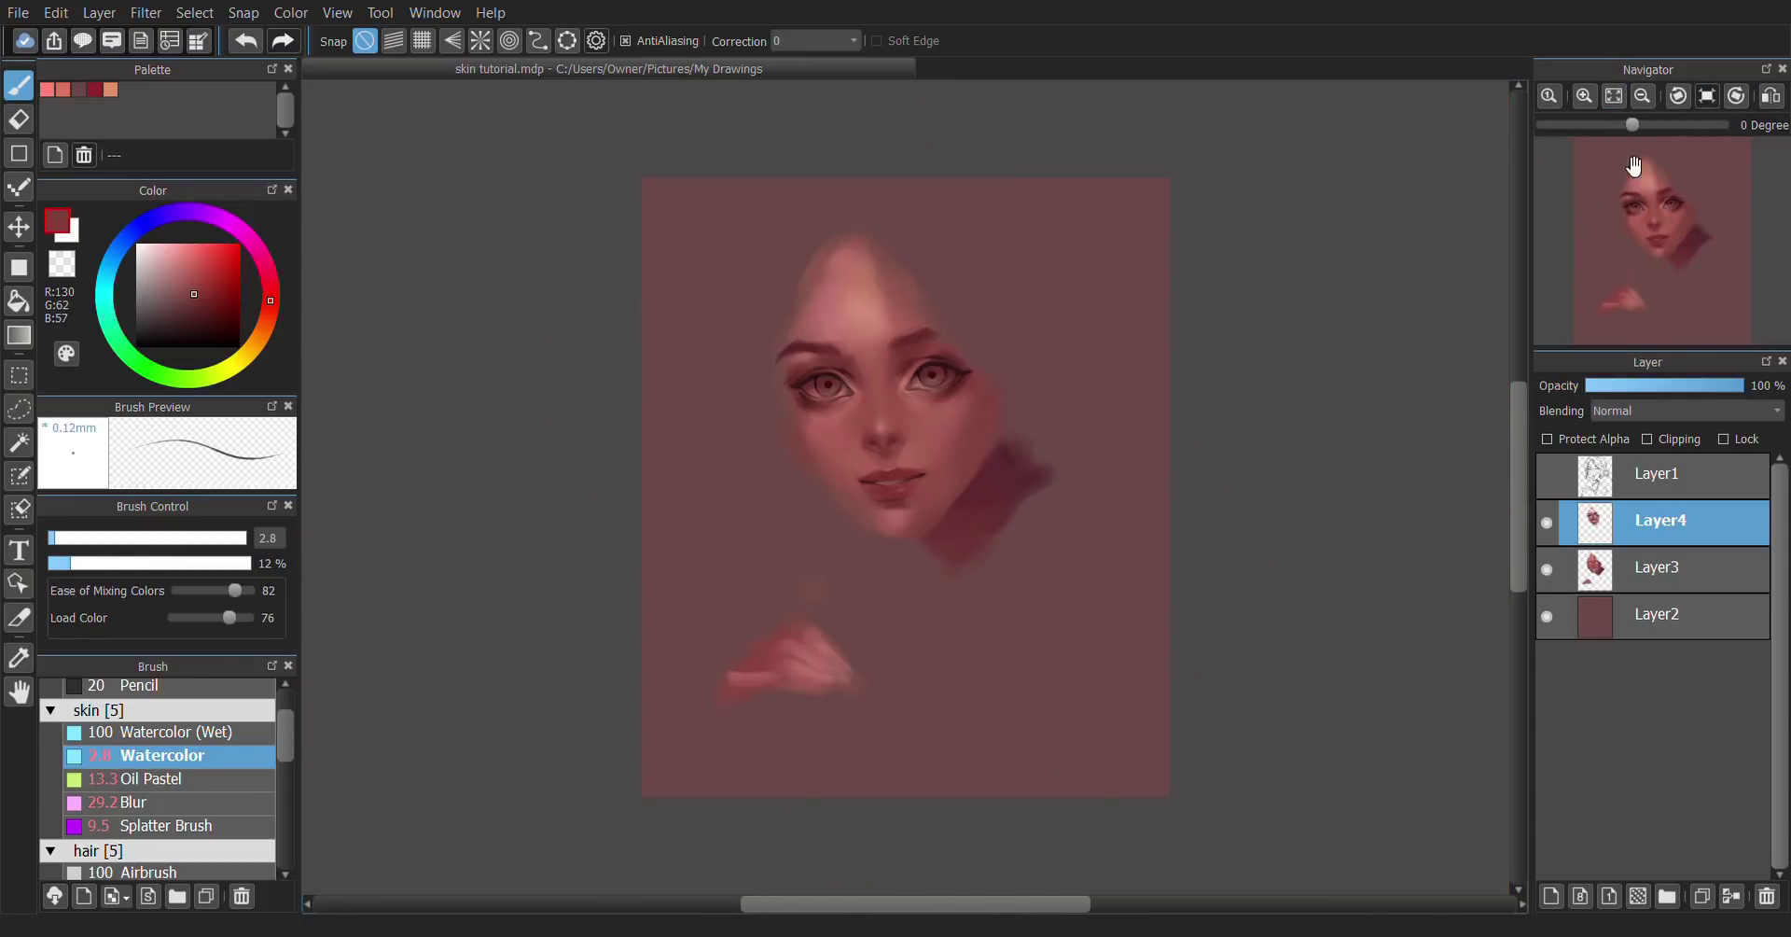
pyautogui.scroll(1, 936, 485)
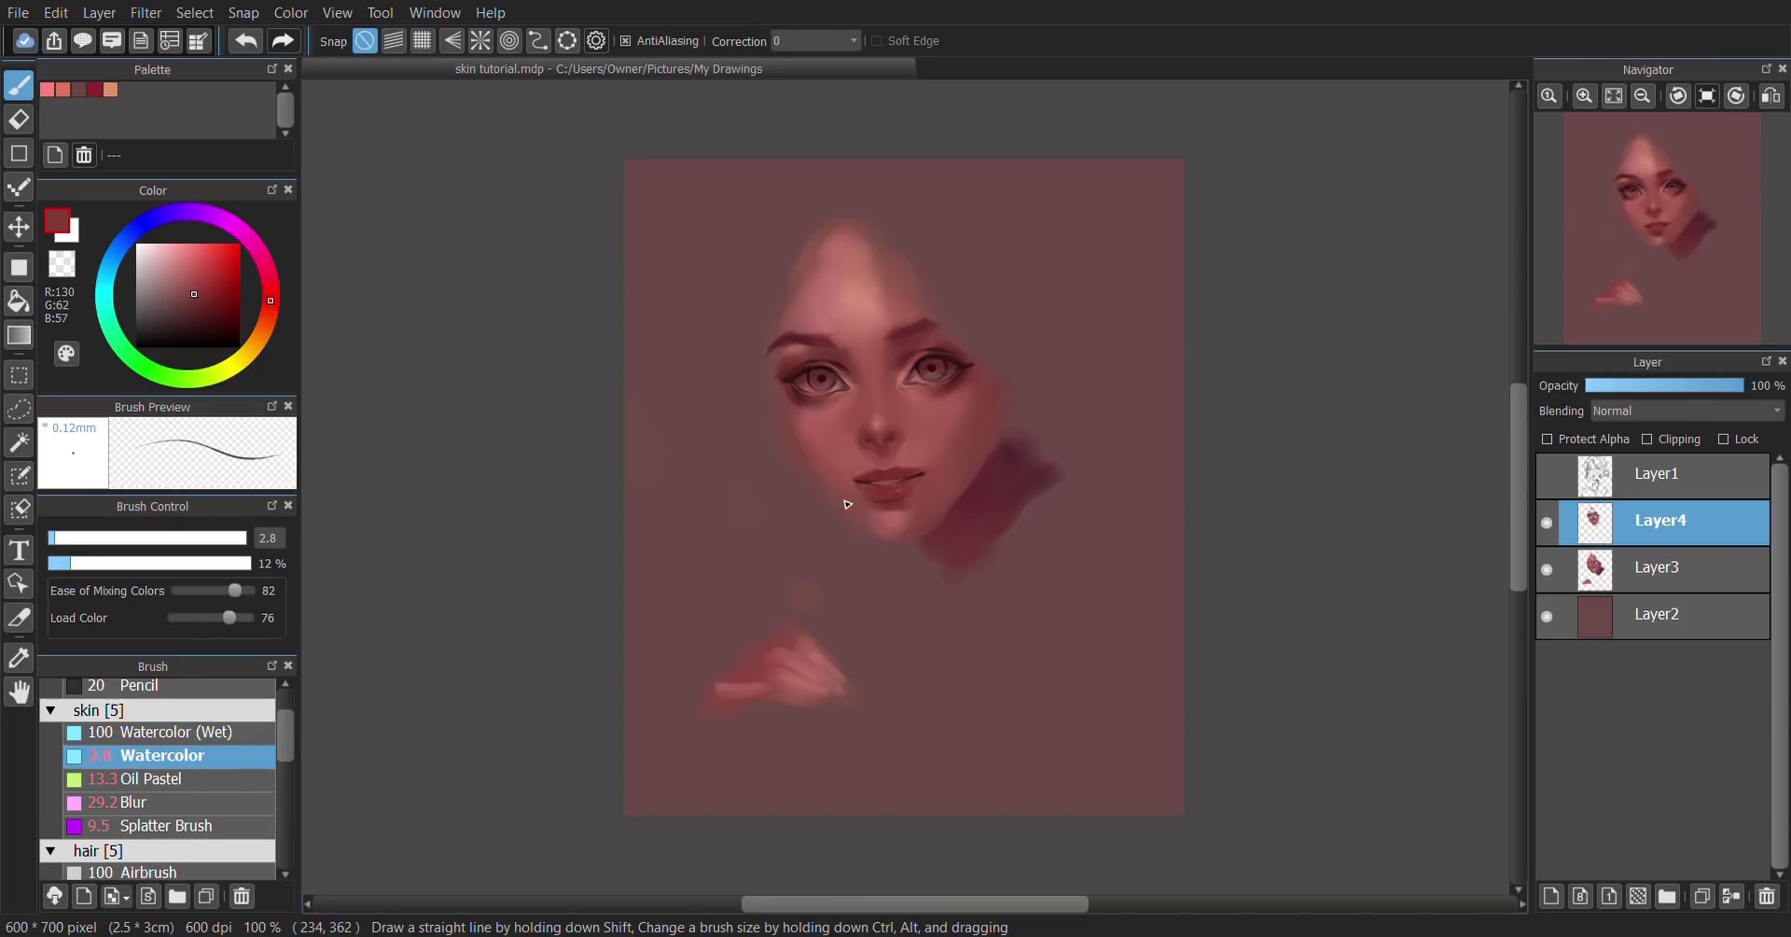
pyautogui.scroll(2, 653, 578)
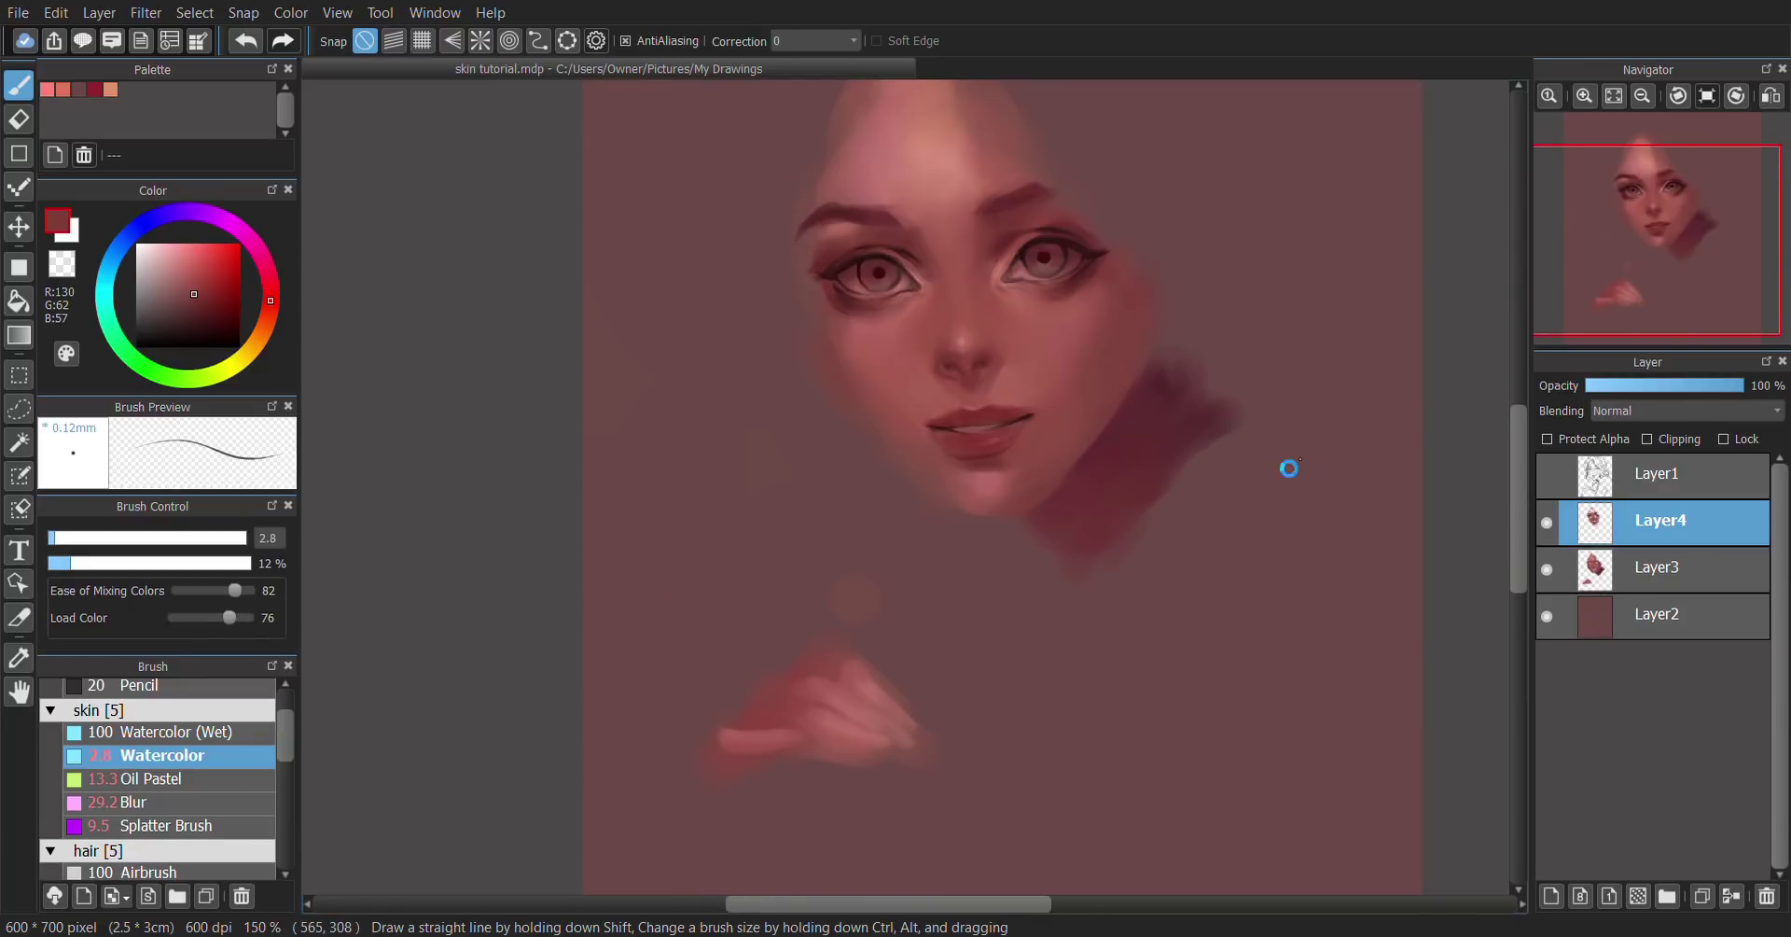
pyautogui.moveTo(1288, 468); pyautogui.dragTo(1099, 444)
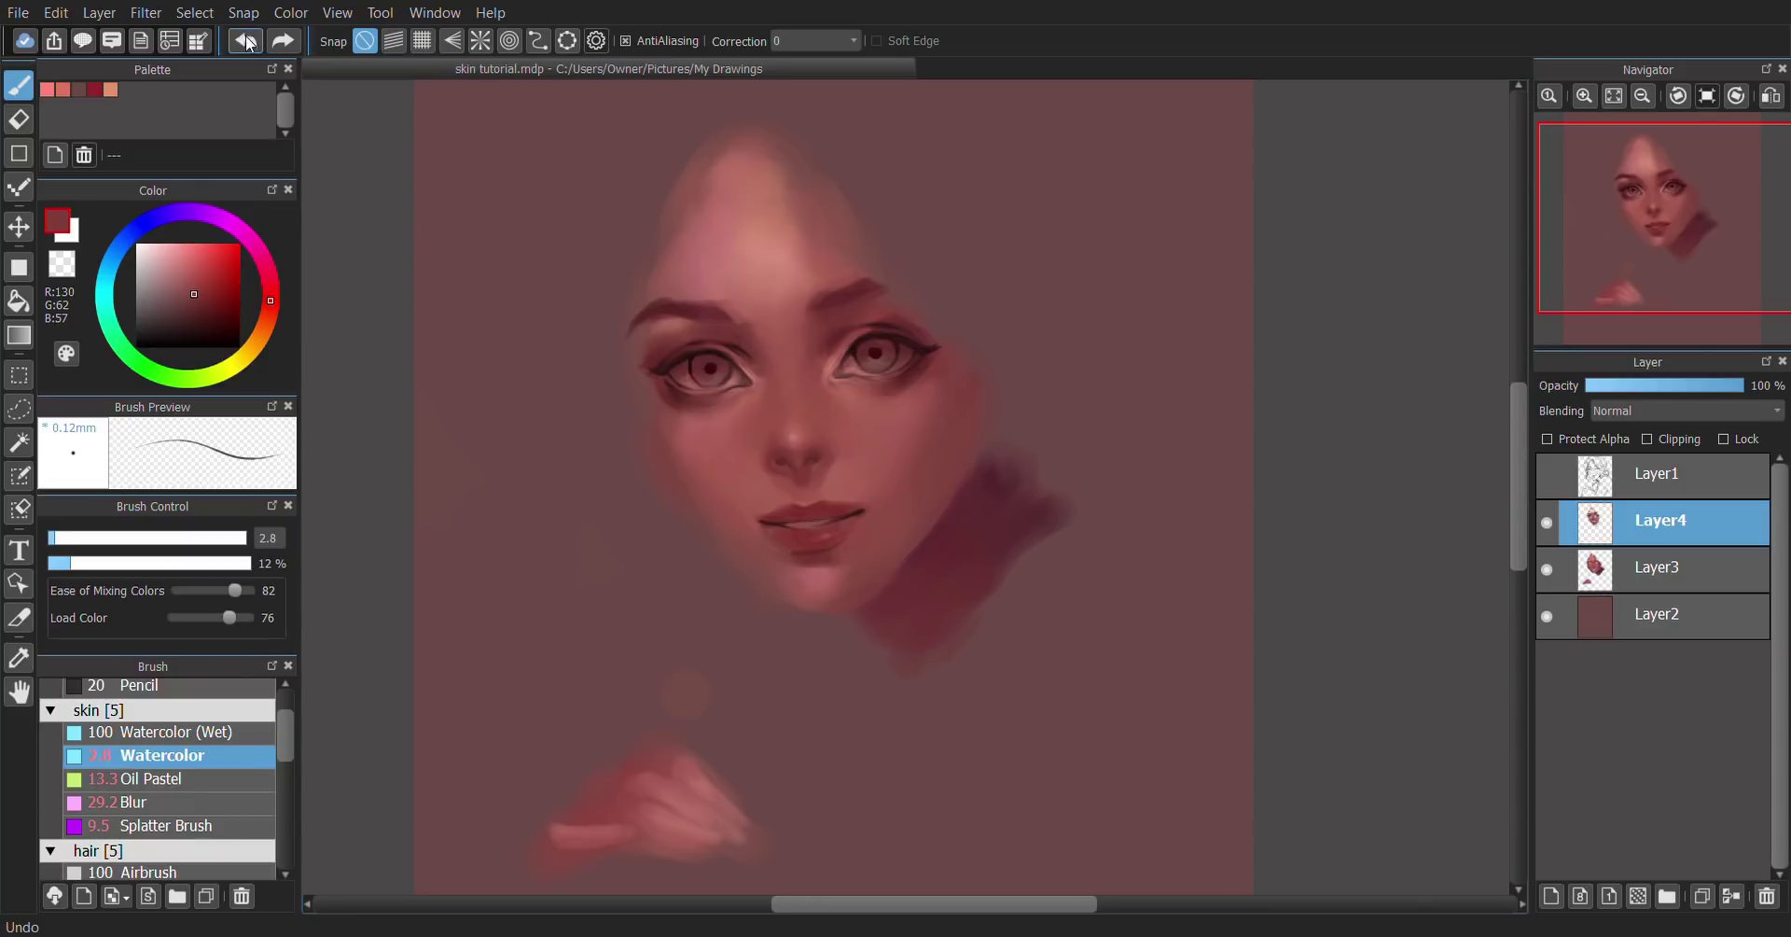
pyautogui.scroll(1, 833, 334)
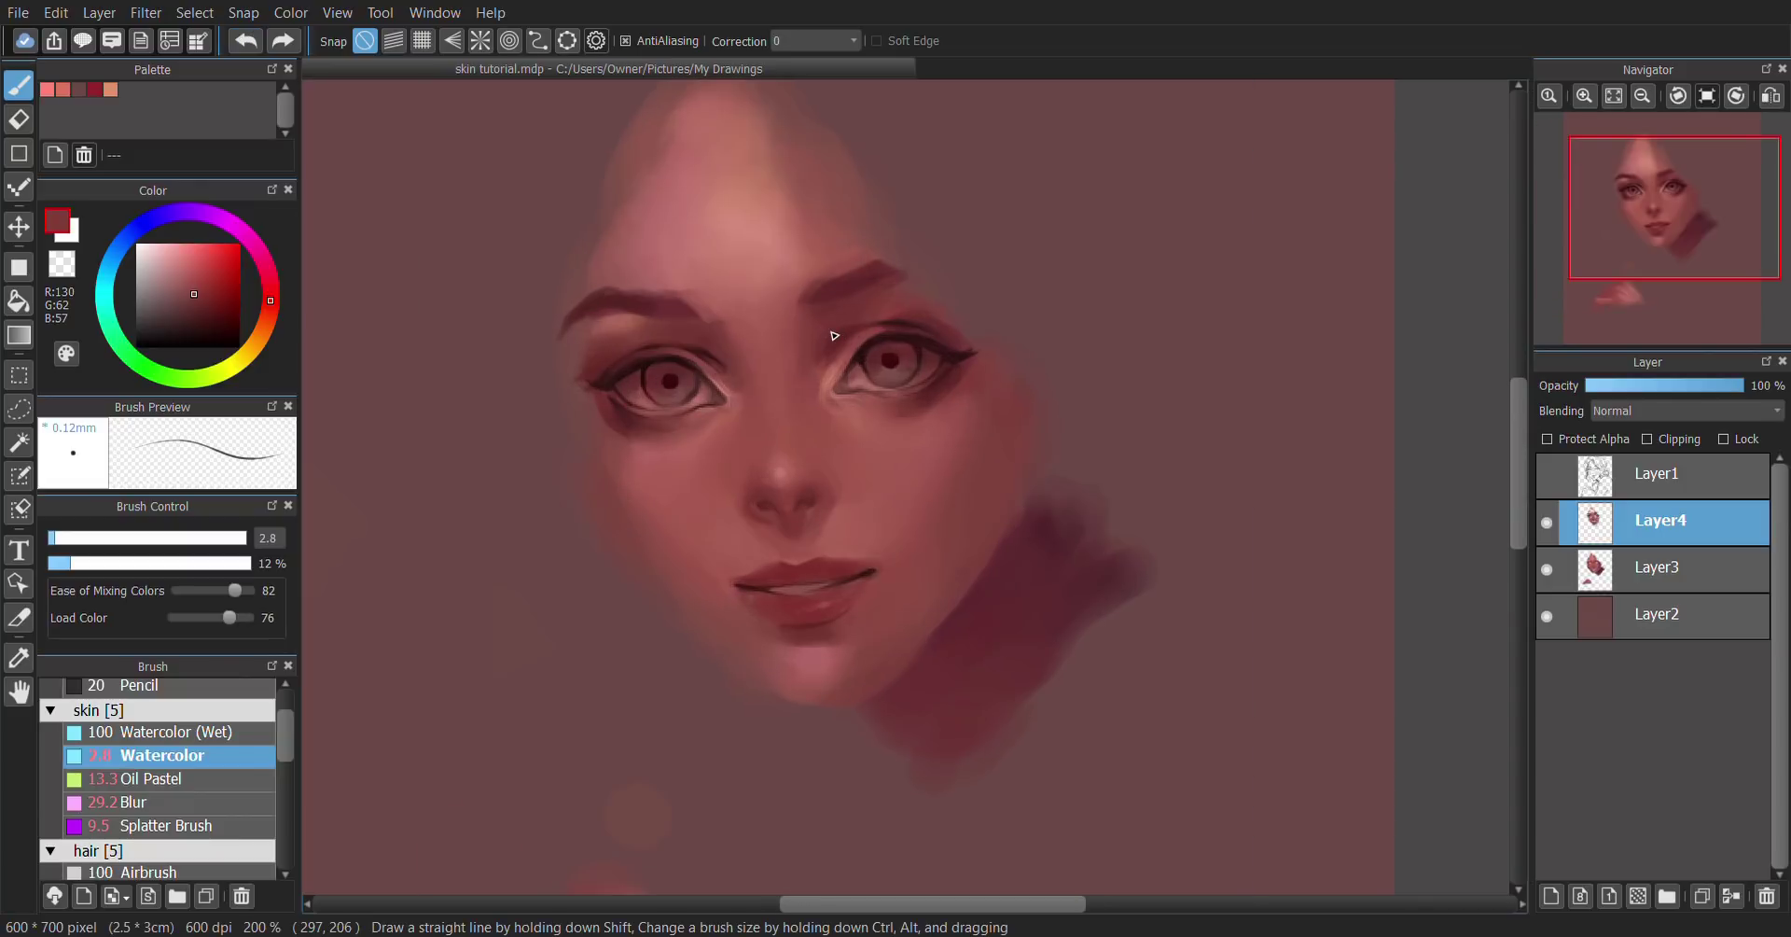
pyautogui.scroll(1, 394, 457)
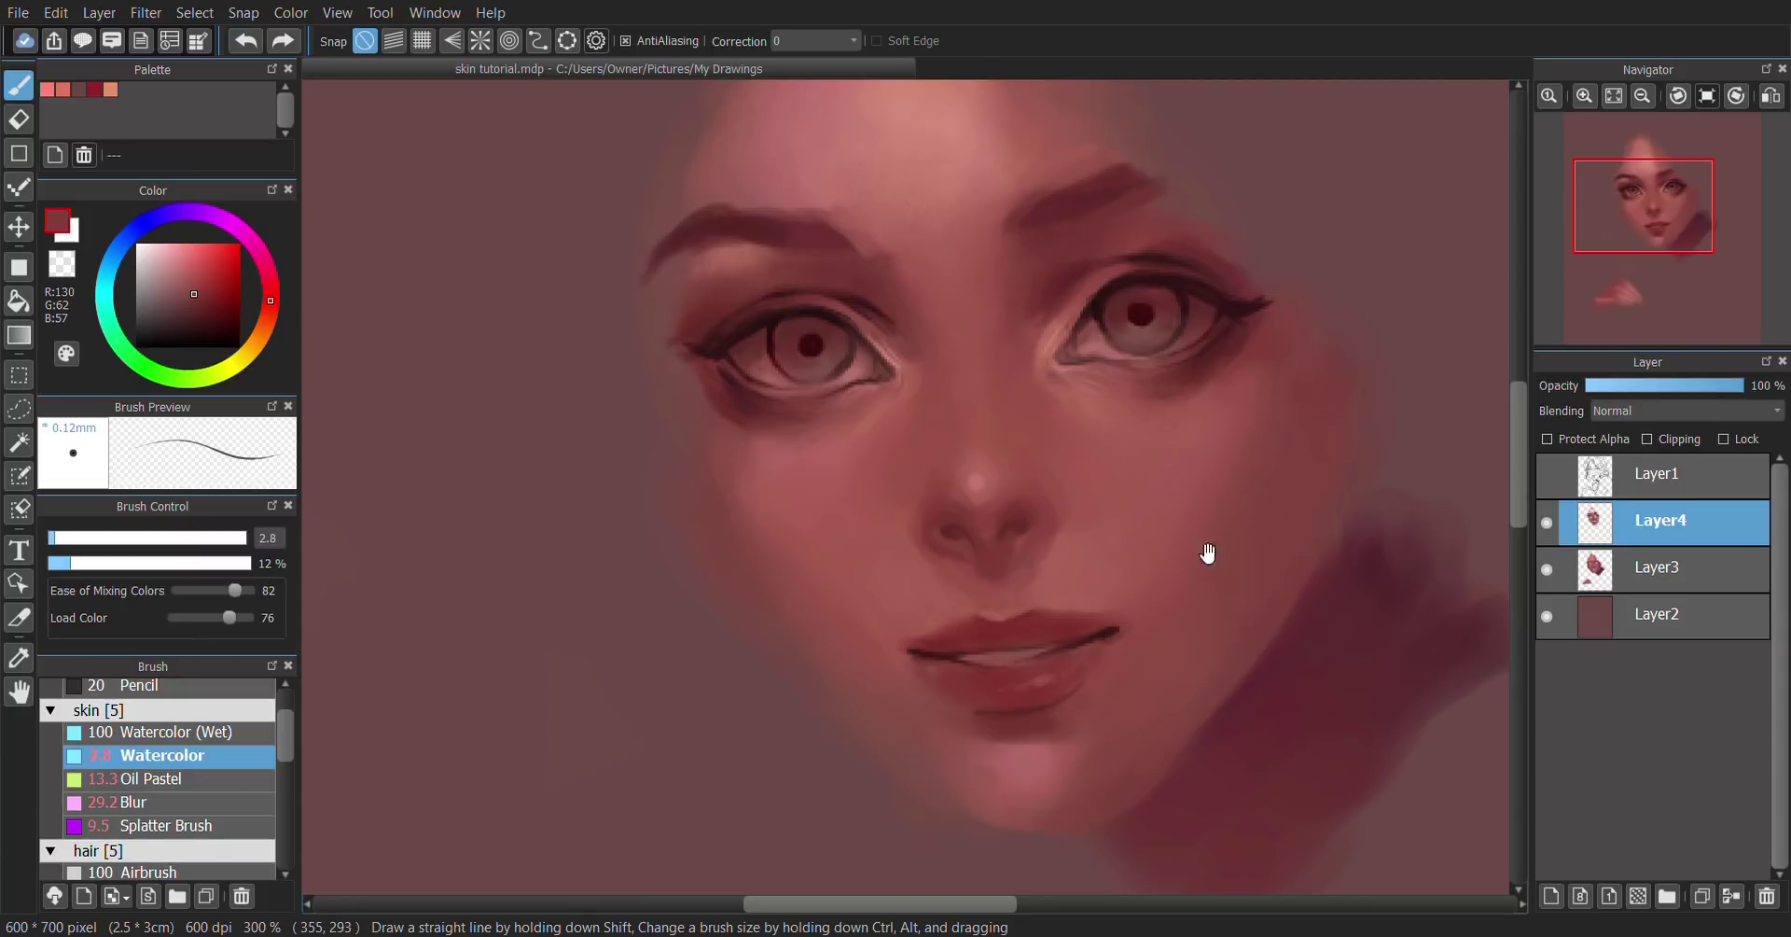
pyautogui.moveTo(1106, 581); pyautogui.dragTo(932, 519)
pyautogui.keyDown('alt'); pyautogui.click(819, 681); pyautogui.keyUp('alt')
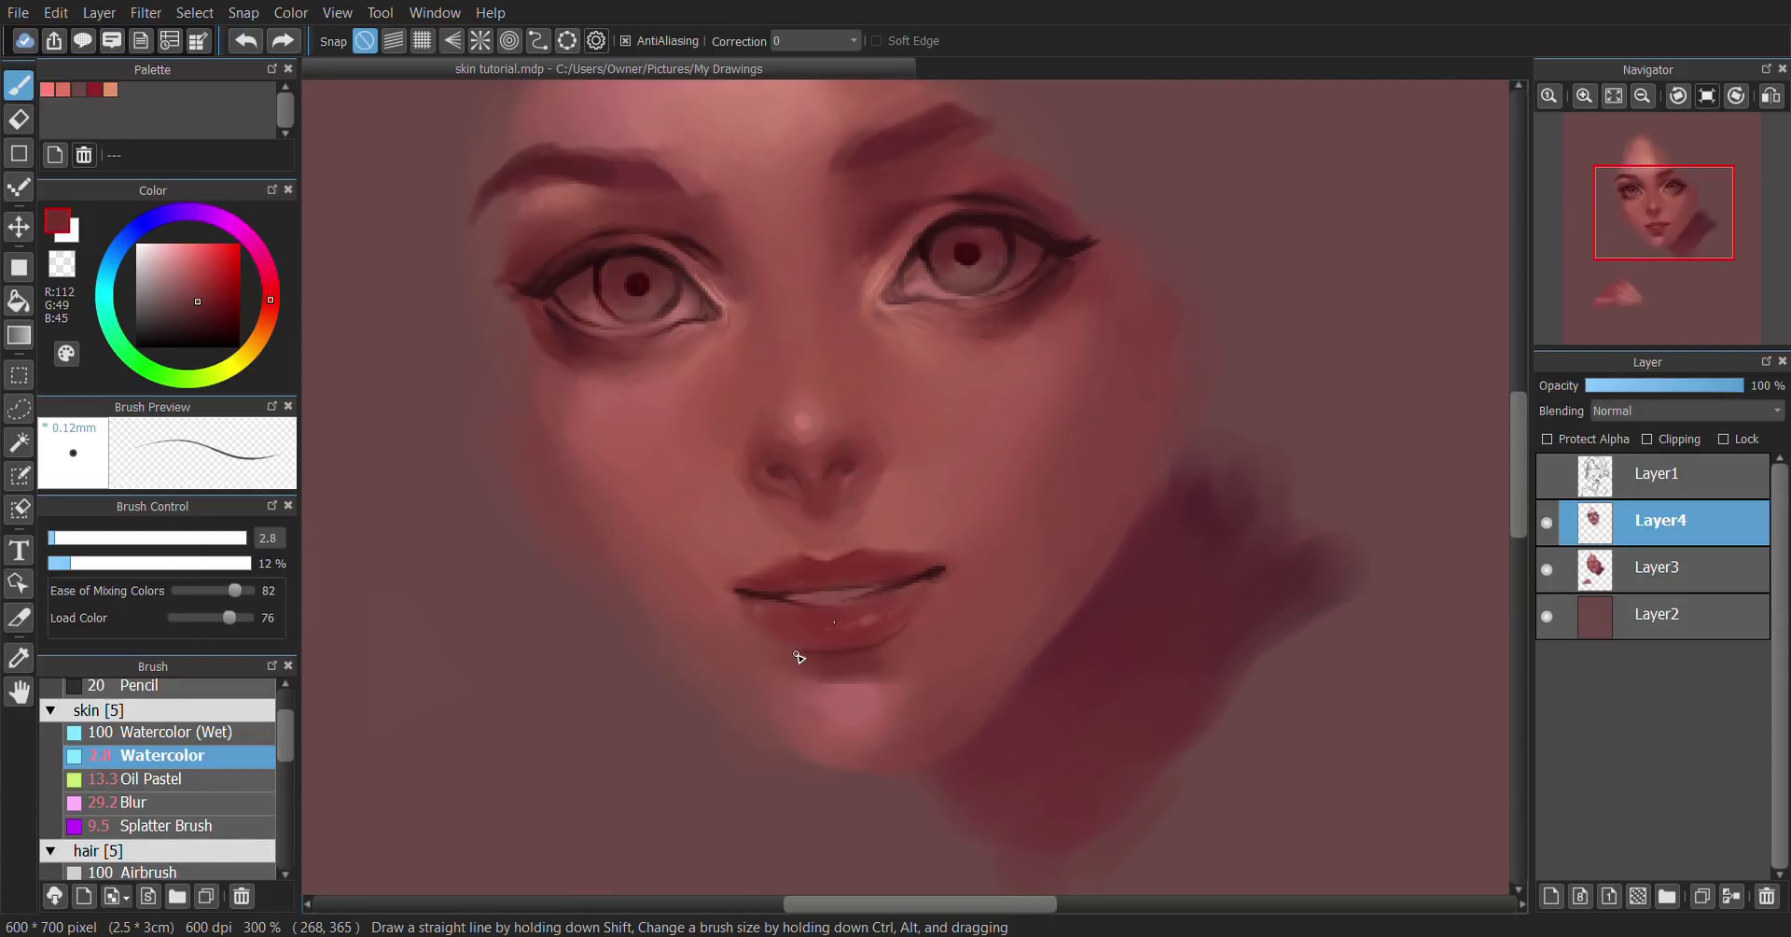
# Step: Begin defining the longer, arched eyebrow in a flipped view with Watercolor, size 2.1 at 25 %, in RGB 107, 46, 48
pyautogui.press('h')
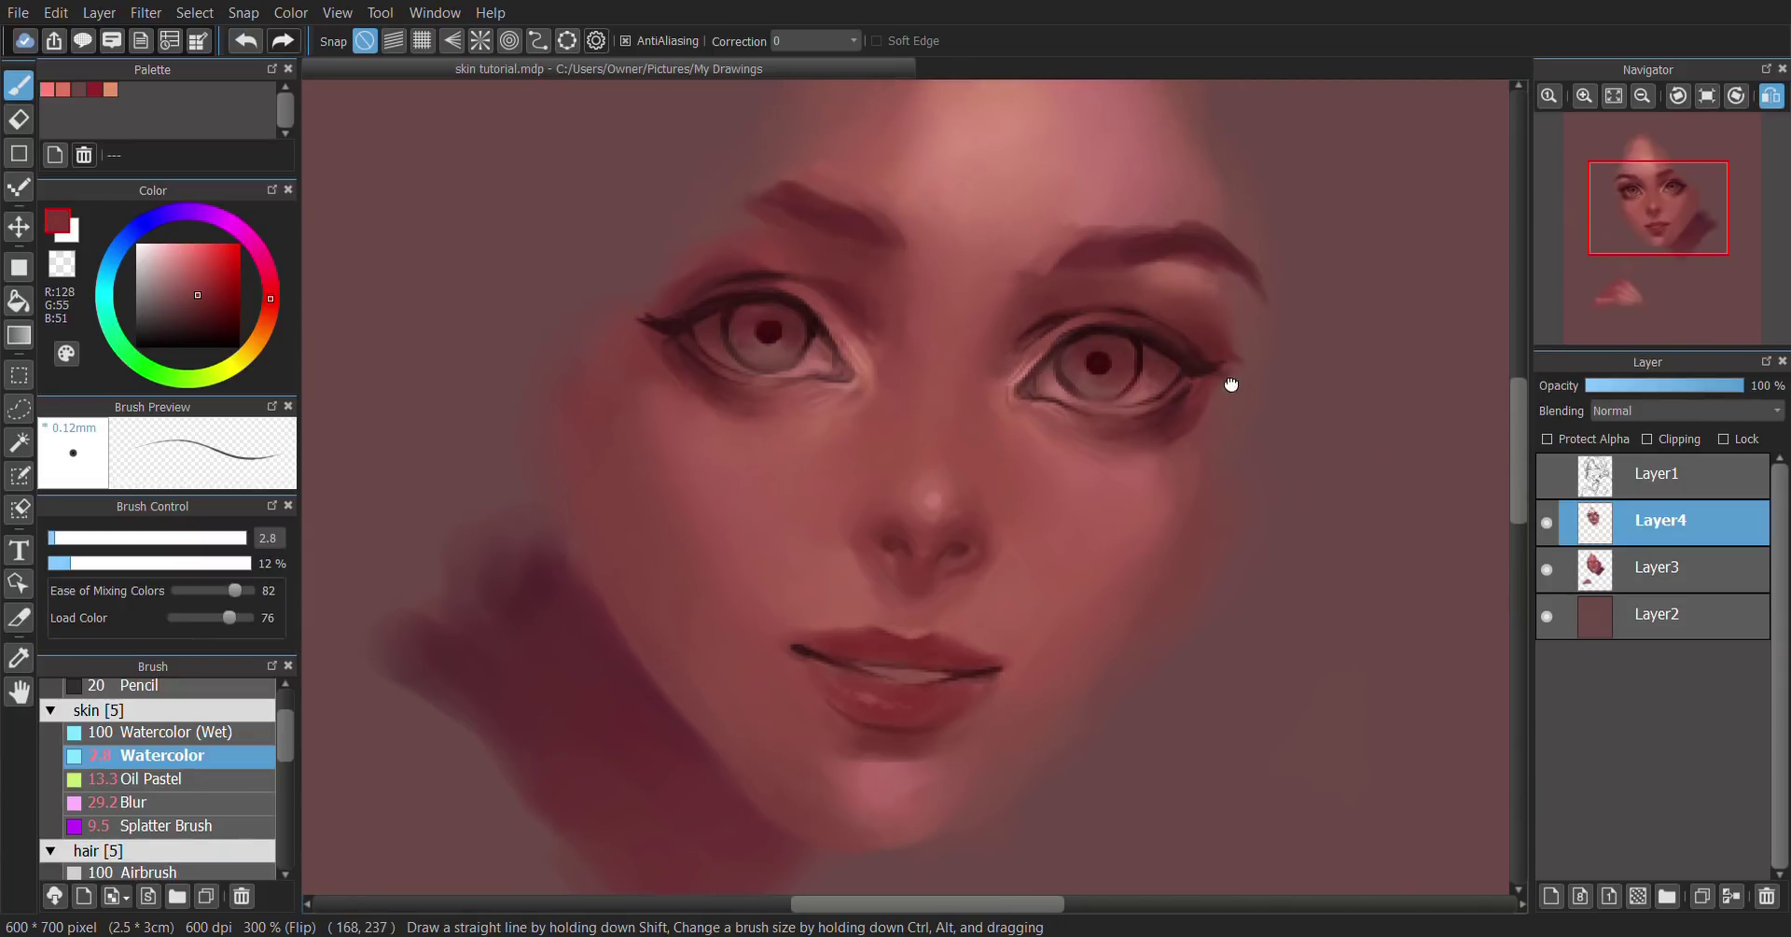
pyautogui.keyDown('alt'); pyautogui.click(1150, 343); pyautogui.keyUp('alt')
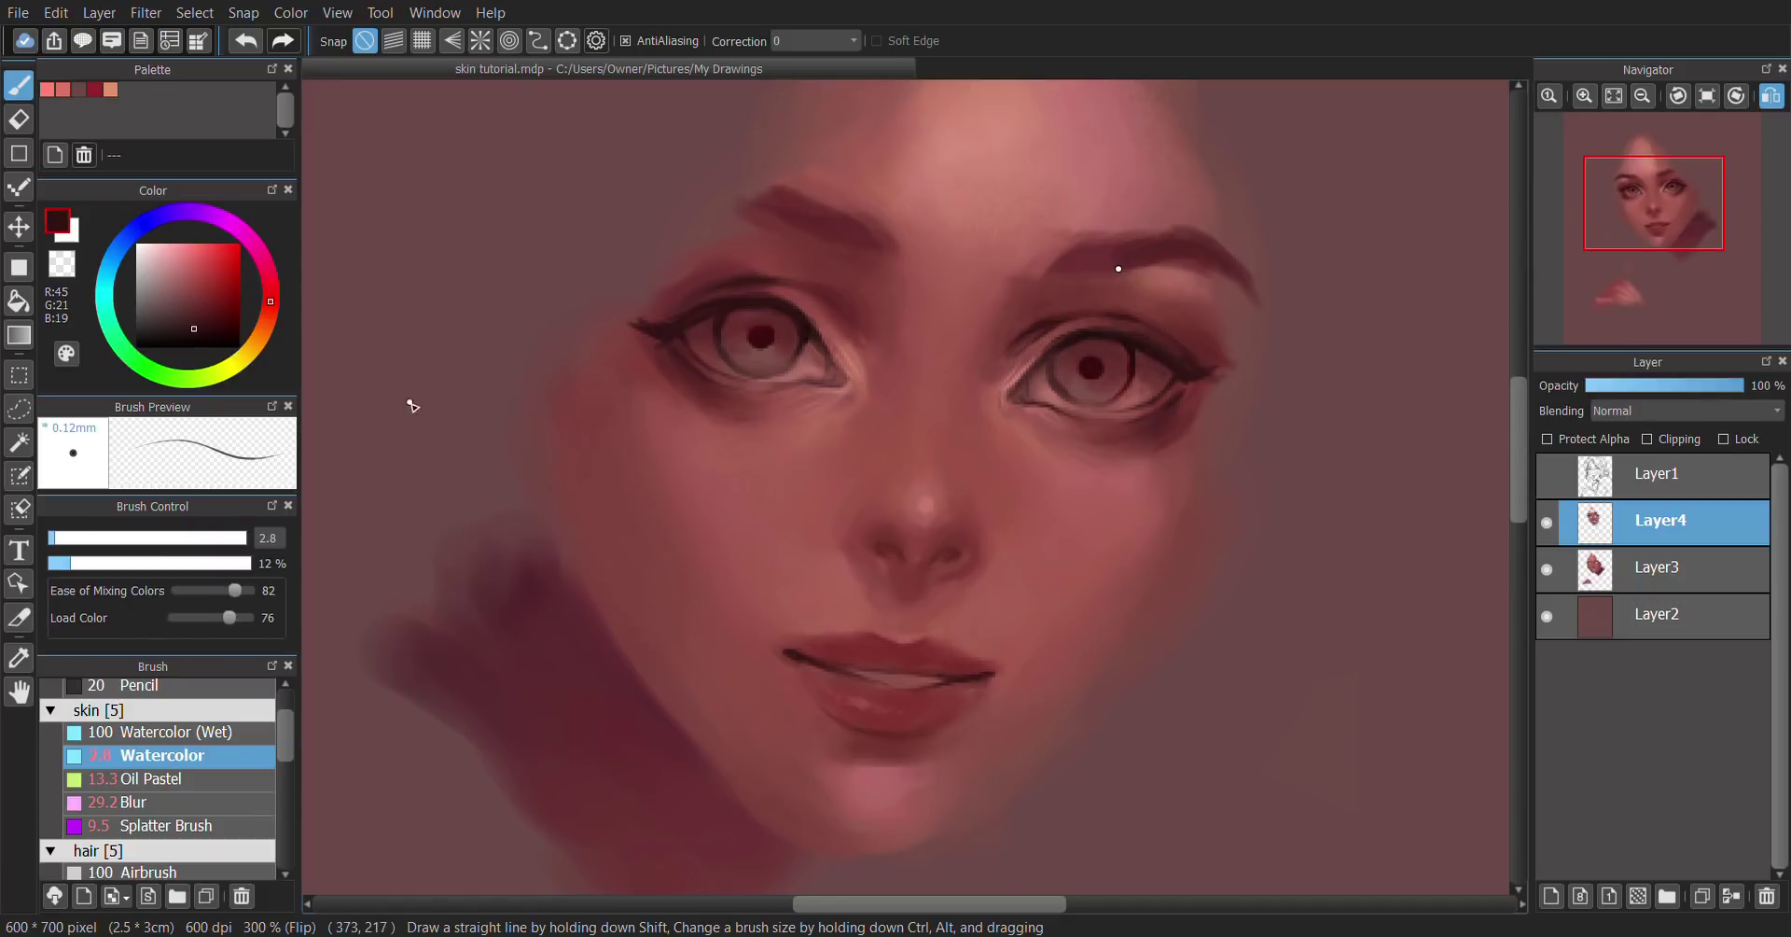
pyautogui.moveTo(1203, 276); pyautogui.dragTo(1143, 283)
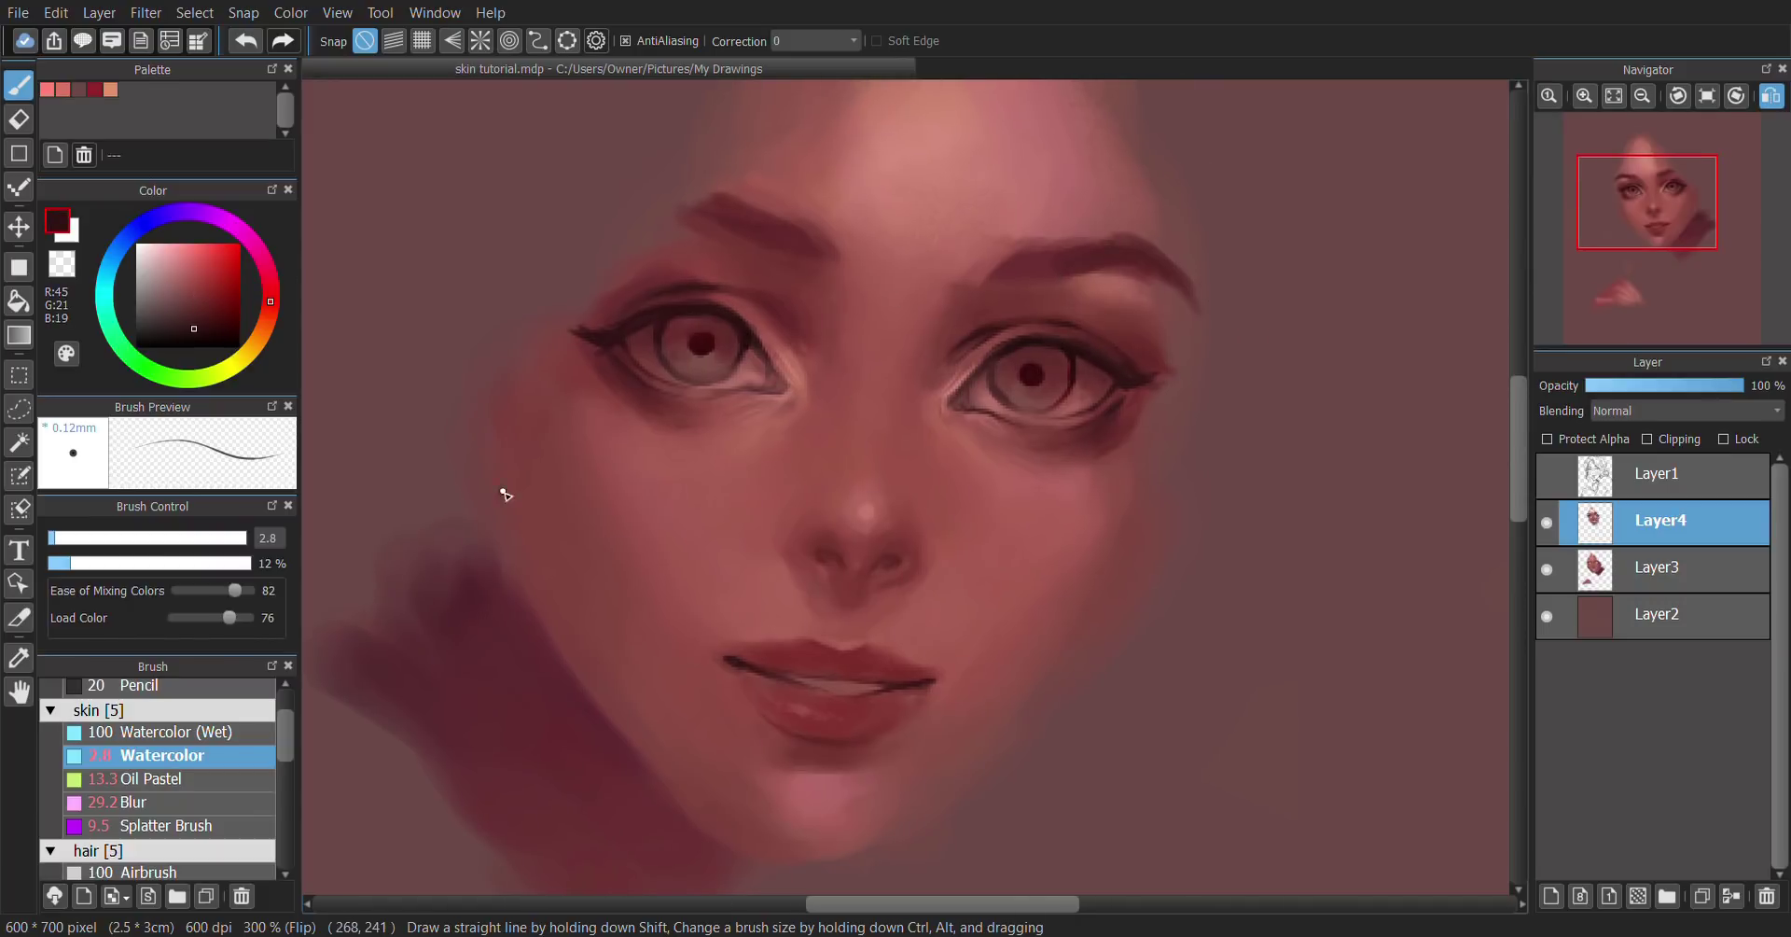
pyautogui.scroll(1, 289, 740)
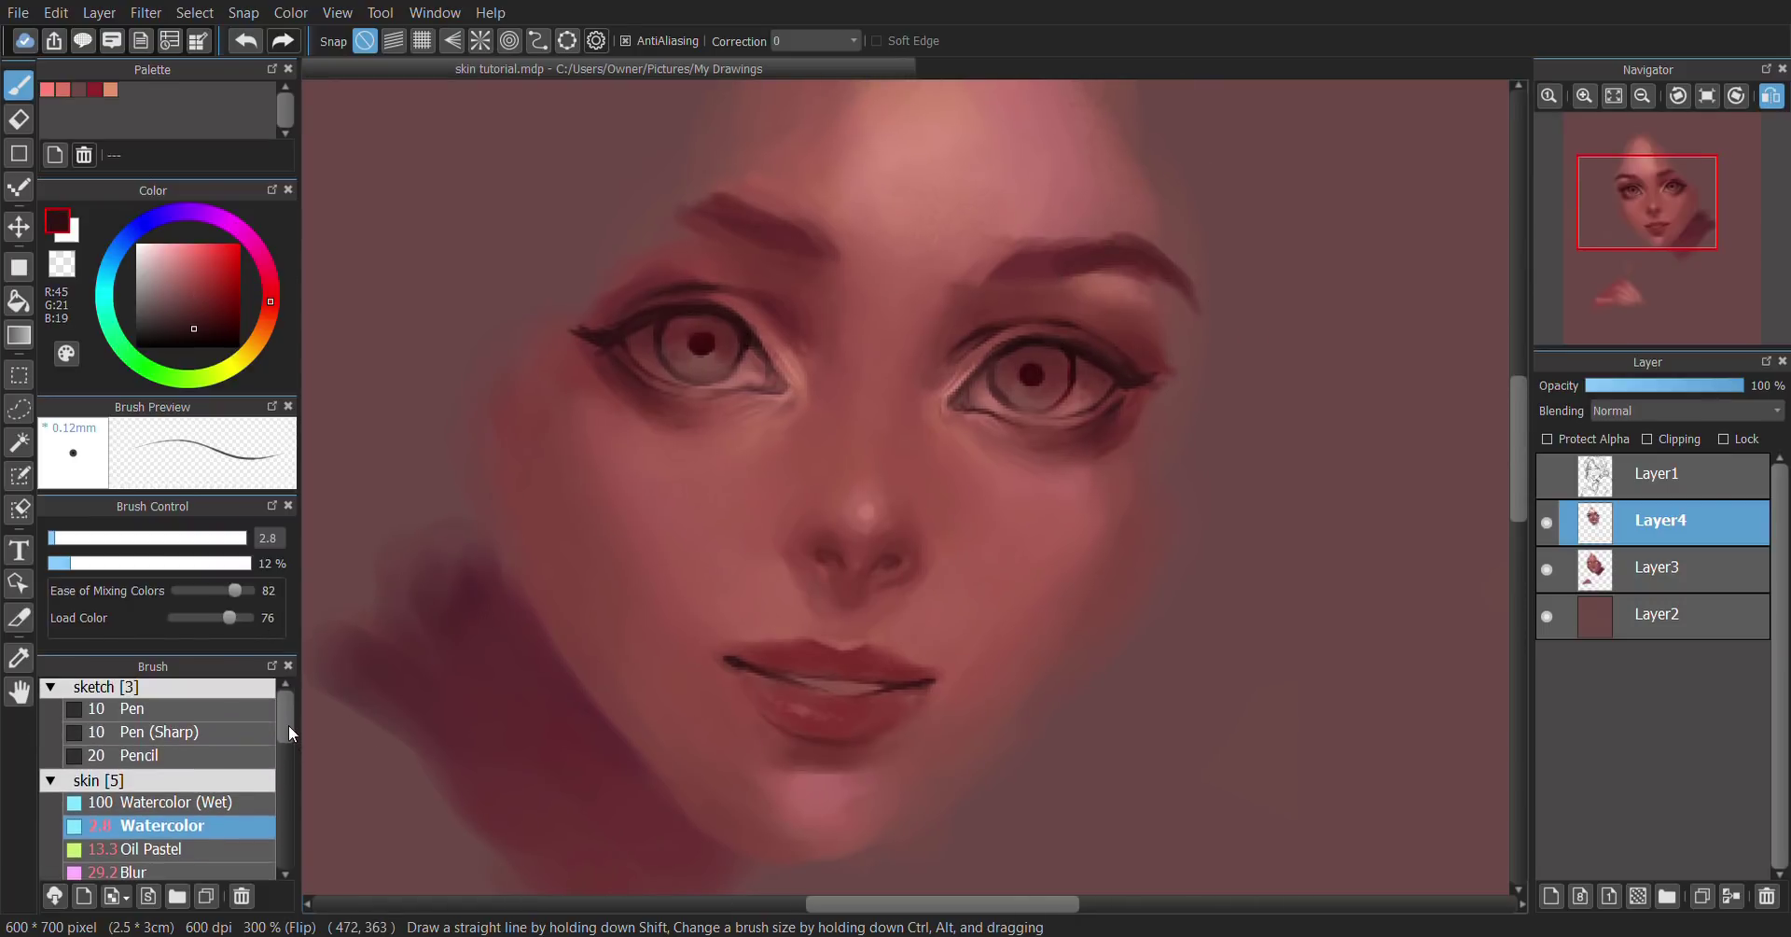
pyautogui.click(51, 539)
pyautogui.moveTo(58, 562); pyautogui.dragTo(98, 562)
pyautogui.keyDown('alt'); pyautogui.click(1021, 262); pyautogui.keyUp('alt')
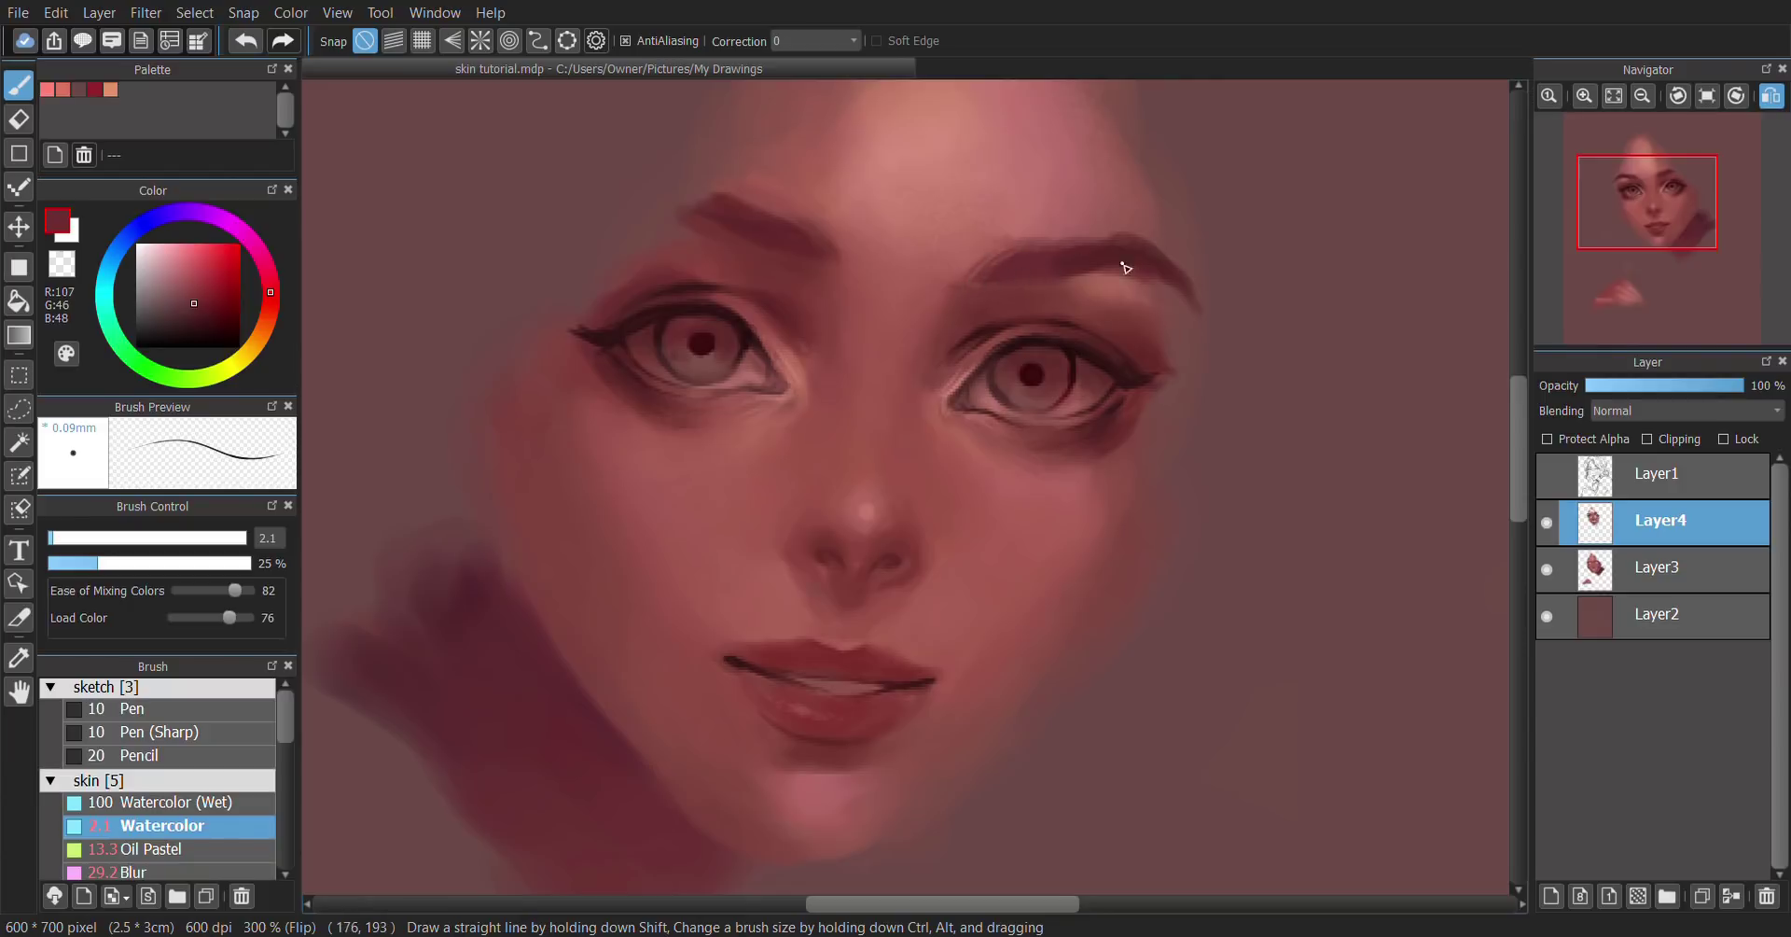
# Step: Deepen the arched brow with size 4.8 in RGB 60, 27, 25, and sharpen it with size 1.4 at 62 % in RGB 75, 31, 30
pyautogui.keyDown('alt'); pyautogui.click(1092, 364); pyautogui.keyUp('alt')
pyautogui.click(64, 538)
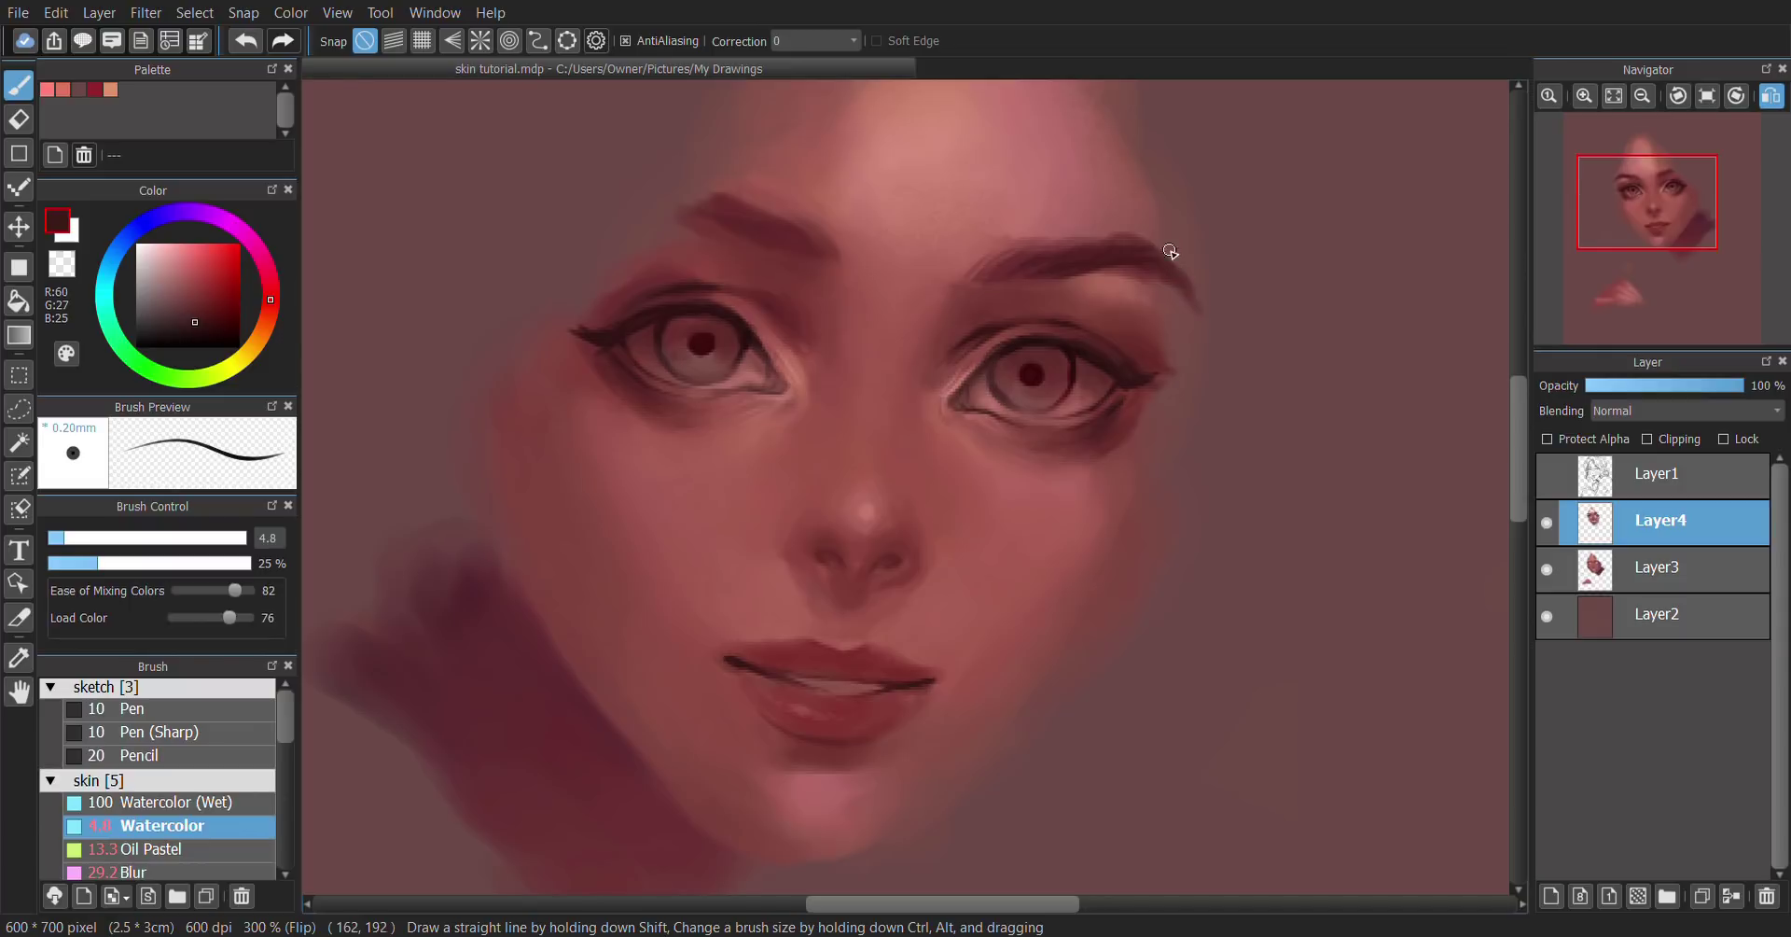
pyautogui.keyDown('alt'); pyautogui.click(1123, 257); pyautogui.keyUp('alt')
pyautogui.keyDown('alt'); pyautogui.click(1013, 289); pyautogui.keyUp('alt')
pyautogui.moveTo(64, 539); pyautogui.dragTo(51, 538)
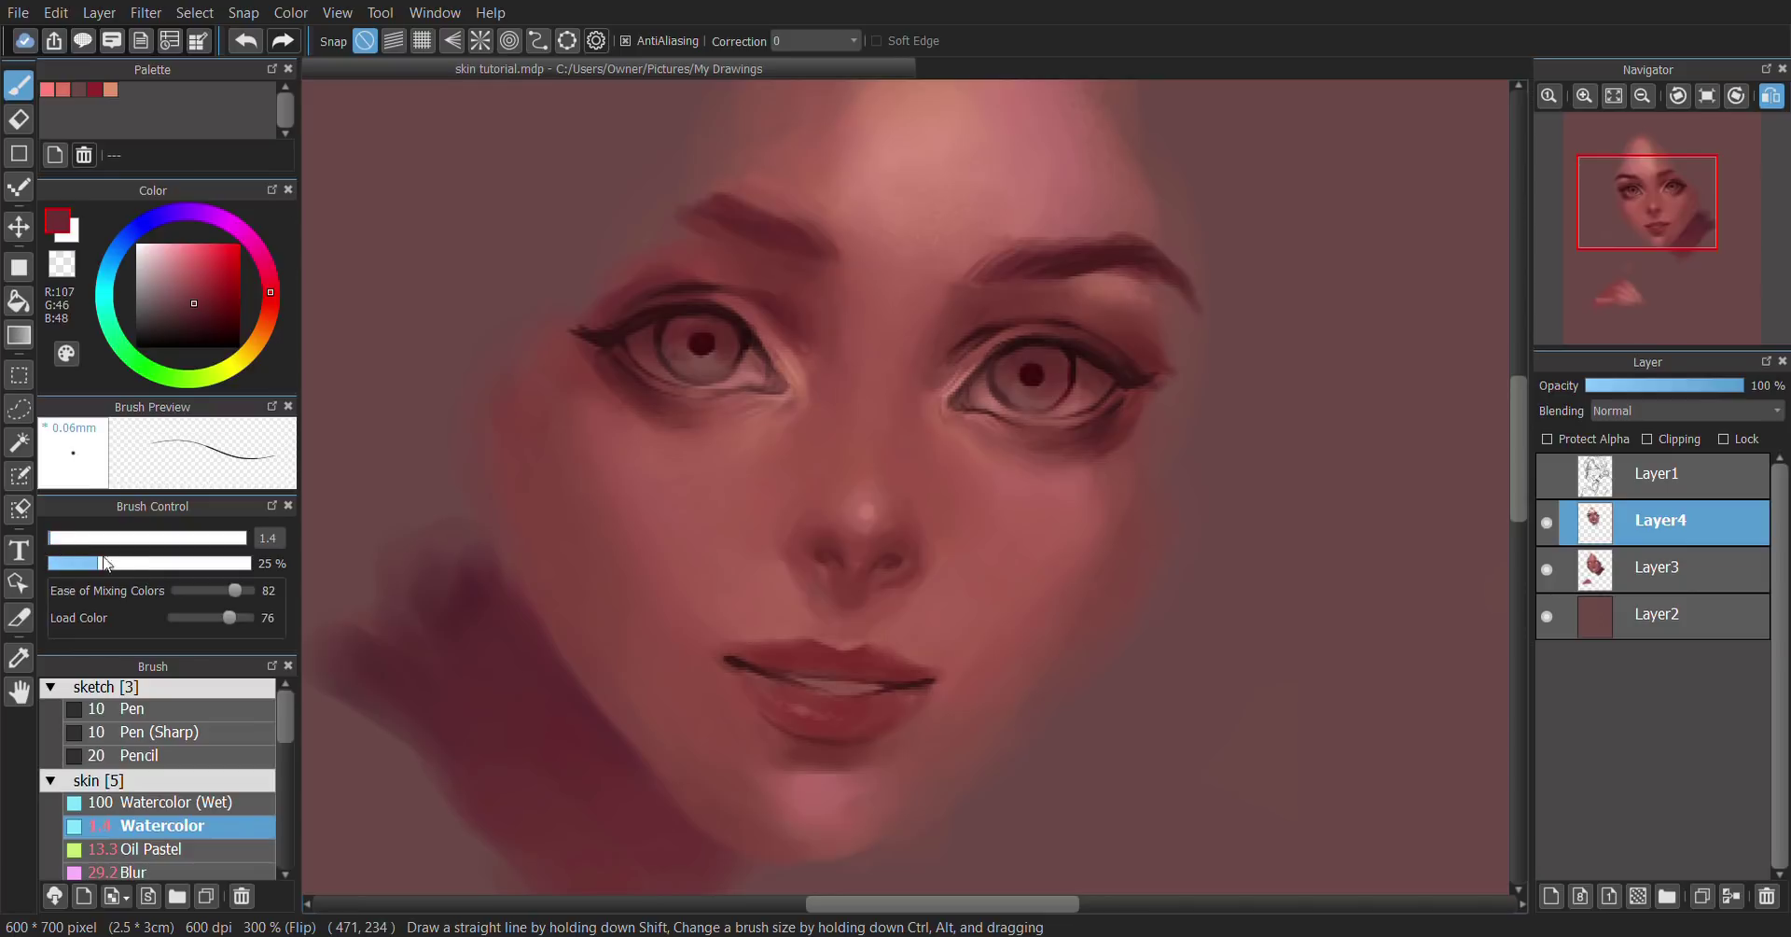
pyautogui.click(174, 563)
pyautogui.keyDown('alt'); pyautogui.click(1146, 247); pyautogui.keyUp('alt')
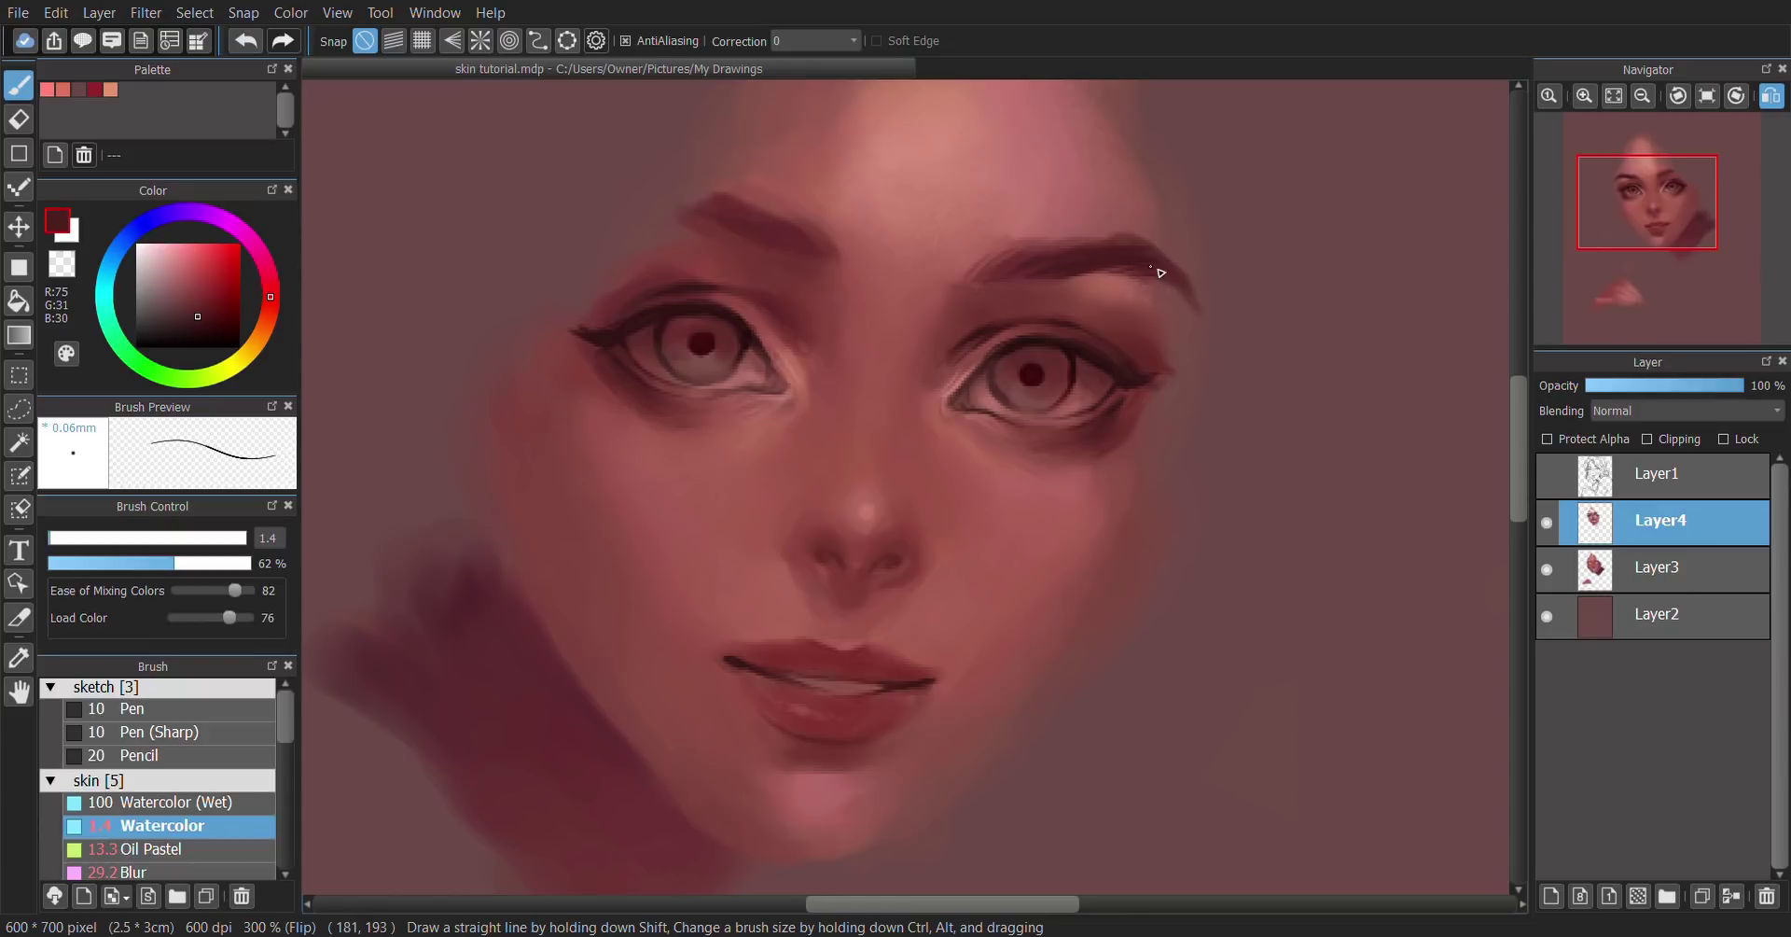
# Step: Clean the arched brow's edges in the unflipped view with skin colour RGB 166, 100, 88 and brow colour RGB 107, 46, 48
pyautogui.press('h')
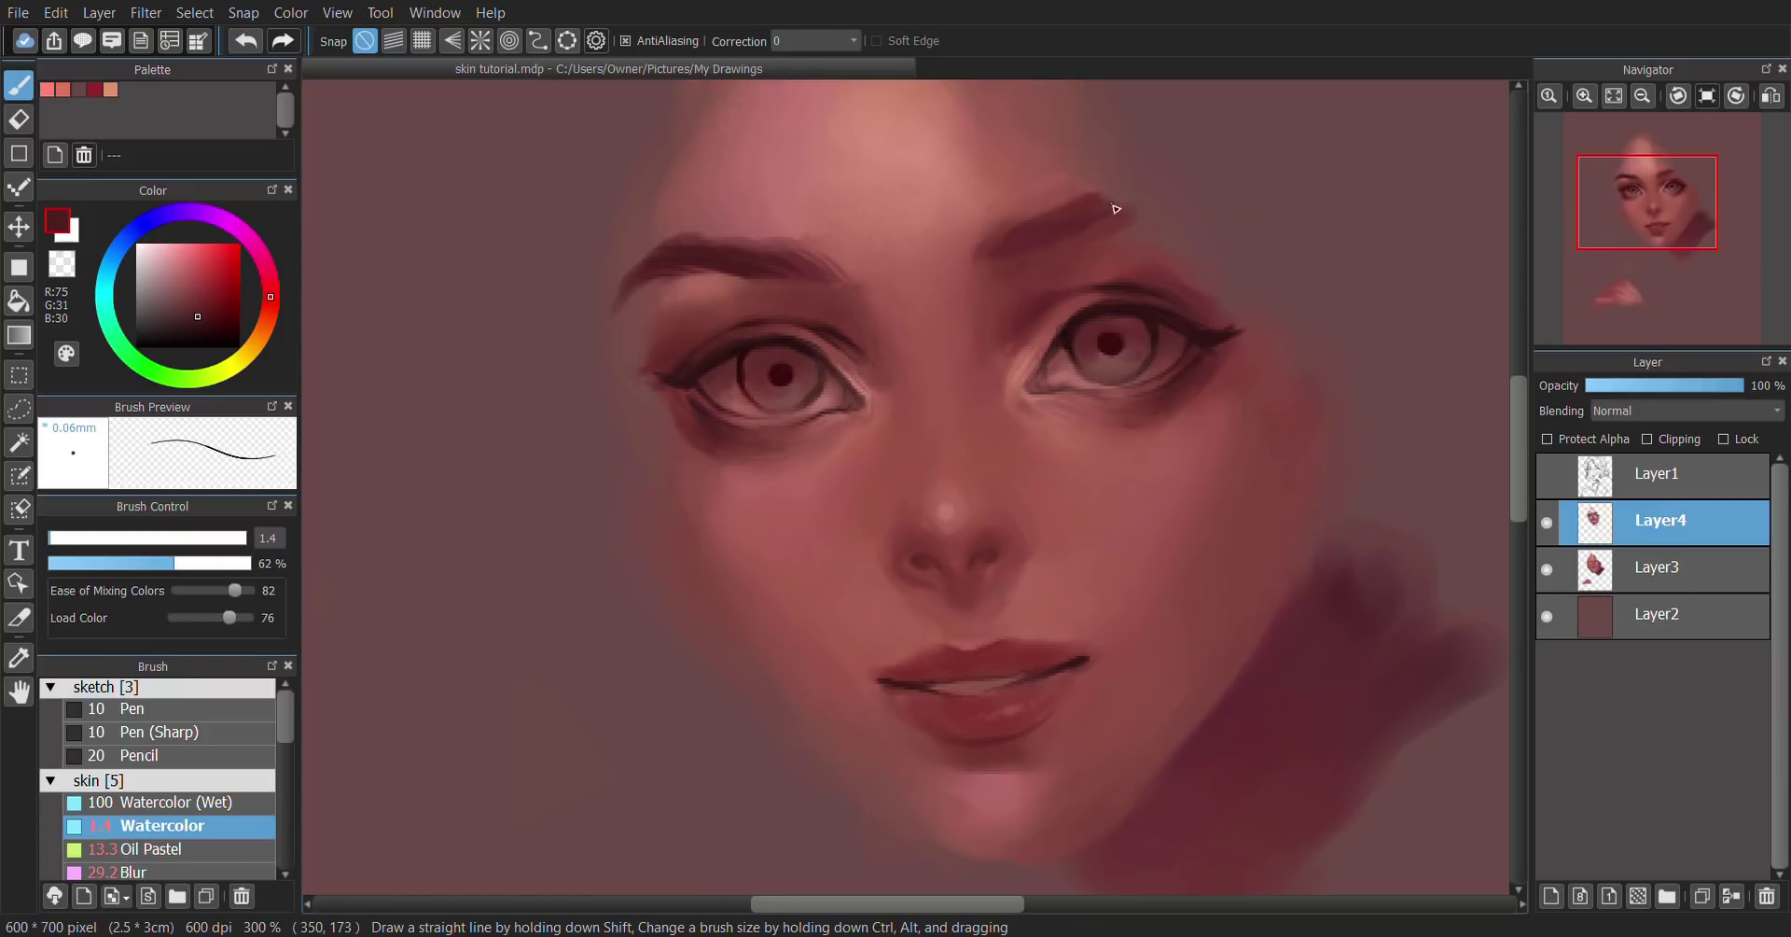
pyautogui.keyDown('alt'); pyautogui.click(716, 293); pyautogui.keyUp('alt')
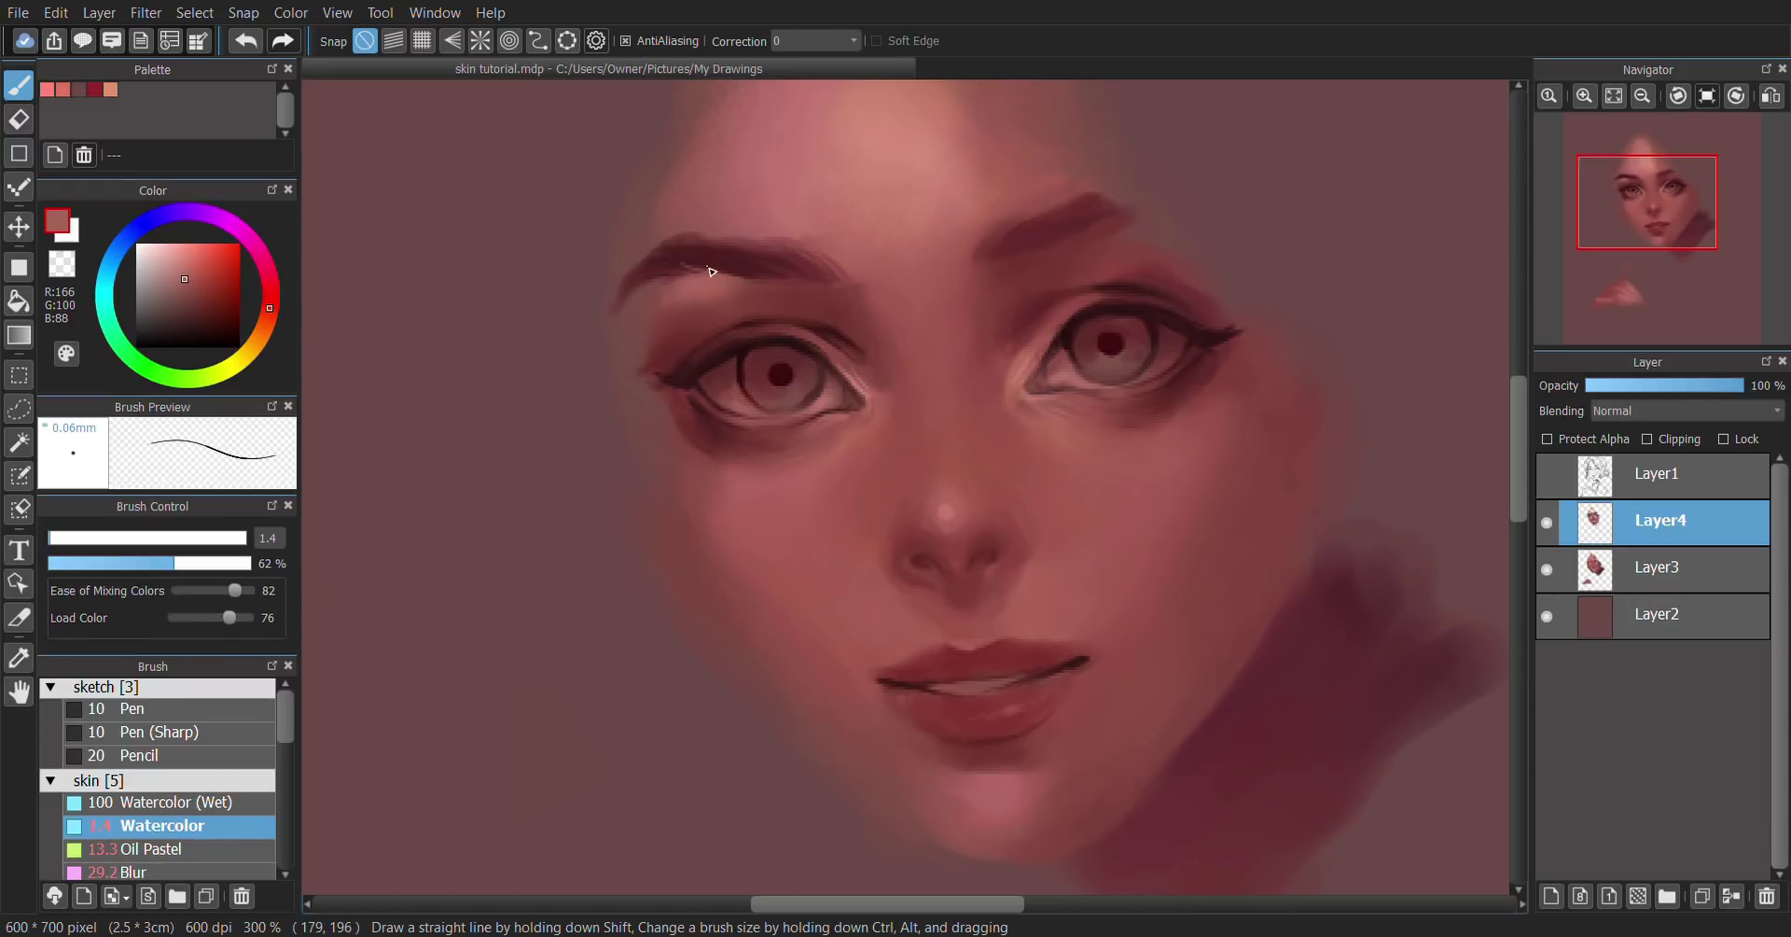
pyautogui.keyDown('alt'); pyautogui.click(821, 288); pyautogui.keyUp('alt')
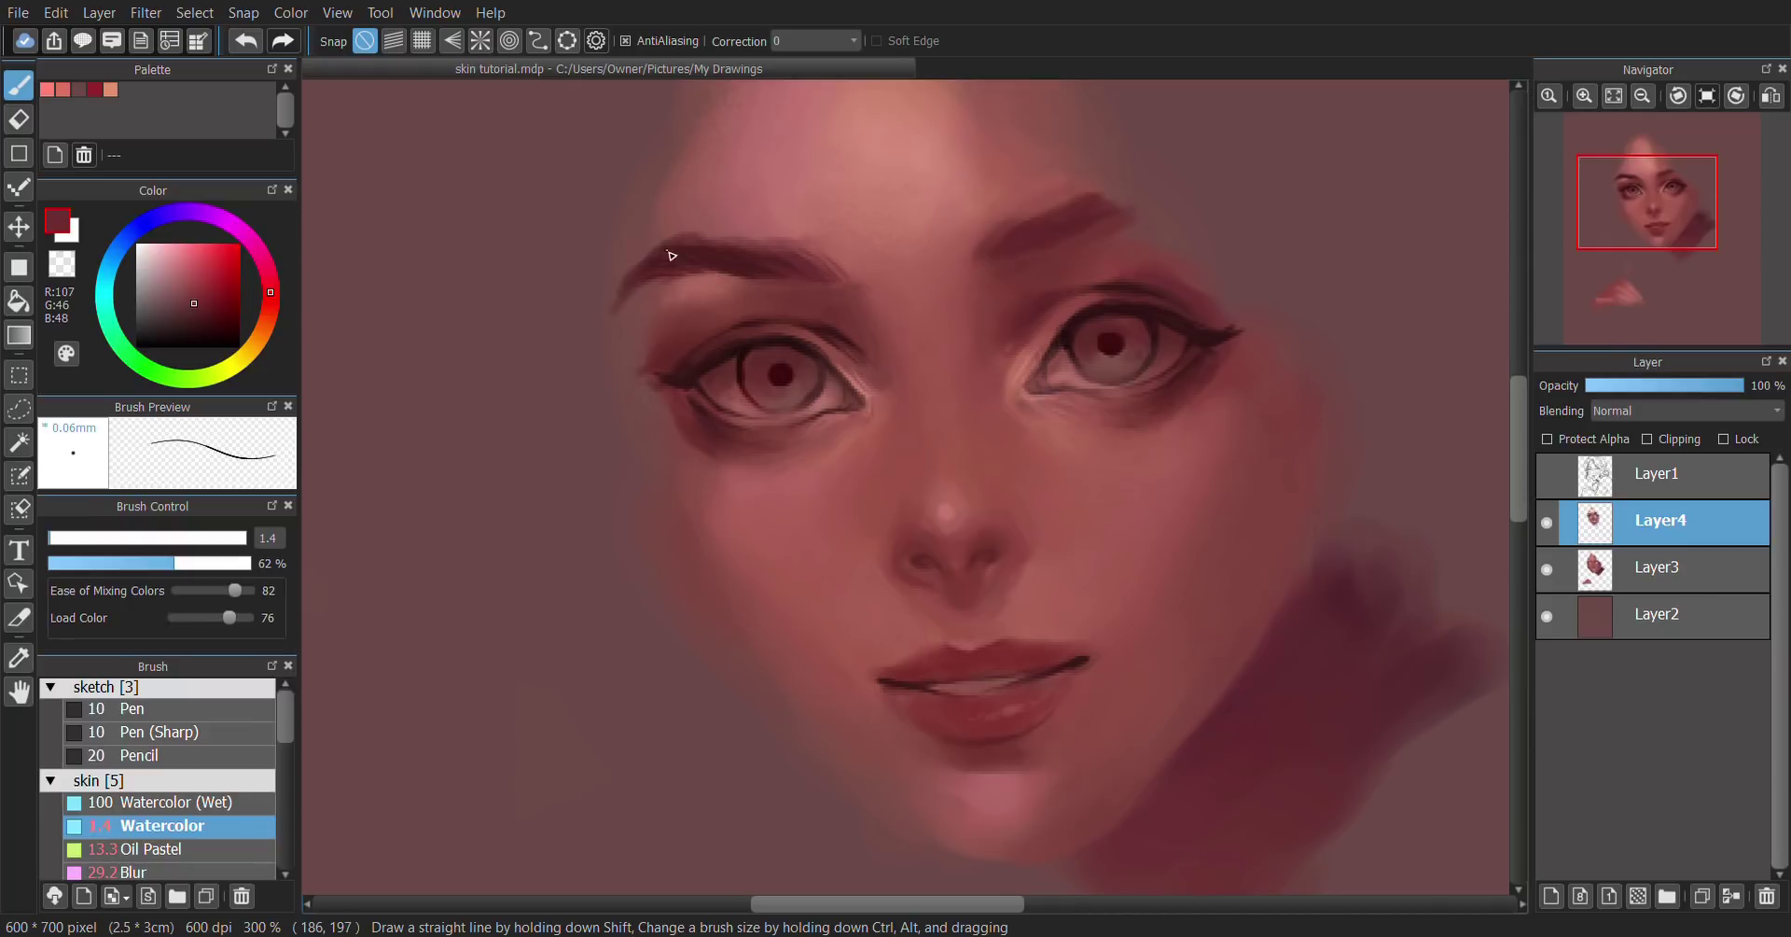
pyautogui.keyDown('alt'); pyautogui.click(849, 284); pyautogui.keyUp('alt')
pyautogui.keyDown('alt'); pyautogui.click(794, 246); pyautogui.keyUp('alt')
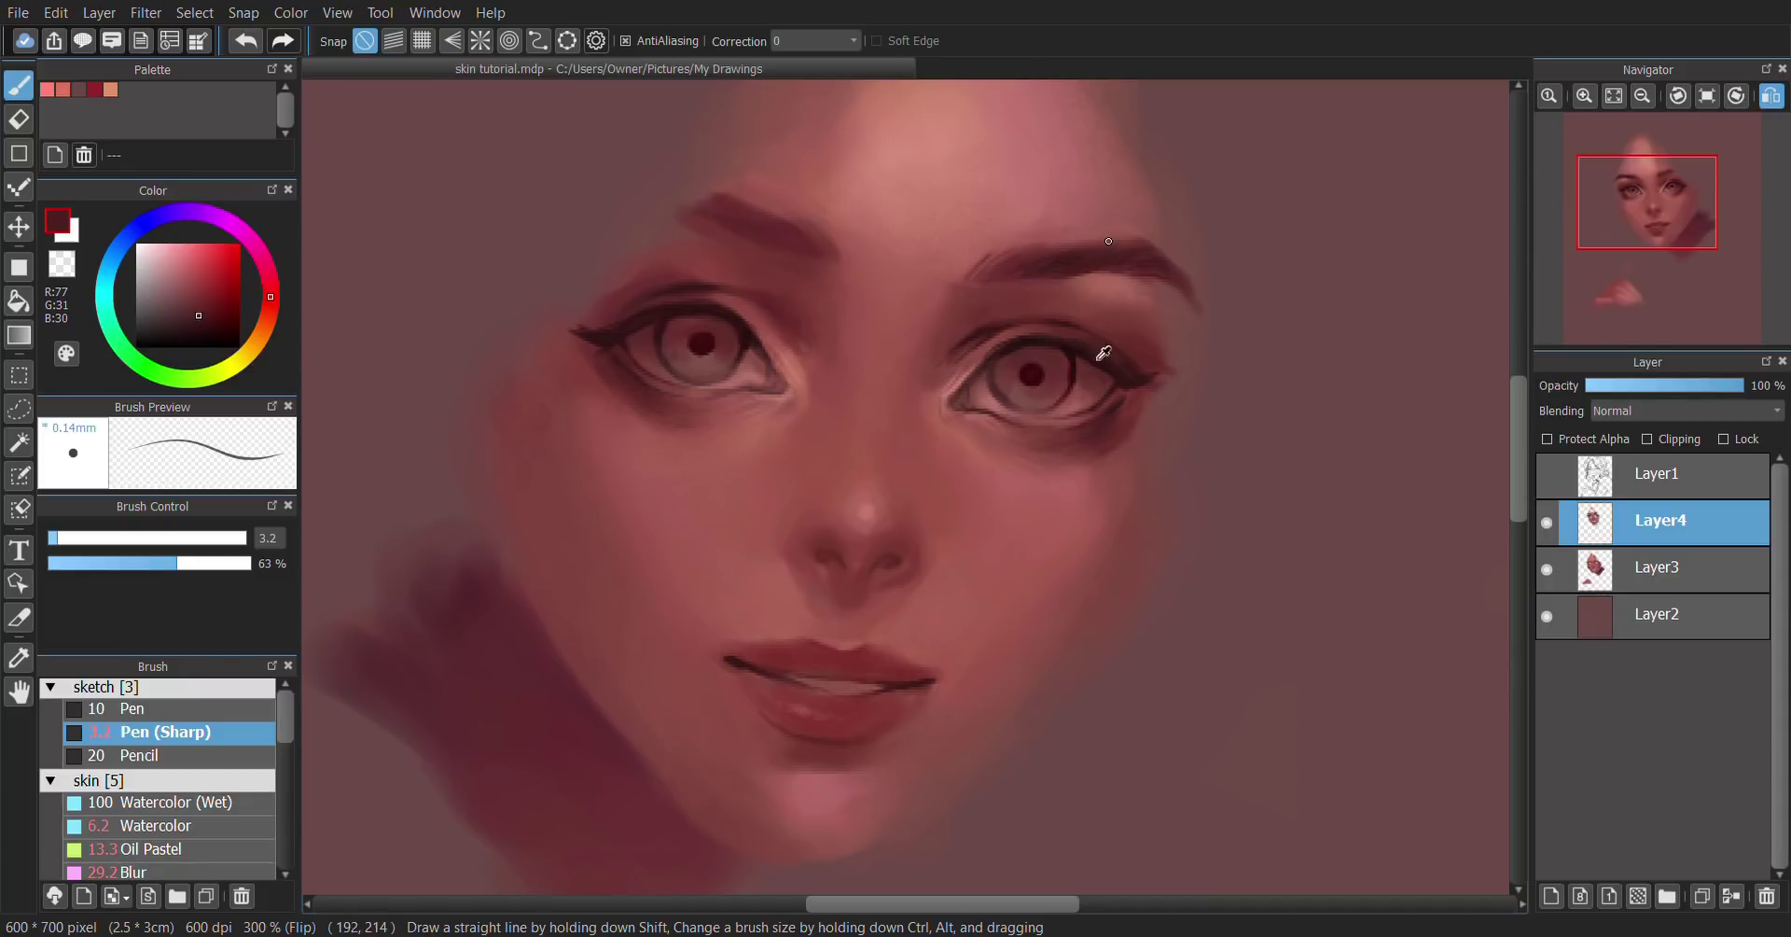
# Step: Draw fine brow hairs with Pen (Sharp), size 3.2 at 63 %, in RGB 41, 17, 16, and trim the upper edge with sampled skin colour
pyautogui.keyDown('alt'); pyautogui.click(1114, 388); pyautogui.keyUp('alt')
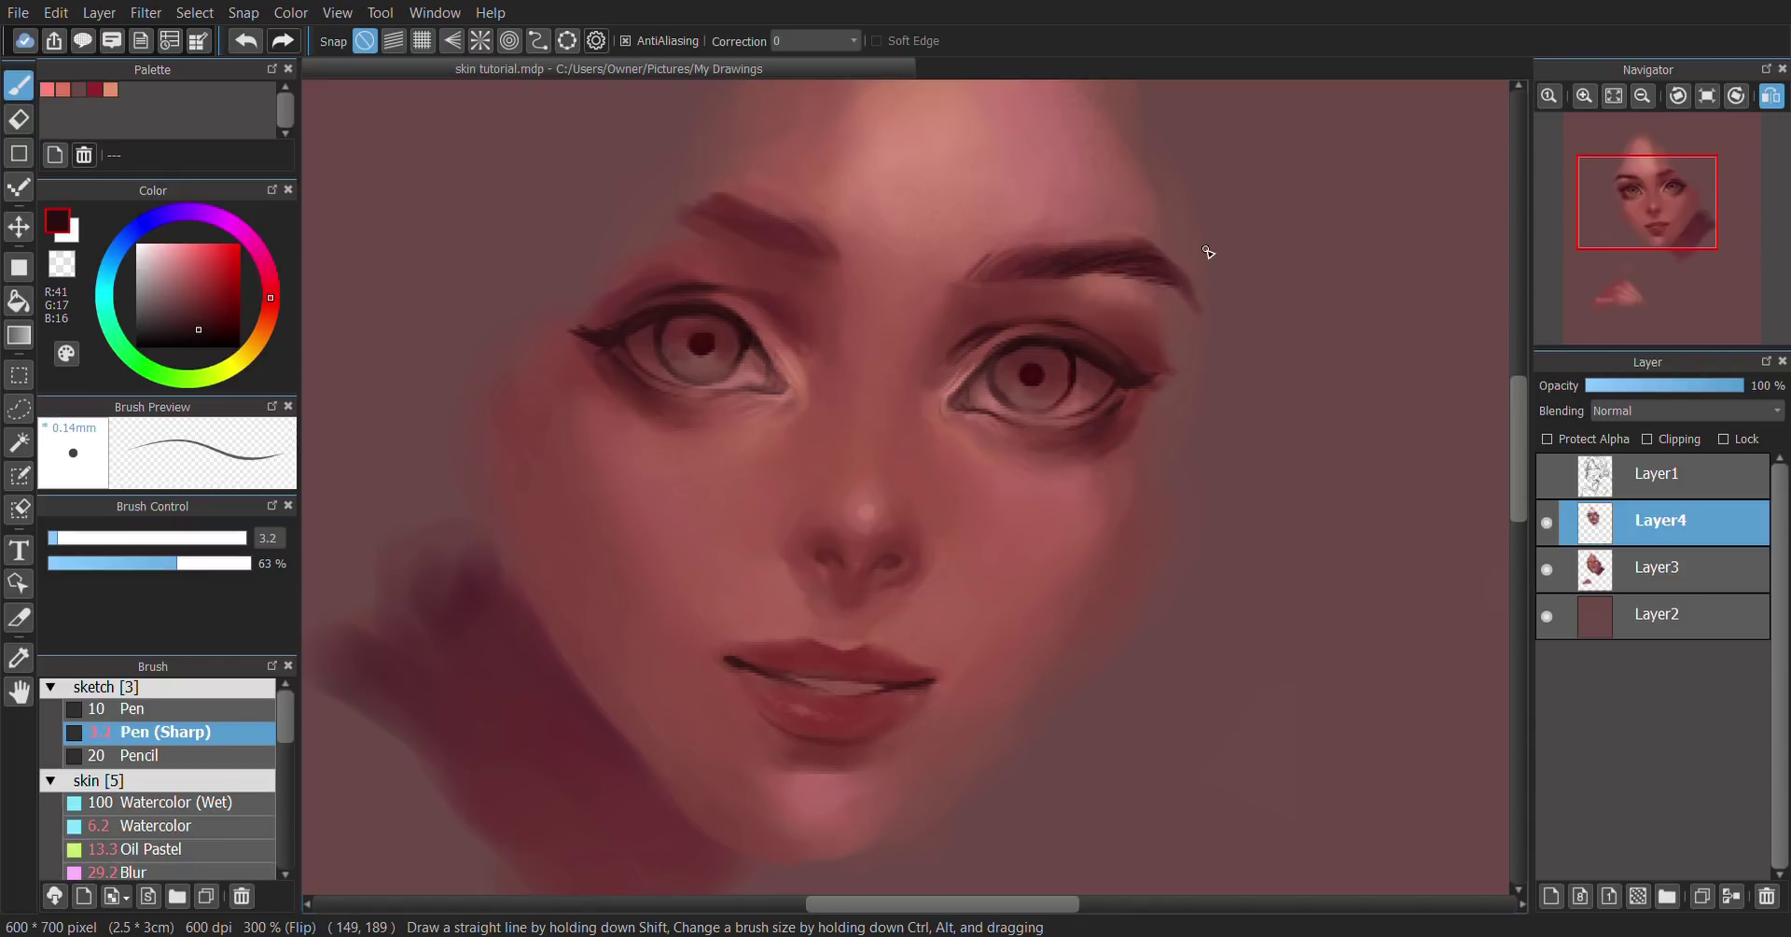
pyautogui.press('h')
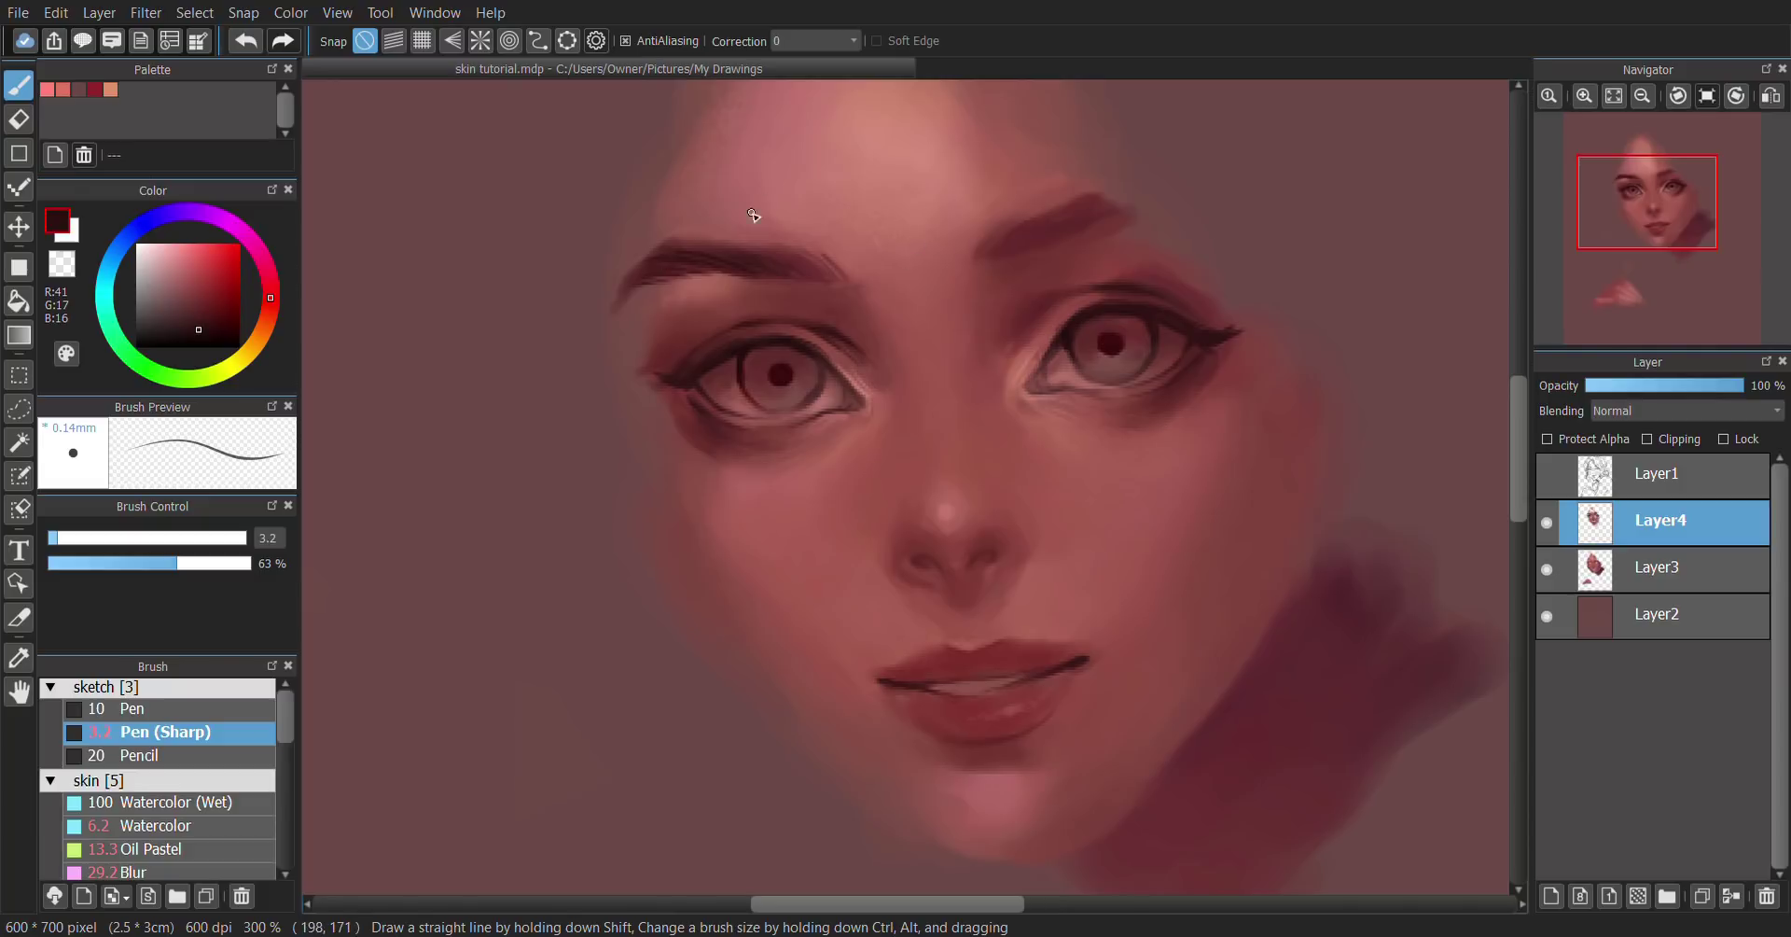
pyautogui.keyDown('alt'); pyautogui.click(720, 242); pyautogui.keyUp('alt')
pyautogui.keyDown('alt'); pyautogui.click(692, 237); pyautogui.keyUp('alt')
pyautogui.moveTo(702, 234); pyautogui.dragTo(652, 260)
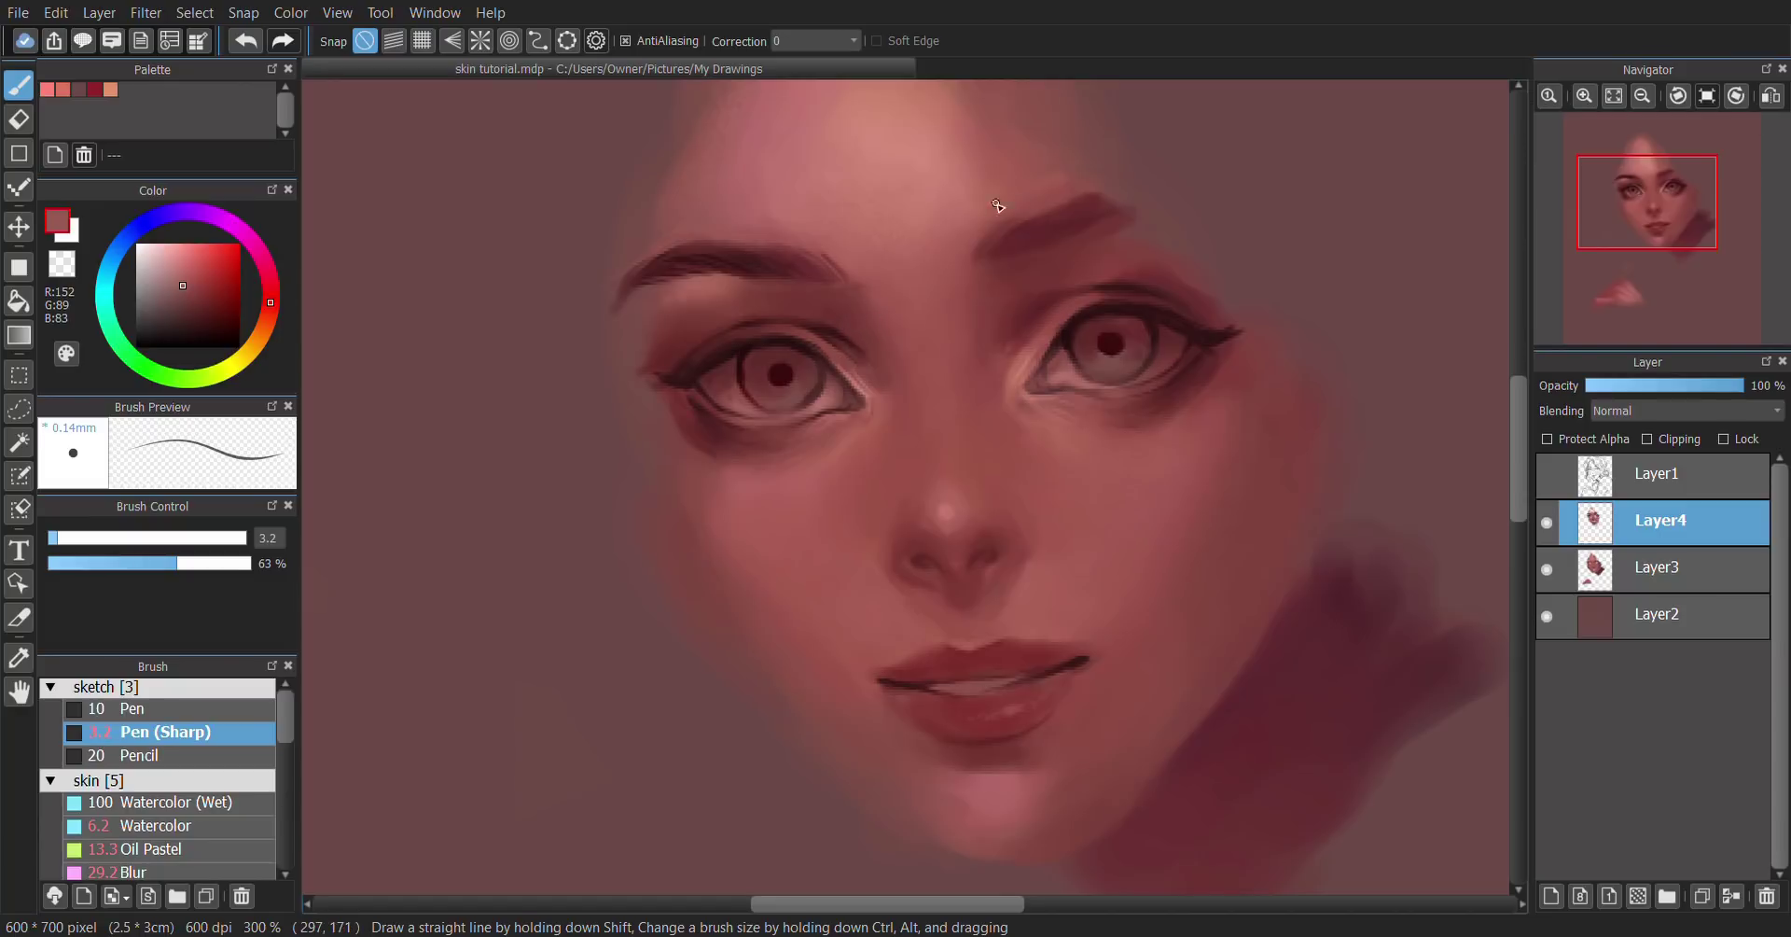
# Step: Refine the inner end of the arched brow with Pen (Sharp), using sampled brow and skin colours including RGB 116, 54, 53
pyautogui.keyDown('alt'); pyautogui.click(855, 283); pyautogui.keyUp('alt')
pyautogui.keyDown('alt'); pyautogui.click(844, 292); pyautogui.keyUp('alt')
pyautogui.keyDown('alt'); pyautogui.click(818, 276); pyautogui.keyUp('alt')
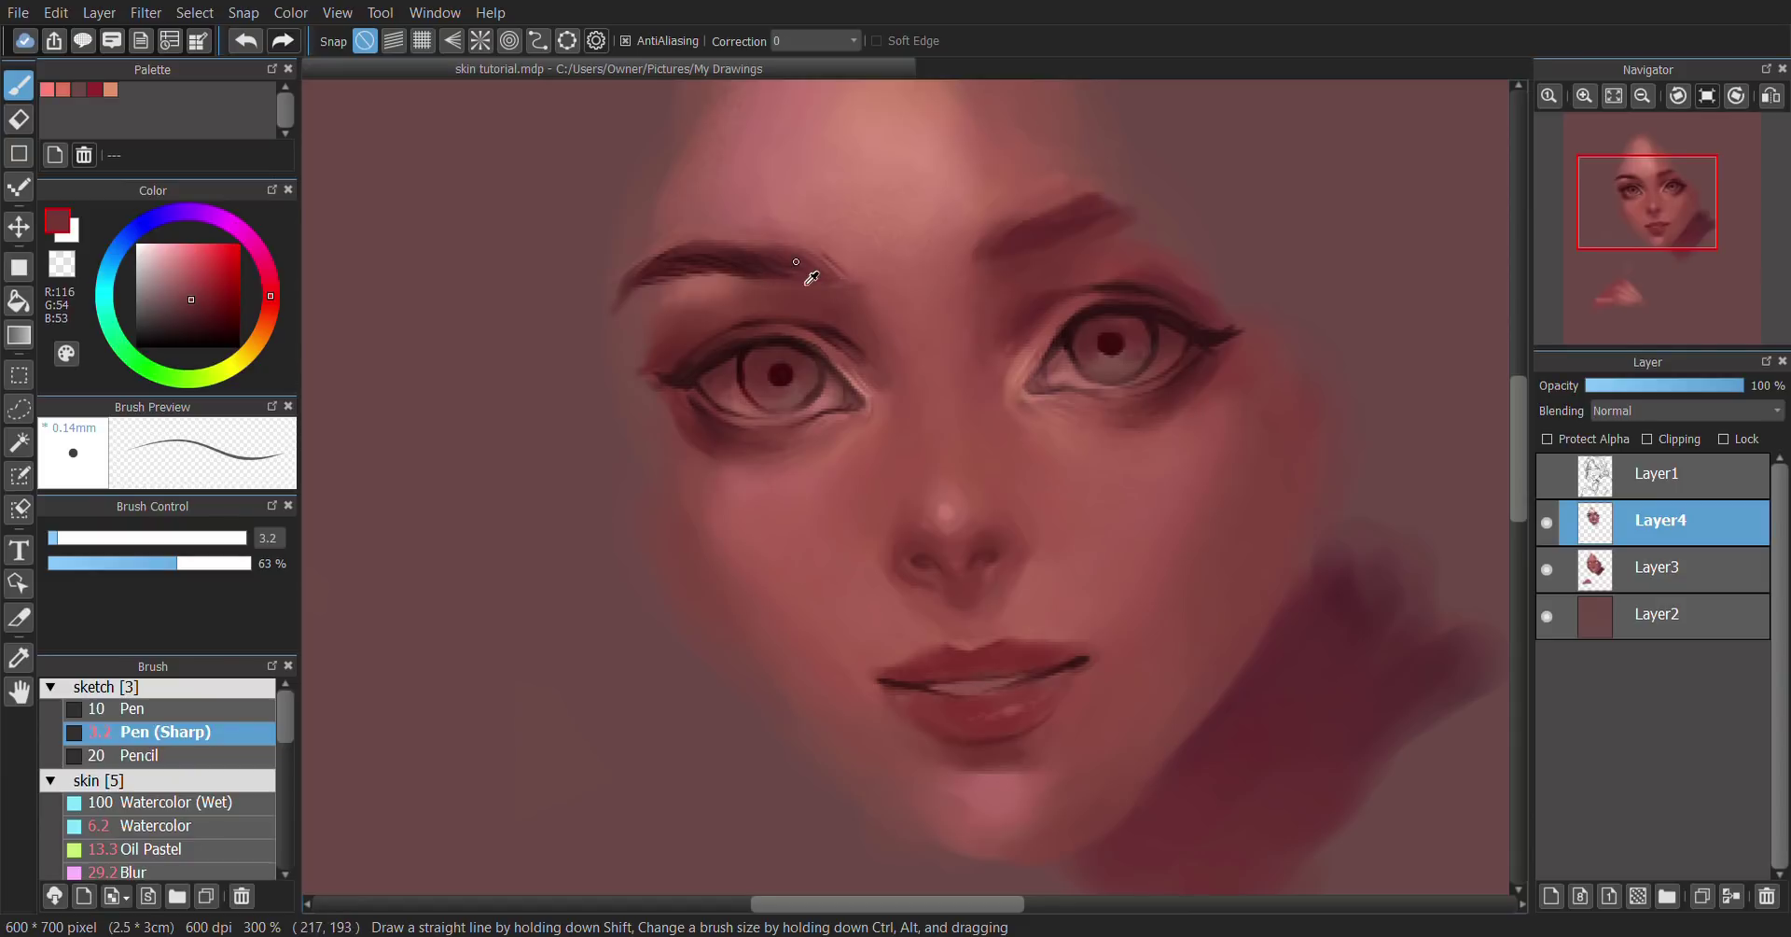
pyautogui.keyDown('alt'); pyautogui.click(800, 271); pyautogui.keyUp('alt')
# Step: Smooth the arched brow's lower edge and body in a flipped view with Watercolor, size 3.2 at 28 %, using RGB 57, 23, 23
pyautogui.press('h')
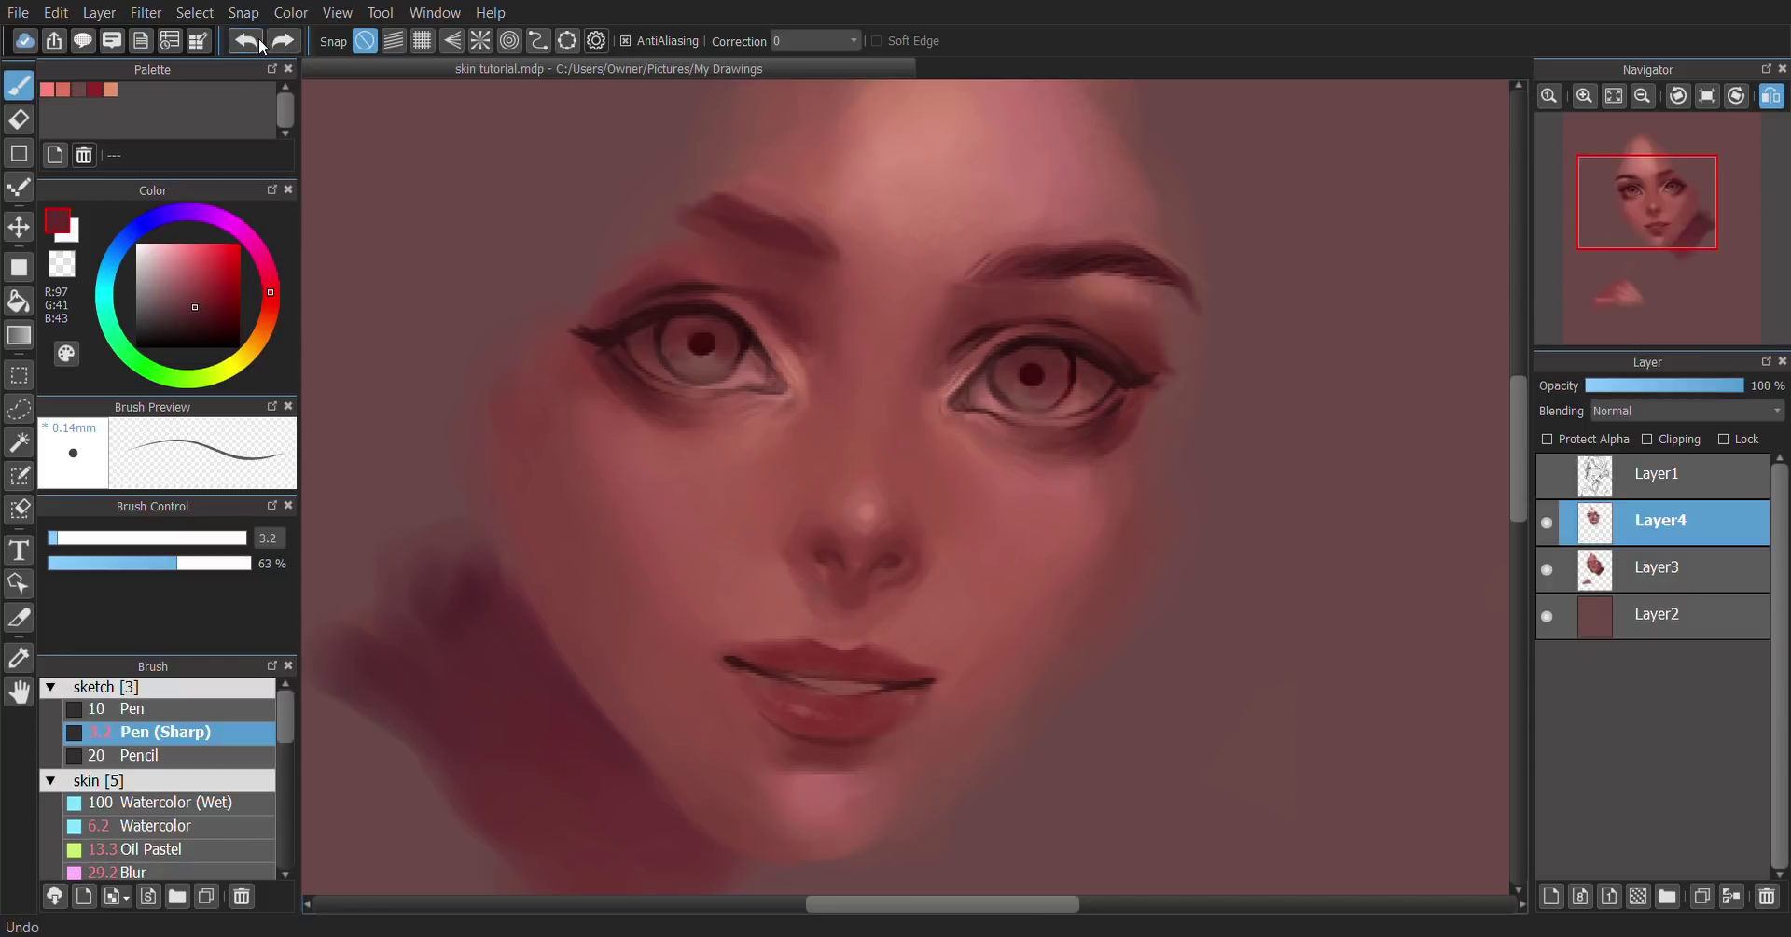
pyautogui.keyDown('alt'); pyautogui.click(1128, 319); pyautogui.keyUp('alt')
pyautogui.click(170, 827)
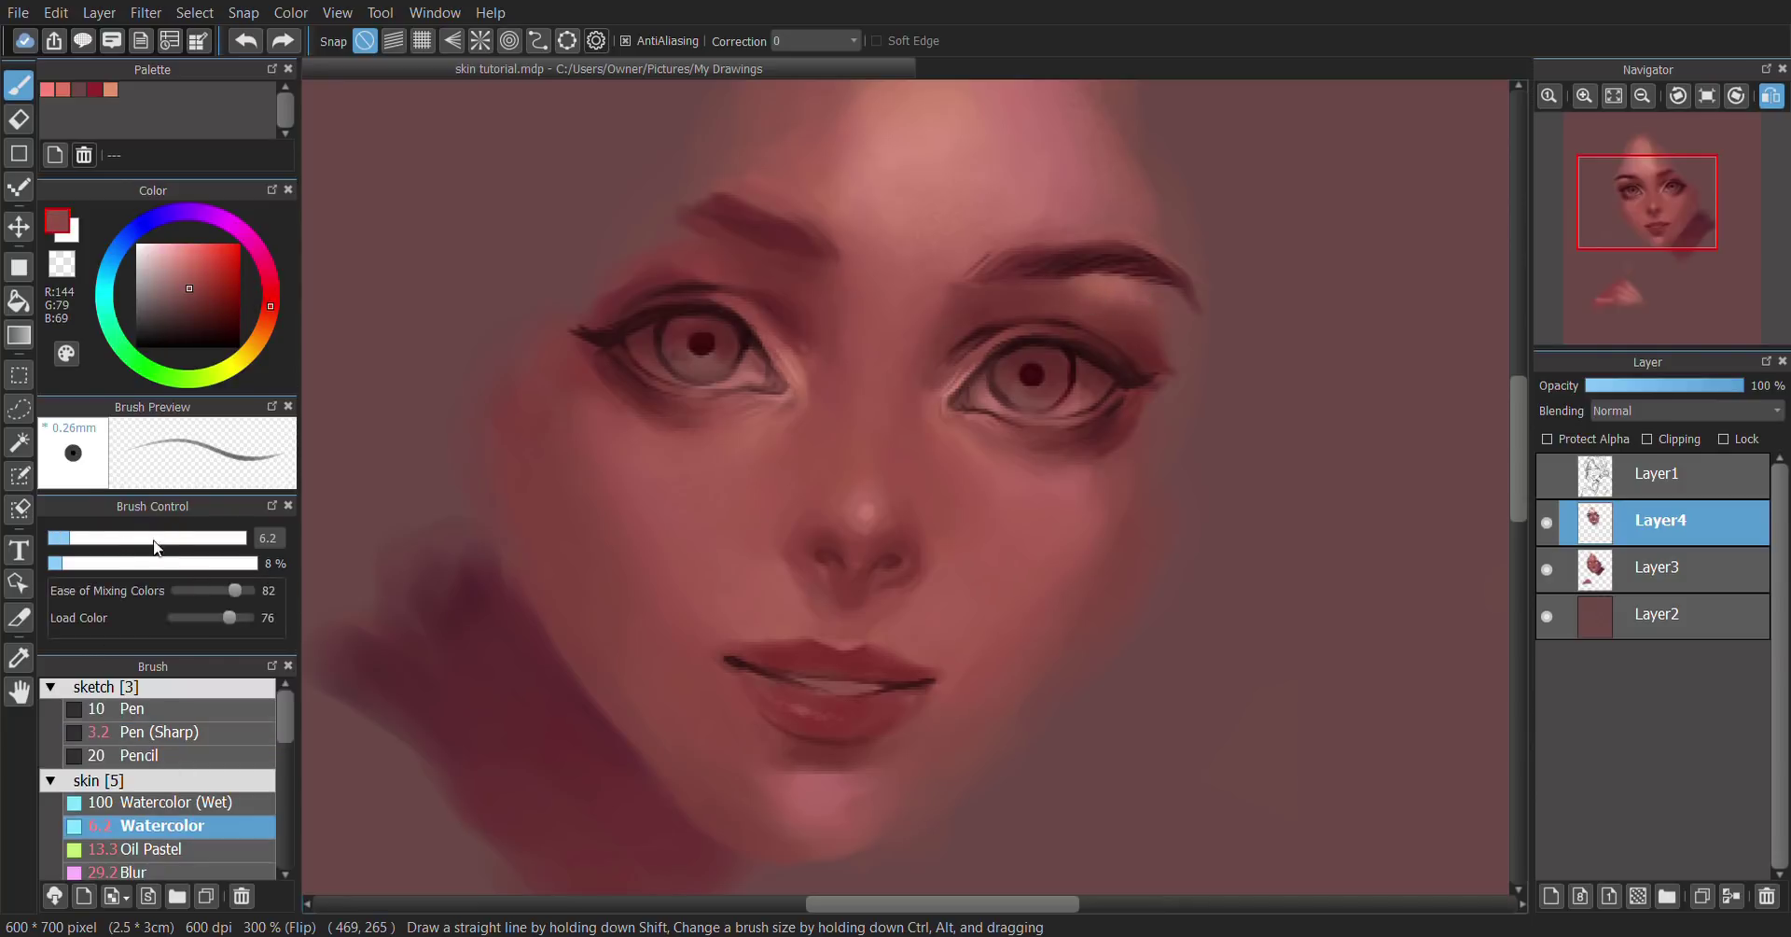
pyautogui.click(58, 538)
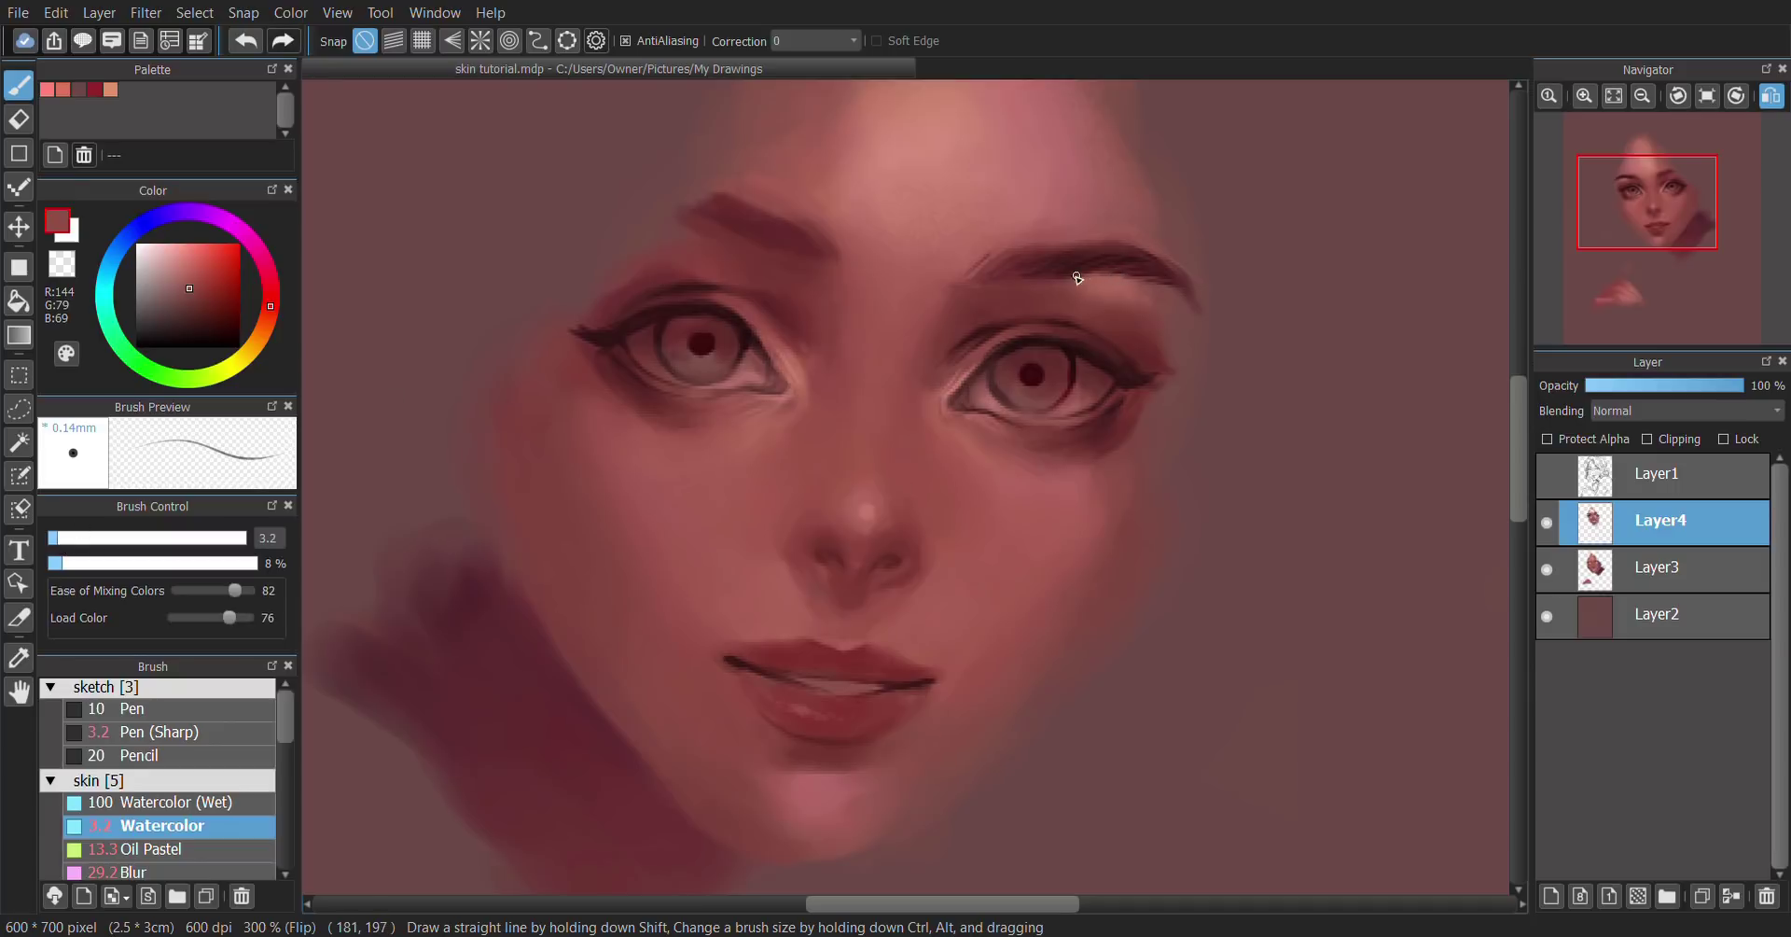
pyautogui.click(101, 563)
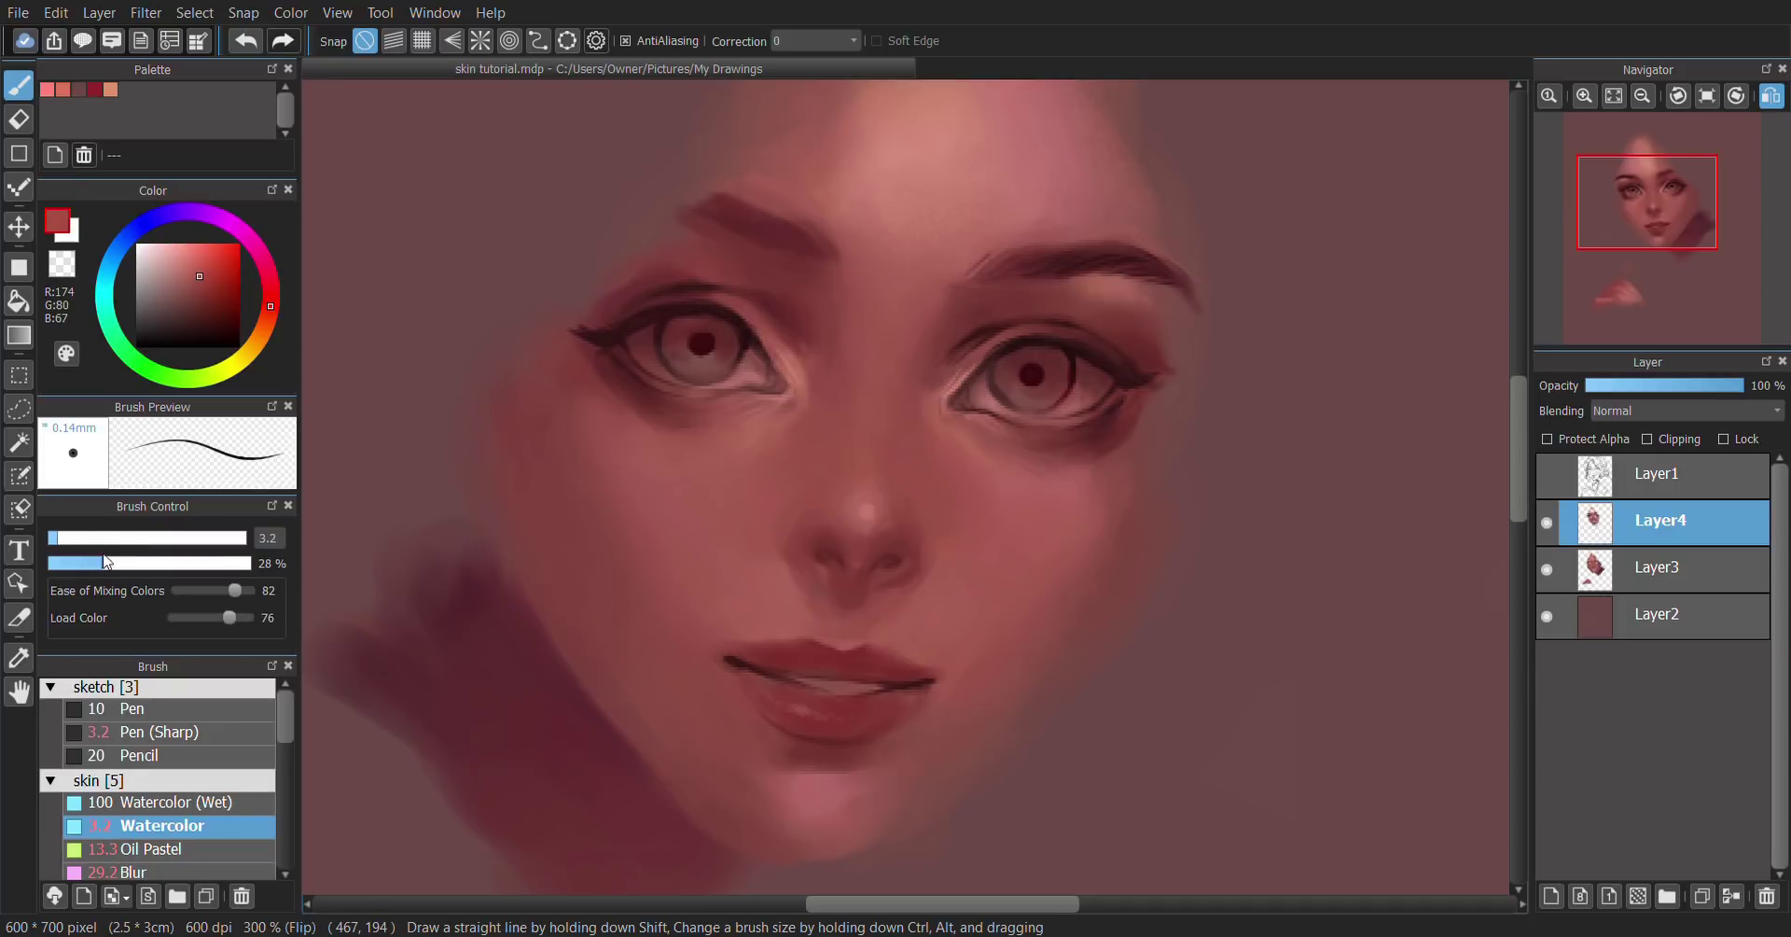
pyautogui.keyDown('alt'); pyautogui.click(1139, 275); pyautogui.keyUp('alt')
pyautogui.keyDown('alt'); pyautogui.click(1129, 296); pyautogui.keyUp('alt')
pyautogui.keyDown('alt'); pyautogui.click(1113, 271); pyautogui.keyUp('alt')
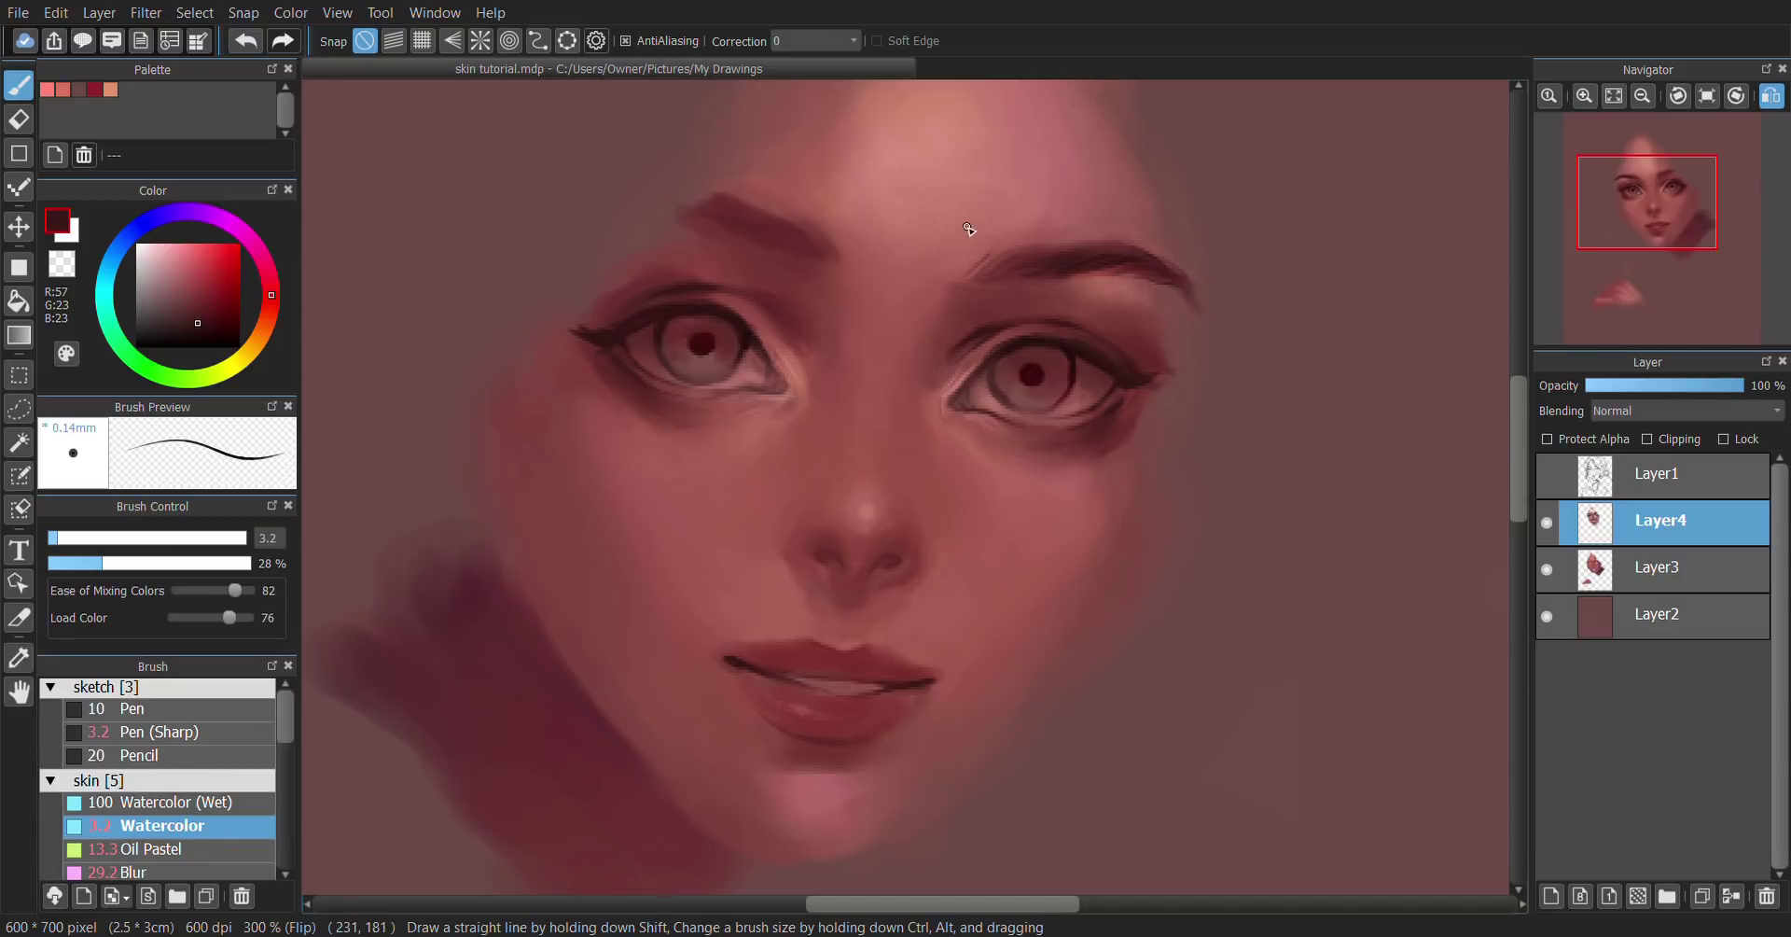
# Step: Soften the arched brow with Watercolor, size 8.6 at 16 %, using the sampled brow colour RGB 71, 31, 30
pyautogui.keyDown('alt'); pyautogui.click(1084, 279); pyautogui.keyUp('alt')
pyautogui.click(79, 538)
pyautogui.click(80, 563)
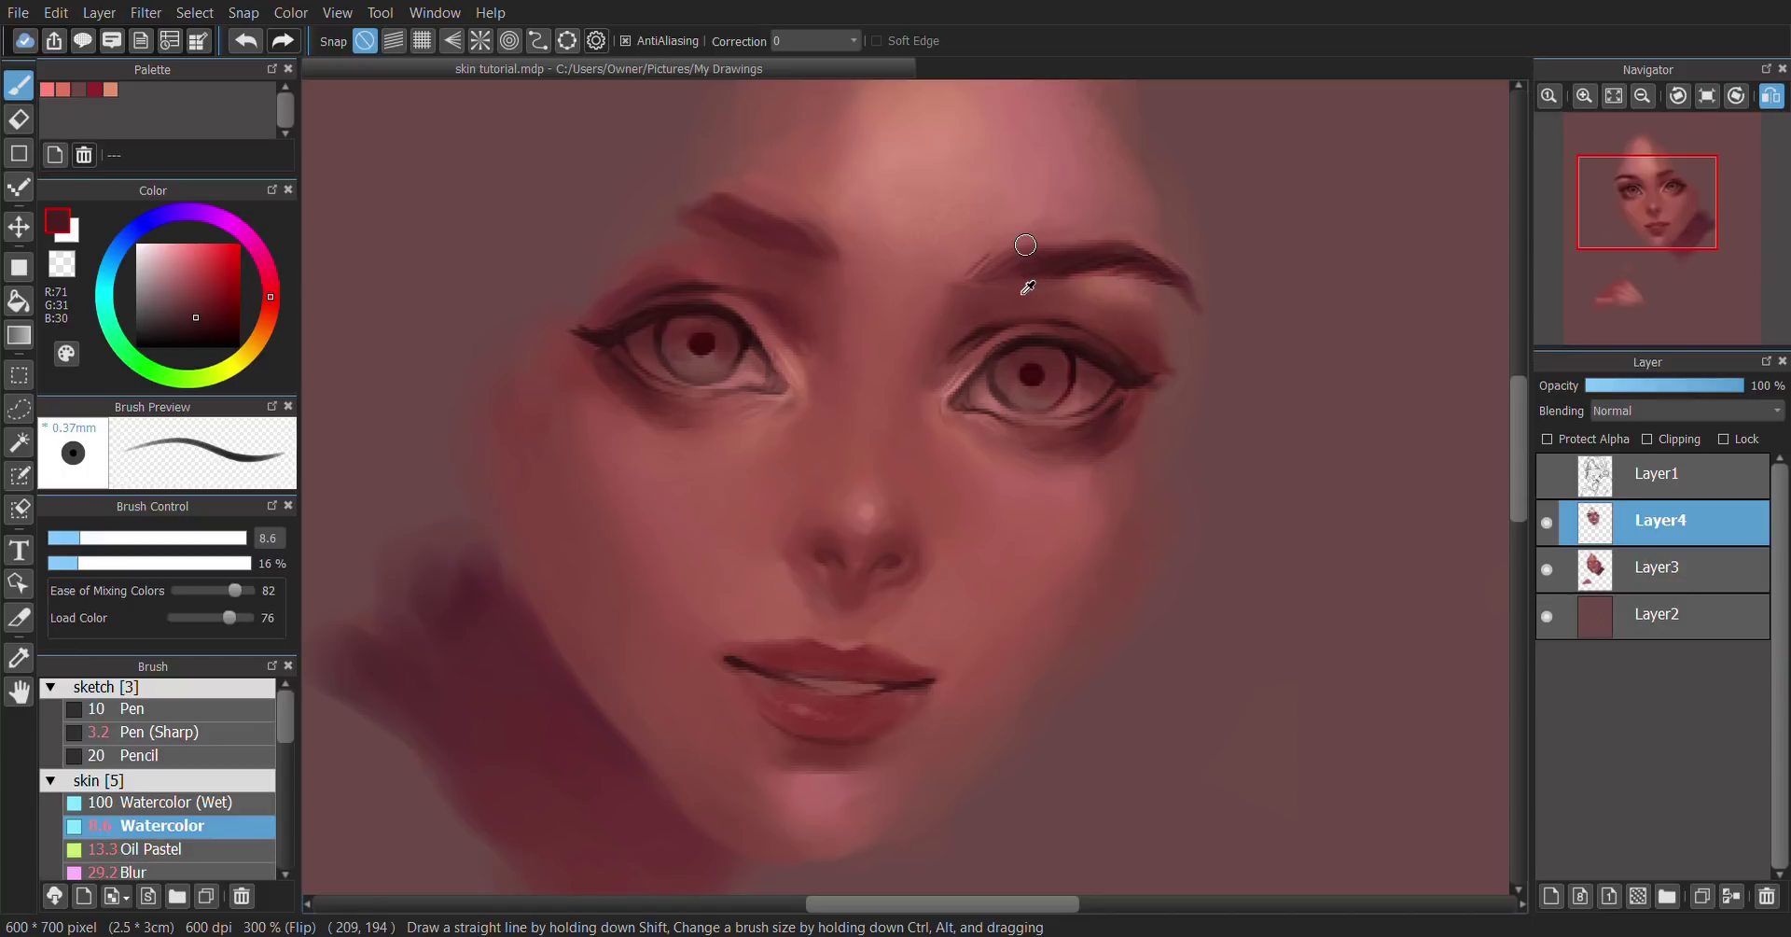
# Step: Draw fine hairs at the arched brow's inner end with Pen (Sharp), size 2.3 at 84 %, using RGB 108, 46, 48 and RGB 166, 93, 83
pyautogui.keyDown('alt'); pyautogui.click(883, 306); pyautogui.keyUp('alt')
pyautogui.click(140, 731)
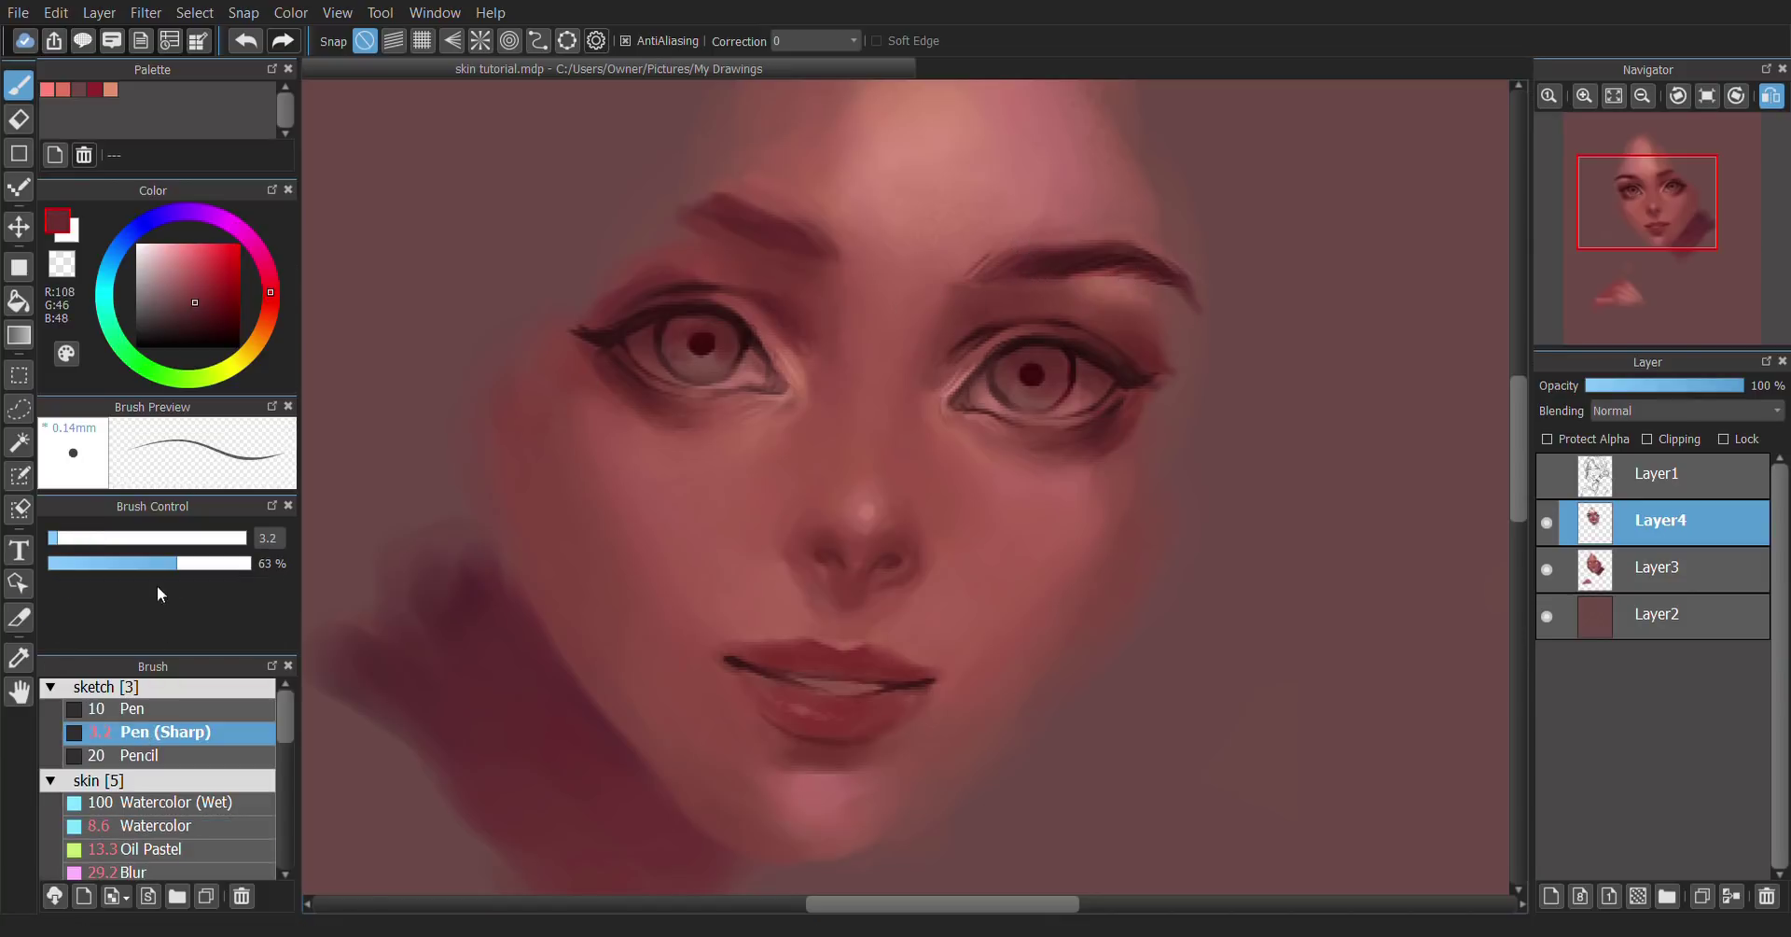
pyautogui.click(52, 537)
pyautogui.moveTo(178, 563); pyautogui.dragTo(217, 562)
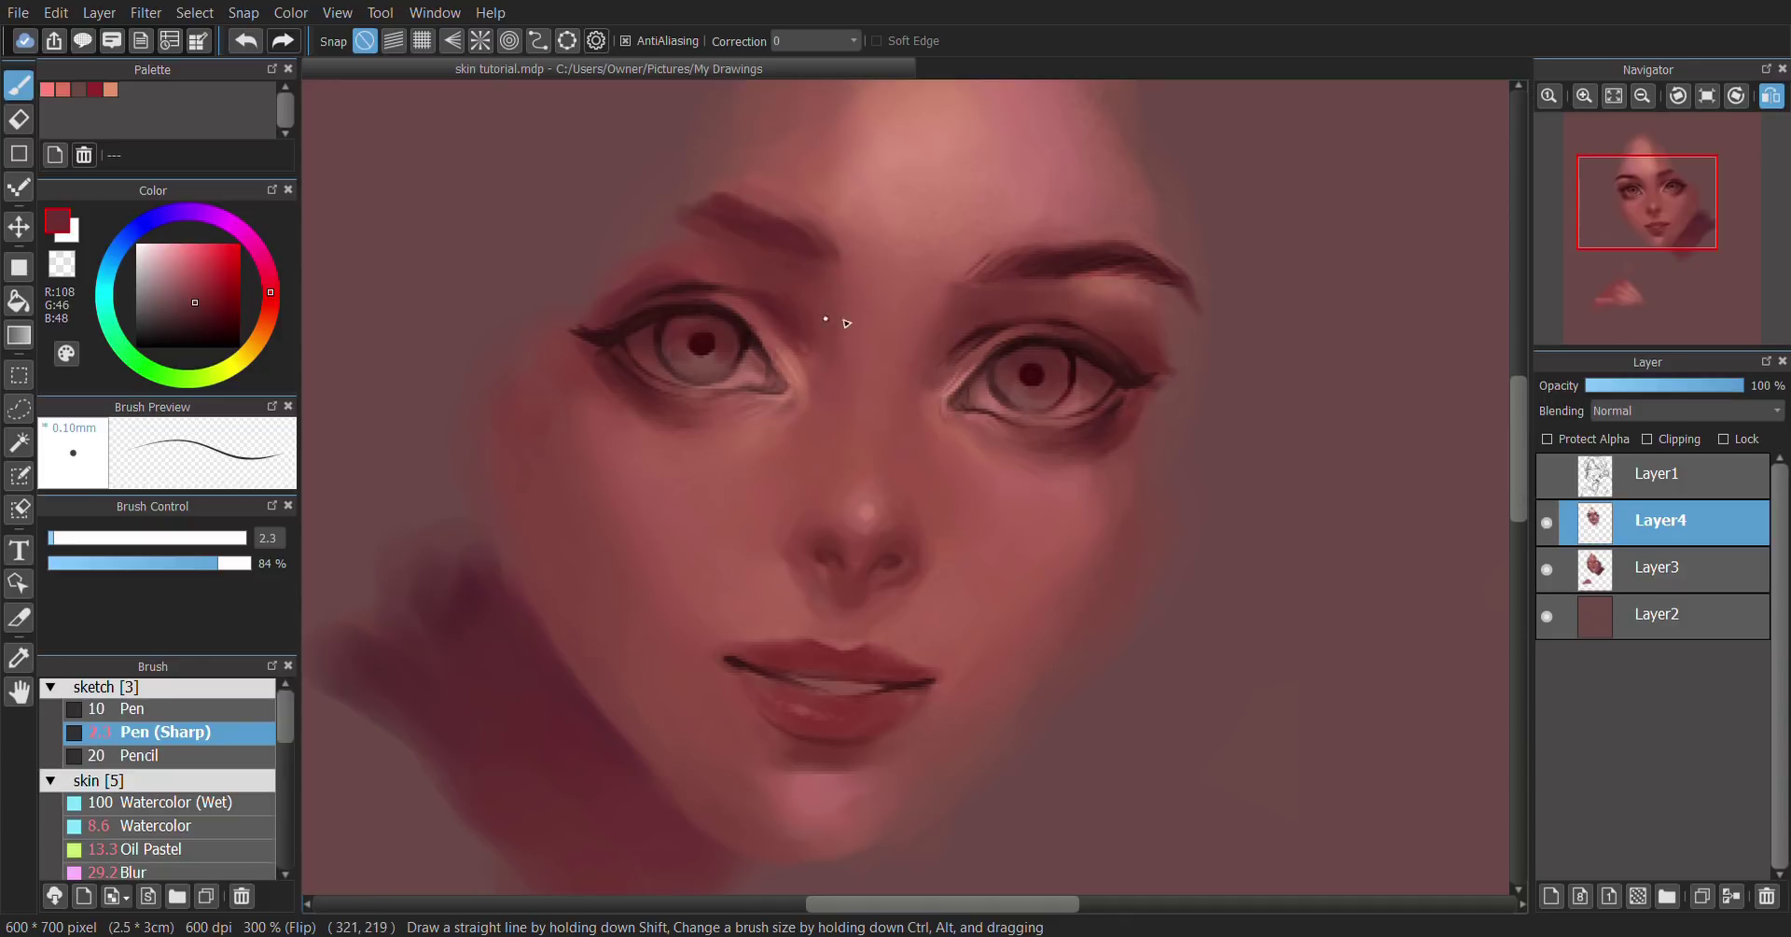
pyautogui.keyDown('alt'); pyautogui.click(952, 277); pyautogui.keyUp('alt')
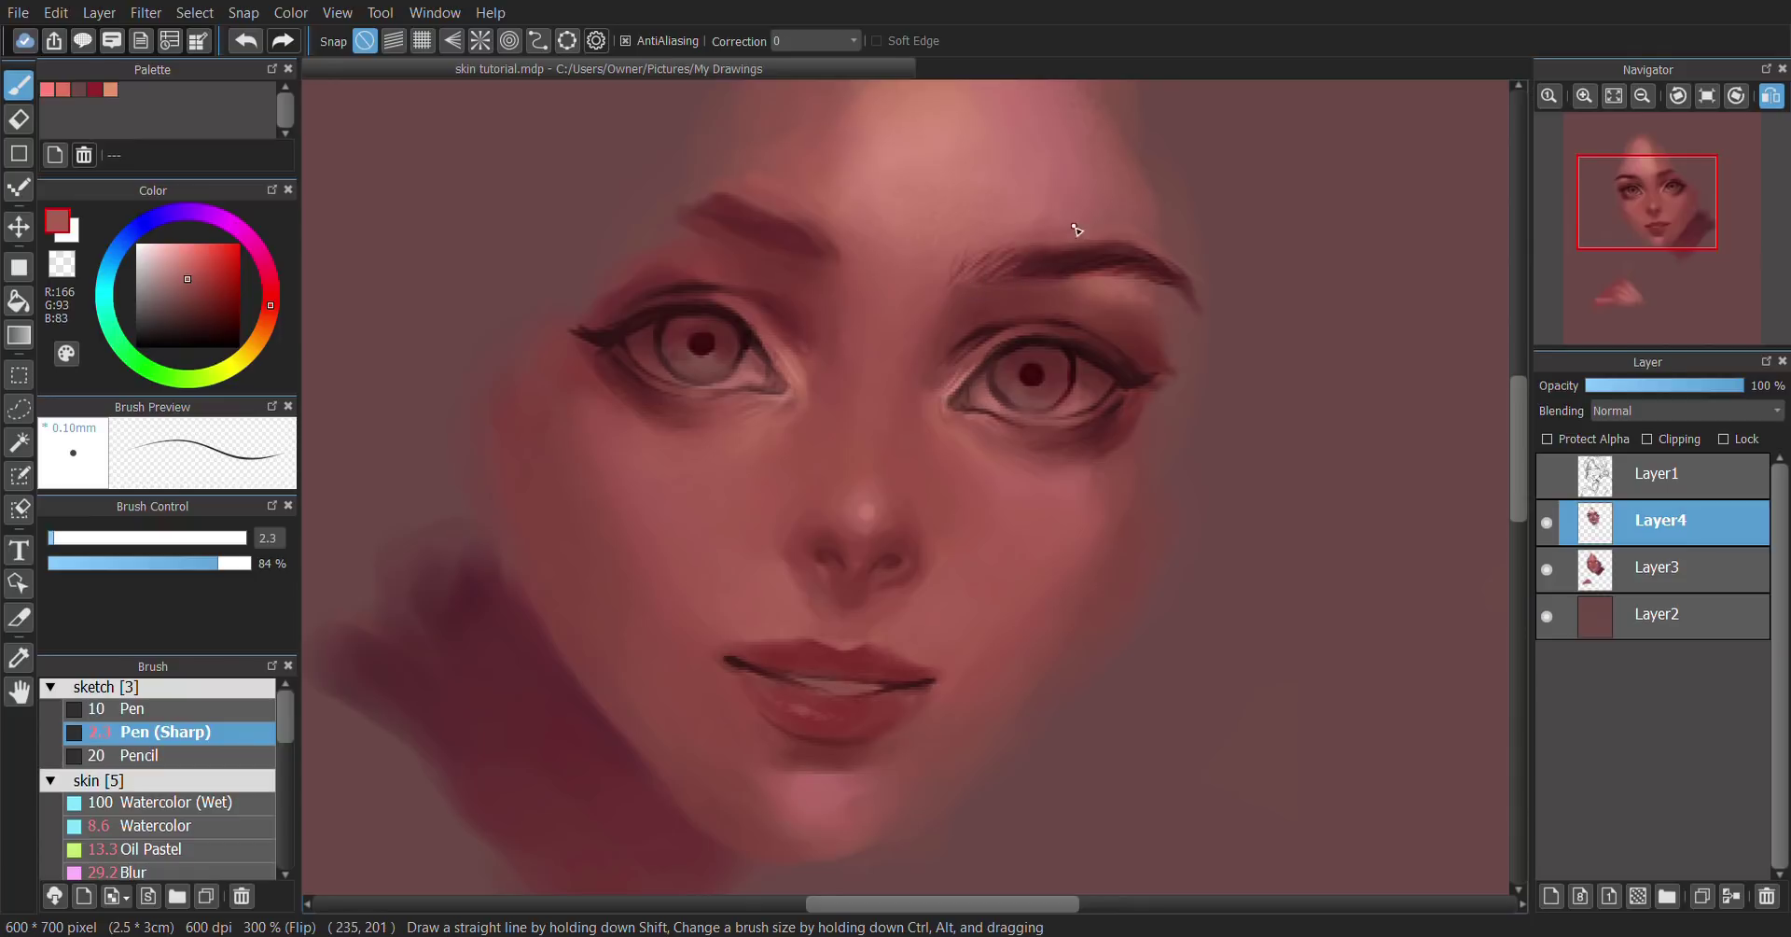
# Step: Refine the arched brow's hairs and outer edges with sampled RGB 77, 32, 31 and skin colours RGB 163, 93, 88 and RGB 169, 101, 89
pyautogui.keyDown('alt'); pyautogui.click(1040, 271); pyautogui.keyUp('alt')
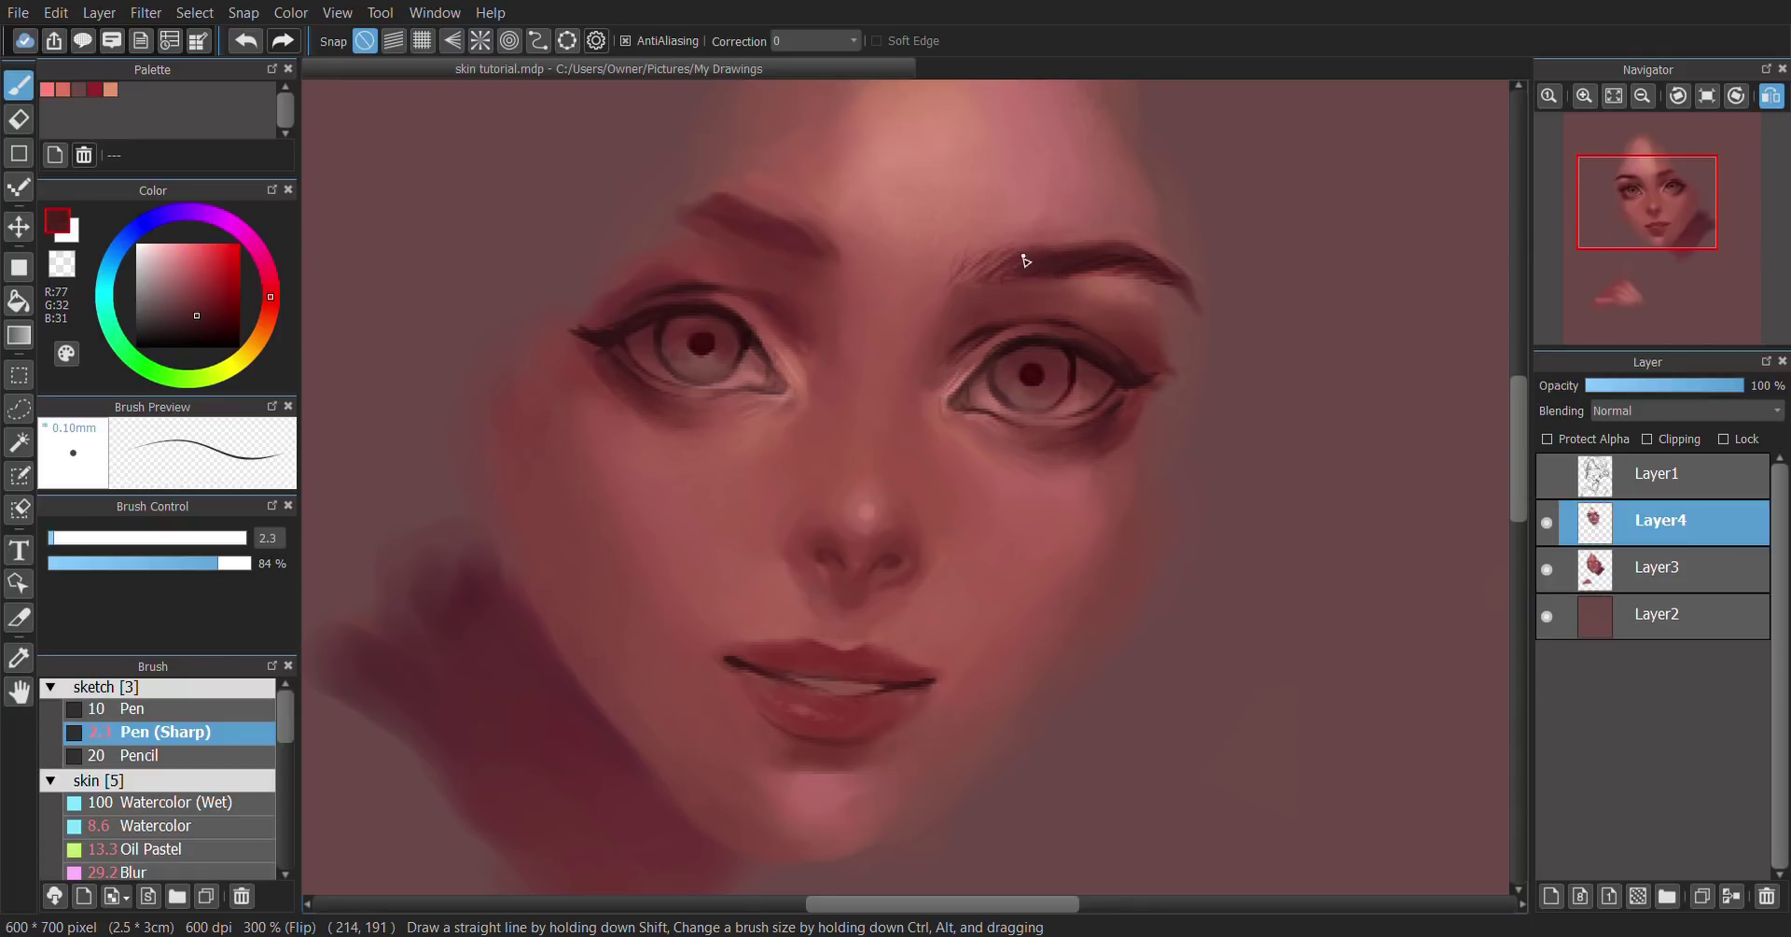
pyautogui.keyDown('alt'); pyautogui.click(1082, 254); pyautogui.keyUp('alt')
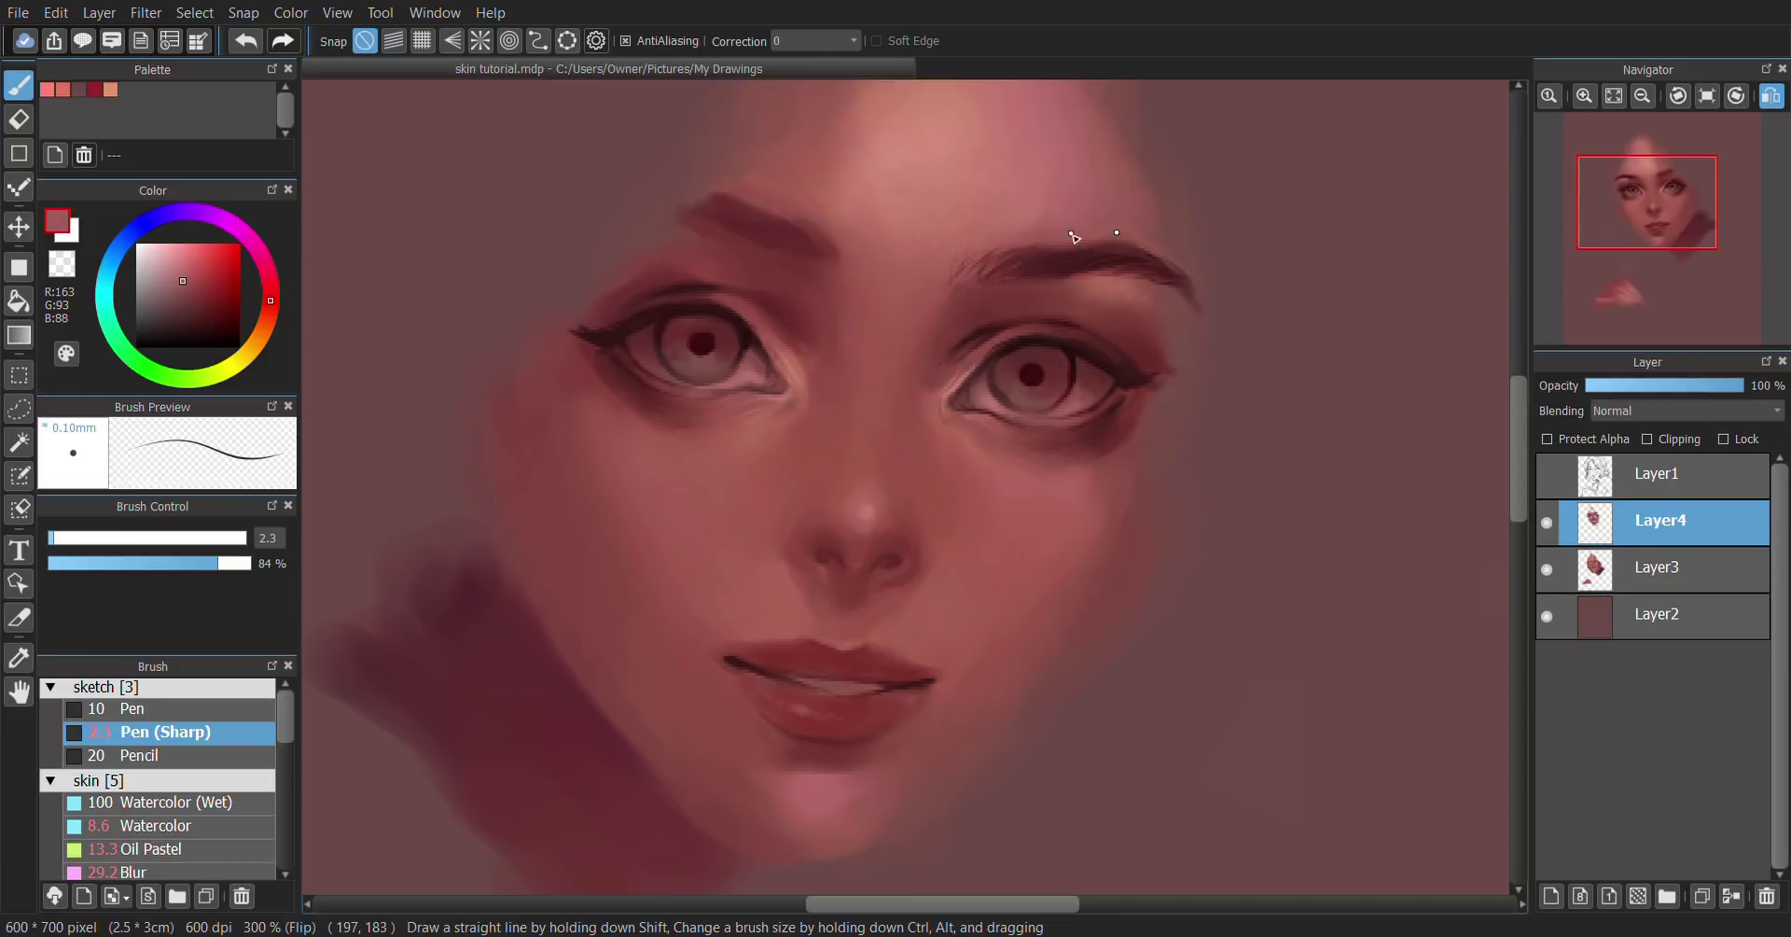
pyautogui.keyDown('alt'); pyautogui.click(1124, 273); pyautogui.keyUp('alt')
pyautogui.keyDown('alt'); pyautogui.click(1131, 284); pyautogui.keyUp('alt')
pyautogui.keyDown('alt'); pyautogui.click(1122, 290); pyautogui.keyUp('alt')
pyautogui.keyDown('alt'); pyautogui.click(1113, 285); pyautogui.keyUp('alt')
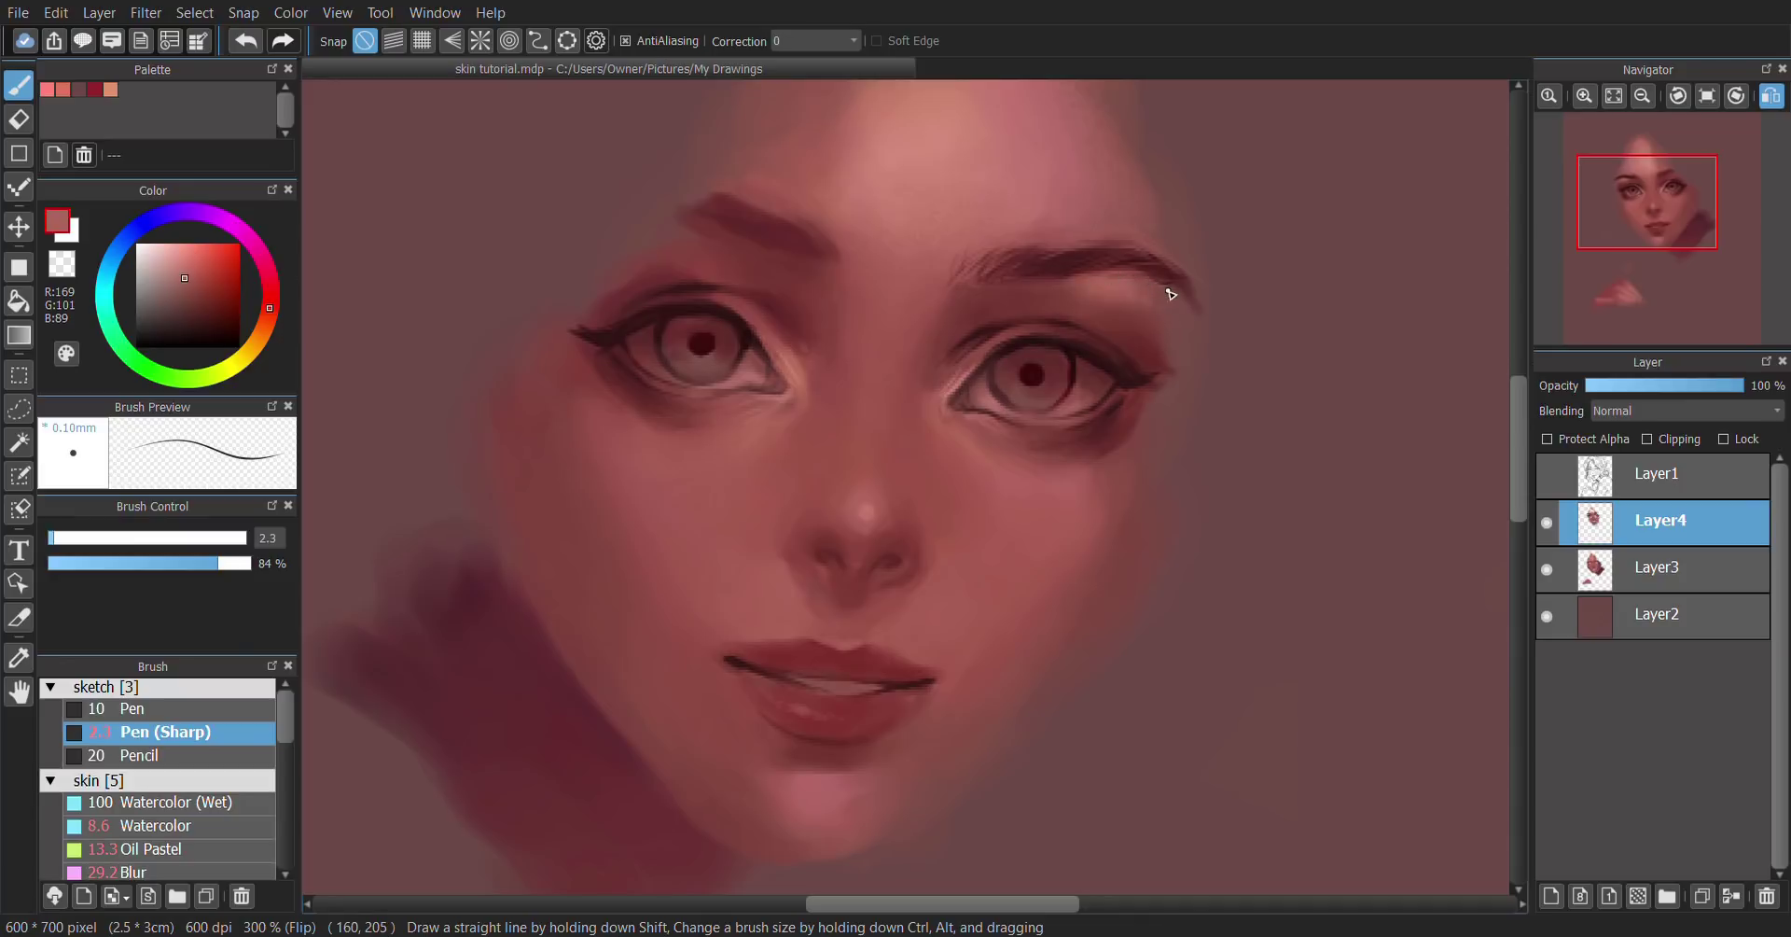
pyautogui.press('h')
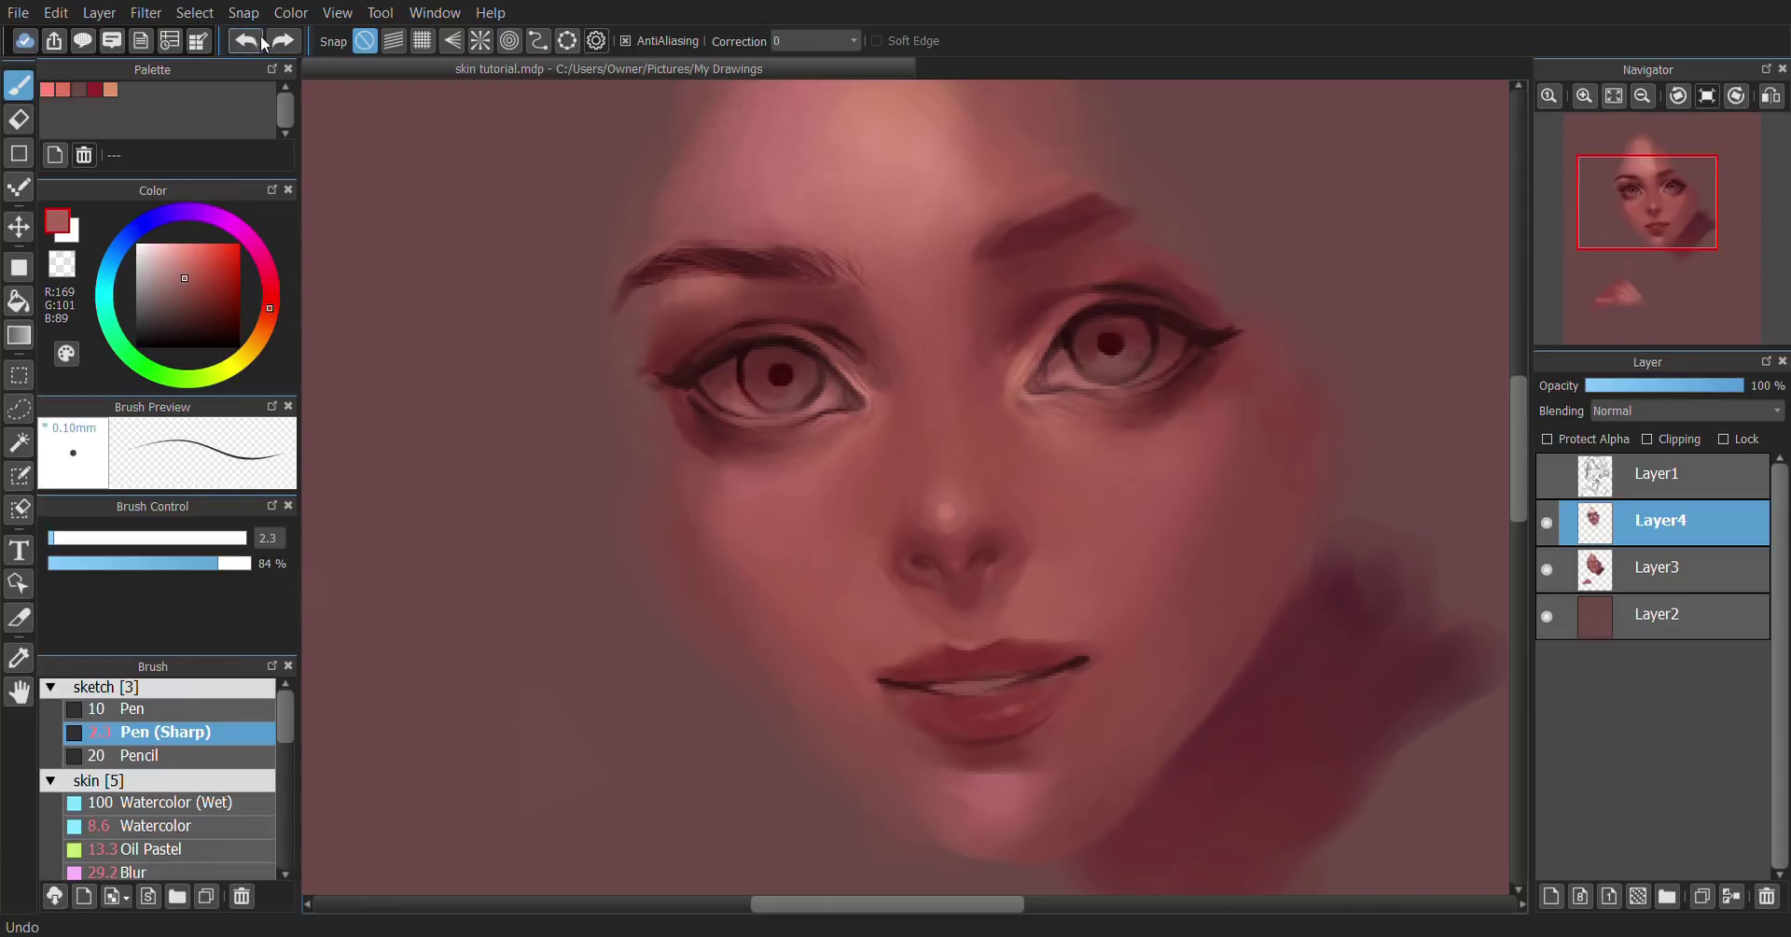
pyautogui.keyDown('alt'); pyautogui.click(763, 277); pyautogui.keyUp('alt')
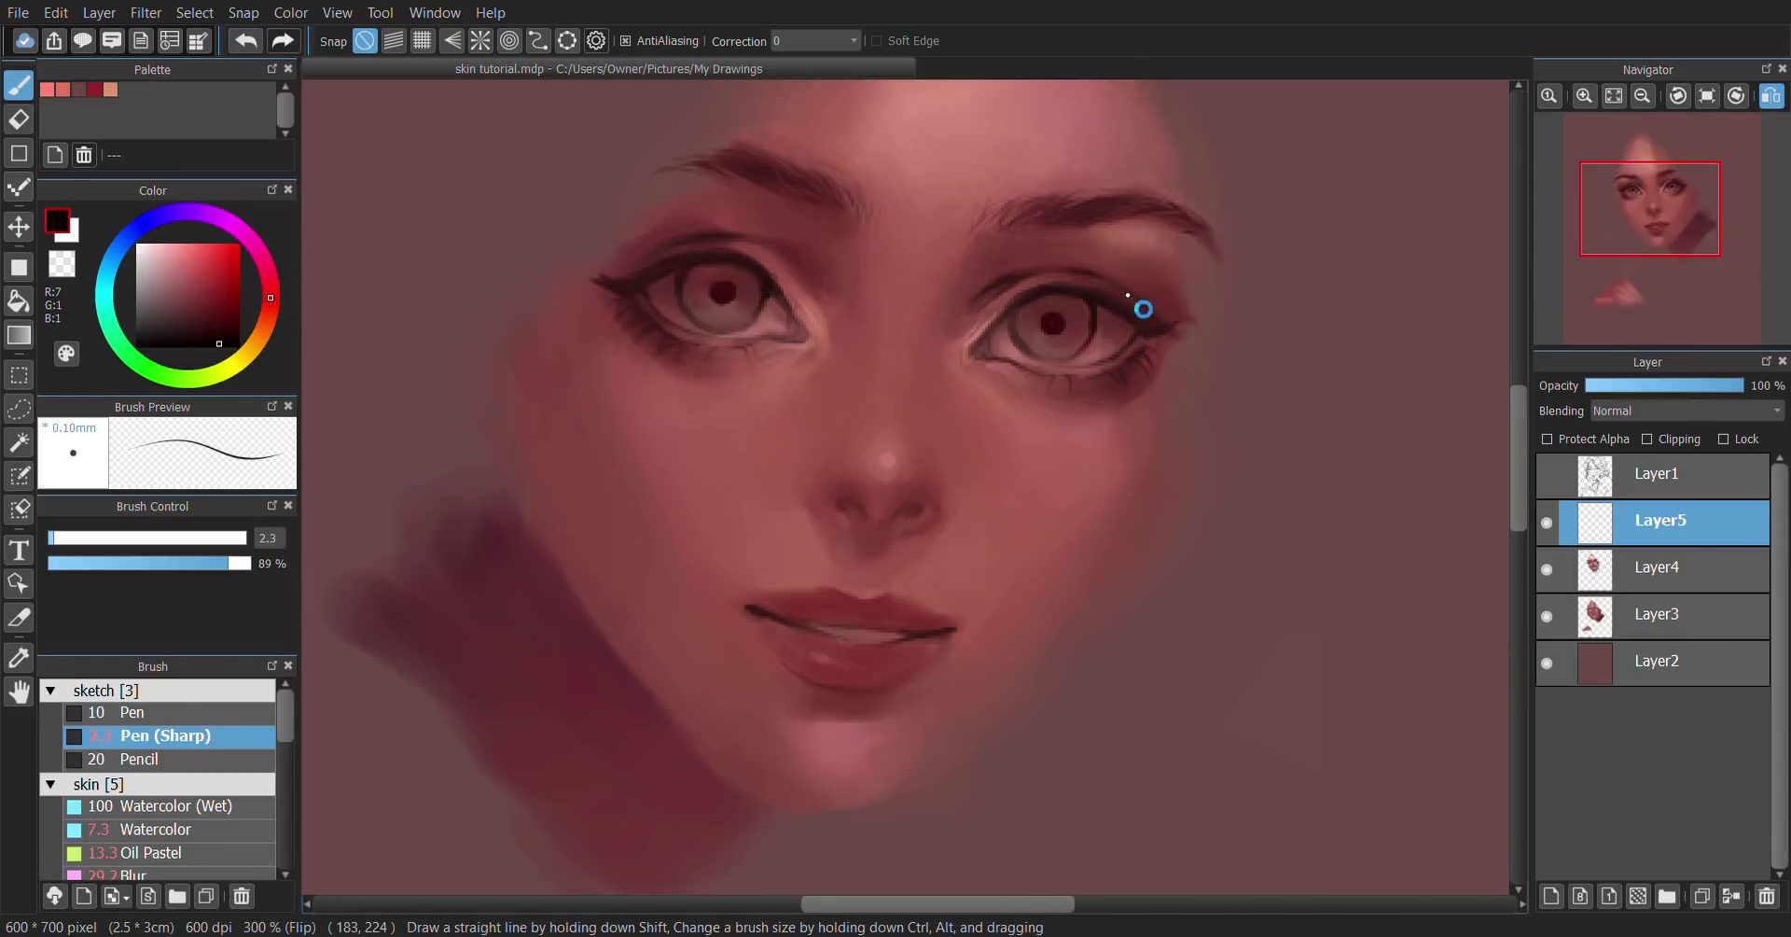
# Step: Paint upper lashes on Layer5 for the eye under the arched brow with Pen (Sharp), size 2.3 at 95 %, in RGB 7, 1, 1
pyautogui.scroll(3, 1142, 308)
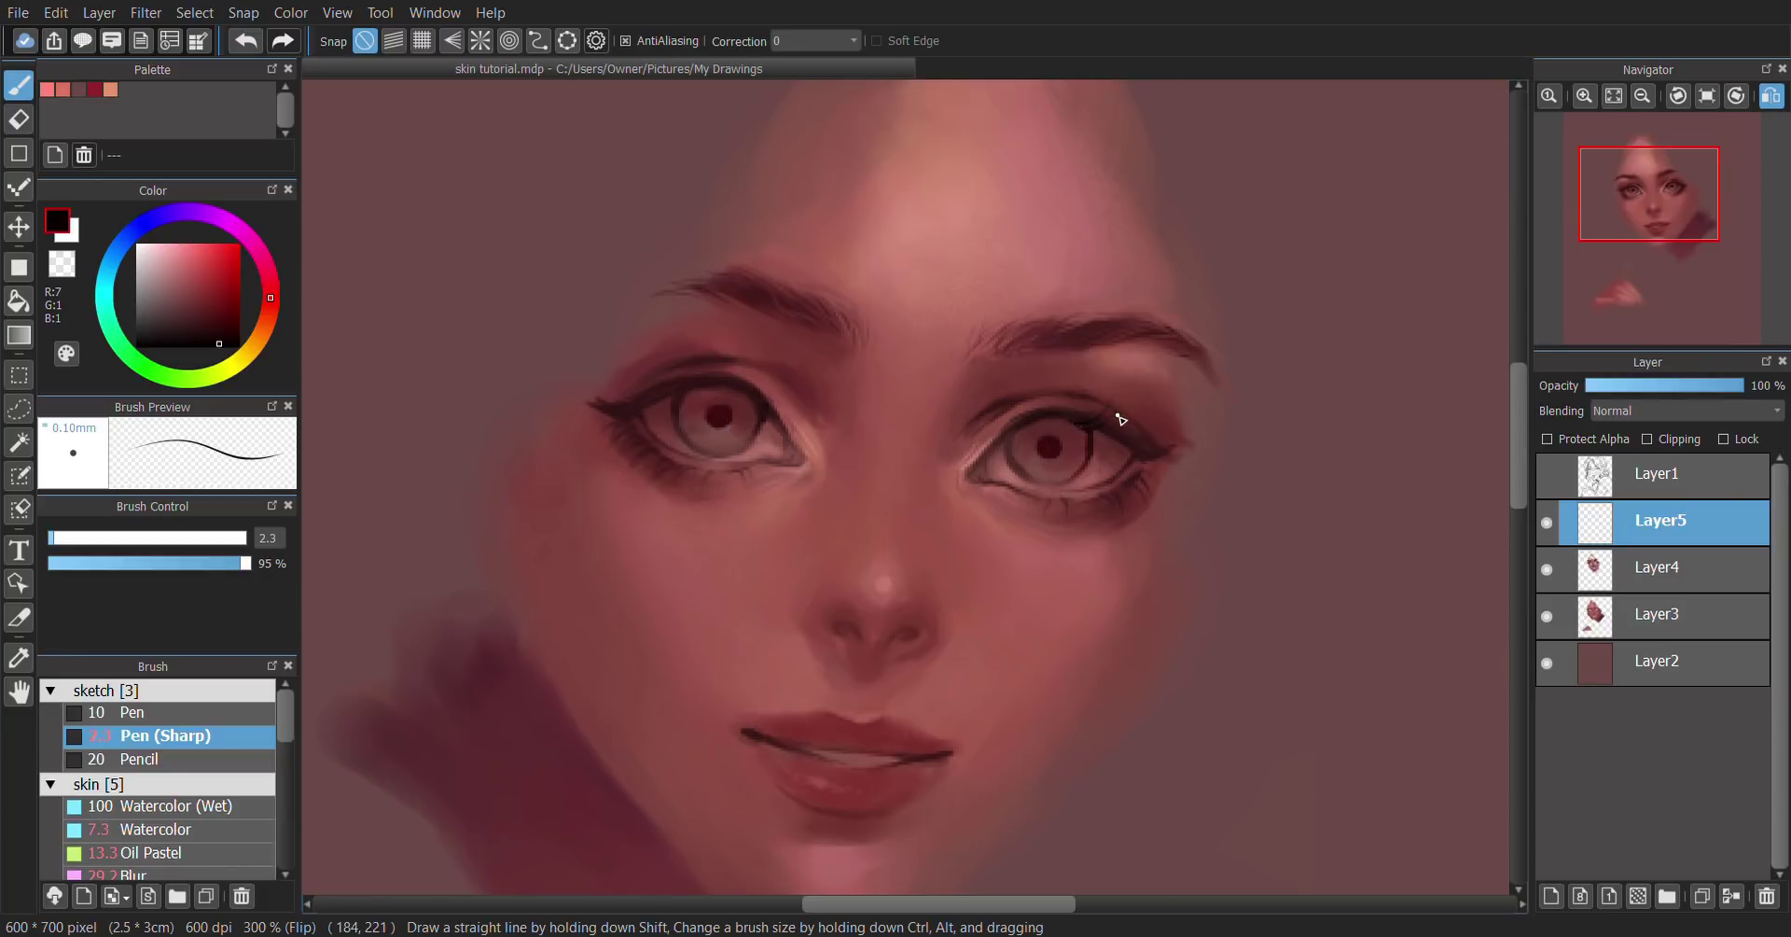
pyautogui.moveTo(1092, 428)
pyautogui.mouseDown()
pyautogui.moveTo(1144, 403)
pyautogui.moveTo(1141, 431)
pyautogui.moveTo(1118, 433)
pyautogui.moveTo(1152, 427)
pyautogui.moveTo(1125, 443)
pyautogui.moveTo(1192, 457)
pyautogui.mouseUp()
pyautogui.press('h')
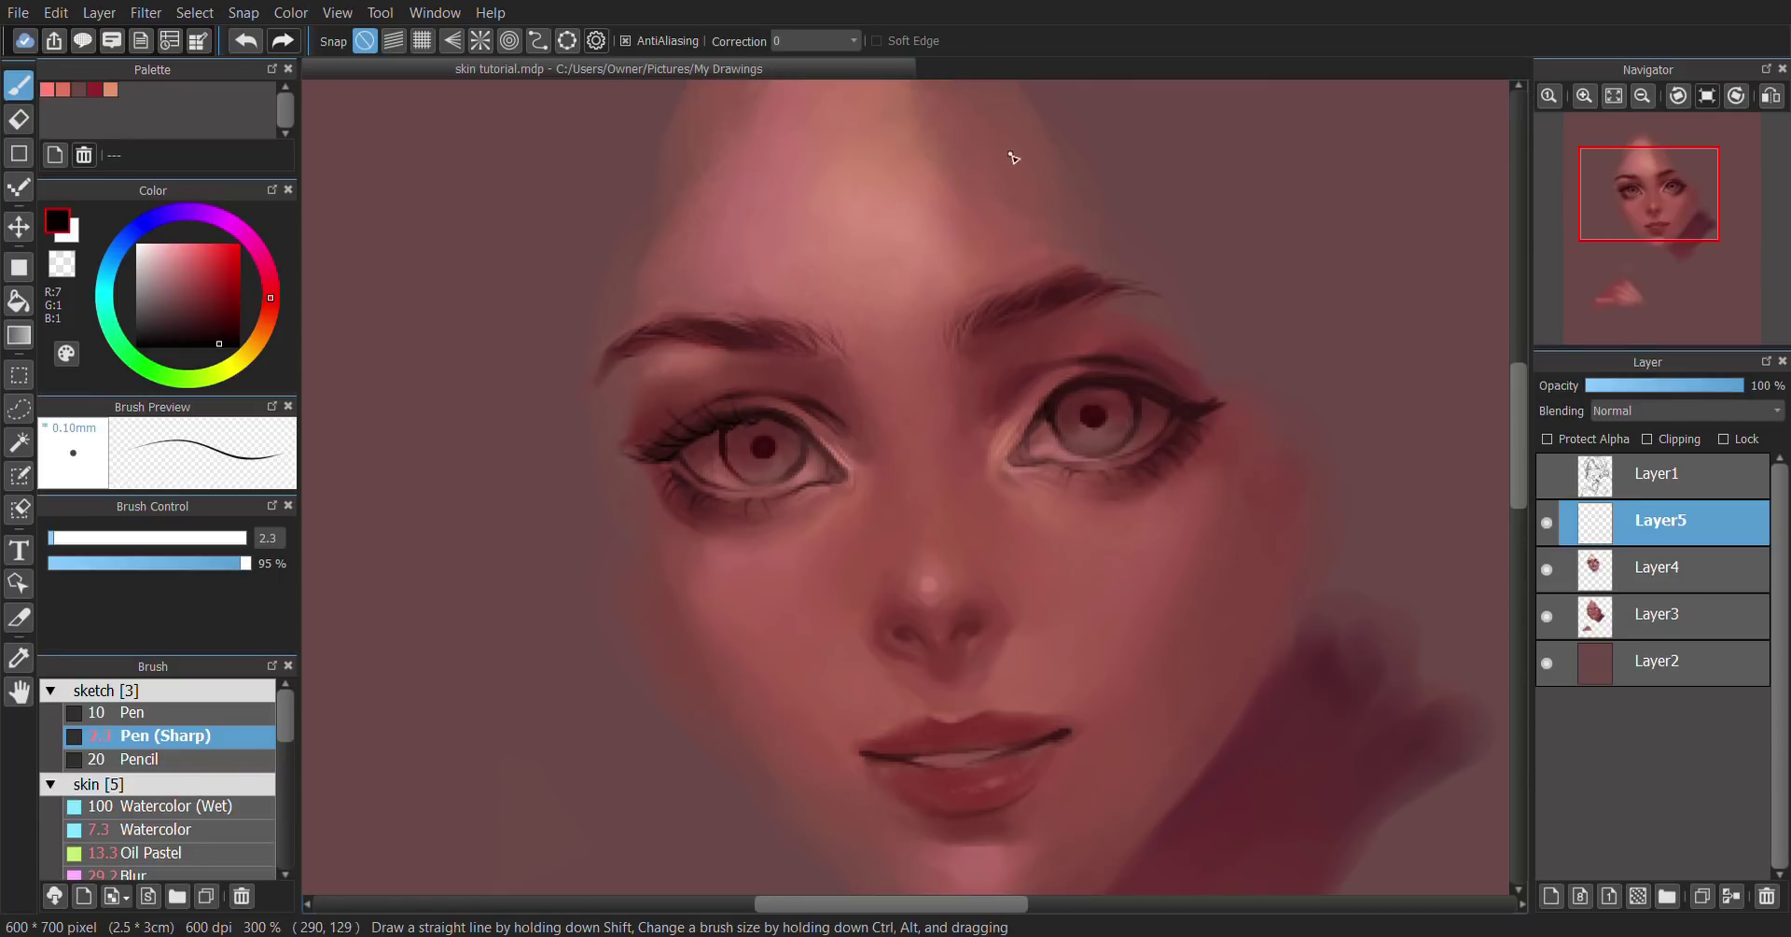
# Step: Draw curved upper lashes on the opposite eye in RGB 7, 1, 1, flipping the view to compare both eyes
pyautogui.moveTo(1087, 381); pyautogui.dragTo(1072, 371)
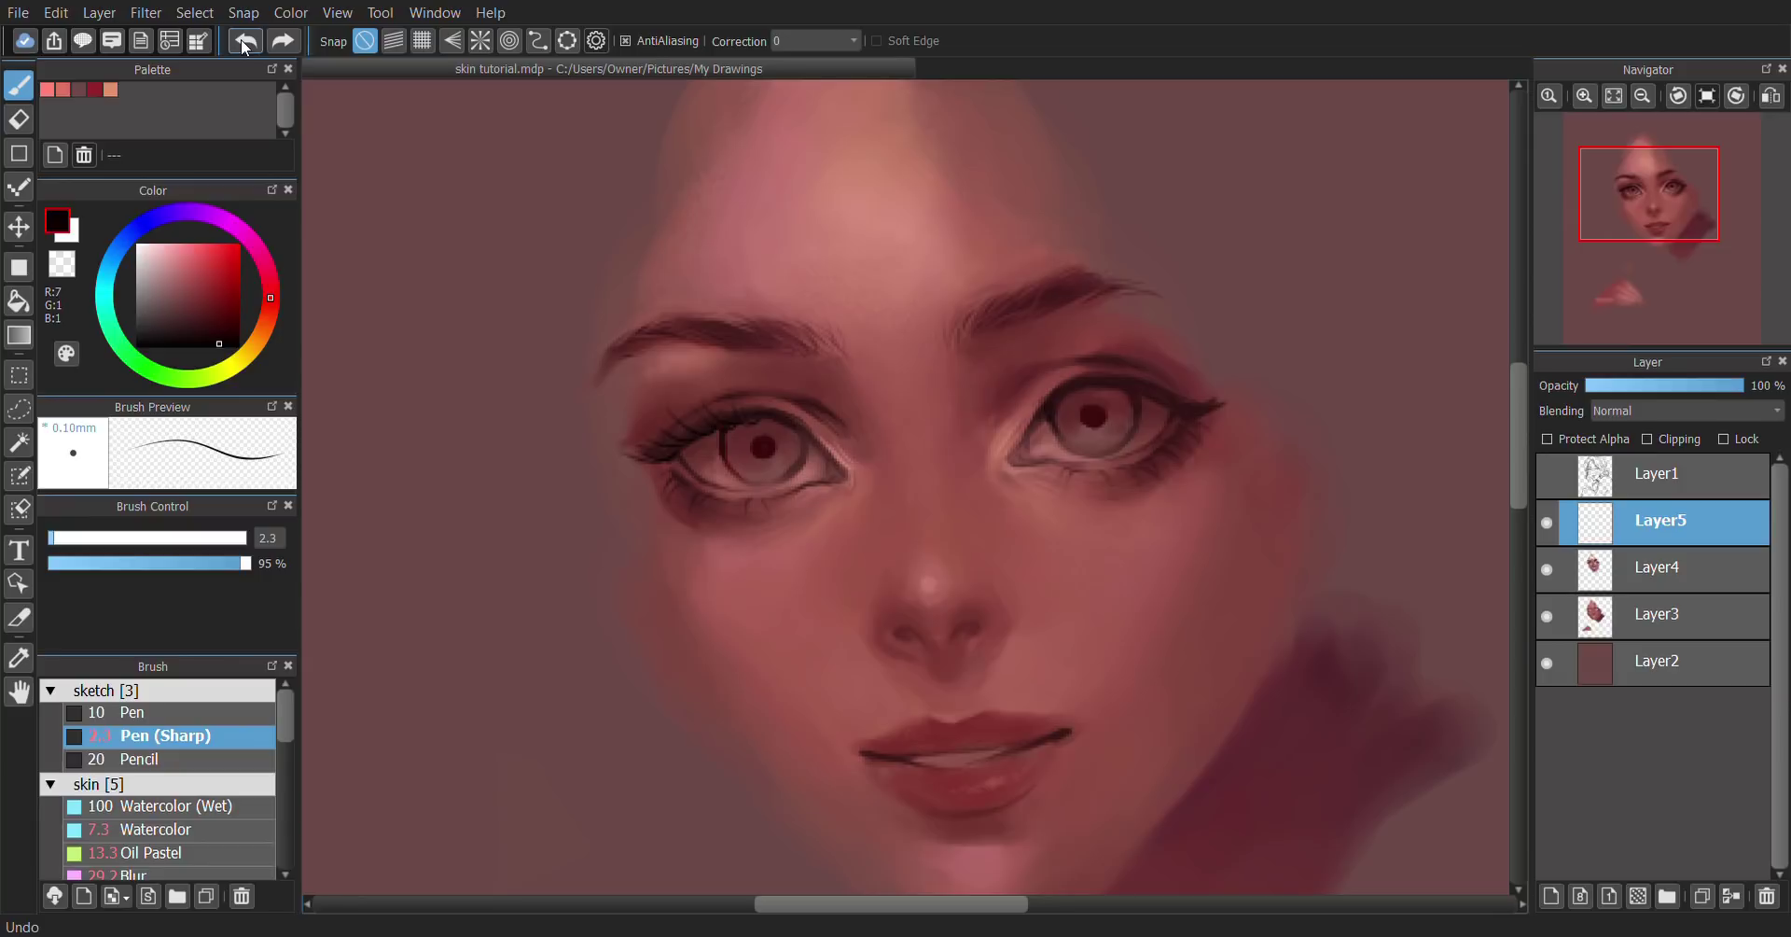
pyautogui.press('h')
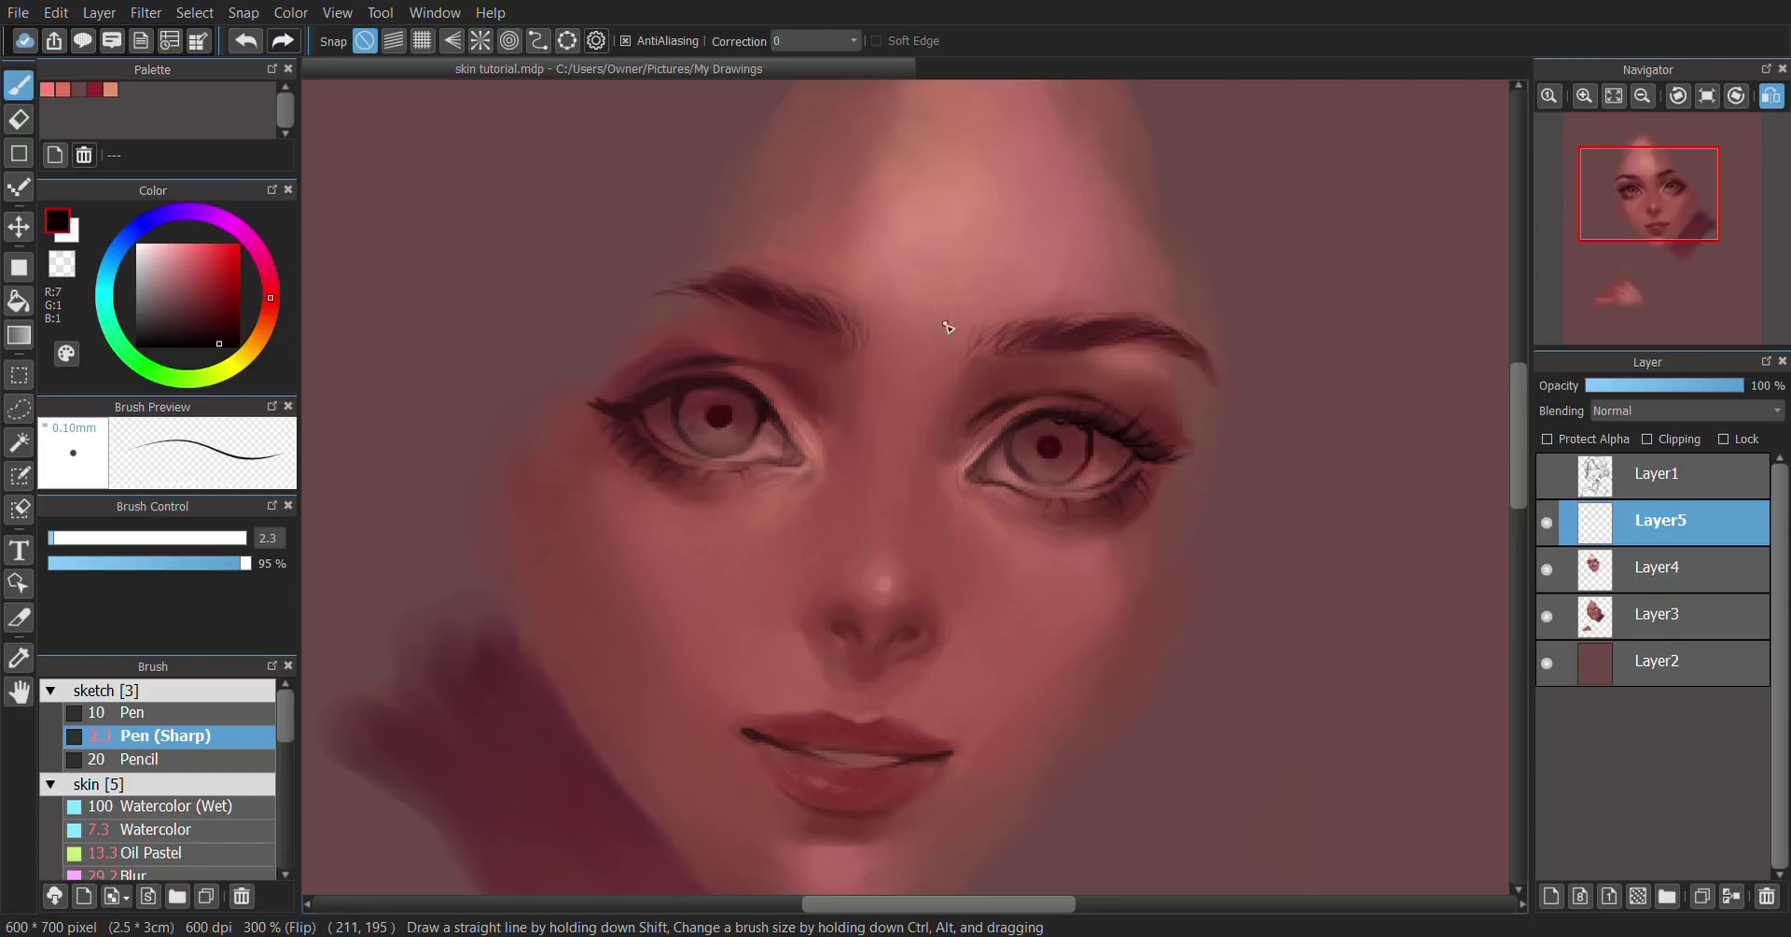
pyautogui.moveTo(745, 386); pyautogui.dragTo(754, 366)
pyautogui.press('h')
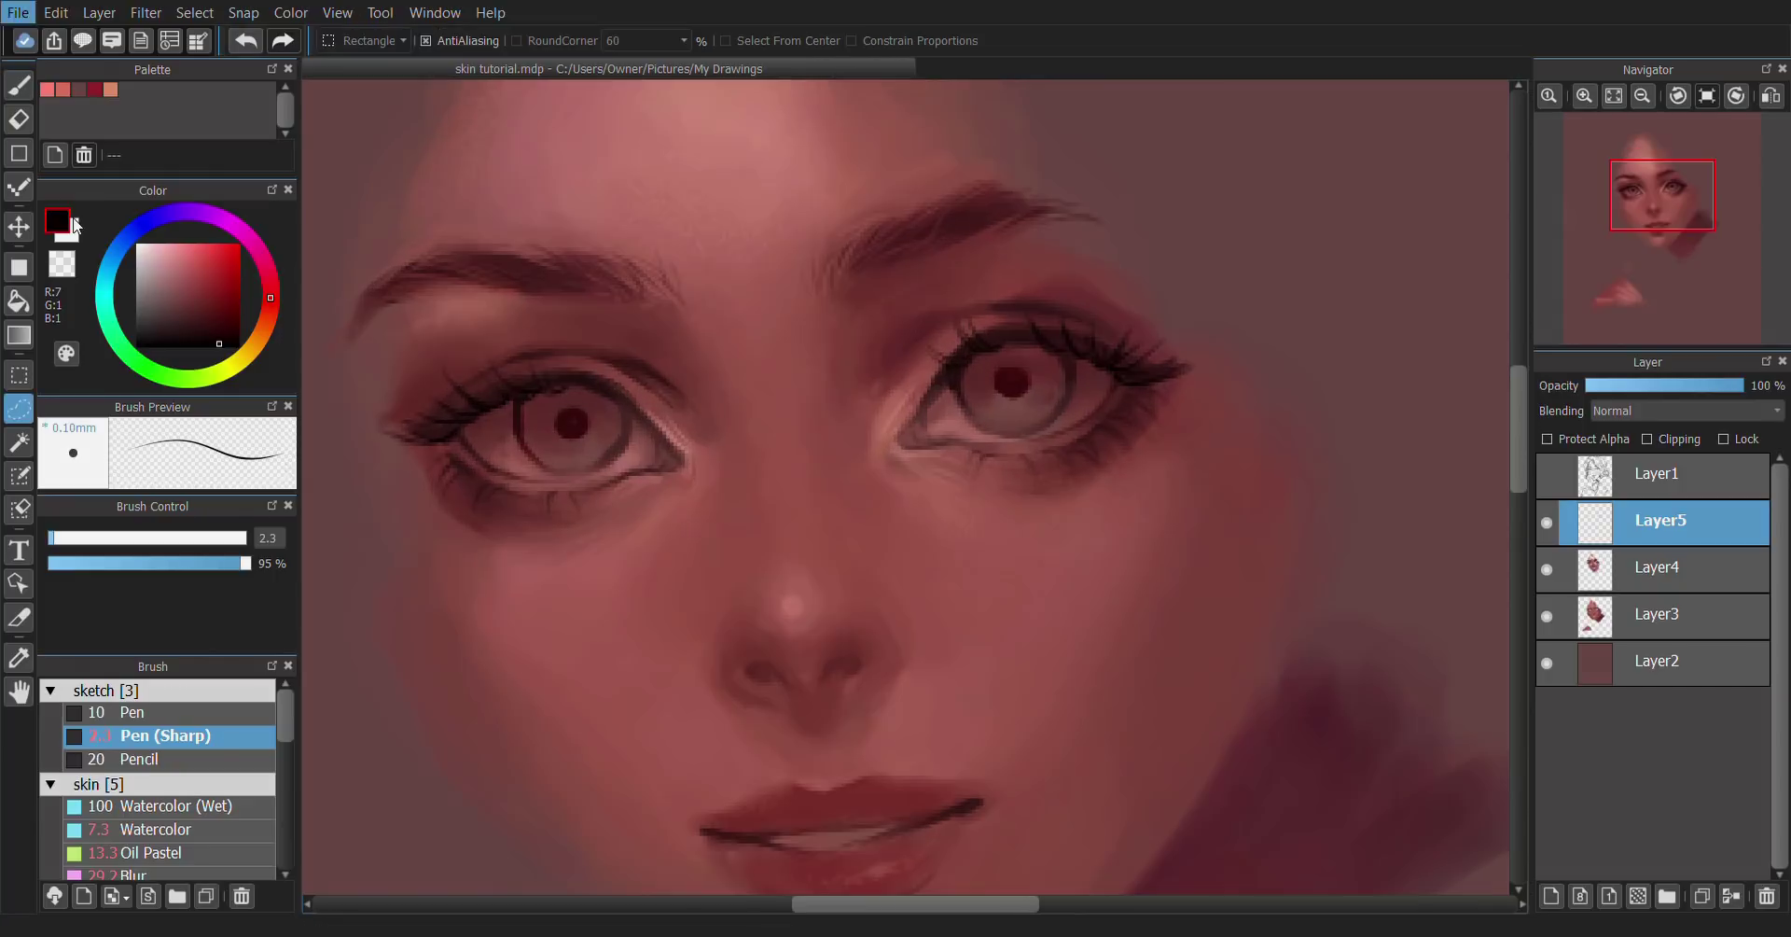
# Step: Shade beneath the arched-brow eye's lashes on Layer4 with Watercolor, size 7.3 at 29 %, using sampled colours including RGB 72, 33, 30 and RGB 142, 78, 72
pyautogui.scroll(2, 548, 133)
pyautogui.press('l')
pyautogui.click(1656, 567)
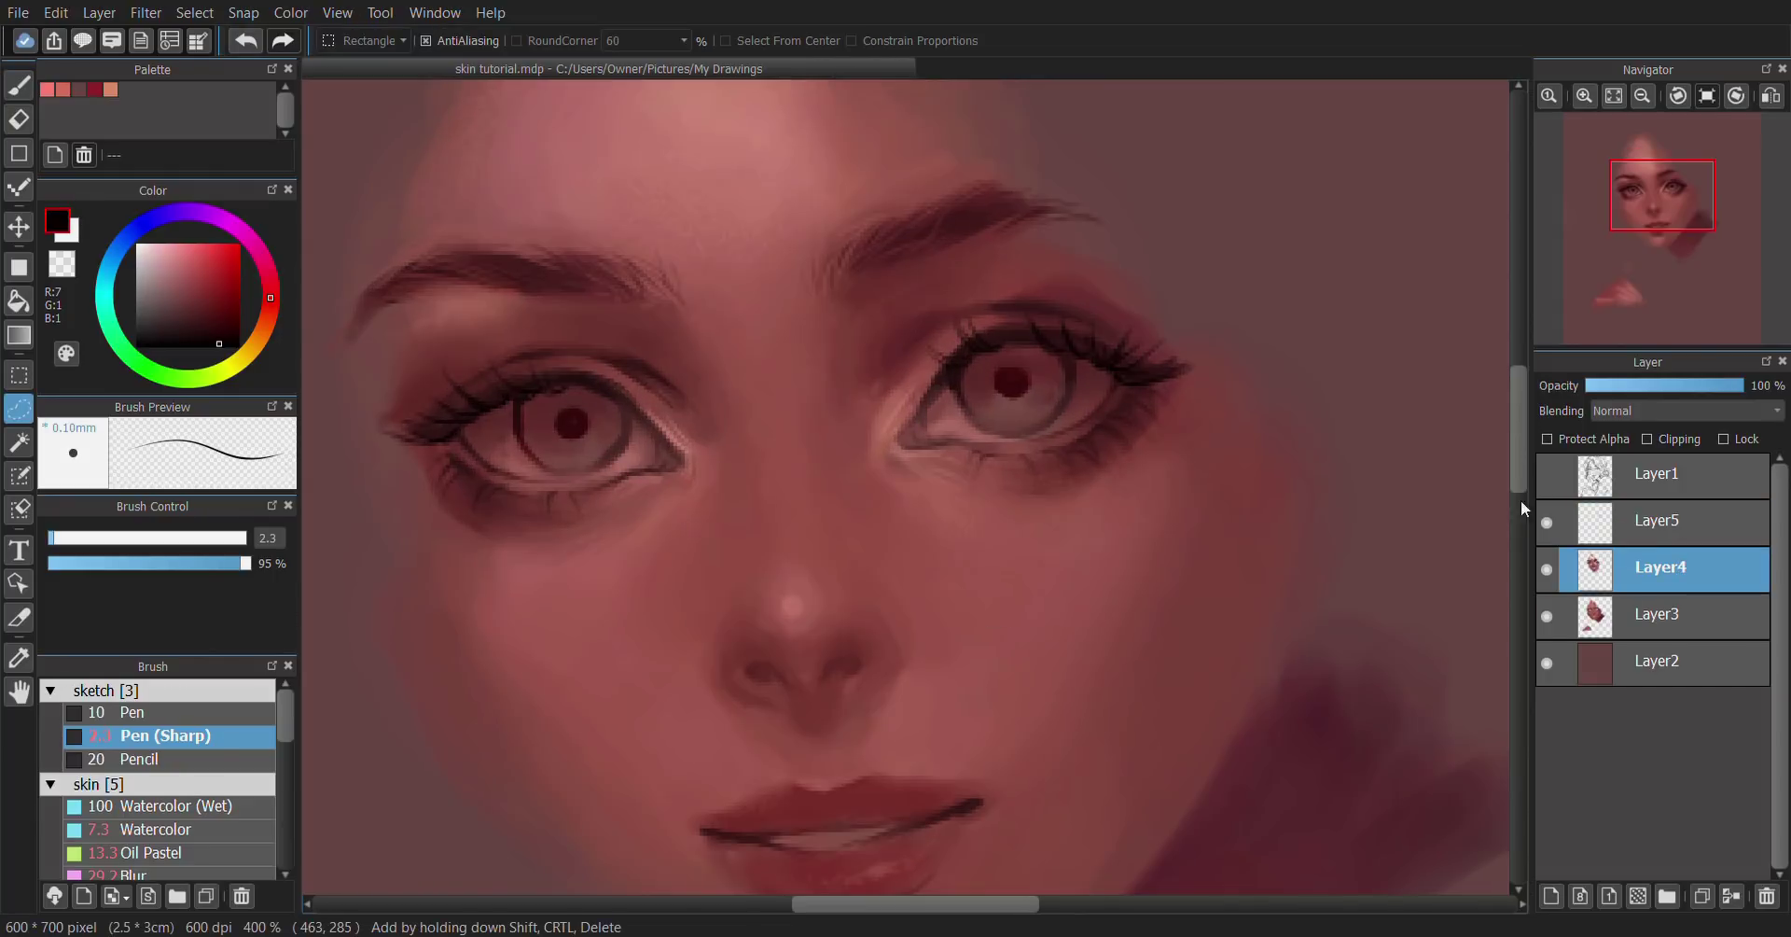
pyautogui.click(78, 90)
pyautogui.click(154, 829)
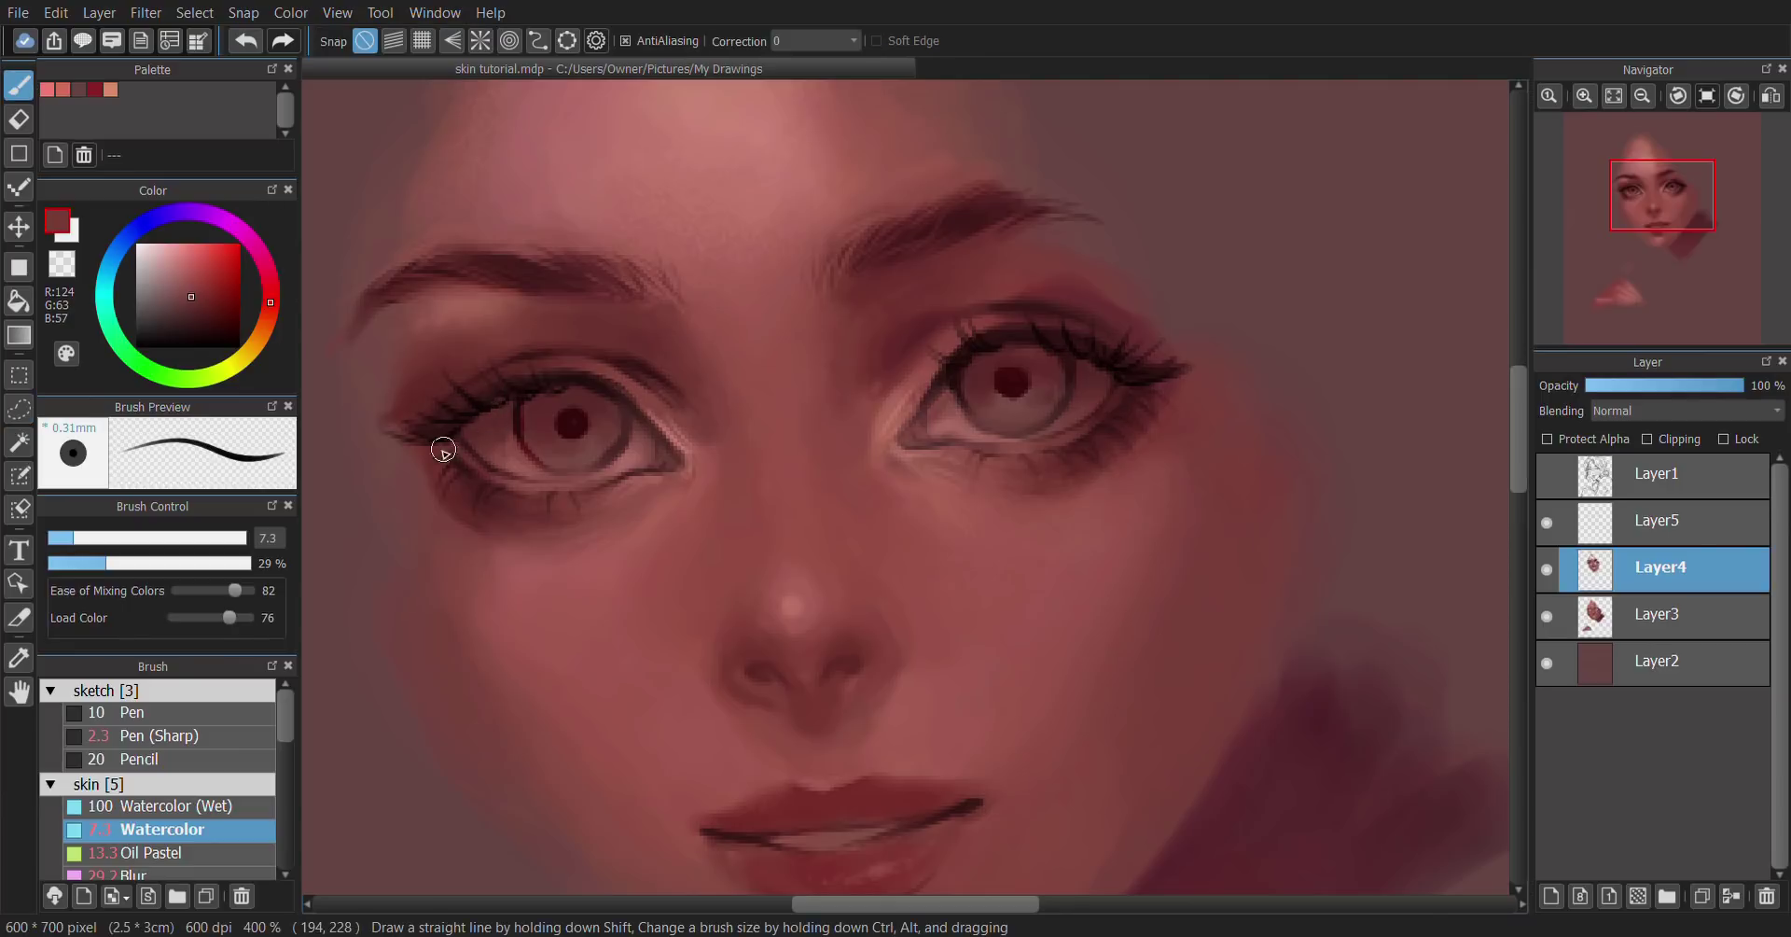
pyautogui.keyDown('alt'); pyautogui.click(494, 397); pyautogui.keyUp('alt')
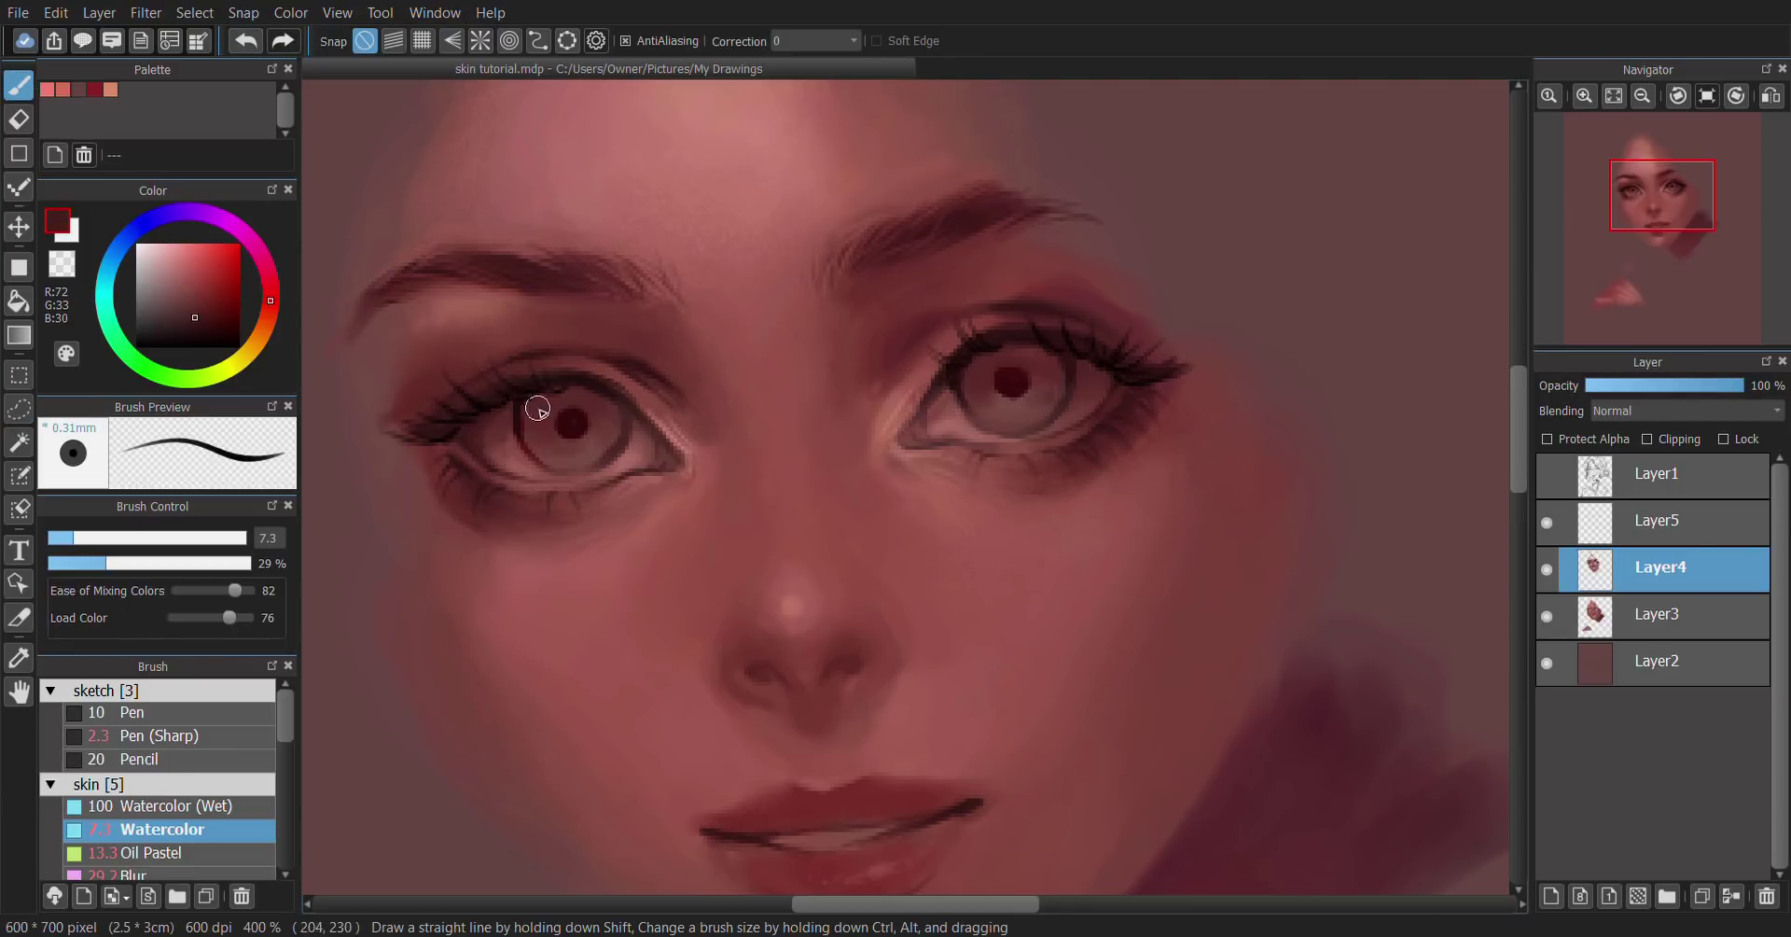
pyautogui.keyDown('alt'); pyautogui.click(505, 431); pyautogui.keyUp('alt')
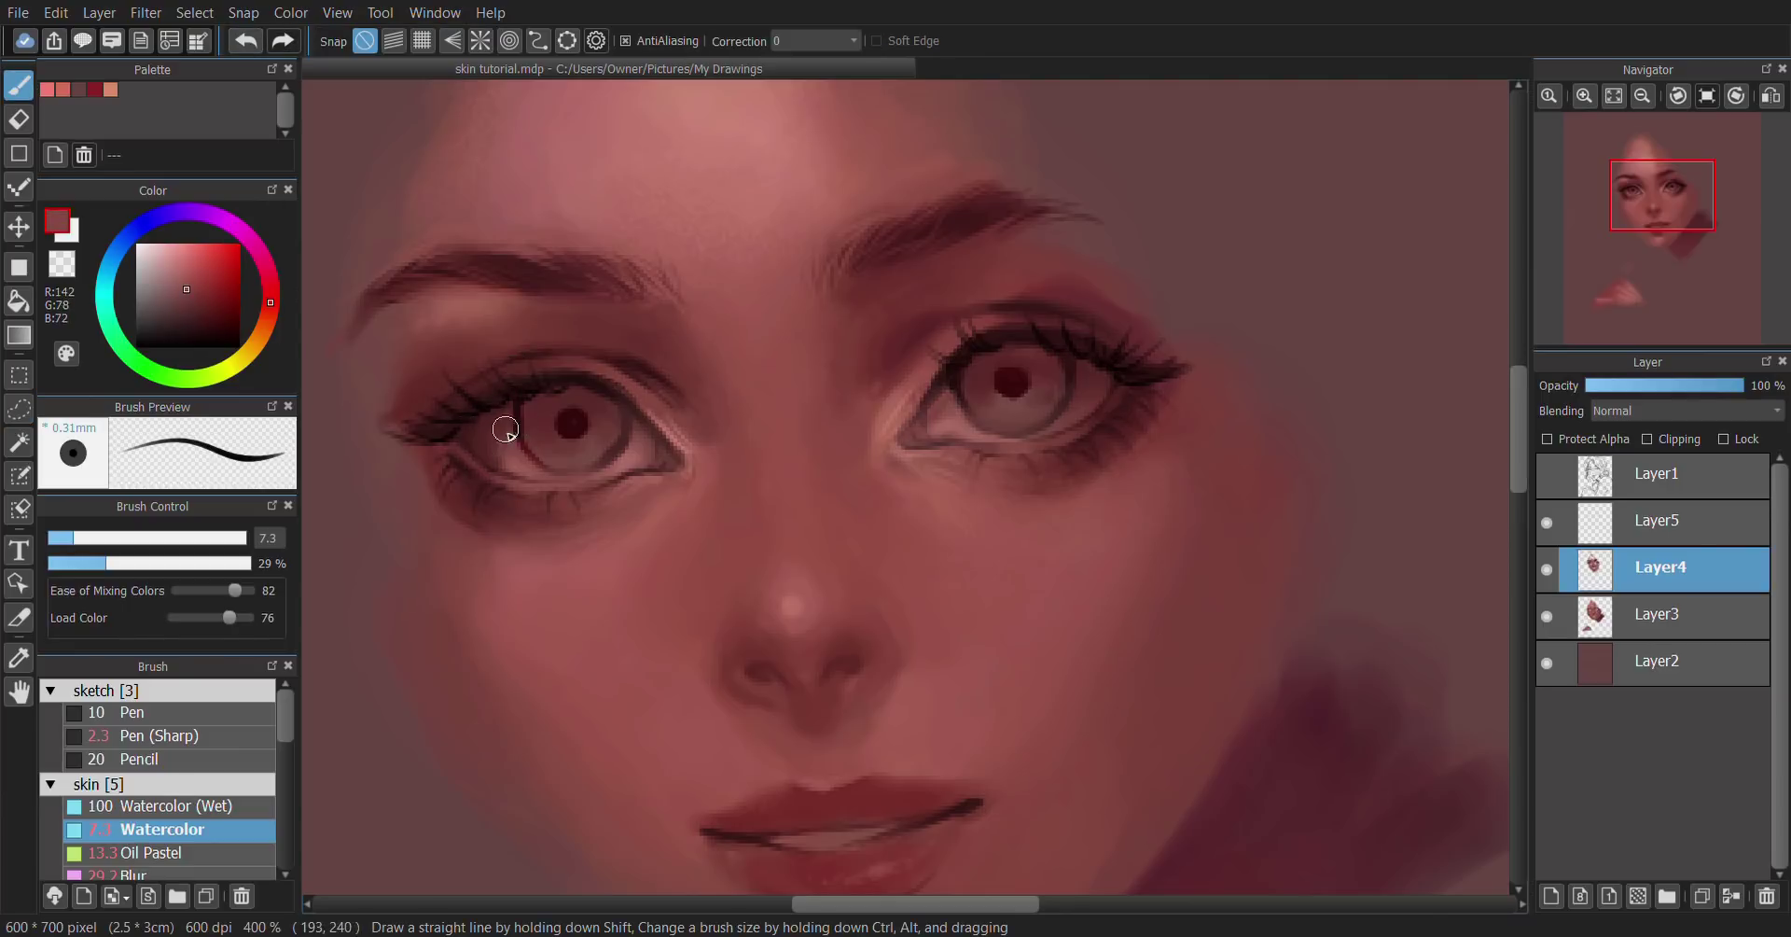
# Step: Blend the same eye's outer corner with Watercolor, size 6.8 at 14 %, using RGB 86, 39, 37, RGB 118, 60, 56 and RGB 110, 55, 51
pyautogui.click(87, 538)
pyautogui.click(74, 563)
pyautogui.keyDown('alt'); pyautogui.click(496, 452); pyautogui.keyUp('alt')
pyautogui.keyDown('alt'); pyautogui.click(512, 460); pyautogui.keyUp('alt')
pyautogui.keyDown('alt'); pyautogui.click(475, 429); pyautogui.keyUp('alt')
pyautogui.moveTo(462, 459); pyautogui.dragTo(504, 475)
pyautogui.click(72, 538)
pyautogui.press('Down')
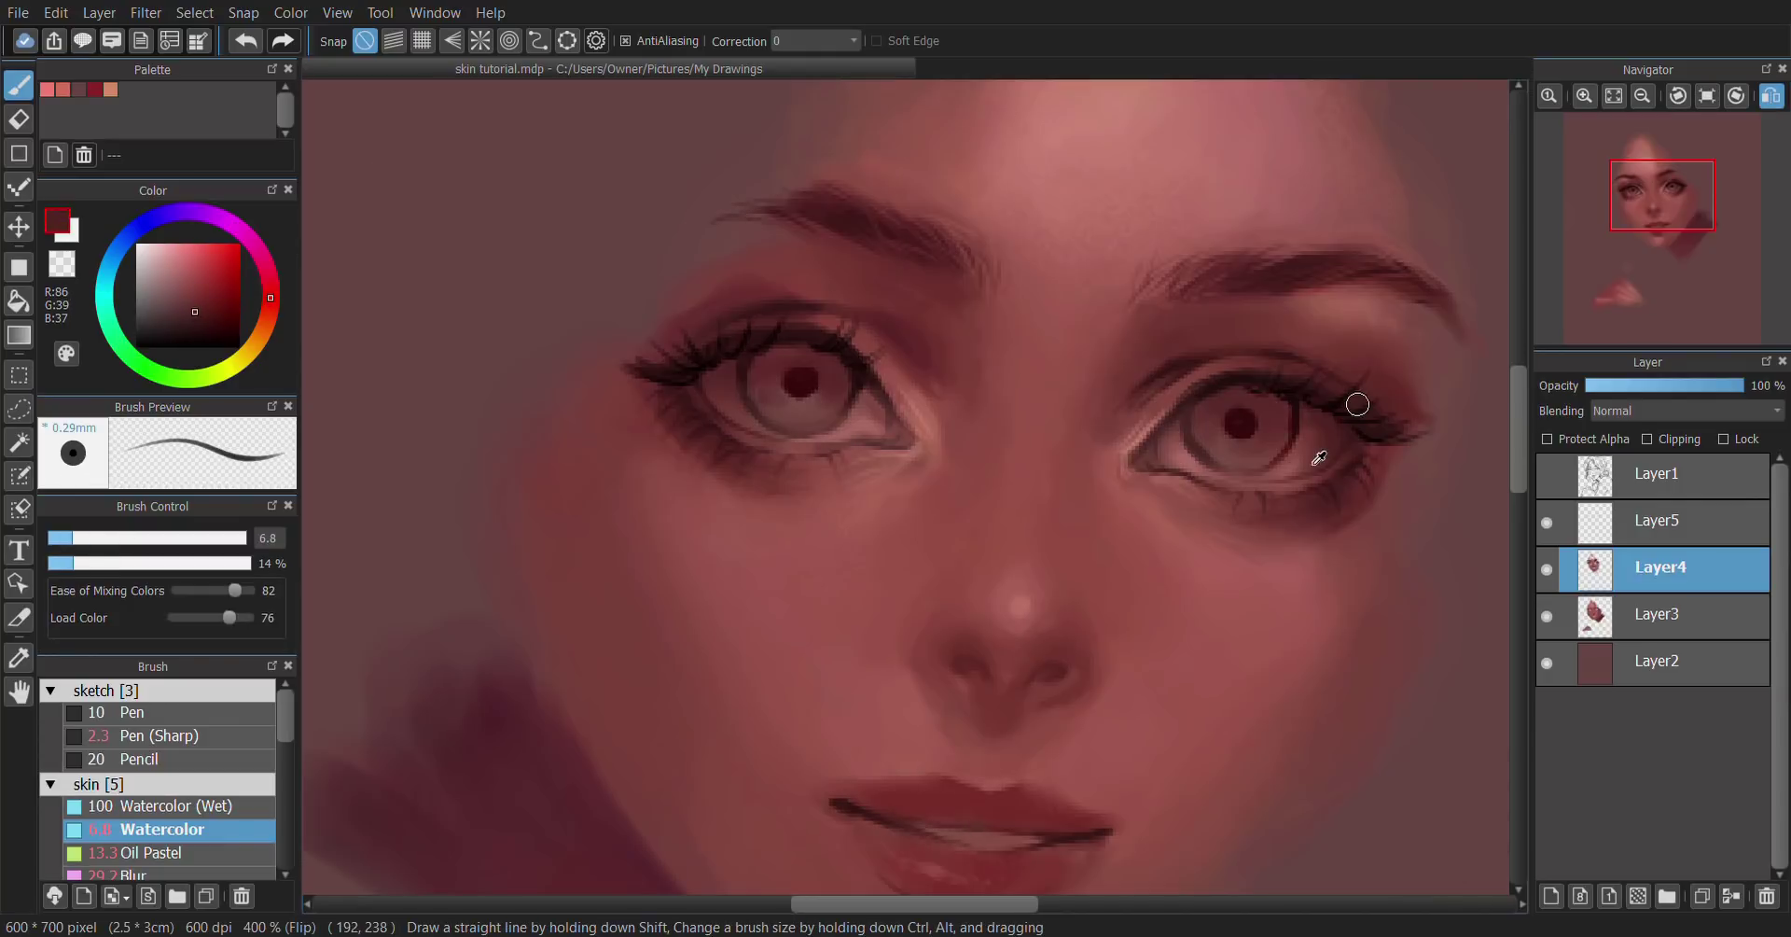
pyautogui.keyDown('alt'); pyautogui.click(1348, 410); pyautogui.keyUp('alt')
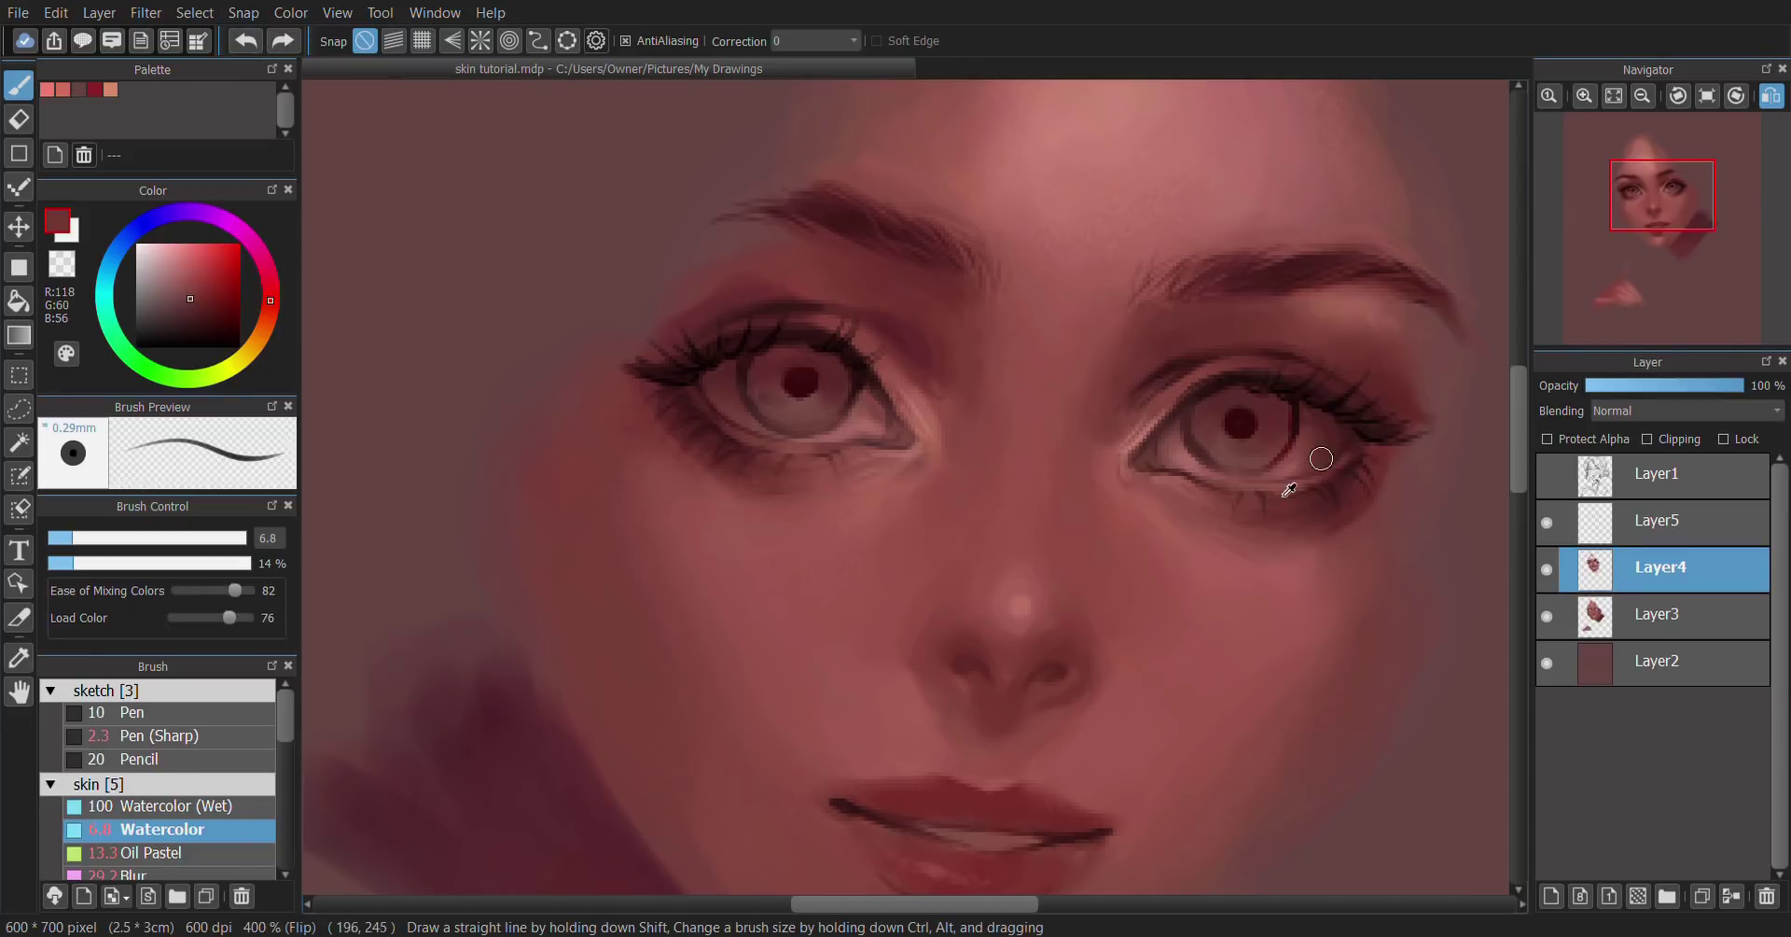
pyautogui.keyDown('alt'); pyautogui.click(1320, 431); pyautogui.keyUp('alt')
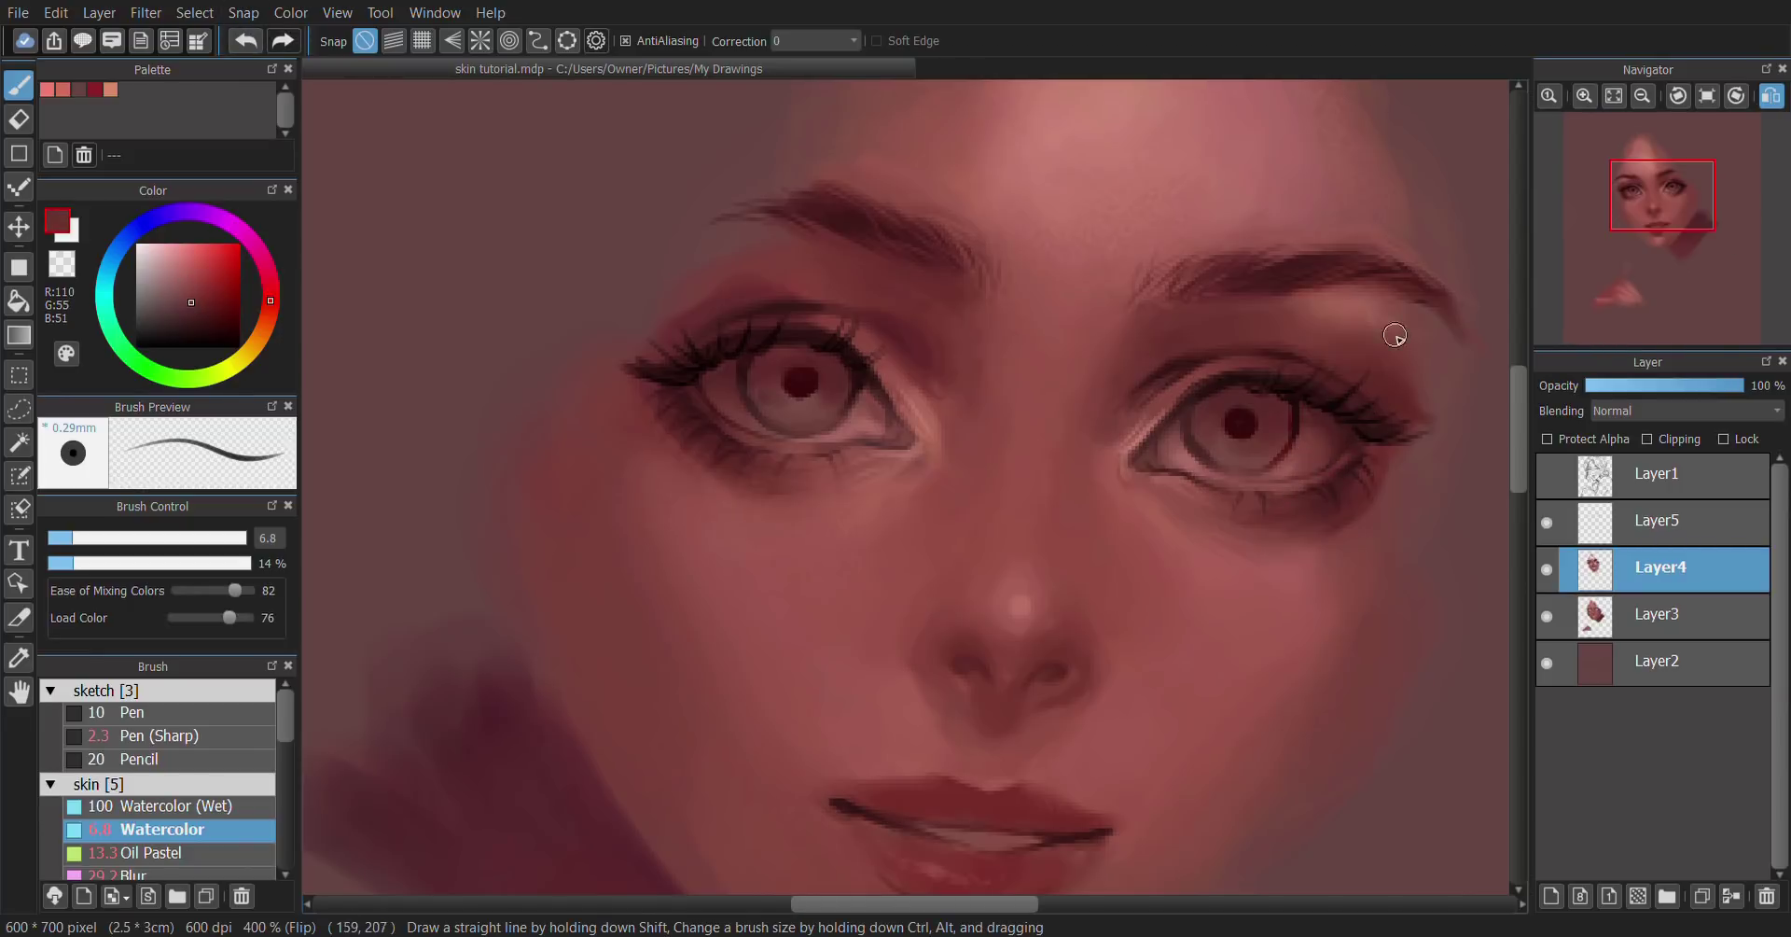
# Step: Shade the opposite eye's outer corner and inner white with sampled RGB 70, 31, 28, RGB 103, 50, 48 and RGB 153, 93, 87
pyautogui.keyDown('alt'); pyautogui.click(717, 370); pyautogui.keyUp('alt')
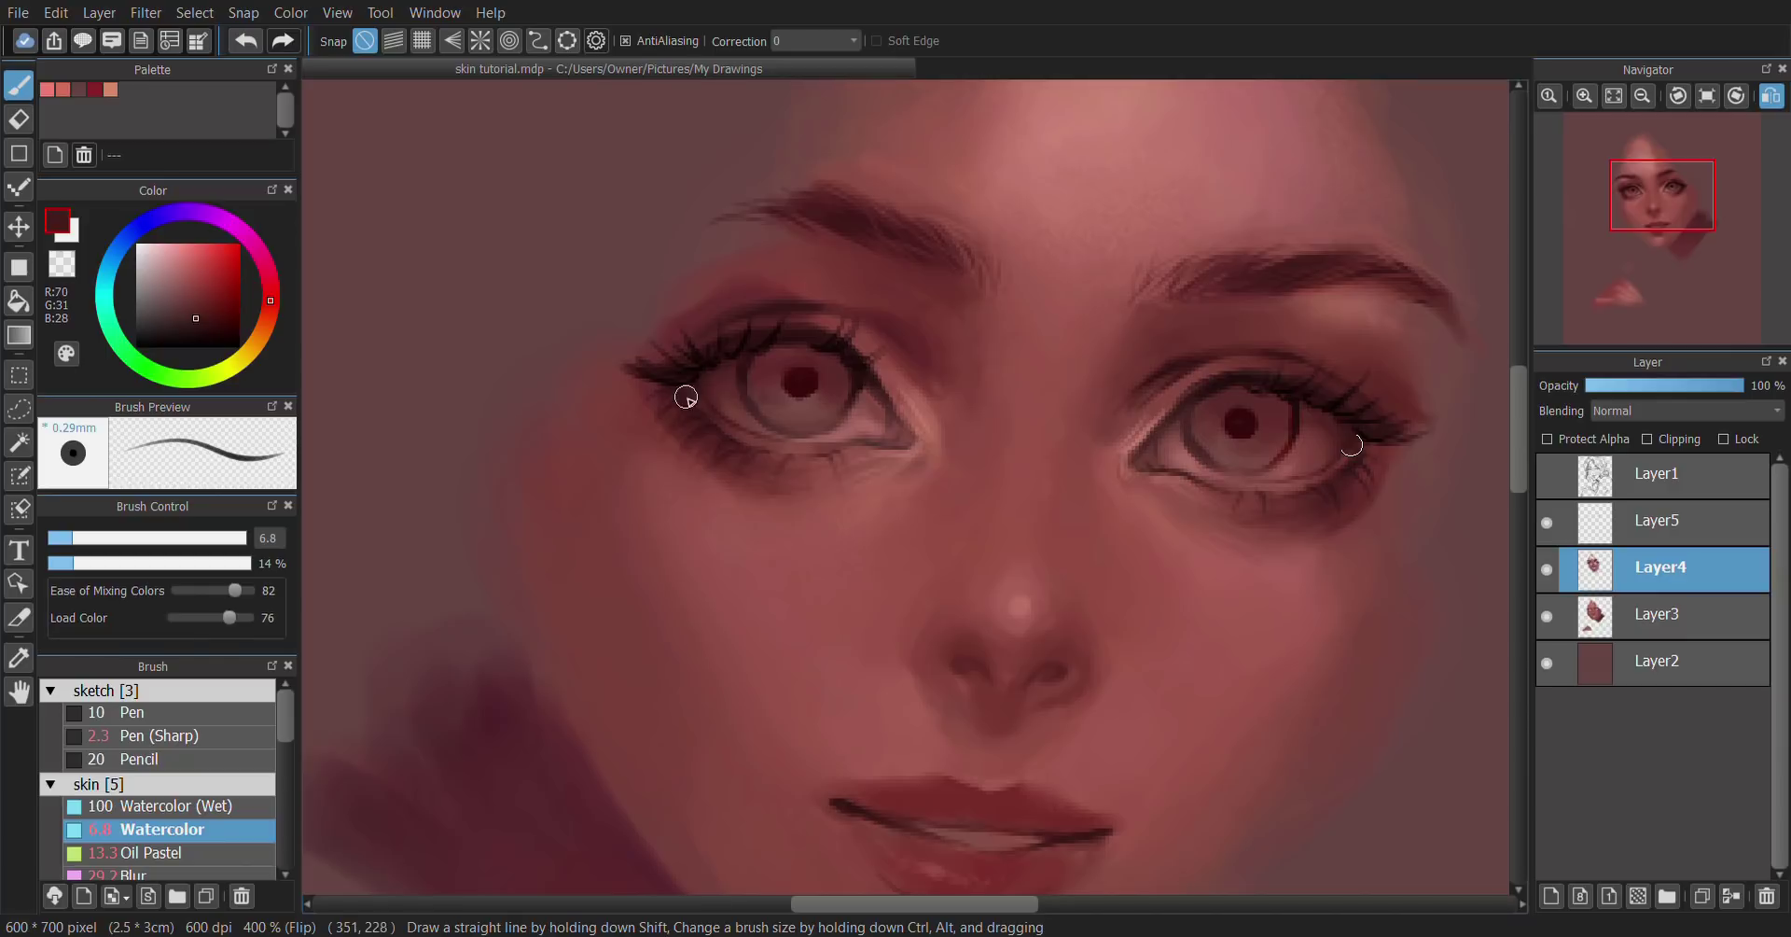
pyautogui.keyDown('alt'); pyautogui.click(723, 392); pyautogui.keyUp('alt')
pyautogui.press('h')
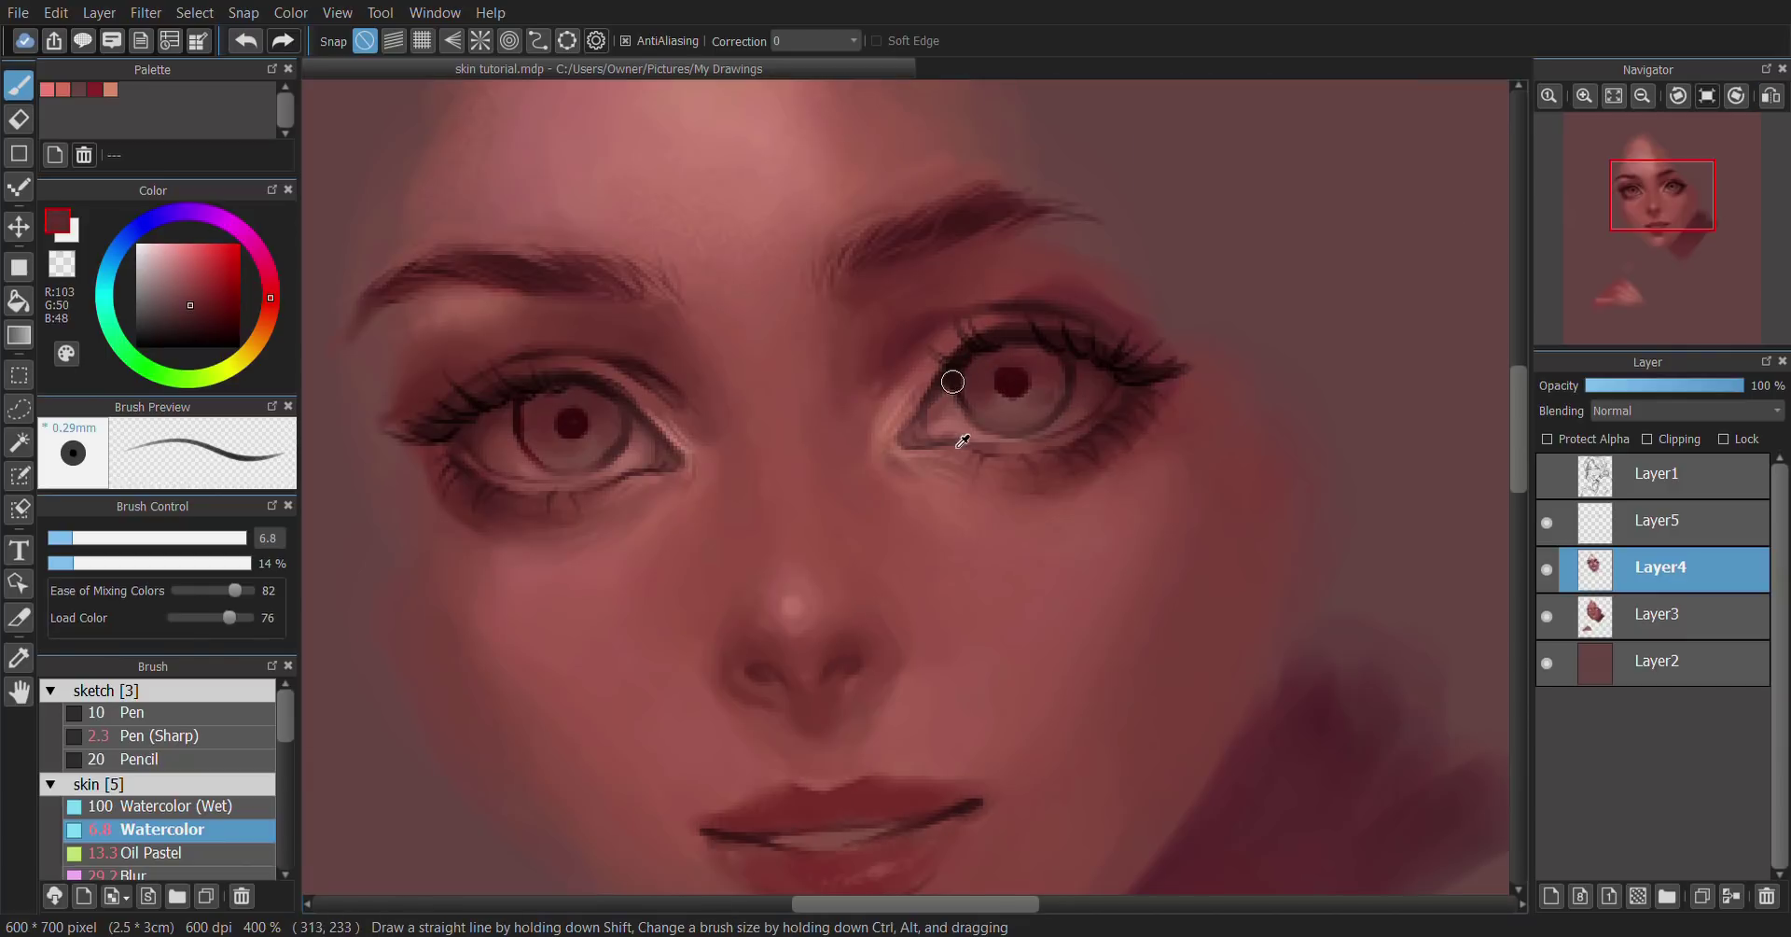
pyautogui.keyDown('alt'); pyautogui.click(949, 431); pyautogui.keyUp('alt')
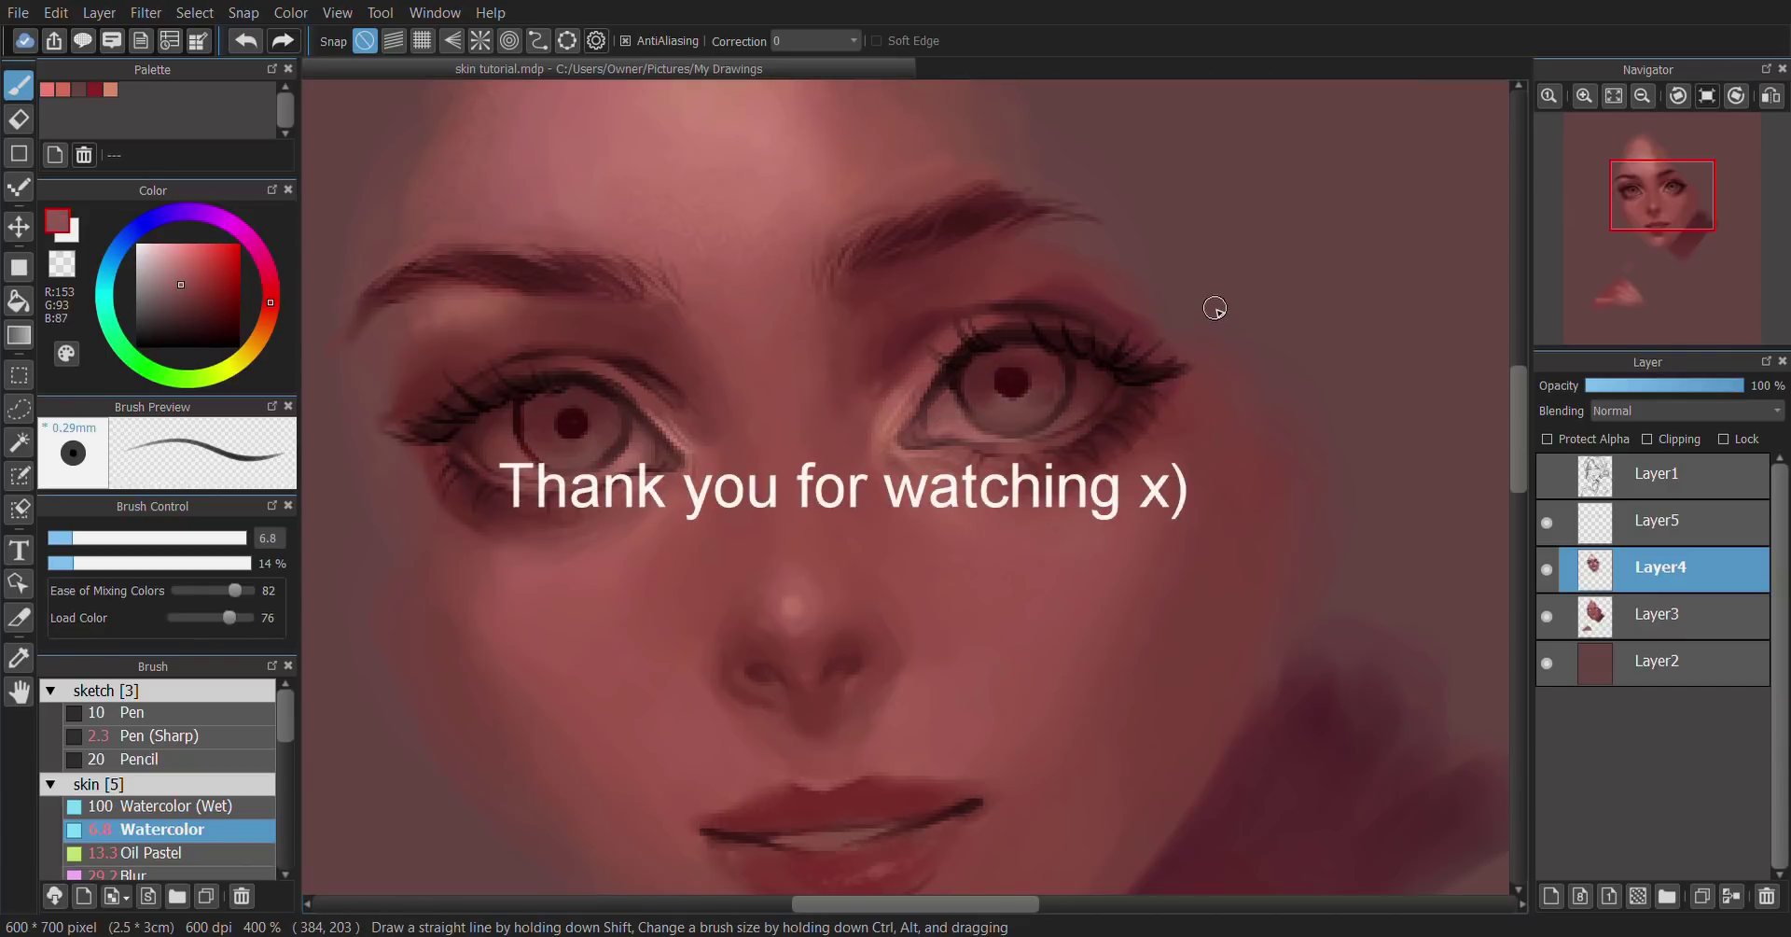
pyautogui.keyDown('alt'); pyautogui.click(1098, 412); pyautogui.keyUp('alt')
# Step: Darken the arched-brow eye's outer iris edge with Pen (Sharp) in RGB 87, 23, 22, and switch to Watercolor, size 4.1 at 14 %
pyautogui.click(216, 735)
pyautogui.keyDown('alt'); pyautogui.click(515, 431); pyautogui.keyUp('alt')
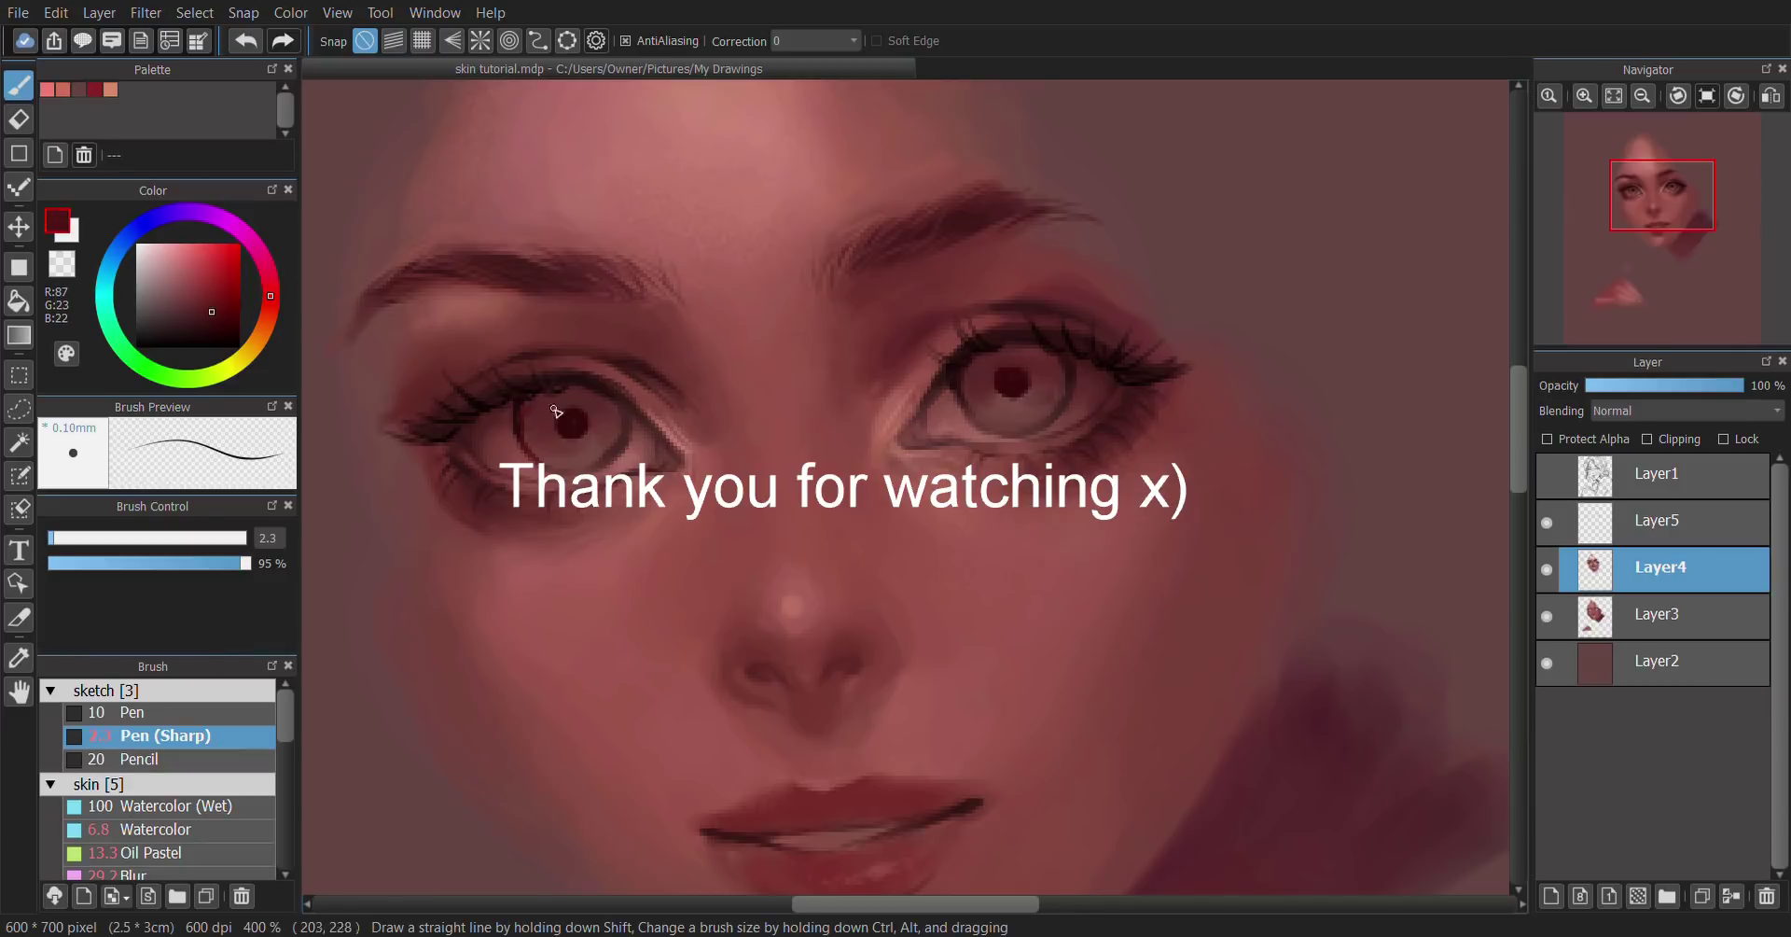
pyautogui.keyDown('alt'); pyautogui.click(522, 427); pyautogui.keyUp('alt')
pyautogui.moveTo(525, 431); pyautogui.dragTo(534, 450)
pyautogui.click(189, 829)
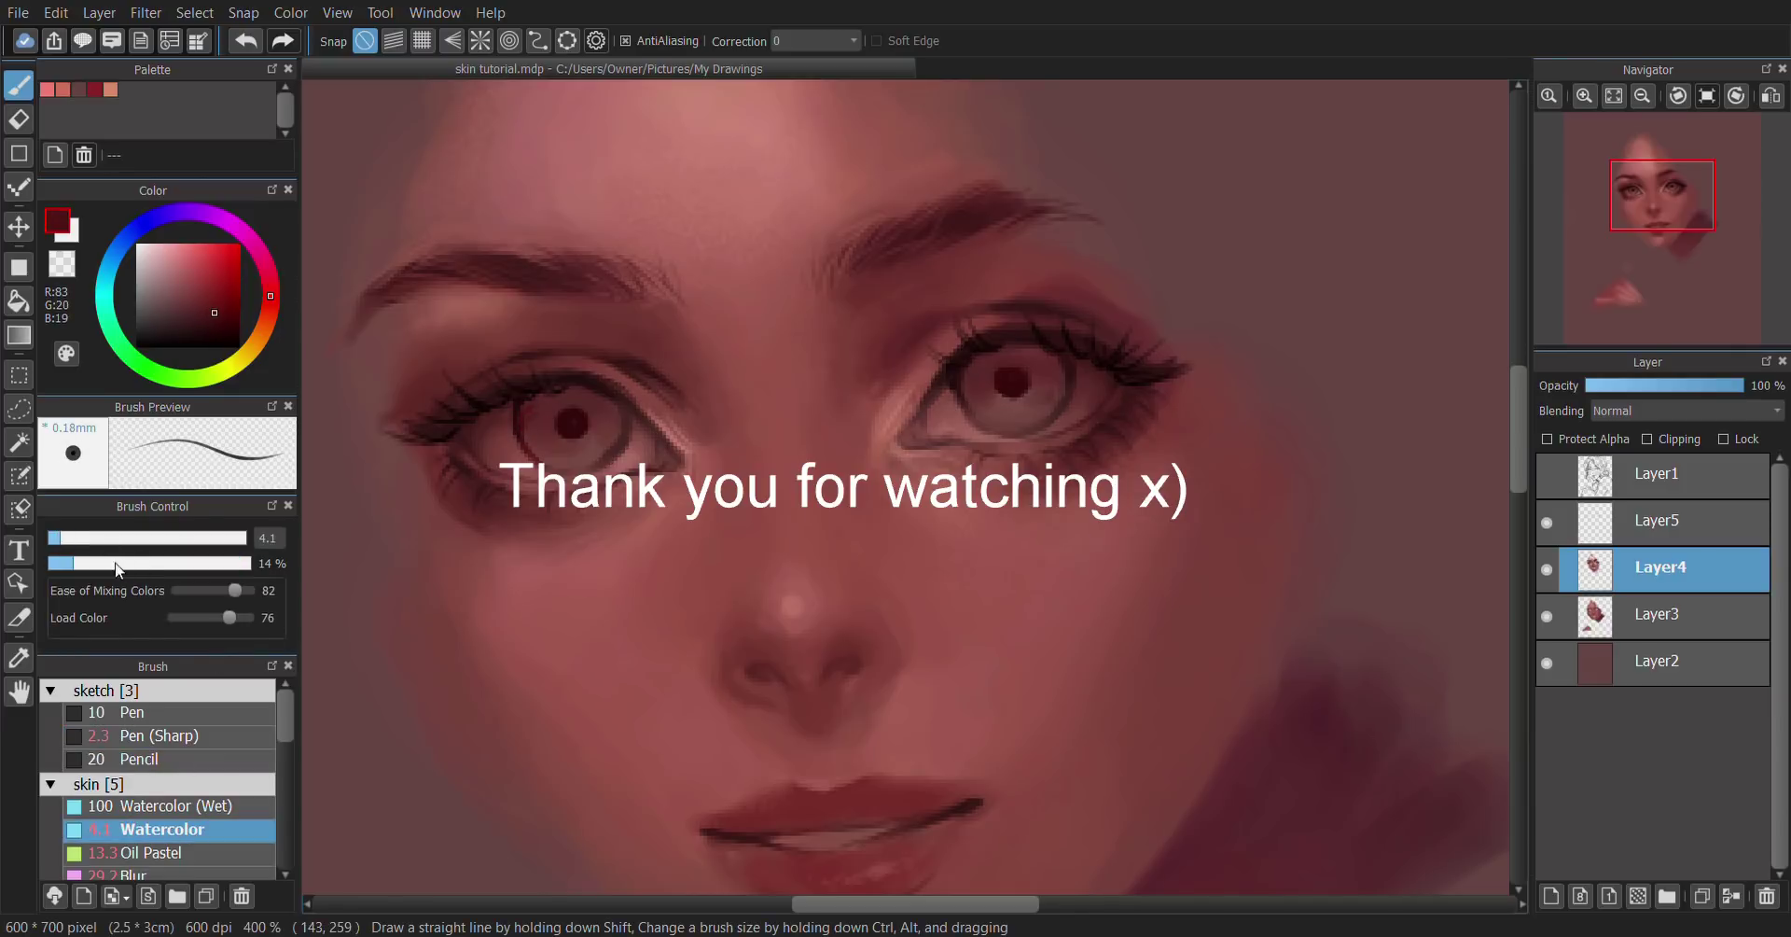